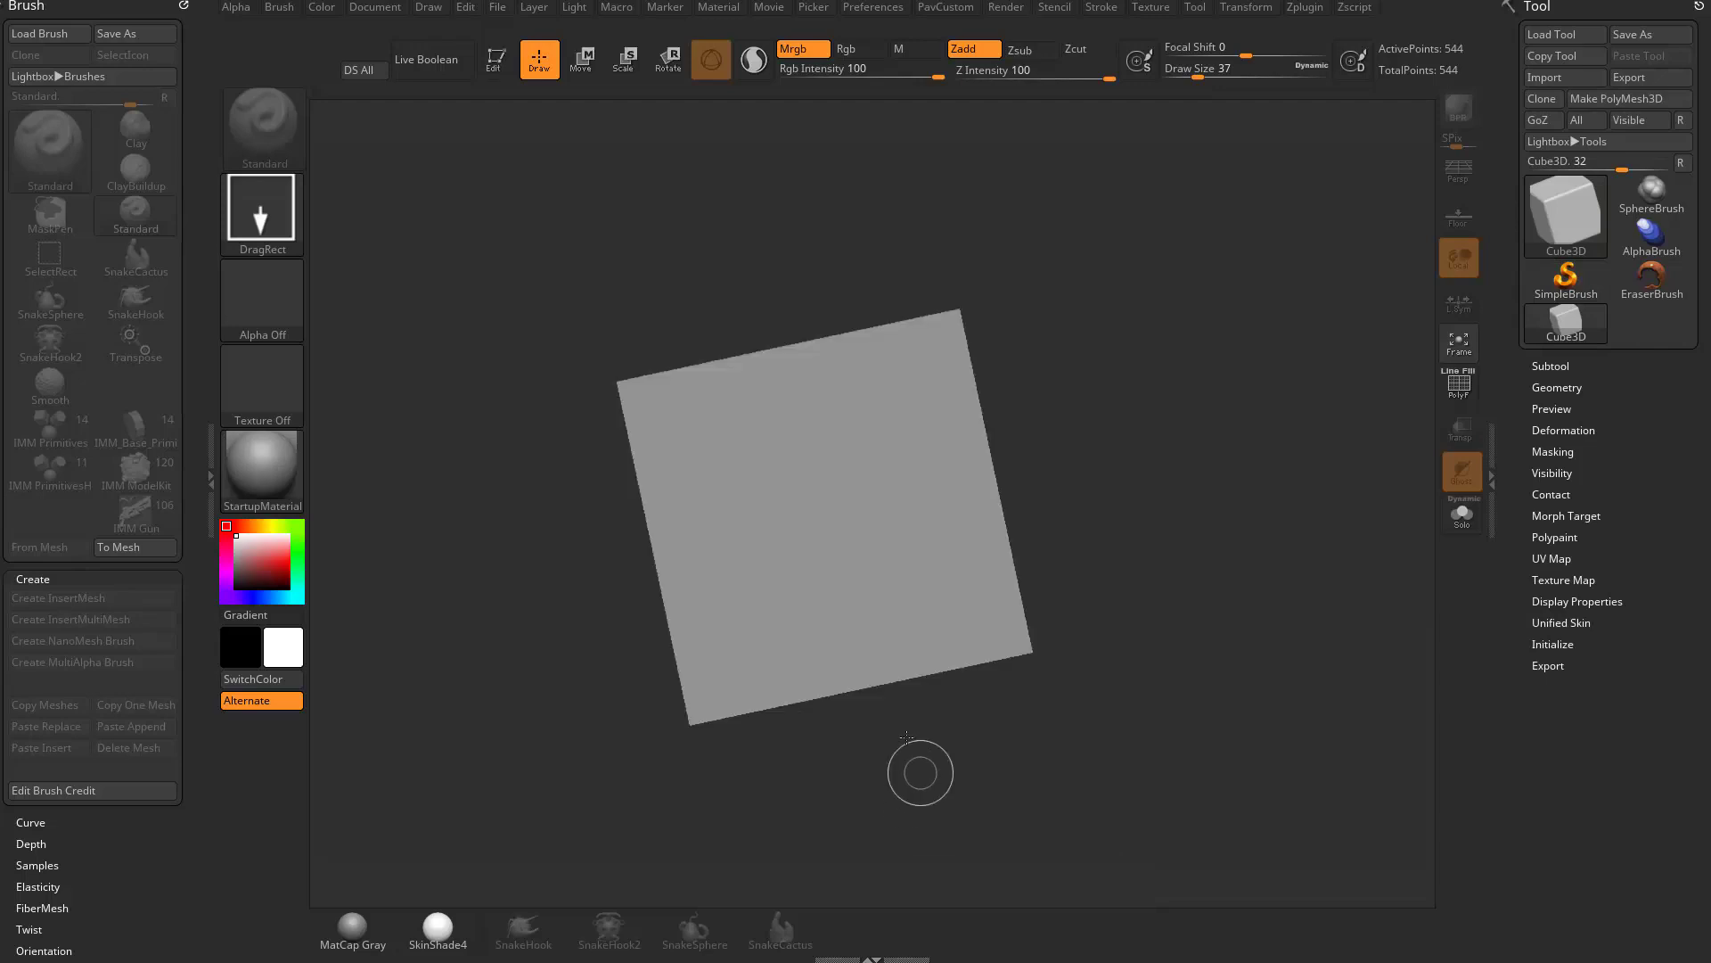
- Convert the cube into an editable PolyMesh3D and turn on its PolyF wireframe display
{"action": "key", "text": "t"}
{"action": "left_click", "coordinate": [1596, 100]}
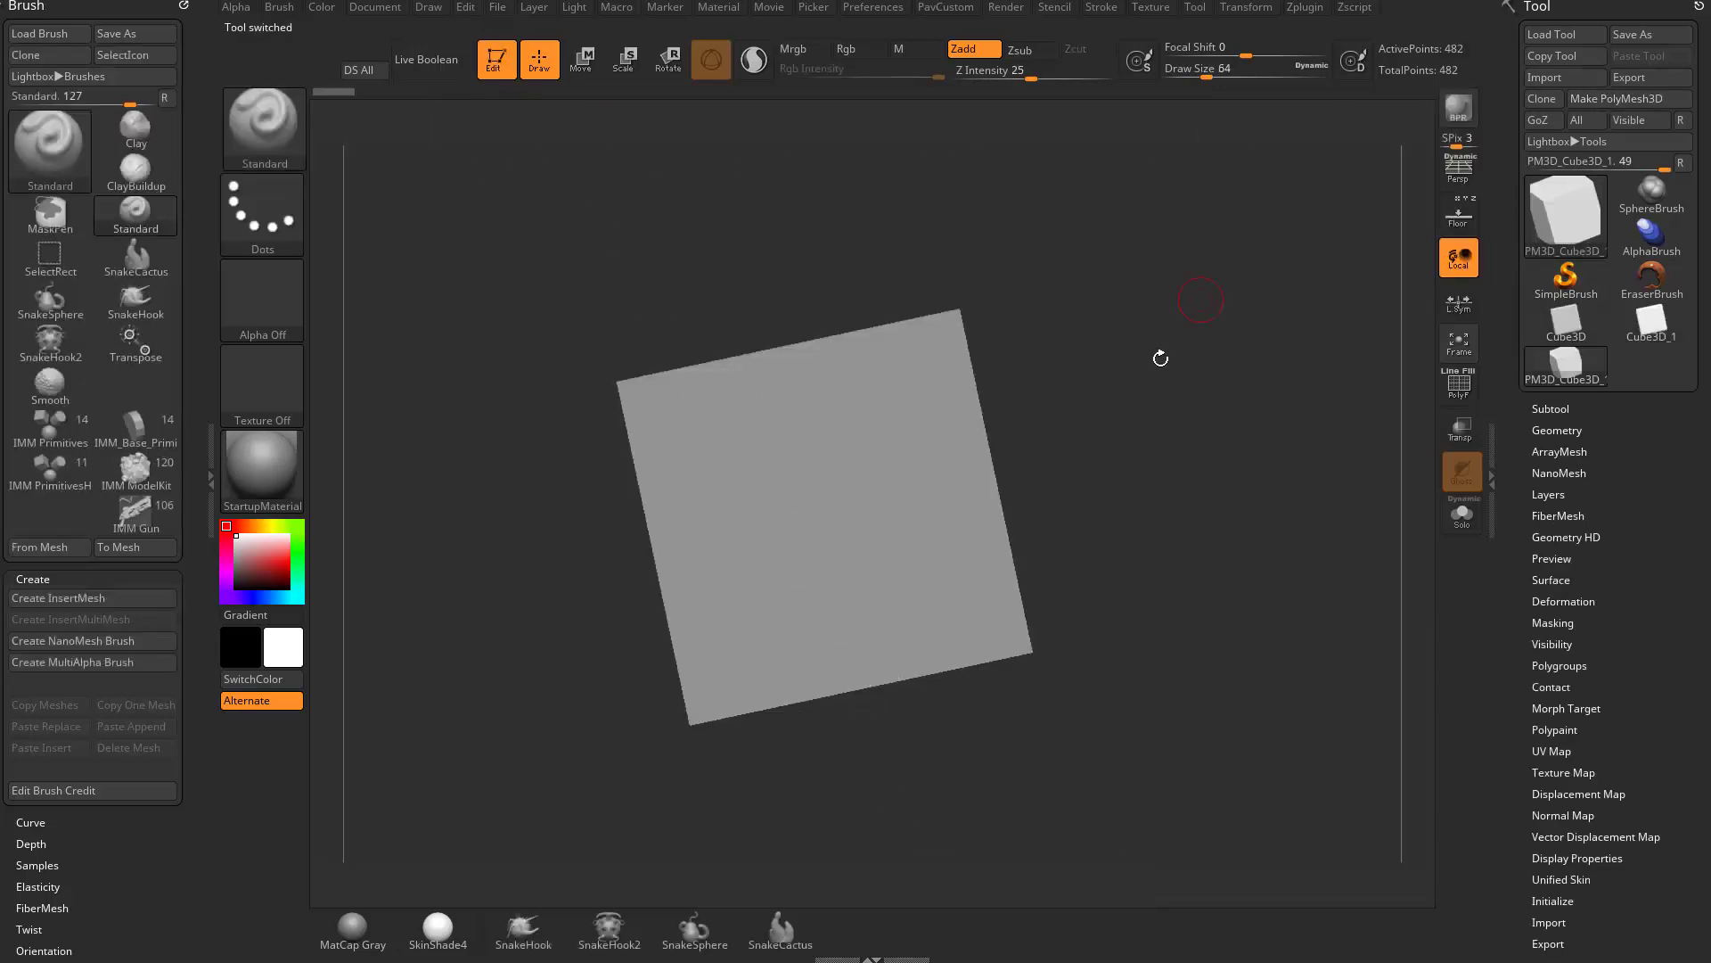
{"action": "mouse_move", "coordinate": [1198, 420]}
{"action": "left_mouse_down", "text": "shift"}
{"action": "mouse_move", "coordinate": [1231, 381]}
{"action": "mouse_move", "coordinate": [1245, 420]}
{"action": "mouse_move", "coordinate": [1171, 418]}
{"action": "left_mouse_up", "text": "shift"}
{"action": "key", "text": "f"}
{"action": "left_click", "coordinate": [1460, 397]}
- Select the IMM Primitives brush with Insert Sphere as the mesh to insert
{"action": "key", "text": "b"}
{"action": "key", "text": "i"}
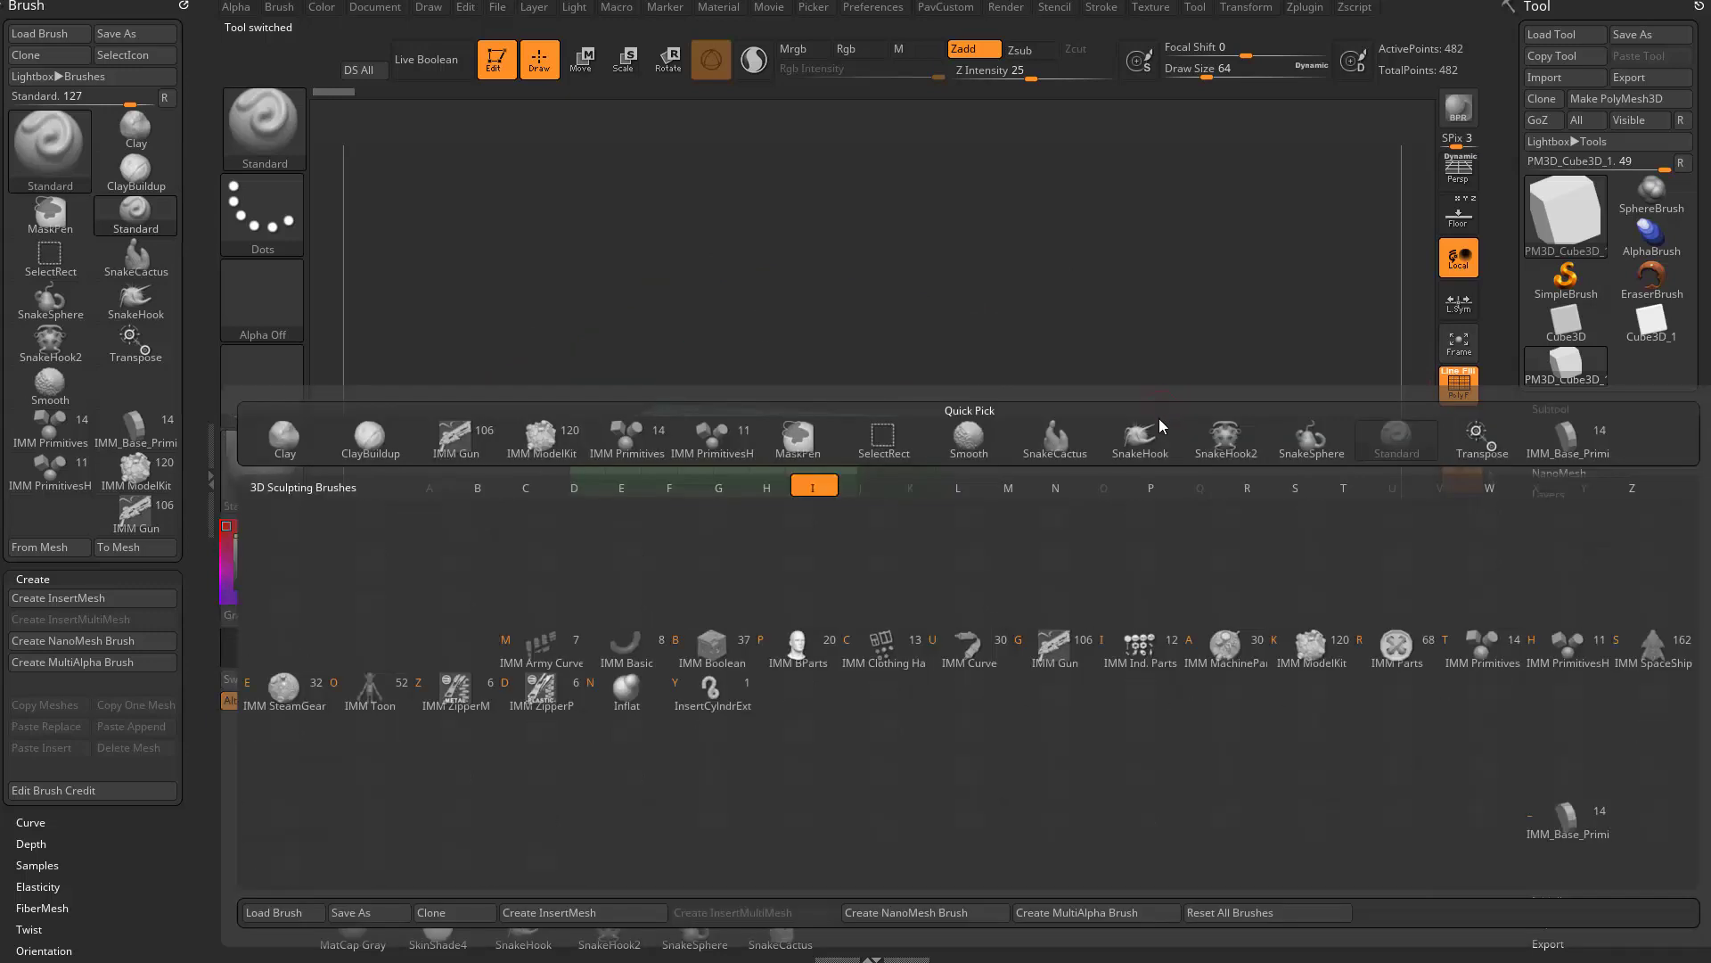
{"action": "left_click", "coordinate": [1418, 640]}
{"action": "key", "text": "m"}
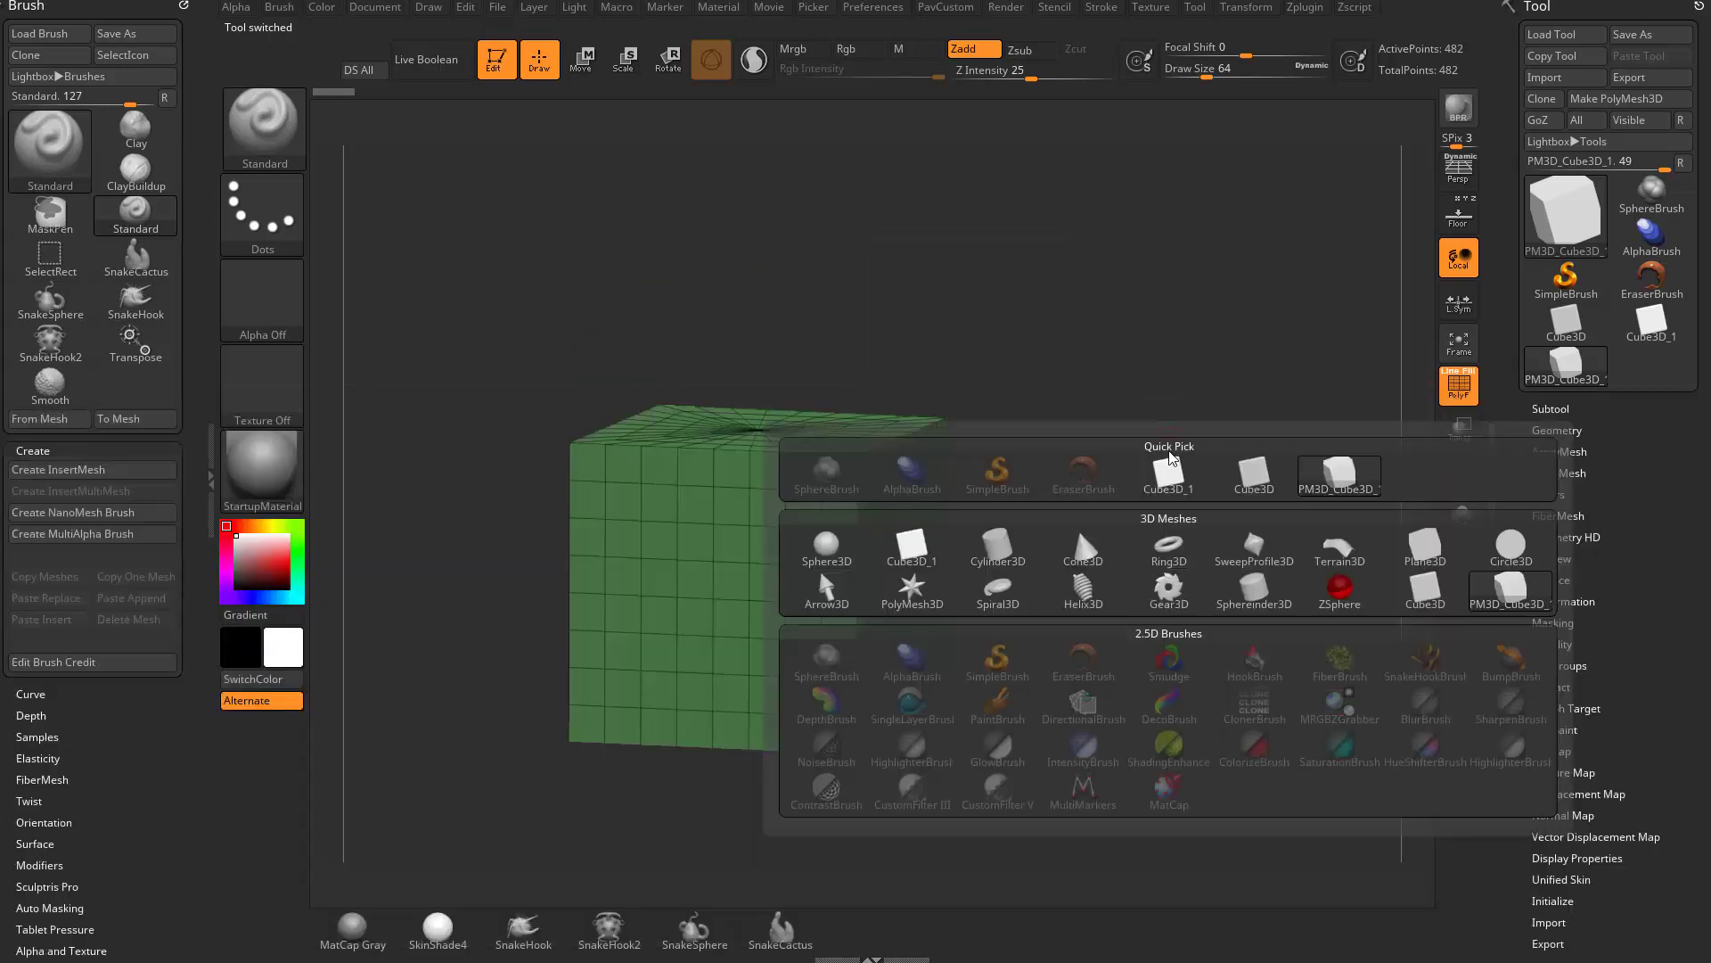
{"action": "key", "text": "m"}
{"action": "left_click", "coordinate": [1505, 574]}
- Insert several individual spheres of different sizes on the cube's front, side and top faces
{"action": "left_click_drag", "start_coordinate": [687, 558], "coordinate": [758, 555]}
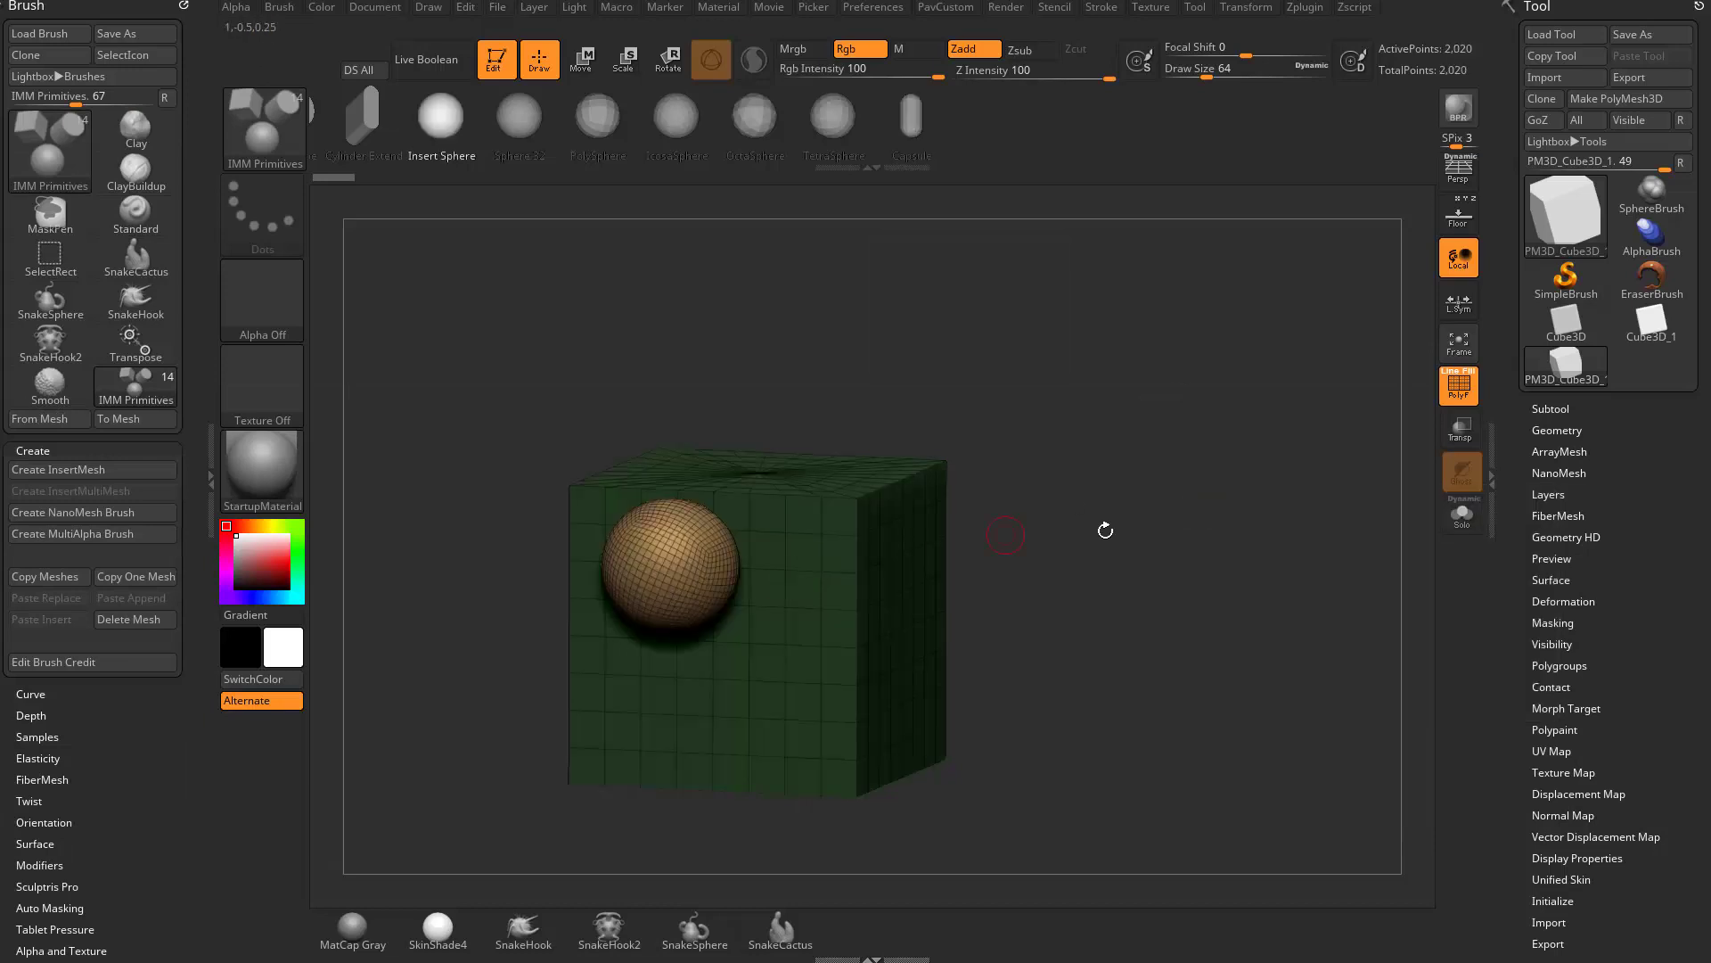
{"action": "left_click_drag", "start_coordinate": [1106, 532], "coordinate": [992, 480]}
{"action": "key", "text": "ctrl+z"}
{"action": "left_click_drag", "start_coordinate": [744, 585], "coordinate": [885, 567]}
{"action": "left_click_drag", "start_coordinate": [894, 501], "coordinate": [954, 515]}
{"action": "left_click_drag", "start_coordinate": [864, 420], "coordinate": [814, 469]}
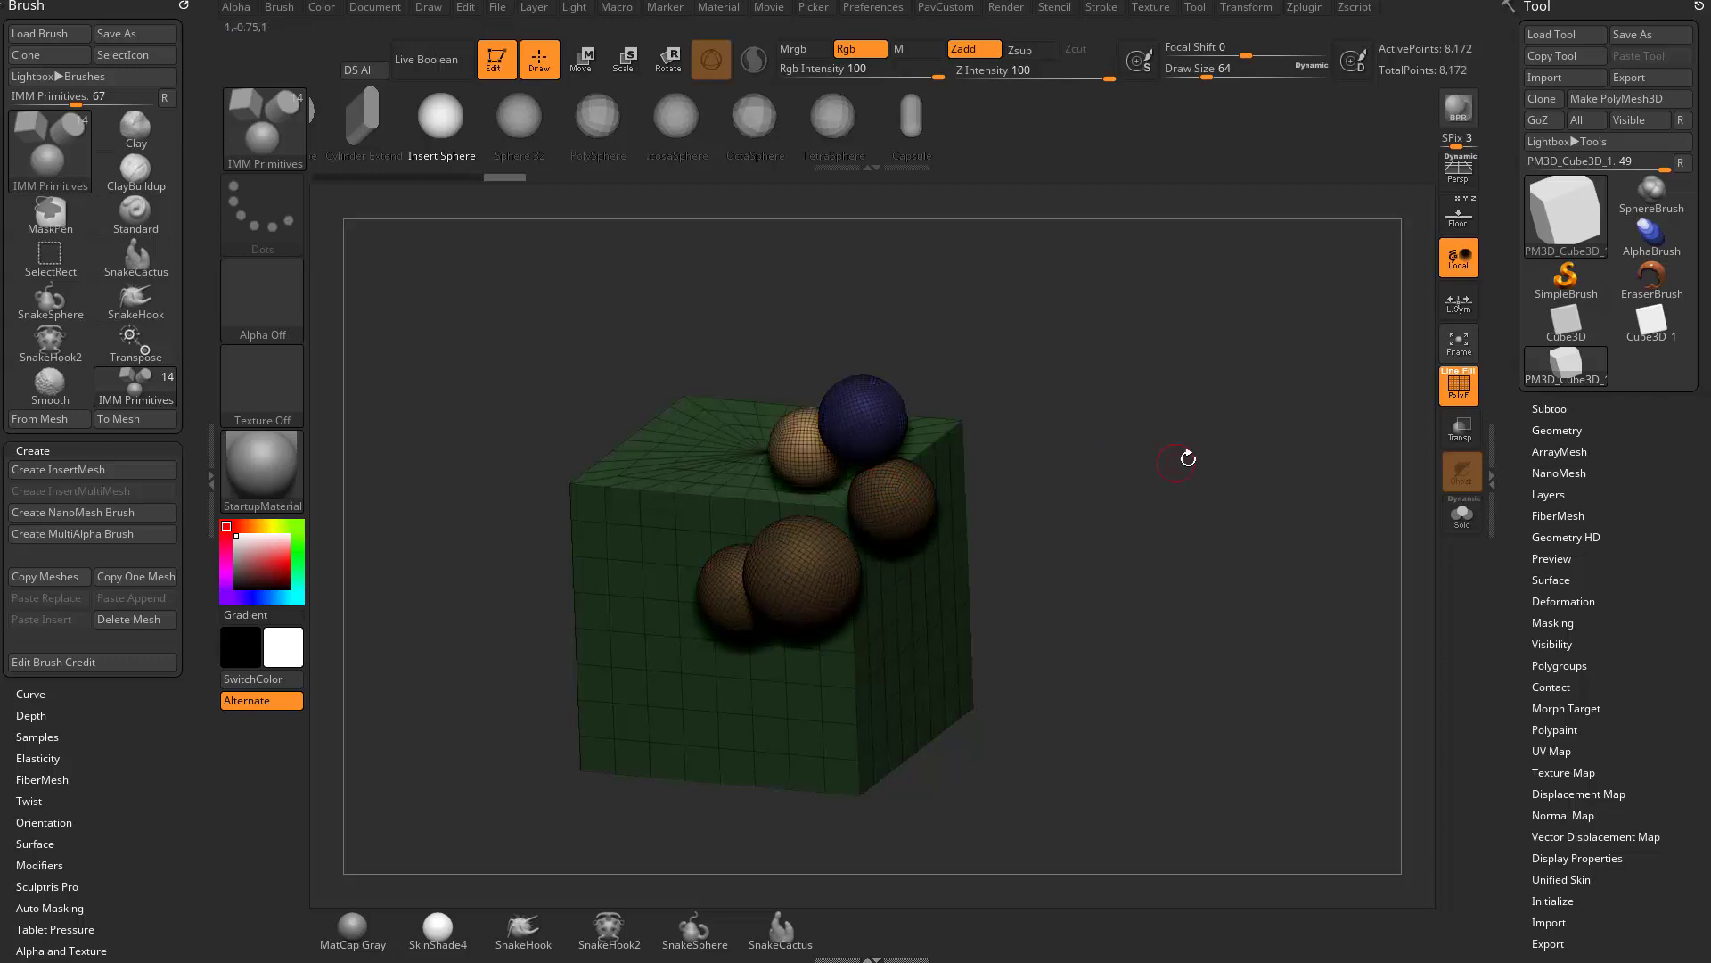
{"action": "left_click_drag", "start_coordinate": [1188, 455], "coordinate": [922, 329]}
{"action": "left_click_drag", "start_coordinate": [974, 505], "coordinate": [981, 527]}
{"action": "left_click_drag", "start_coordinate": [915, 548], "coordinate": [921, 578]}
- Undo all the inserted spheres so only the cube is left
{"action": "key", "text": "ctrl+z"}
{"action": "key", "text": "ctrl+z"}
{"action": "key", "text": "ctrl+z"}
{"action": "key", "text": "ctrl+z"}
{"action": "key", "text": "ctrl+z"}
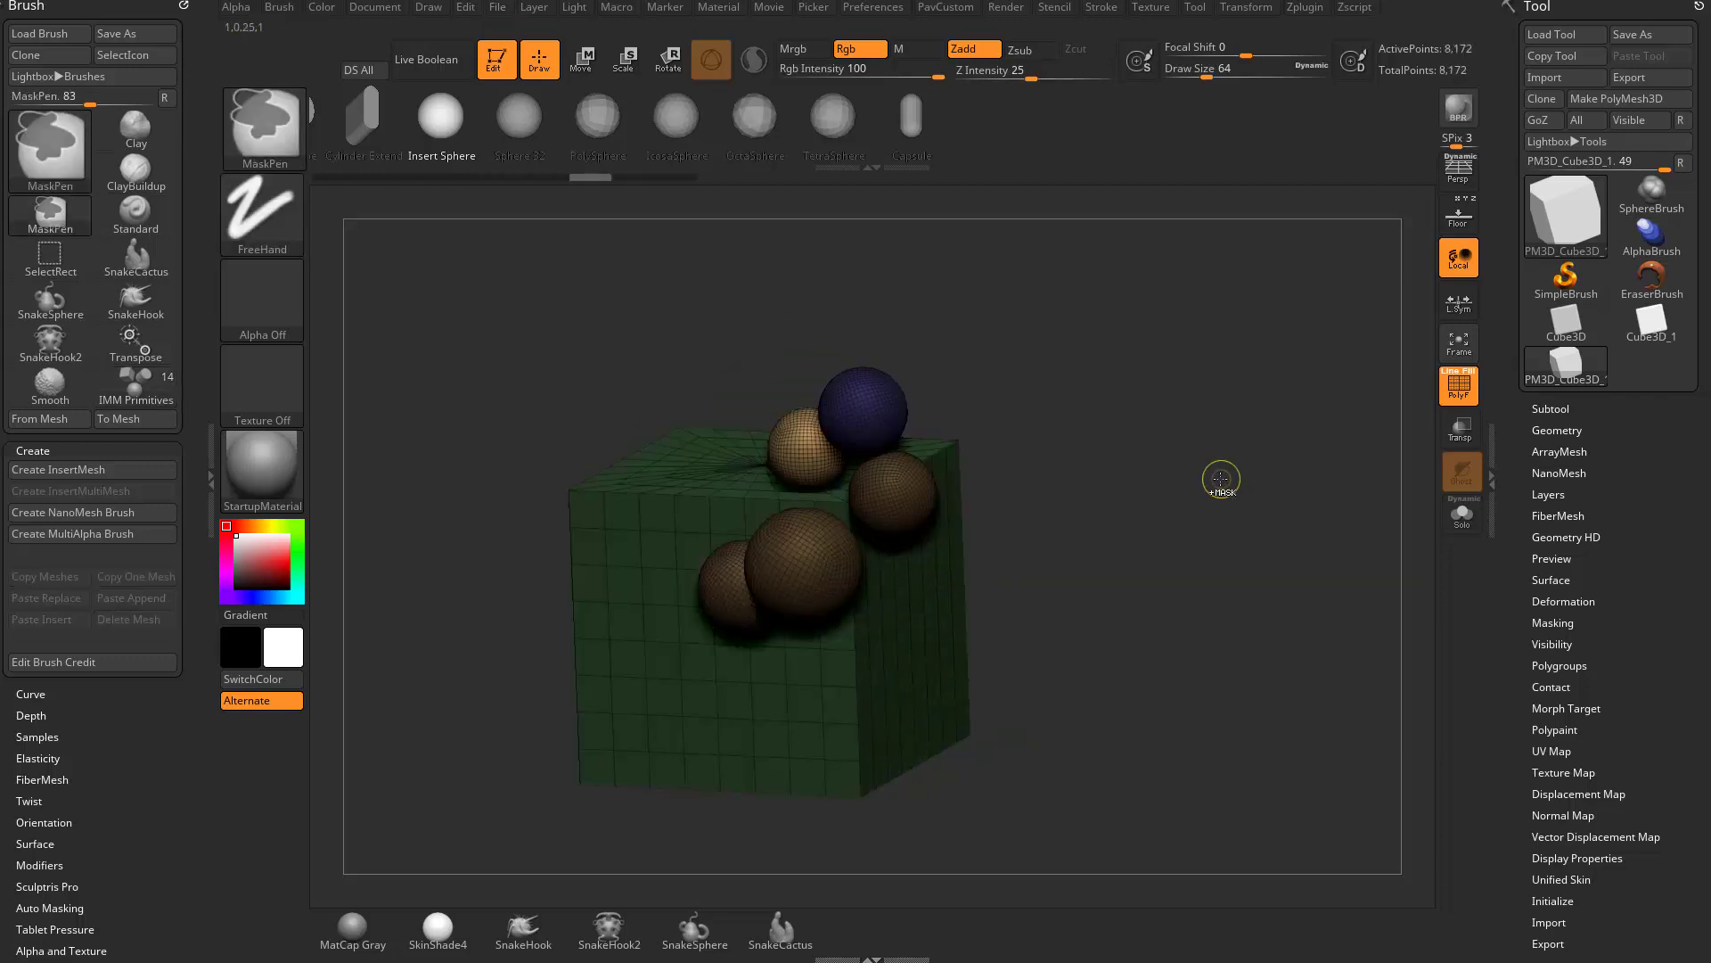
{"action": "key", "text": "ctrl+z"}
{"action": "key", "text": "ctrl+z"}
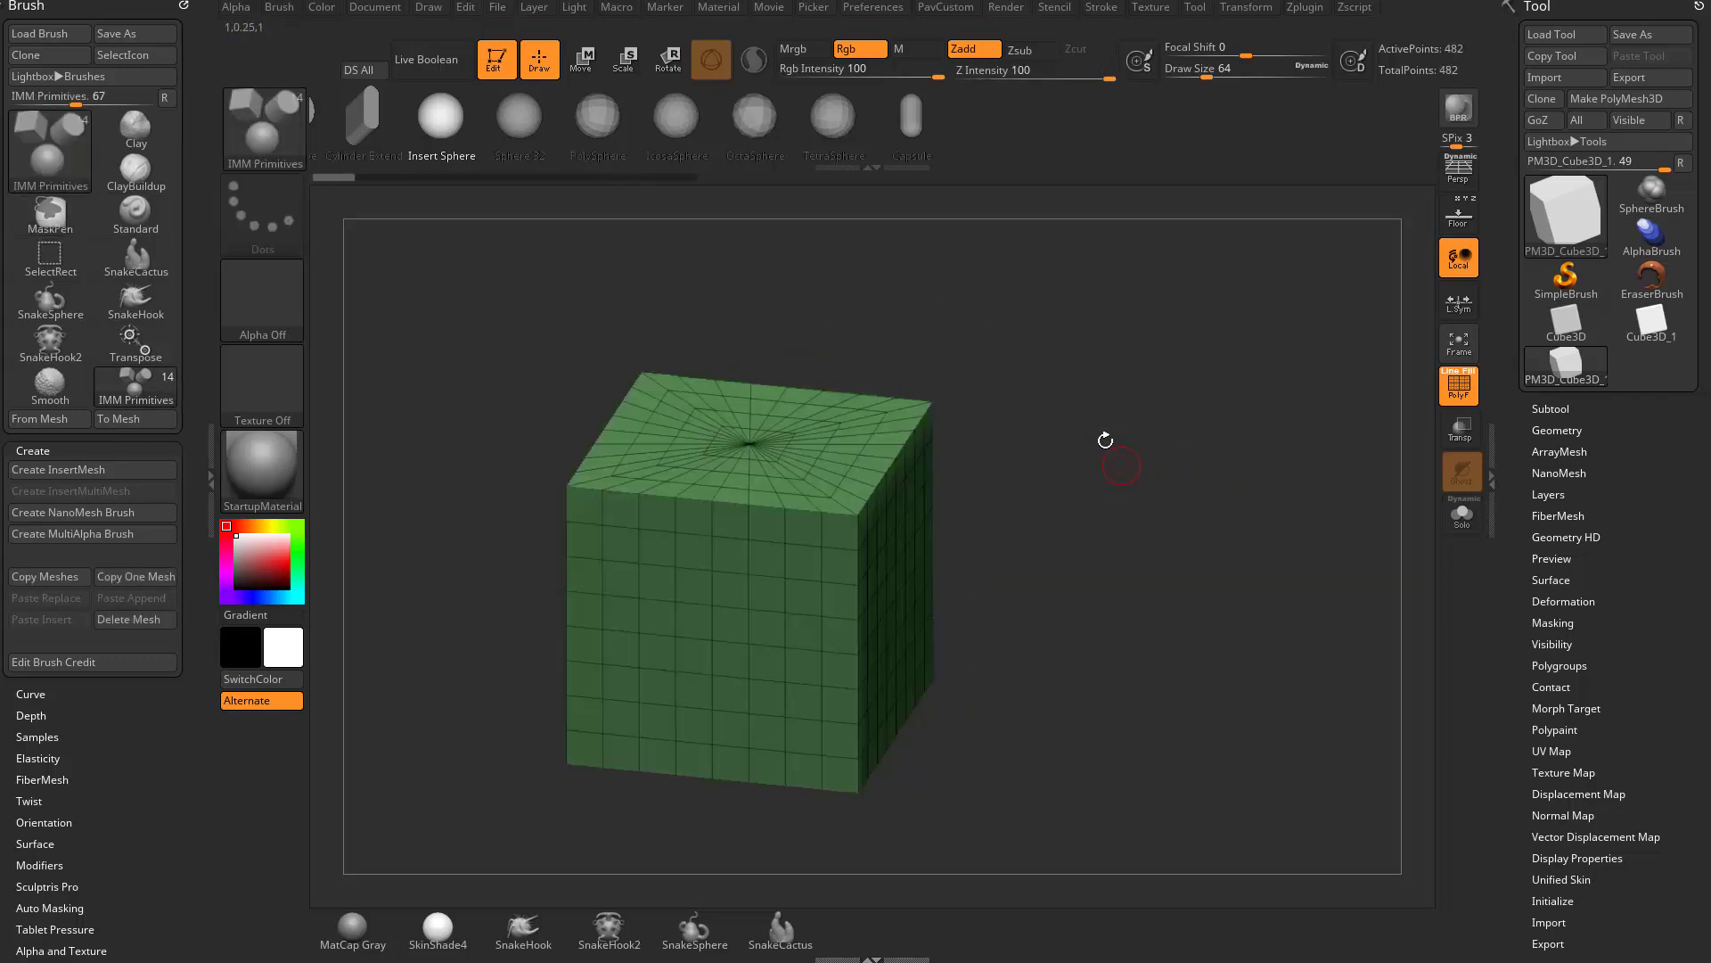
- Dock the Stroke palette above the Brush palette and expand its Curve, Curve Functions and Curve Modifiers settings
{"action": "left_click", "coordinate": [1107, 8]}
{"action": "left_click_drag", "start_coordinate": [1088, 16], "coordinate": [73, 86]}
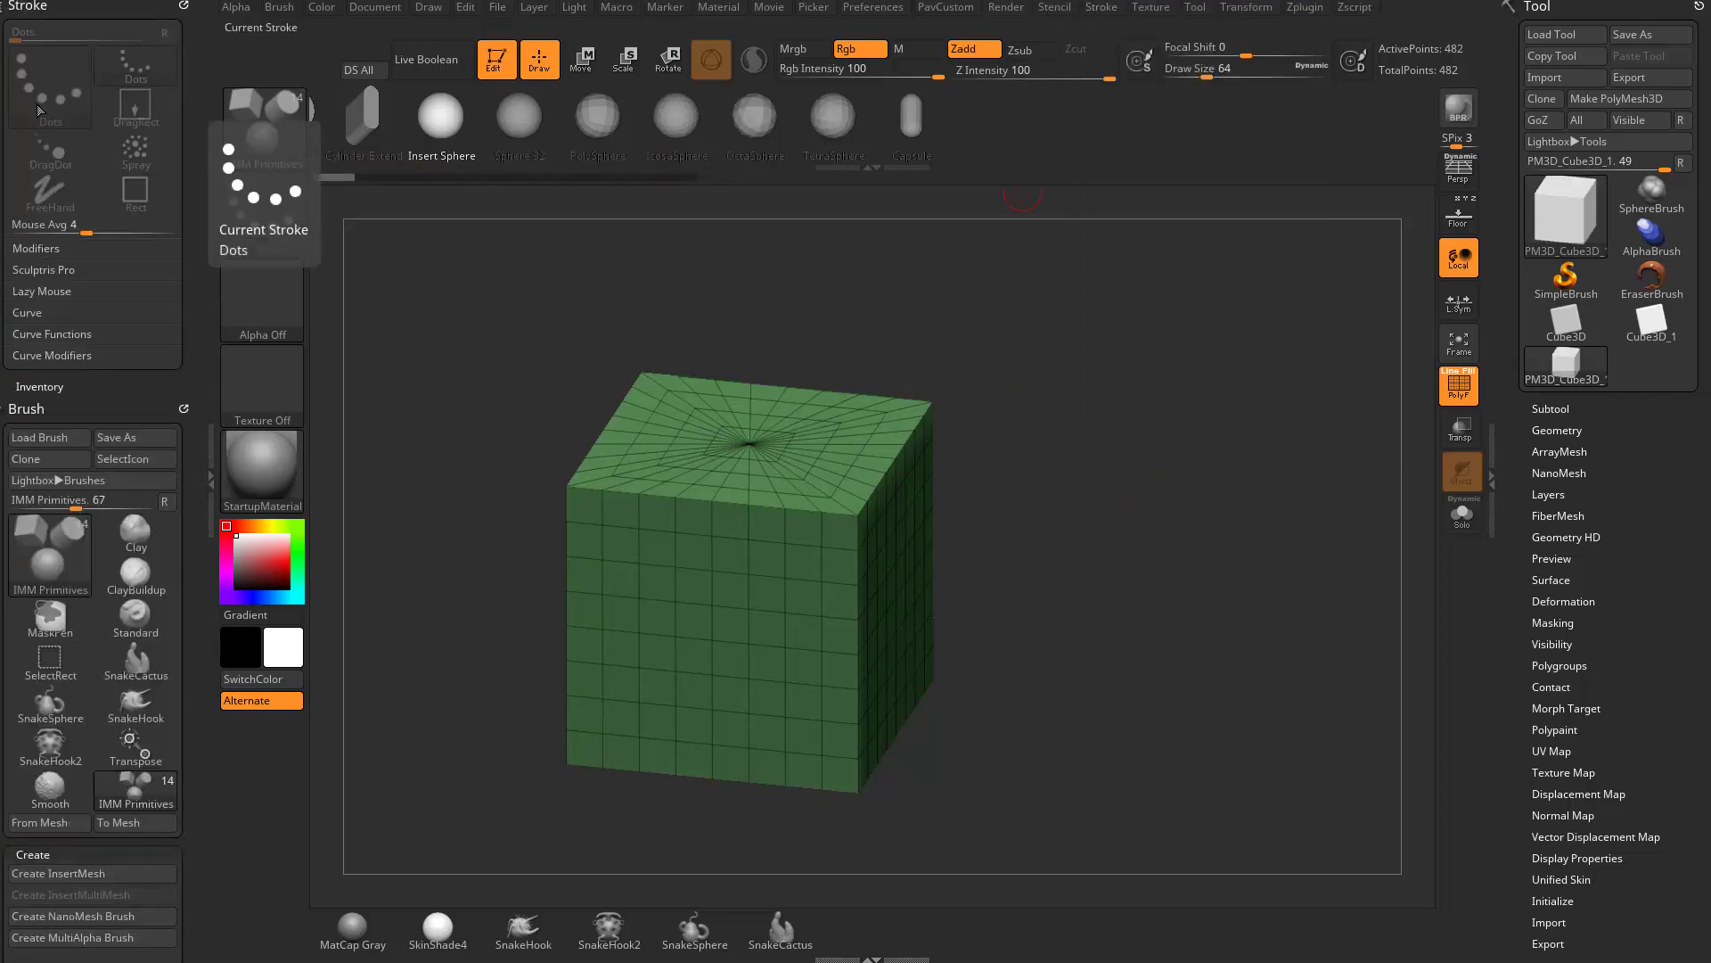
{"action": "mouse_move", "coordinate": [5, 274]}
{"action": "left_mouse_down"}
{"action": "mouse_move", "coordinate": [4, 178]}
{"action": "mouse_move", "coordinate": [9, 383]}
{"action": "left_mouse_up"}
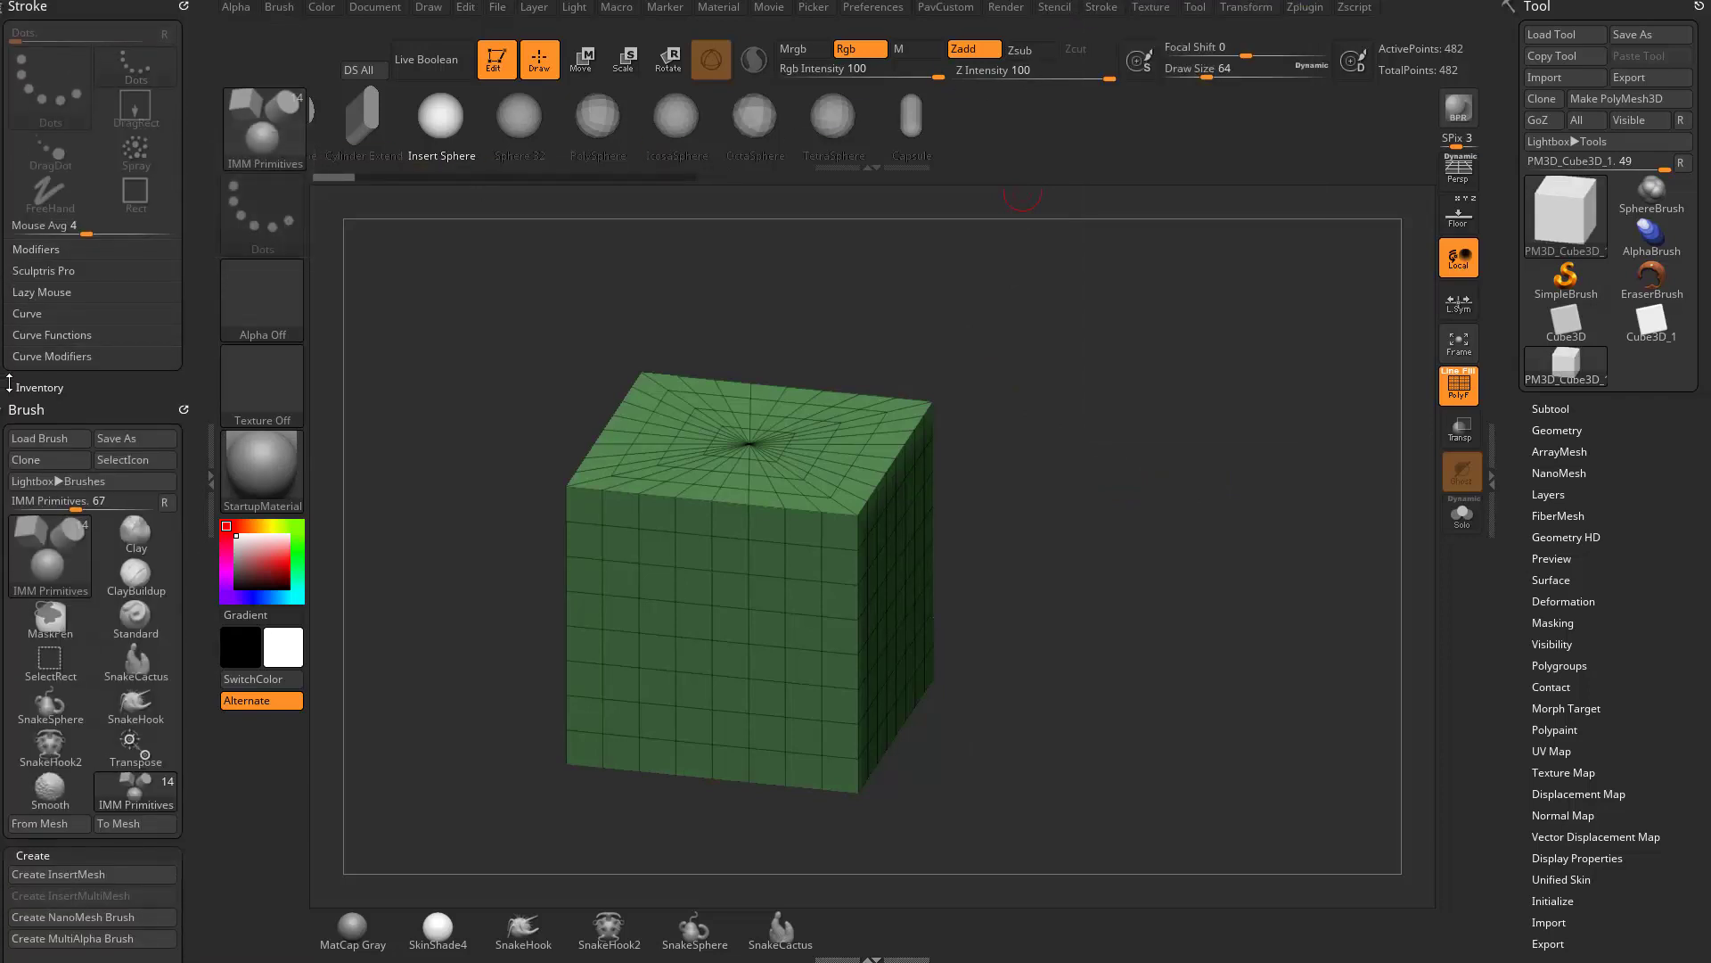
{"action": "left_click", "coordinate": [206, 407]}
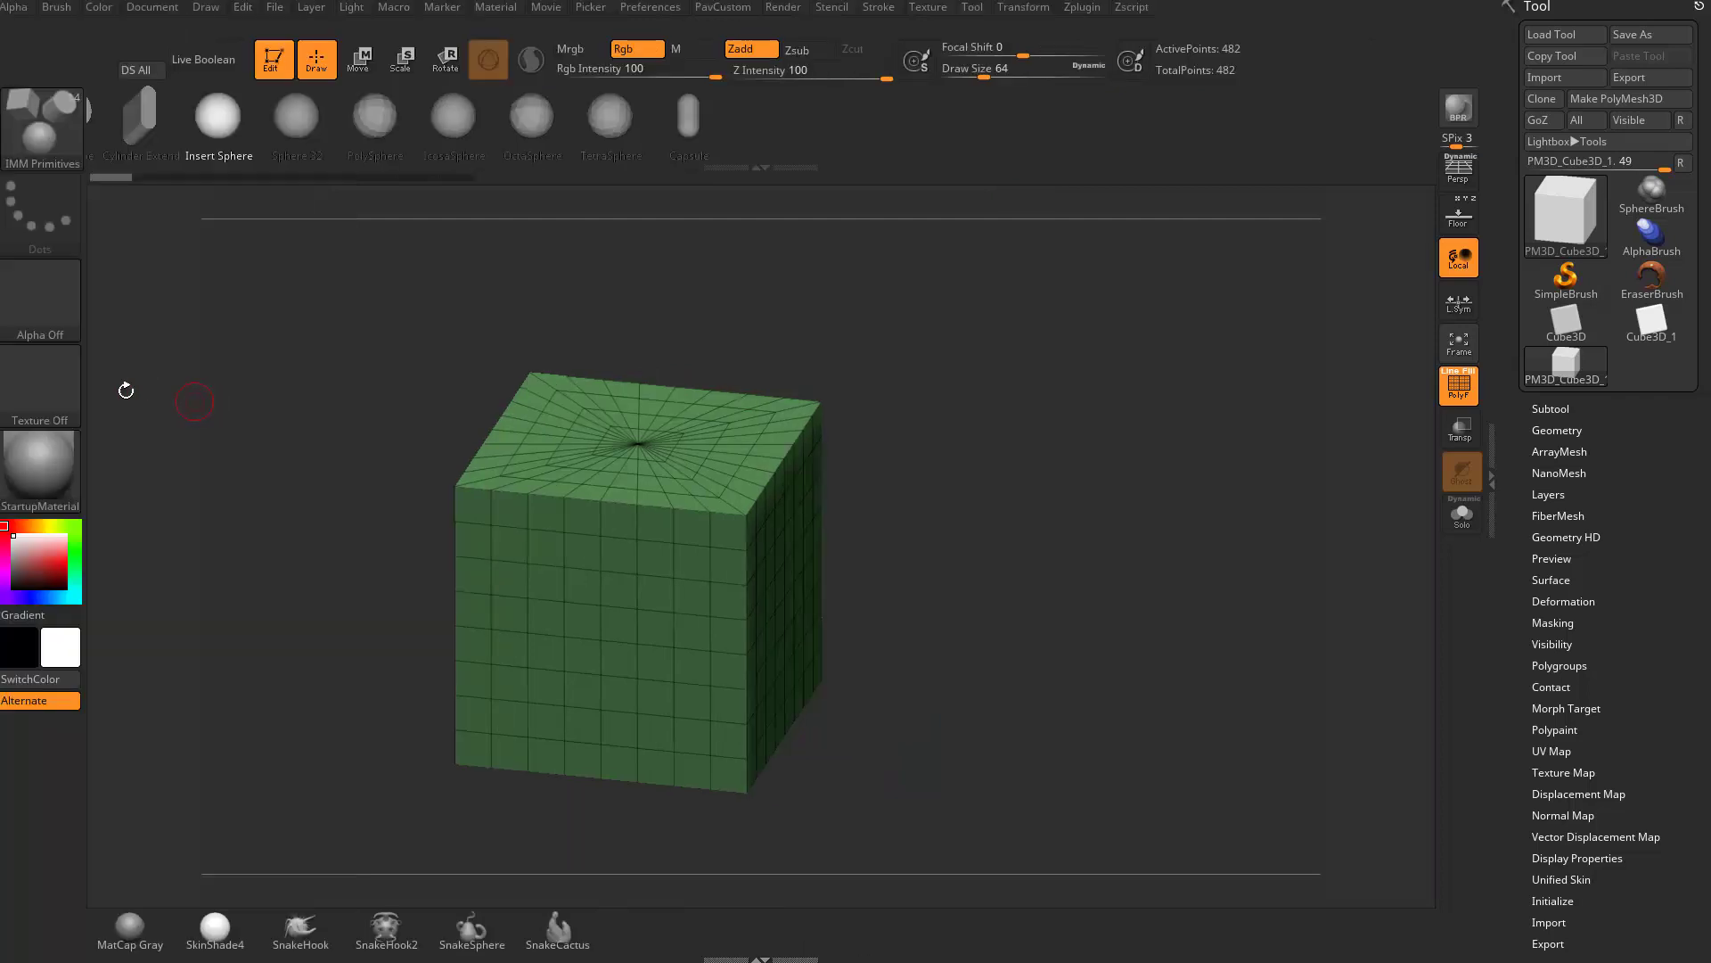
{"action": "left_click", "coordinate": [3, 408]}
{"action": "left_click", "coordinate": [61, 312], "text": "shift"}
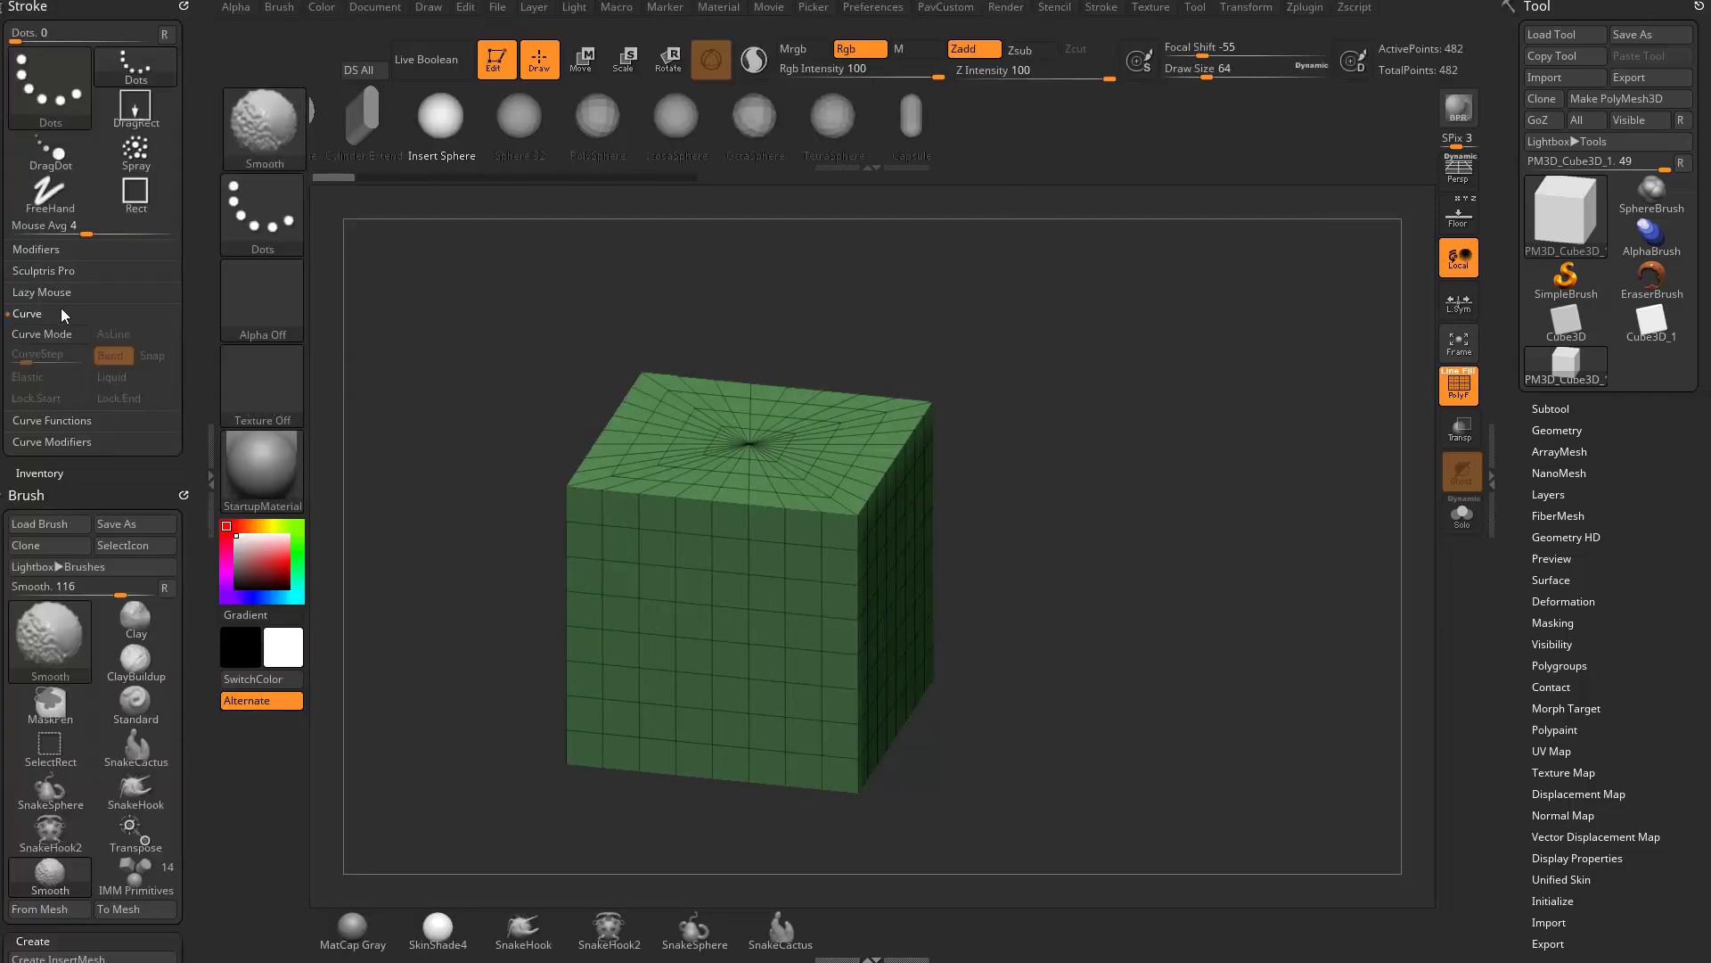
{"action": "left_click", "coordinate": [80, 422], "text": "shift"}
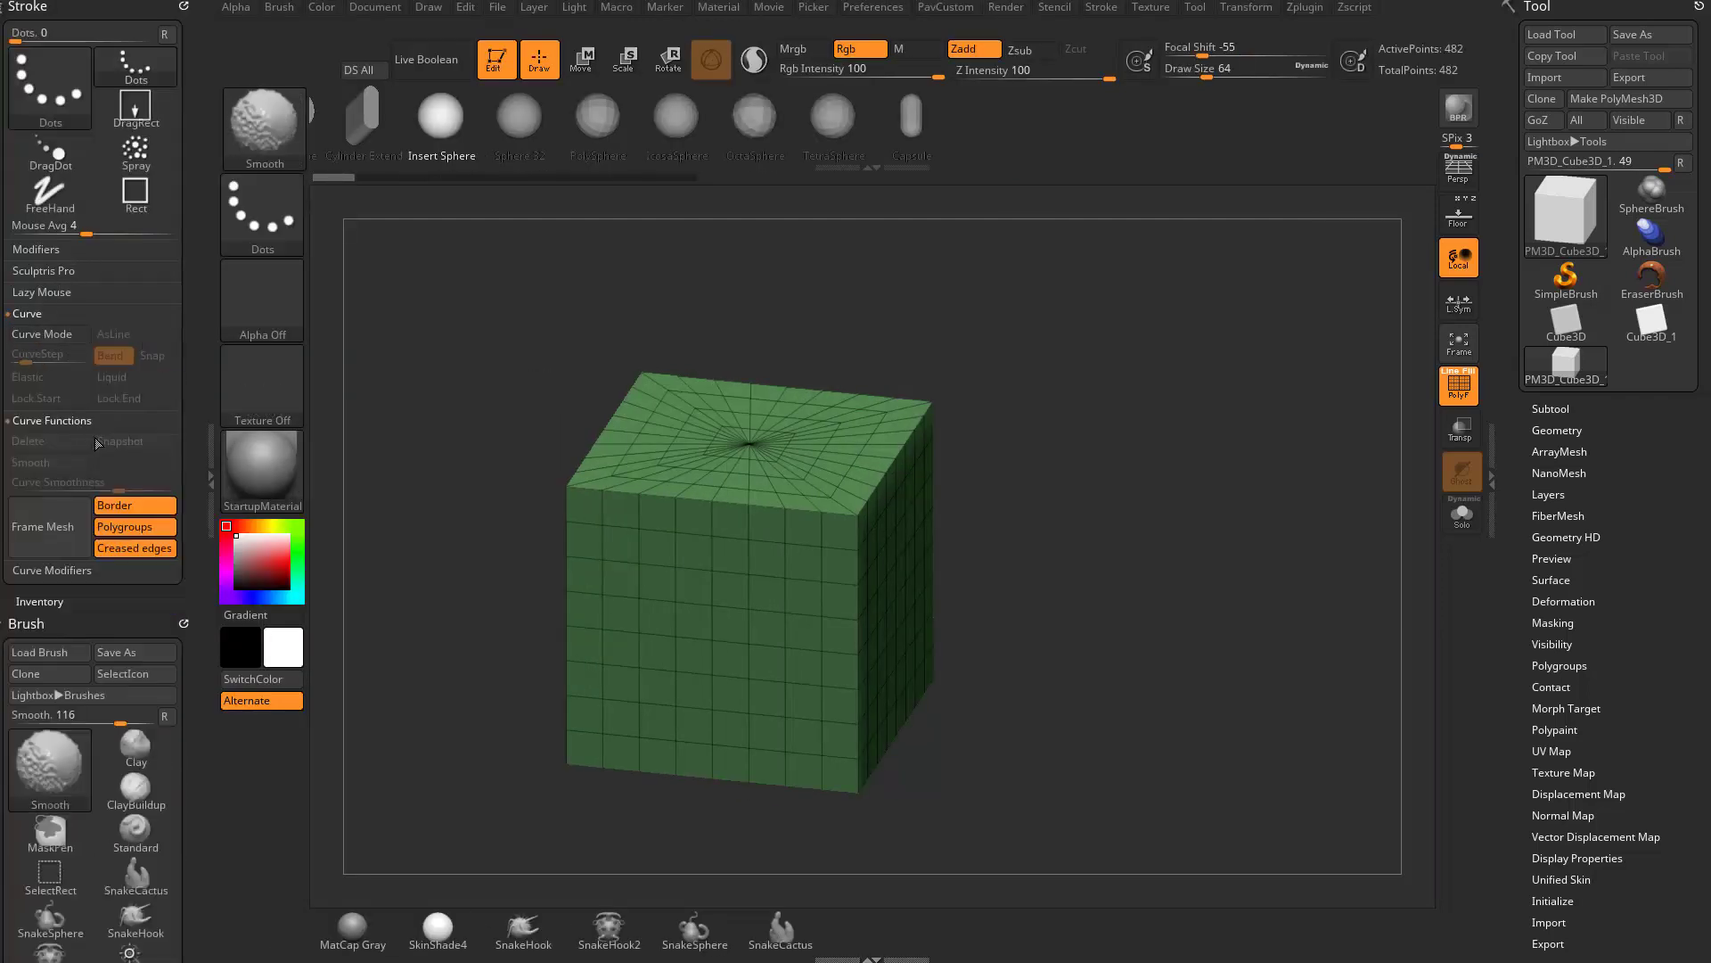
{"action": "left_click", "coordinate": [78, 570], "text": "shift"}
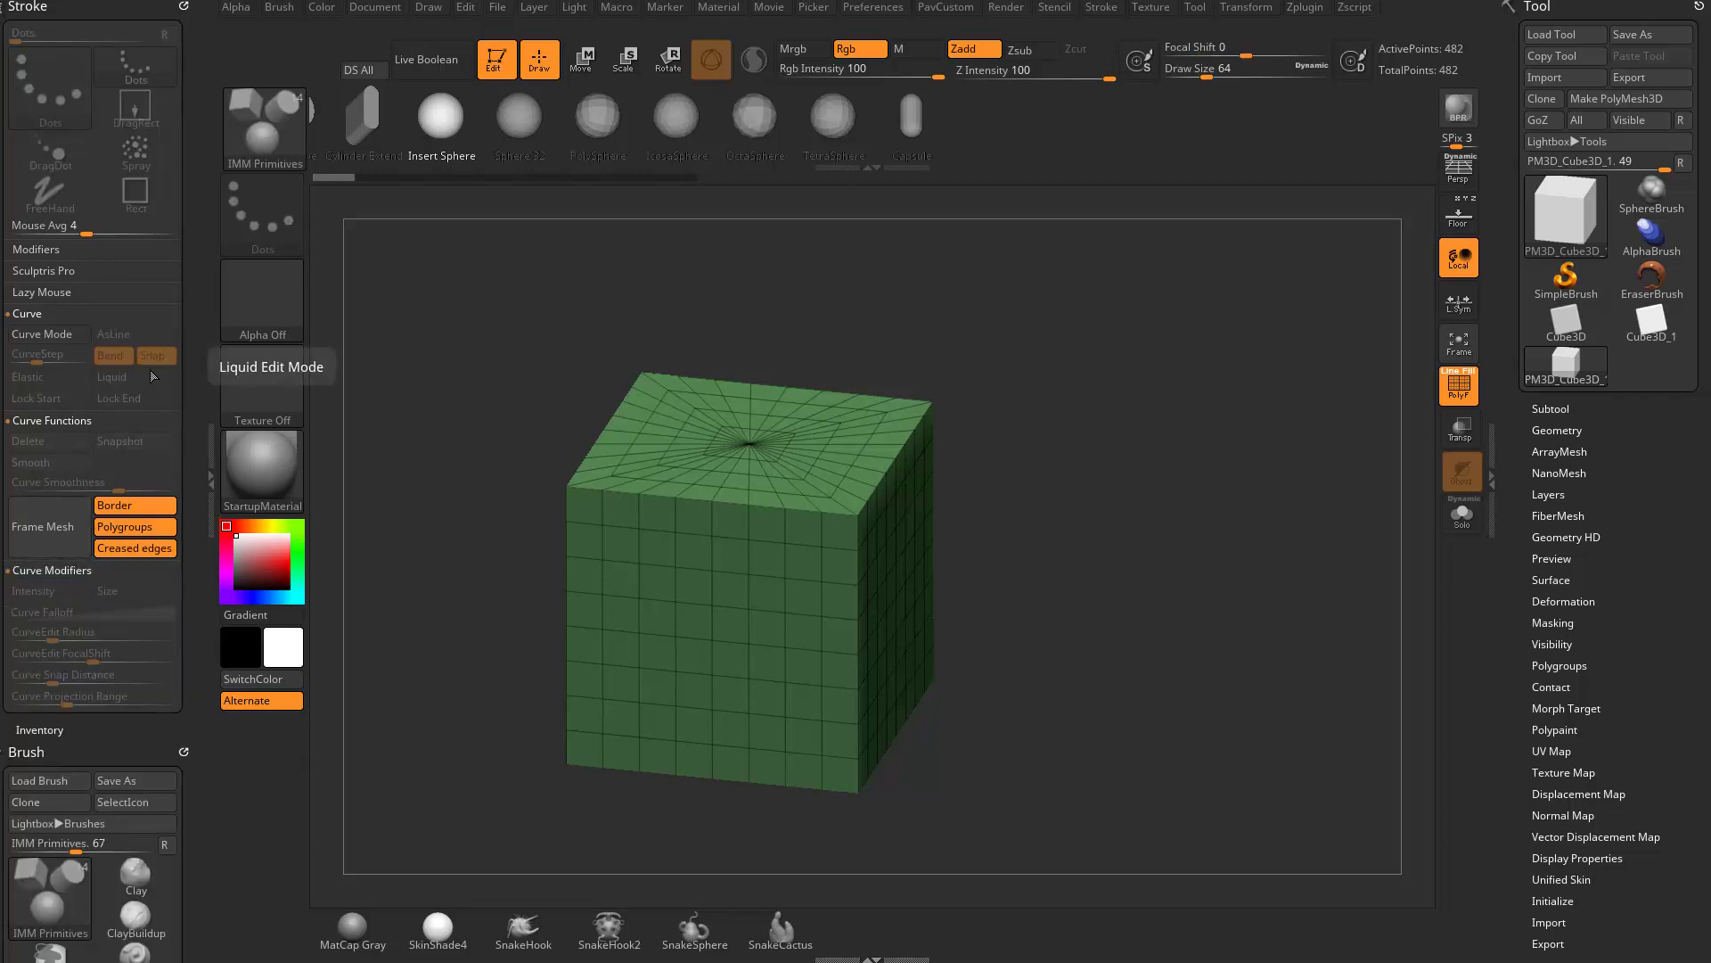
- Enable Curve Mode and draw a curve of spheres from the cube's front face out past its side edge
{"action": "left_click", "coordinate": [49, 334]}
{"action": "left_click_drag", "start_coordinate": [1069, 466], "coordinate": [1016, 466]}
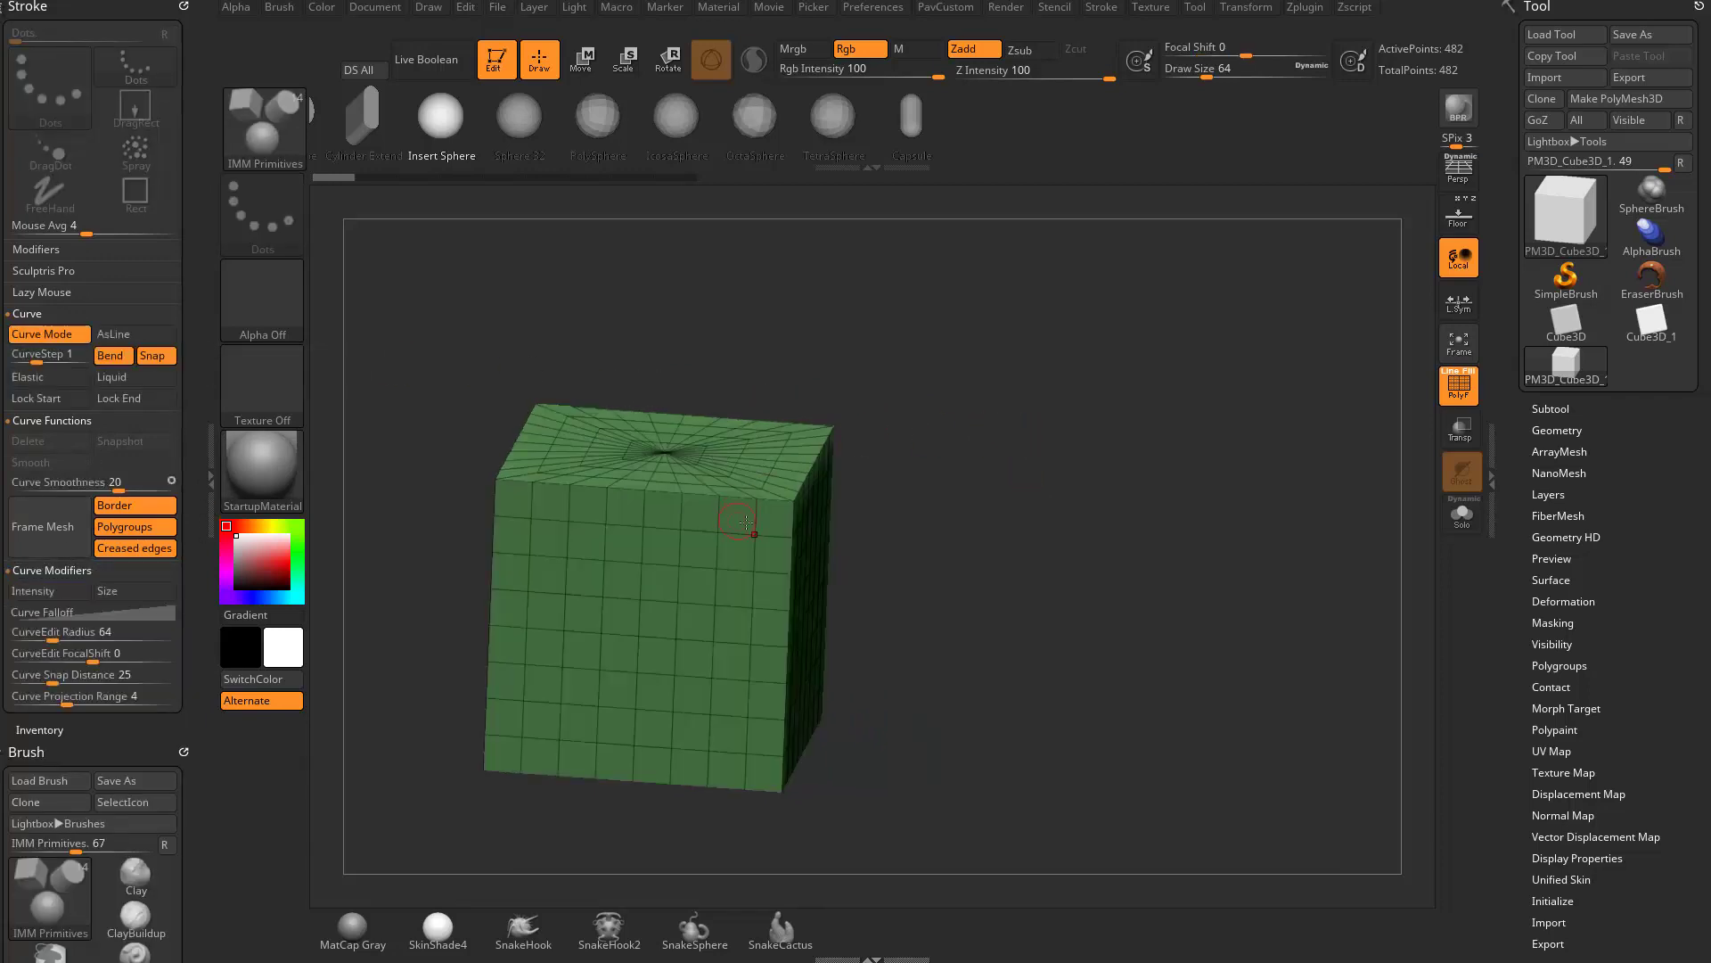
{"action": "left_click_drag", "start_coordinate": [829, 482], "coordinate": [1077, 379]}
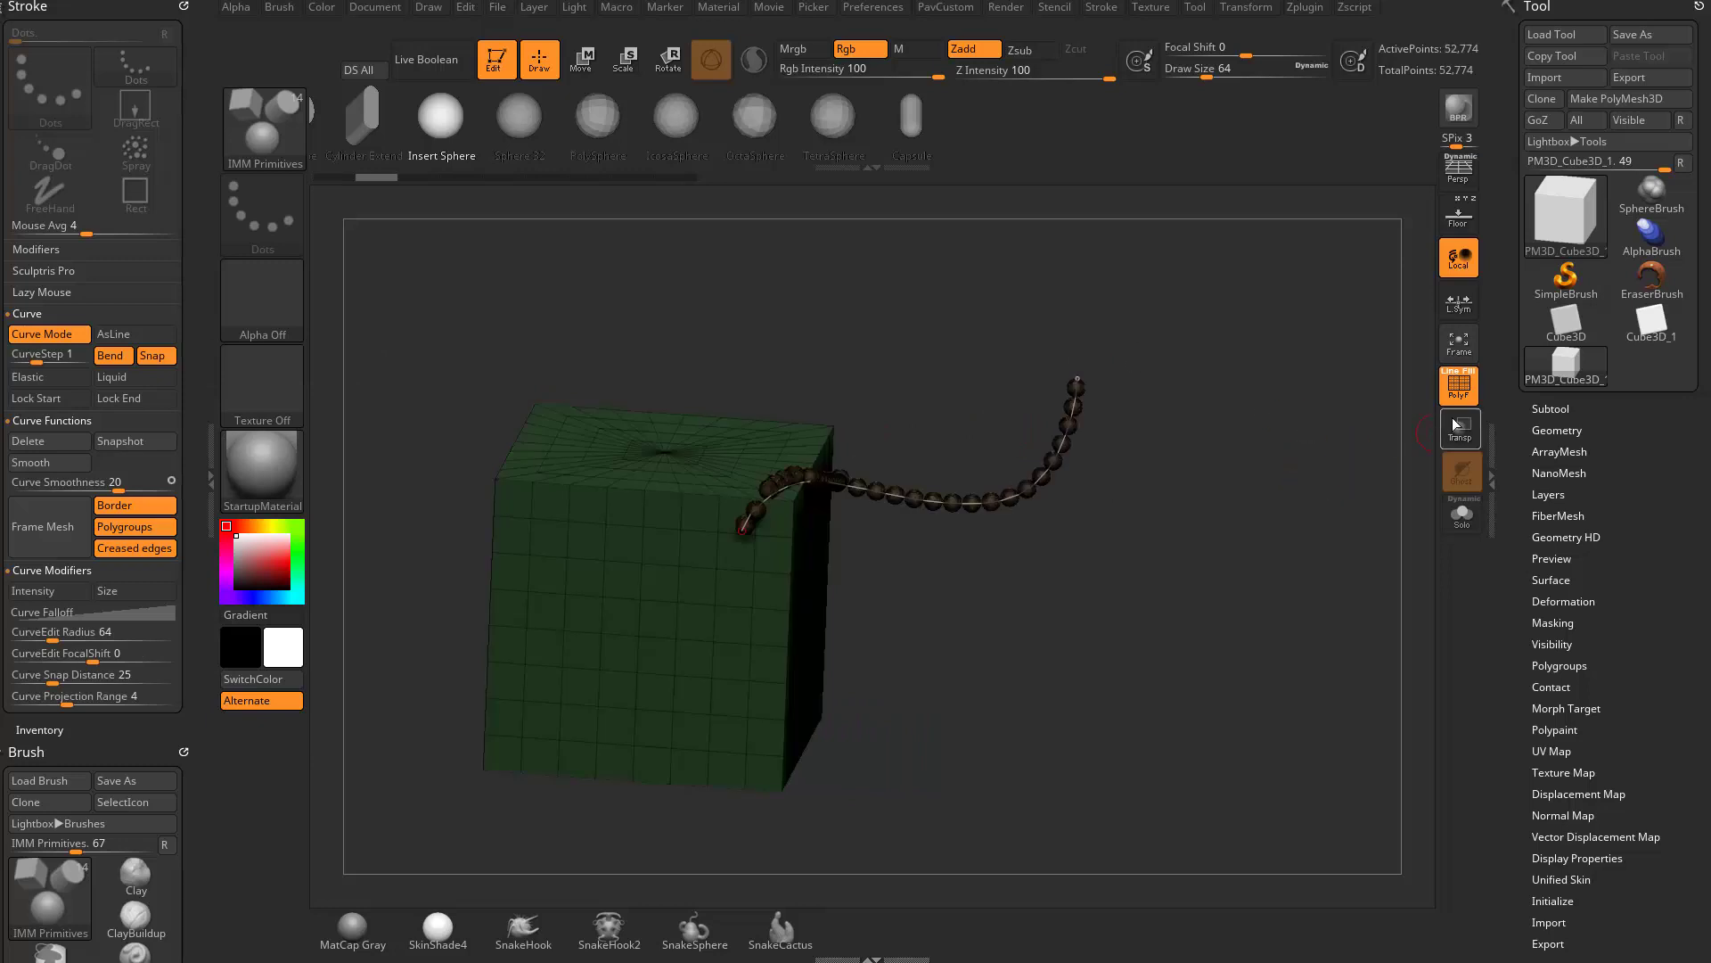
- Hide the wireframe and reshape the sphere curve by moving its middle and both of its ends
{"action": "left_click", "coordinate": [1459, 390]}
{"action": "mouse_move", "coordinate": [1322, 497]}
{"action": "left_mouse_down", "text": "alt"}
{"action": "mouse_move", "coordinate": [1327, 529]}
{"action": "mouse_move", "coordinate": [1290, 500]}
{"action": "left_mouse_up", "text": "alt"}
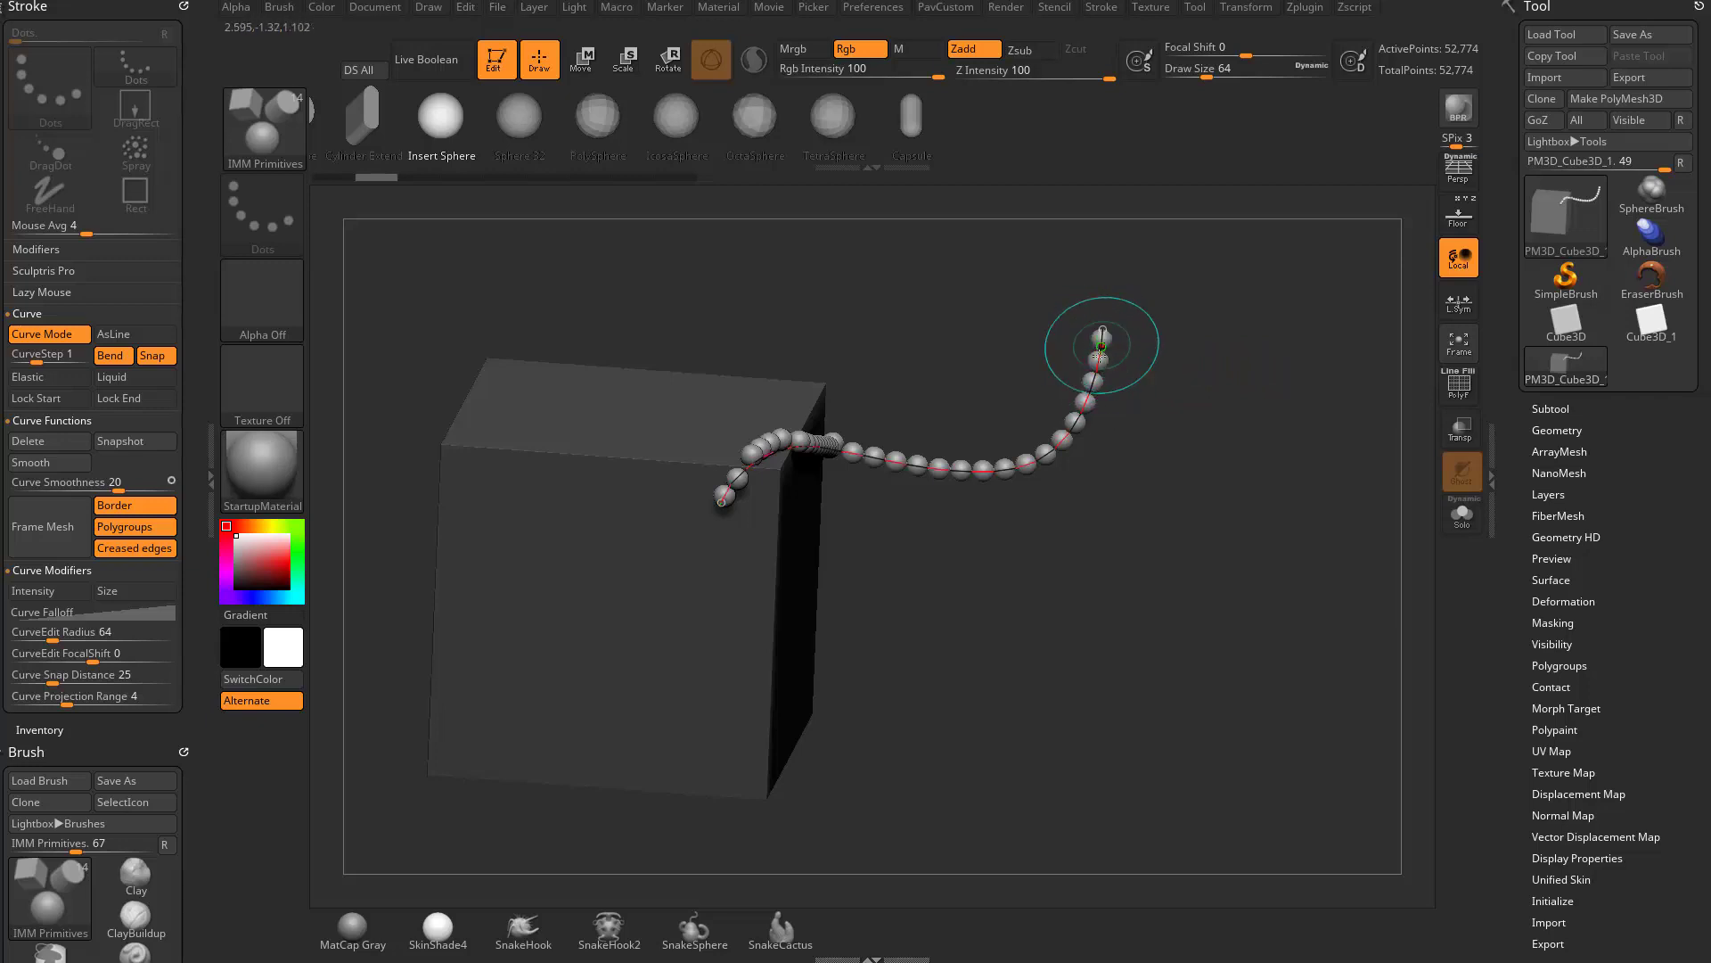
{"action": "mouse_move", "coordinate": [1037, 450]}
{"action": "left_mouse_down"}
{"action": "mouse_move", "coordinate": [1064, 457]}
{"action": "mouse_move", "coordinate": [1030, 479]}
{"action": "left_mouse_up"}
{"action": "left_click_drag", "start_coordinate": [1110, 333], "coordinate": [899, 295]}
{"action": "left_click_drag", "start_coordinate": [754, 452], "coordinate": [655, 436]}
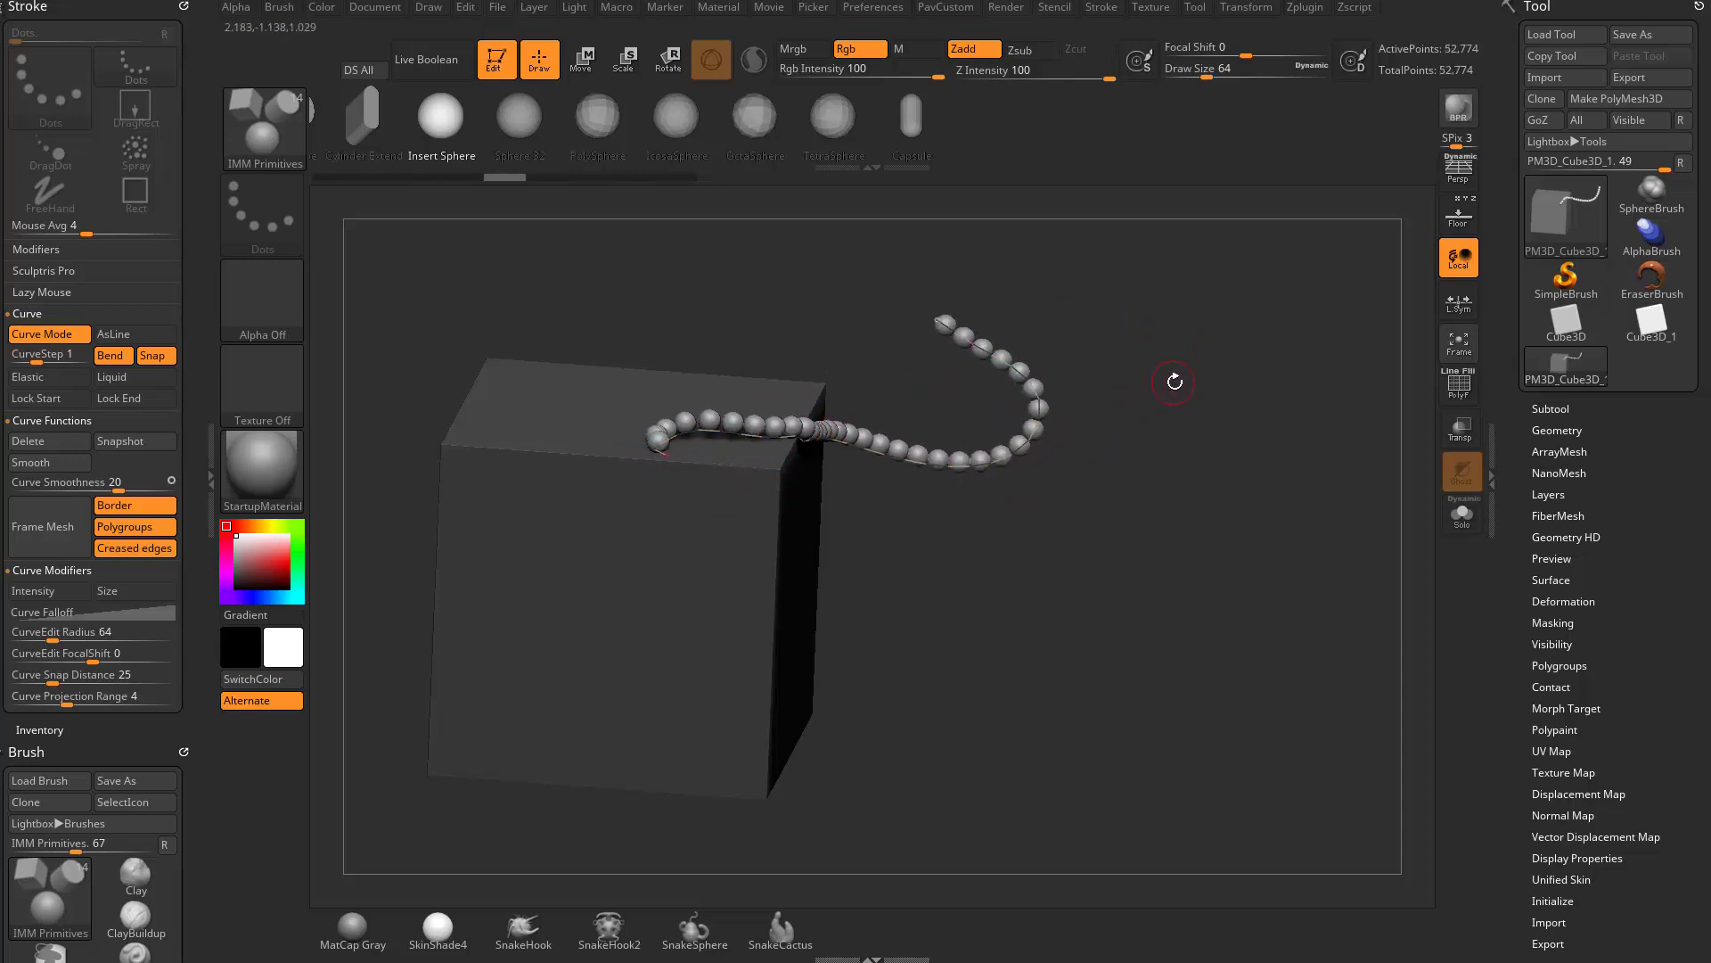
- Update the curve's spheres with a draw size of 97 and again with a draw size of 44
{"action": "key", "text": "s"}
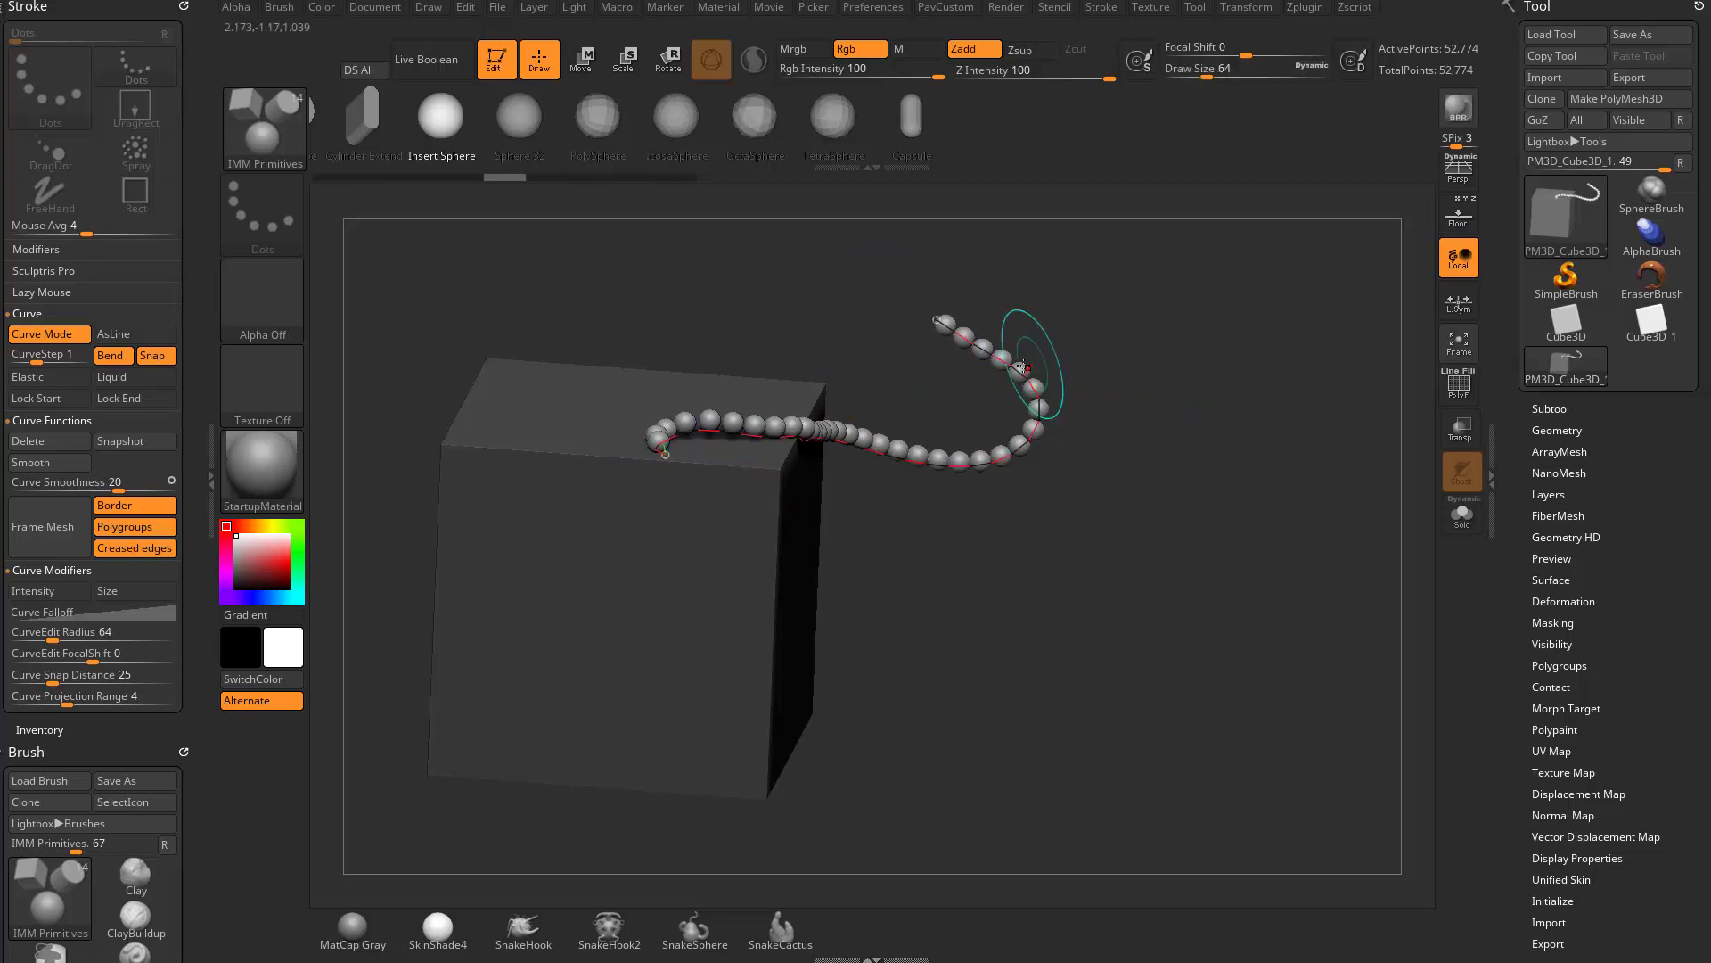
{"action": "left_click_drag", "start_coordinate": [1014, 369], "coordinate": [1019, 371]}
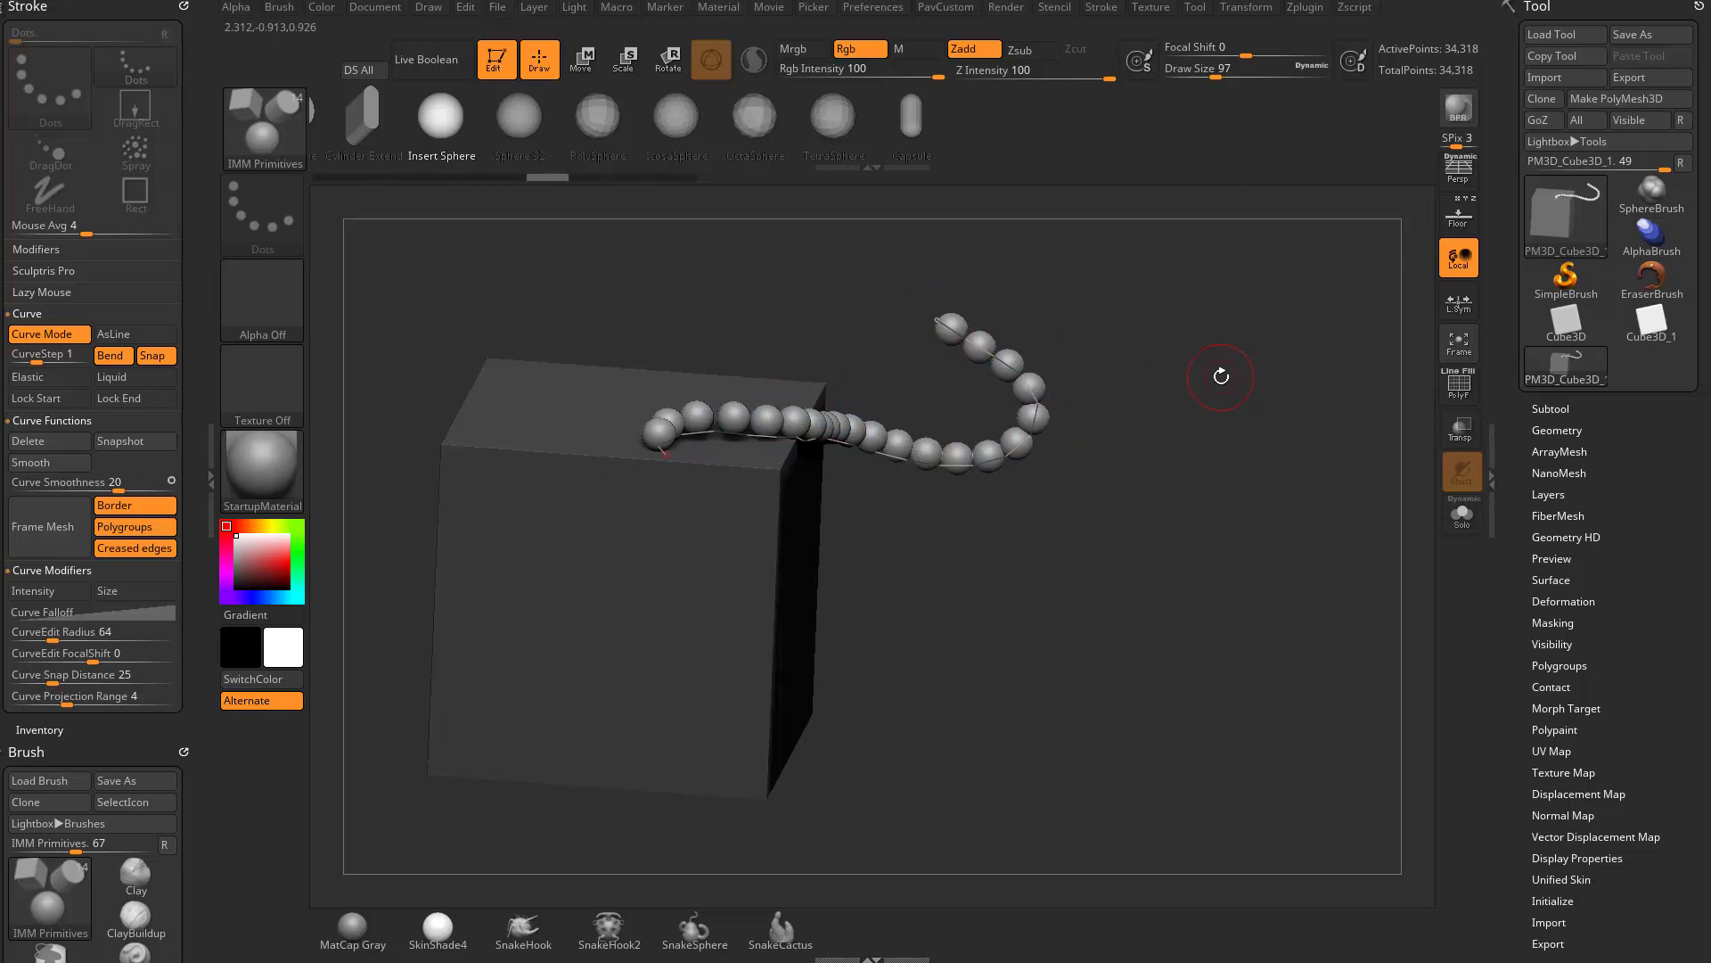
{"action": "left_click_drag", "start_coordinate": [1220, 374], "coordinate": [1203, 378]}
{"action": "mouse_move", "coordinate": [1025, 371]}
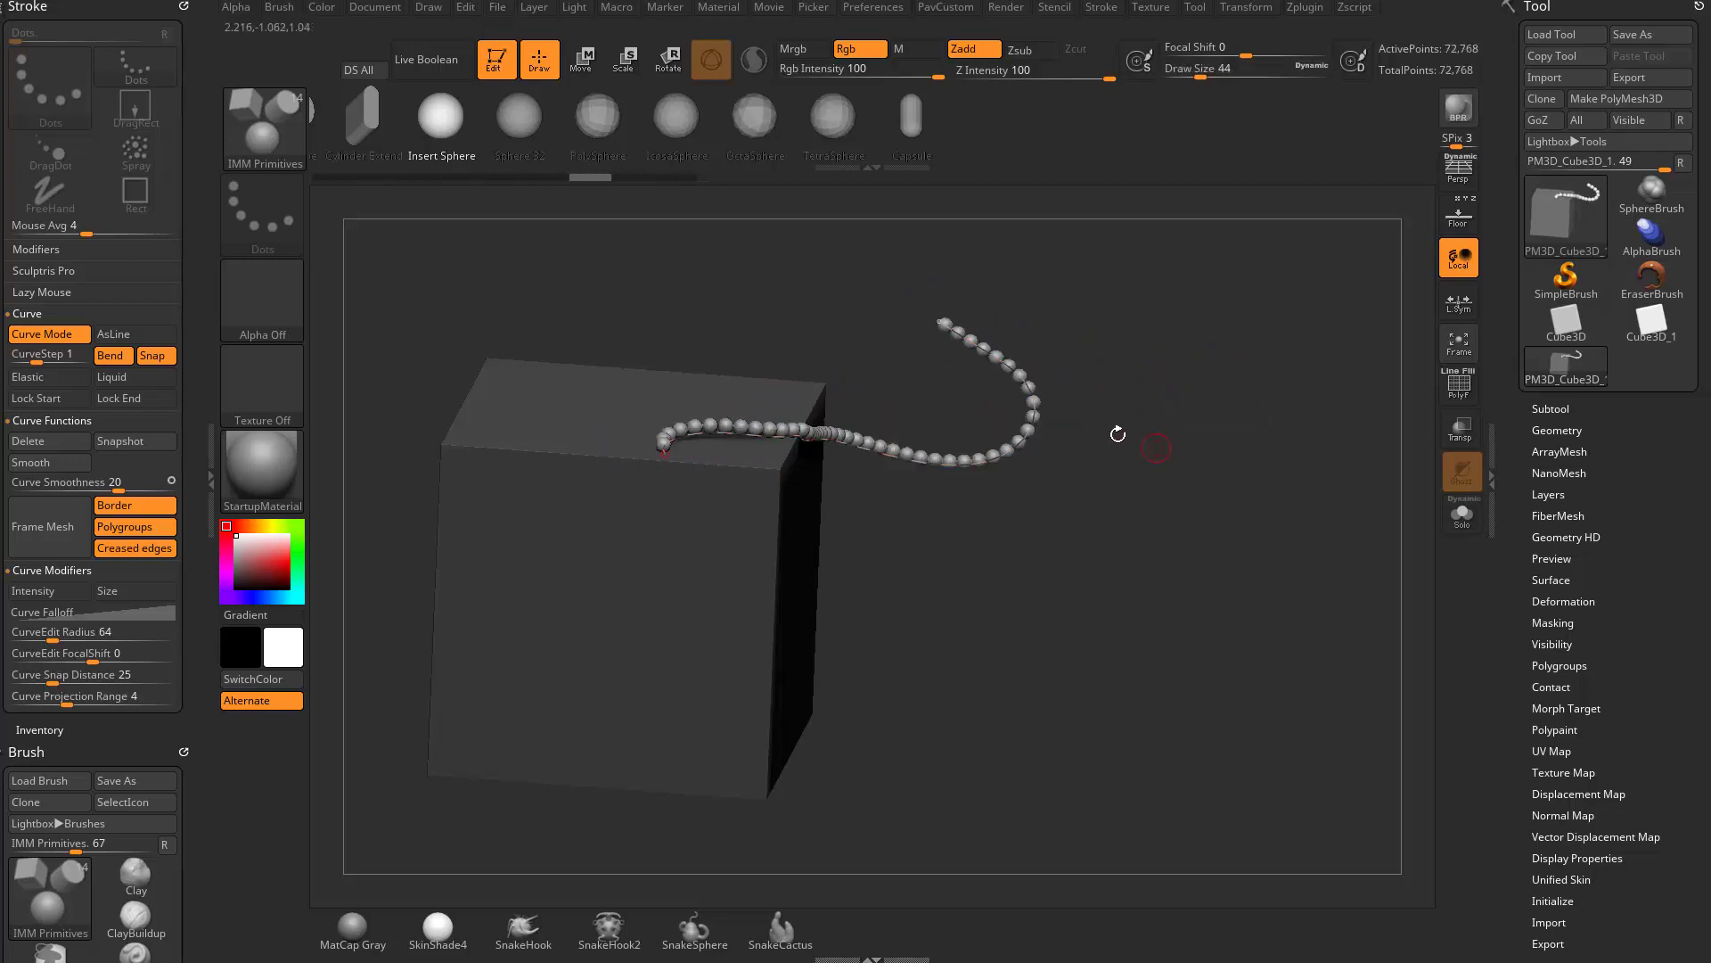
- Set the draw size to 68 and update the curve's spheres to that size
{"action": "key", "text": "s"}
{"action": "left_click_drag", "start_coordinate": [1161, 495], "coordinate": [1168, 494]}
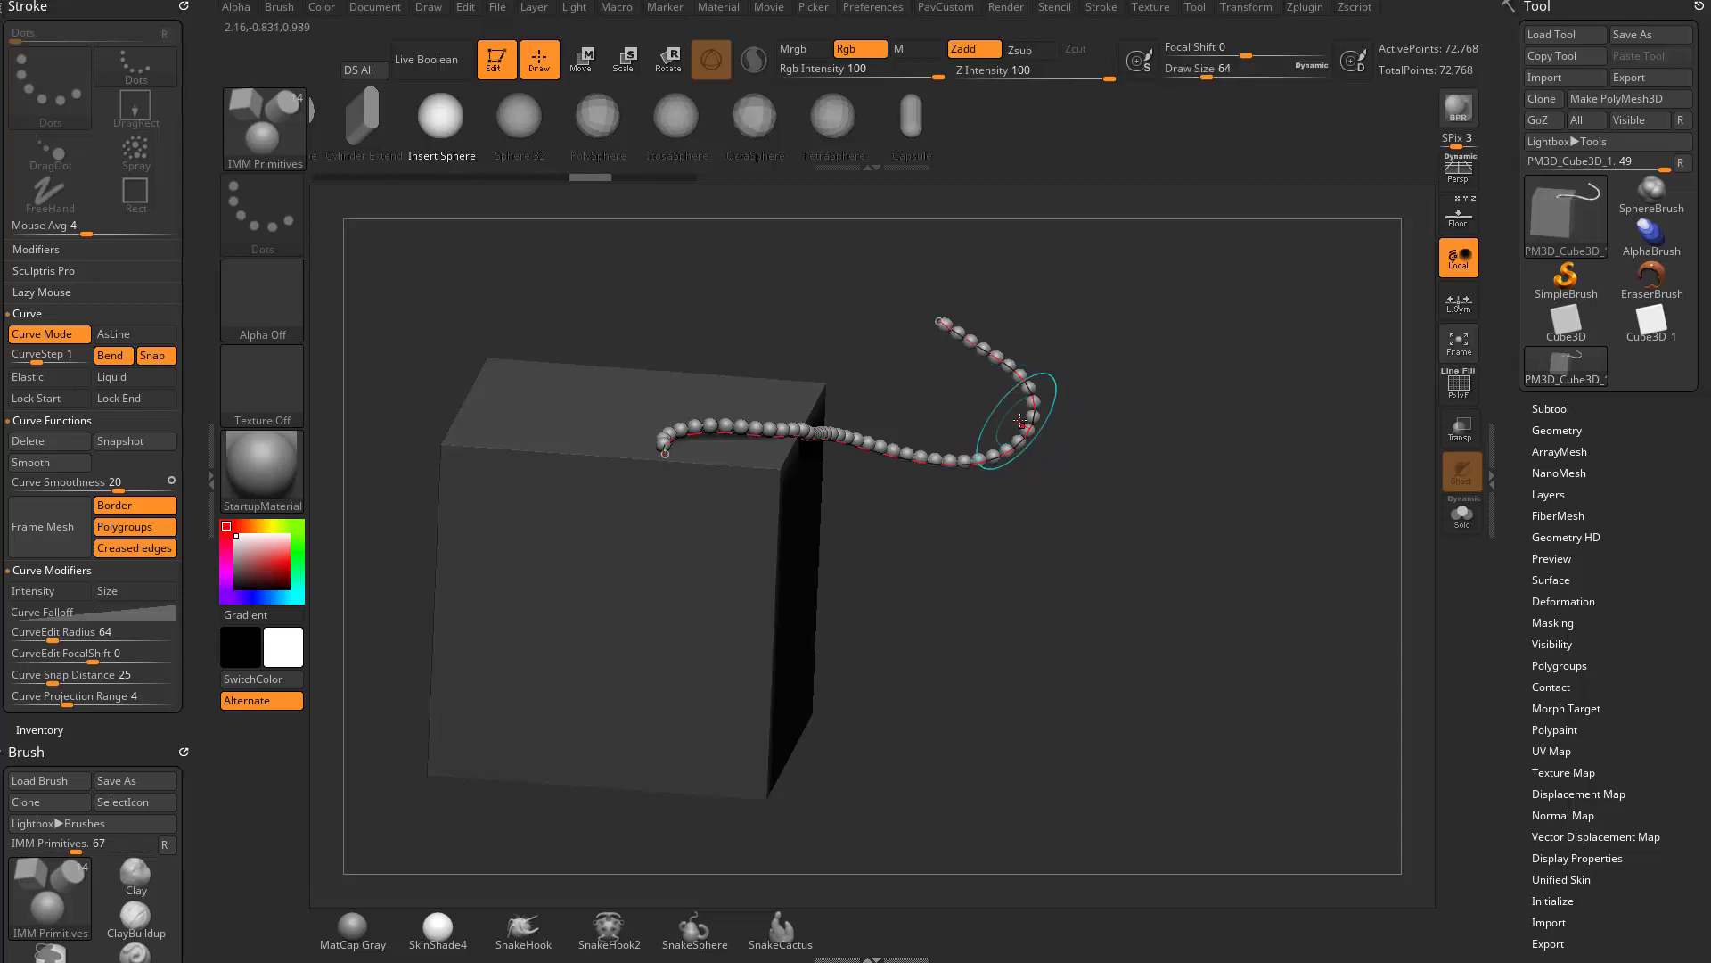
{"action": "left_click", "coordinate": [1032, 413]}
{"action": "left_click_drag", "start_coordinate": [1187, 421], "coordinate": [982, 370]}
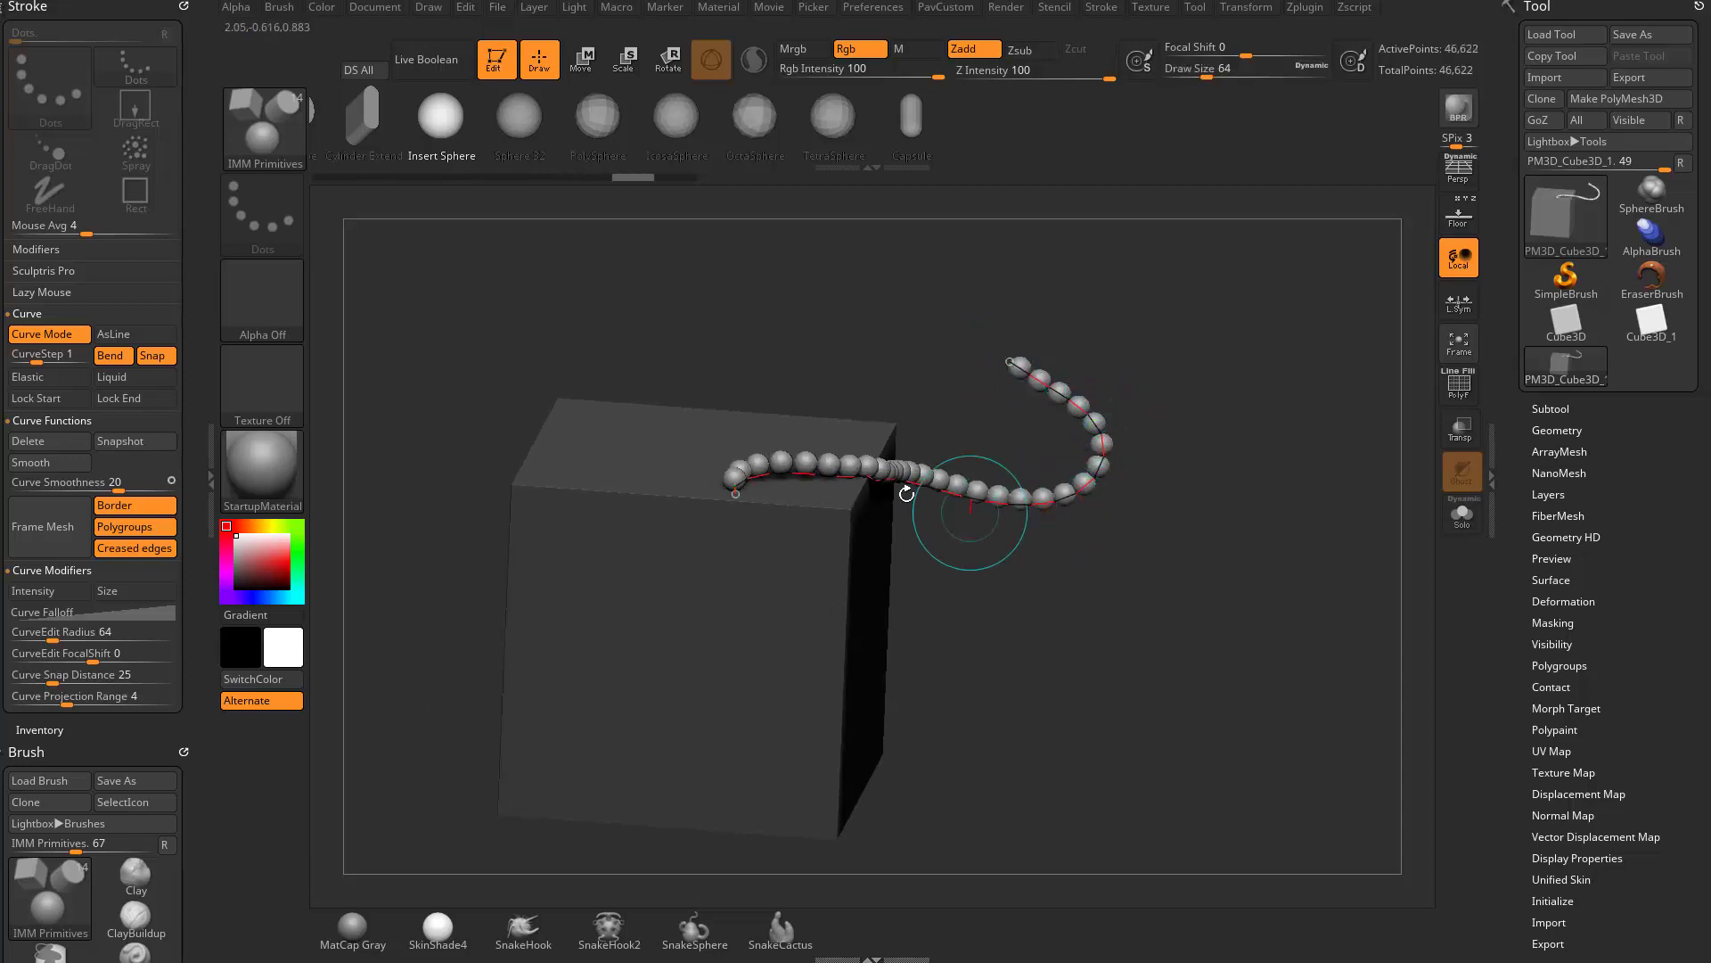
{"action": "left_click", "coordinate": [1016, 363]}
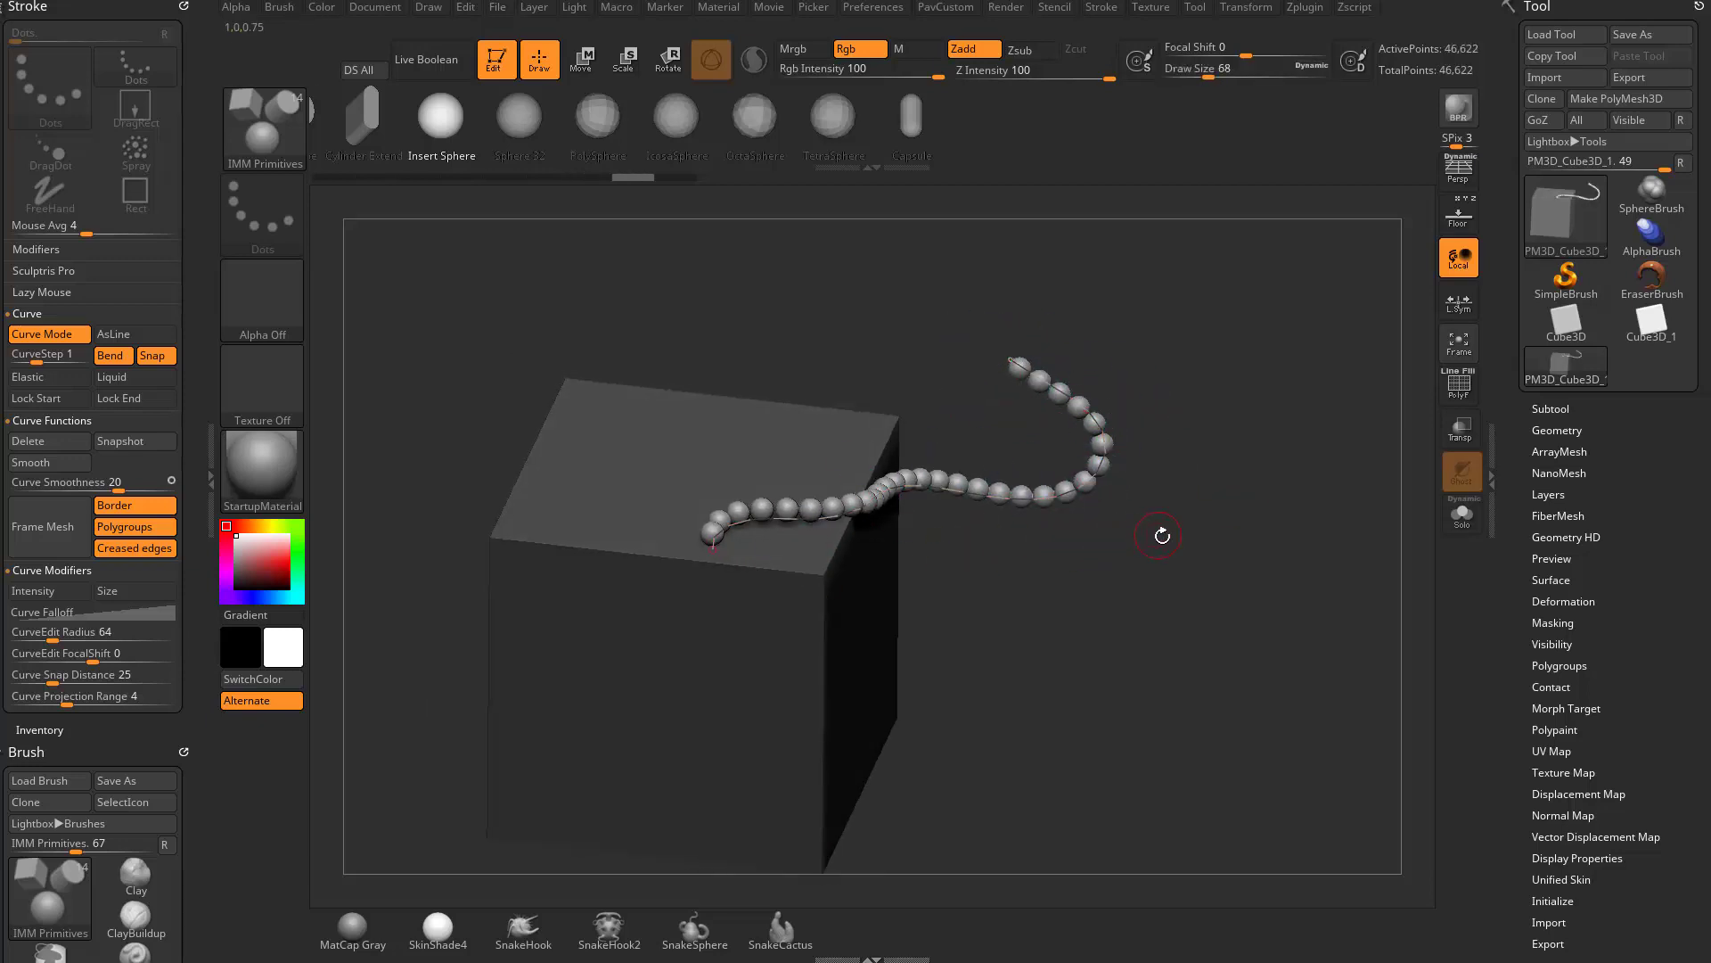
- Pull the near end of the curve across the cube's top face and down its front face
{"action": "left_click_drag", "start_coordinate": [1162, 535], "coordinate": [1165, 451]}
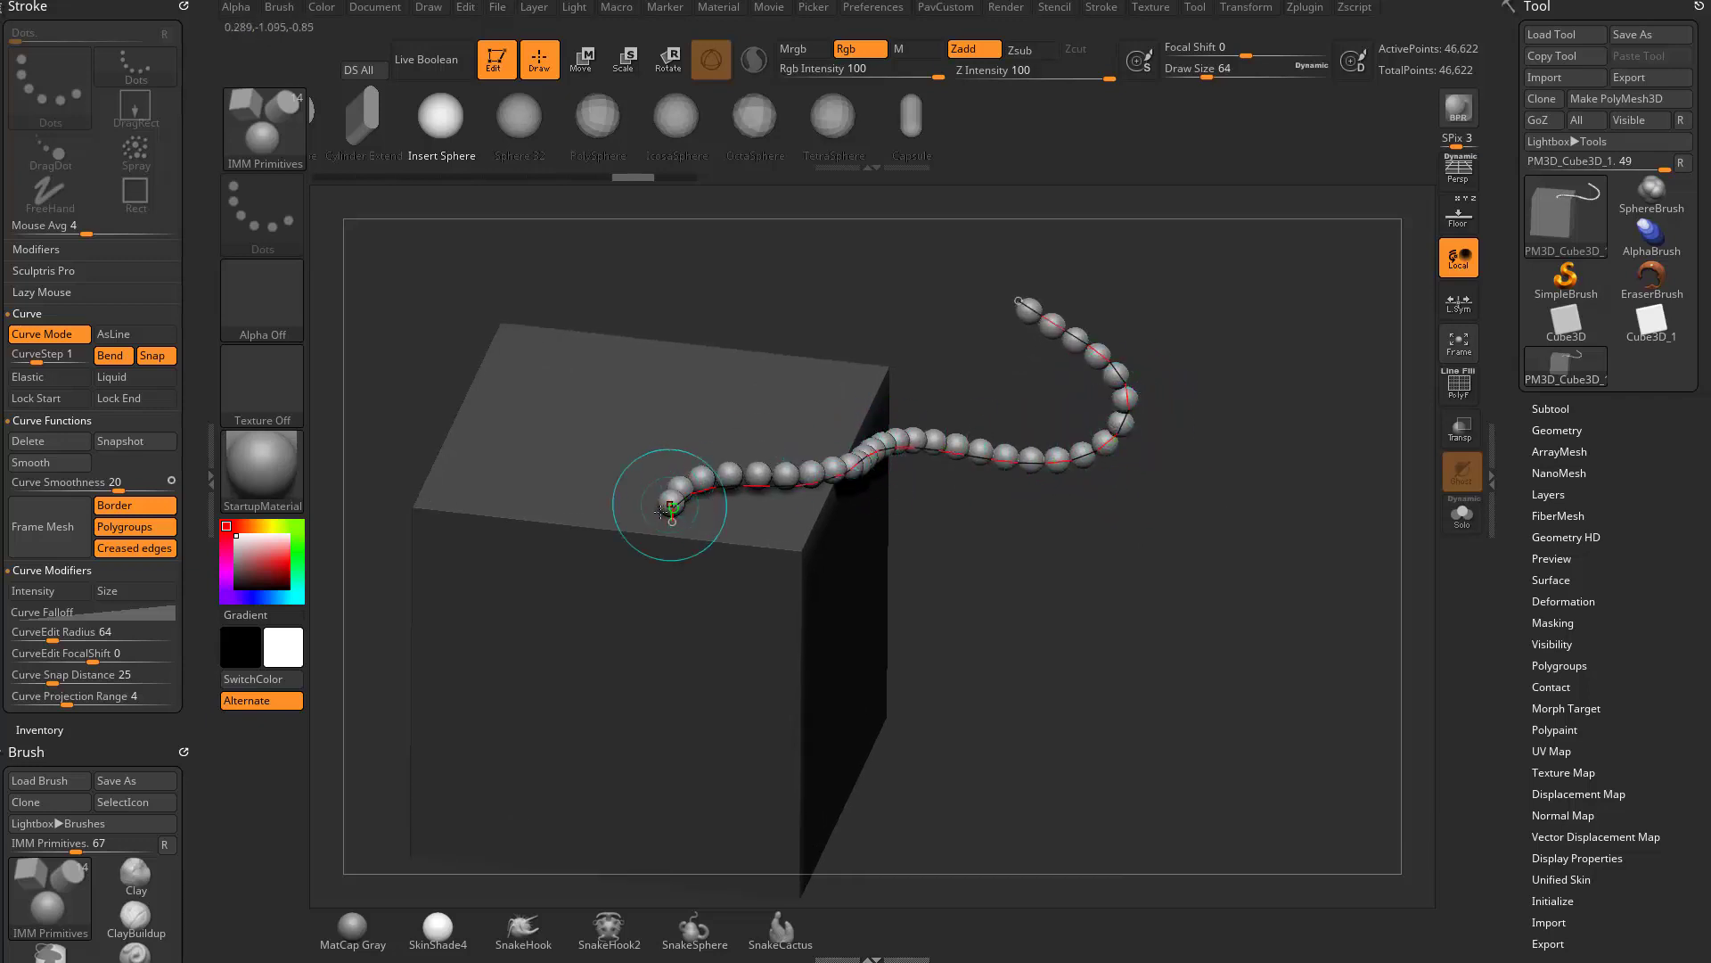
{"action": "left_click_drag", "start_coordinate": [671, 509], "coordinate": [565, 544]}
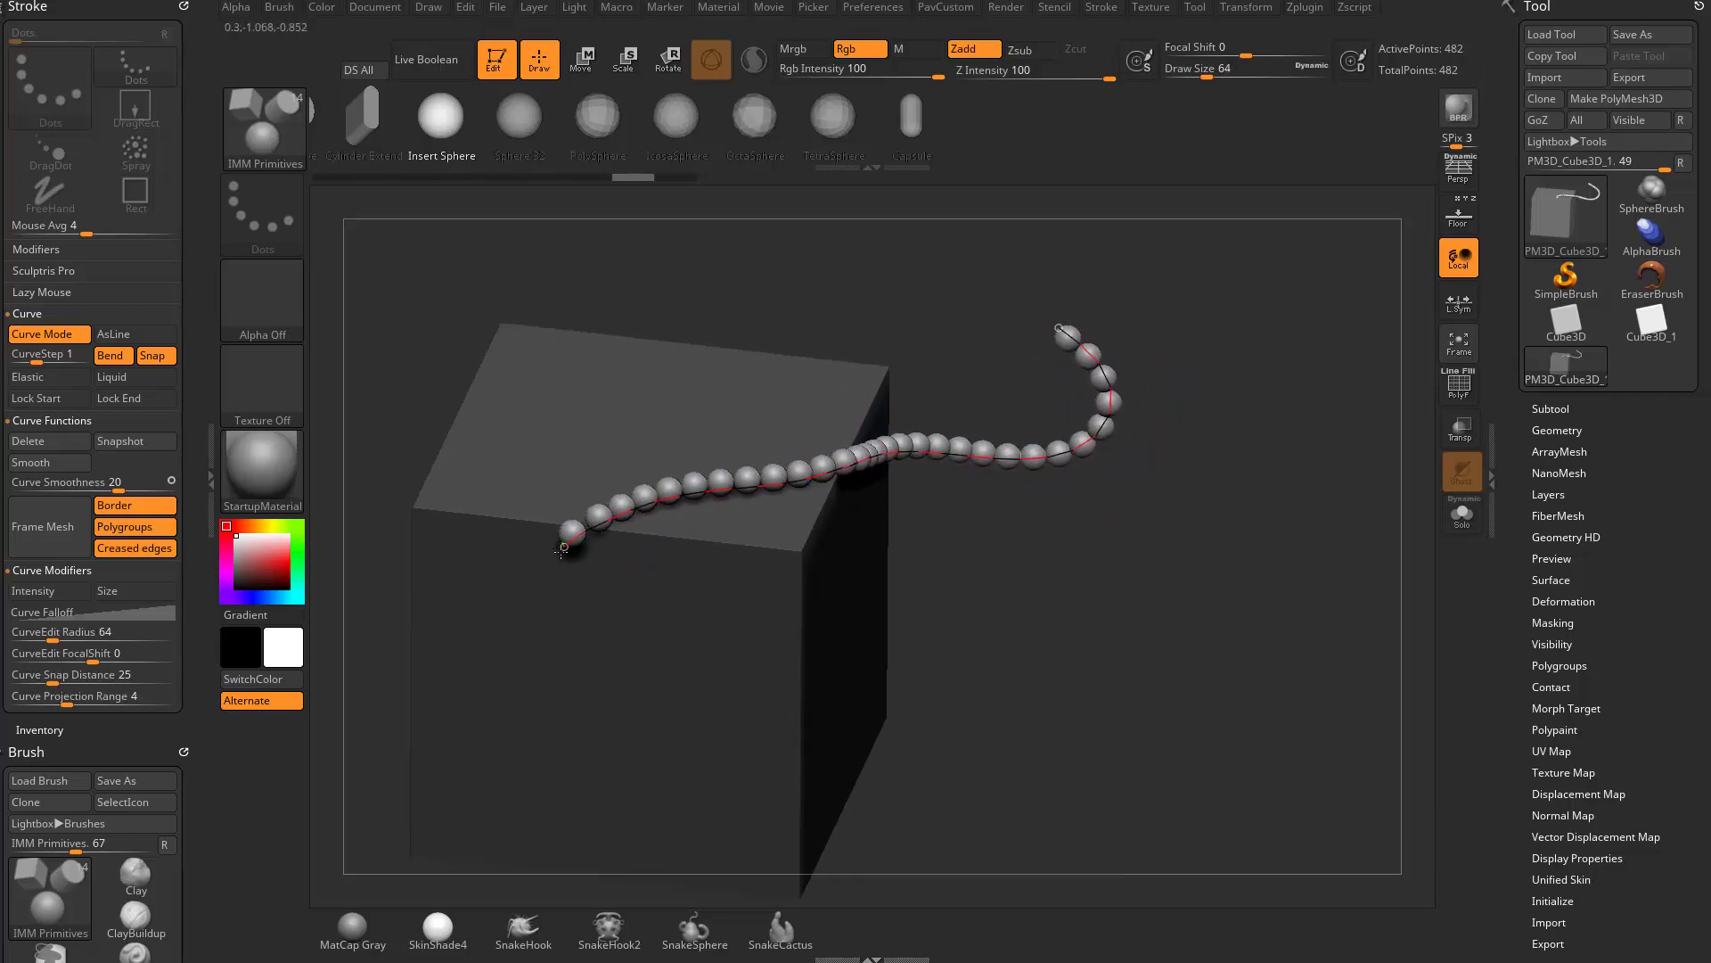
{"action": "left_click_drag", "start_coordinate": [1155, 510], "coordinate": [721, 504]}
{"action": "left_click_drag", "start_coordinate": [569, 543], "coordinate": [598, 720]}
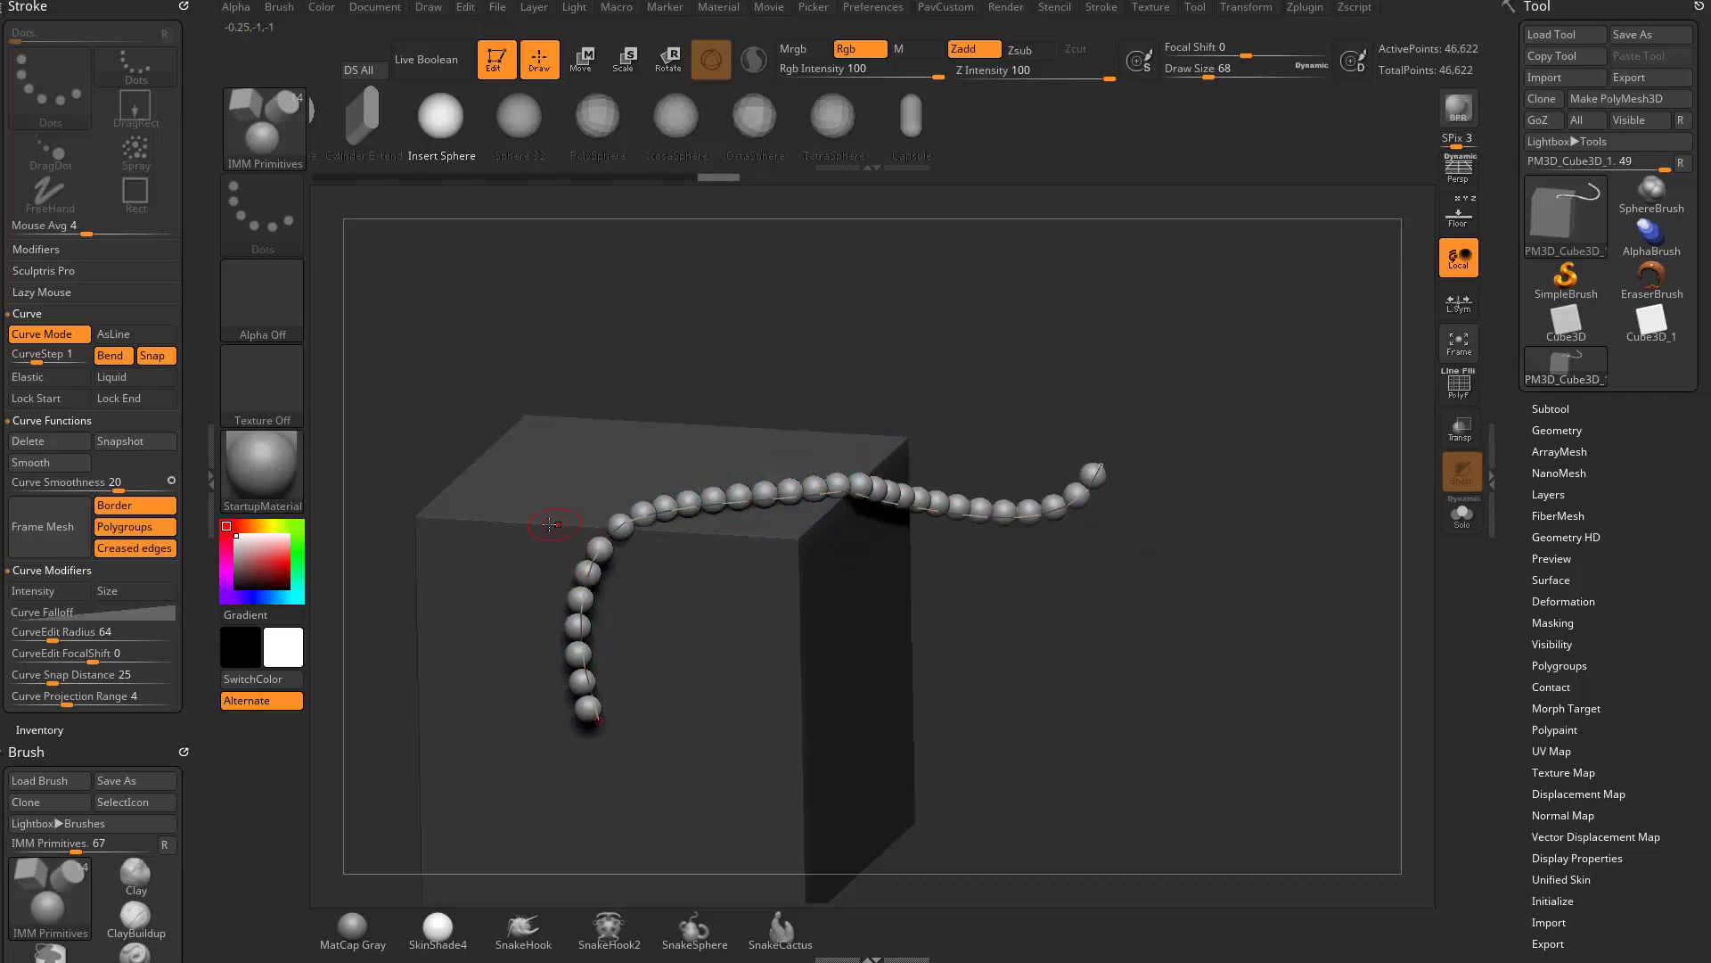
- Turn off Snap, pull the curve's lower end farther down, and turn Snap back on
{"action": "left_click", "coordinate": [152, 356]}
{"action": "left_click_drag", "start_coordinate": [597, 718], "coordinate": [648, 816]}
{"action": "left_click", "coordinate": [152, 356]}
- Switch Bend off and back on, and pull the curve's lower end slightly farther down the front face
{"action": "left_click", "coordinate": [118, 357]}
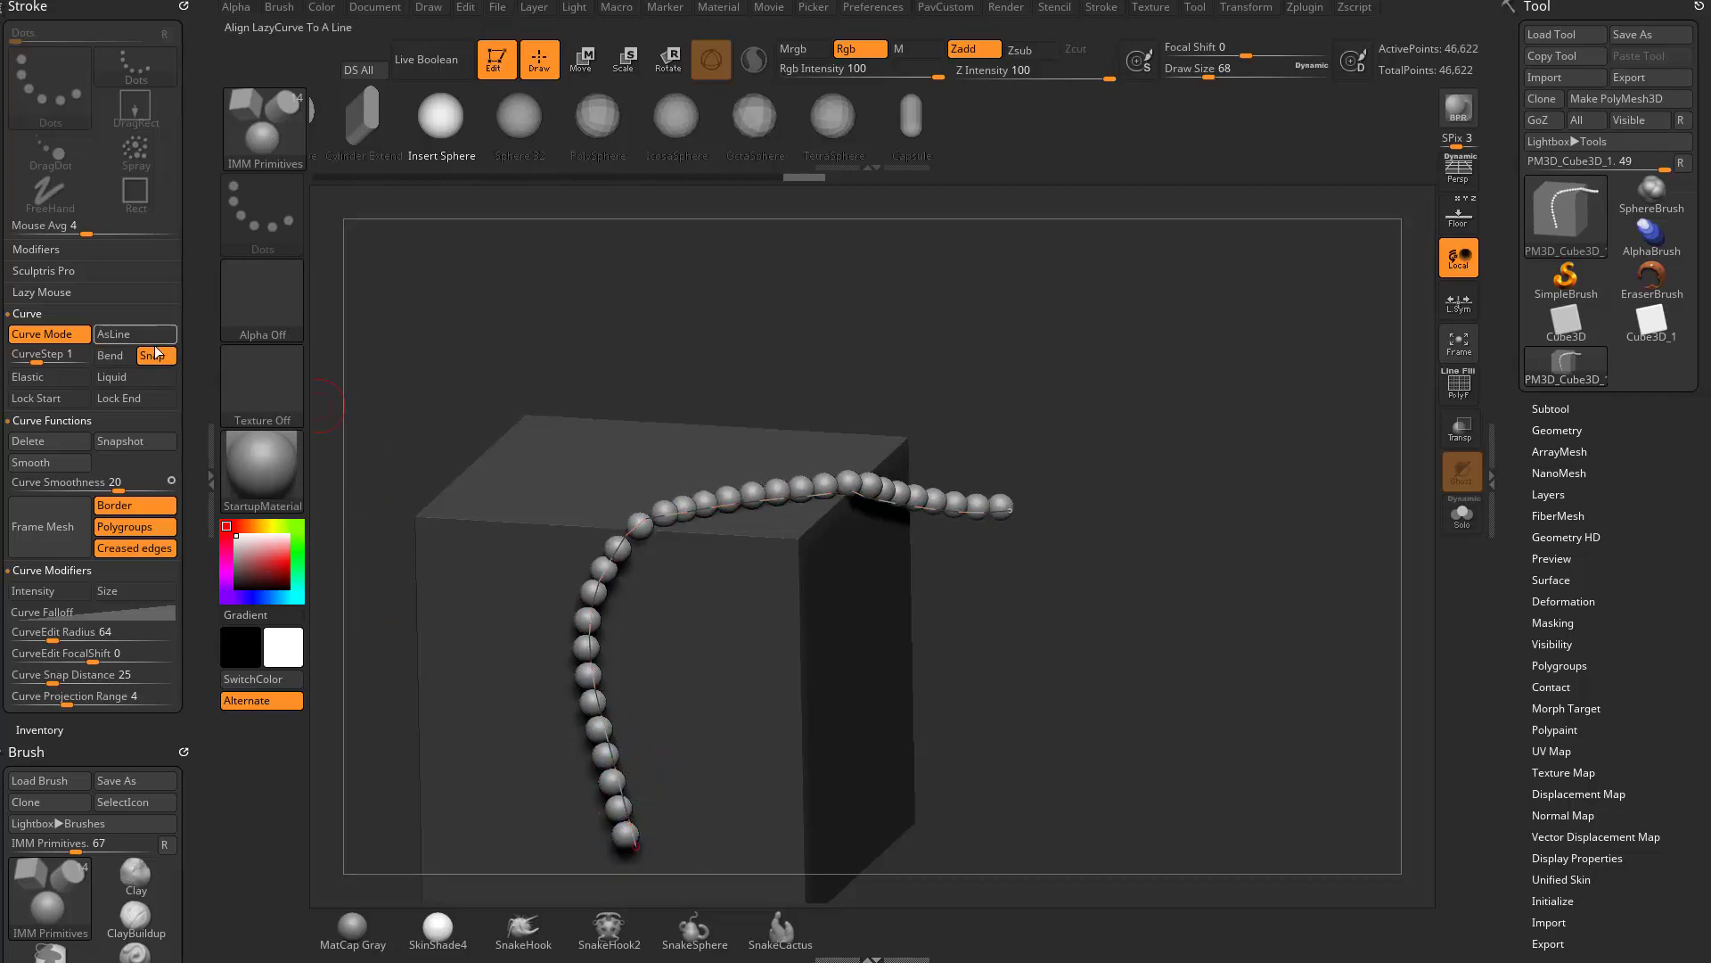
{"action": "left_click_drag", "start_coordinate": [1122, 471], "coordinate": [1154, 367], "text": "alt"}
{"action": "mouse_move", "coordinate": [774, 468]}
{"action": "left_mouse_down"}
{"action": "mouse_move", "coordinate": [762, 456]}
{"action": "mouse_move", "coordinate": [780, 481]}
{"action": "left_mouse_up"}
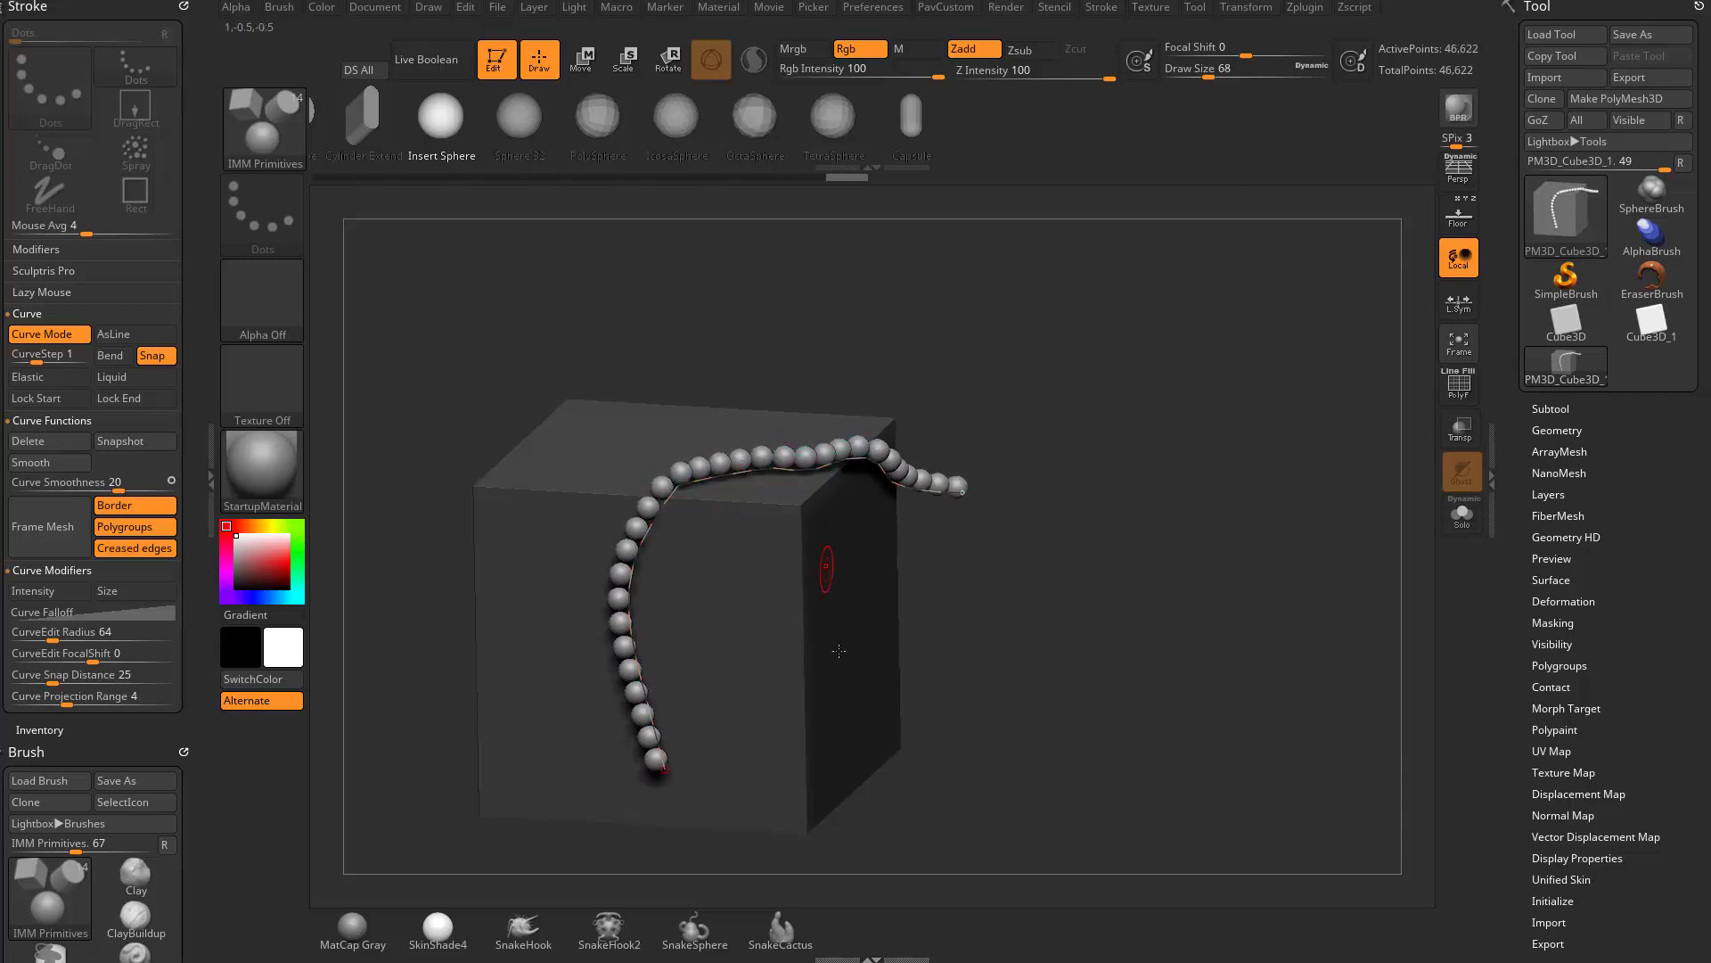
{"action": "left_click", "coordinate": [113, 355]}
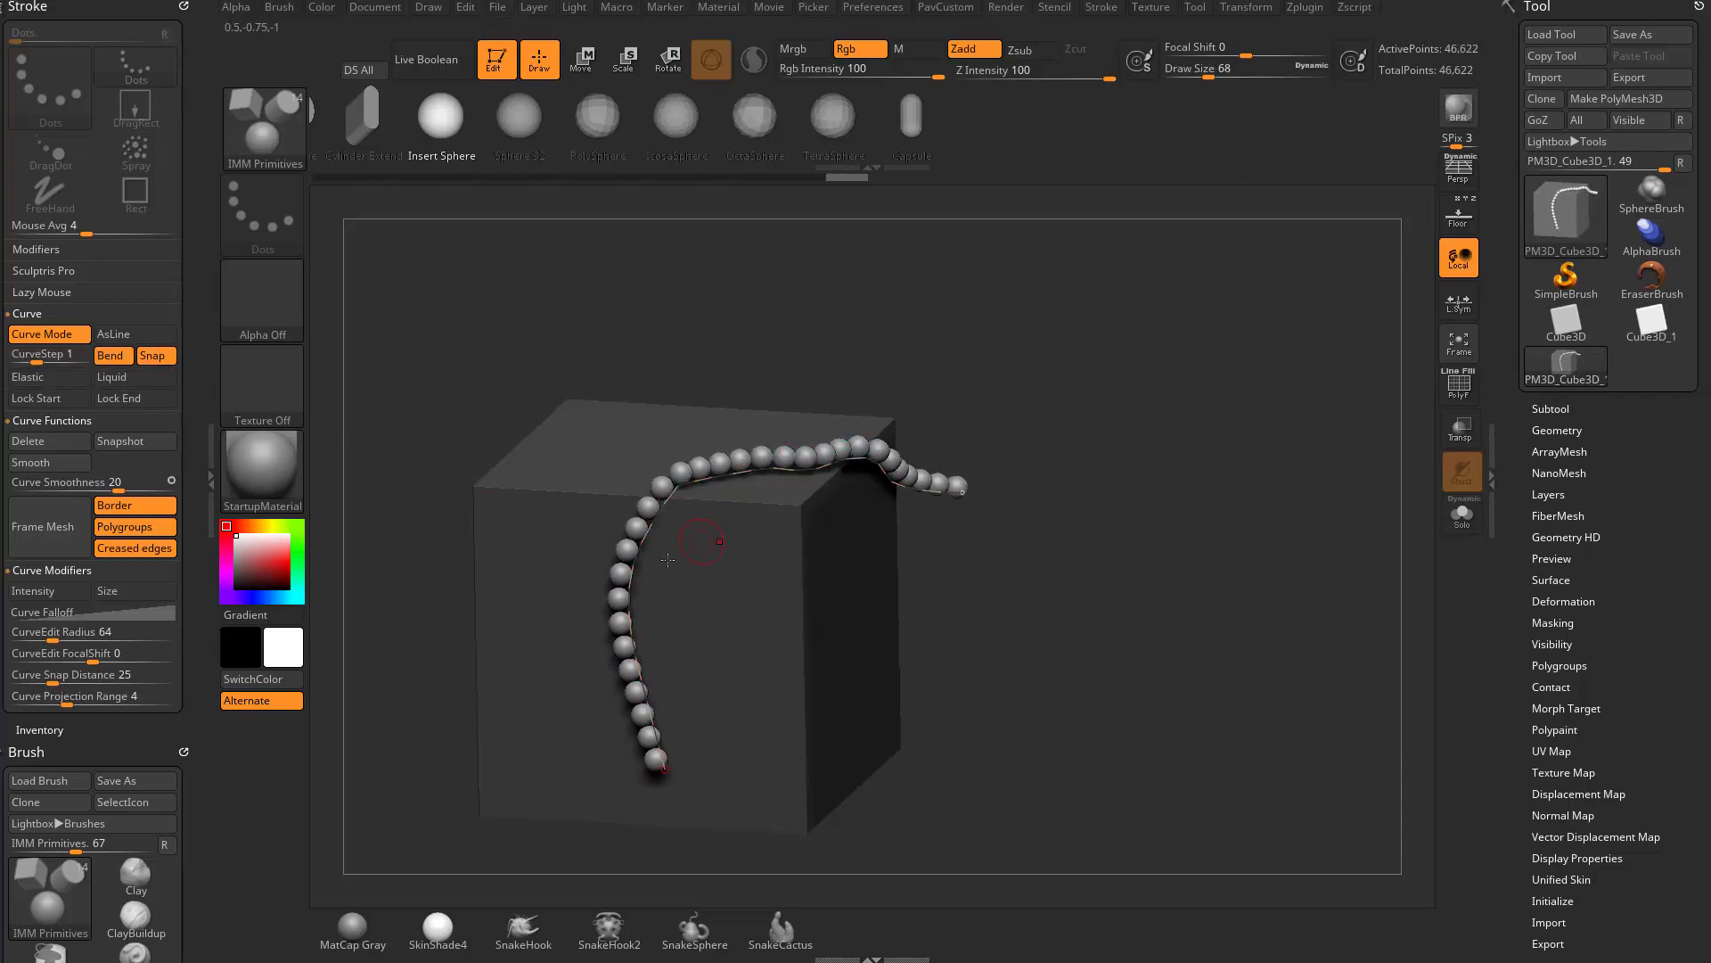
{"action": "left_click_drag", "start_coordinate": [660, 765], "coordinate": [670, 800]}
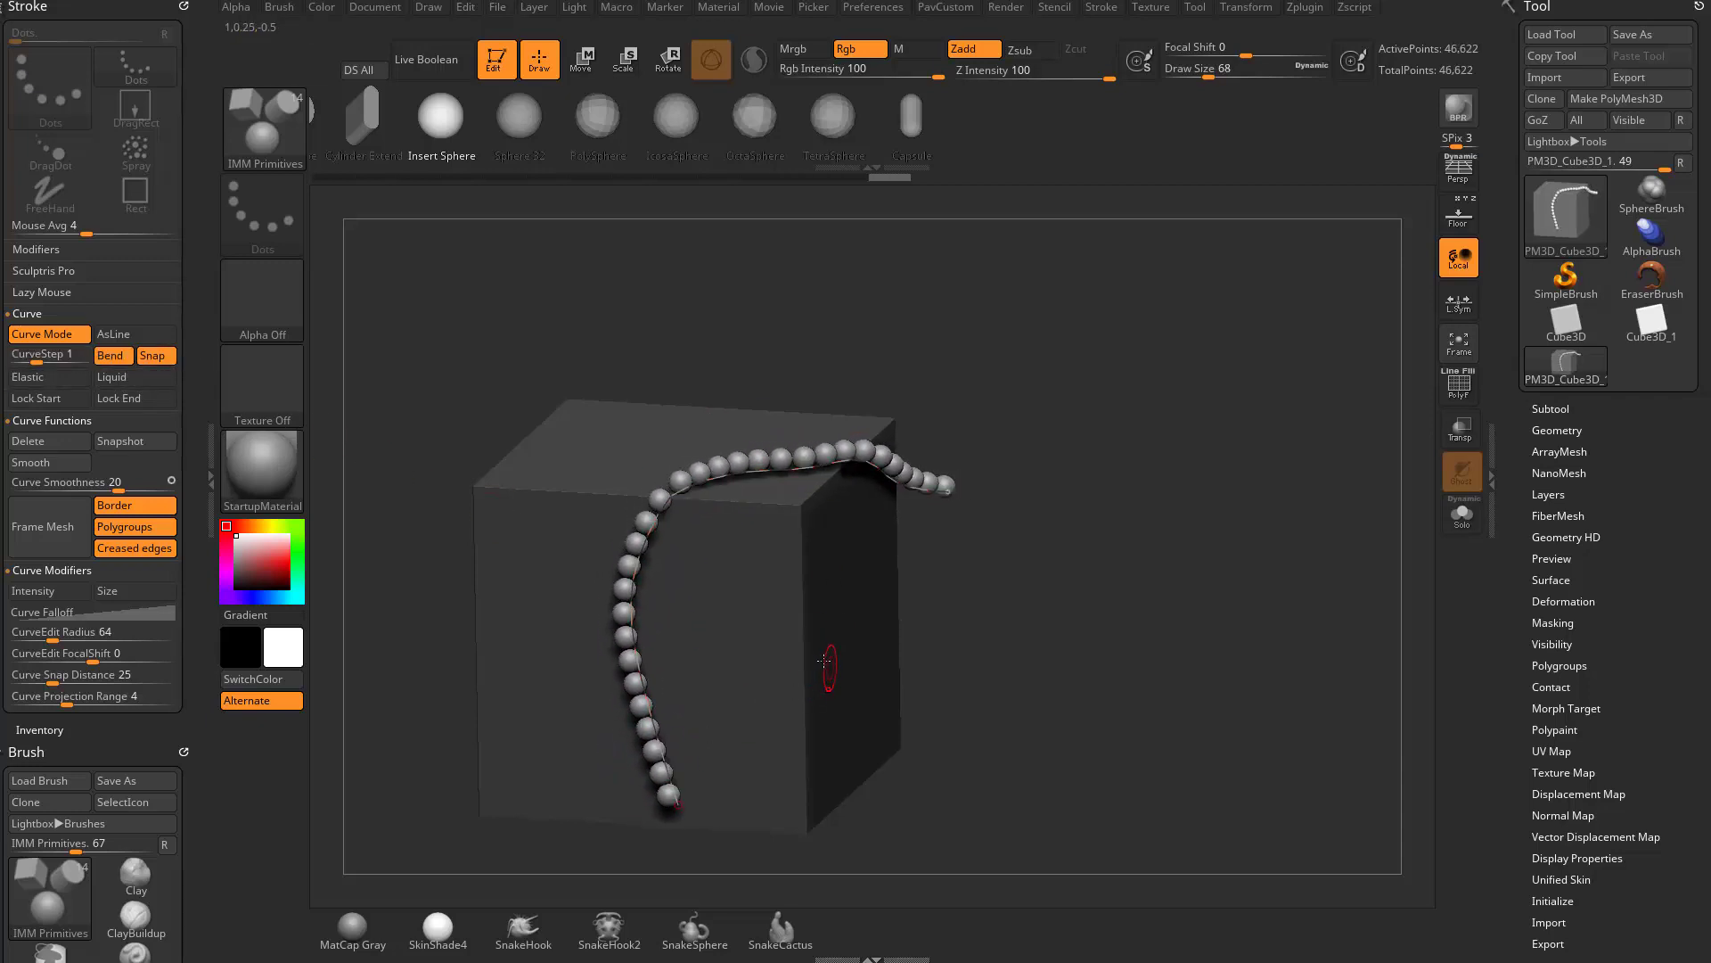
- Draw a second, shorter curve of spheres on the cube's front face beside the first one
{"action": "left_click_drag", "start_coordinate": [1040, 635], "coordinate": [976, 486], "text": "alt"}
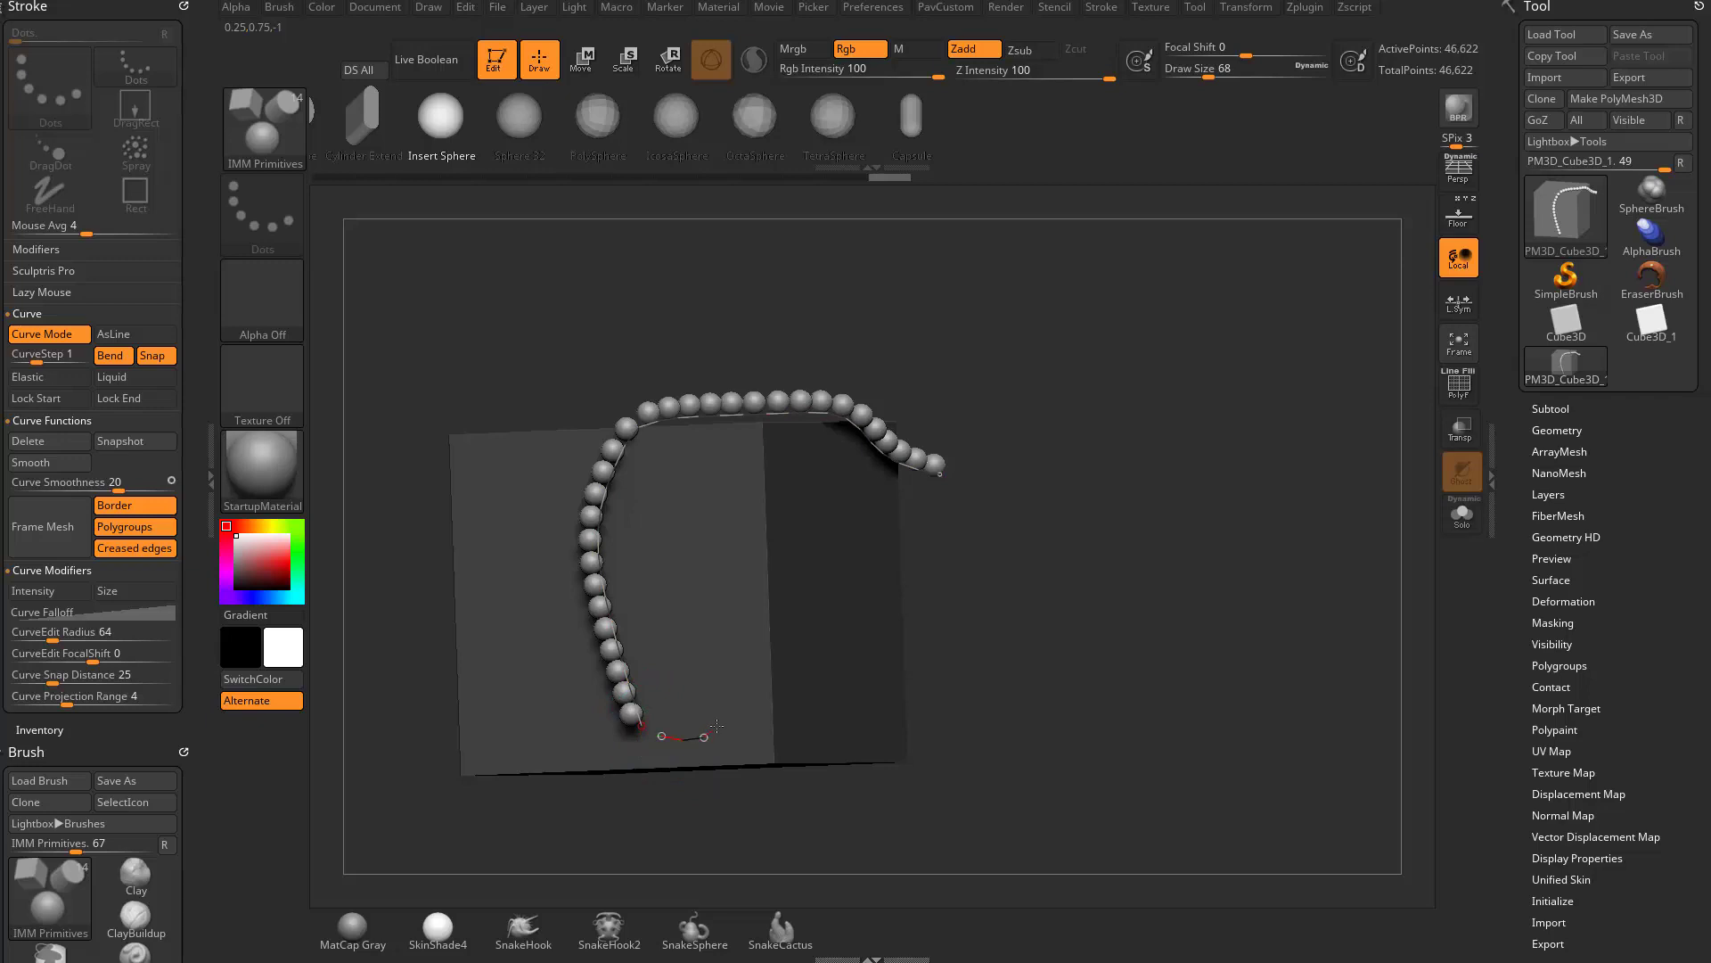
{"action": "left_click_drag", "start_coordinate": [717, 725], "coordinate": [718, 577]}
{"action": "key", "text": "ctrl+z"}
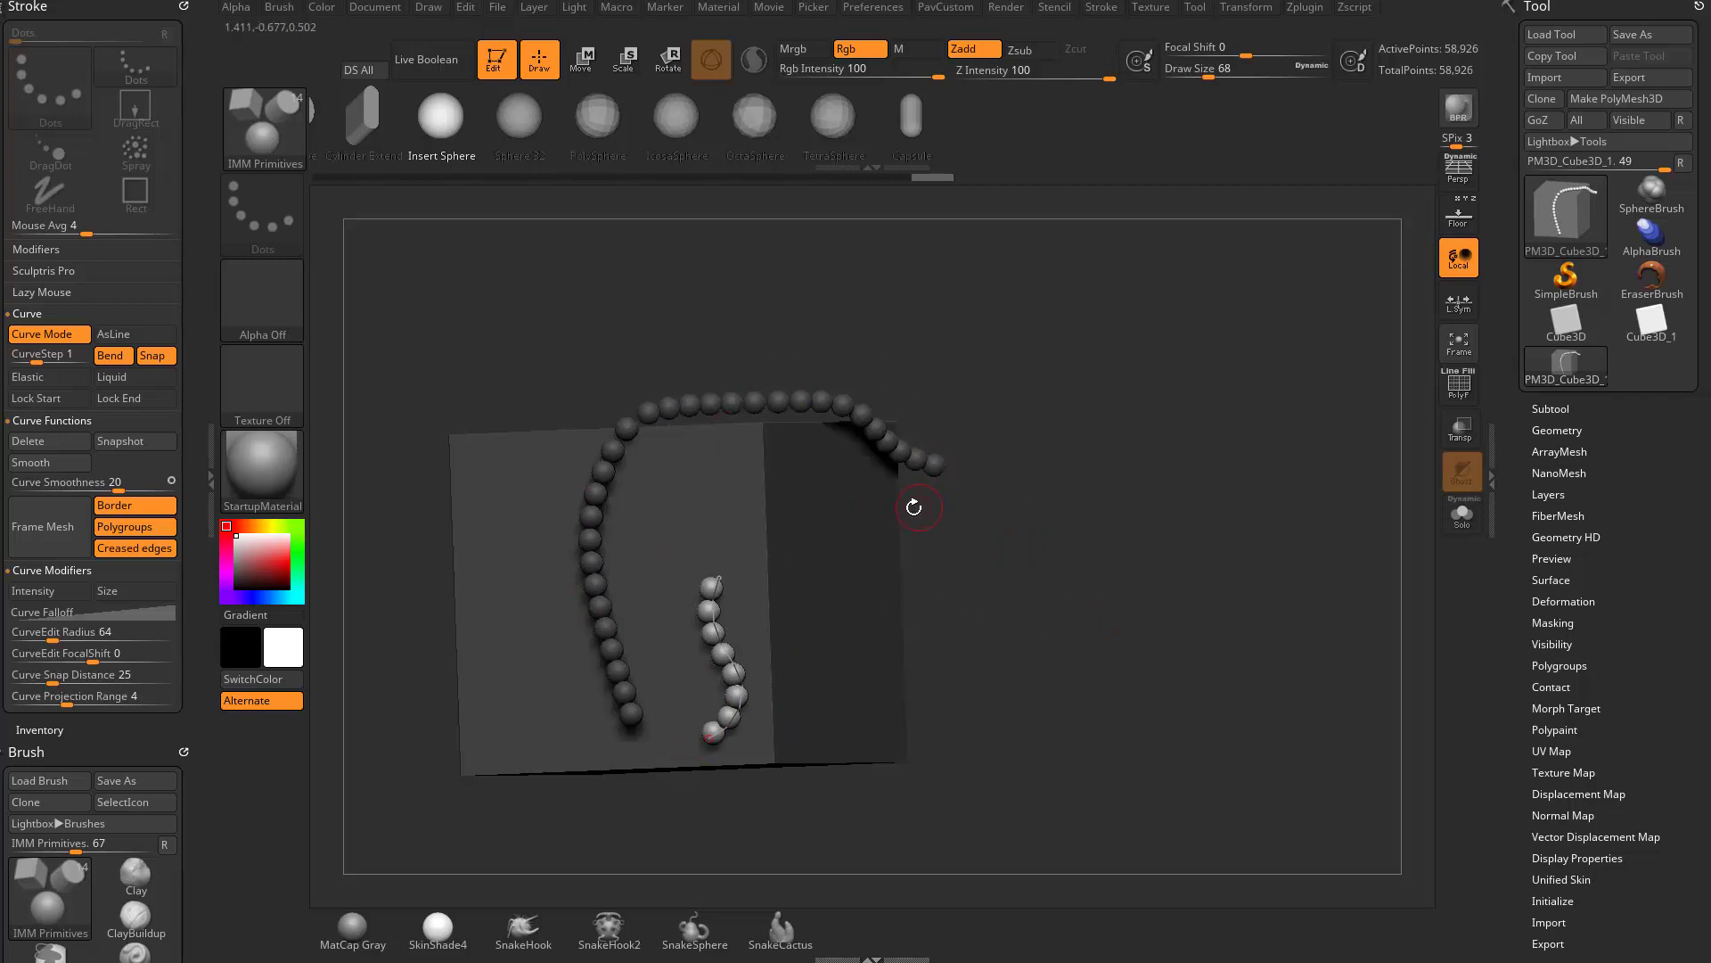
{"action": "left_click_drag", "start_coordinate": [184, 731], "coordinate": [189, 514]}
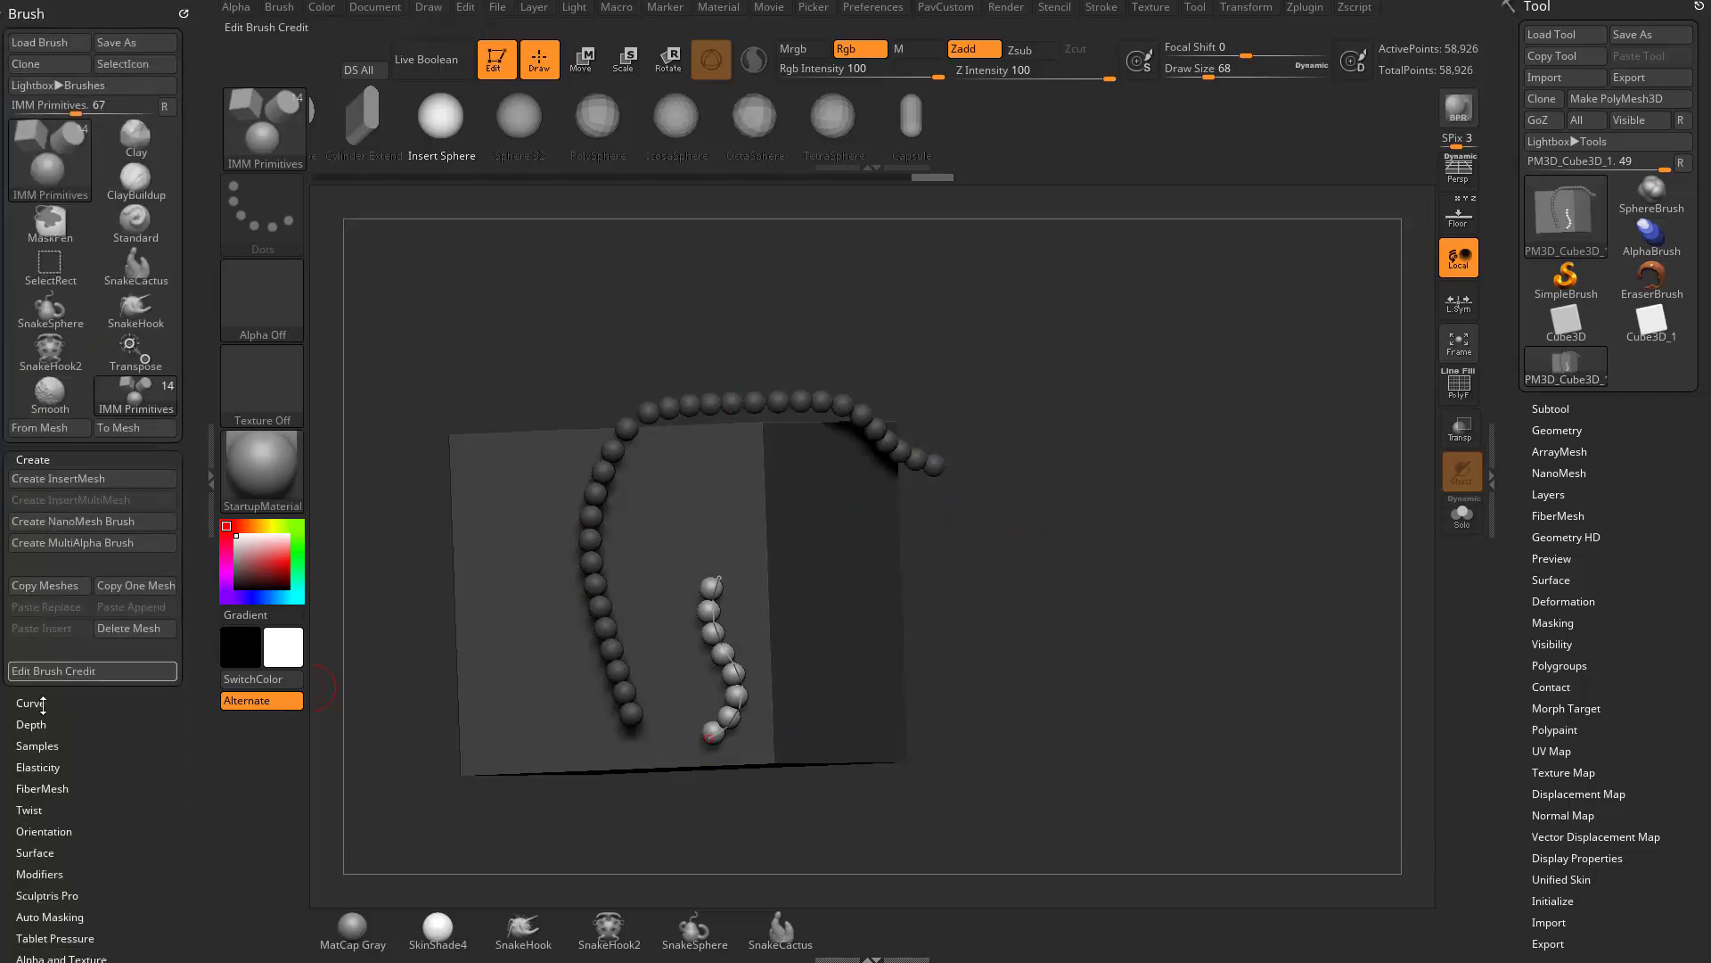
{"action": "left_click_drag", "start_coordinate": [127, 813], "coordinate": [130, 699]}
{"action": "key", "text": "shift"}
{"action": "left_click", "coordinate": [59, 759], "text": "shift"}
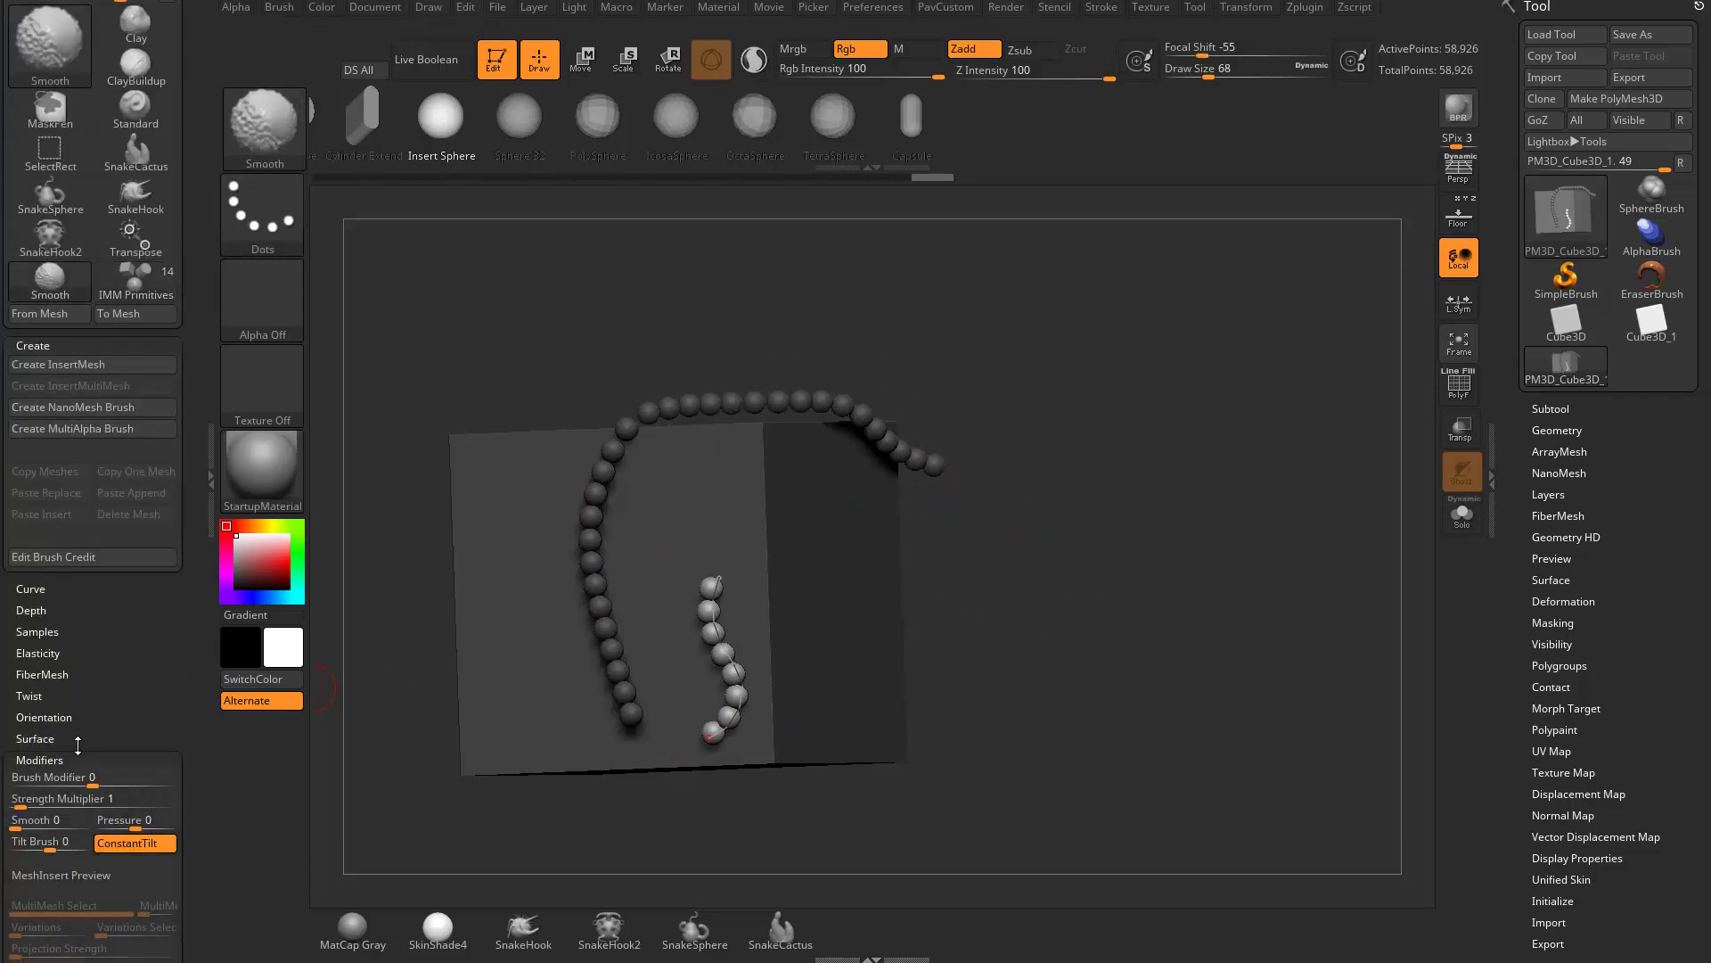
{"action": "left_click", "coordinate": [59, 758], "text": "shift"}
{"action": "left_click", "coordinate": [66, 802], "text": "shift"}
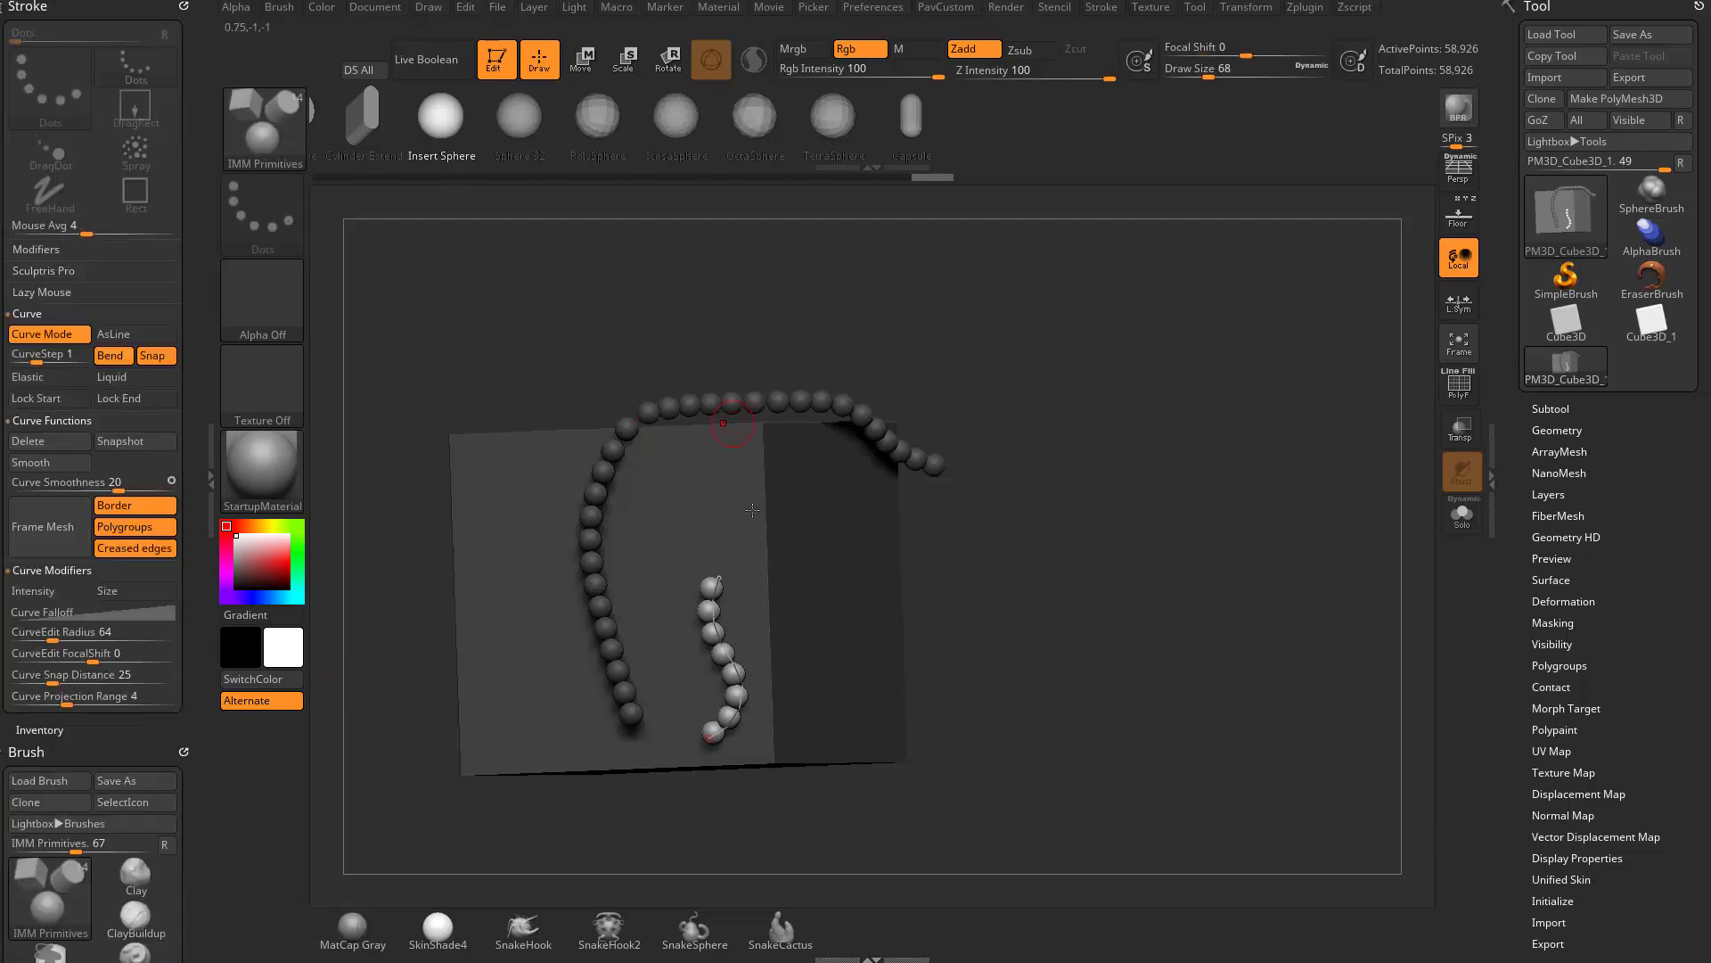
- Undo the shorter second curve and extend the first curve's lower end in a bend back up the cube's front face
{"action": "left_click_drag", "start_coordinate": [1114, 524], "coordinate": [1070, 529]}
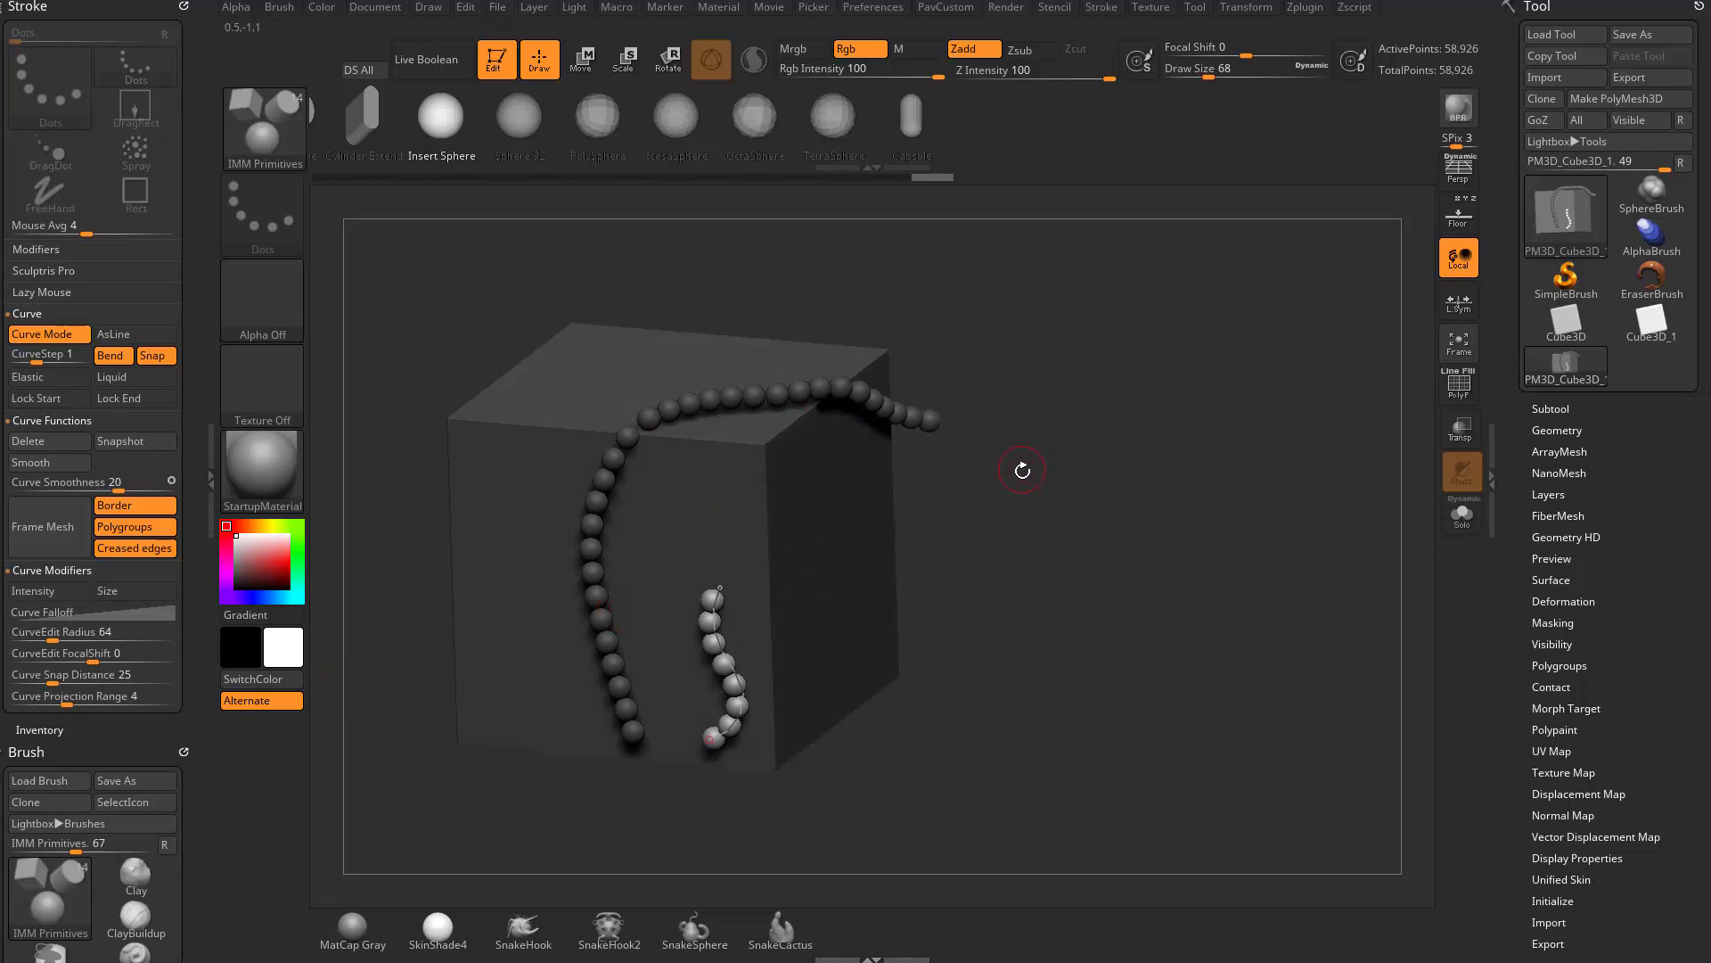
{"action": "key", "text": "ctrl+z"}
{"action": "left_click_drag", "start_coordinate": [1028, 470], "coordinate": [1008, 490]}
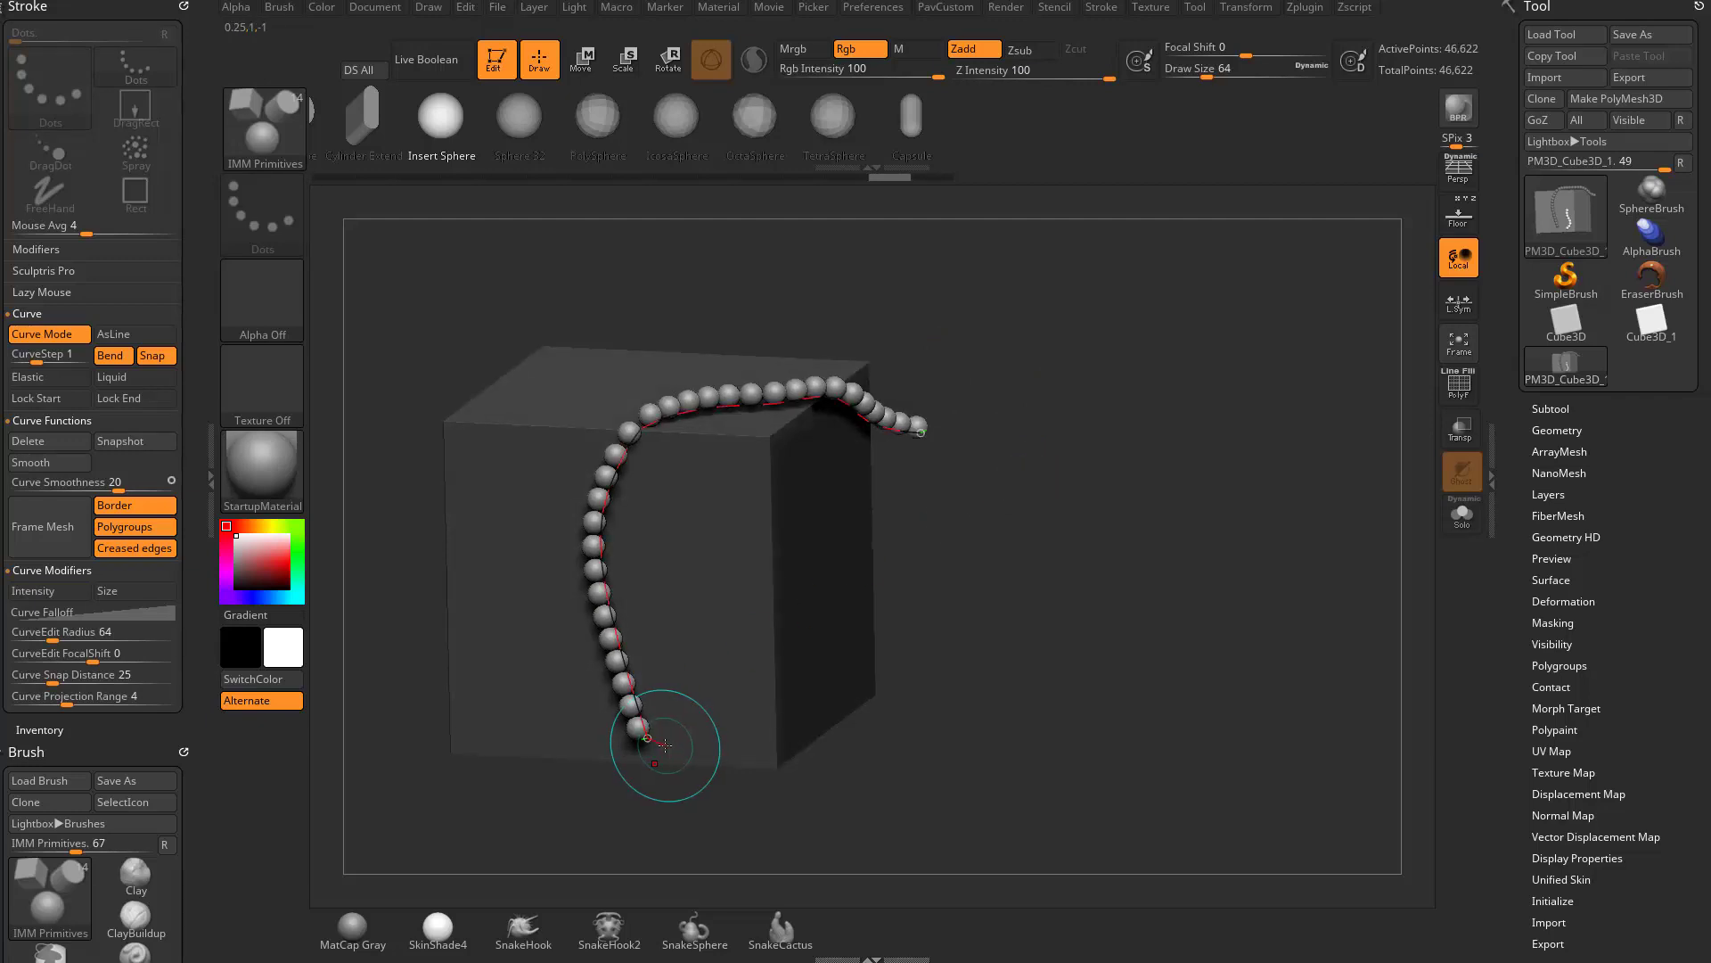
{"action": "left_click_drag", "start_coordinate": [665, 745], "coordinate": [685, 737]}
{"action": "mouse_move", "coordinate": [682, 571]}
{"action": "left_mouse_down"}
{"action": "mouse_move", "coordinate": [713, 531]}
{"action": "mouse_move", "coordinate": [699, 472]}
{"action": "mouse_move", "coordinate": [666, 474]}
{"action": "left_mouse_up"}
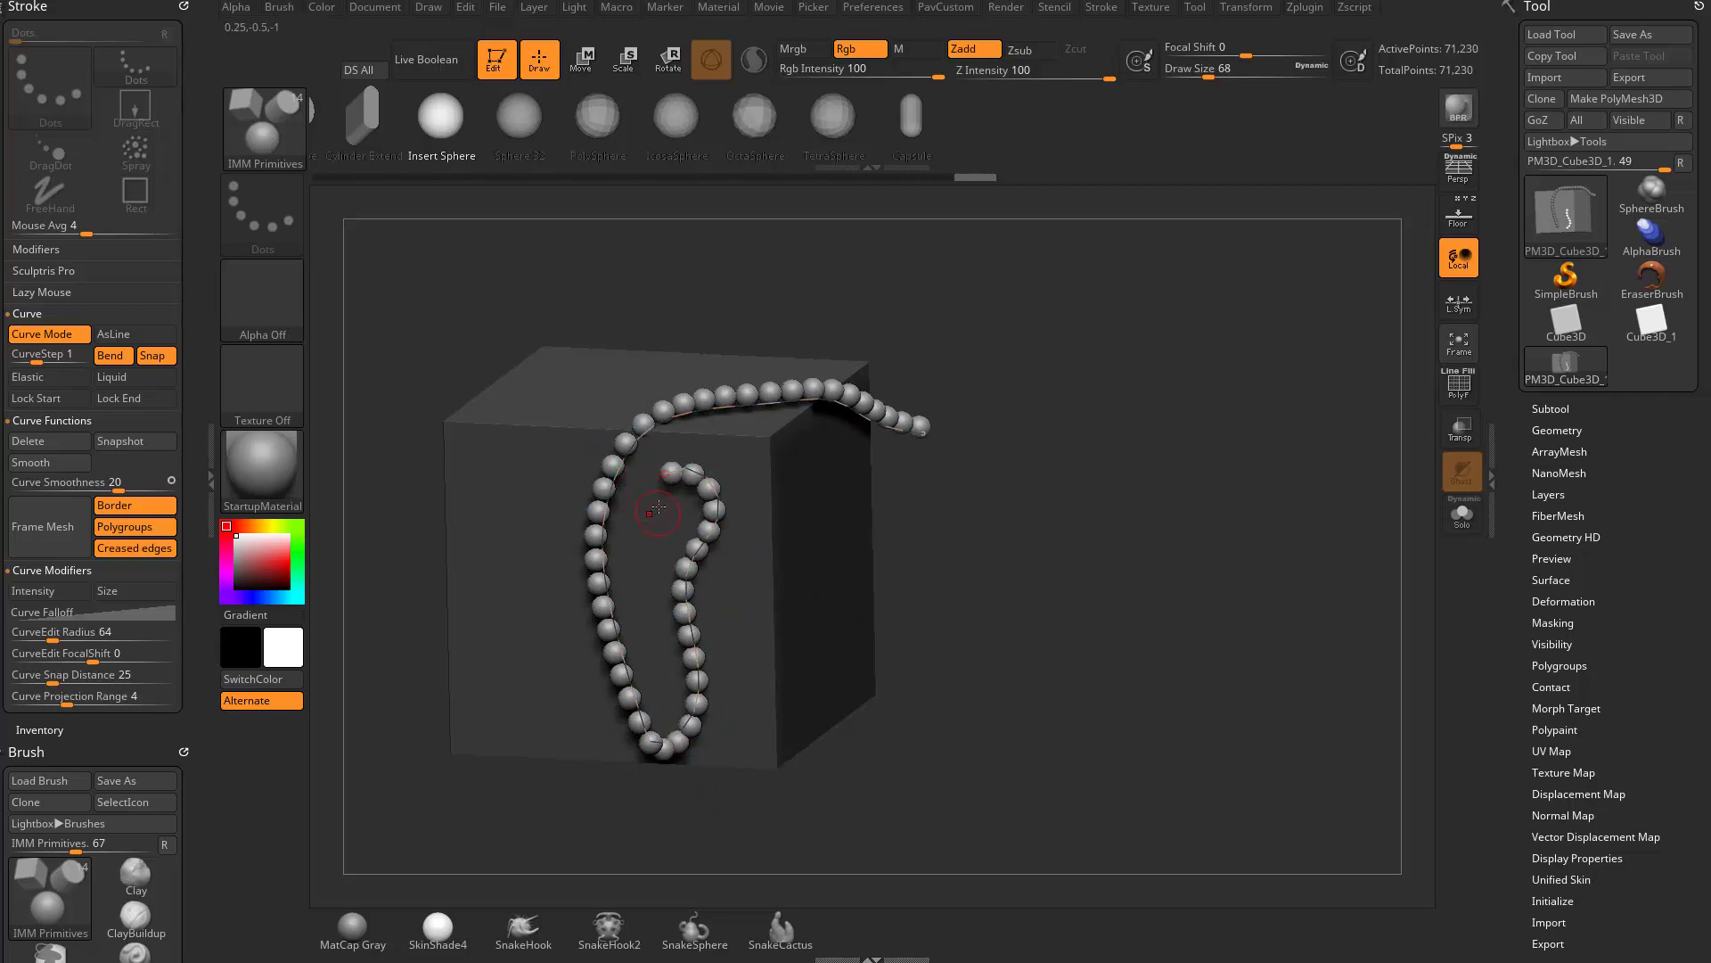
{"action": "left_click_drag", "start_coordinate": [883, 517], "coordinate": [860, 546], "text": "alt"}
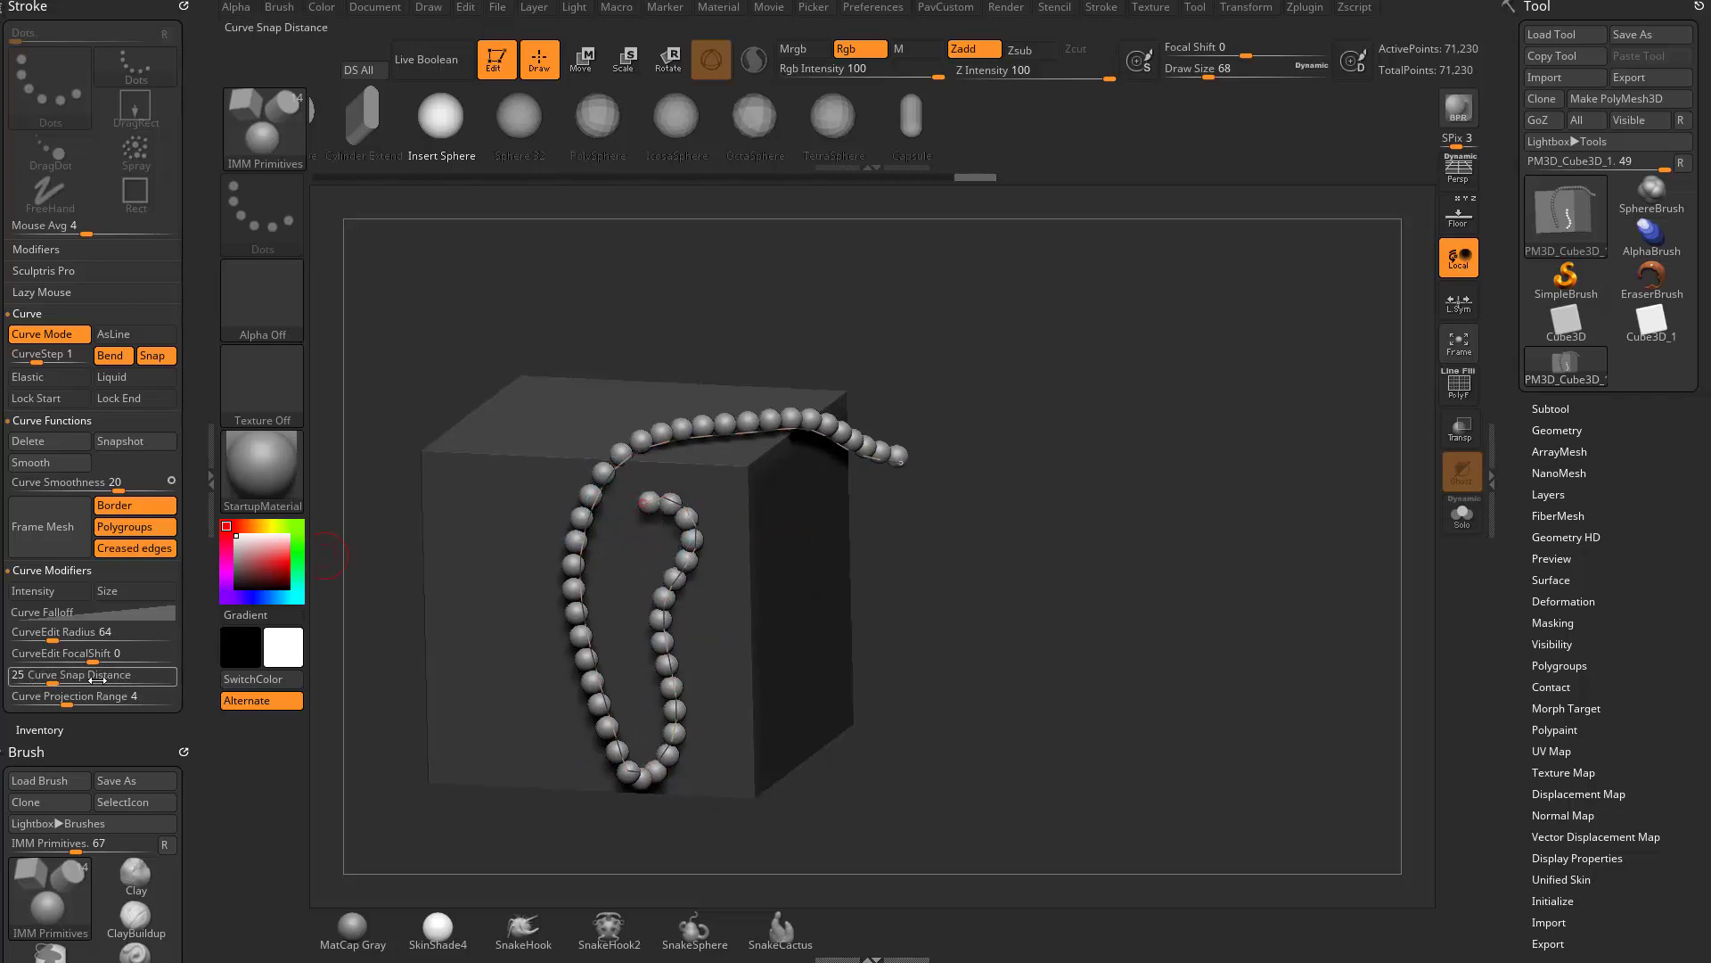
- Set the Curve Snap Distance to 100 and redraw the curve of spheres around the cube's vertical edge onto the adjacent side face
{"action": "left_click_drag", "start_coordinate": [75, 678], "coordinate": [175, 679]}
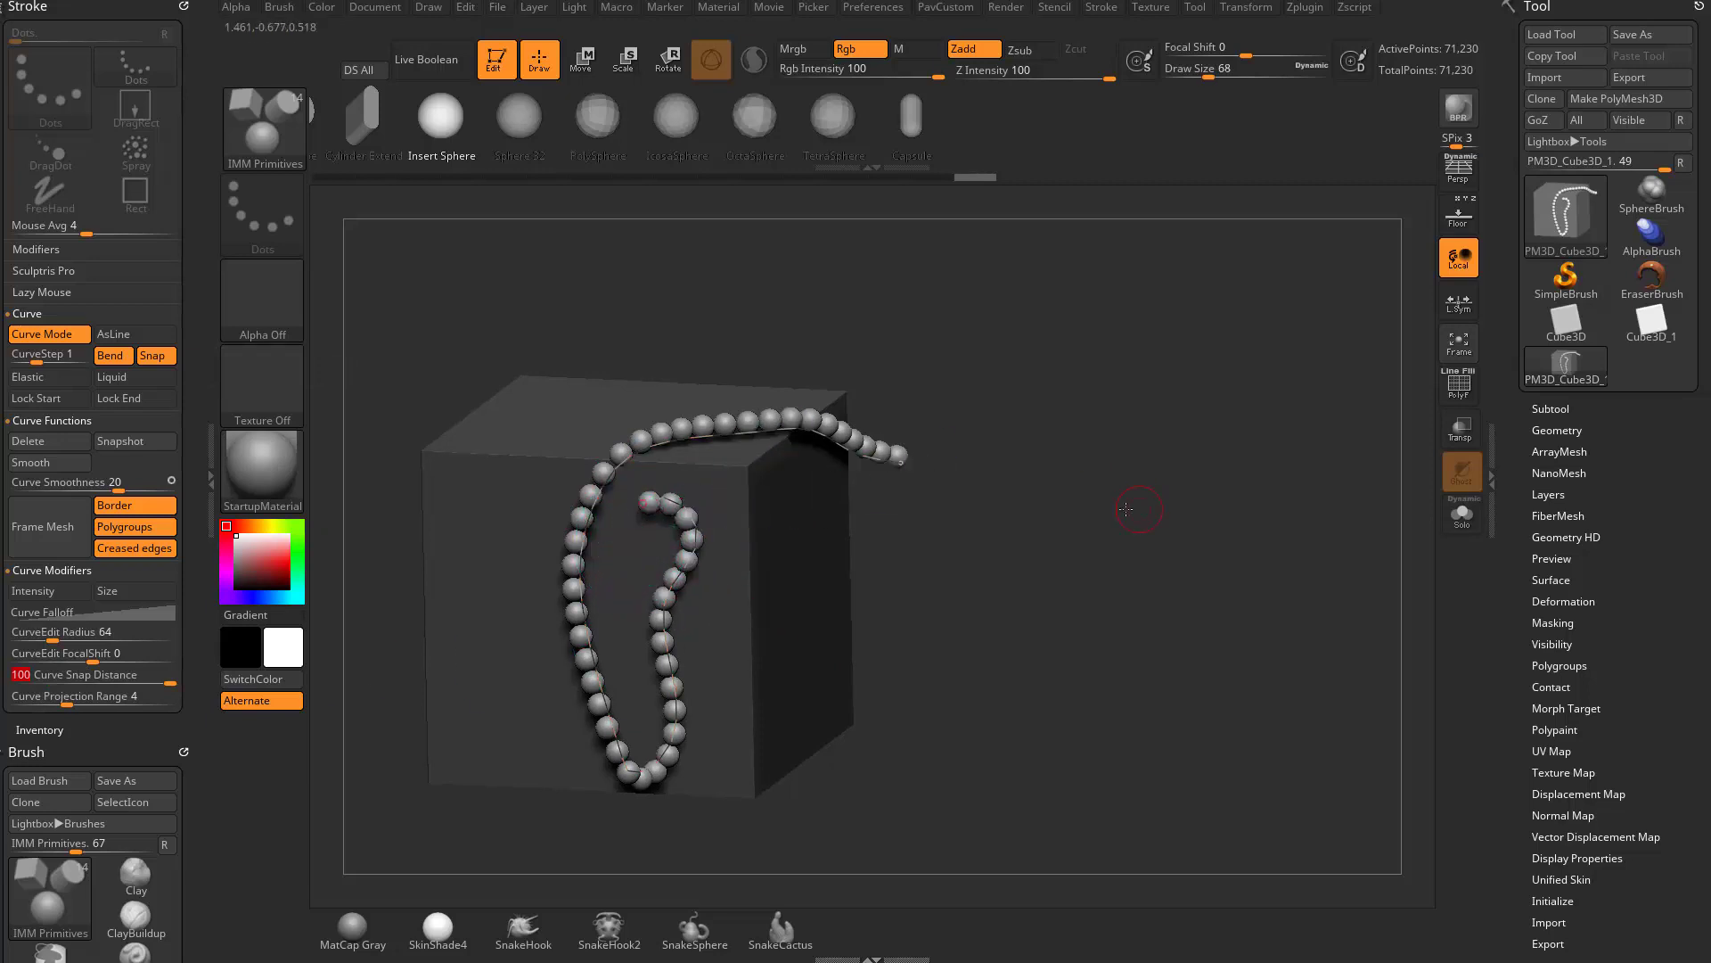
{"action": "mouse_move", "coordinate": [1119, 496]}
{"action": "left_mouse_down"}
{"action": "mouse_move", "coordinate": [1112, 433]}
{"action": "mouse_move", "coordinate": [766, 524]}
{"action": "mouse_move", "coordinate": [871, 576]}
{"action": "mouse_move", "coordinate": [967, 551]}
{"action": "left_mouse_up"}
{"action": "mouse_move", "coordinate": [1052, 501]}
{"action": "left_mouse_down"}
{"action": "mouse_move", "coordinate": [1095, 524]}
{"action": "mouse_move", "coordinate": [1058, 512]}
{"action": "mouse_move", "coordinate": [980, 551]}
{"action": "left_mouse_up"}
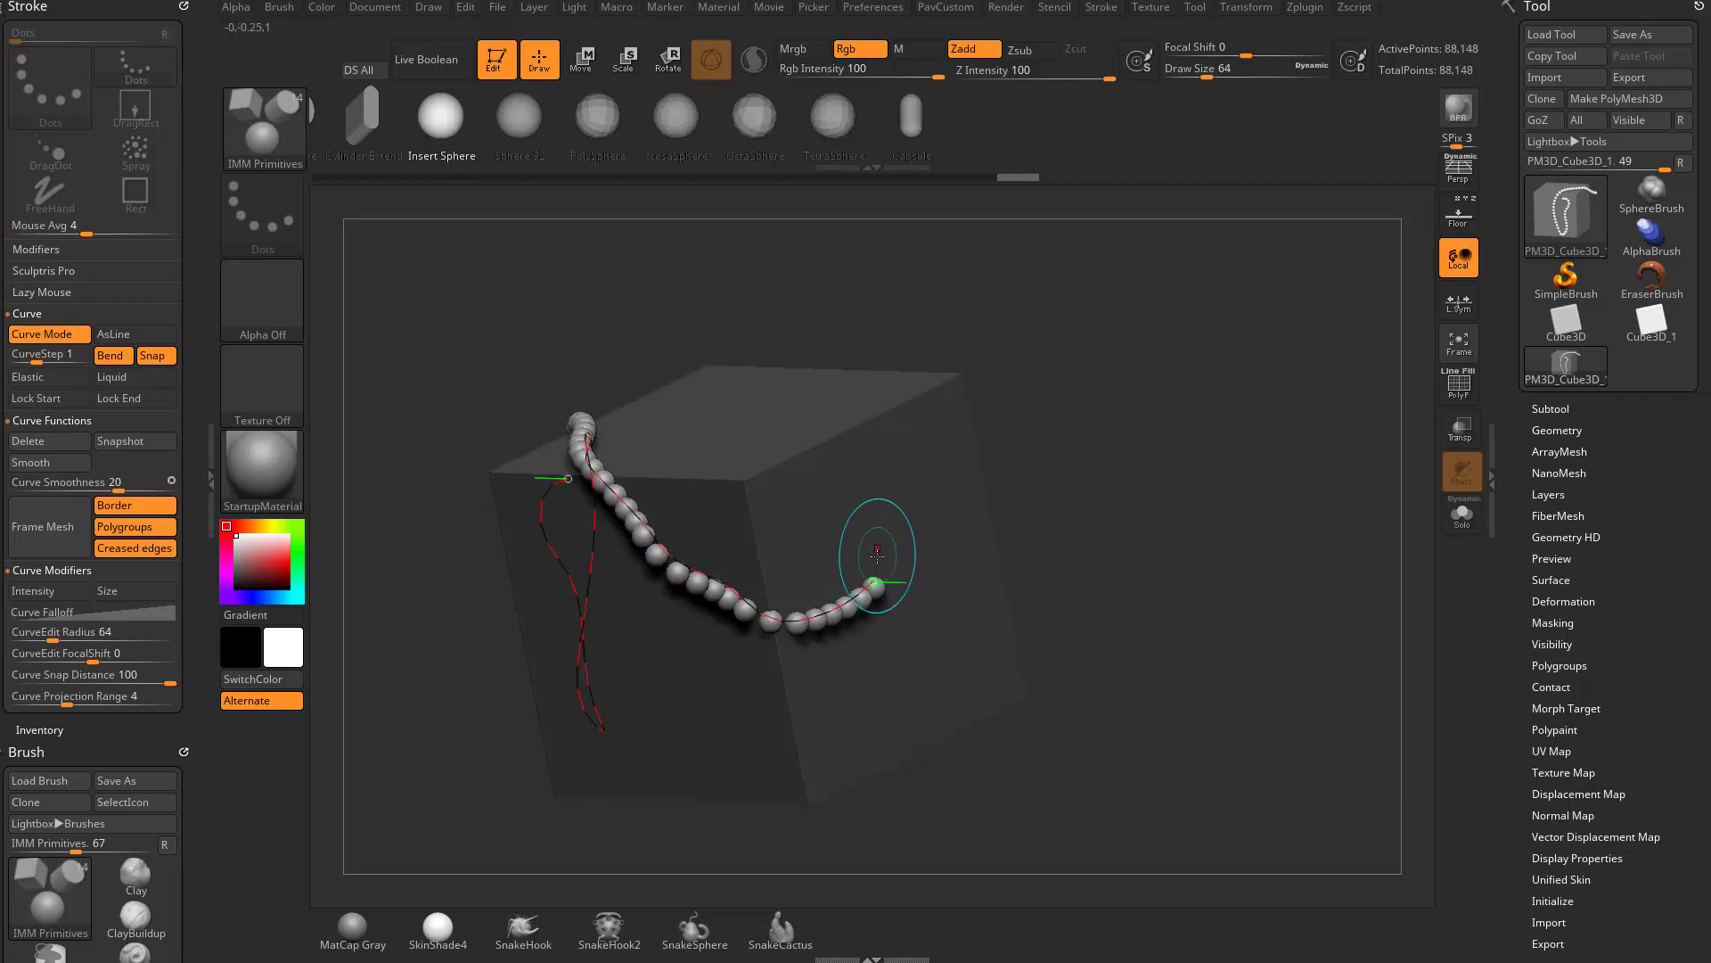
{"action": "left_click_drag", "start_coordinate": [1052, 505], "coordinate": [1149, 410]}
{"action": "left_click_drag", "start_coordinate": [1071, 550], "coordinate": [1007, 499]}
{"action": "left_click_drag", "start_coordinate": [1086, 455], "coordinate": [1106, 504]}
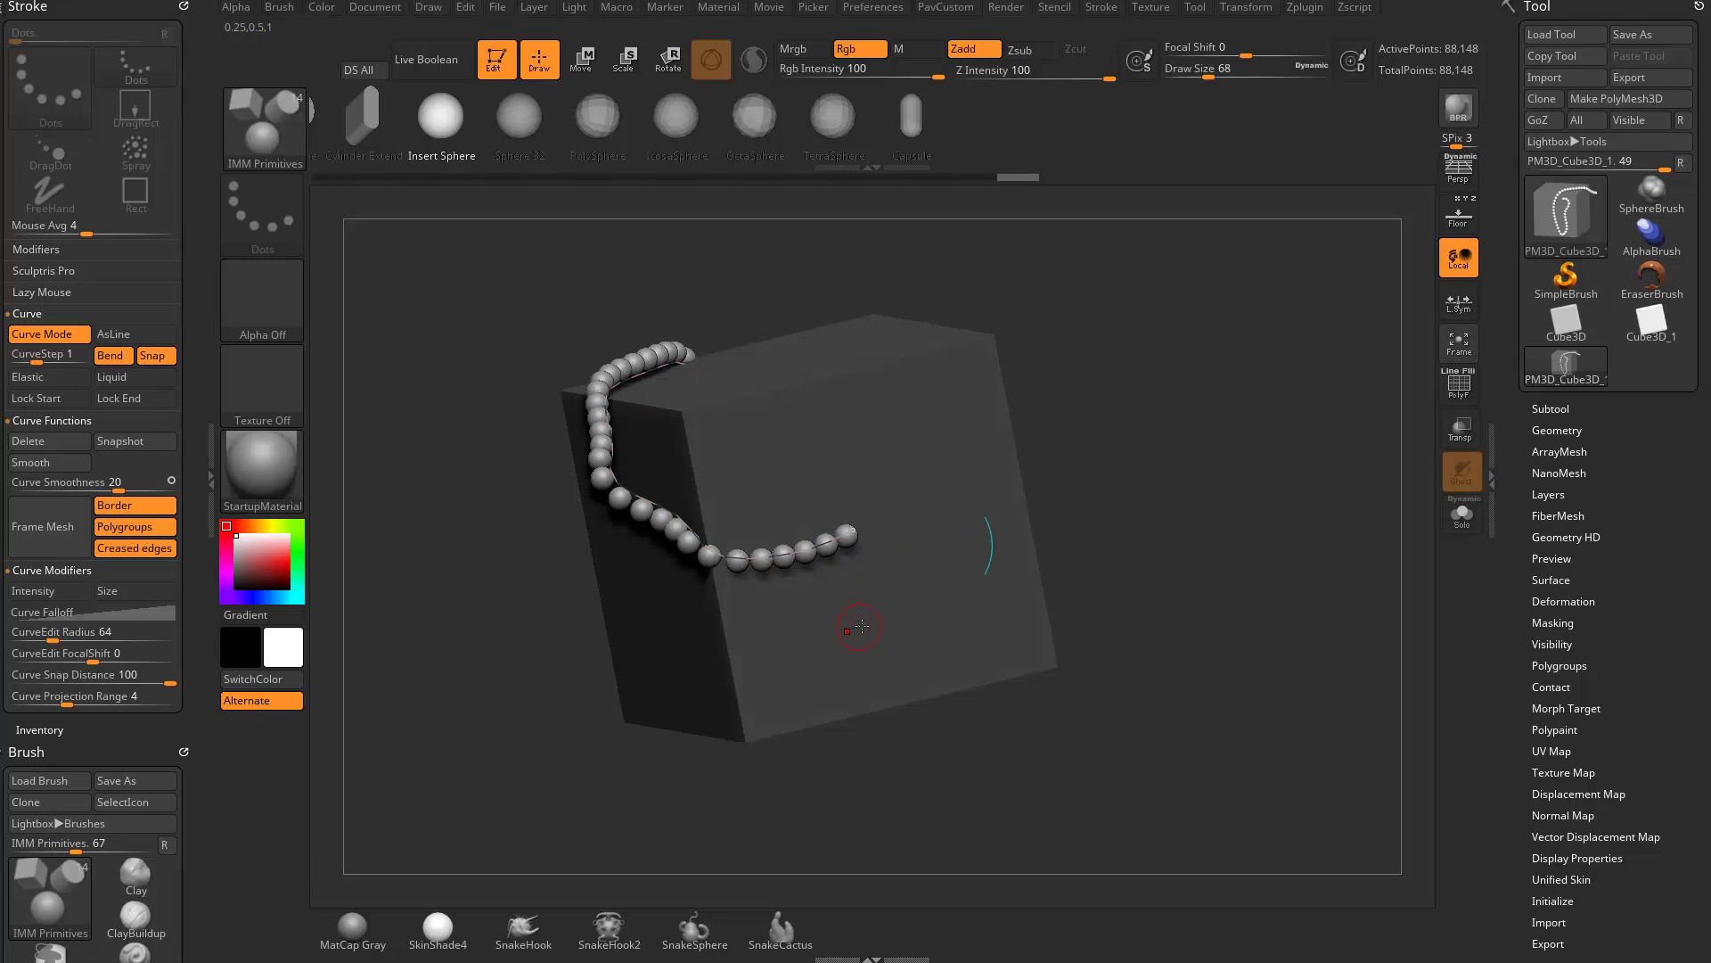
- Extend the curve's end down and back across the side face to the vertical edge, and undo the extension
{"action": "left_click_drag", "start_coordinate": [772, 654], "coordinate": [744, 664]}
{"action": "key", "text": "ctrl+z"}
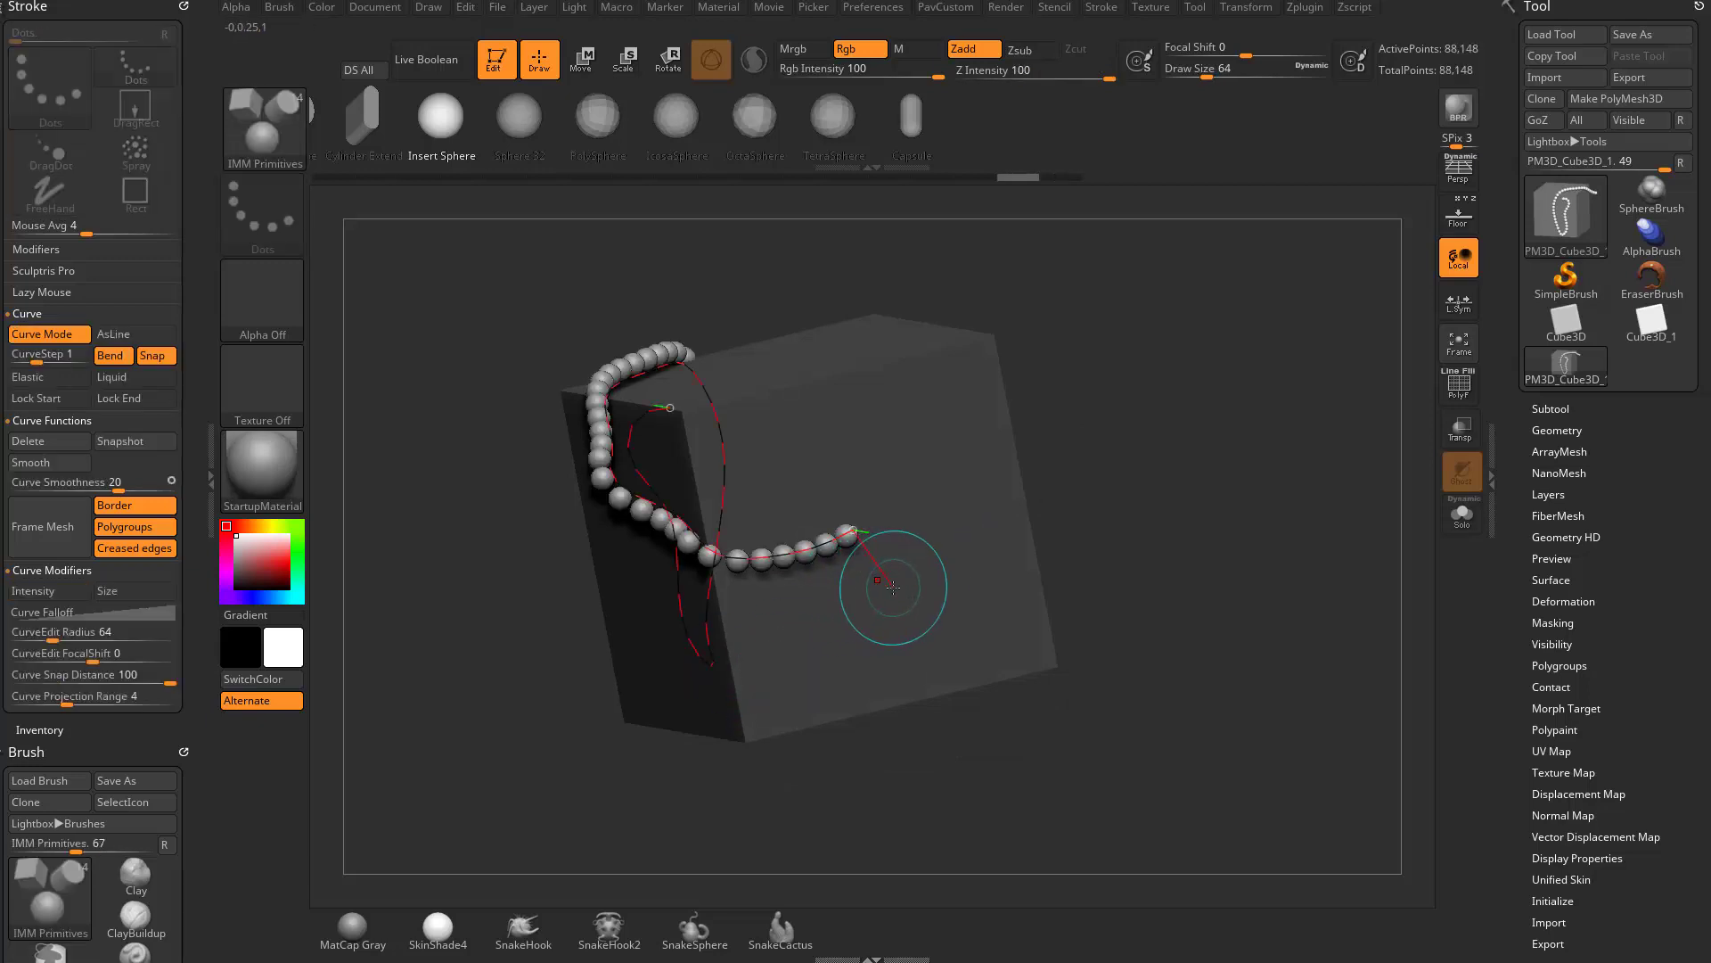
{"action": "mouse_move", "coordinate": [892, 586]}
{"action": "left_mouse_down"}
{"action": "mouse_move", "coordinate": [858, 617]}
{"action": "mouse_move", "coordinate": [699, 671]}
{"action": "left_mouse_up"}
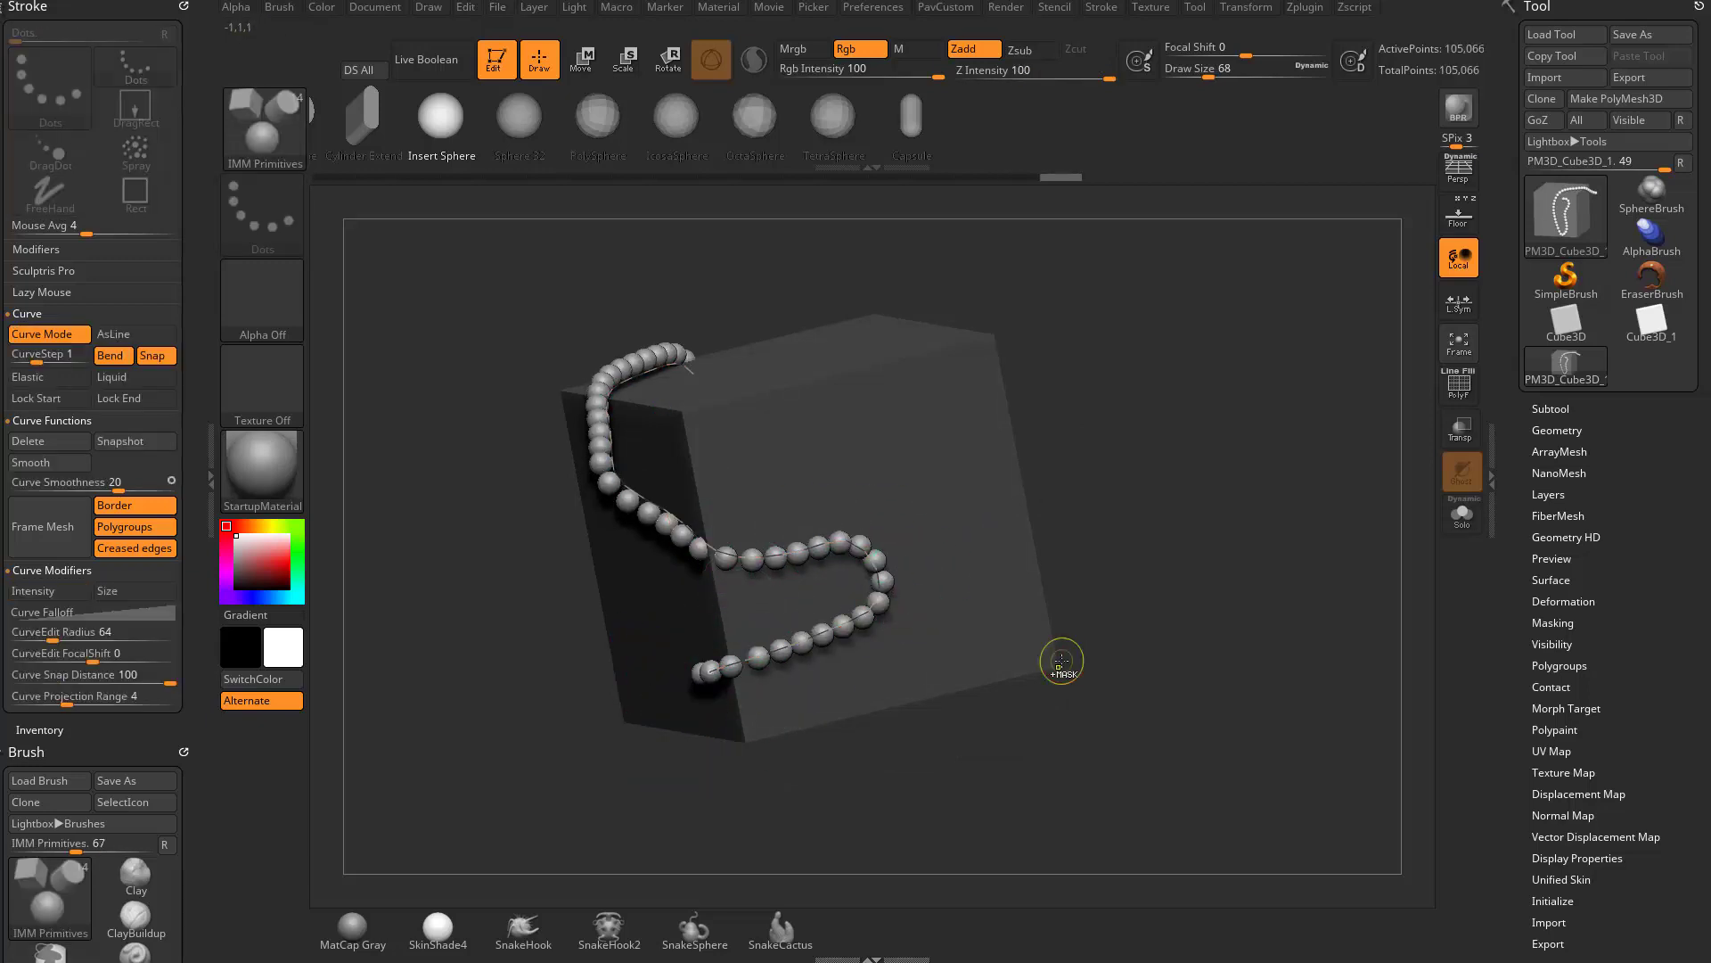
{"action": "key", "text": "ctrl+z"}
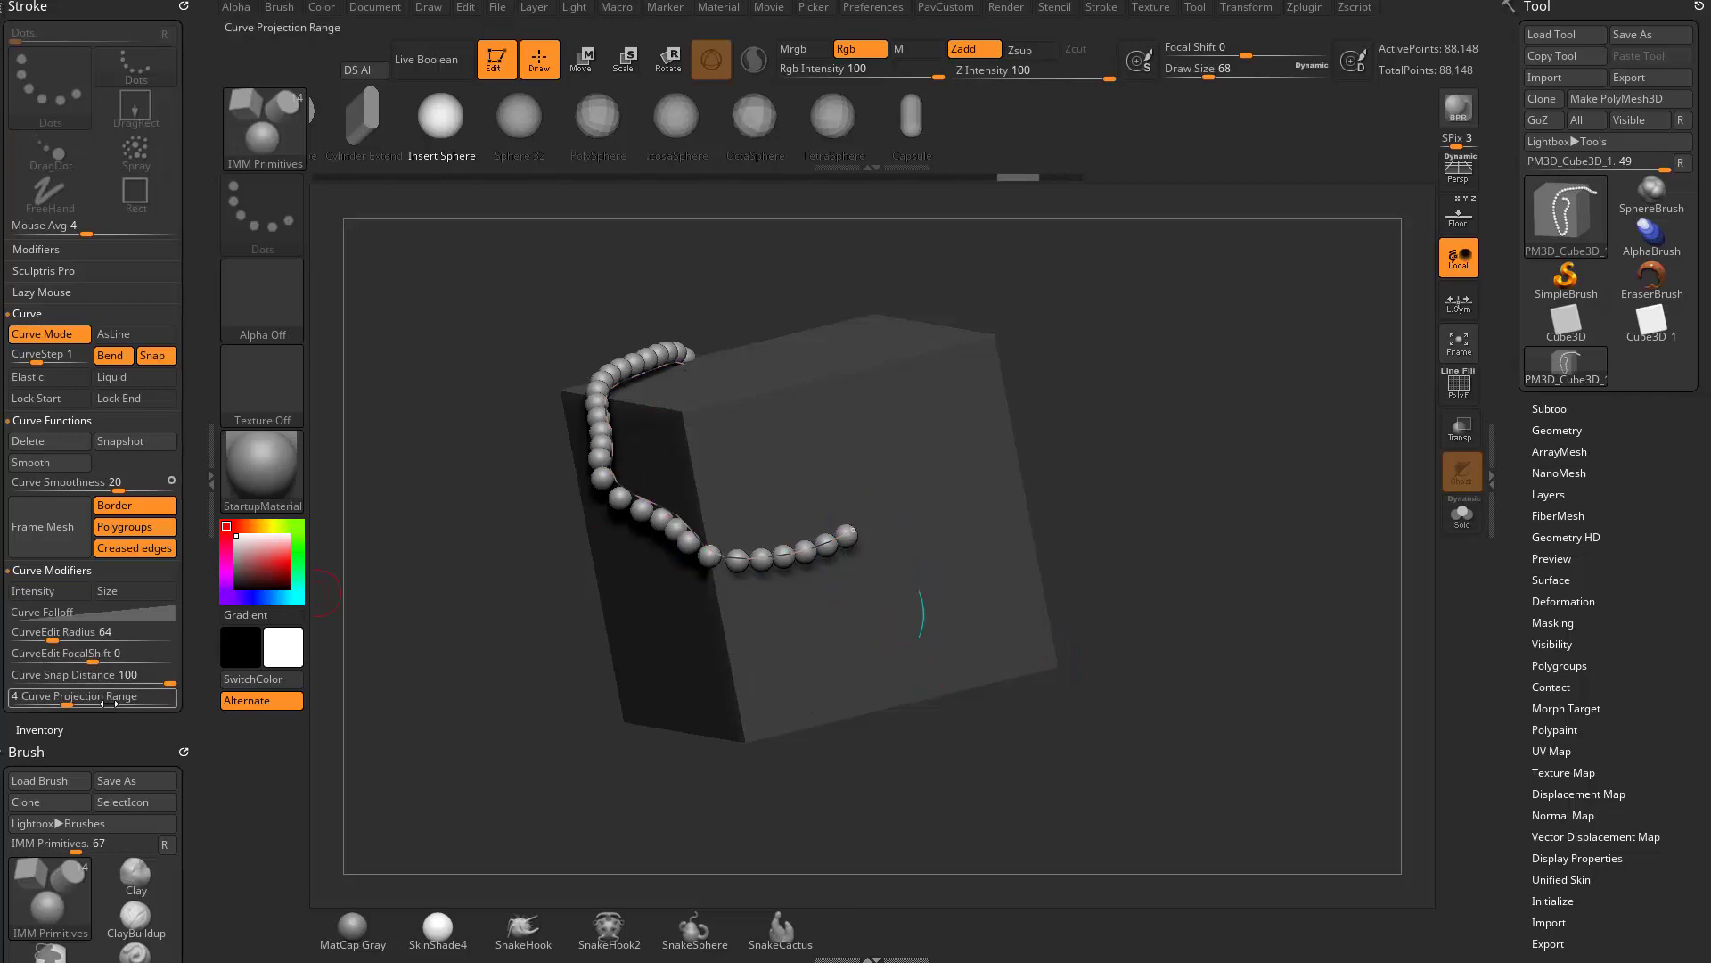
- Set the Curve Snap Distance to 23 and draw a separate curve of spheres below the first one, wrapping around the vertical edge
{"action": "left_click_drag", "start_coordinate": [168, 680], "coordinate": [48, 680]}
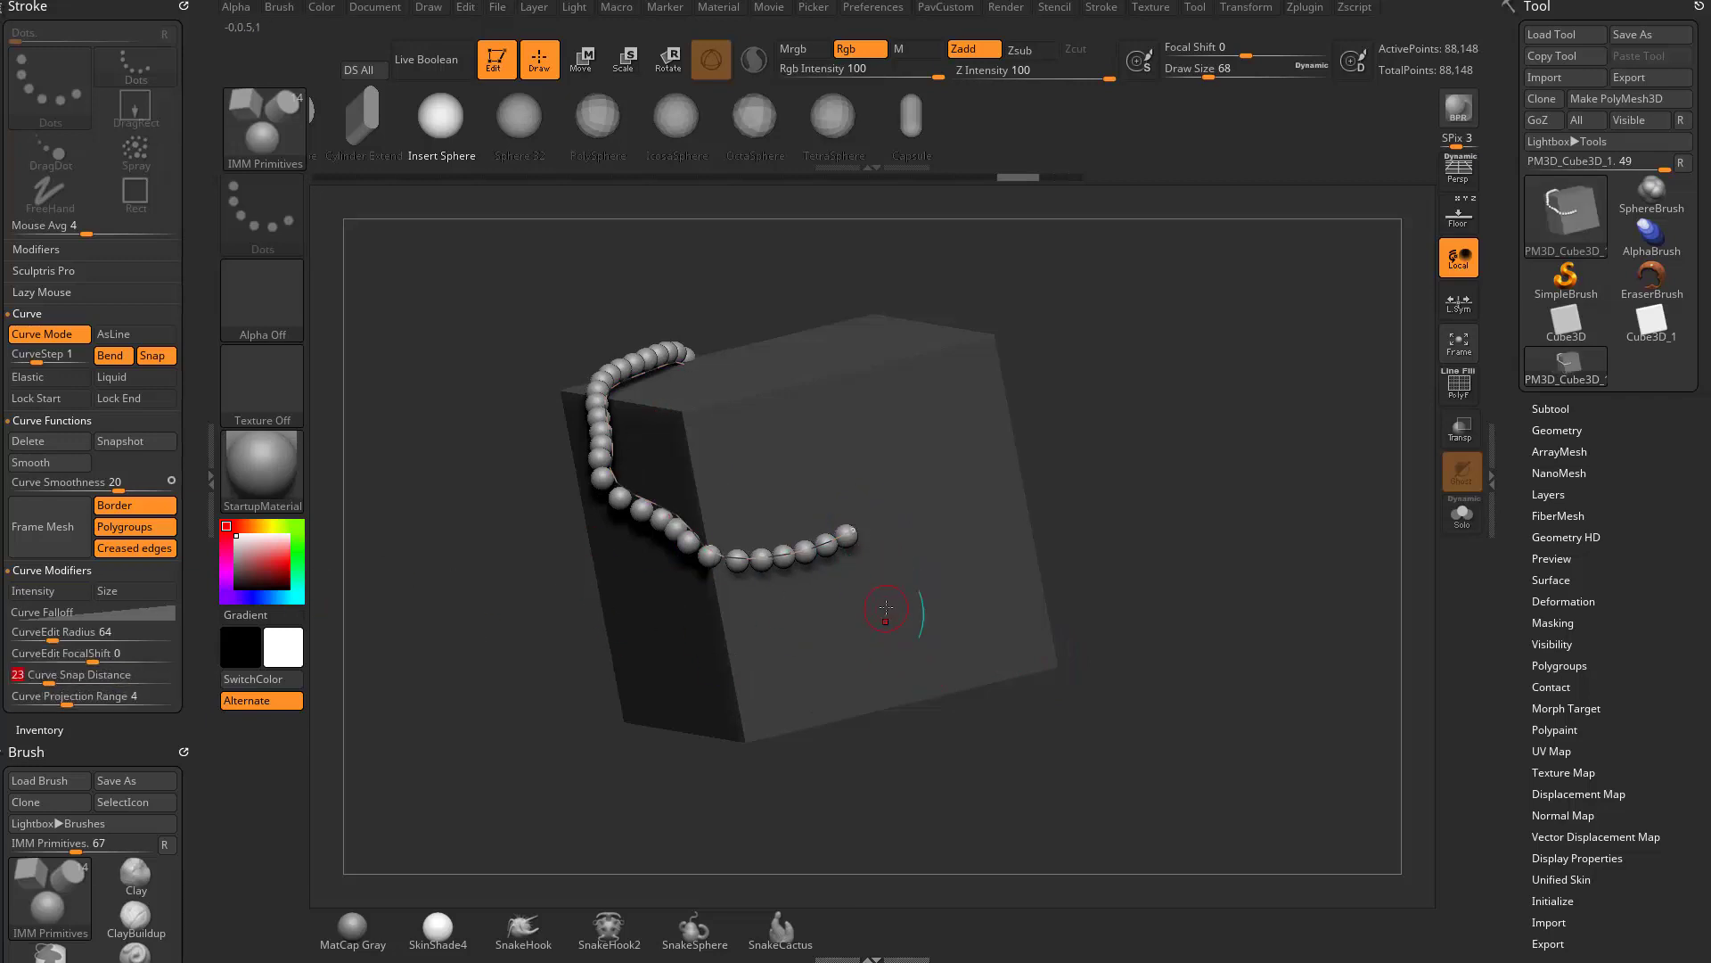
{"action": "left_click_drag", "start_coordinate": [714, 621], "coordinate": [656, 648]}
{"action": "left_click_drag", "start_coordinate": [1230, 532], "coordinate": [1284, 555]}
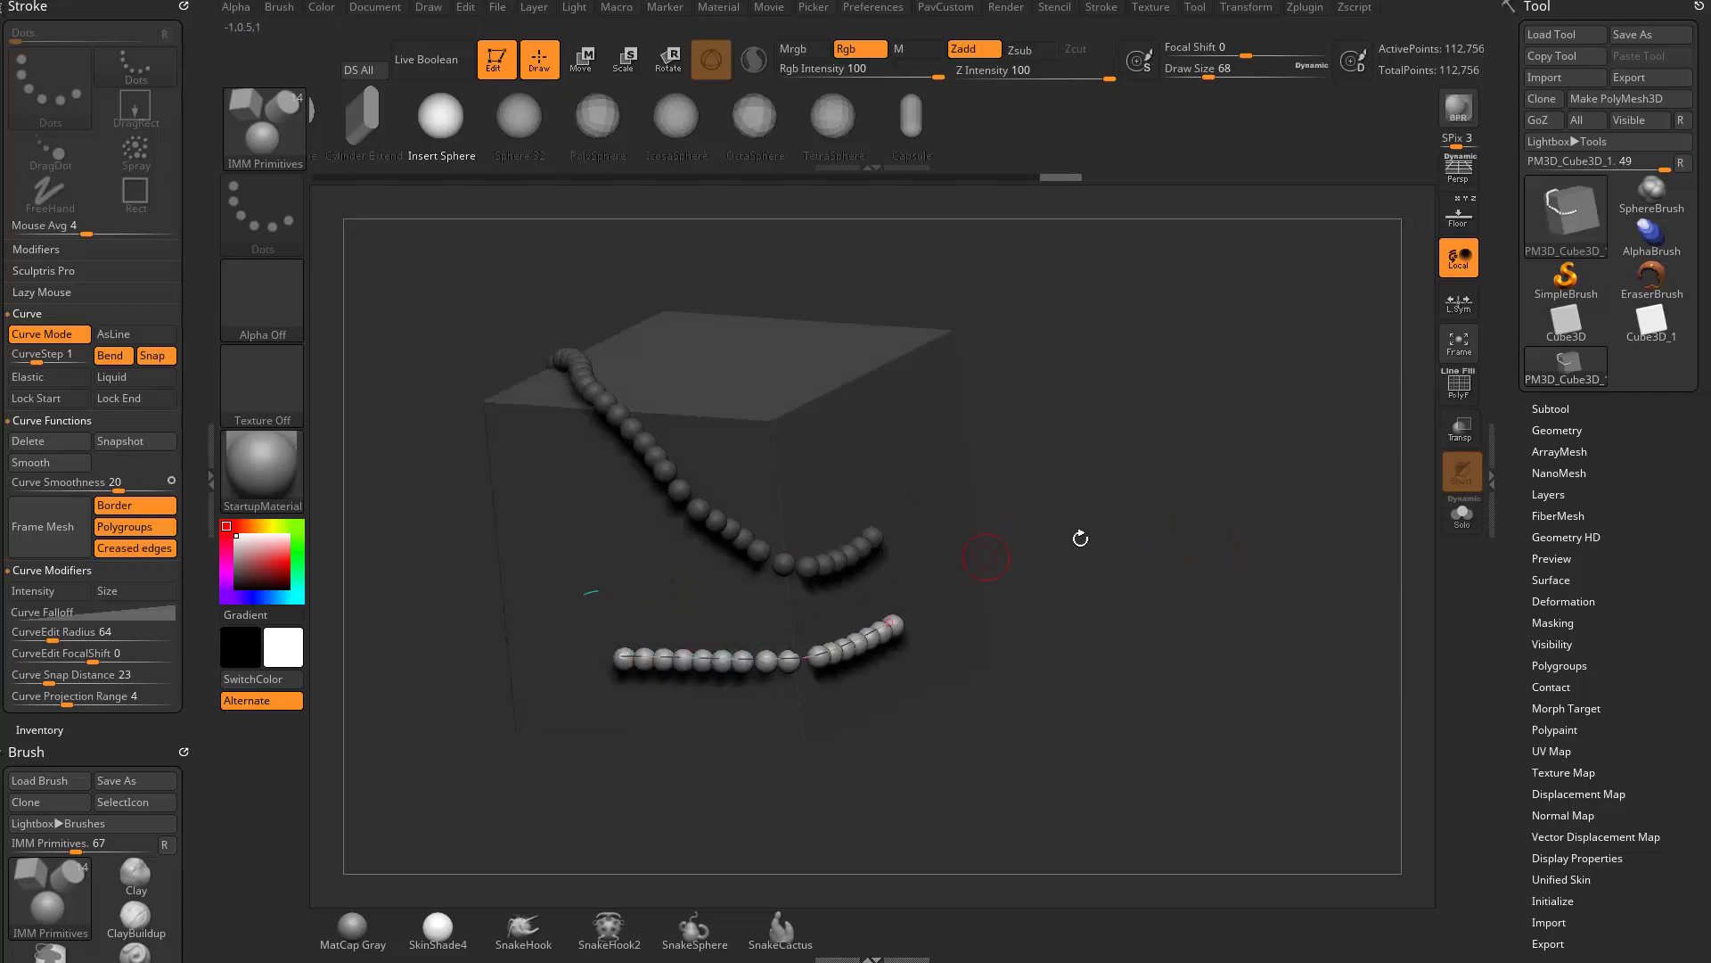
{"action": "mouse_move", "coordinate": [1080, 539]}
{"action": "left_mouse_down"}
{"action": "mouse_move", "coordinate": [955, 505]}
{"action": "mouse_move", "coordinate": [958, 547]}
{"action": "left_mouse_up"}
- Draw two more short strokes with the sphere curve brush on the cube
{"action": "left_click_drag", "start_coordinate": [807, 468], "coordinate": [701, 346]}
{"action": "left_click_drag", "start_coordinate": [1132, 428], "coordinate": [1159, 642]}
{"action": "left_click_drag", "start_coordinate": [830, 302], "coordinate": [948, 413]}
{"action": "mouse_move", "coordinate": [1221, 544]}
{"action": "left_mouse_down"}
{"action": "mouse_move", "coordinate": [1271, 375]}
{"action": "mouse_move", "coordinate": [1240, 604]}
{"action": "mouse_move", "coordinate": [1253, 543]}
{"action": "left_mouse_up"}
- Undo the sphere curves back to the plain cube
{"action": "key", "text": "ctrl+z"}
{"action": "key", "text": "ctrl+z"}
{"action": "key", "text": "ctrl+z"}
{"action": "key", "text": "ctrl+z"}
{"action": "key", "text": "ctrl+z"}
{"action": "key", "text": "ctrl+z"}
{"action": "key", "text": "ctrl+z"}
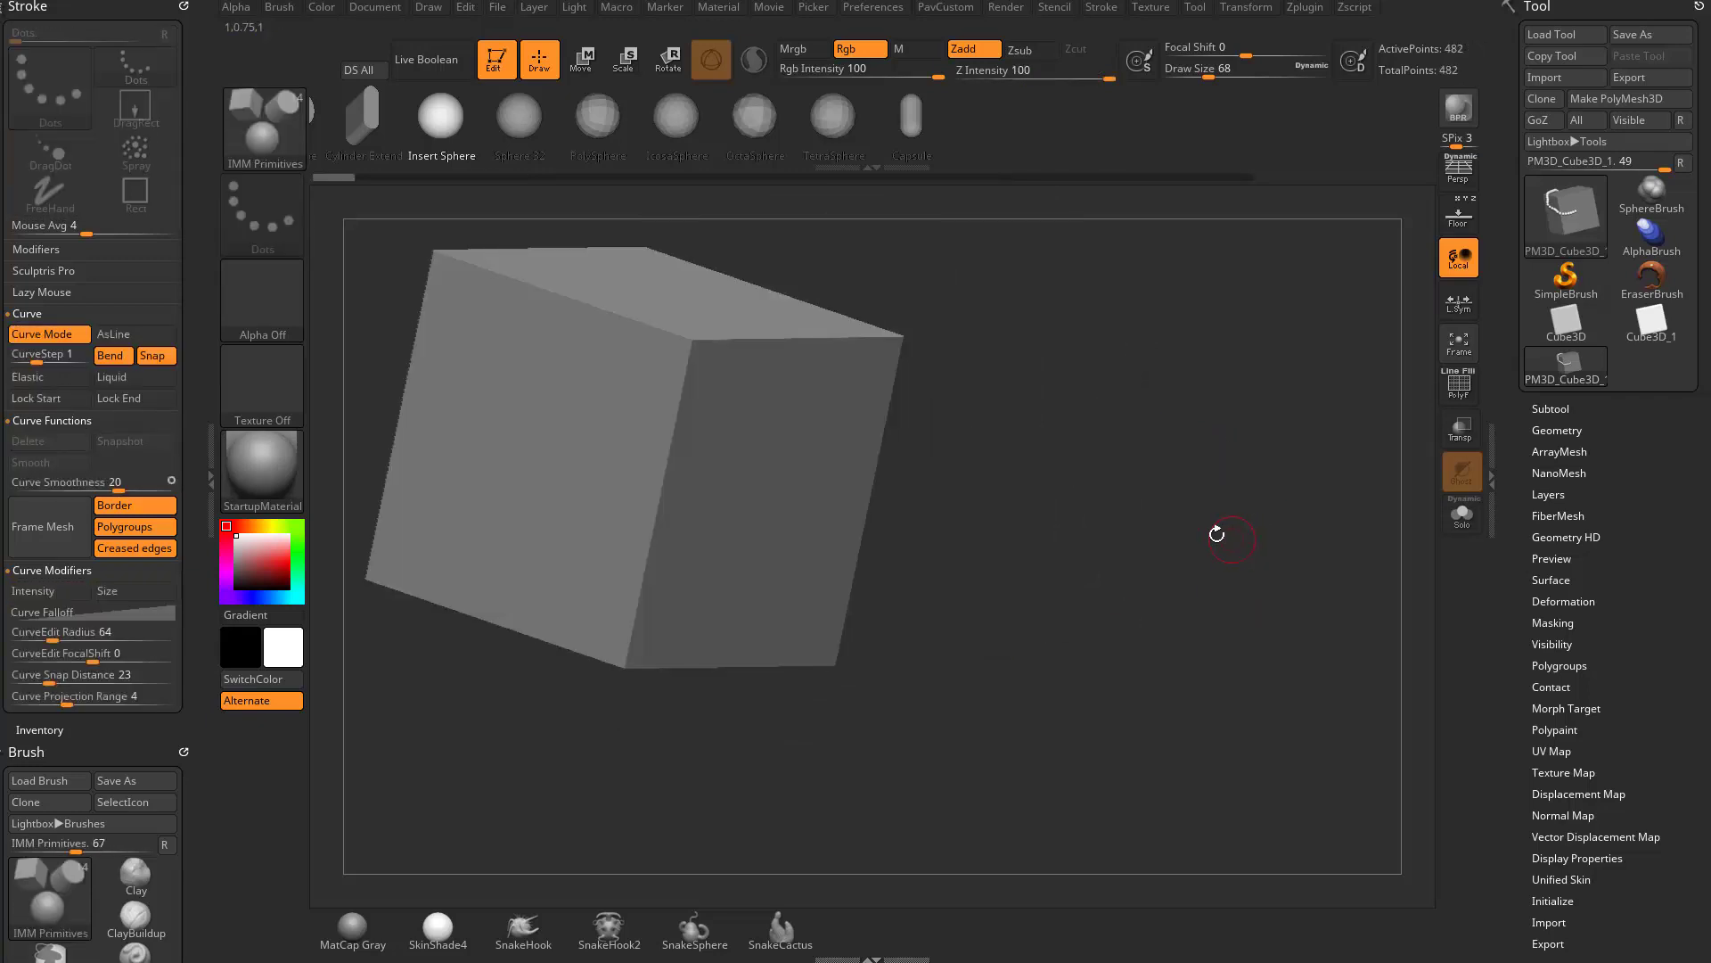
- Draw a curve of spheres from the side face over the edge onto the top face, and undo it
{"action": "mouse_move", "coordinate": [1131, 495]}
{"action": "left_mouse_down"}
{"action": "mouse_move", "coordinate": [1066, 431]}
{"action": "mouse_move", "coordinate": [1198, 483]}
{"action": "left_mouse_up"}
{"action": "left_click_drag", "start_coordinate": [820, 615], "coordinate": [764, 442]}
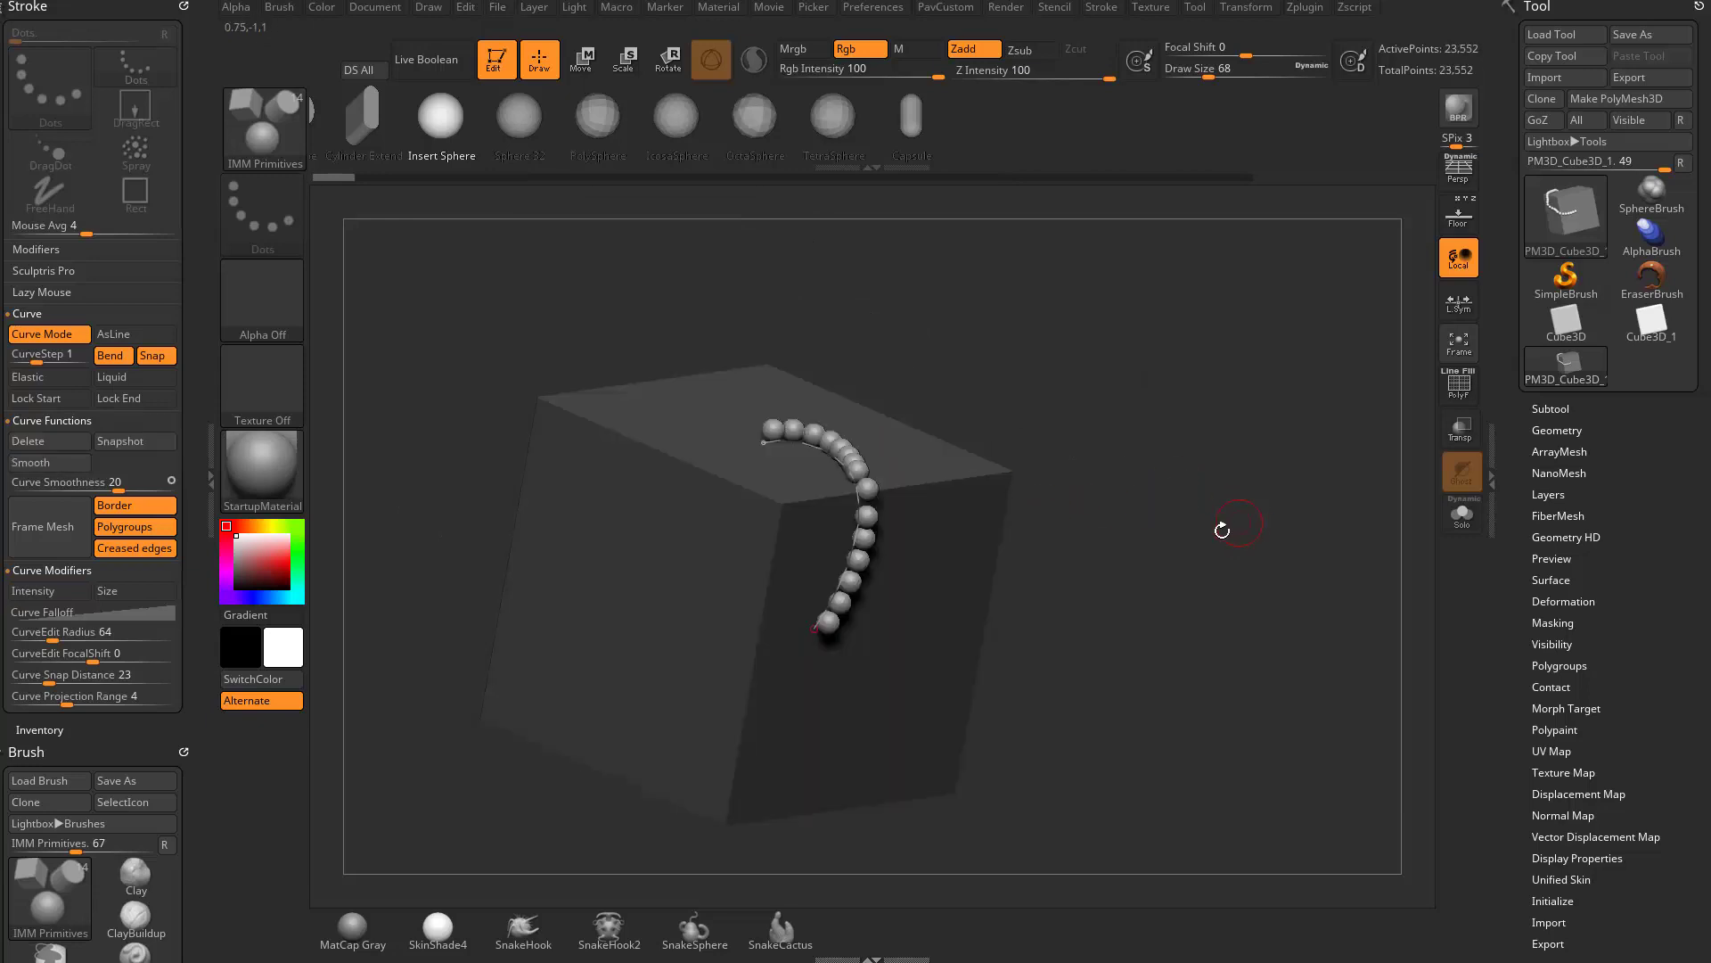
{"action": "key", "text": "ctrl+z"}
{"action": "left_click_drag", "start_coordinate": [1203, 535], "coordinate": [1200, 537]}
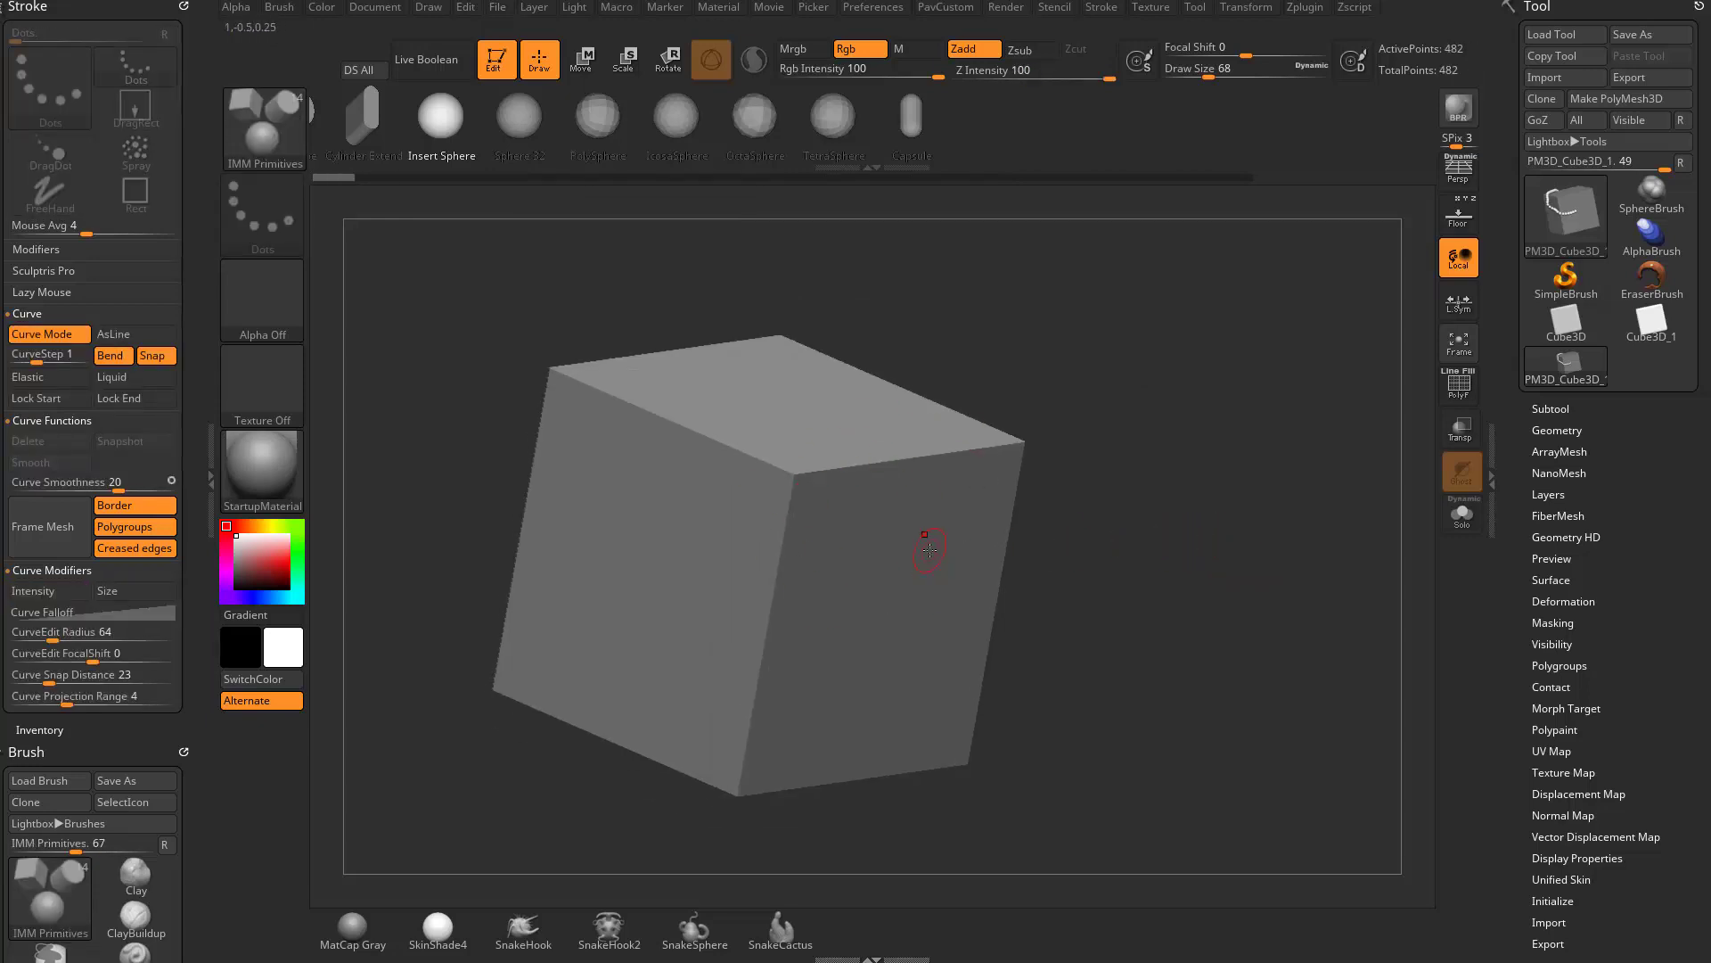
- Subdivide the cube to SDiv 4 and append a PolyMesh3D star as a second subtool
{"action": "left_click", "coordinate": [1556, 430]}
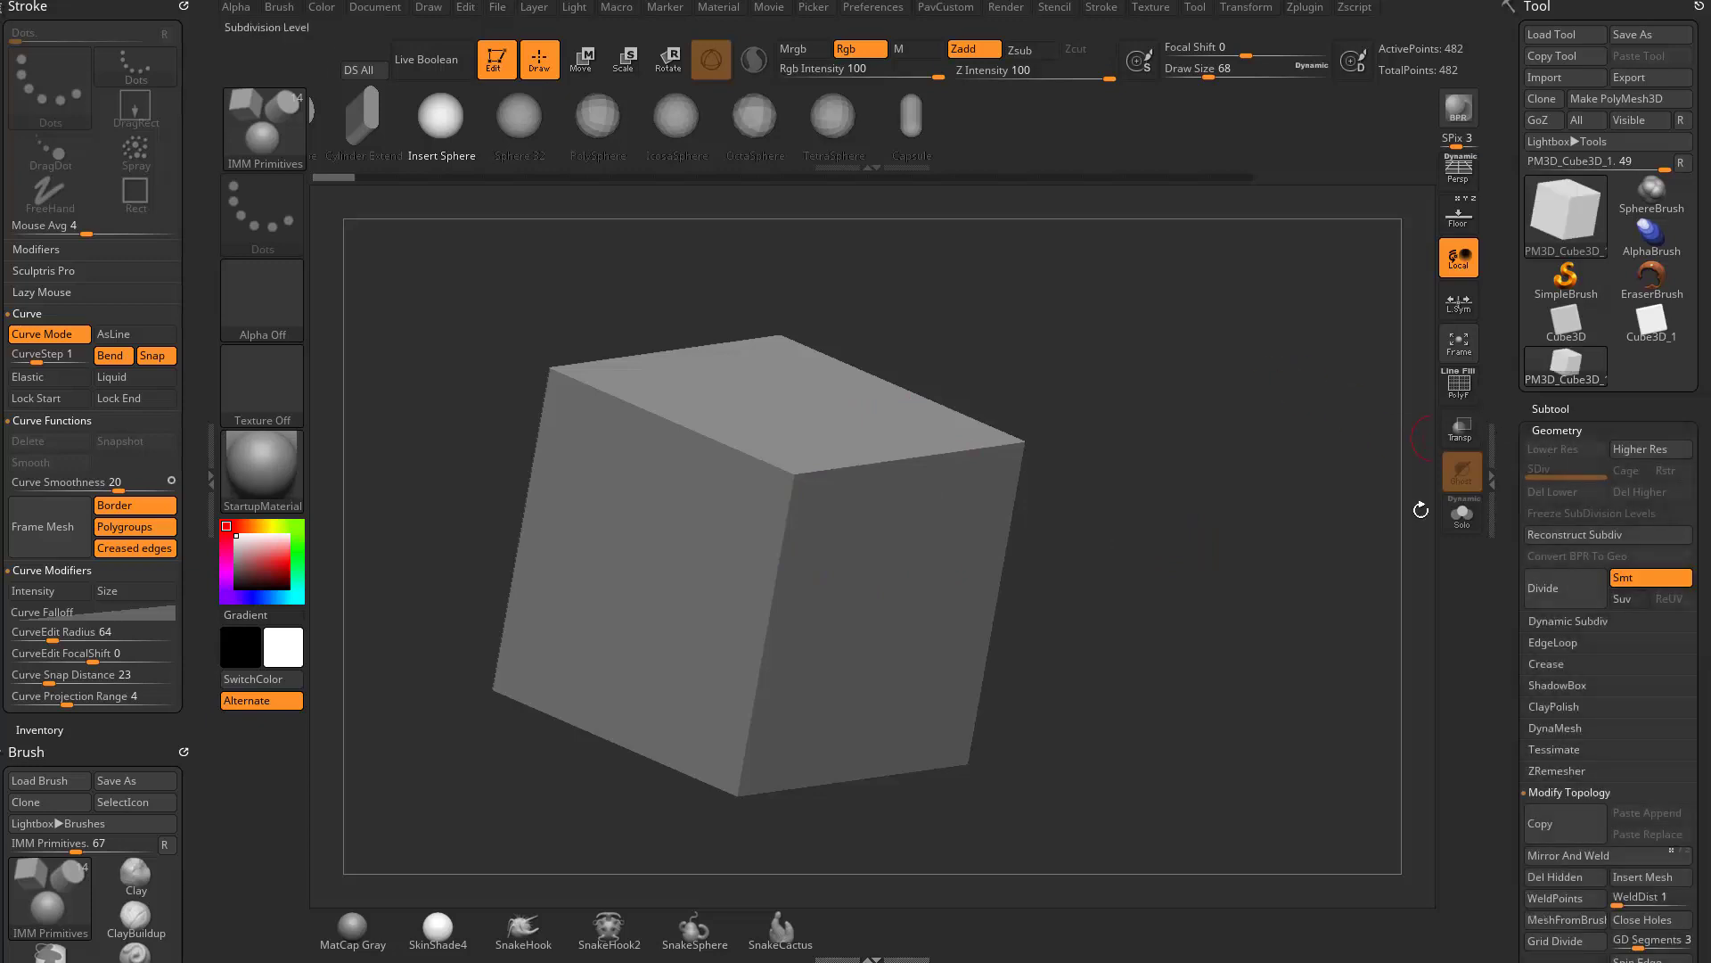
{"action": "left_click", "coordinate": [1560, 587]}
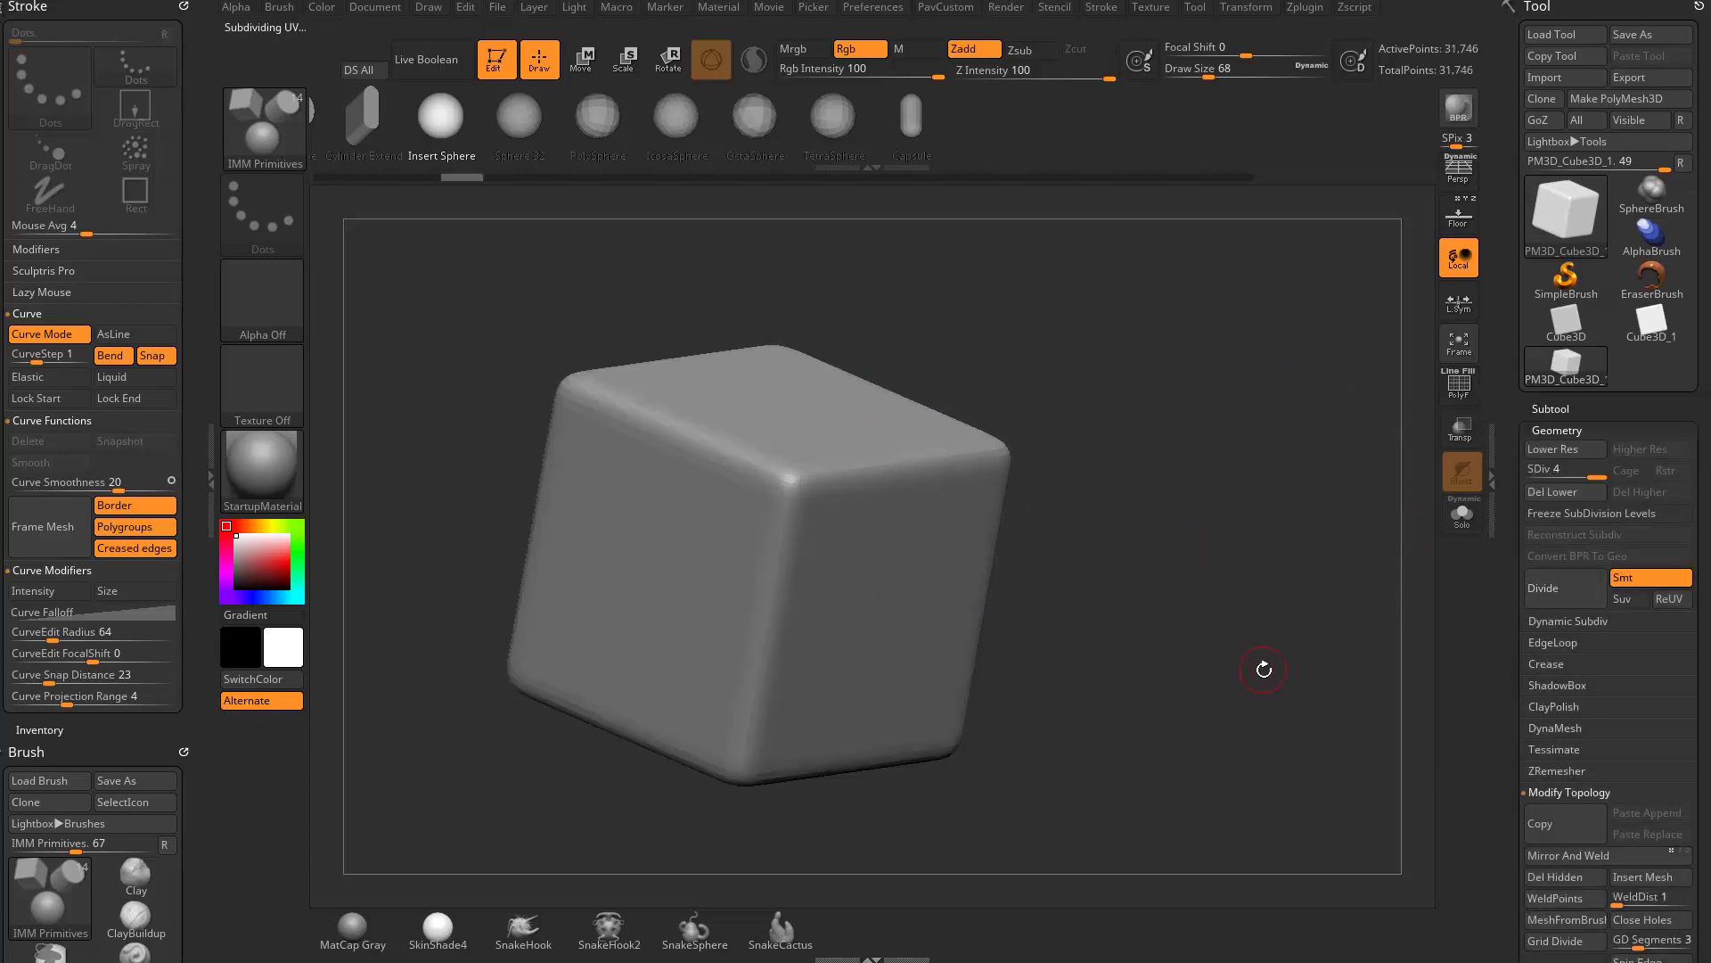
{"action": "left_click", "coordinate": [1551, 409]}
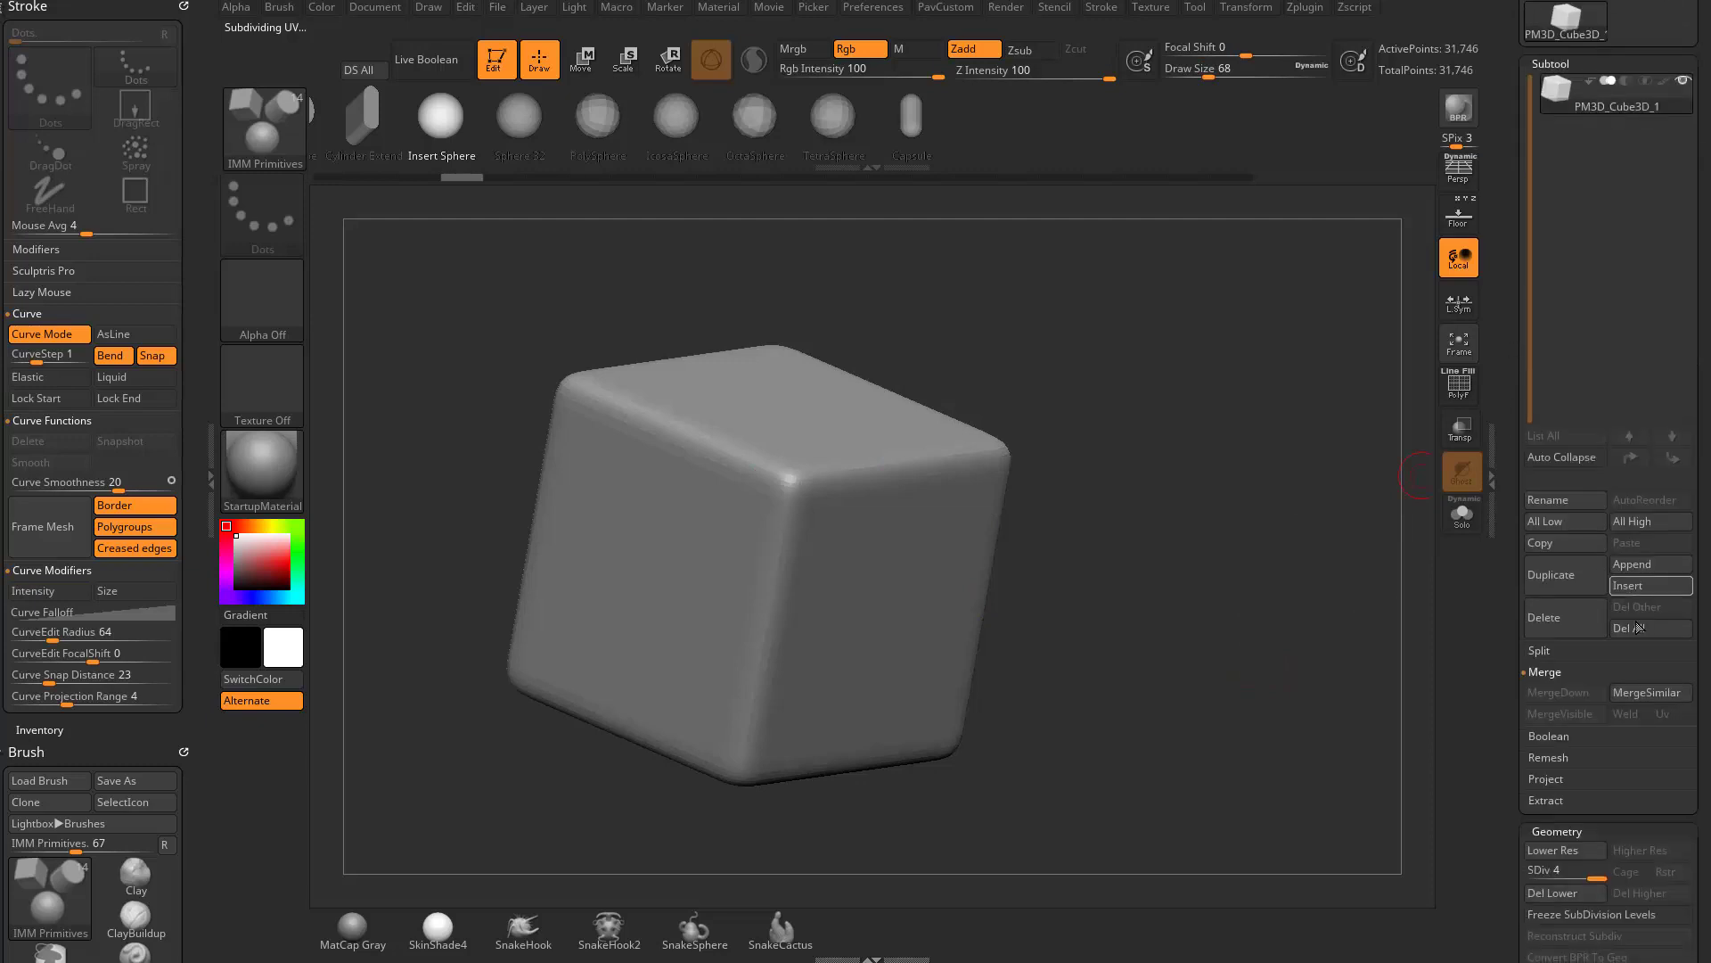
{"action": "left_click", "coordinate": [1658, 565]}
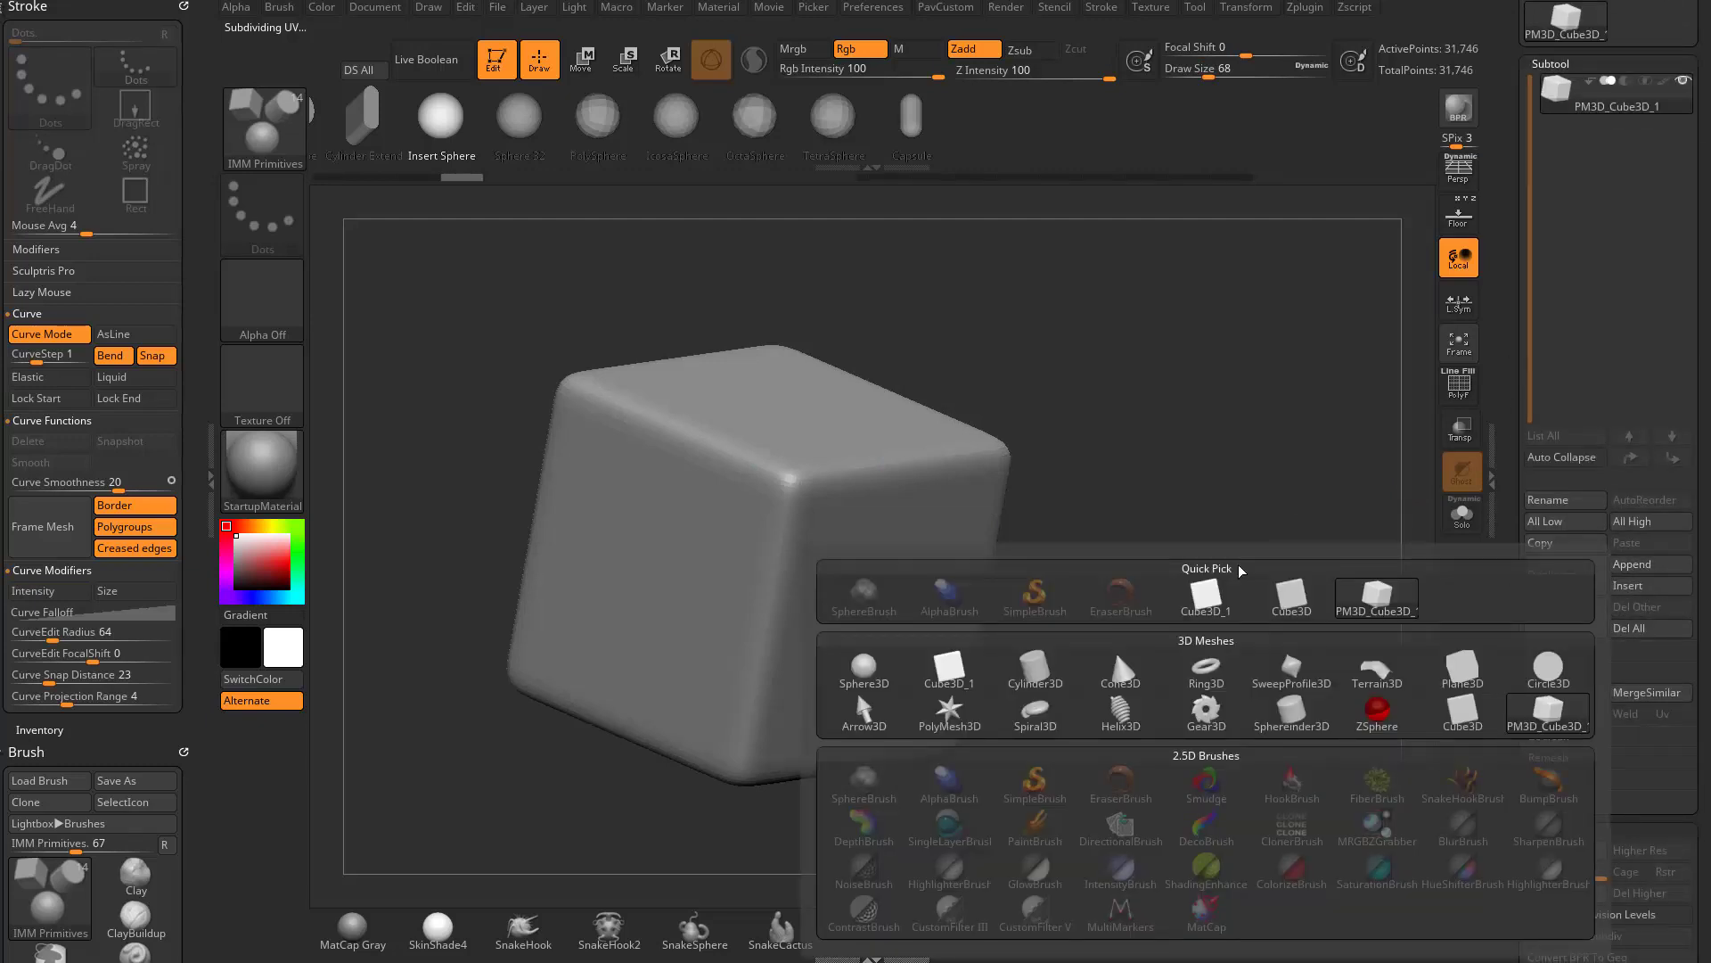
{"action": "left_click", "coordinate": [949, 713]}
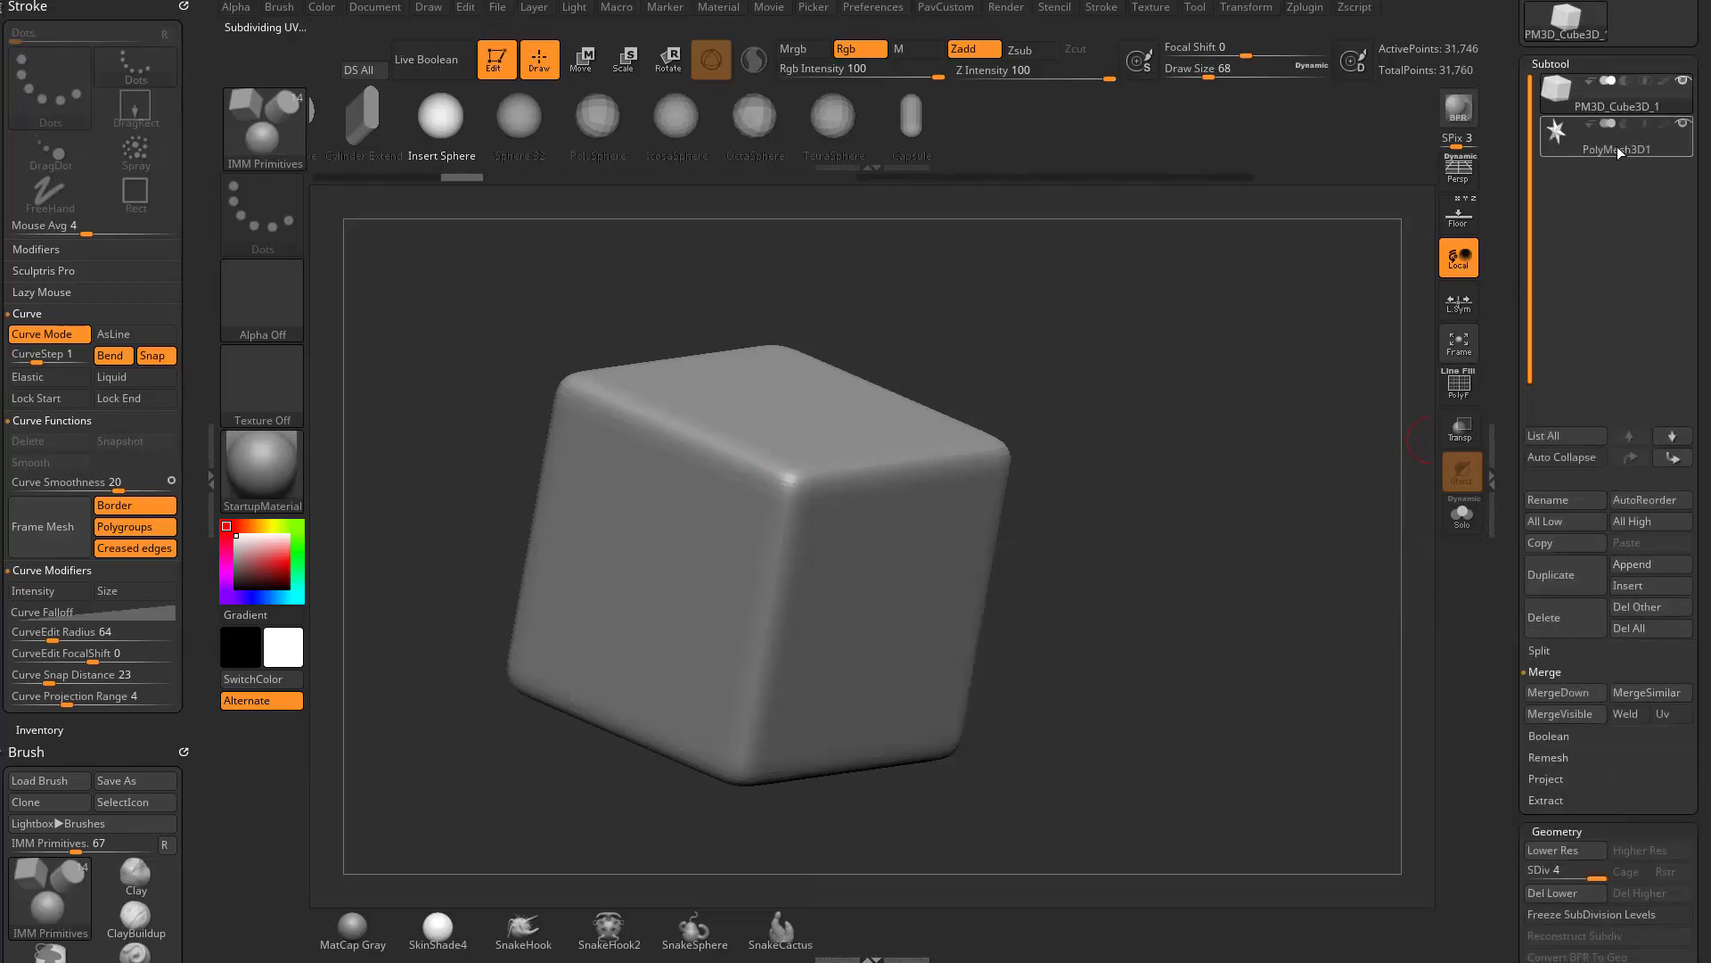
- Select the star subtool, turn on transparency, and scale the star down inside the cube
{"action": "left_click", "coordinate": [1617, 148]}
{"action": "left_click", "coordinate": [1461, 430]}
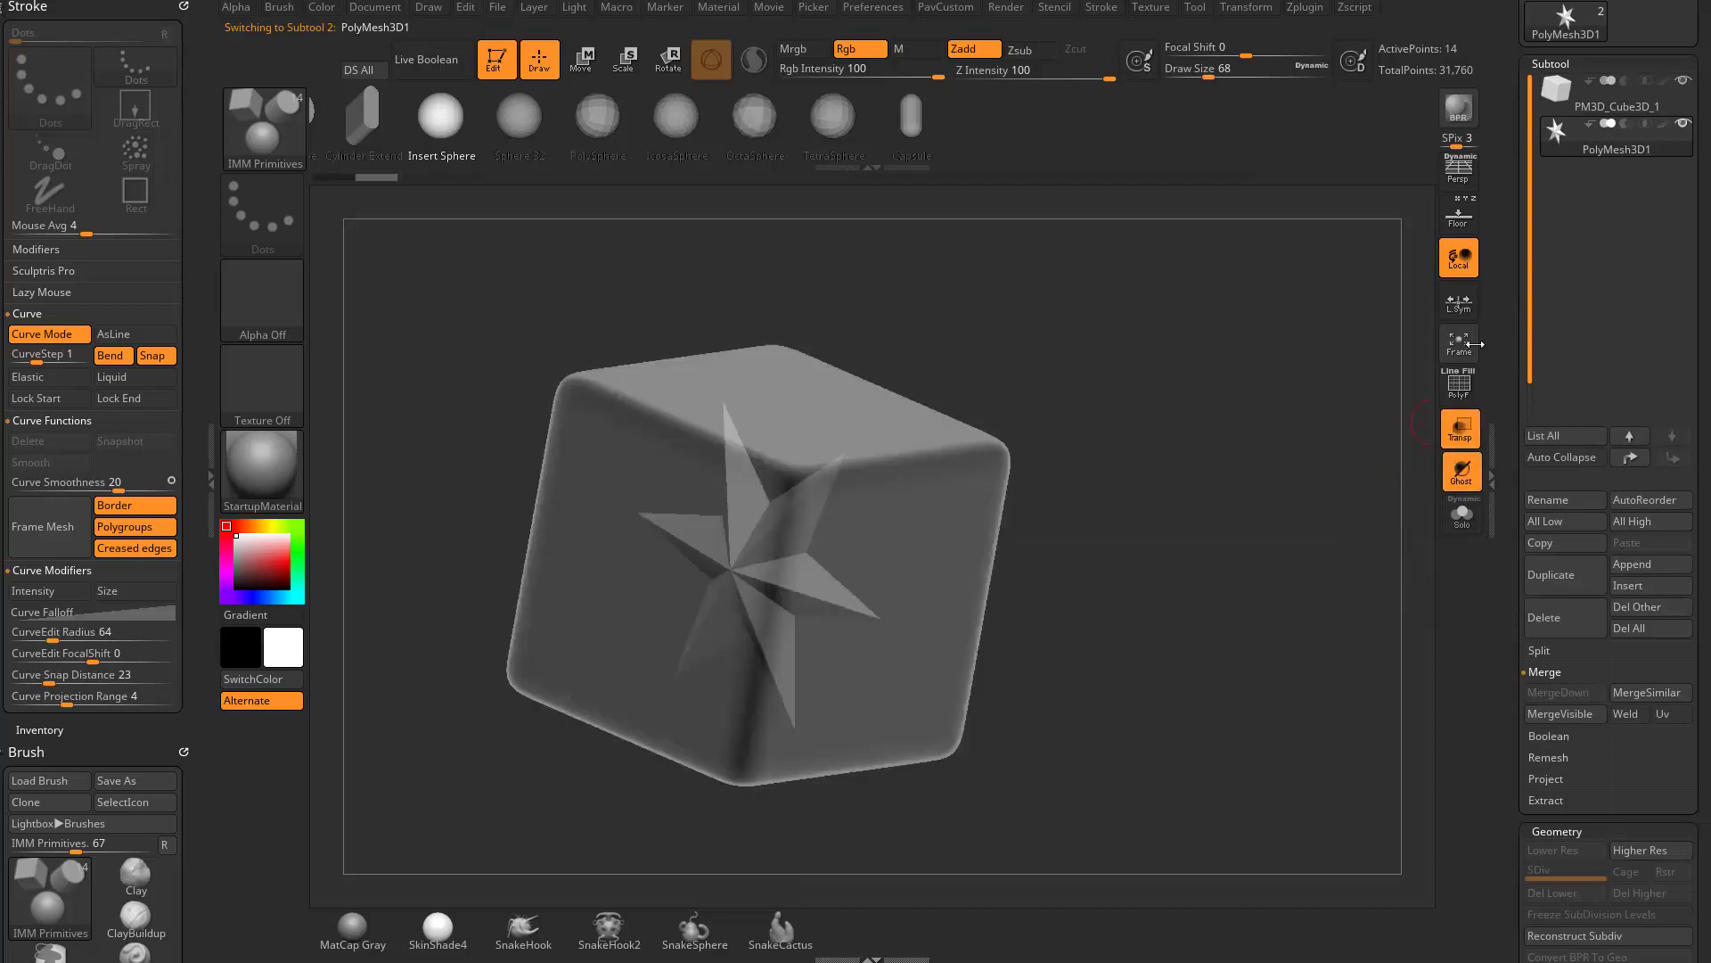
{"action": "key", "text": "w"}
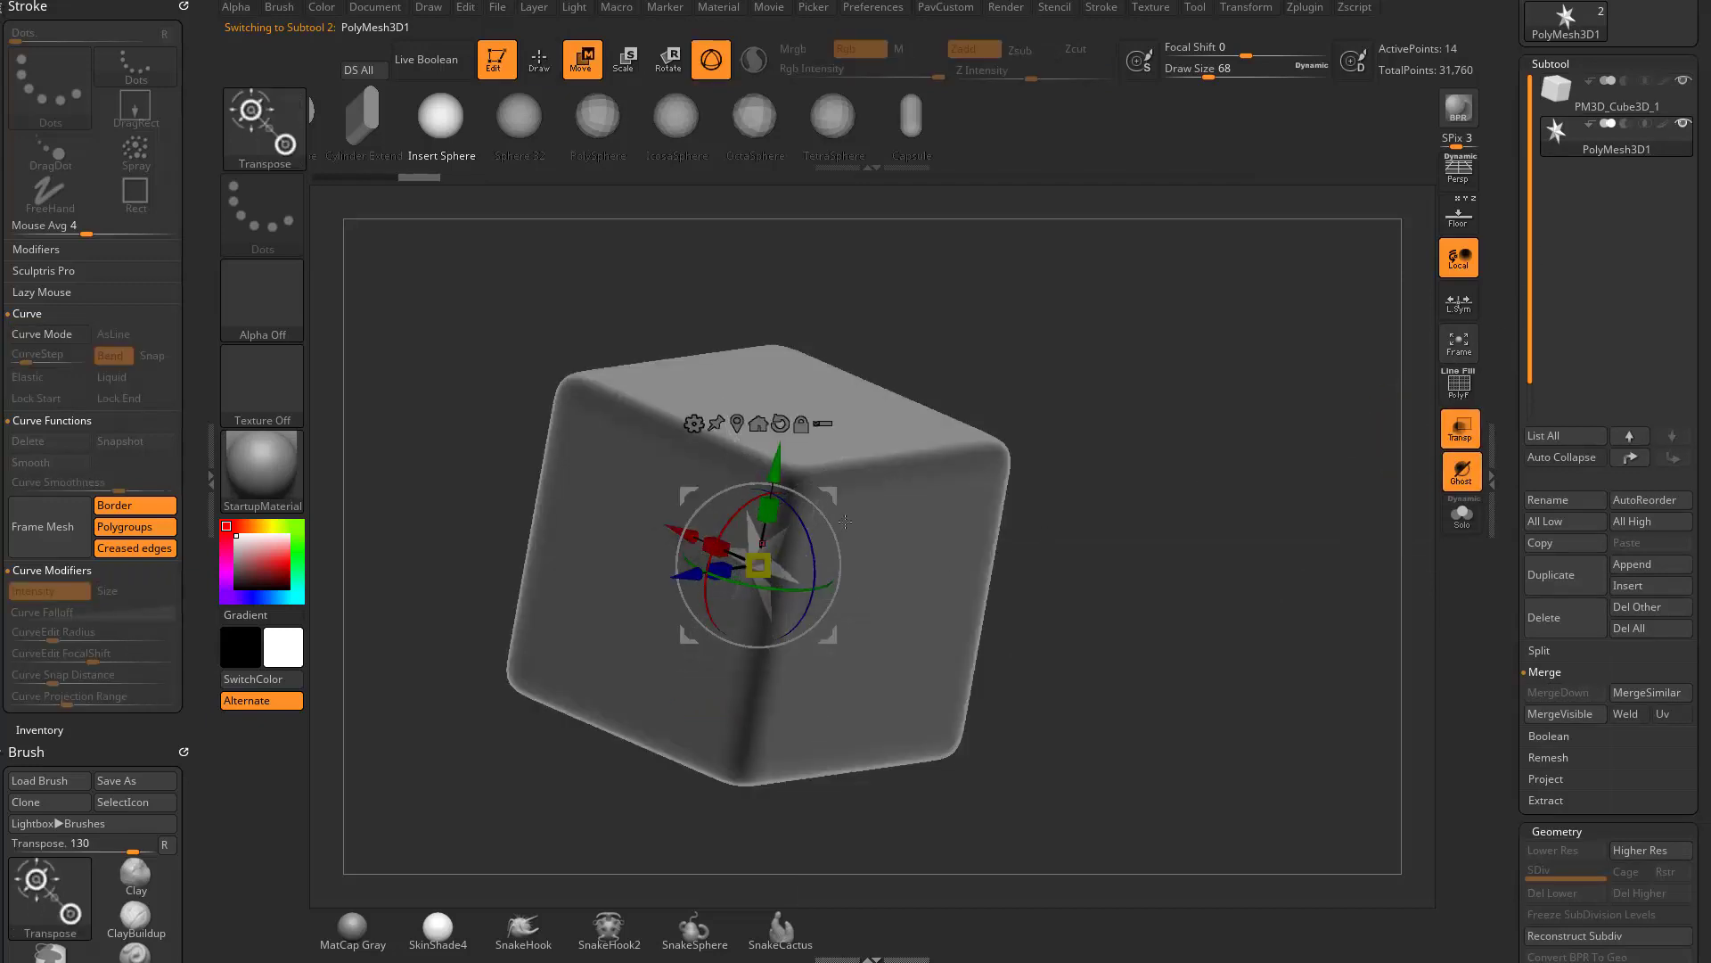
{"action": "key", "text": "q"}
- Turn transparency off with the cube selected and make the star subtool active again
{"action": "left_click", "coordinate": [1616, 119]}
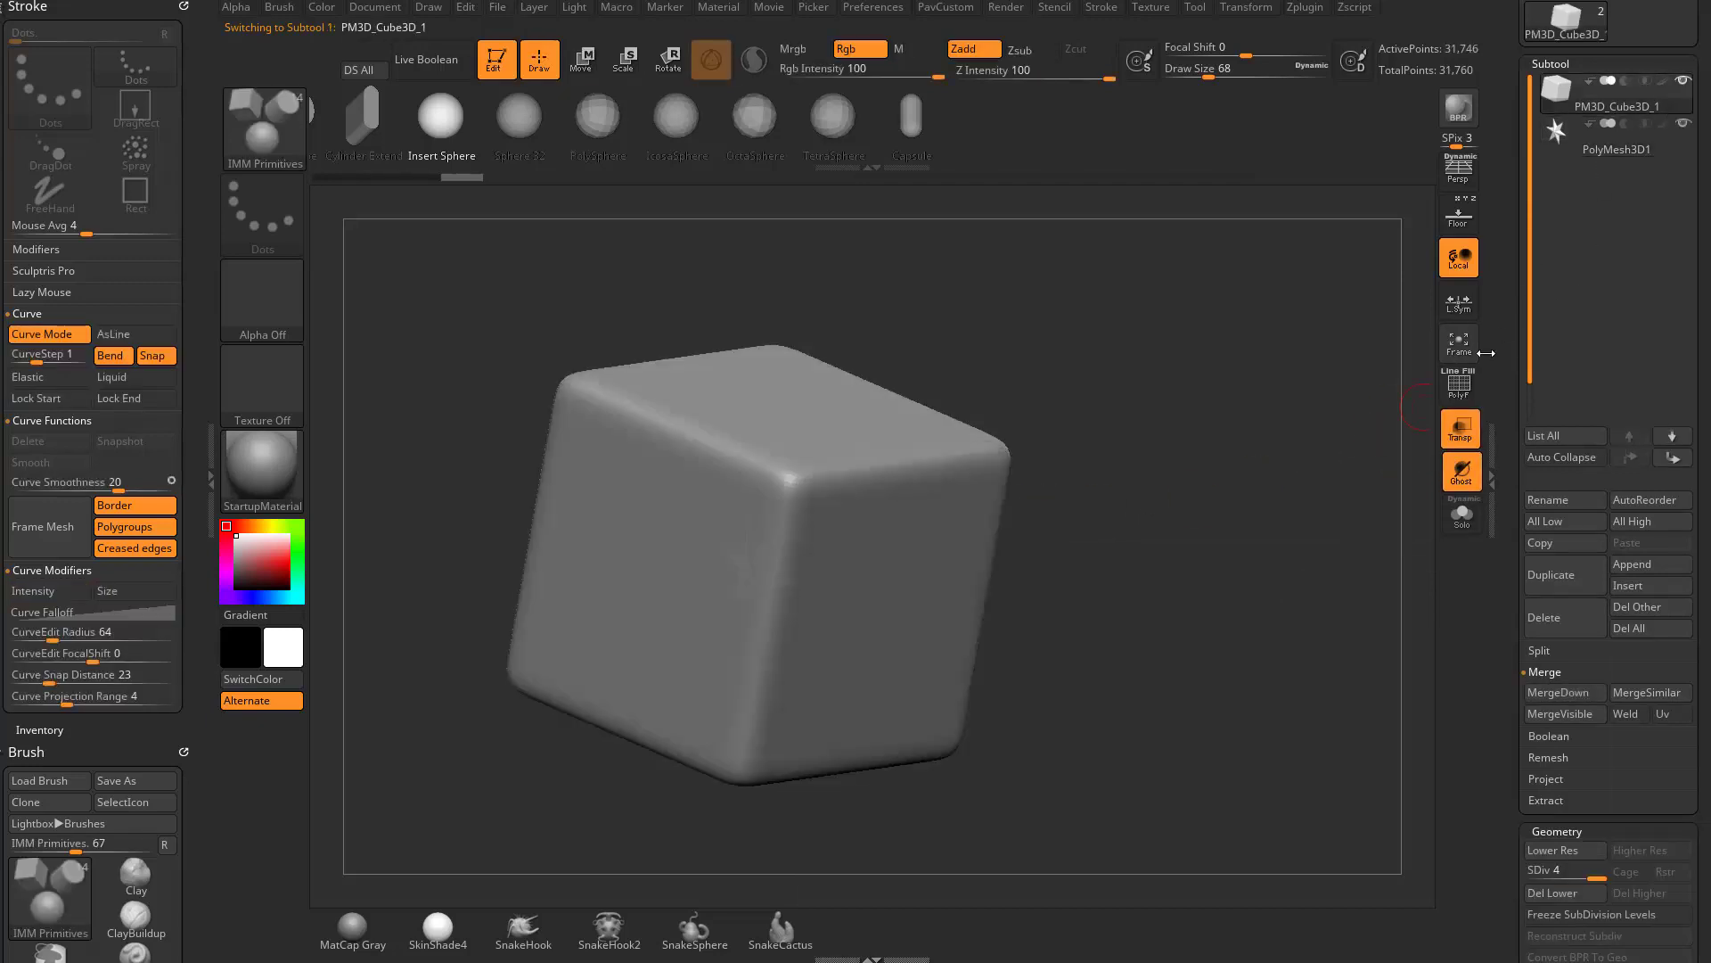
{"action": "left_click", "coordinate": [1460, 433]}
{"action": "left_click_drag", "start_coordinate": [1167, 451], "coordinate": [857, 539]}
{"action": "left_click", "coordinate": [1625, 151]}
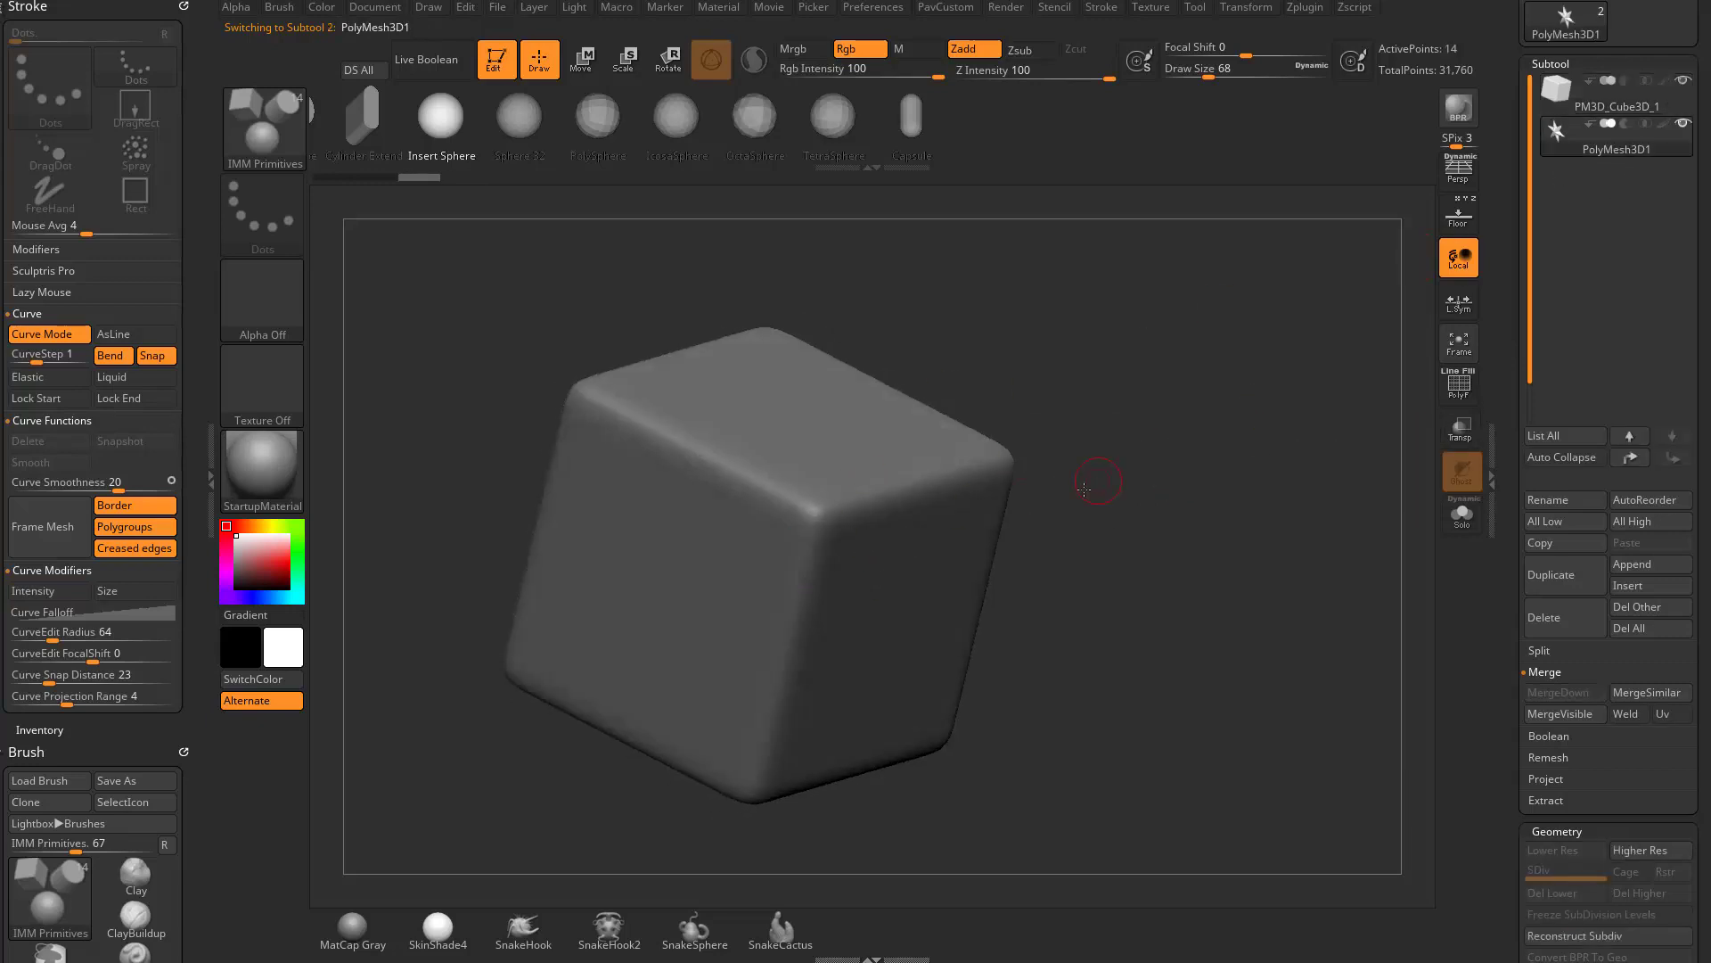
- Draw a curve of spheres on the star subtool, running from the cube's top face down its side face
{"action": "left_click_drag", "start_coordinate": [1084, 488], "coordinate": [1036, 483]}
{"action": "mouse_move", "coordinate": [878, 461]}
{"action": "left_mouse_down"}
{"action": "mouse_move", "coordinate": [922, 535]}
{"action": "mouse_move", "coordinate": [806, 693]}
{"action": "left_mouse_up"}
{"action": "mouse_move", "coordinate": [1221, 555]}
{"action": "left_mouse_down"}
{"action": "mouse_move", "coordinate": [1329, 559]}
{"action": "mouse_move", "coordinate": [1174, 526]}
{"action": "left_mouse_up"}
{"action": "left_click_drag", "start_coordinate": [885, 461], "coordinate": [859, 405]}
{"action": "left_click_drag", "start_coordinate": [1135, 431], "coordinate": [1139, 461]}
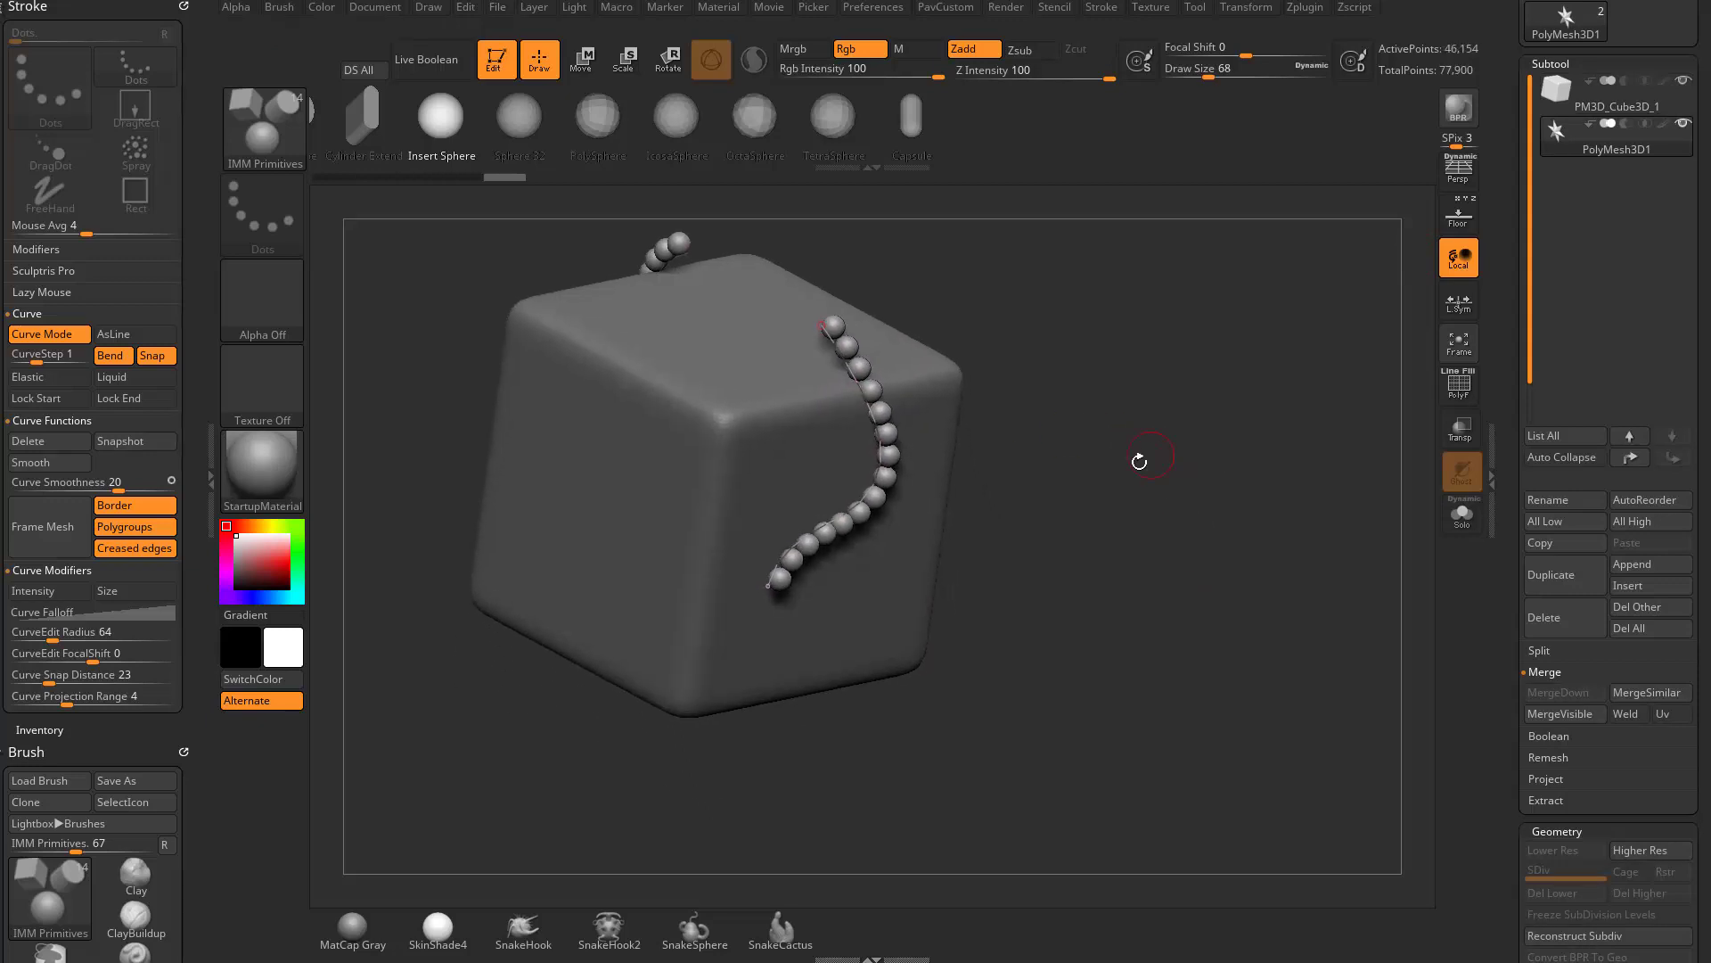
- Turn on Elastic and pull the curve's lower end below the cube and out to the side in a stepped path
{"action": "left_click", "coordinate": [61, 379]}
{"action": "left_click_drag", "start_coordinate": [1086, 540], "coordinate": [1068, 505]}
{"action": "left_click_drag", "start_coordinate": [747, 540], "coordinate": [1013, 529]}
{"action": "left_click_drag", "start_coordinate": [1136, 530], "coordinate": [1223, 667]}
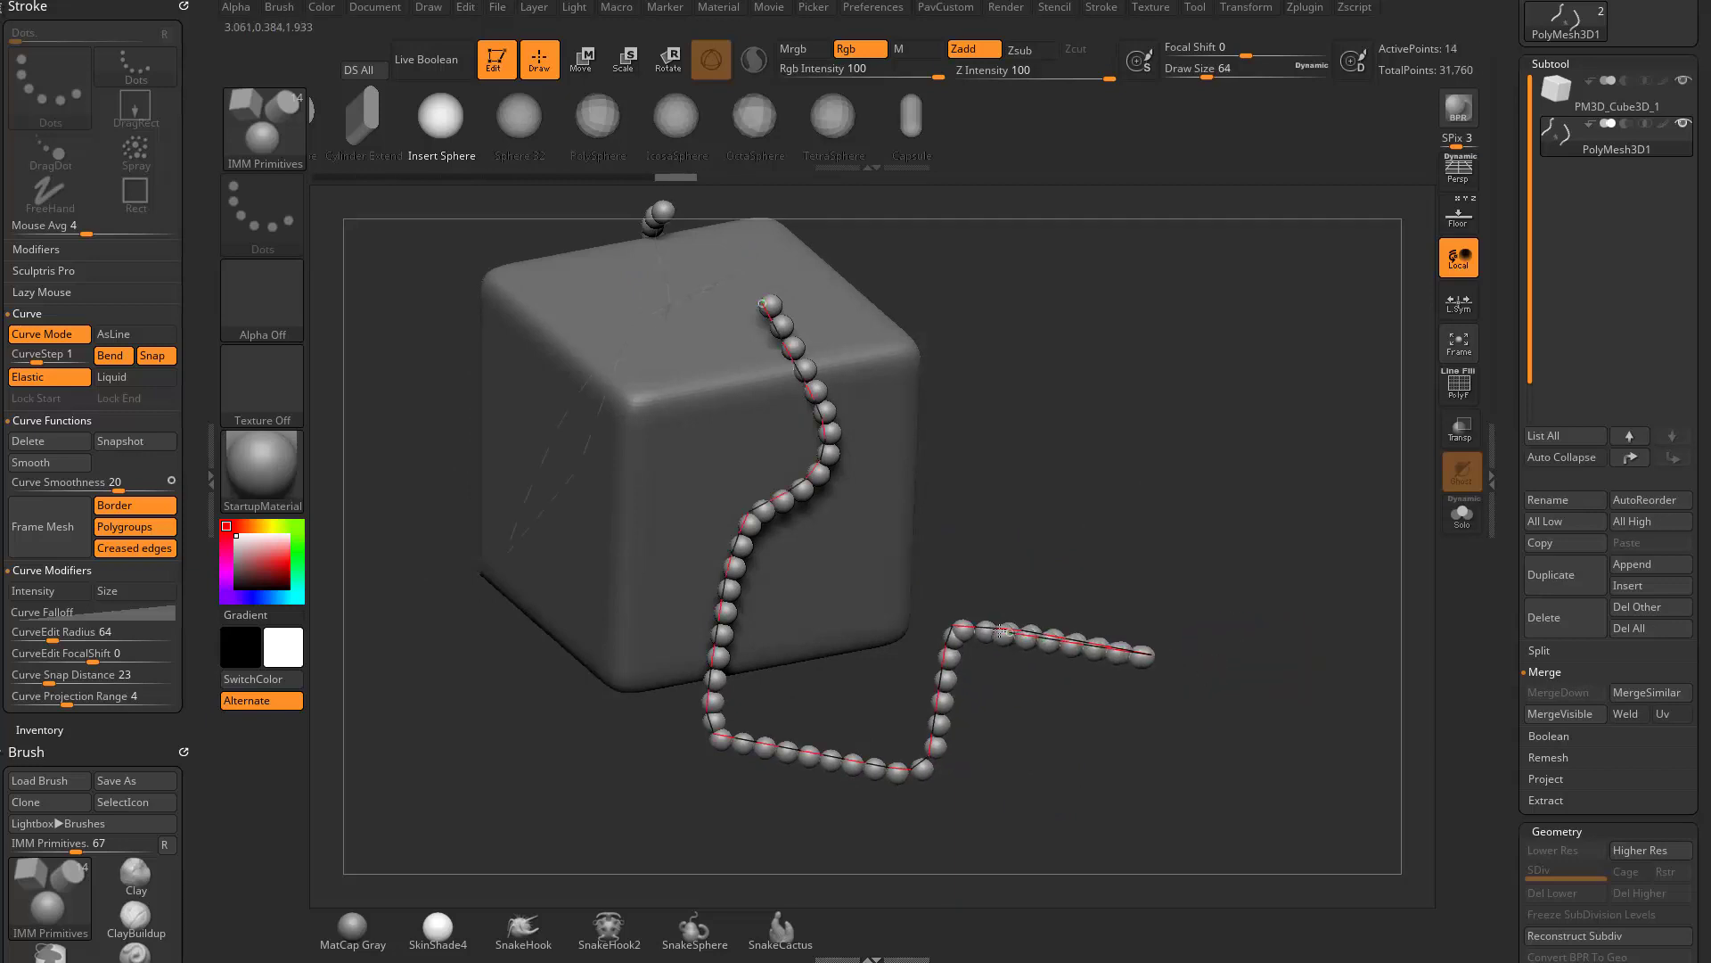
{"action": "left_click_drag", "start_coordinate": [1230, 565], "coordinate": [1190, 727]}
{"action": "key", "text": "ctrl+z"}
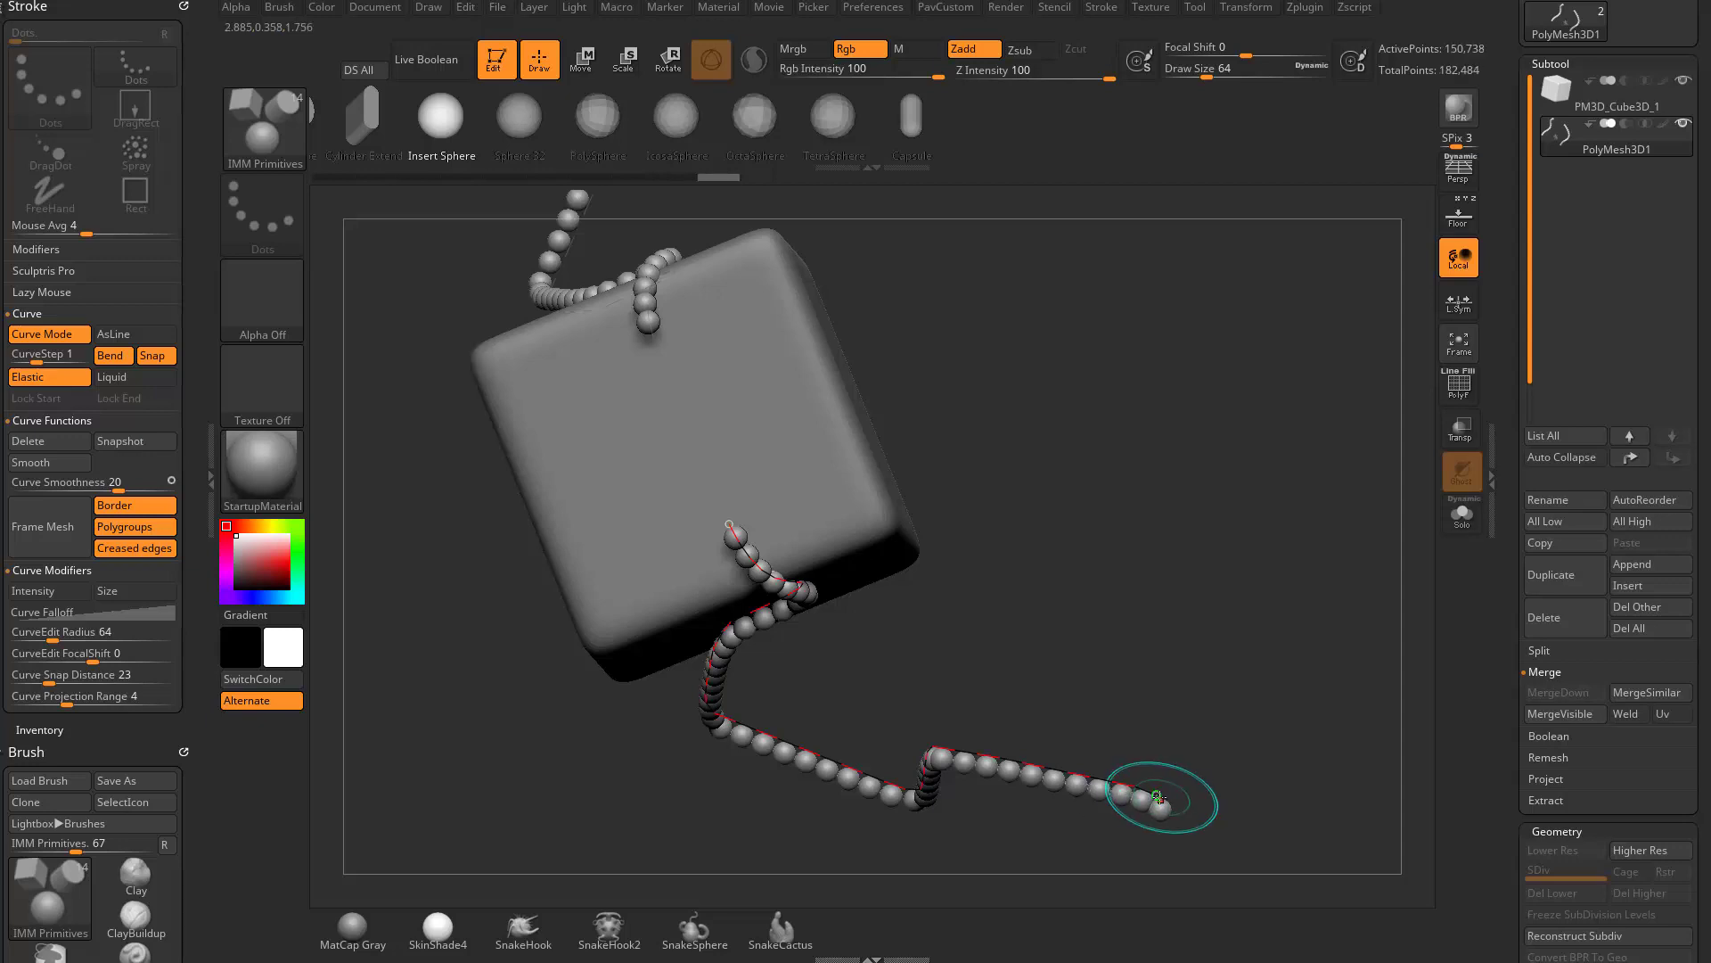
{"action": "left_click_drag", "start_coordinate": [1164, 796], "coordinate": [1203, 655]}
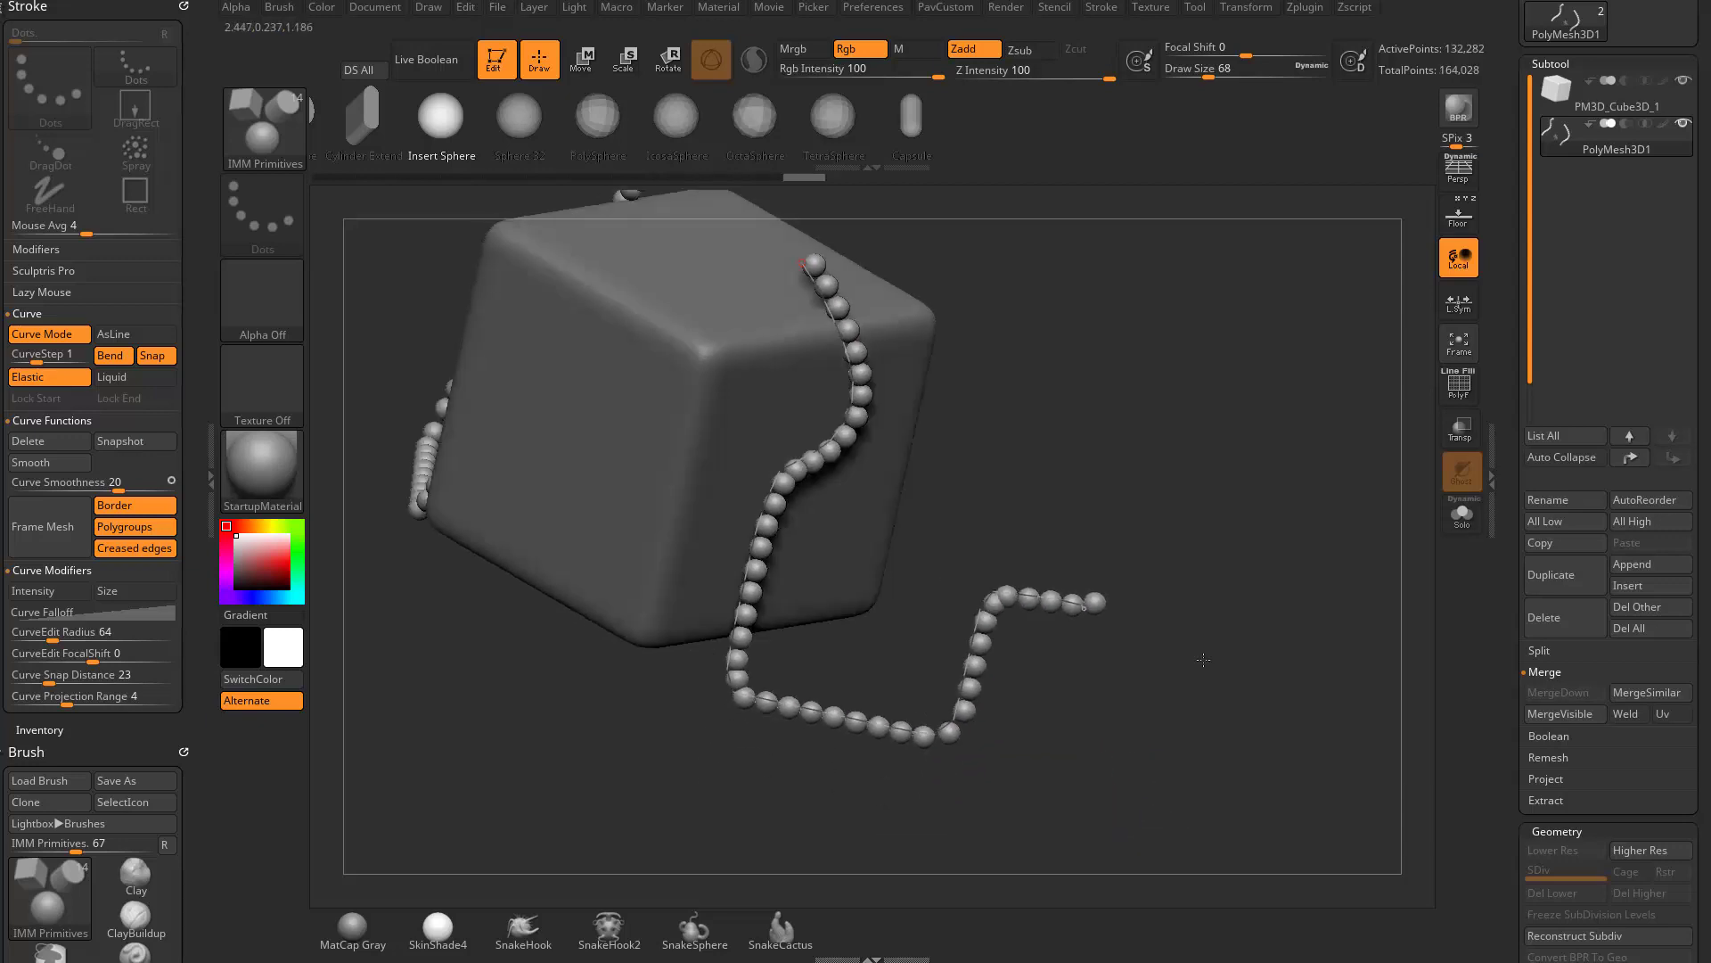
- Try Liquid in place of Elastic, and reshape the curve so its free end stops just below the cube
{"action": "left_click", "coordinate": [154, 384]}
{"action": "mouse_move", "coordinate": [1177, 594]}
{"action": "left_mouse_down", "text": "alt"}
{"action": "mouse_move", "coordinate": [1142, 555]}
{"action": "mouse_move", "coordinate": [1074, 571]}
{"action": "mouse_move", "coordinate": [1181, 612]}
{"action": "mouse_move", "coordinate": [1265, 592]}
{"action": "mouse_move", "coordinate": [1114, 508]}
{"action": "mouse_move", "coordinate": [1070, 432]}
{"action": "mouse_move", "coordinate": [1336, 466]}
{"action": "mouse_move", "coordinate": [1275, 393]}
{"action": "mouse_move", "coordinate": [1061, 370]}
{"action": "mouse_move", "coordinate": [1185, 333]}
{"action": "mouse_move", "coordinate": [1059, 364]}
{"action": "mouse_move", "coordinate": [1188, 401]}
{"action": "left_mouse_up", "text": "alt"}
{"action": "mouse_move", "coordinate": [1297, 434]}
{"action": "left_mouse_down", "text": "alt"}
{"action": "mouse_move", "coordinate": [1228, 488]}
{"action": "mouse_move", "coordinate": [1079, 446]}
{"action": "mouse_move", "coordinate": [1097, 513]}
{"action": "mouse_move", "coordinate": [1213, 614]}
{"action": "mouse_move", "coordinate": [1025, 571]}
{"action": "mouse_move", "coordinate": [918, 687]}
{"action": "mouse_move", "coordinate": [799, 681]}
{"action": "left_mouse_up", "text": "alt"}
{"action": "left_click_drag", "start_coordinate": [1193, 603], "coordinate": [1118, 510]}
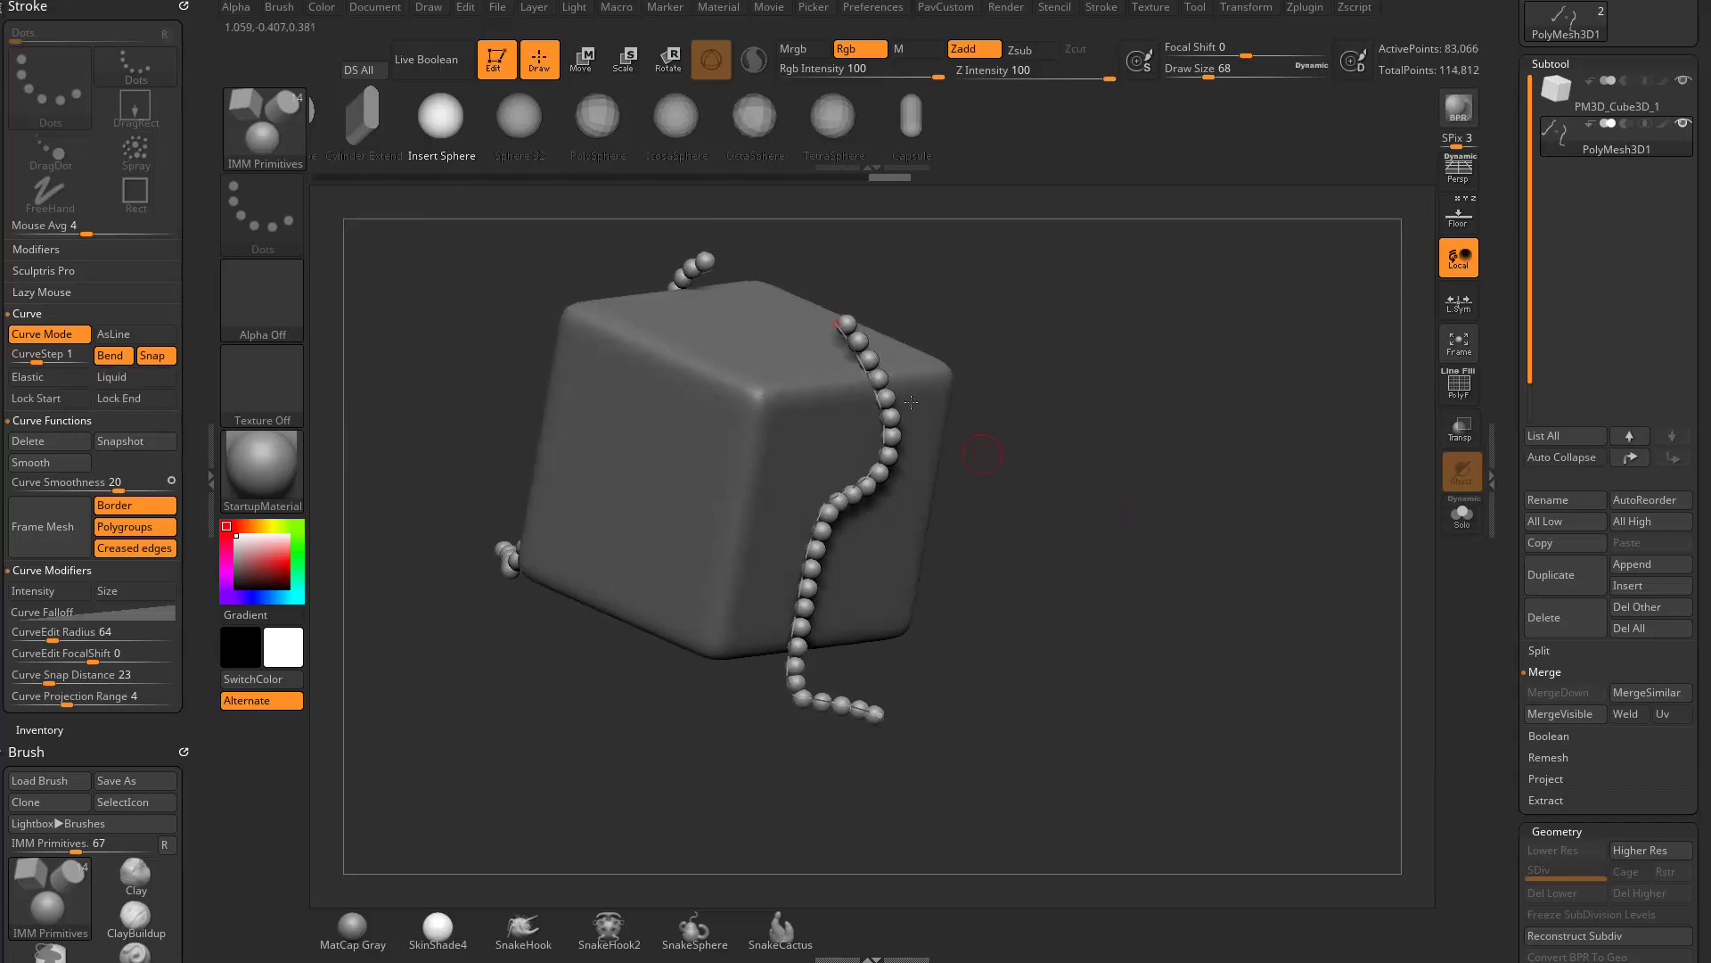
- Draw a short curve of spheres across the cube's near vertical edge, and undo back to the long editable curve
{"action": "mouse_move", "coordinate": [983, 455]}
{"action": "left_mouse_down"}
{"action": "mouse_move", "coordinate": [944, 508]}
{"action": "mouse_move", "coordinate": [1071, 542]}
{"action": "mouse_move", "coordinate": [1088, 487]}
{"action": "left_mouse_up"}
{"action": "left_click_drag", "start_coordinate": [771, 419], "coordinate": [723, 513]}
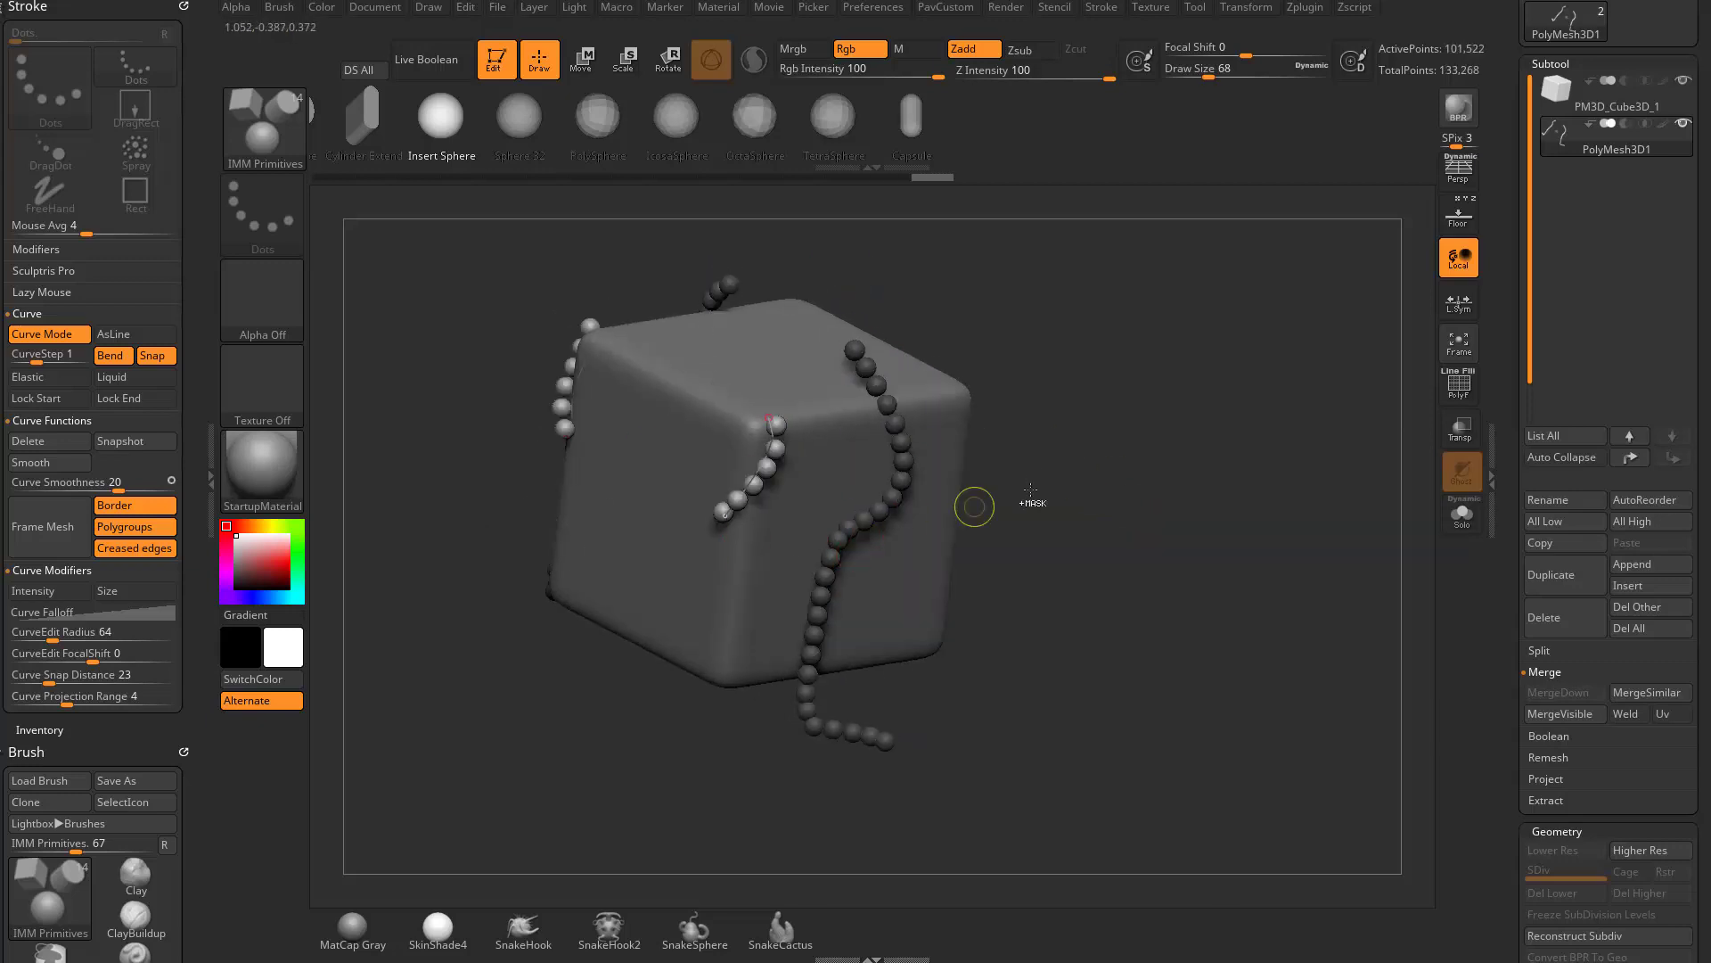
{"action": "key", "text": "ctrl+z"}
{"action": "left_click_drag", "start_coordinate": [1068, 472], "coordinate": [1098, 519]}
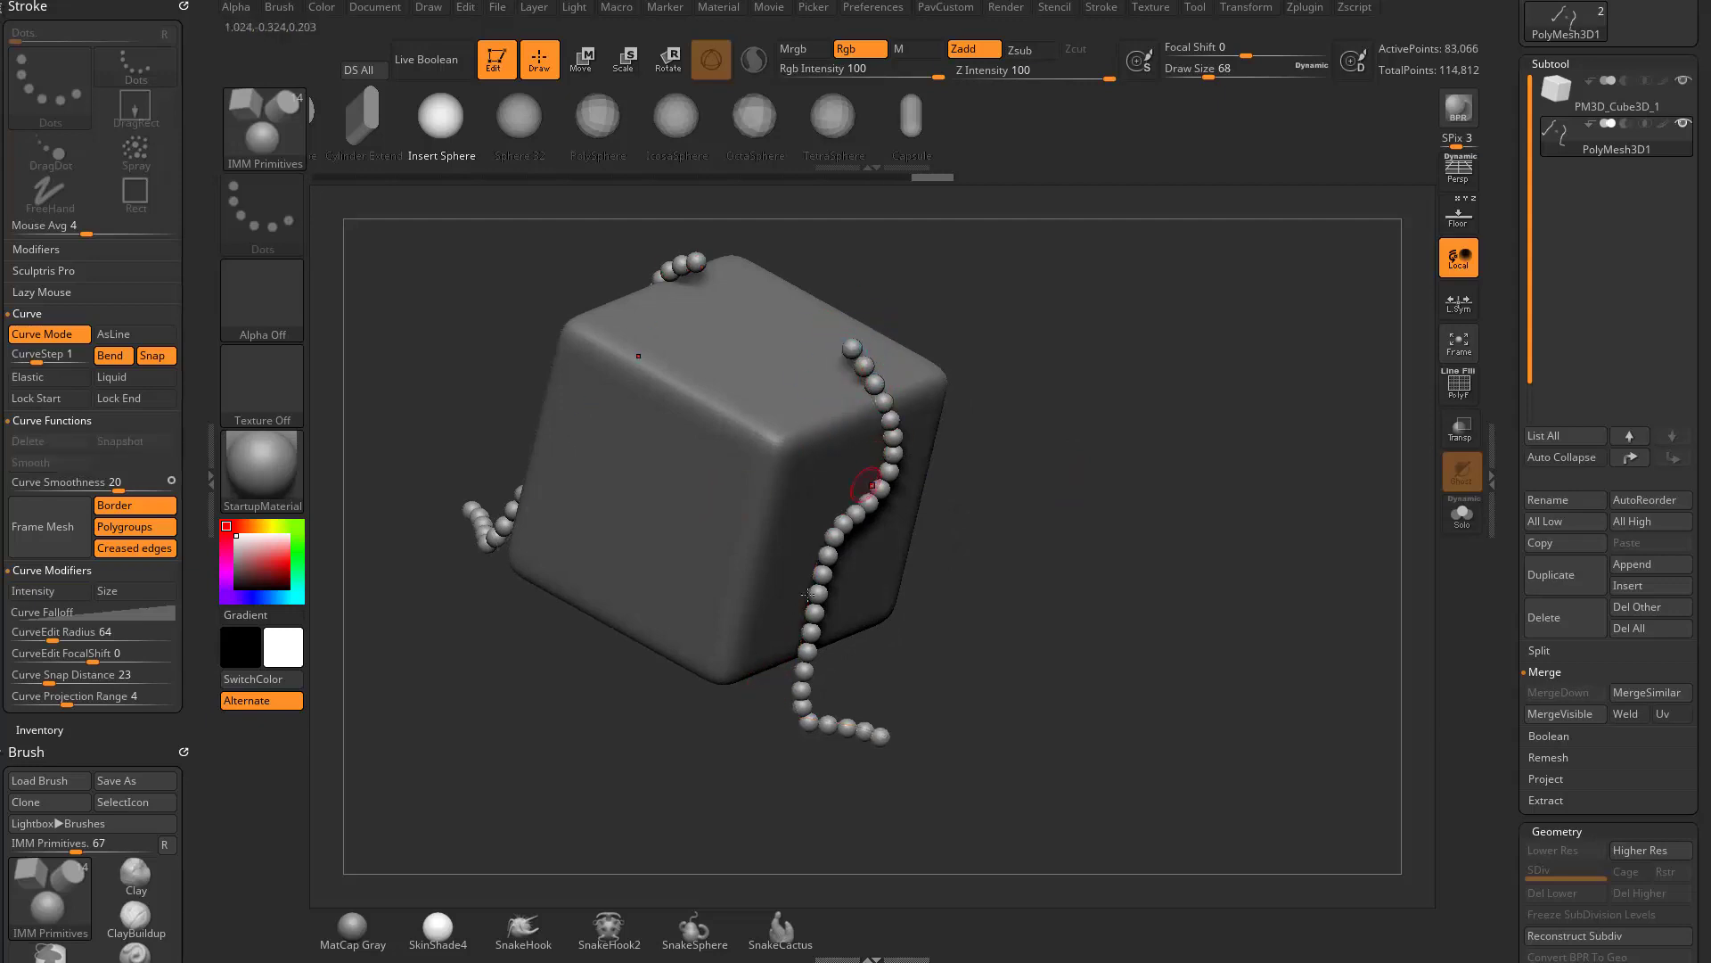
{"action": "key", "text": "ctrl+z"}
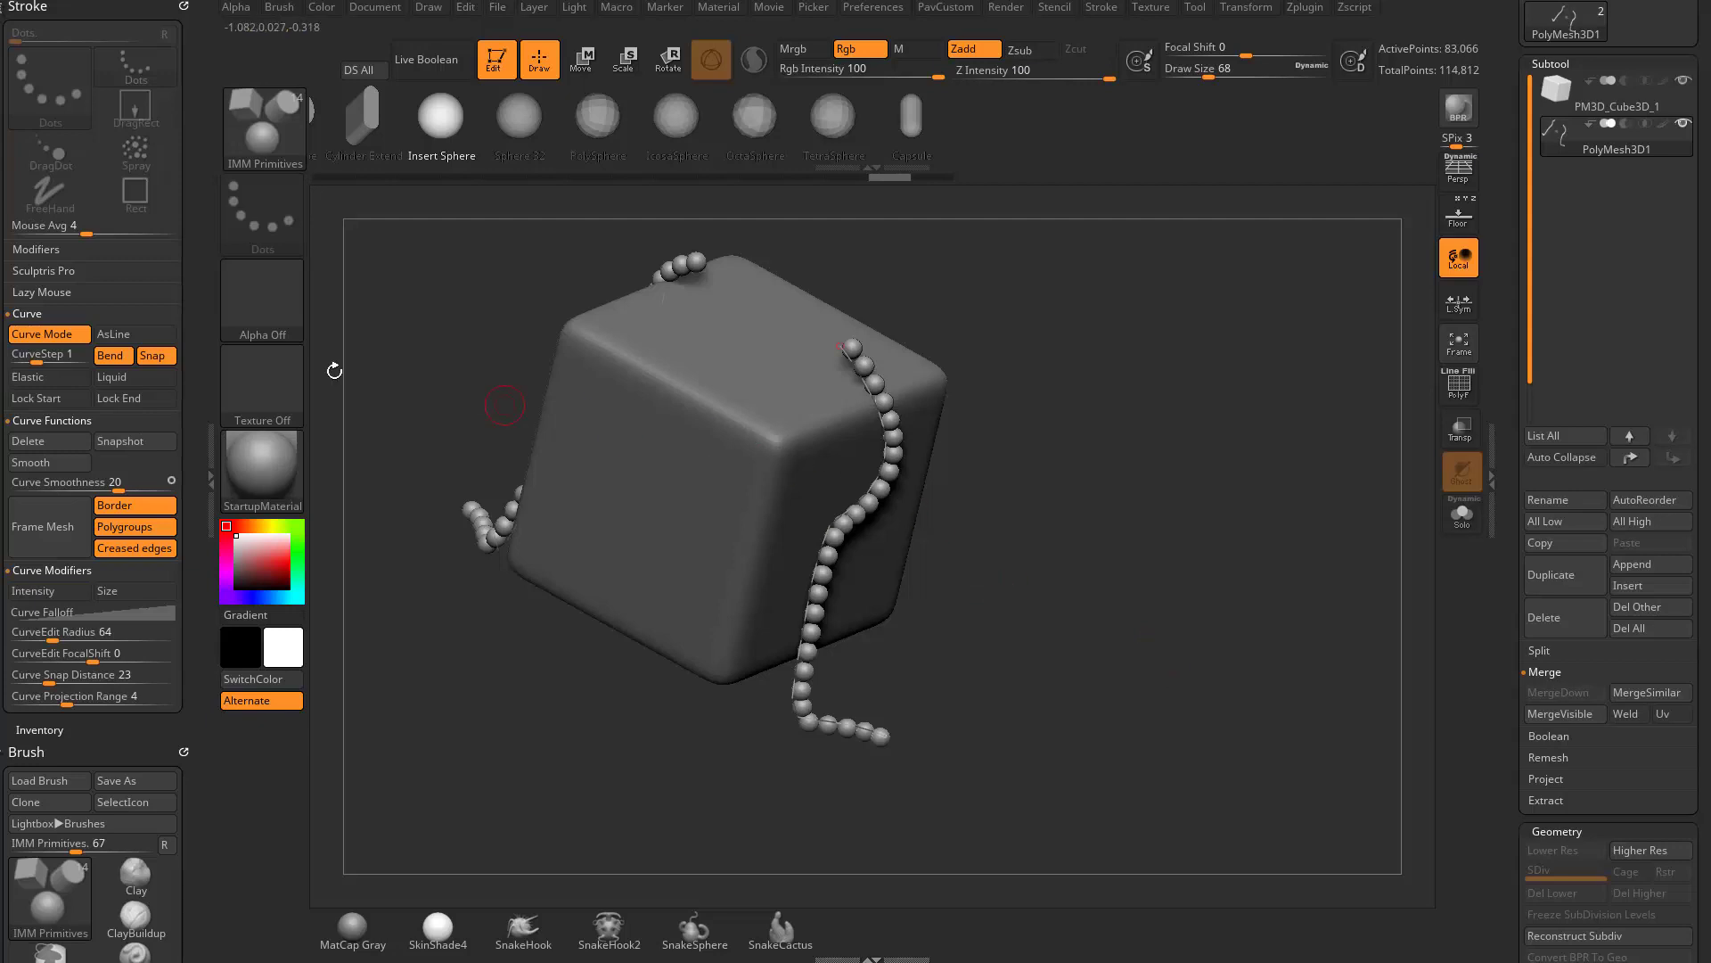
- Delete the guide curve while keeping its spheres, and briefly isolate the star subtool with Solo to inspect them
{"action": "left_click", "coordinate": [38, 443]}
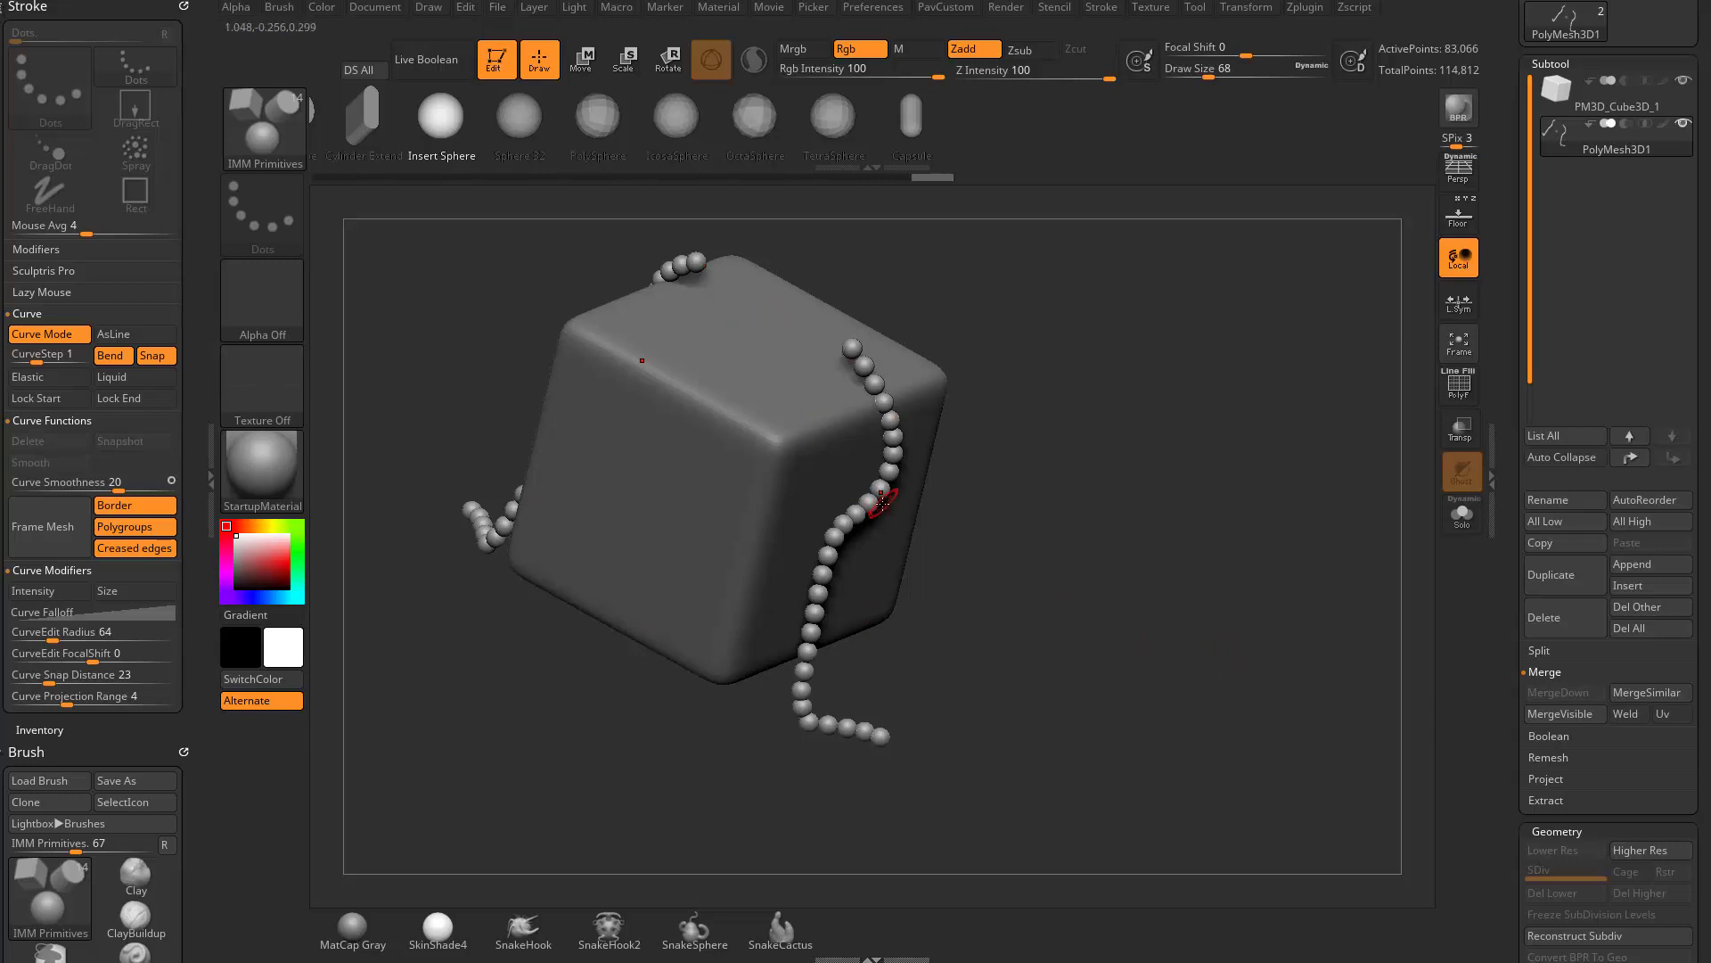
{"action": "left_click", "coordinate": [1462, 514]}
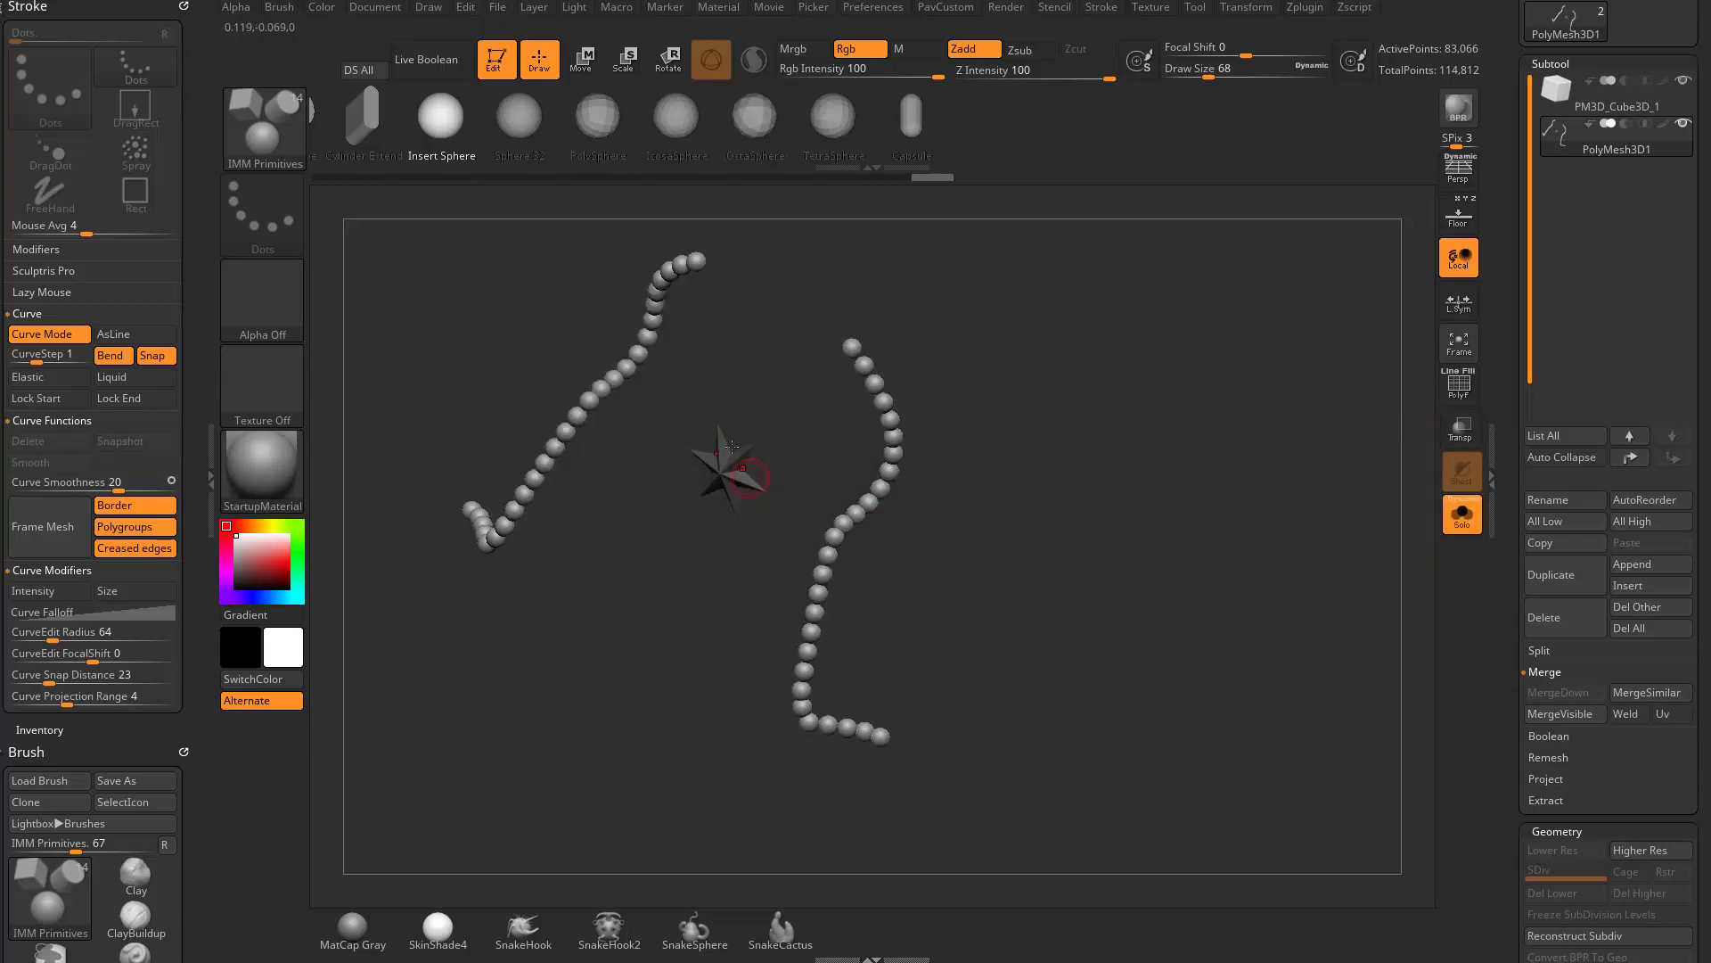
{"action": "left_click", "coordinate": [1463, 515]}
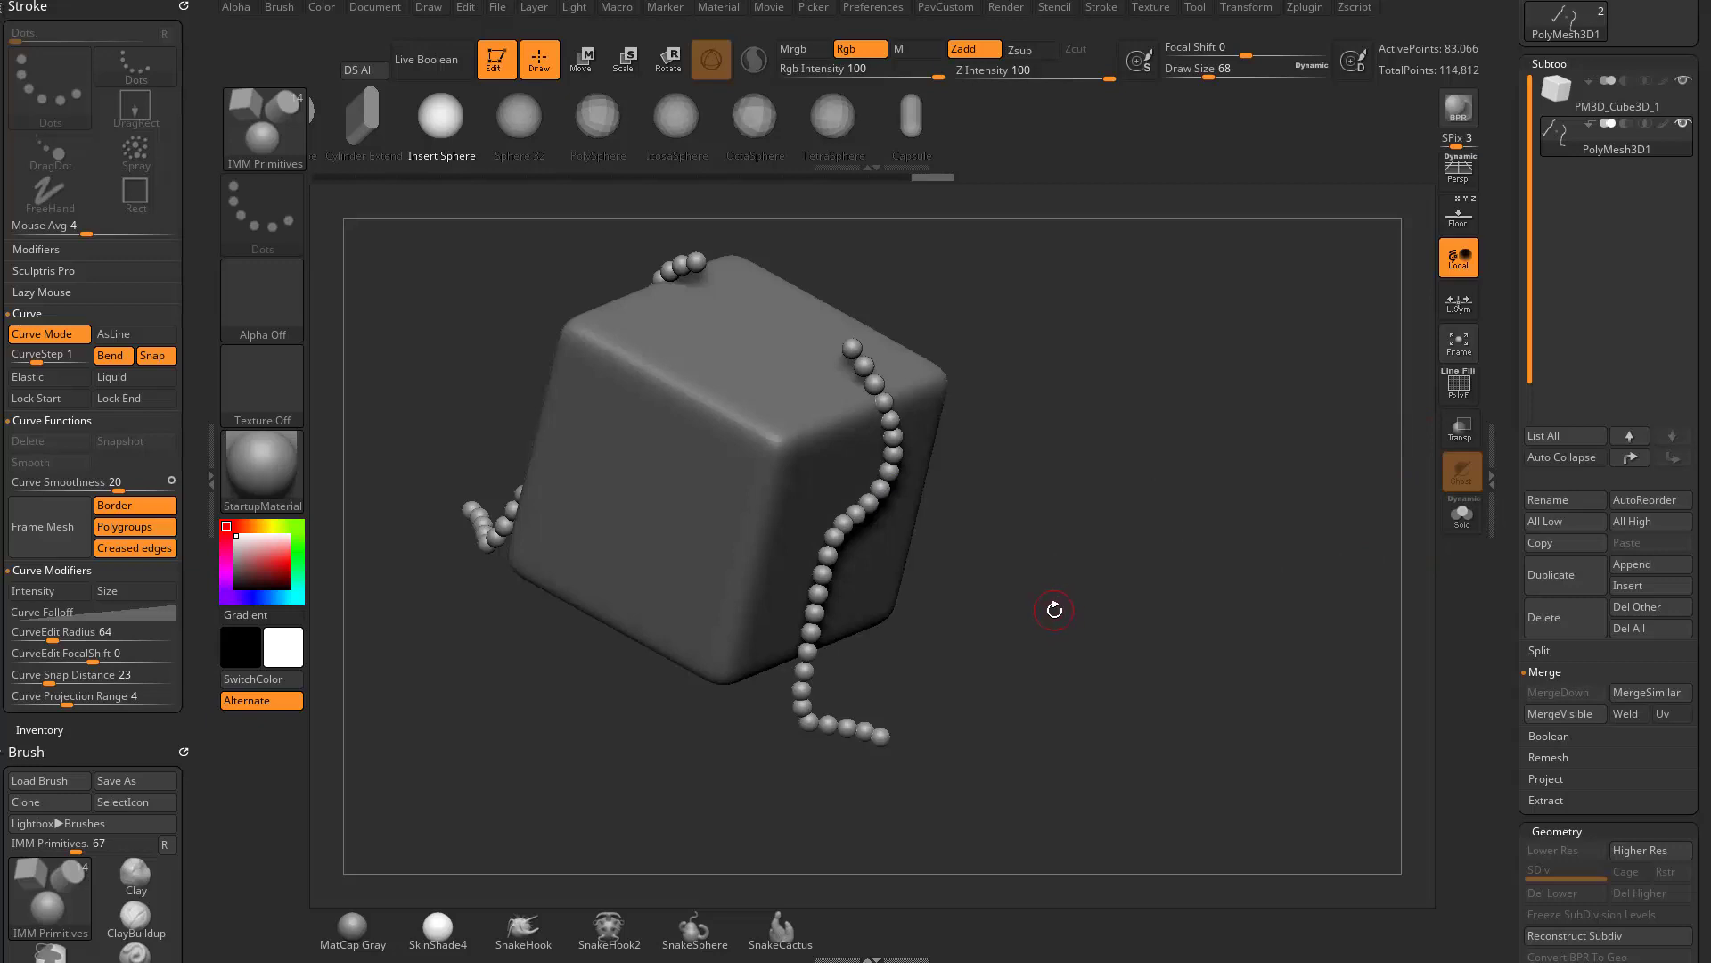
- Isolate the star subtool and separate the star from the sphere chains with Split To Similar Parts
{"action": "left_click", "coordinate": [1462, 513]}
{"action": "left_click", "coordinate": [1540, 650]}
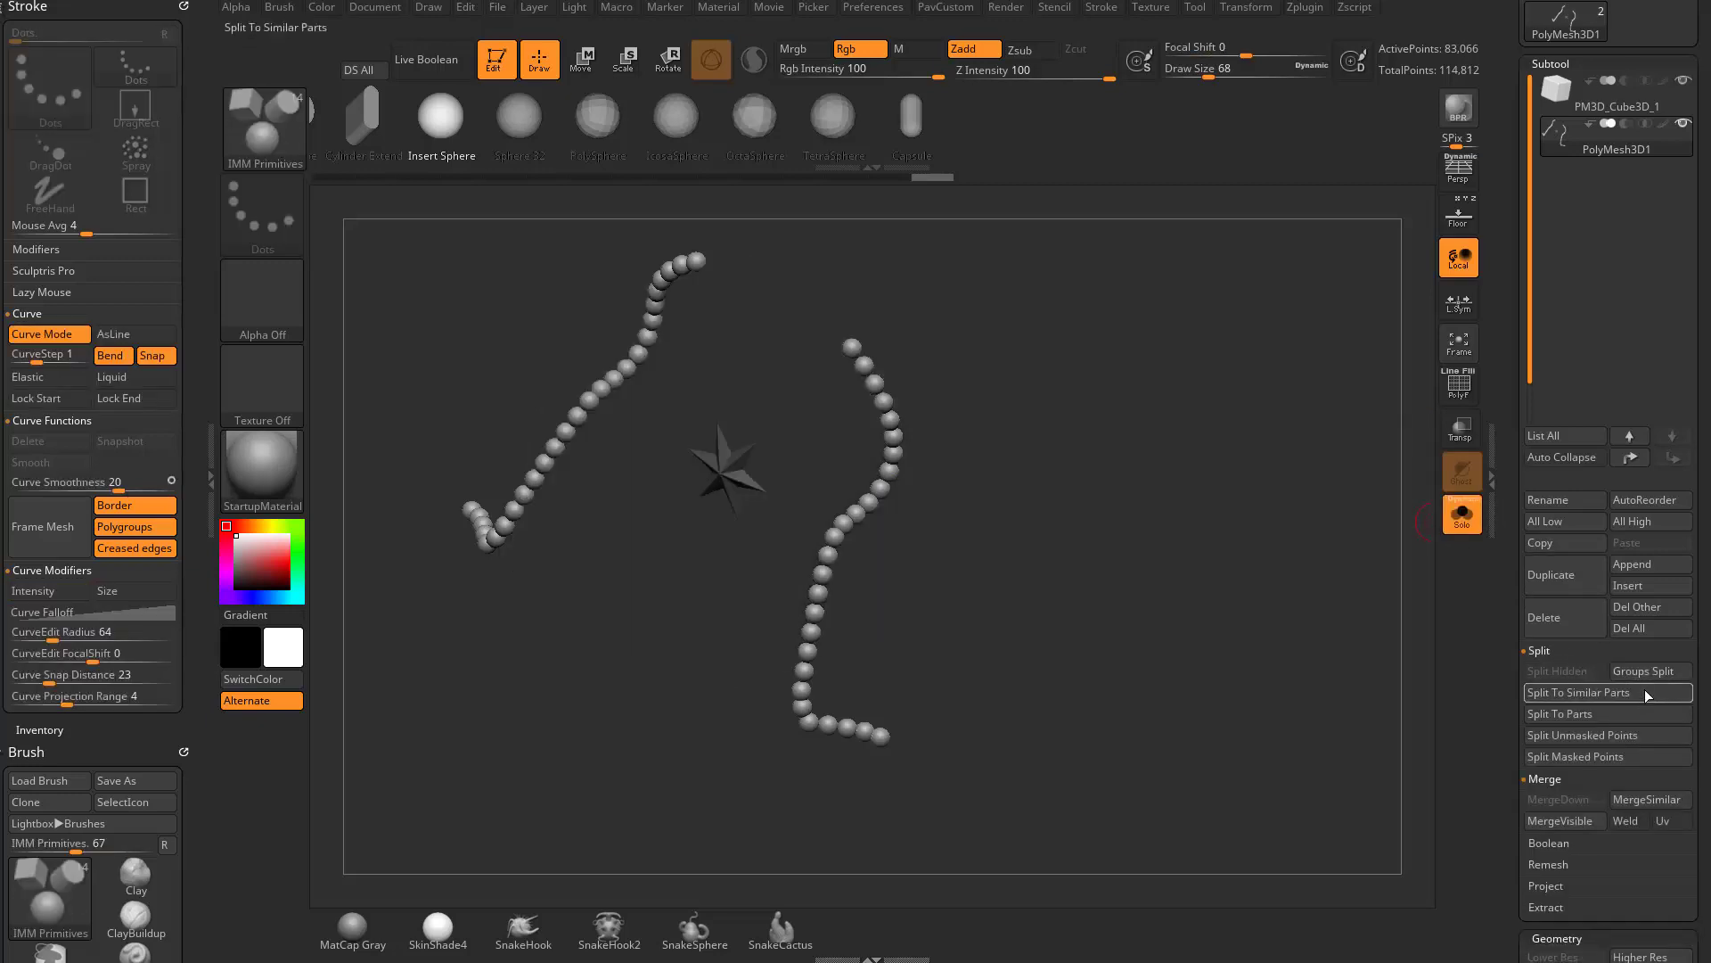
{"action": "left_click", "coordinate": [1586, 698]}
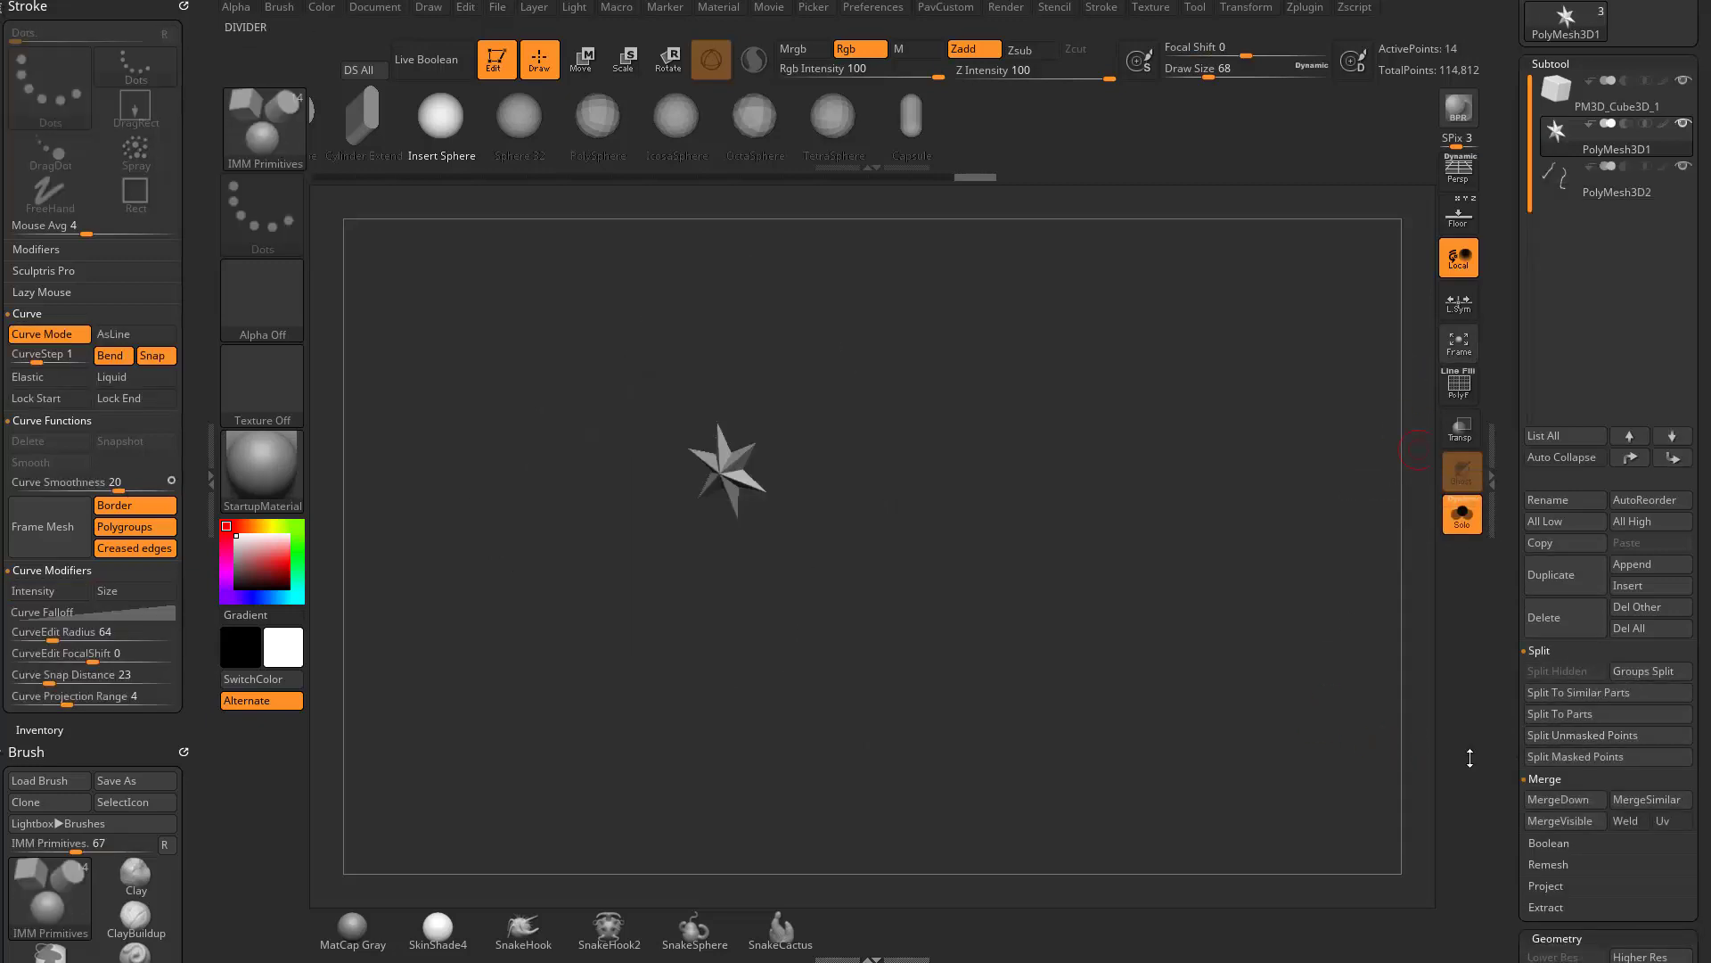
{"action": "left_click", "coordinate": [1609, 170]}
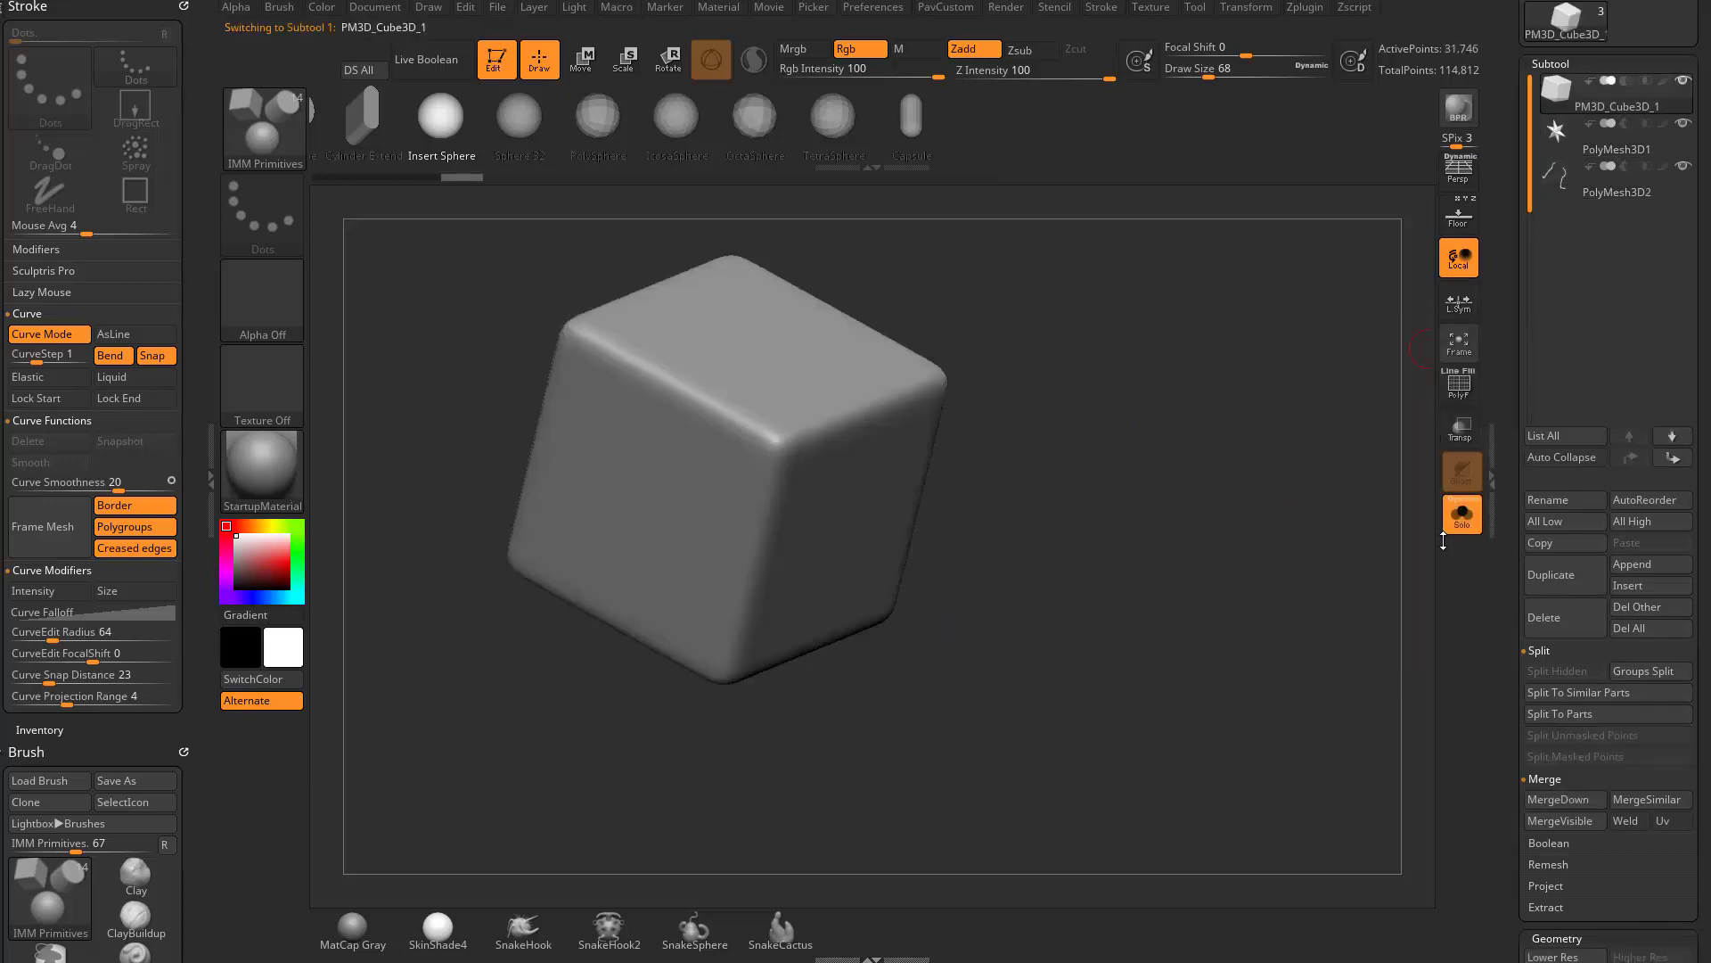
- Roll the cube subtool's undo history back to its earliest state, with sharp unsubdivided edges
{"action": "left_click_drag", "start_coordinate": [1403, 261], "coordinate": [917, 372]}
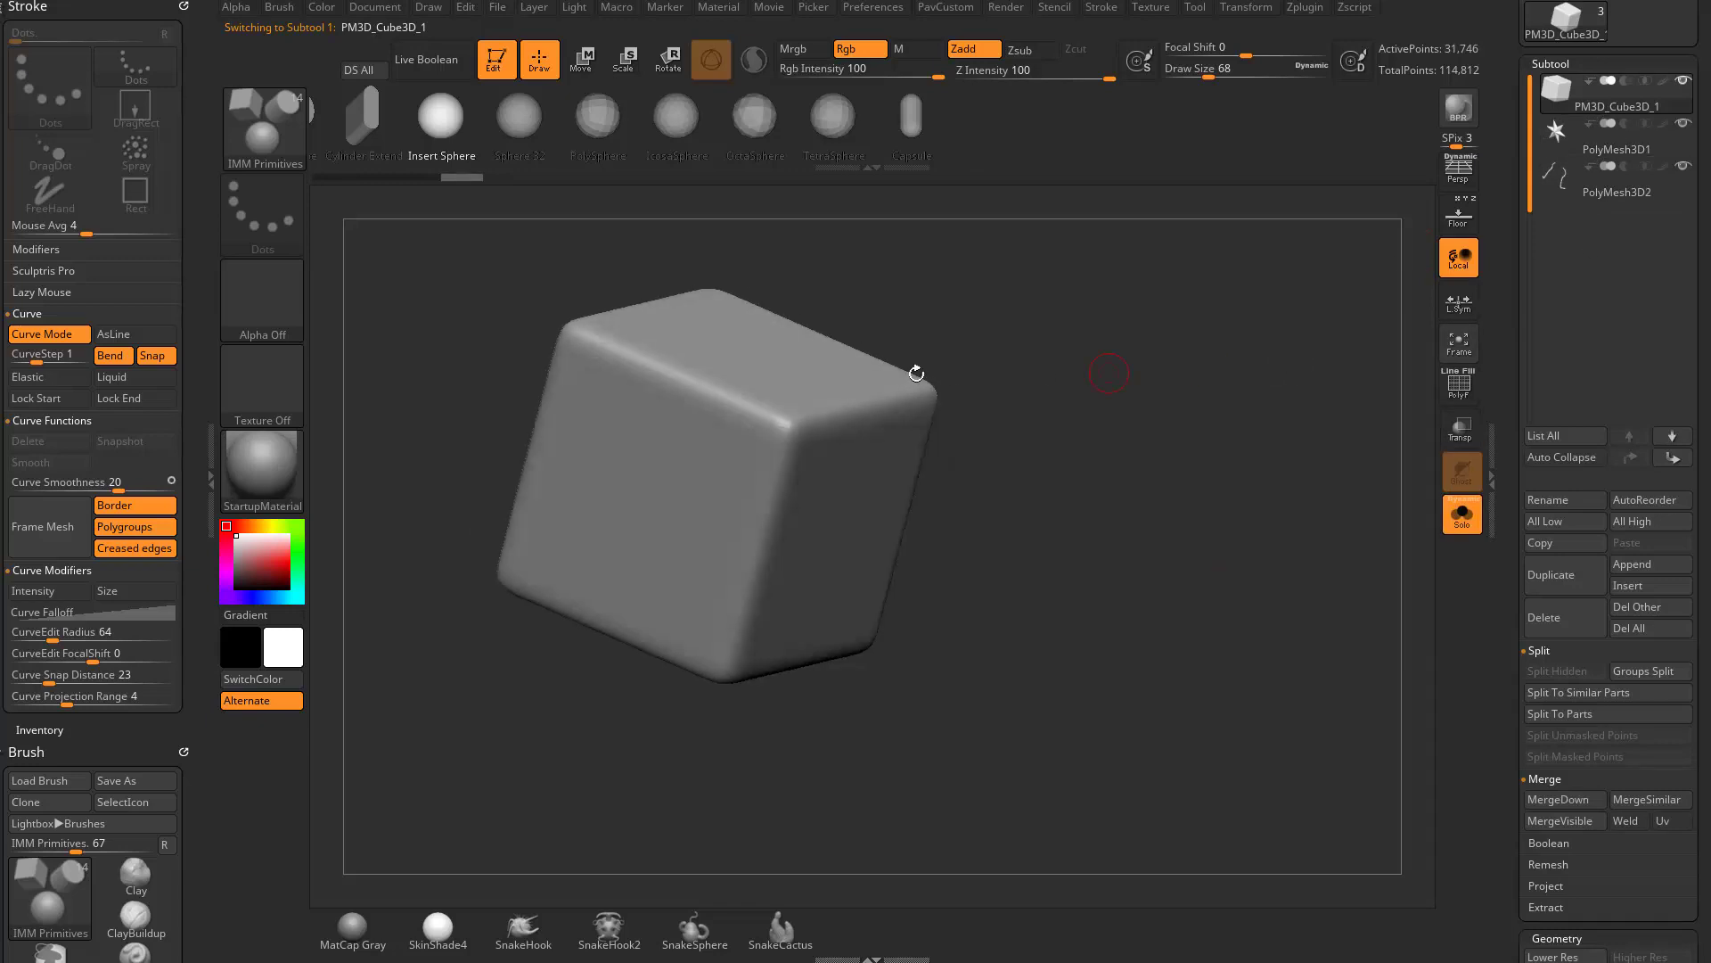
{"action": "scroll", "coordinate": [1508, 403], "scroll_direction": "down", "scroll_amount": 7}
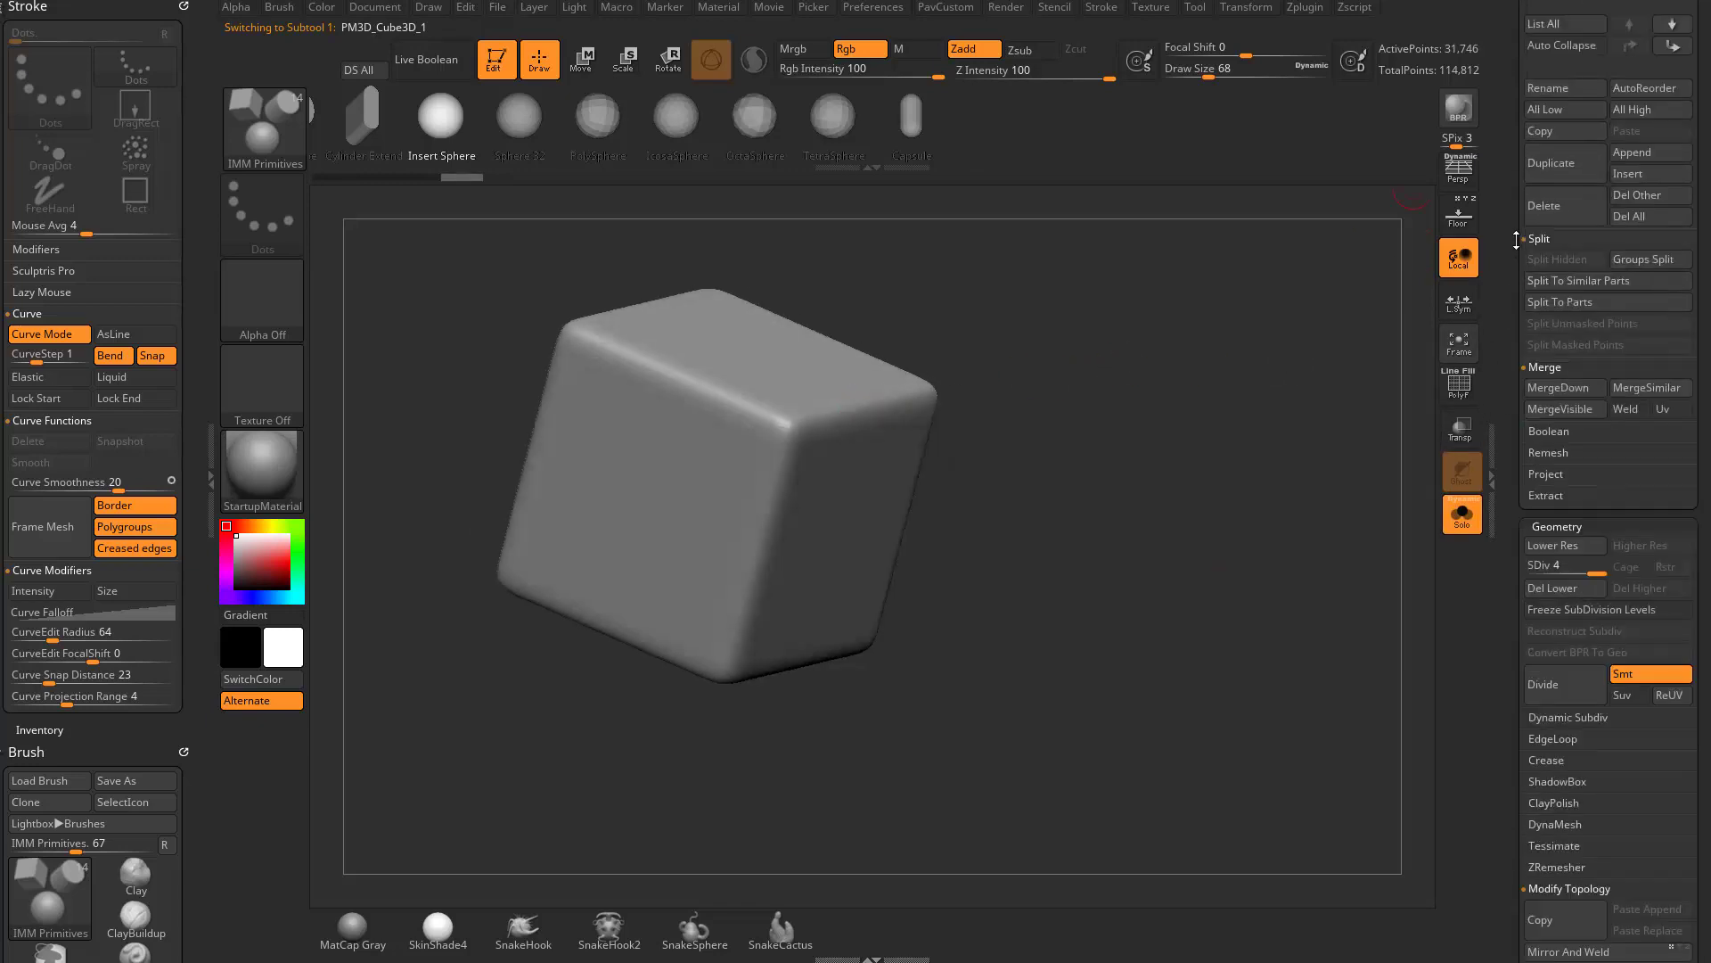
{"action": "left_click_drag", "start_coordinate": [457, 177], "coordinate": [313, 175]}
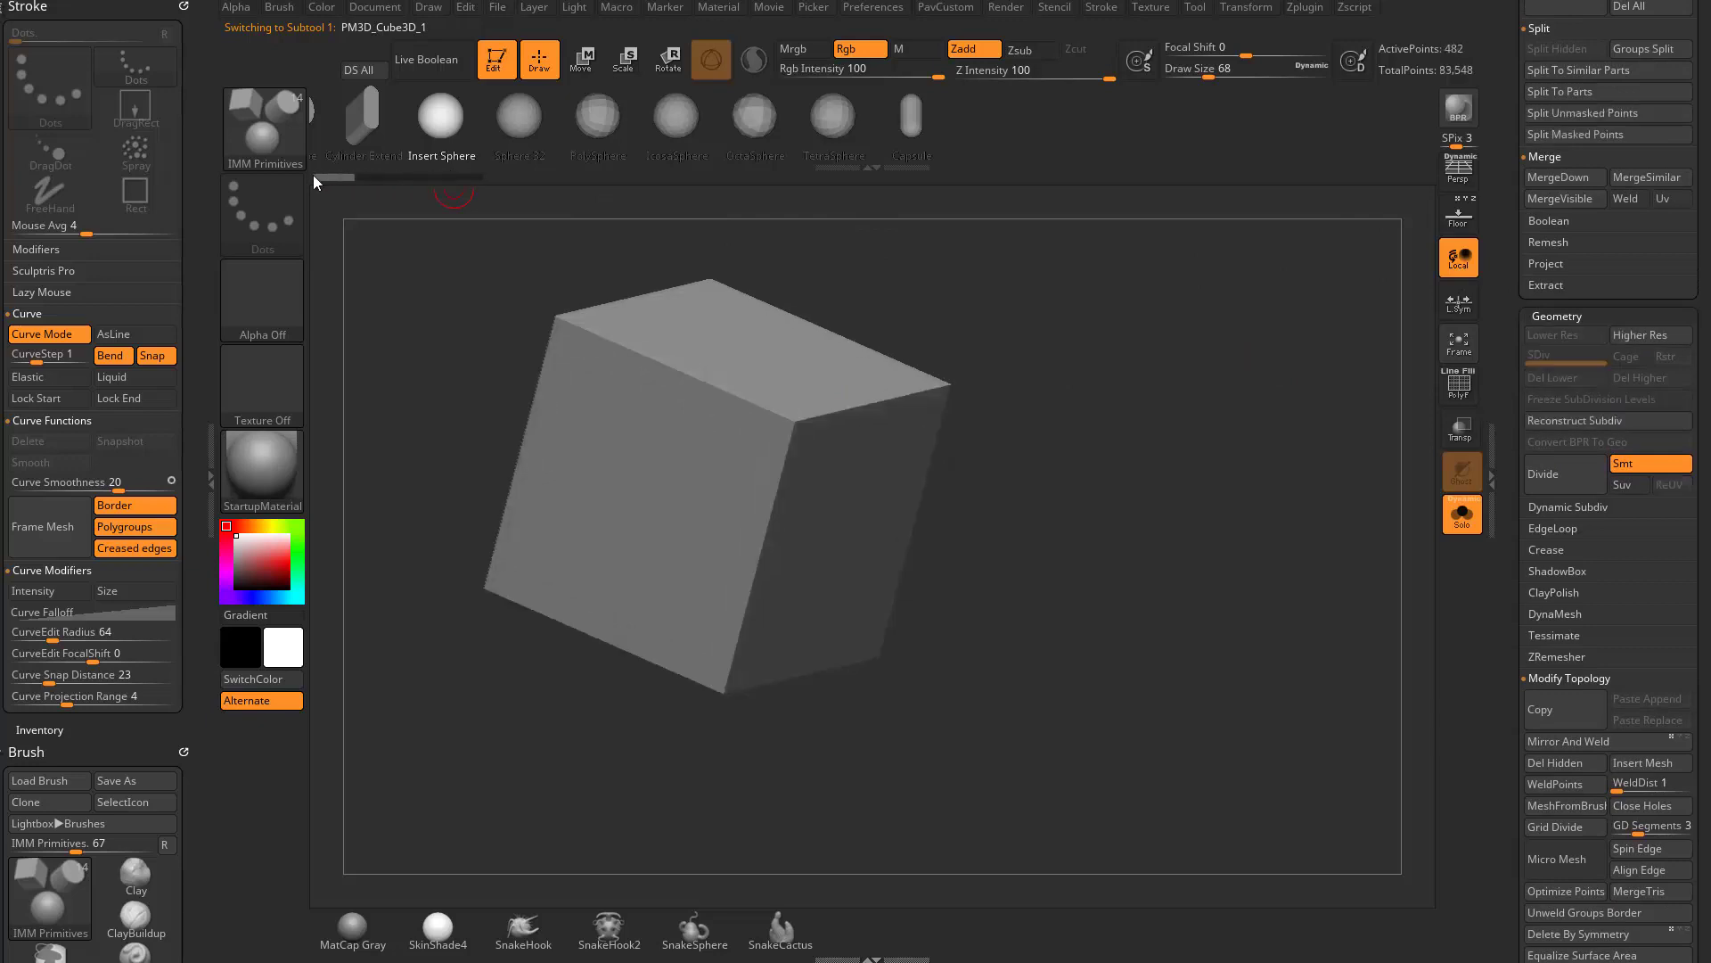
- Delete the star subtool and the split-off sphere-chain subtool, leaving only the cube
{"action": "scroll", "coordinate": [1484, 579], "scroll_direction": "up", "scroll_amount": 7}
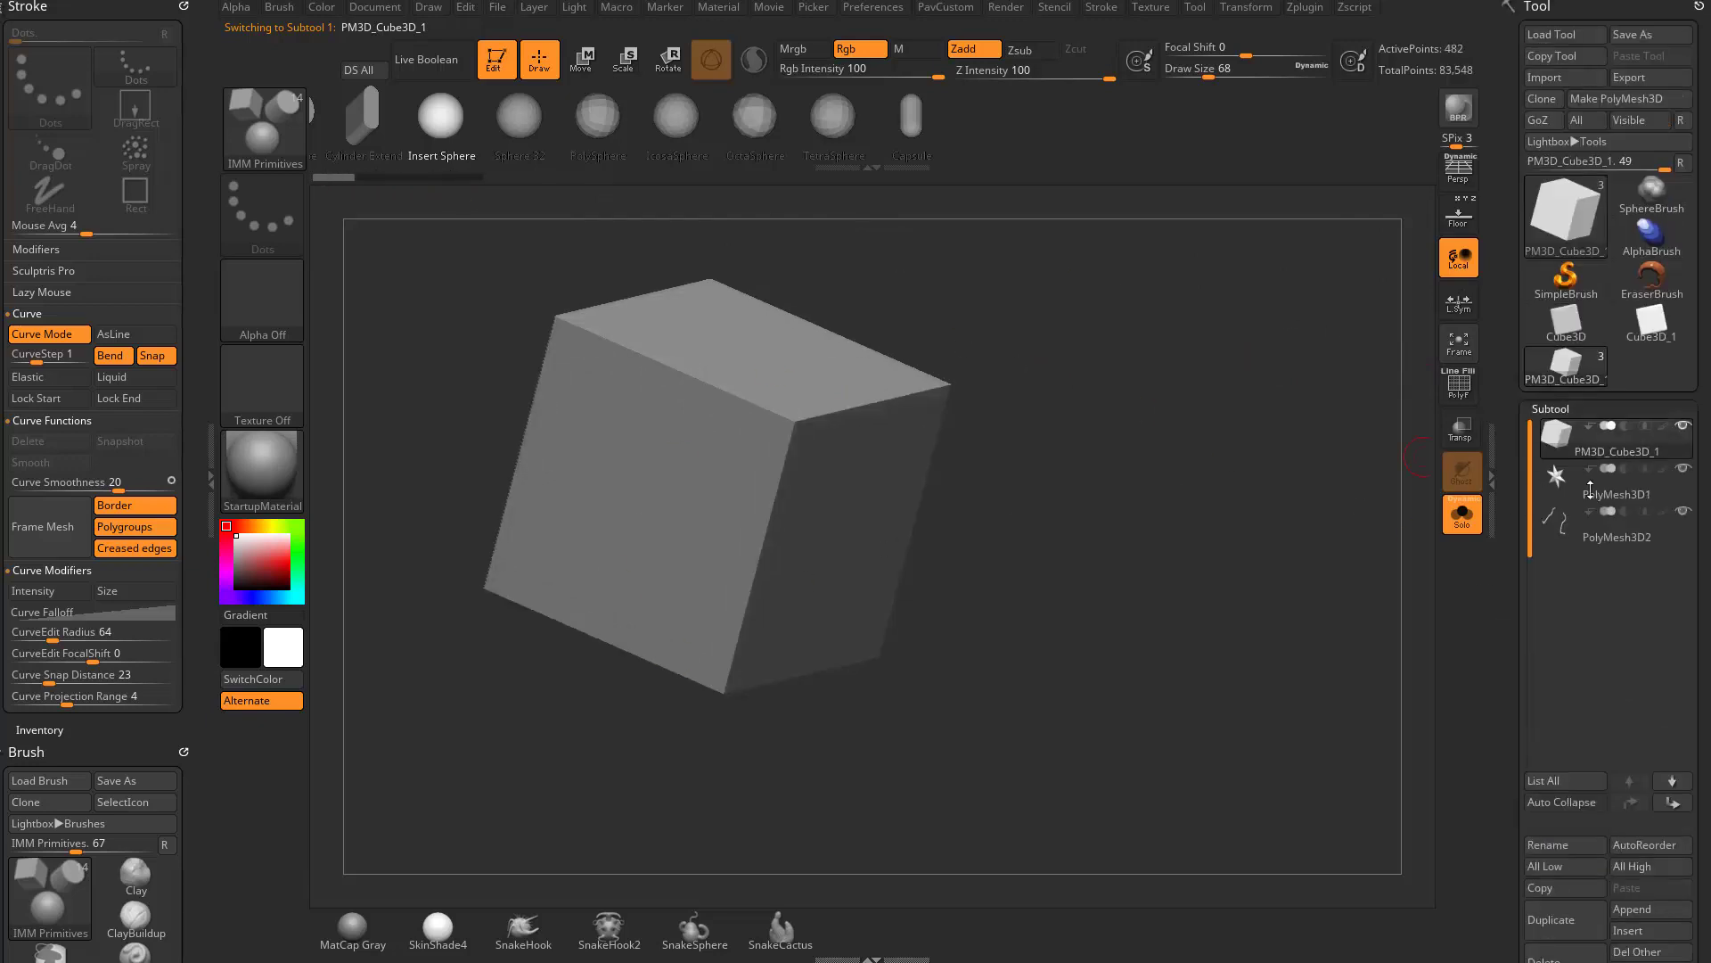
{"action": "left_click", "coordinate": [1591, 489]}
{"action": "scroll", "coordinate": [1532, 662], "scroll_direction": "down", "scroll_amount": 3}
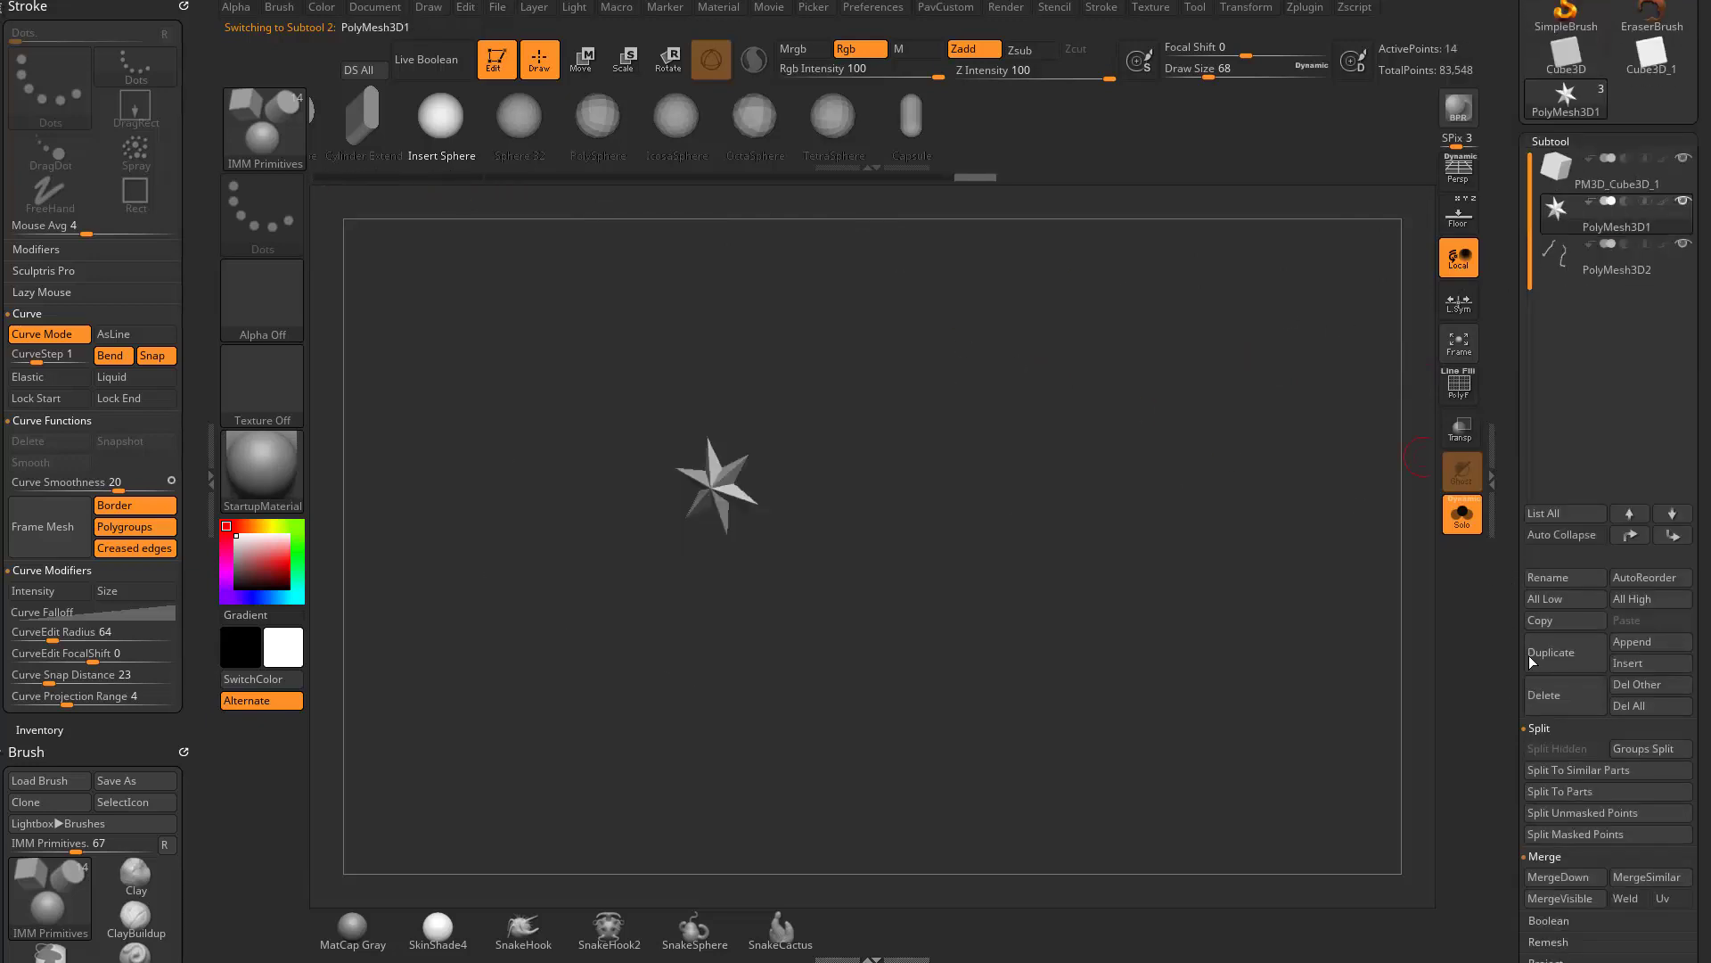
{"action": "left_click", "coordinate": [1562, 697]}
{"action": "left_click", "coordinate": [1551, 733]}
{"action": "left_click", "coordinate": [1568, 699]}
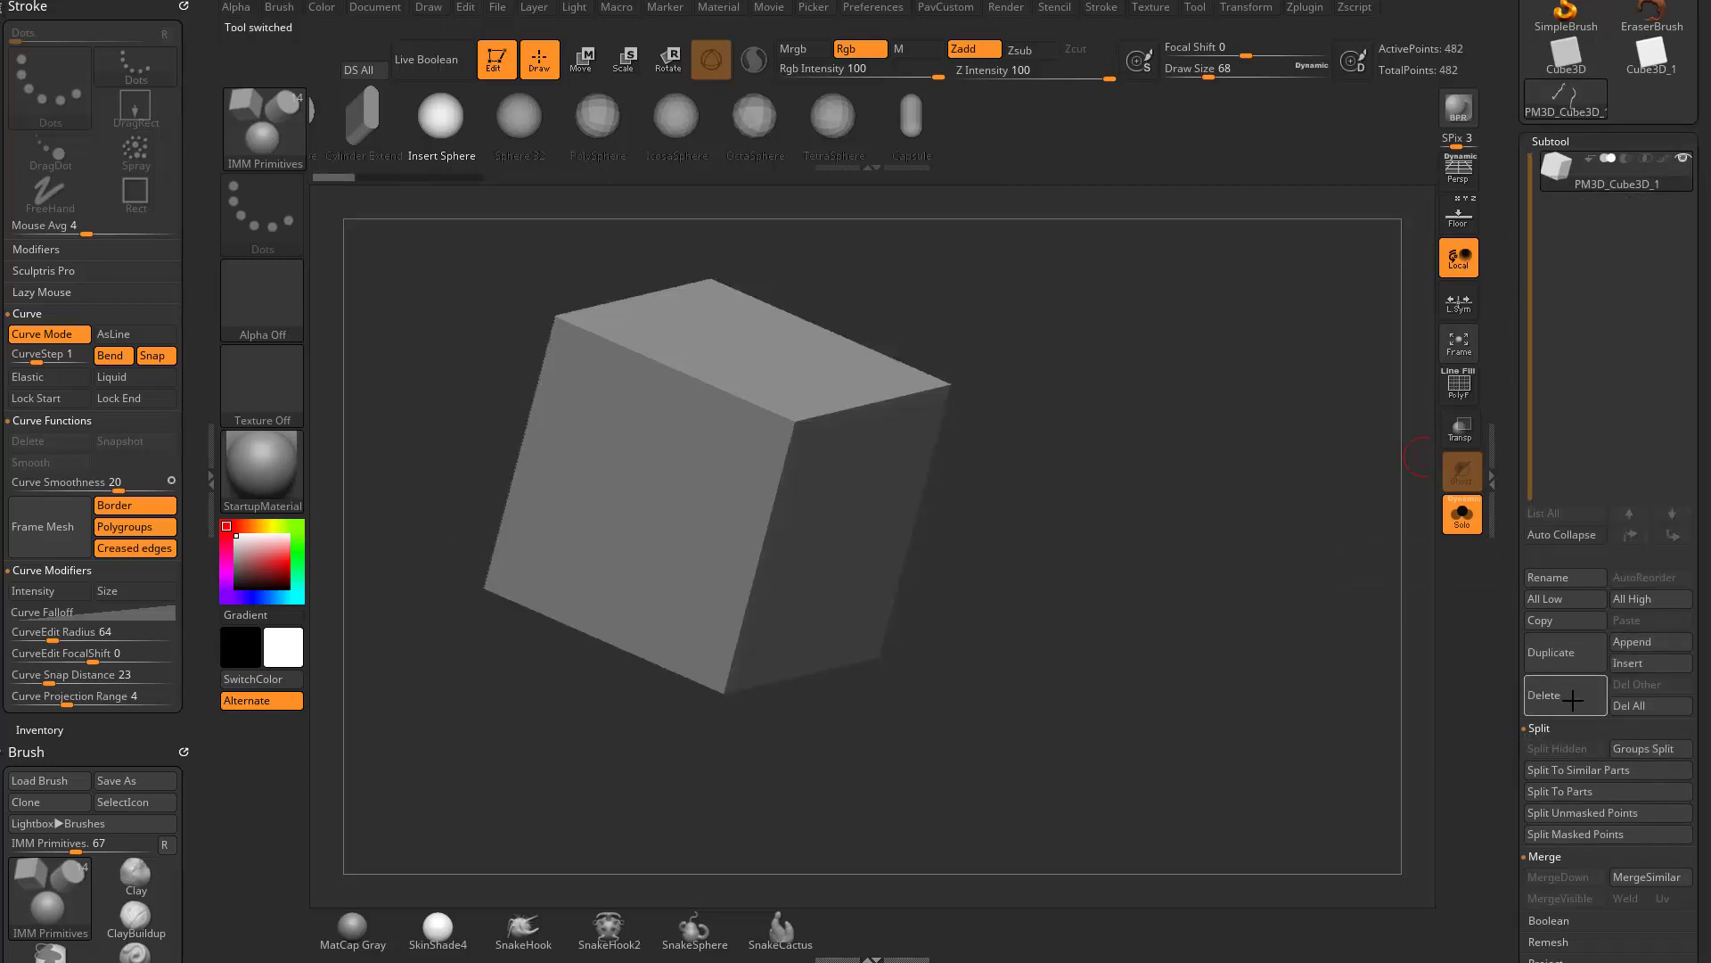
- Draw a curved chain of spheres from the cube's side face out into empty space, checking it with and without polyframe display
{"action": "left_click_drag", "start_coordinate": [1162, 352], "coordinate": [1298, 472]}
{"action": "left_click", "coordinate": [1454, 384]}
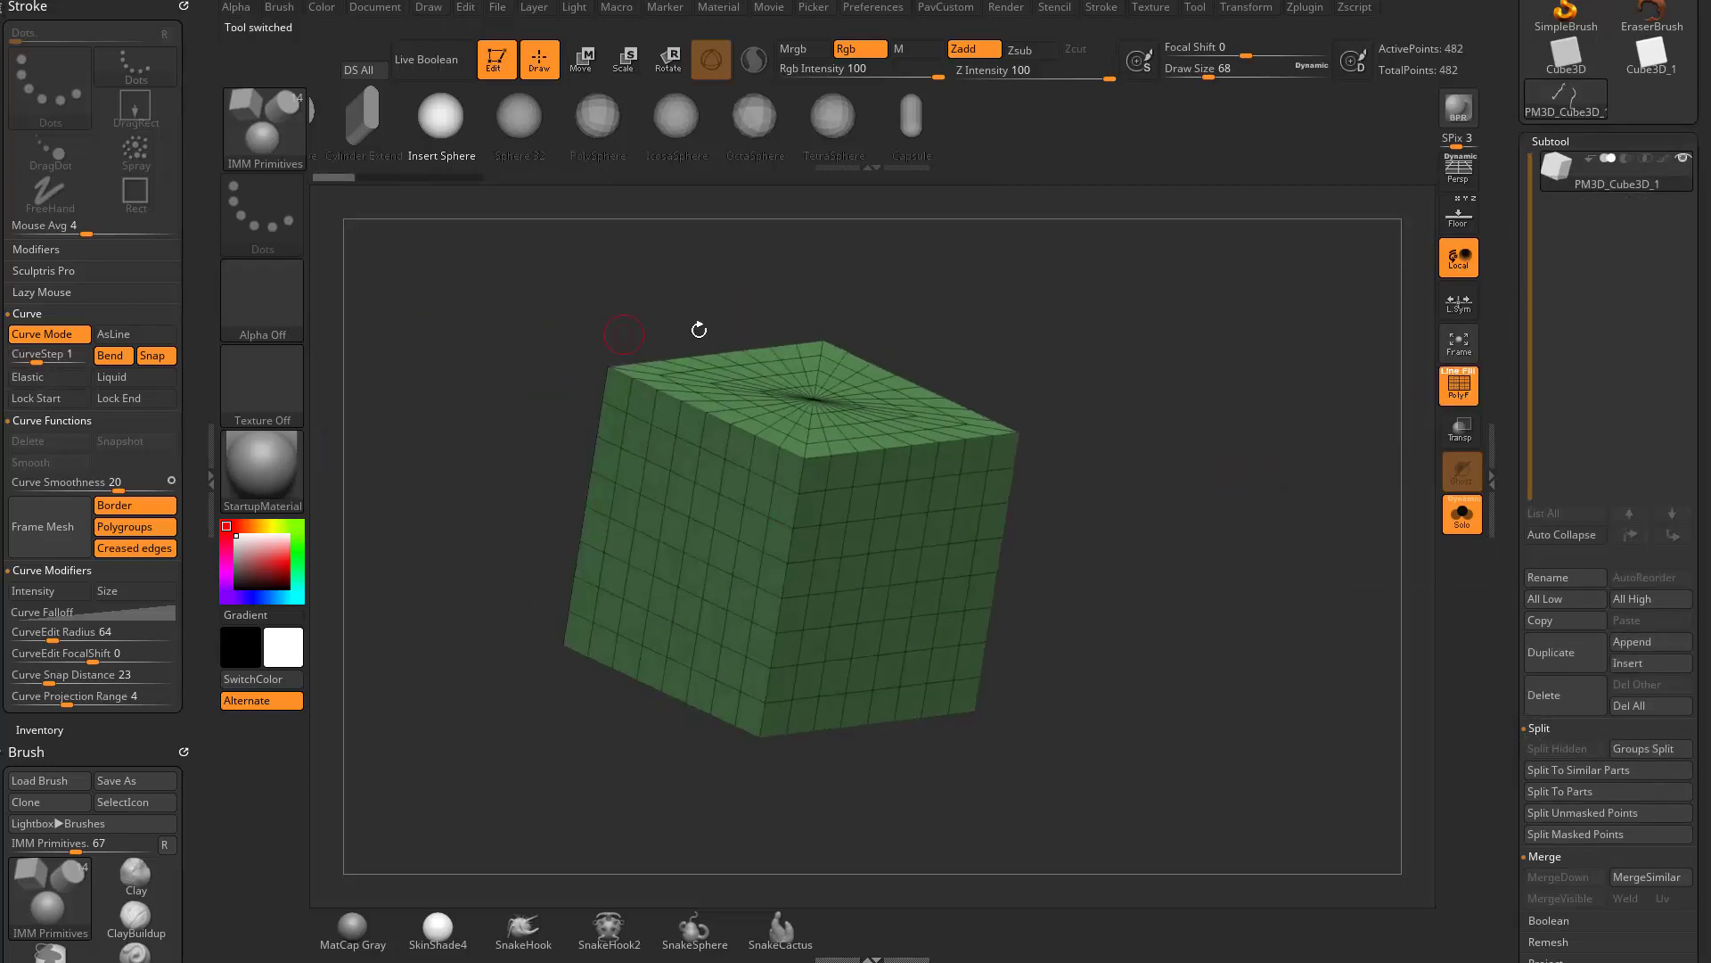
{"action": "left_click_drag", "start_coordinate": [699, 330], "coordinate": [629, 321], "text": "alt"}
{"action": "left_click_drag", "start_coordinate": [922, 496], "coordinate": [1086, 352]}
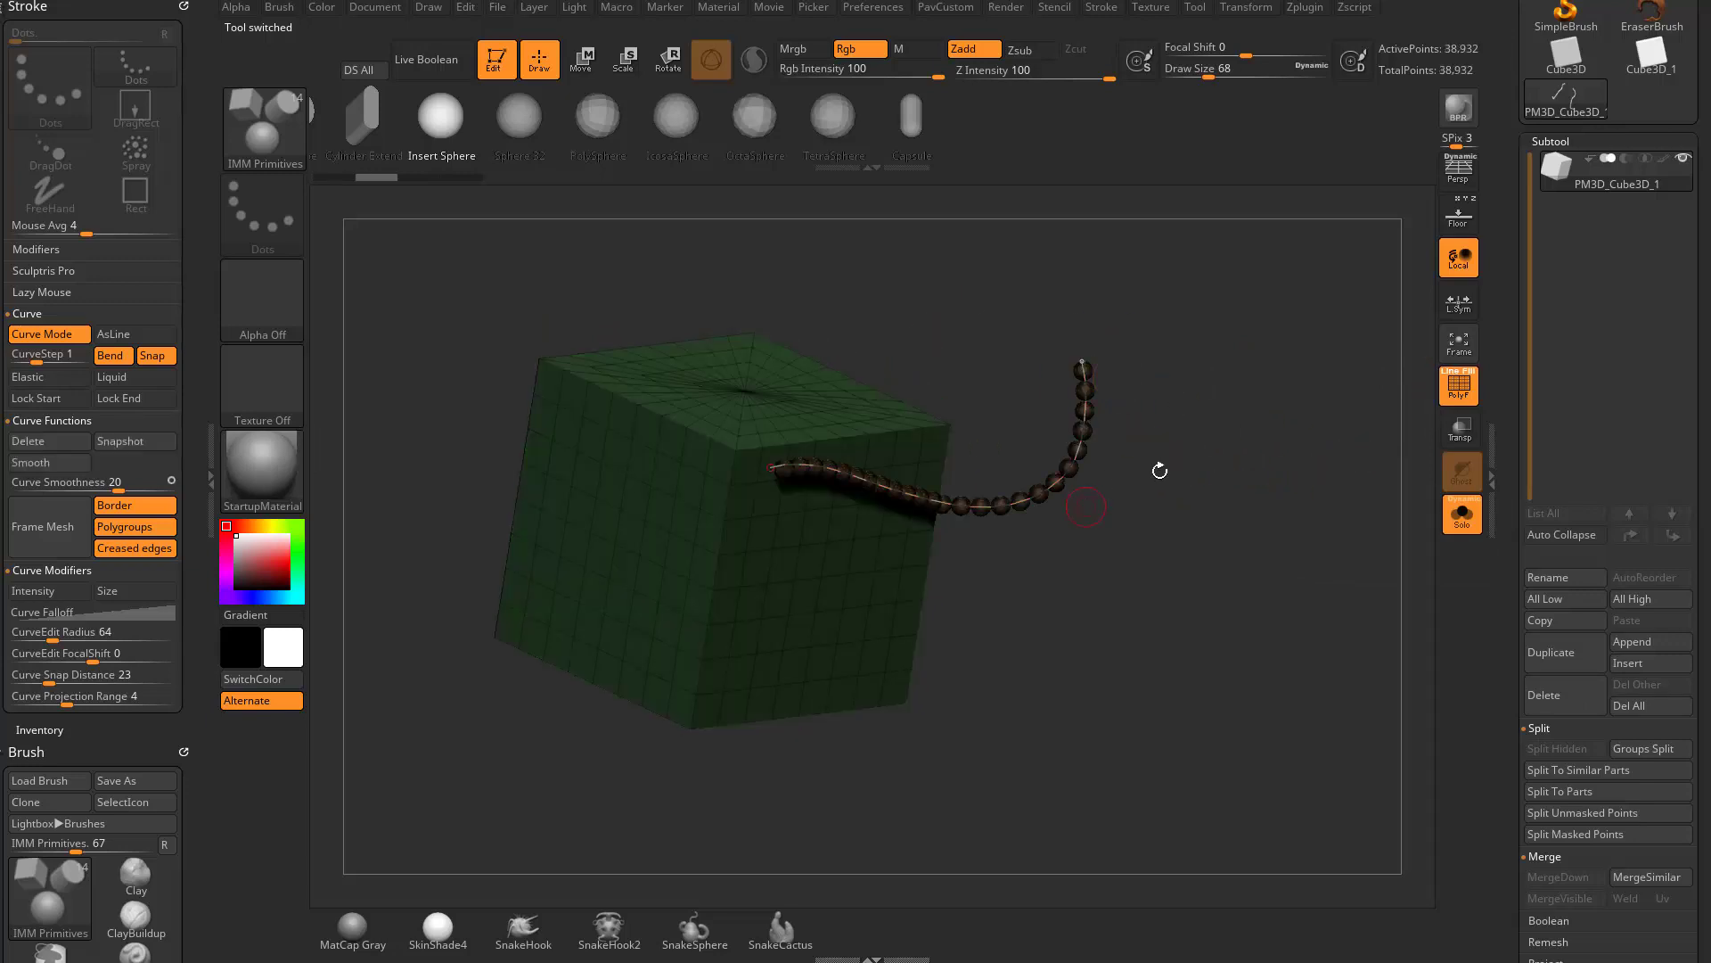
{"action": "left_click_drag", "start_coordinate": [1160, 471], "coordinate": [1284, 510], "text": "alt"}
{"action": "left_click", "coordinate": [1459, 385]}
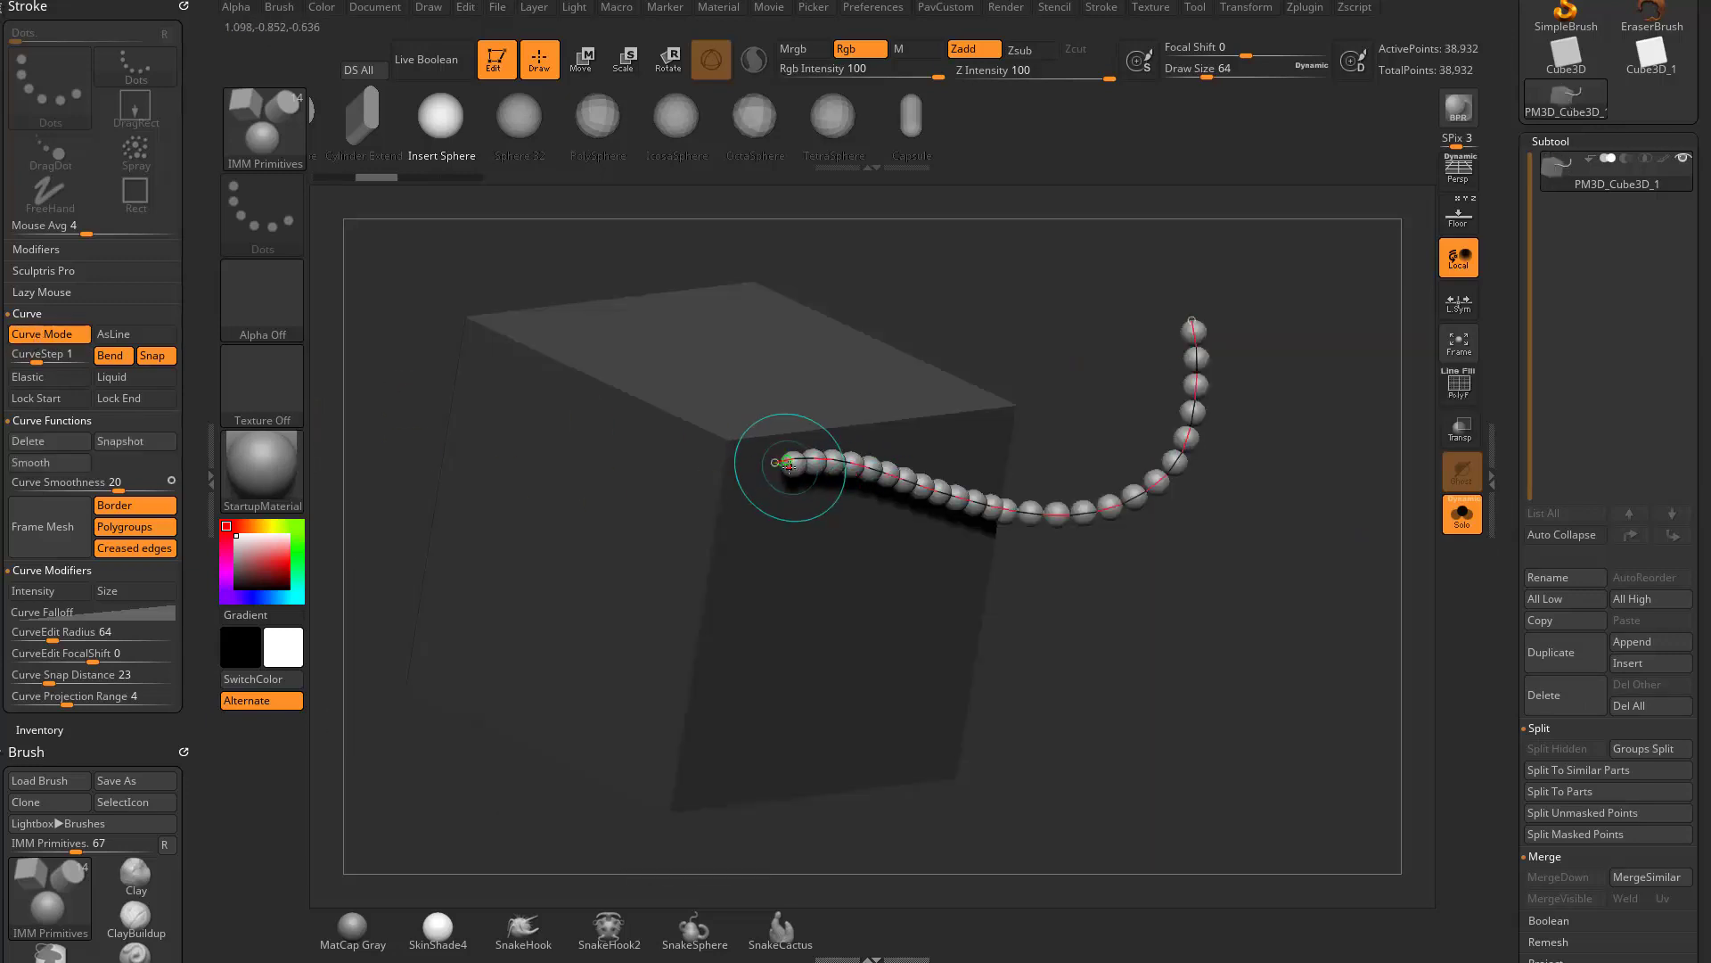
{"action": "left_click_drag", "start_coordinate": [1339, 571], "coordinate": [1250, 505]}
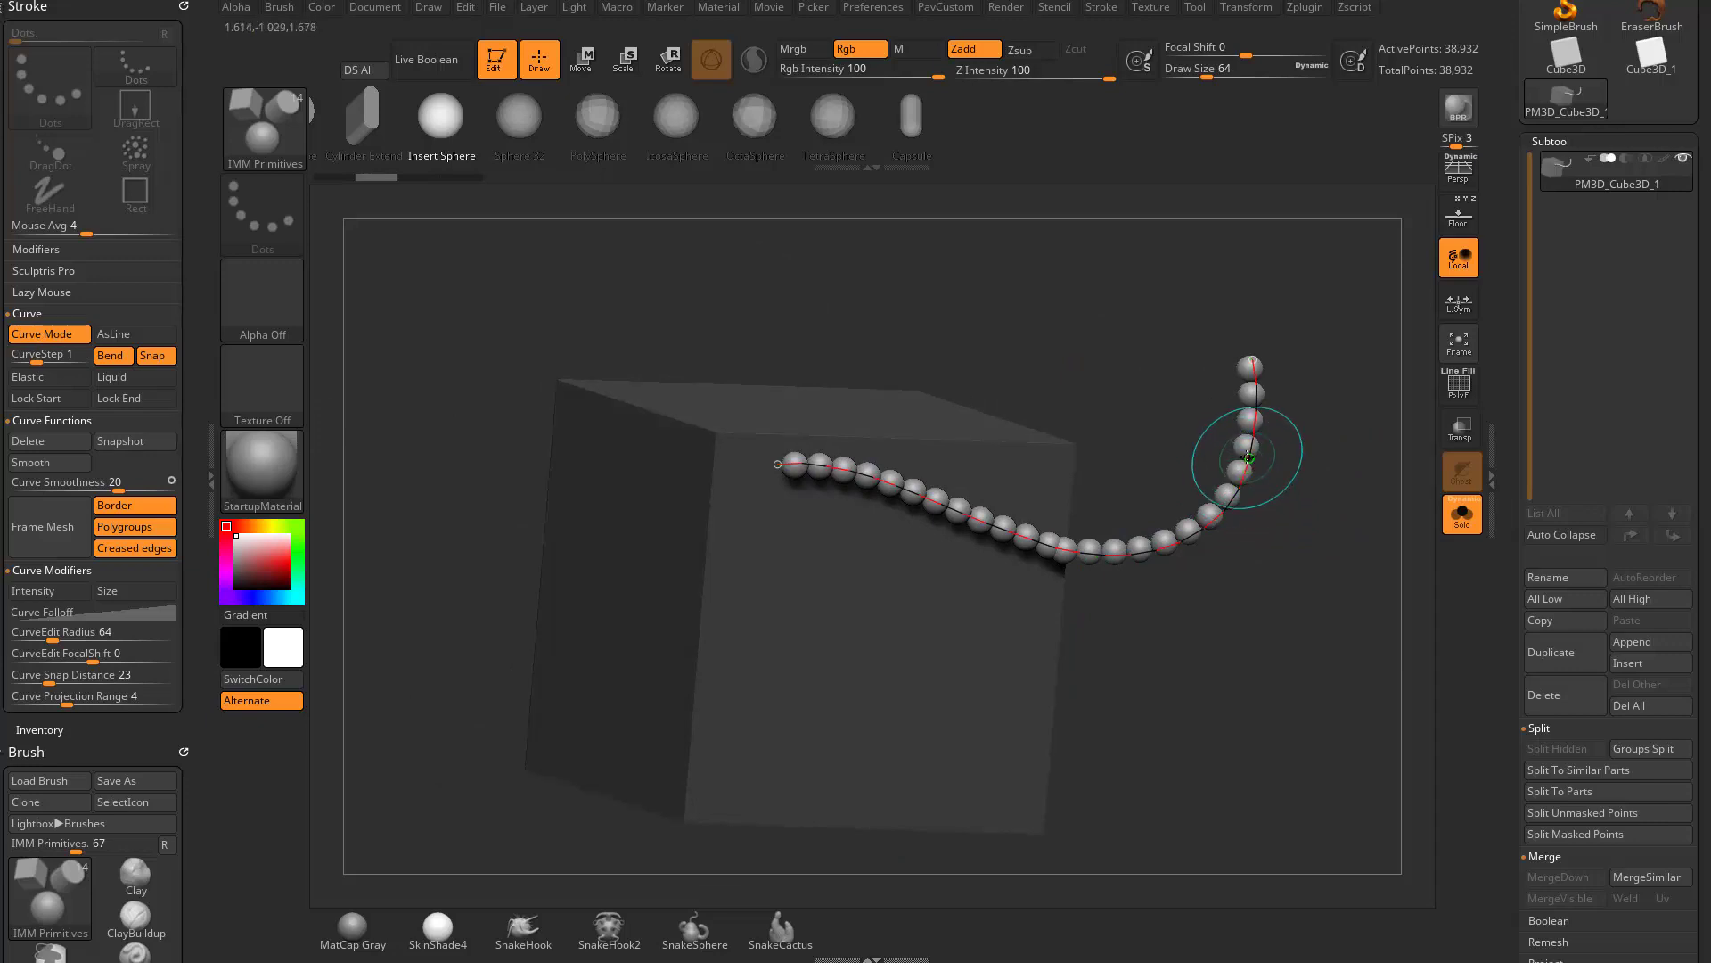
{"action": "left_click_drag", "start_coordinate": [1324, 440], "coordinate": [1337, 471]}
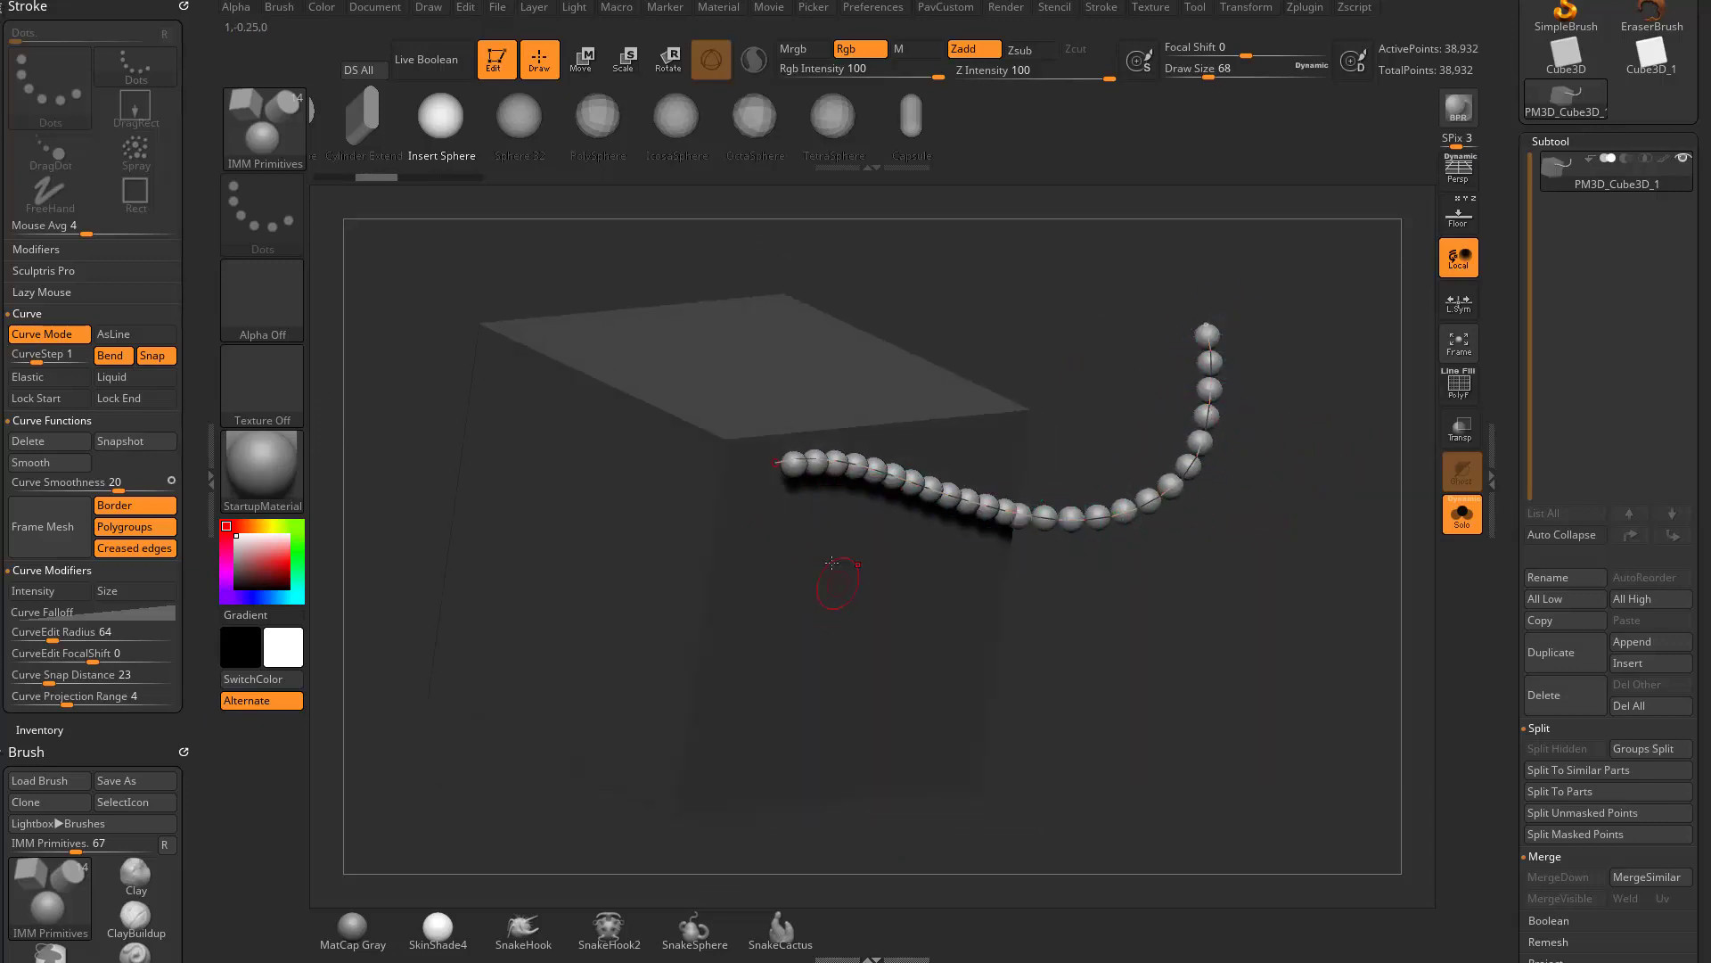
- Lower CurveStep to about 0.2, and draw one short and one long winding tube of overlapping spheres from the cube's side
{"action": "left_click_drag", "start_coordinate": [34, 356], "coordinate": [27, 360]}
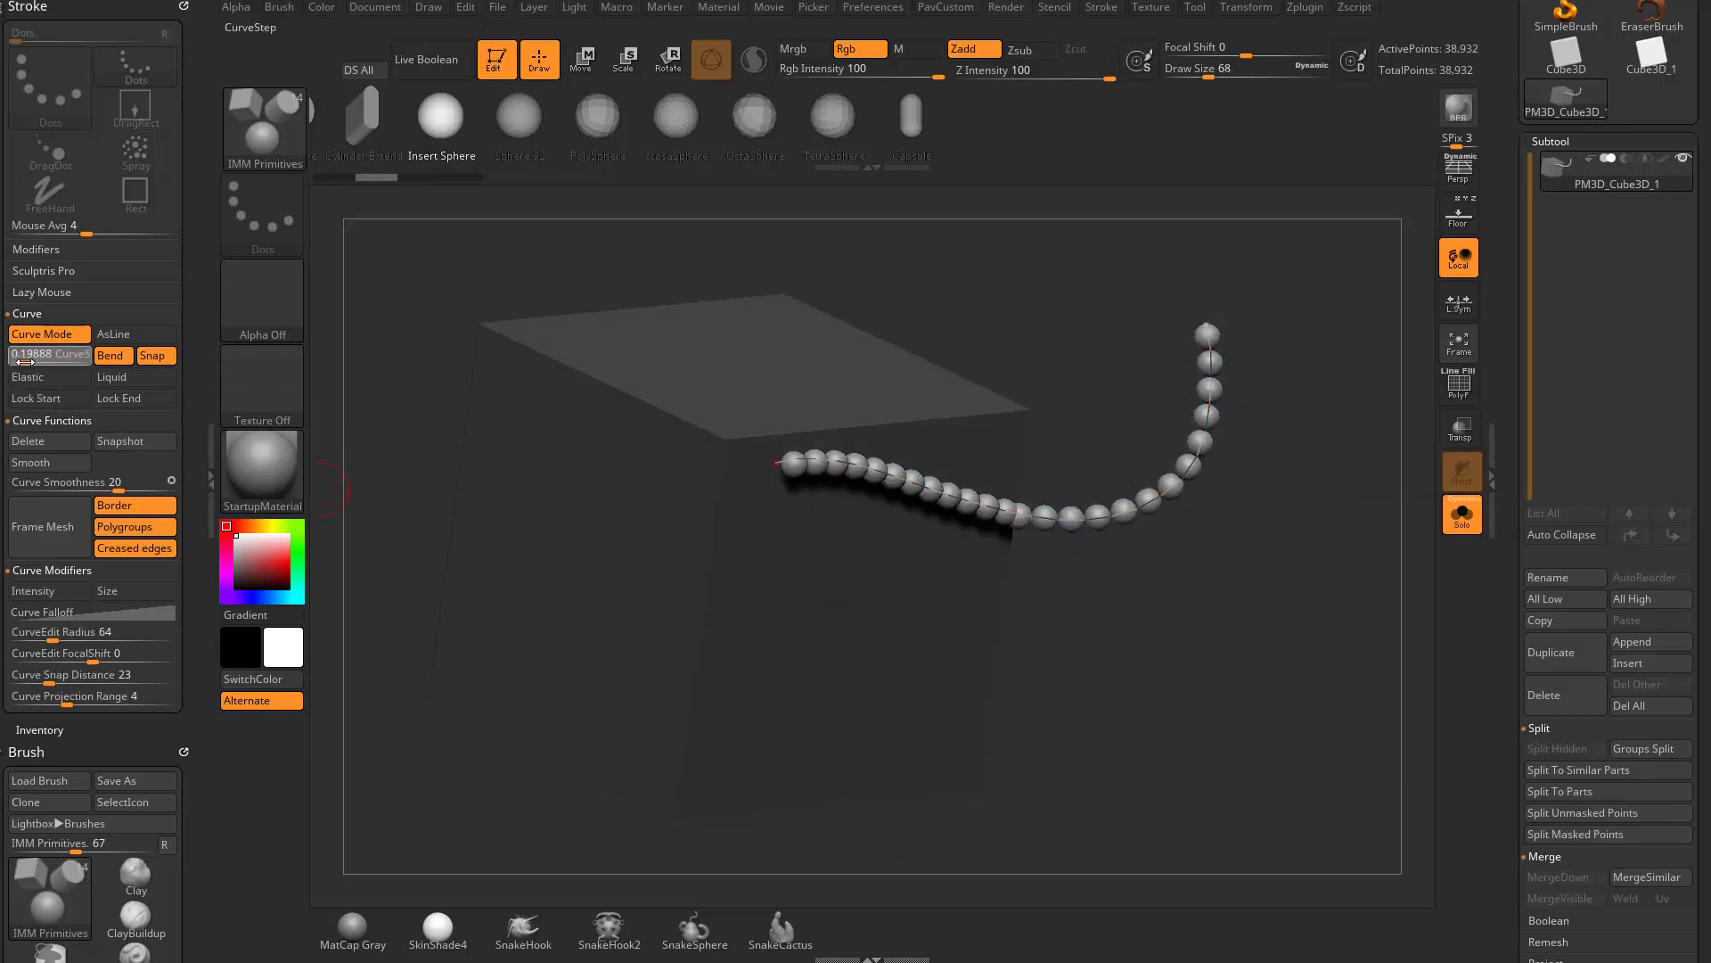
{"action": "left_click_drag", "start_coordinate": [854, 465], "coordinate": [958, 488]}
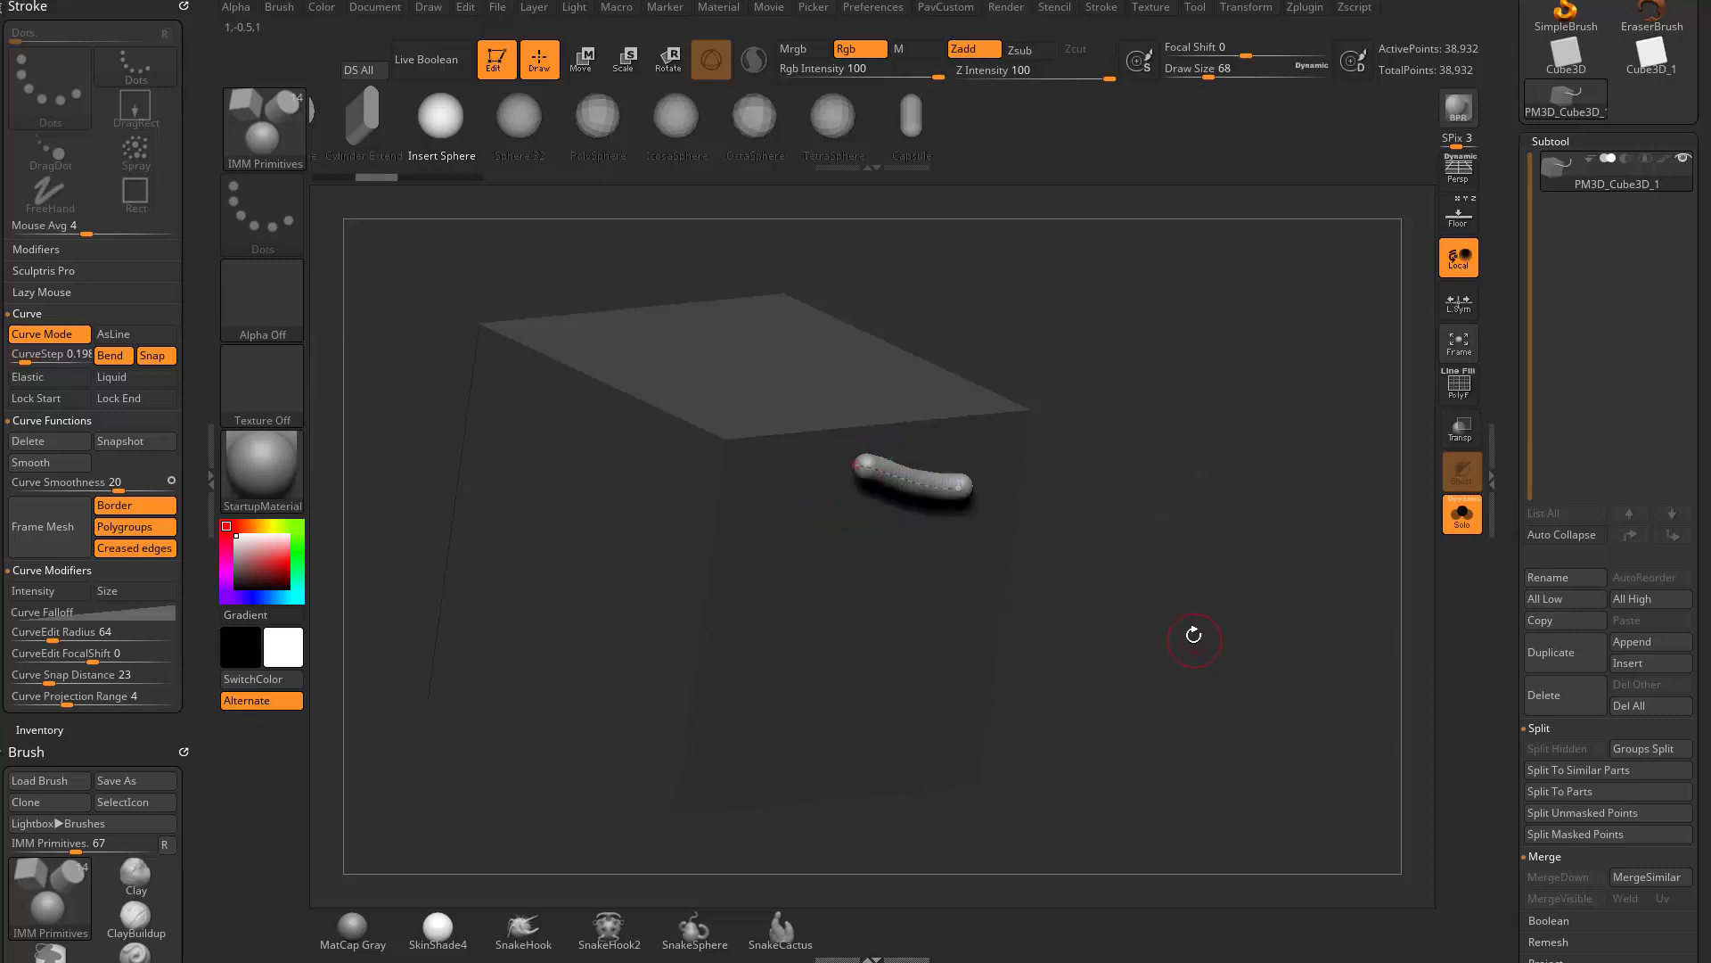
{"action": "mouse_move", "coordinate": [1194, 635]}
{"action": "left_mouse_down"}
{"action": "mouse_move", "coordinate": [1209, 591]}
{"action": "mouse_move", "coordinate": [1156, 486]}
{"action": "left_mouse_up"}
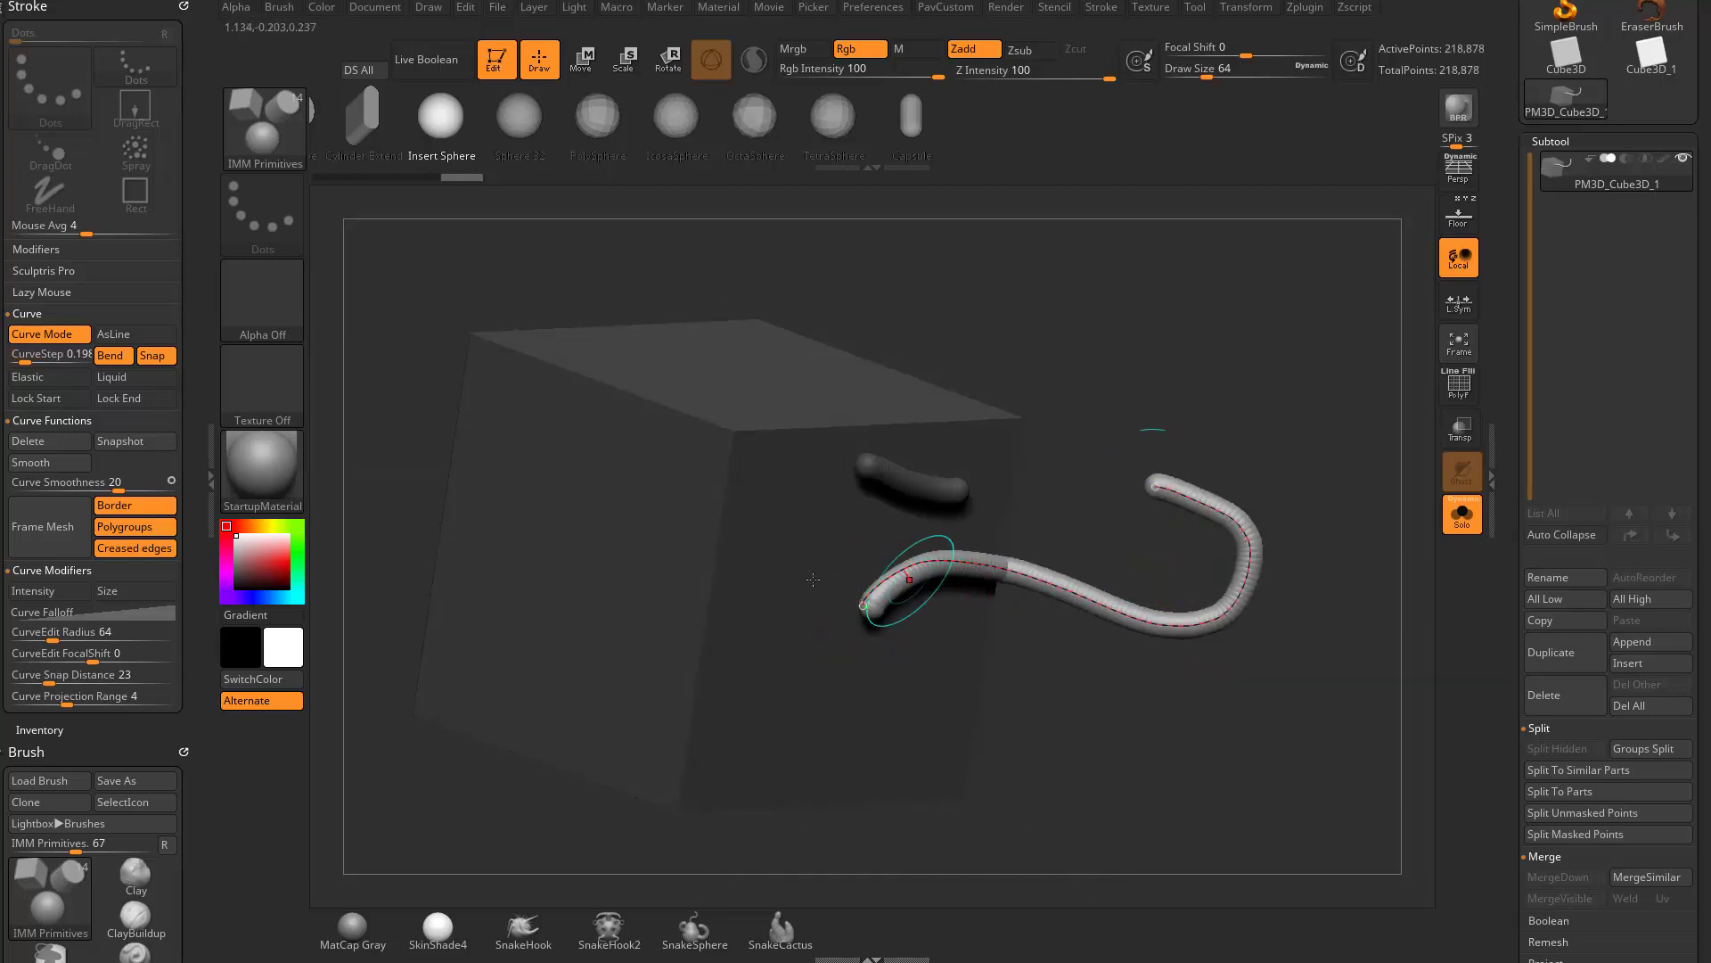
- Draw a sphere chain over the cube's upper edge at CurveStep 0.5 and a second one off its side at CurveStep 2
{"action": "left_click", "coordinate": [33, 356]}
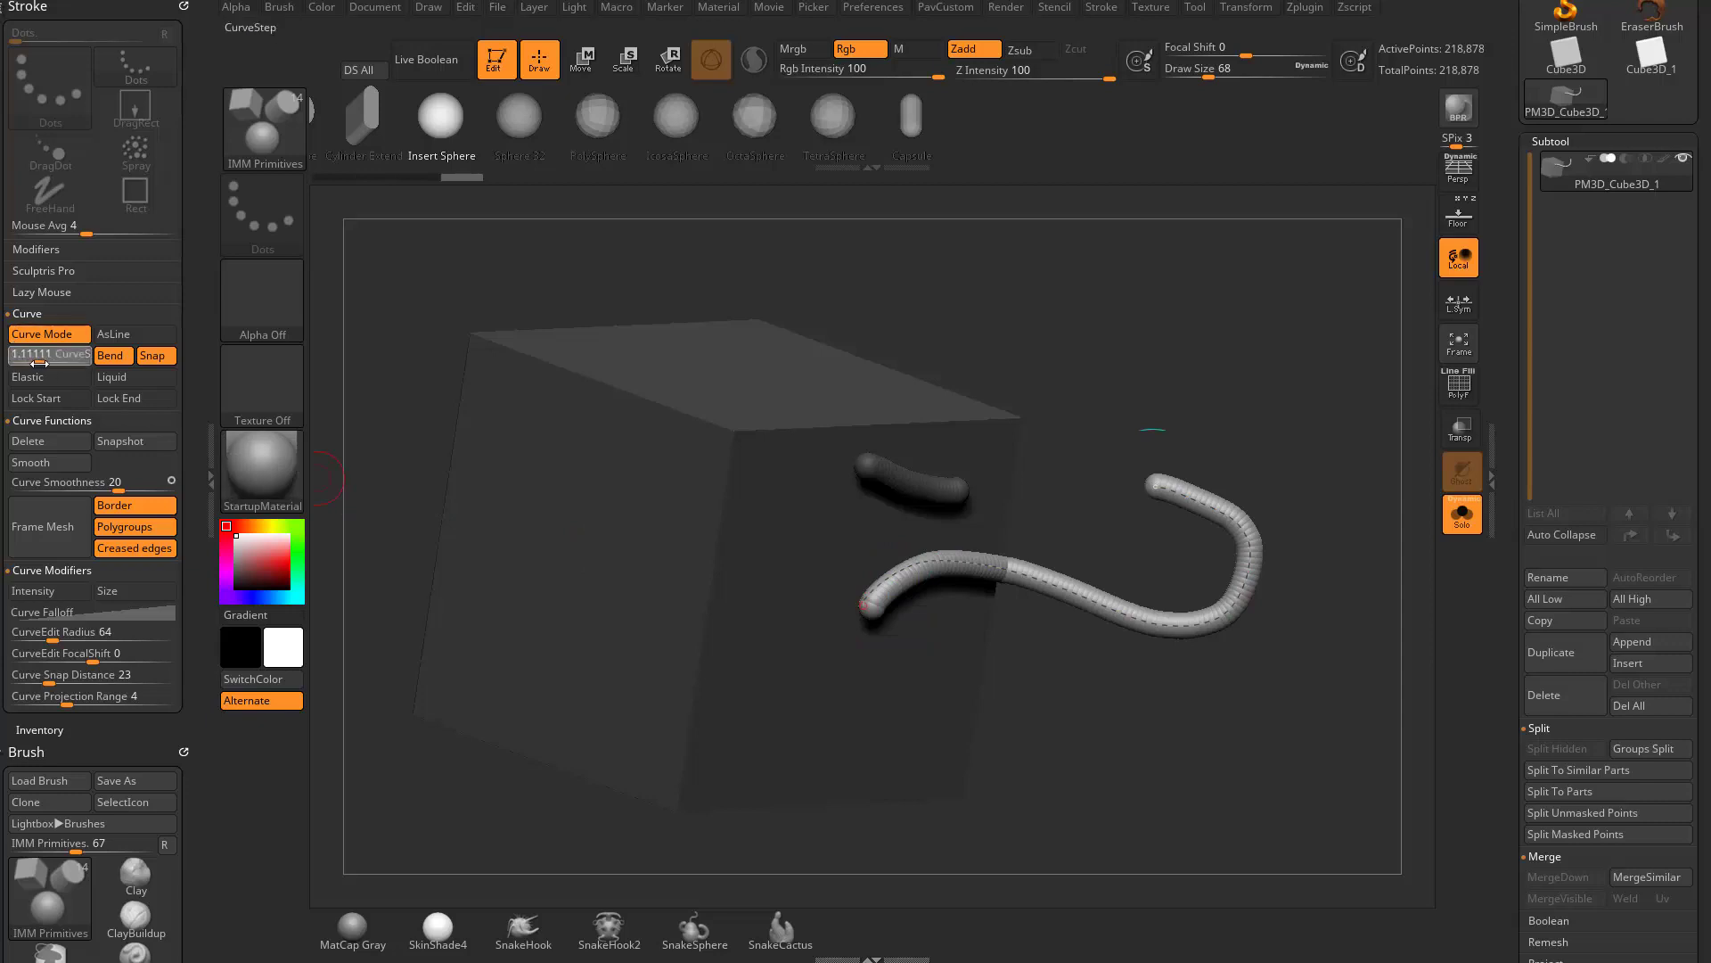
{"action": "left_click", "coordinate": [33, 362]}
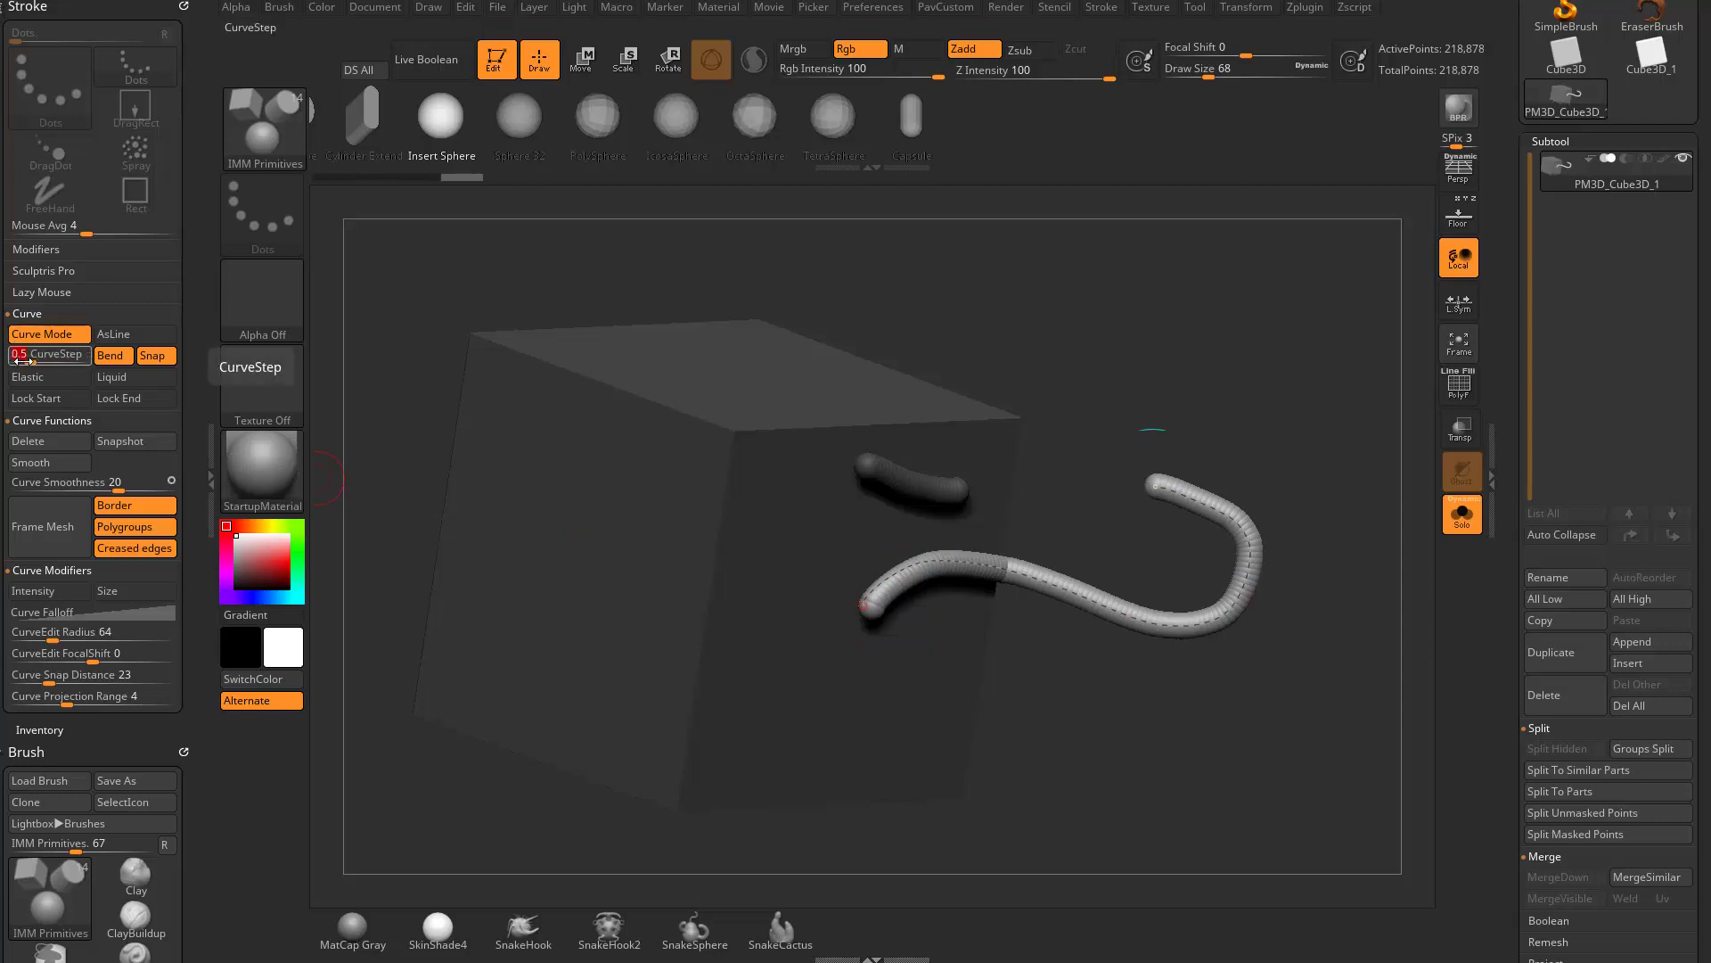
{"action": "key", "text": "Return"}
{"action": "left_click", "coordinate": [1061, 310]}
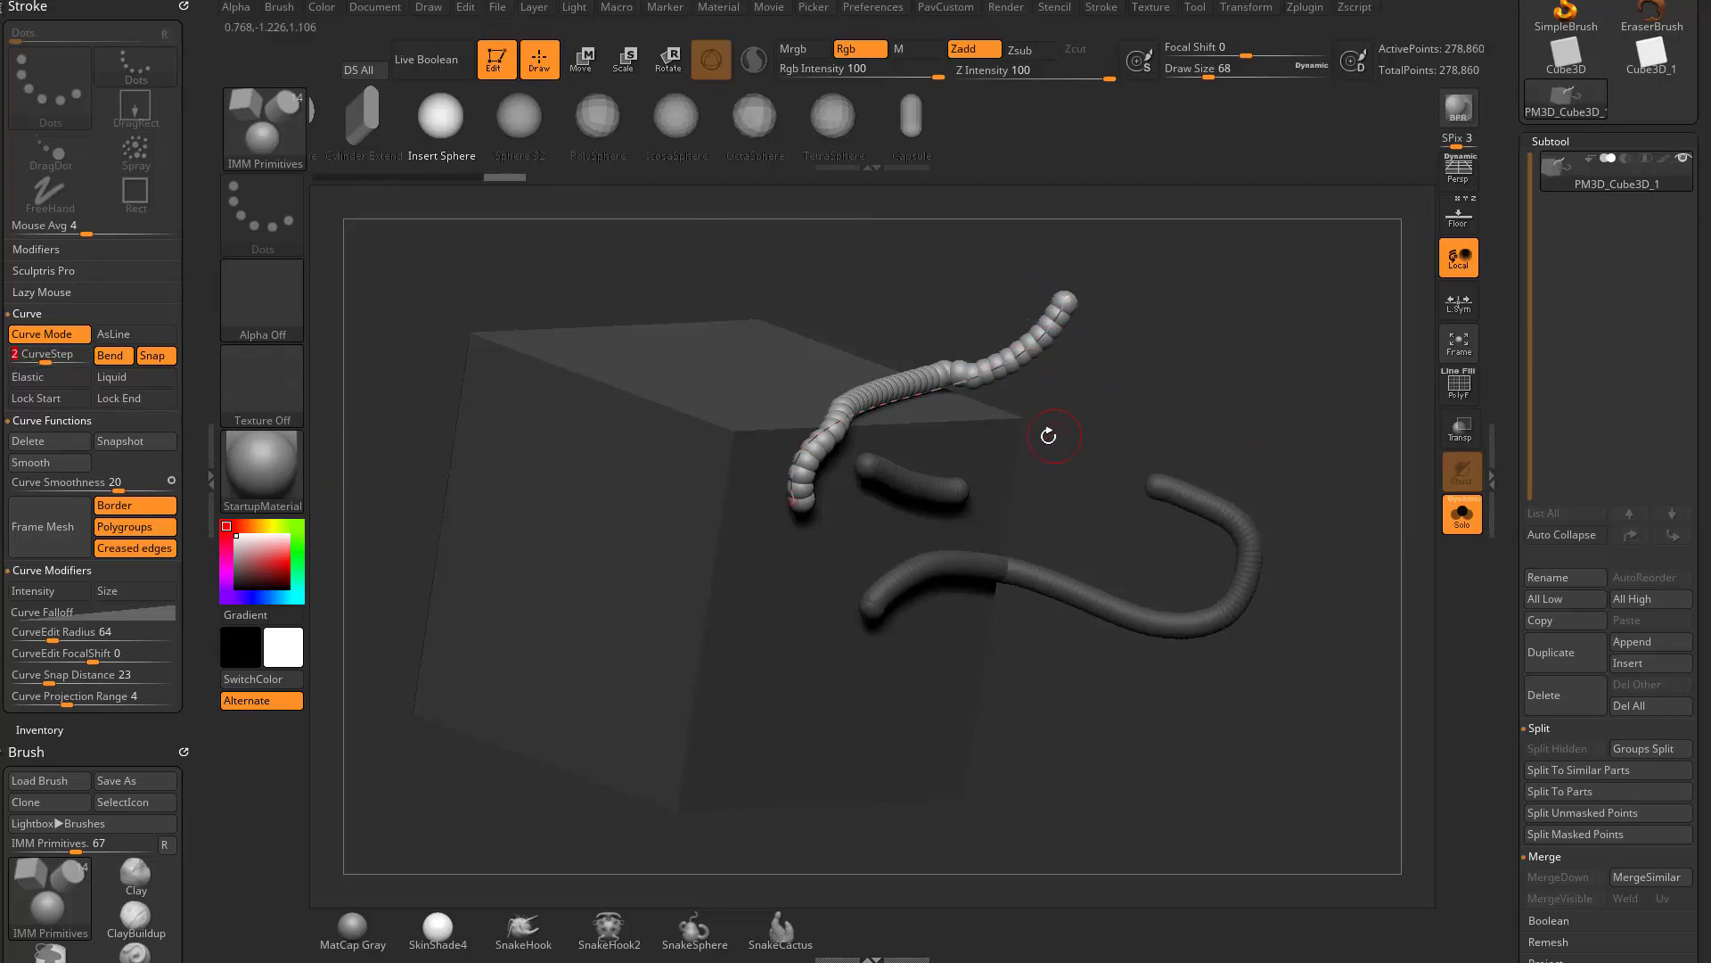
{"action": "left_click_drag", "start_coordinate": [811, 614], "coordinate": [1204, 344]}
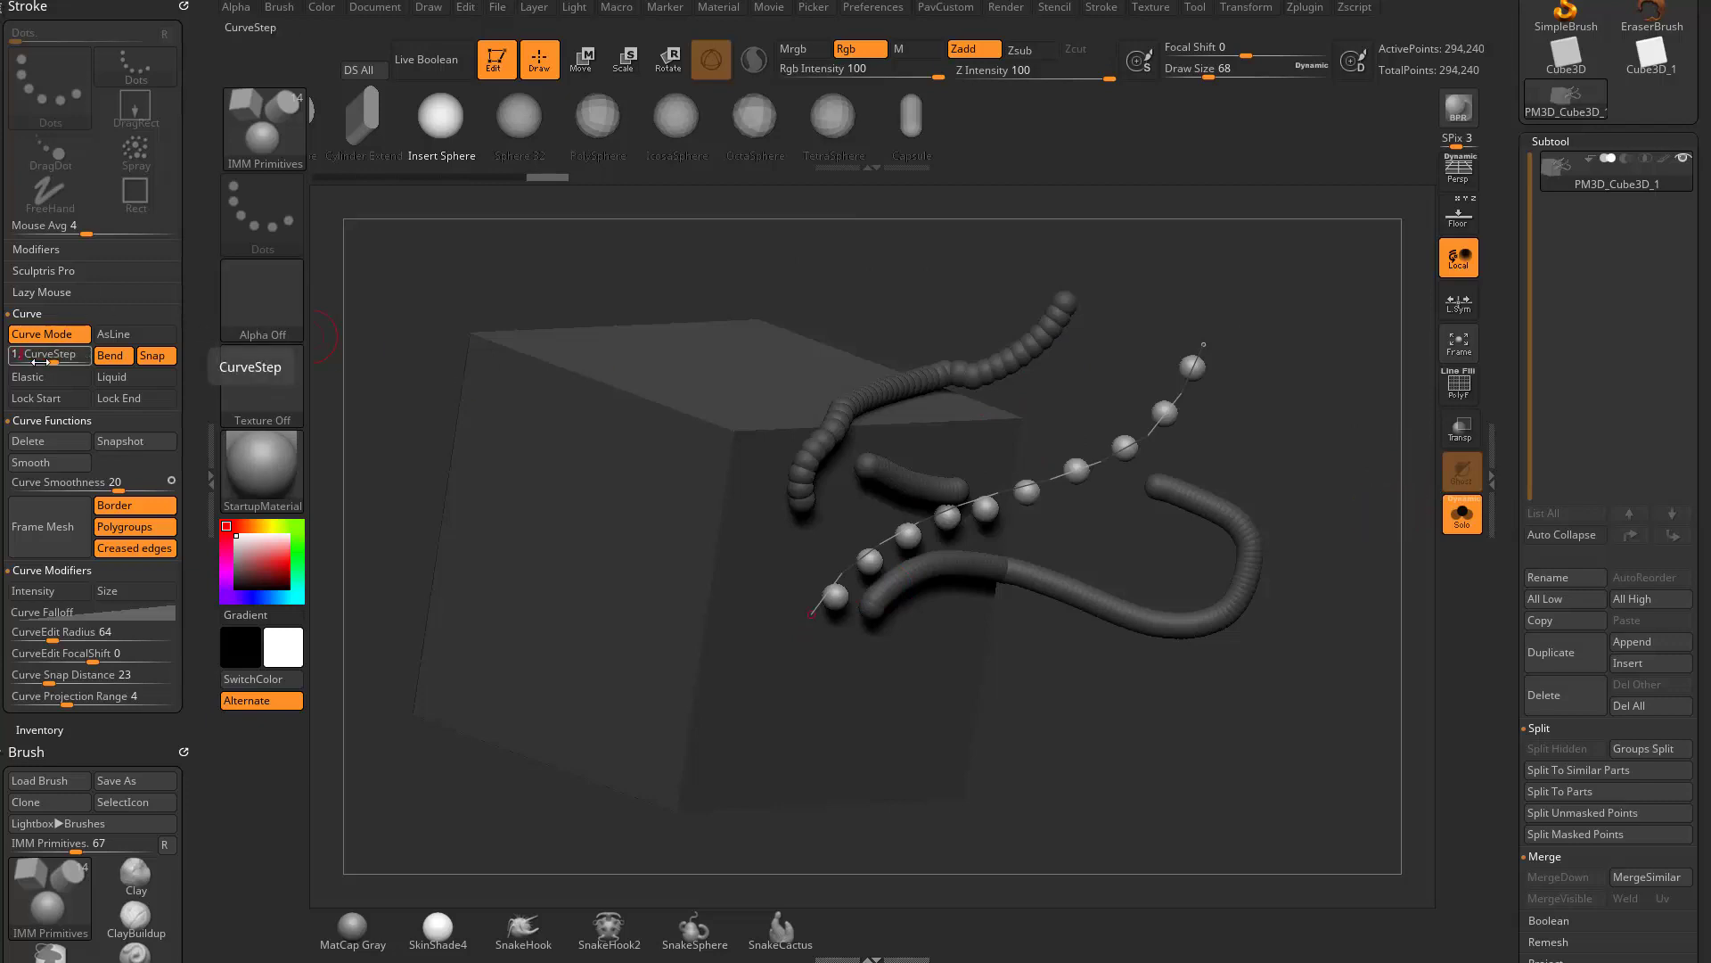
- Set CurveStep to 1.5 for the widely spaced chain, and draw another looping sphere chain below the tubes
{"action": "left_click_drag", "start_coordinate": [1173, 451], "coordinate": [1118, 468]}
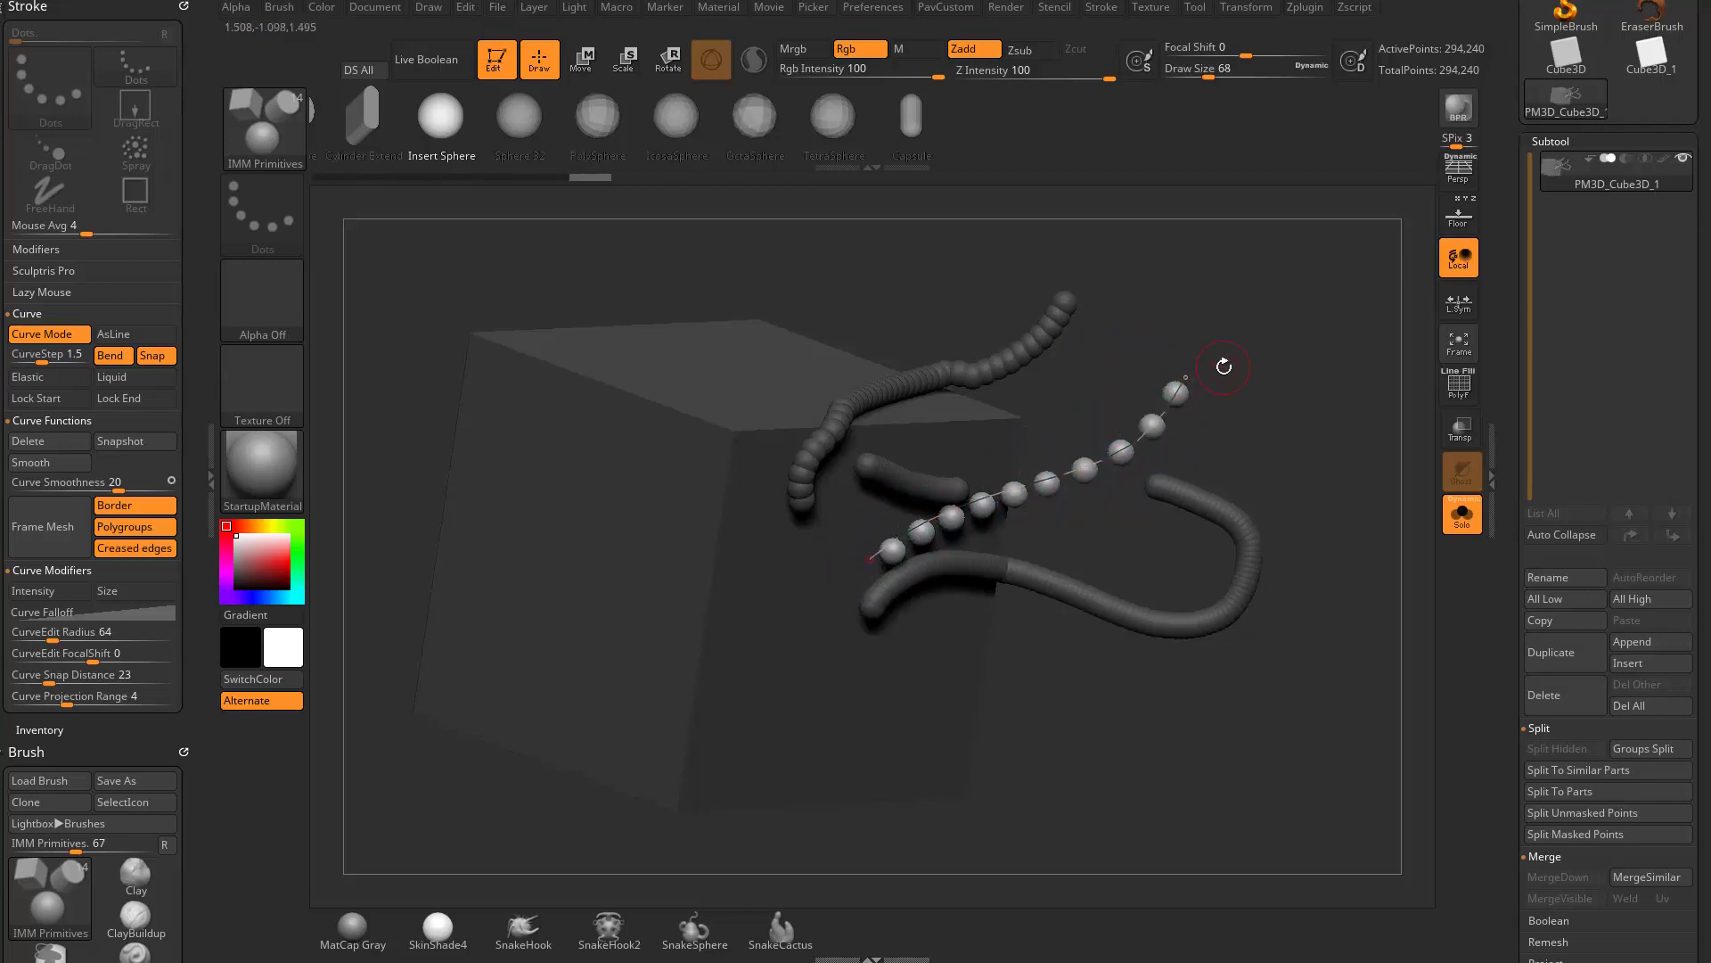
{"action": "left_click_drag", "start_coordinate": [1039, 700], "coordinate": [919, 694], "text": "alt"}
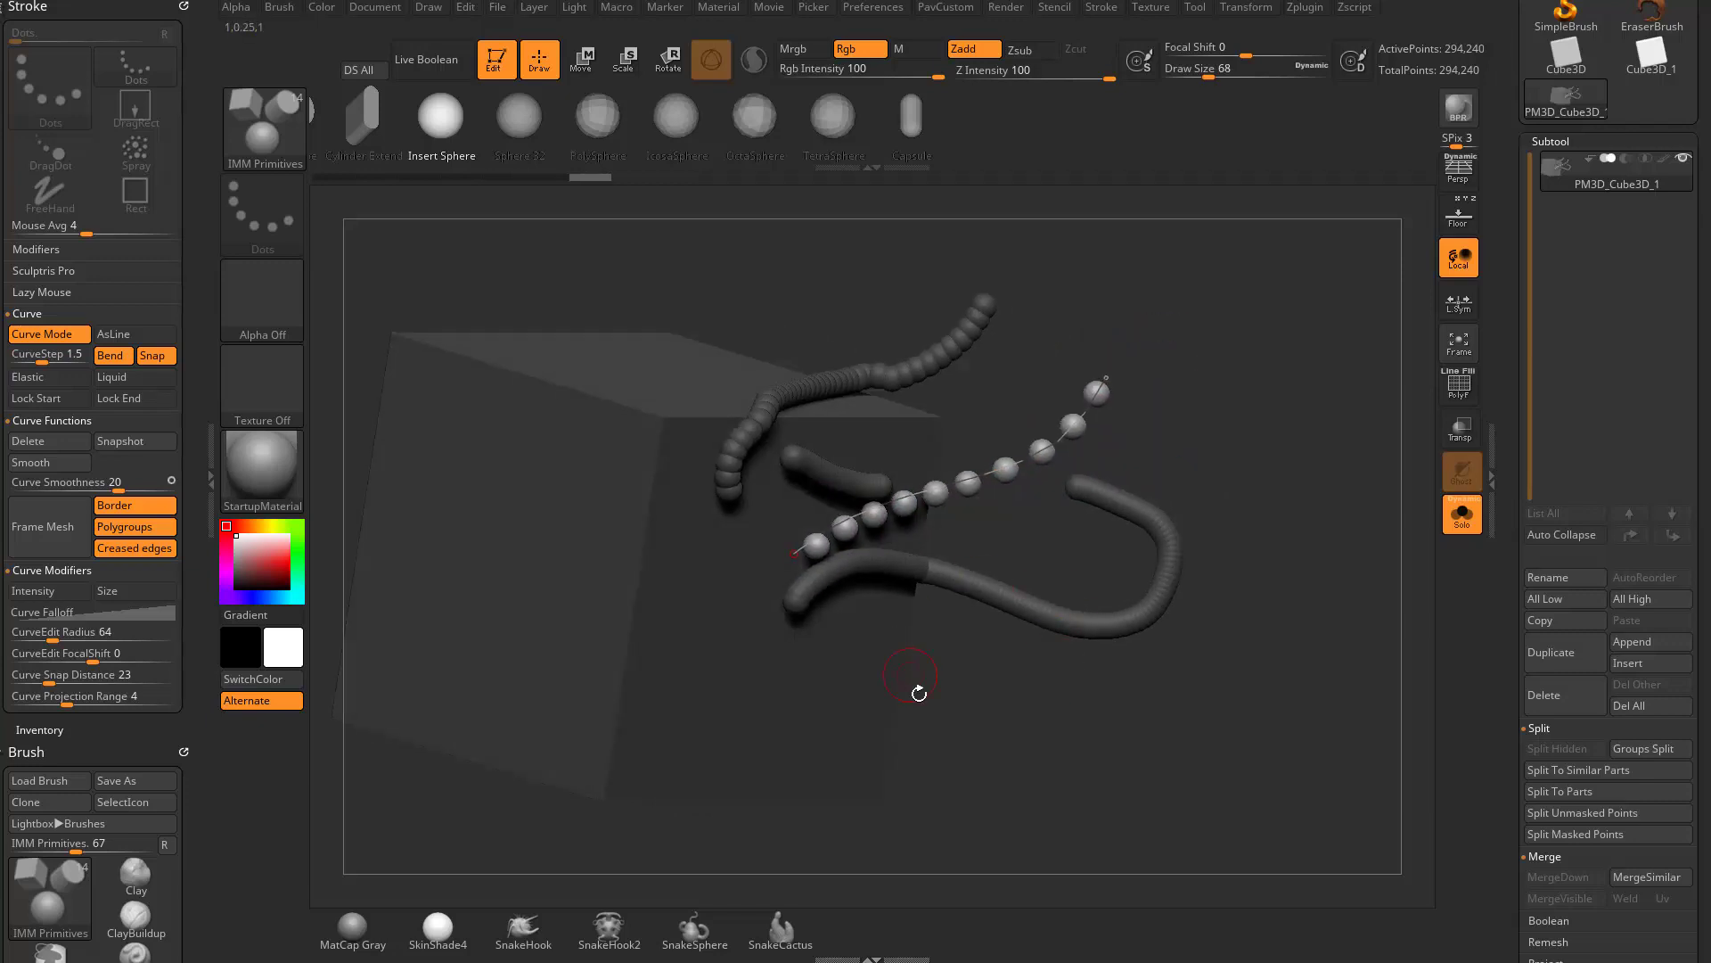
{"action": "mouse_move", "coordinate": [1151, 784]}
{"action": "left_mouse_down"}
{"action": "mouse_move", "coordinate": [1063, 704]}
{"action": "mouse_move", "coordinate": [1158, 617]}
{"action": "left_mouse_up"}
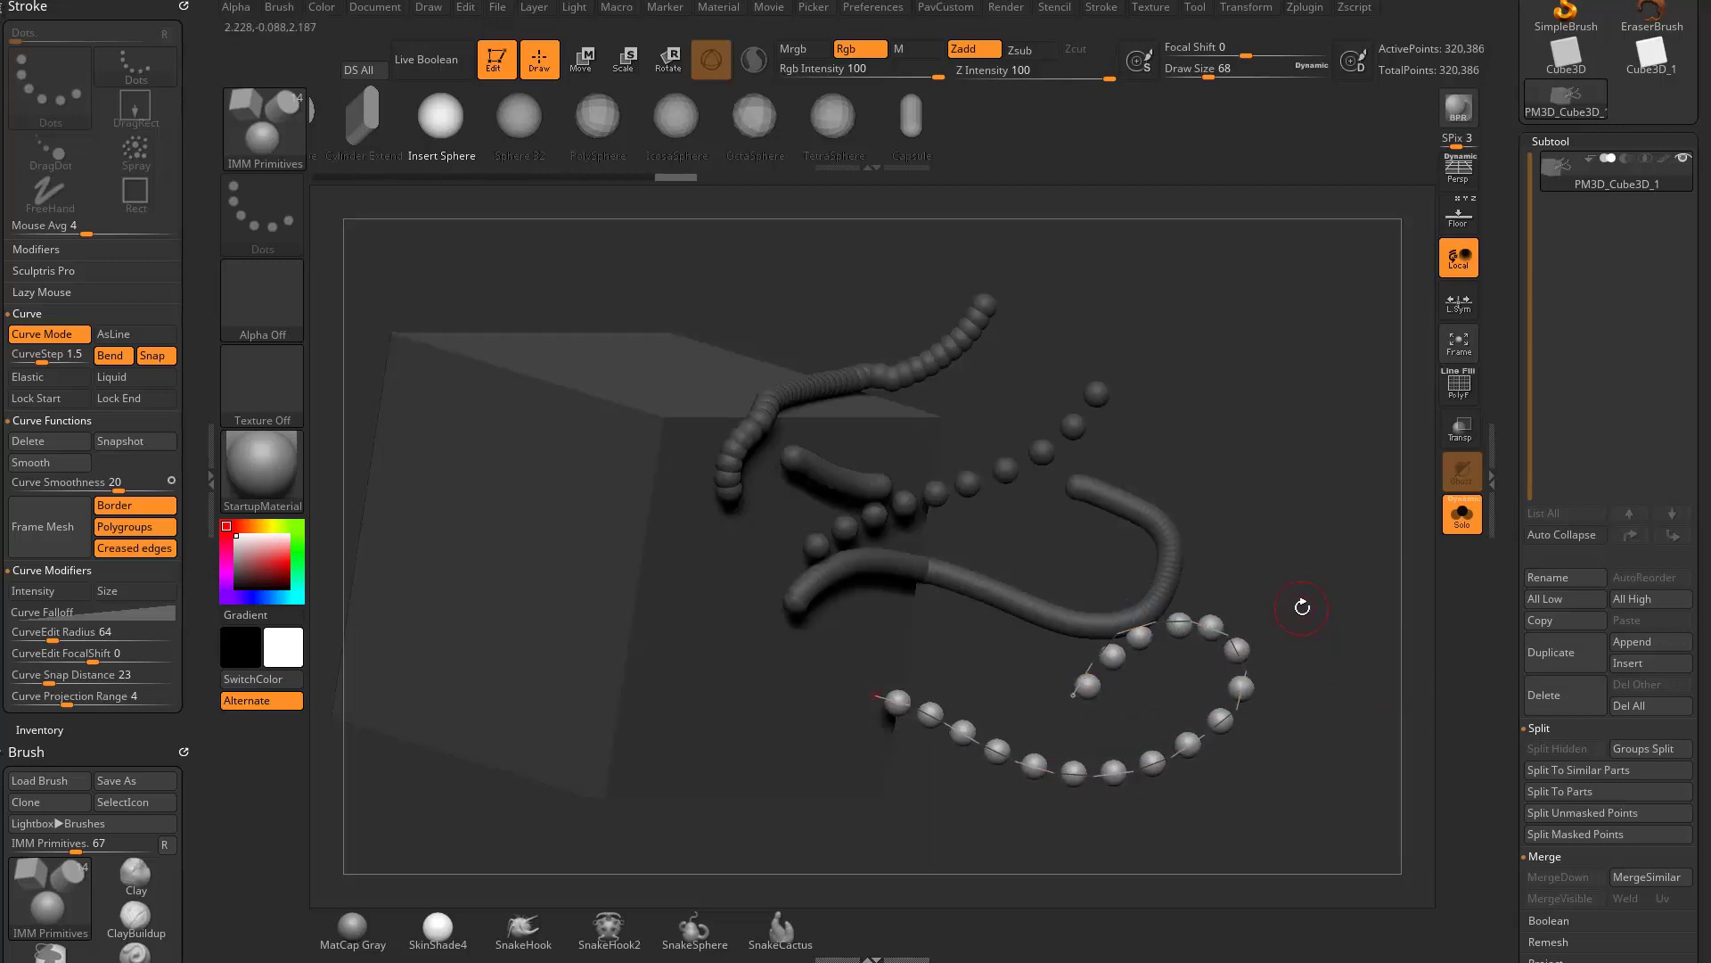
- Replace the cube on the canvas with a Sphere3D in Edit mode and convert it to a polymesh
{"action": "left_click_drag", "start_coordinate": [1513, 338], "coordinate": [1503, 661]}
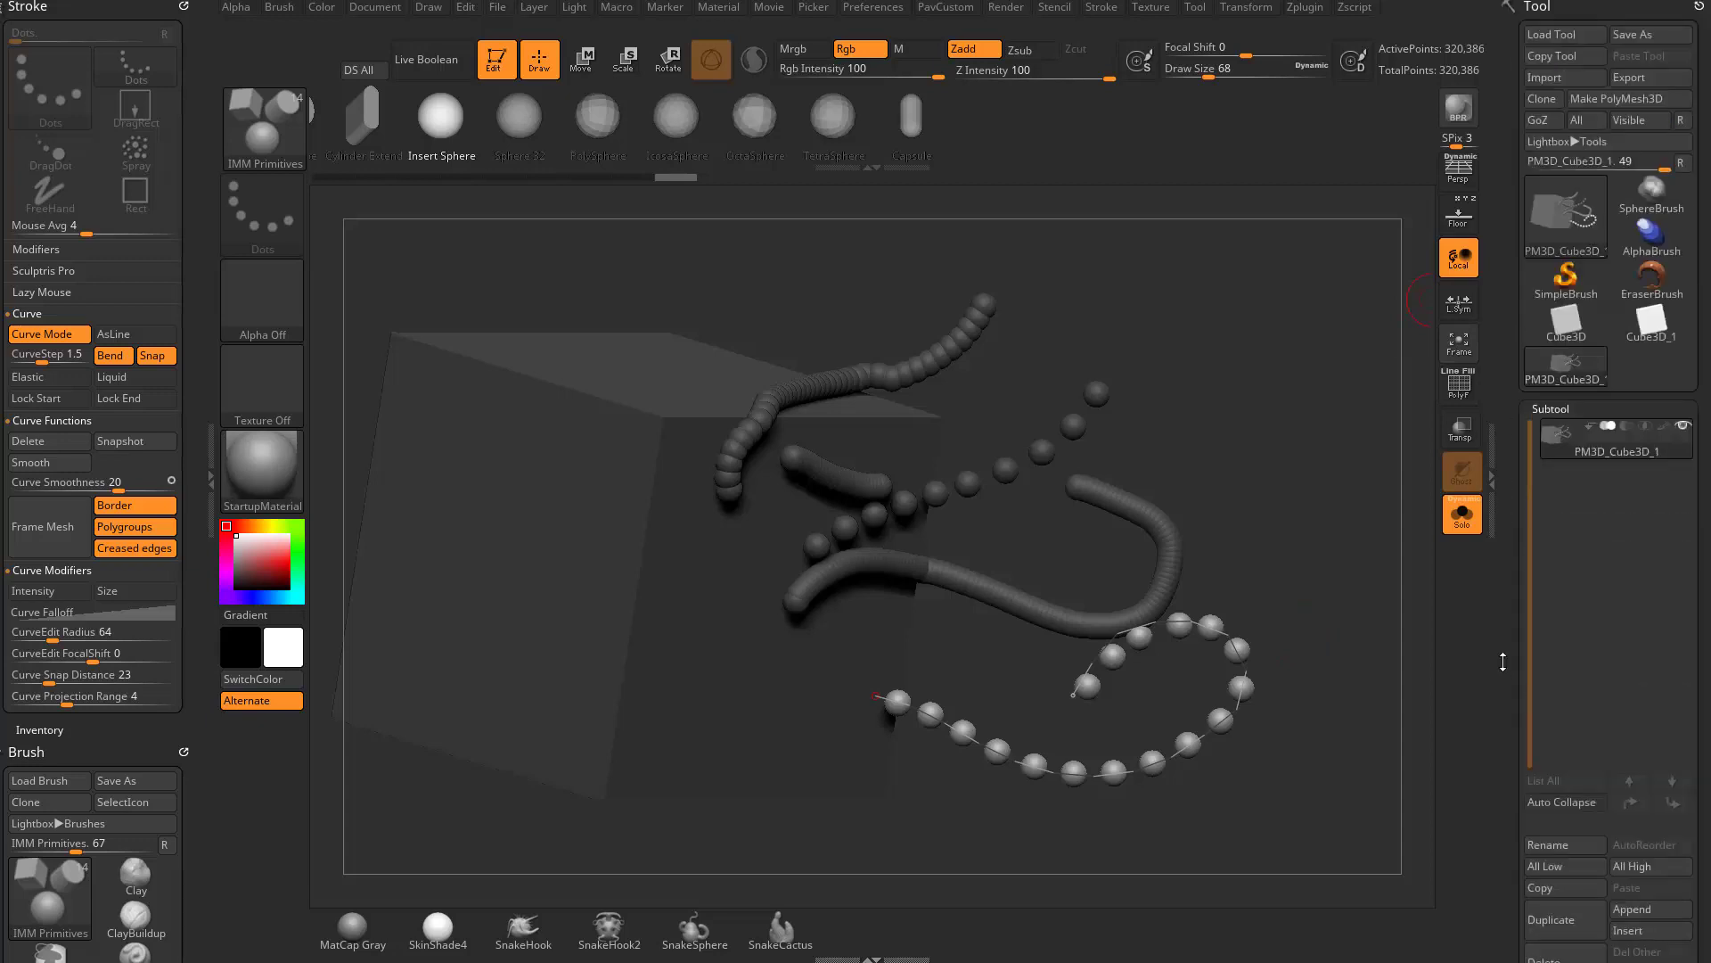
{"action": "left_click", "coordinate": [1562, 291]}
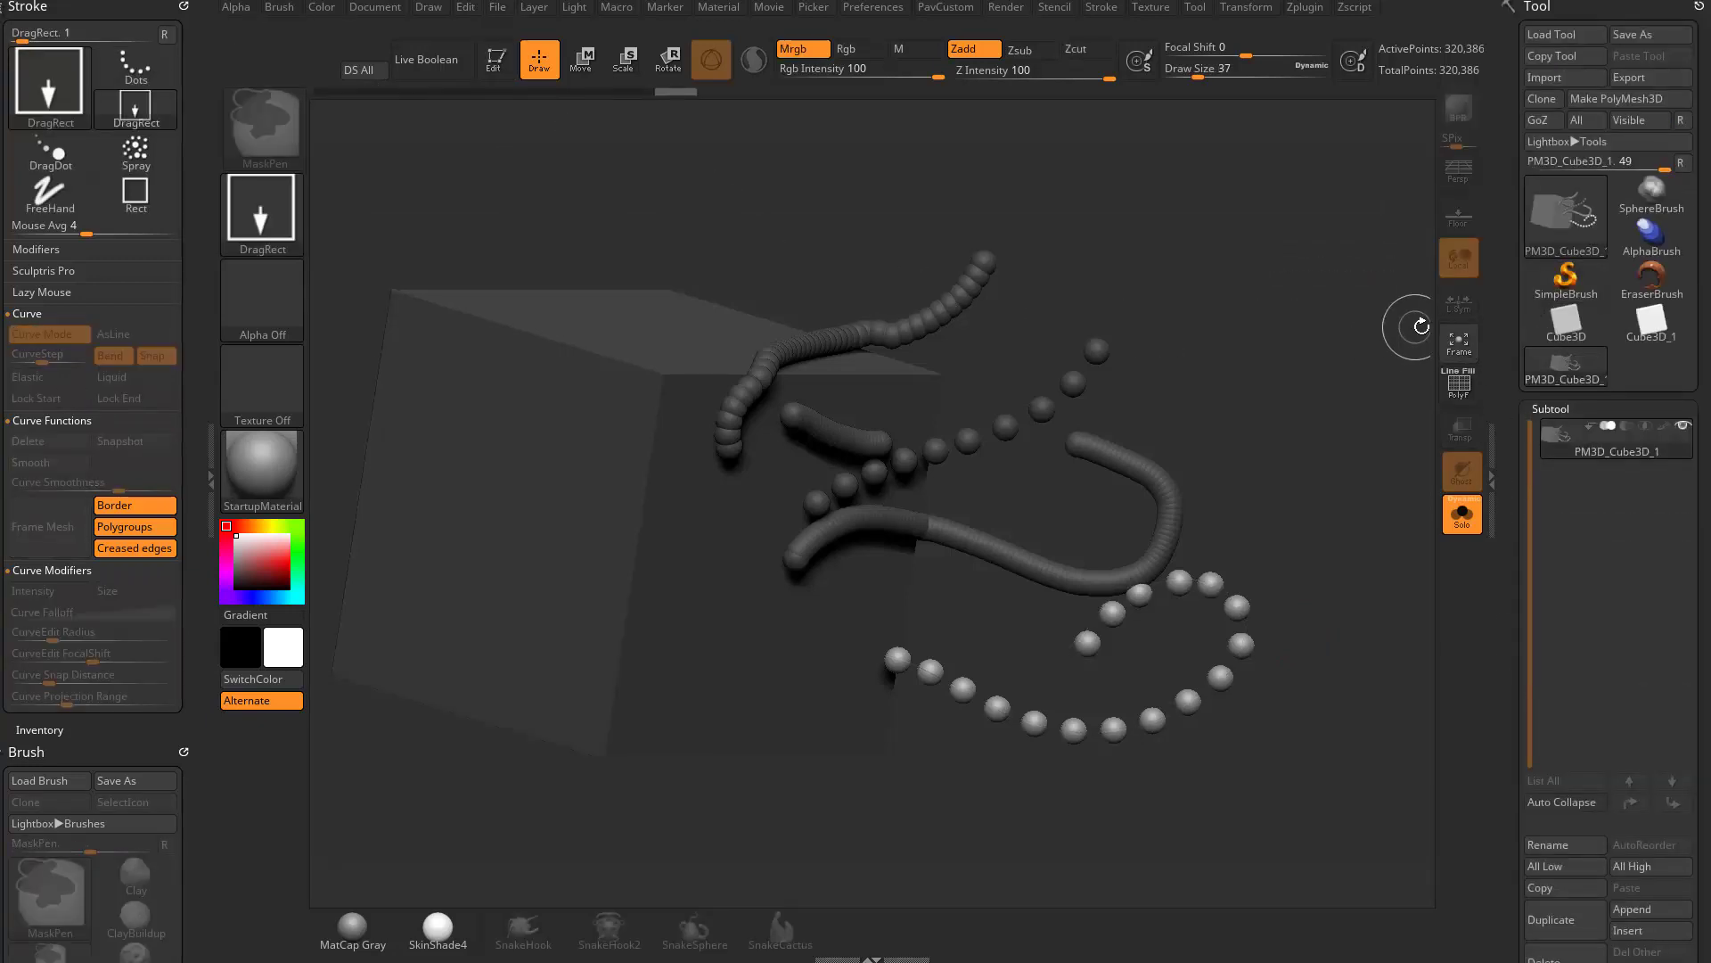
{"action": "left_click", "coordinate": [1571, 230]}
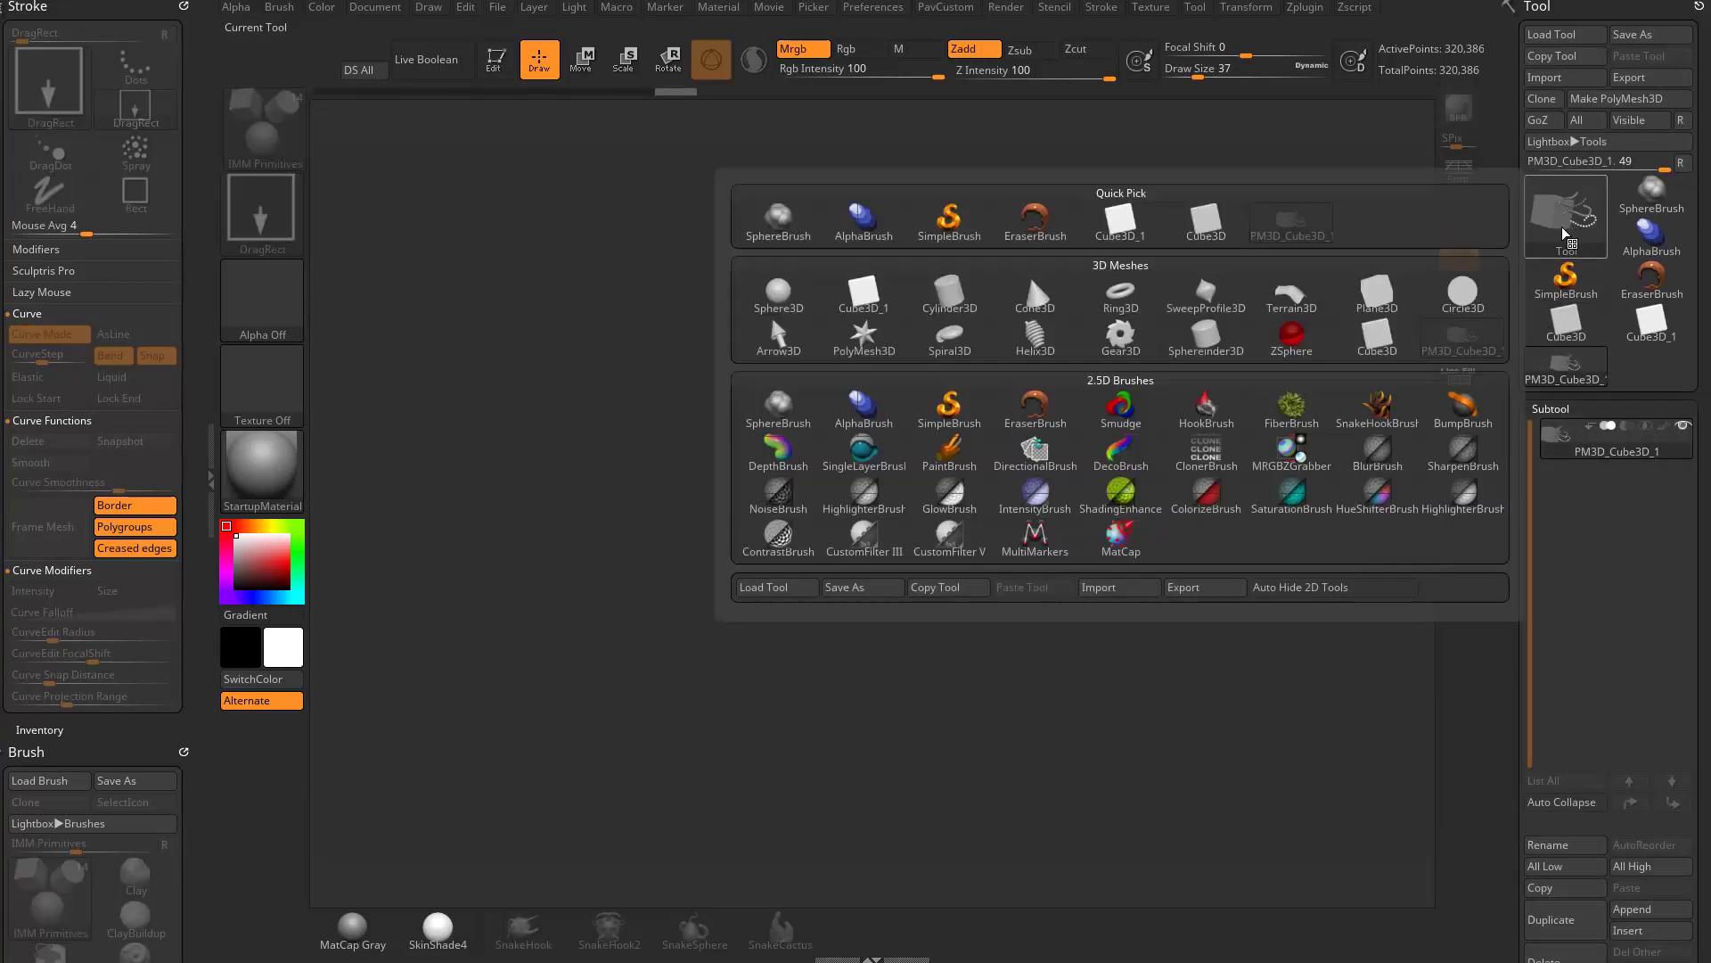
{"action": "left_click", "coordinate": [777, 299]}
{"action": "left_click", "coordinate": [501, 72]}
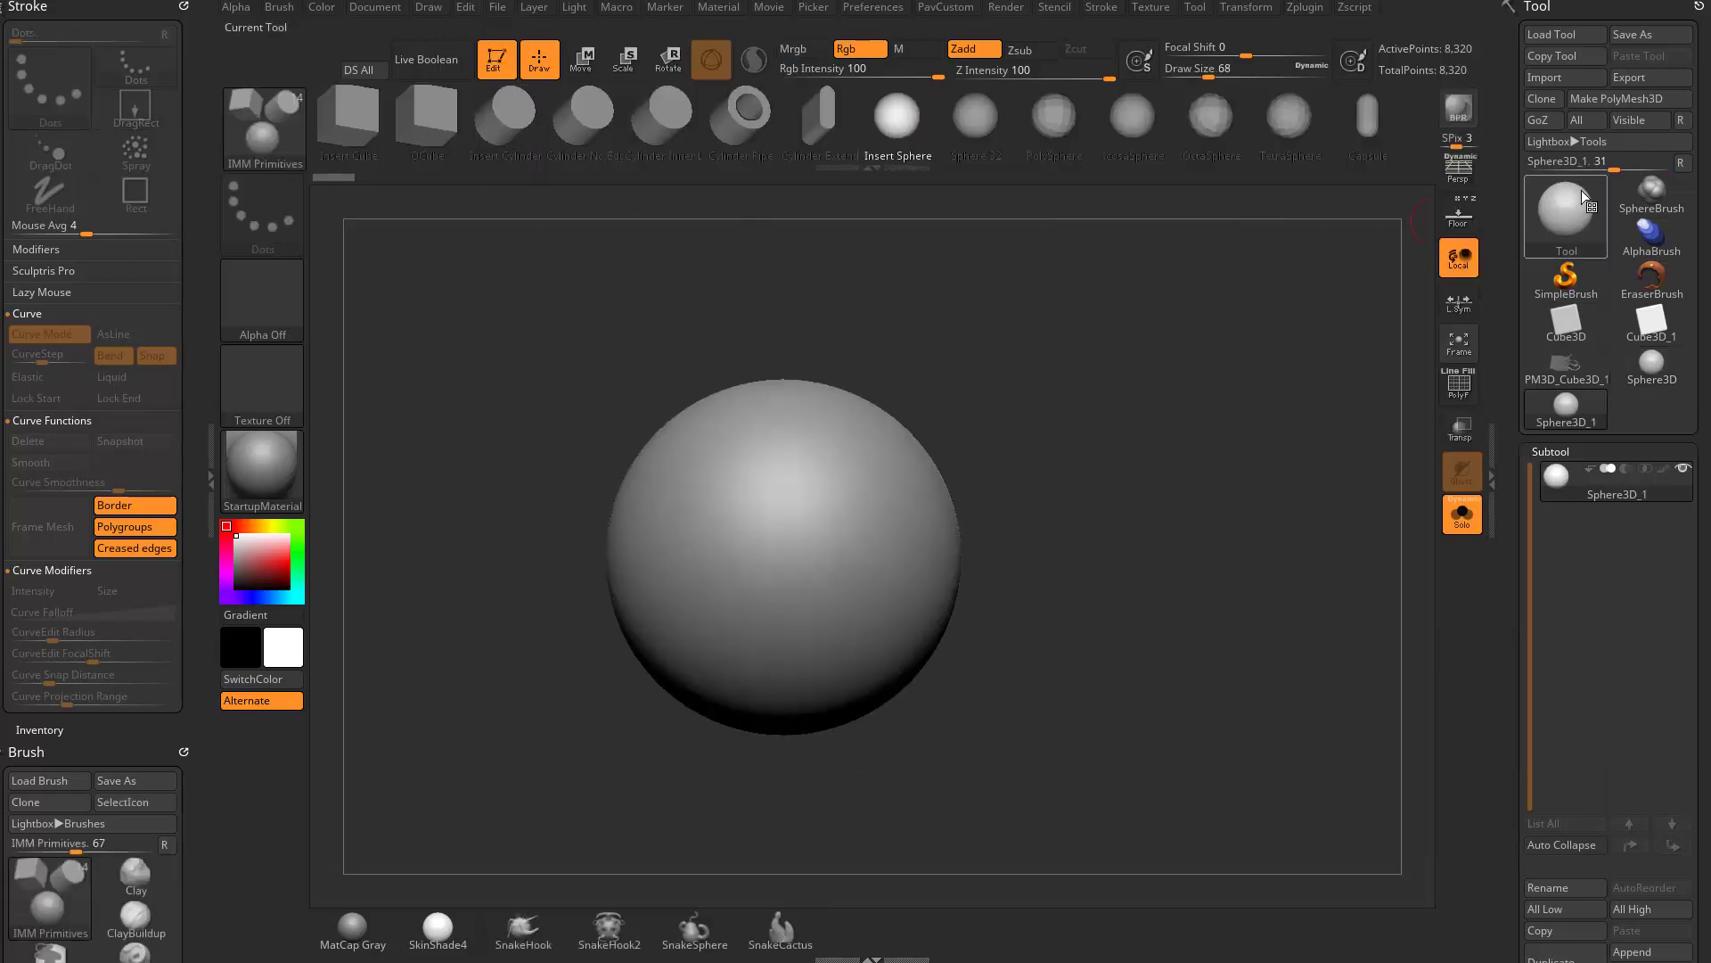
- Flatten the polymesh sphere along its Y axis with the gizmo into a flat-faced disc with a rounded rim
{"action": "key", "text": "w"}
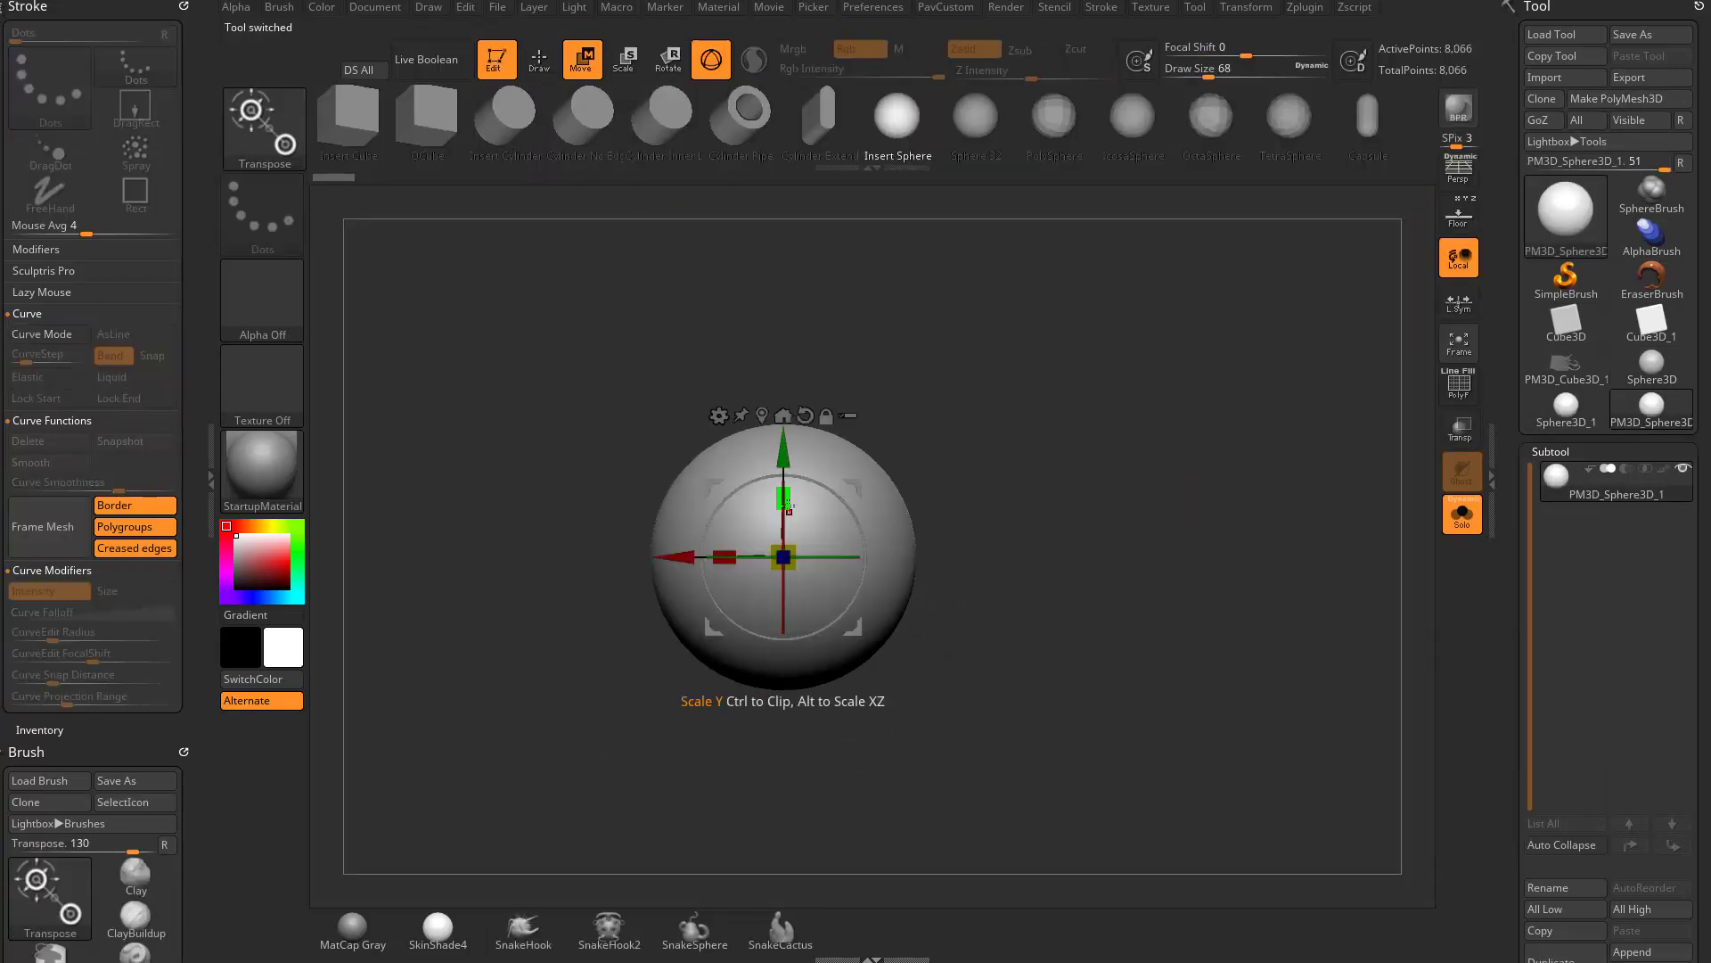
{"action": "left_click_drag", "start_coordinate": [786, 501], "coordinate": [786, 543]}
{"action": "key", "text": "q"}
{"action": "key", "text": "shift+f"}
{"action": "left_click_drag", "start_coordinate": [1412, 405], "coordinate": [932, 496], "text": "shift"}
{"action": "left_click_drag", "start_coordinate": [937, 362], "coordinate": [803, 794], "text": "ctrl"}
{"action": "key", "text": "w"}
{"action": "mouse_move", "coordinate": [924, 495]}
{"action": "left_mouse_down", "text": "alt"}
{"action": "mouse_move", "coordinate": [898, 542]}
{"action": "mouse_move", "coordinate": [921, 553]}
{"action": "mouse_move", "coordinate": [815, 557]}
{"action": "left_mouse_up", "text": "alt"}
{"action": "key", "text": "q"}
- Create a new InsertMesh brush from the disc as seen facing its flat side, without polyframe display
{"action": "mouse_move", "coordinate": [1181, 501]}
{"action": "left_mouse_down", "text": "ctrl"}
{"action": "mouse_move", "coordinate": [1222, 528]}
{"action": "mouse_move", "coordinate": [1355, 516]}
{"action": "mouse_move", "coordinate": [1332, 507]}
{"action": "left_mouse_up", "text": "ctrl"}
{"action": "key", "text": "shift+f"}
{"action": "mouse_move", "coordinate": [1395, 419]}
{"action": "left_mouse_down"}
{"action": "mouse_move", "coordinate": [1193, 444]}
{"action": "mouse_move", "coordinate": [1267, 533]}
{"action": "mouse_move", "coordinate": [1197, 543]}
{"action": "mouse_move", "coordinate": [1319, 554]}
{"action": "left_mouse_up"}
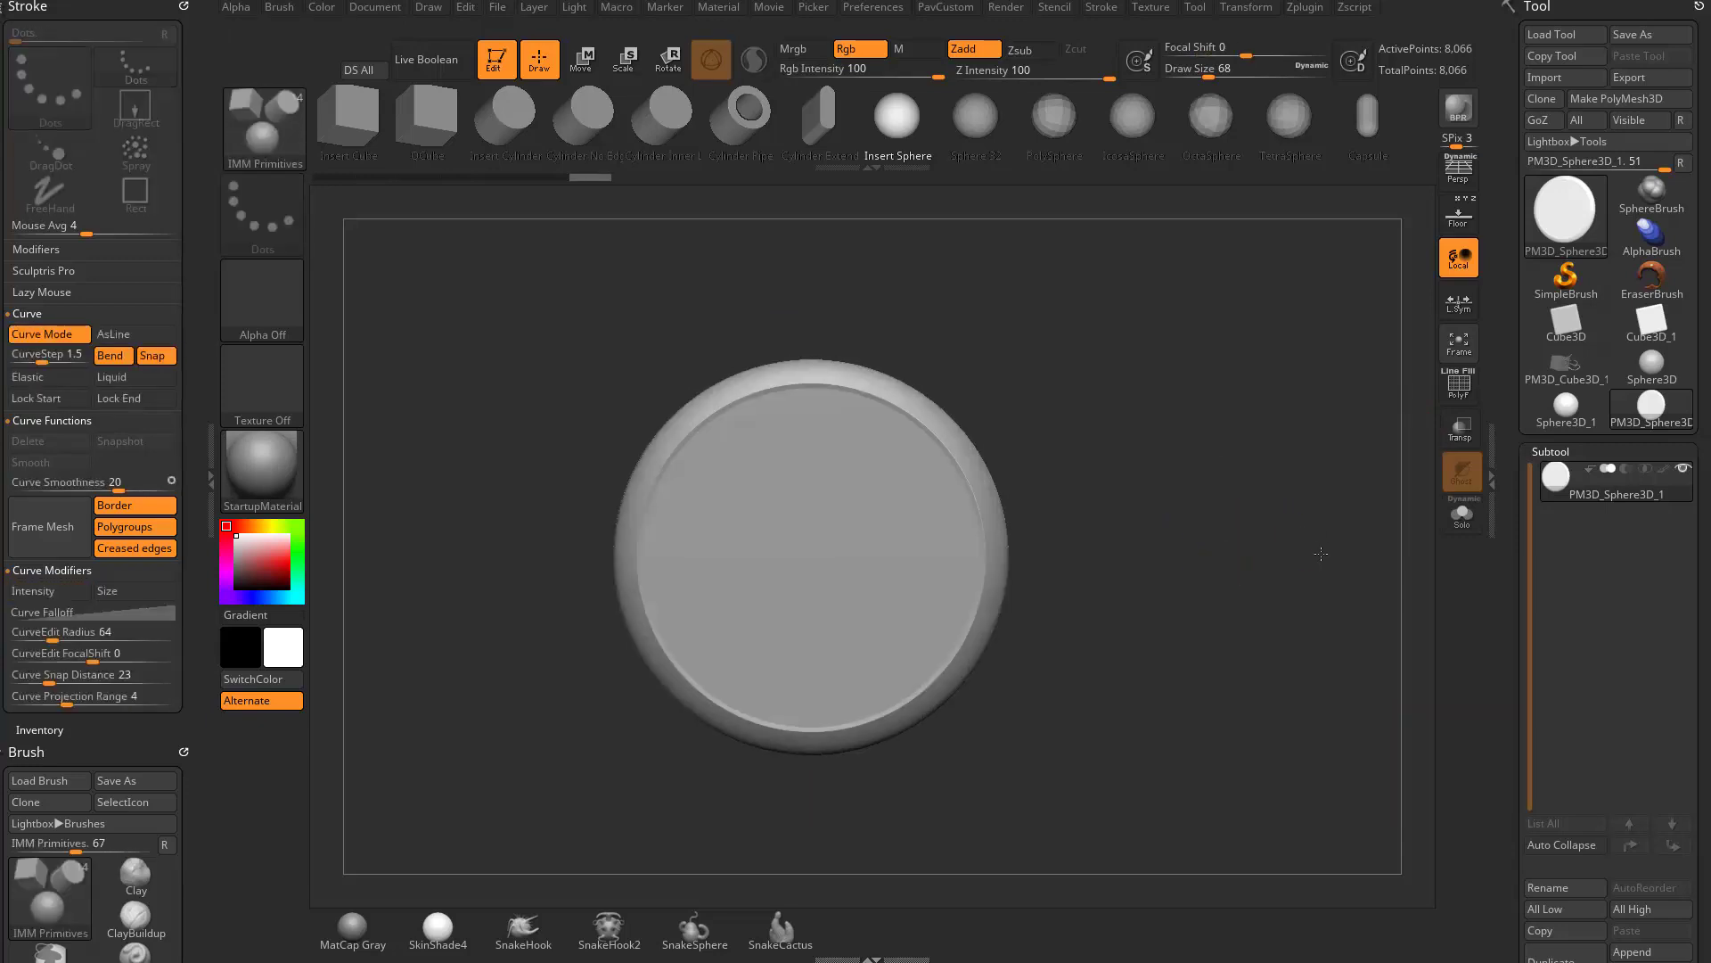
{"action": "left_click_drag", "start_coordinate": [1203, 480], "coordinate": [1224, 512], "text": "alt"}
{"action": "key", "text": "b"}
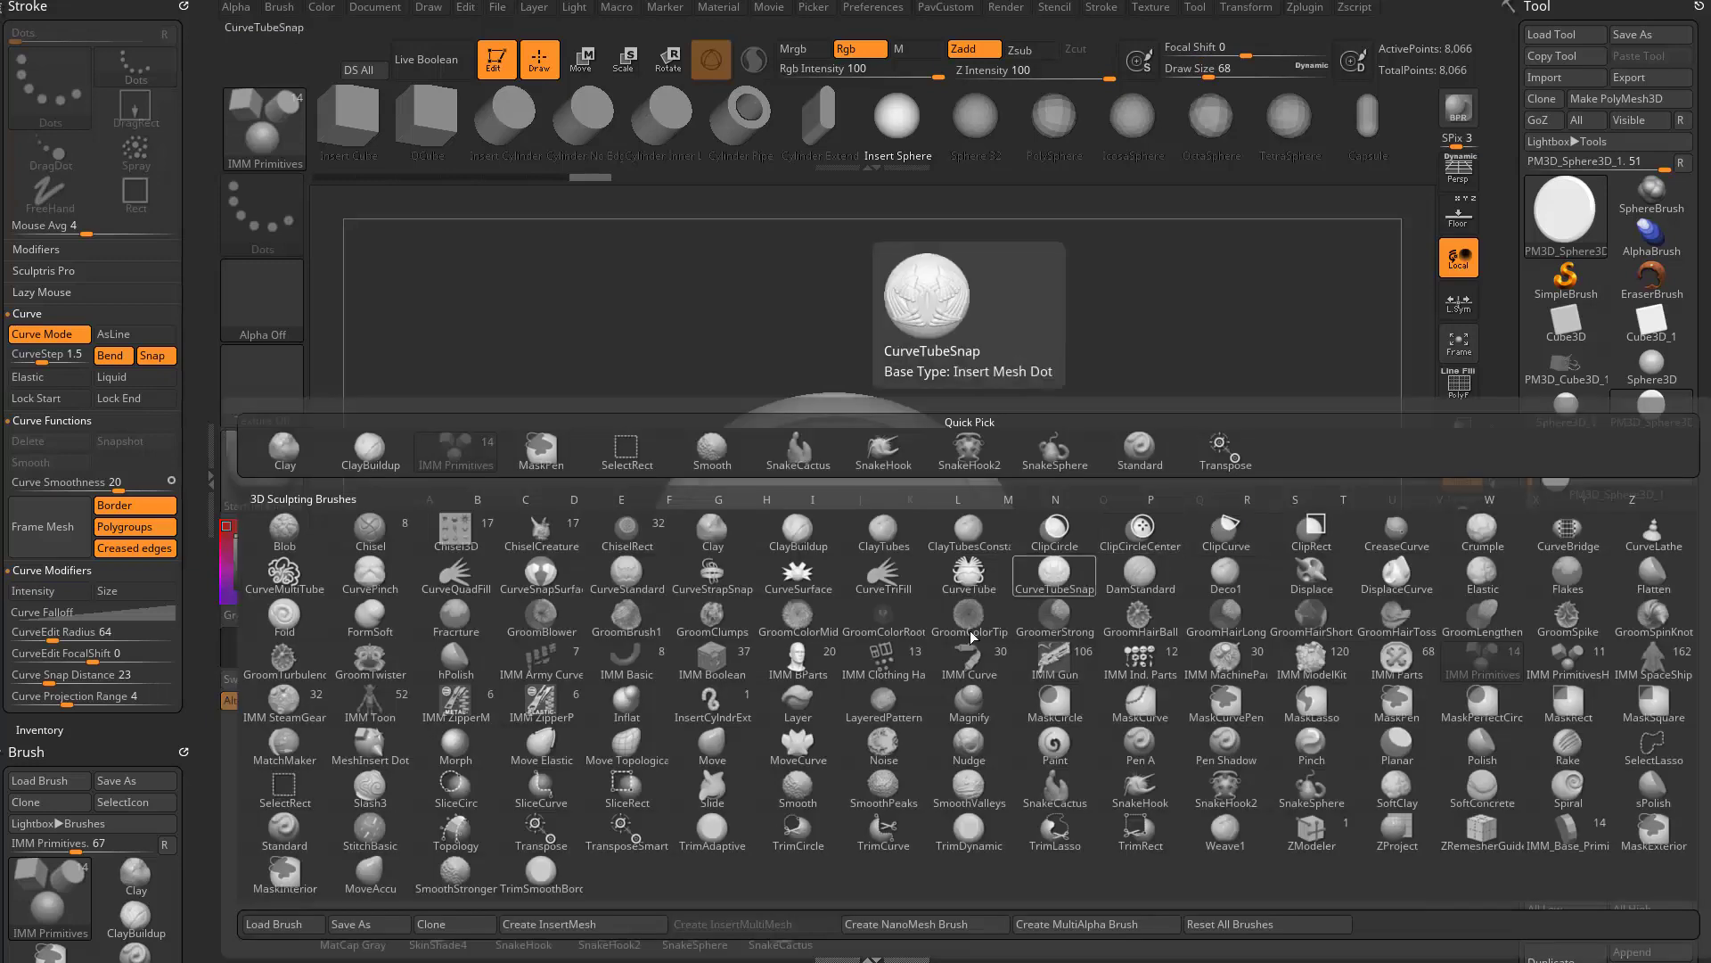
{"action": "left_click", "coordinate": [584, 924]}
{"action": "left_click", "coordinate": [755, 309]}
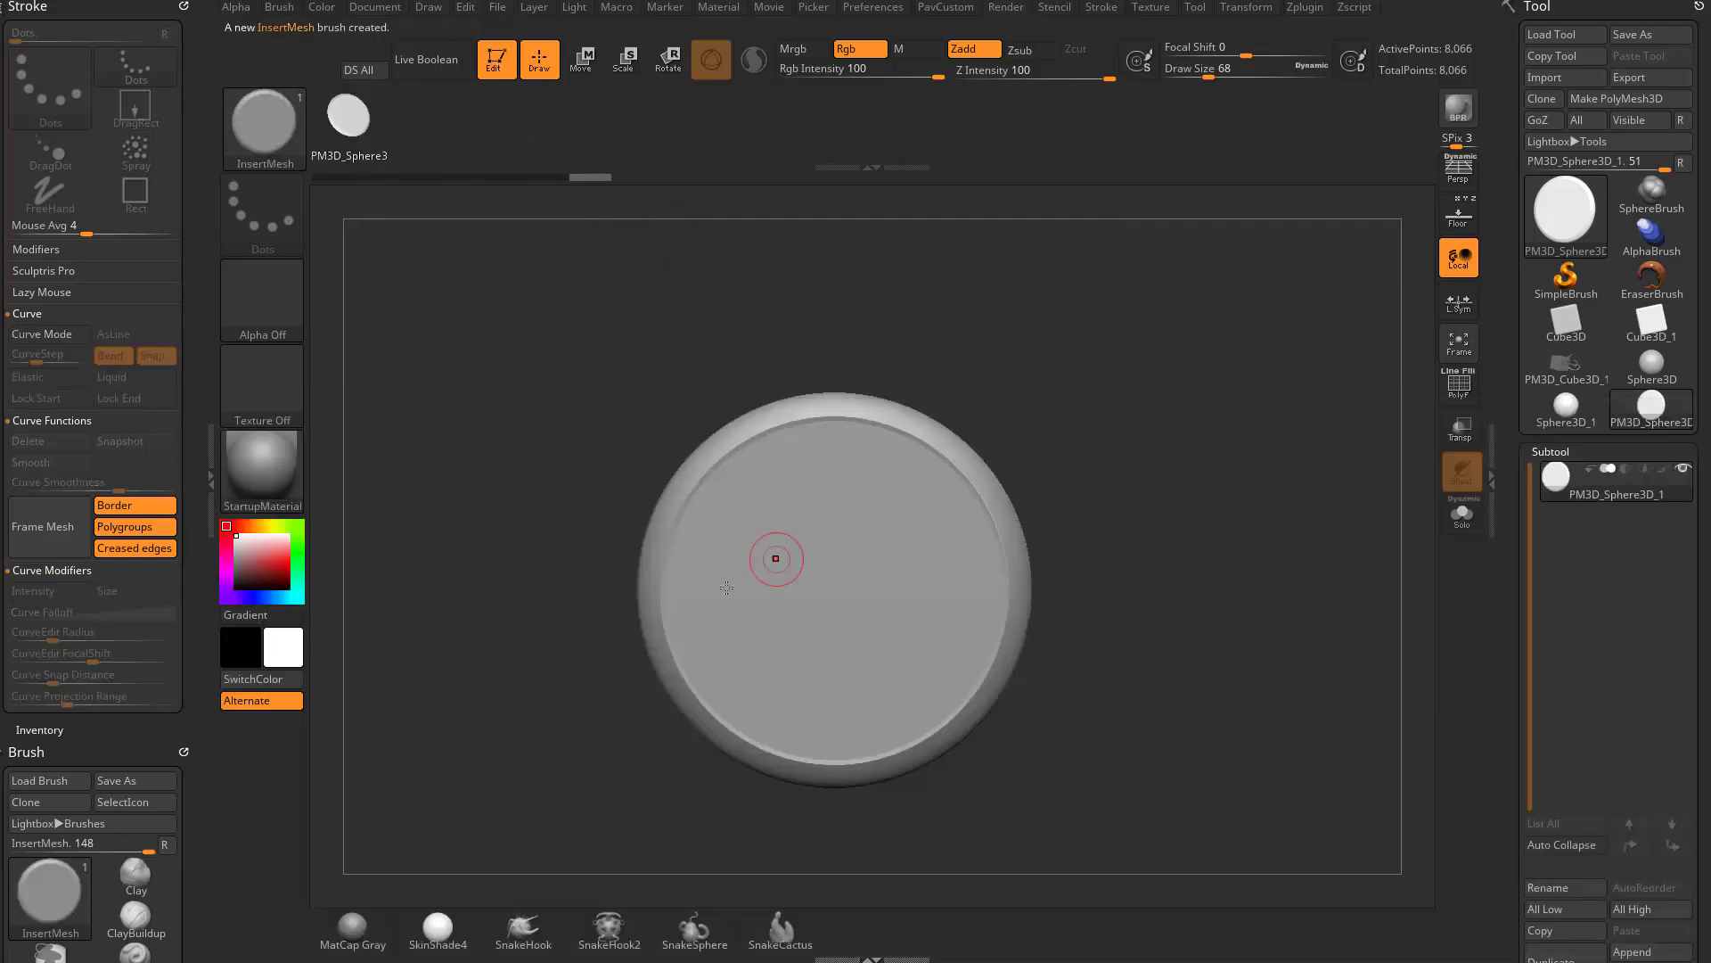
- Turn on Curve Mode for the disc brush, and try a chain of discs at draw size 83 before undoing it
{"action": "left_click", "coordinate": [78, 332]}
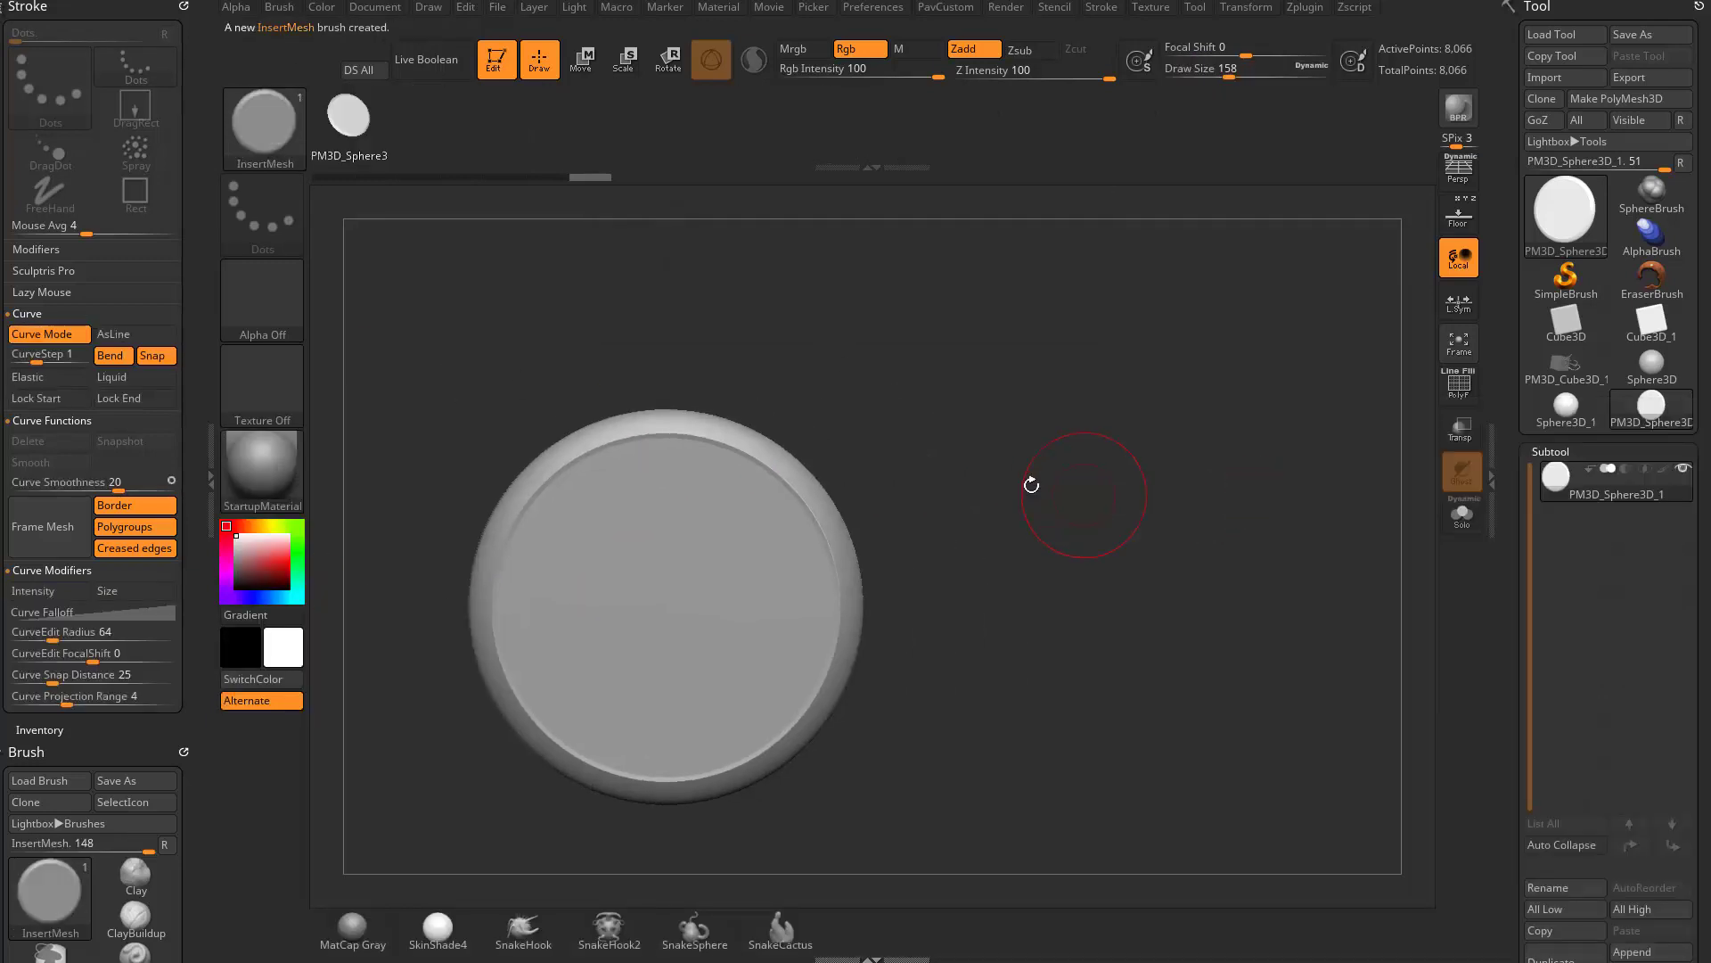
{"action": "left_click_drag", "start_coordinate": [727, 603], "coordinate": [1195, 376]}
{"action": "key", "text": "s"}
{"action": "left_click_drag", "start_coordinate": [1313, 516], "coordinate": [1311, 516]}
{"action": "mouse_move", "coordinate": [1312, 517]}
{"action": "left_mouse_down"}
{"action": "mouse_move", "coordinate": [1268, 374]}
{"action": "mouse_move", "coordinate": [1211, 307]}
{"action": "mouse_move", "coordinate": [1359, 584]}
{"action": "mouse_move", "coordinate": [1302, 553]}
{"action": "left_mouse_up"}
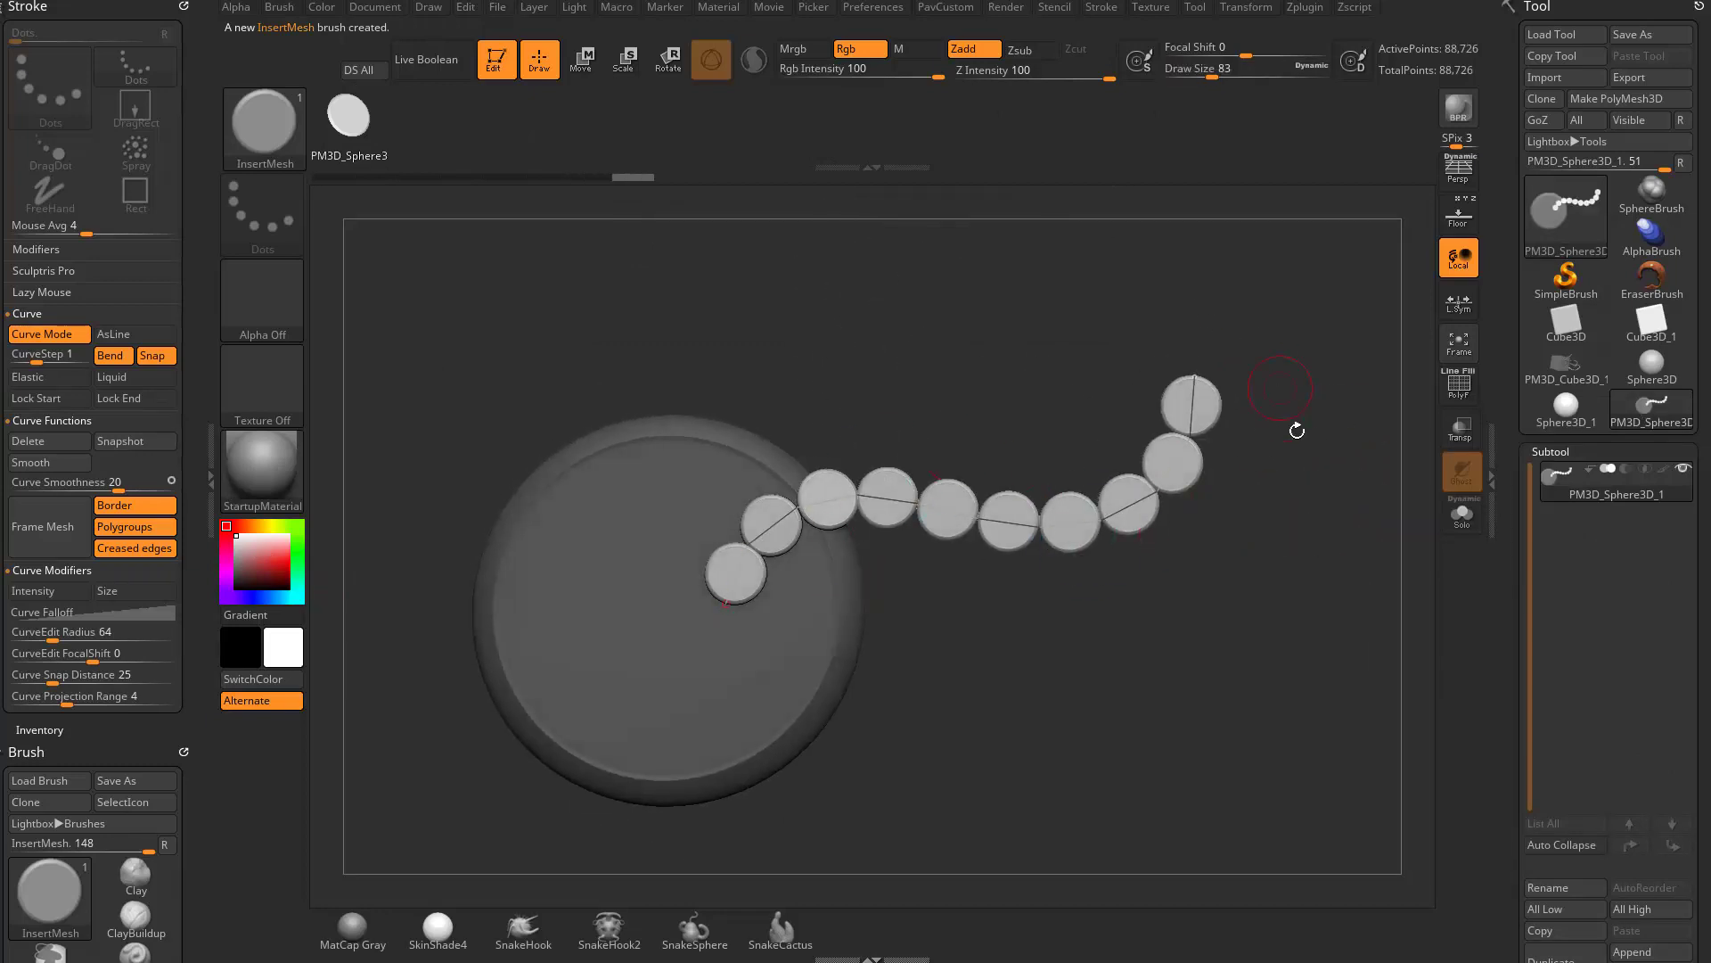
{"action": "mouse_move", "coordinate": [1291, 428]}
{"action": "left_mouse_down"}
{"action": "mouse_move", "coordinate": [1348, 550]}
{"action": "mouse_move", "coordinate": [1345, 490]}
{"action": "left_mouse_up"}
{"action": "key", "text": "ctrl"}
{"action": "key", "text": "ctrl+z"}
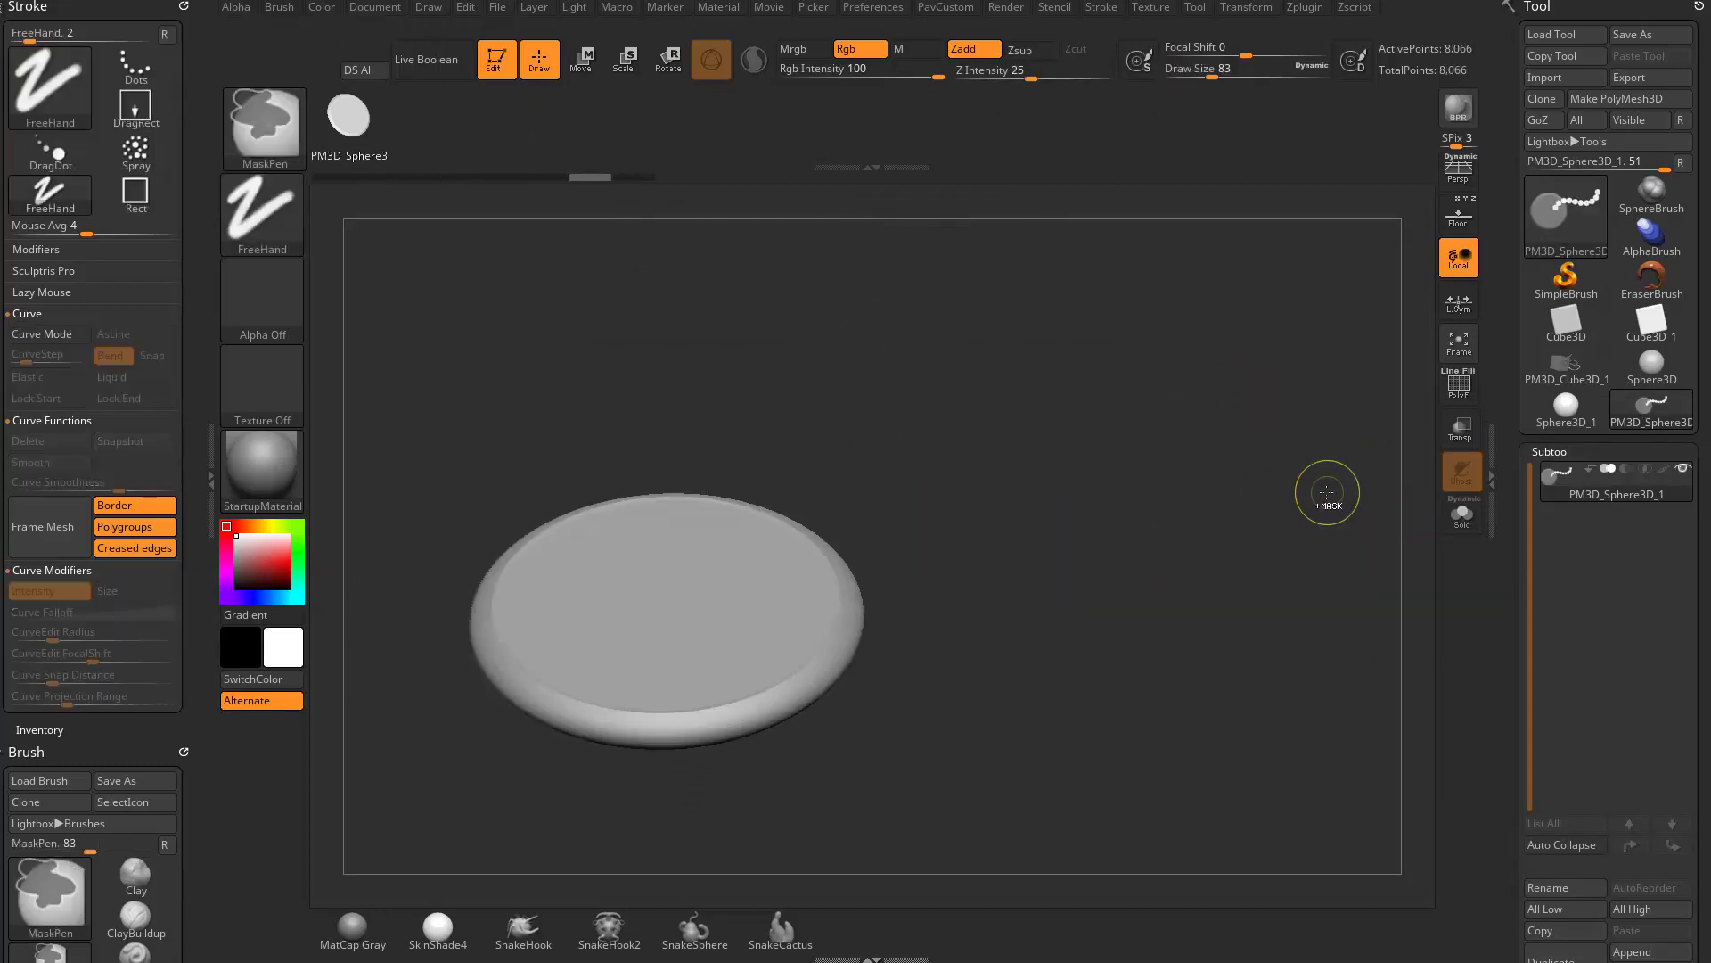
- Undo the mesh edits until the unflattened sphere is restored
{"action": "key", "text": "ctrl+z"}
{"action": "key", "text": "ctrl+z"}
{"action": "key", "text": "ctrl+z"}
{"action": "key", "text": "ctrl+z"}
{"action": "key", "text": "ctrl+z"}
{"action": "key", "text": "ctrl+z"}
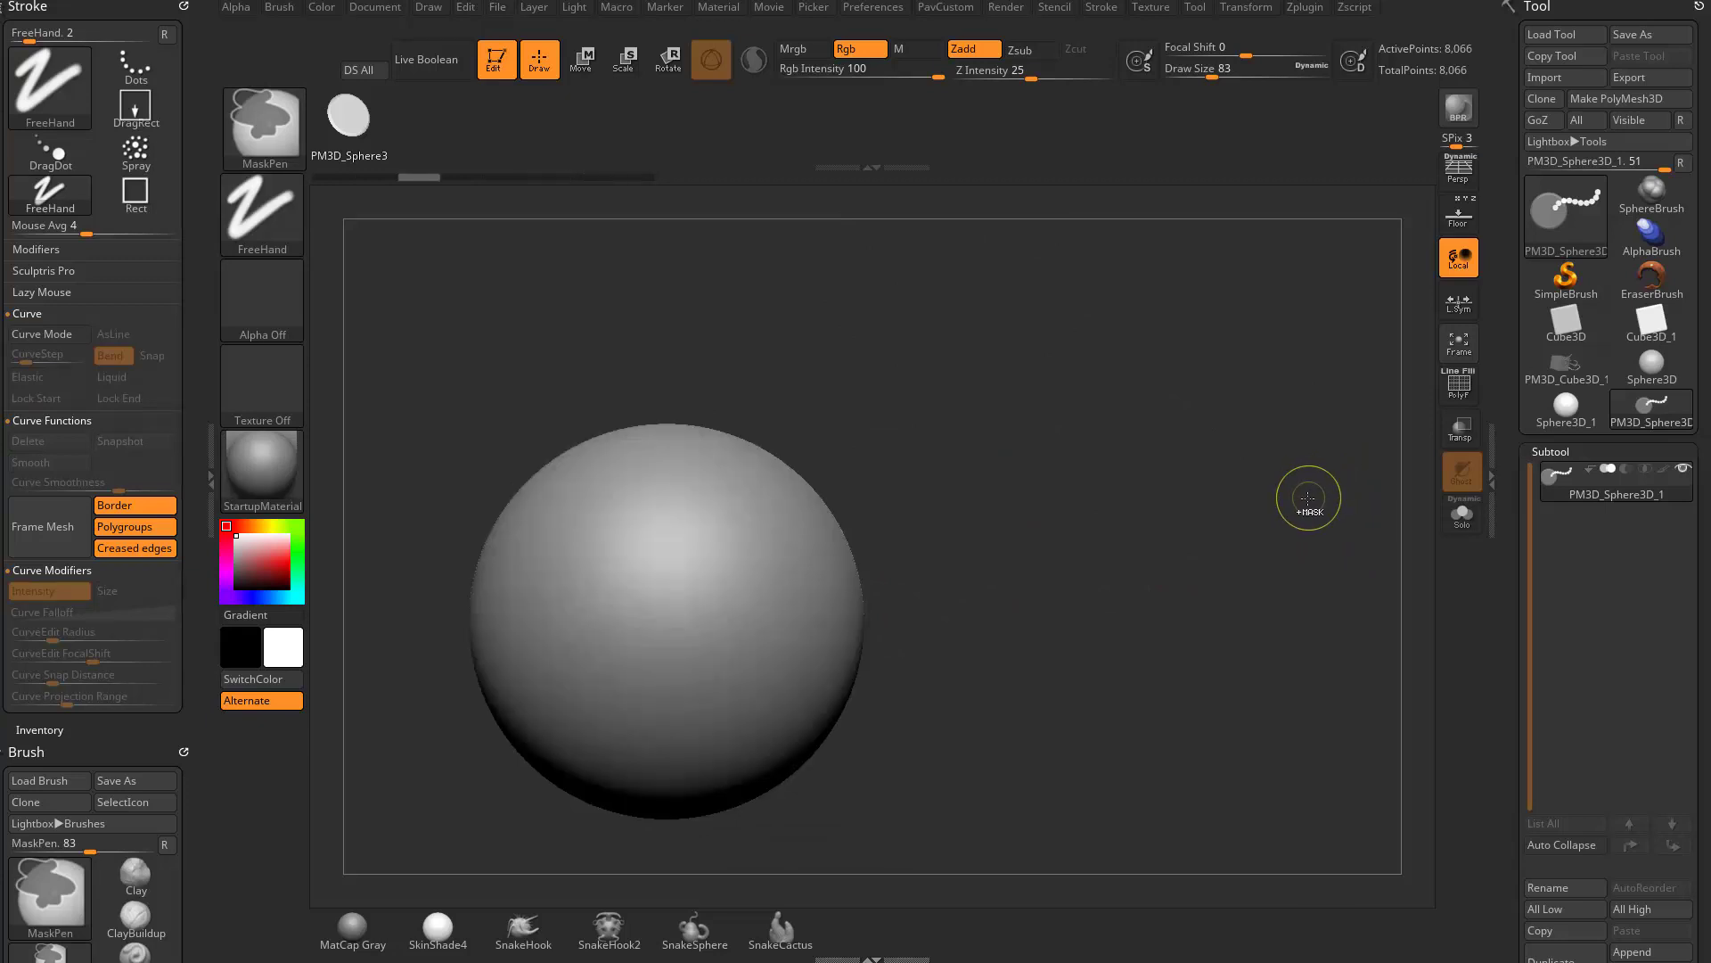
- Mask the sphere's top cap, invert the mask and move the cap down into the body along the gizmo's Y axis
{"action": "left_click_drag", "start_coordinate": [1307, 499], "coordinate": [940, 450]}
{"action": "left_click_drag", "start_coordinate": [991, 323], "coordinate": [513, 451], "text": "ctrl"}
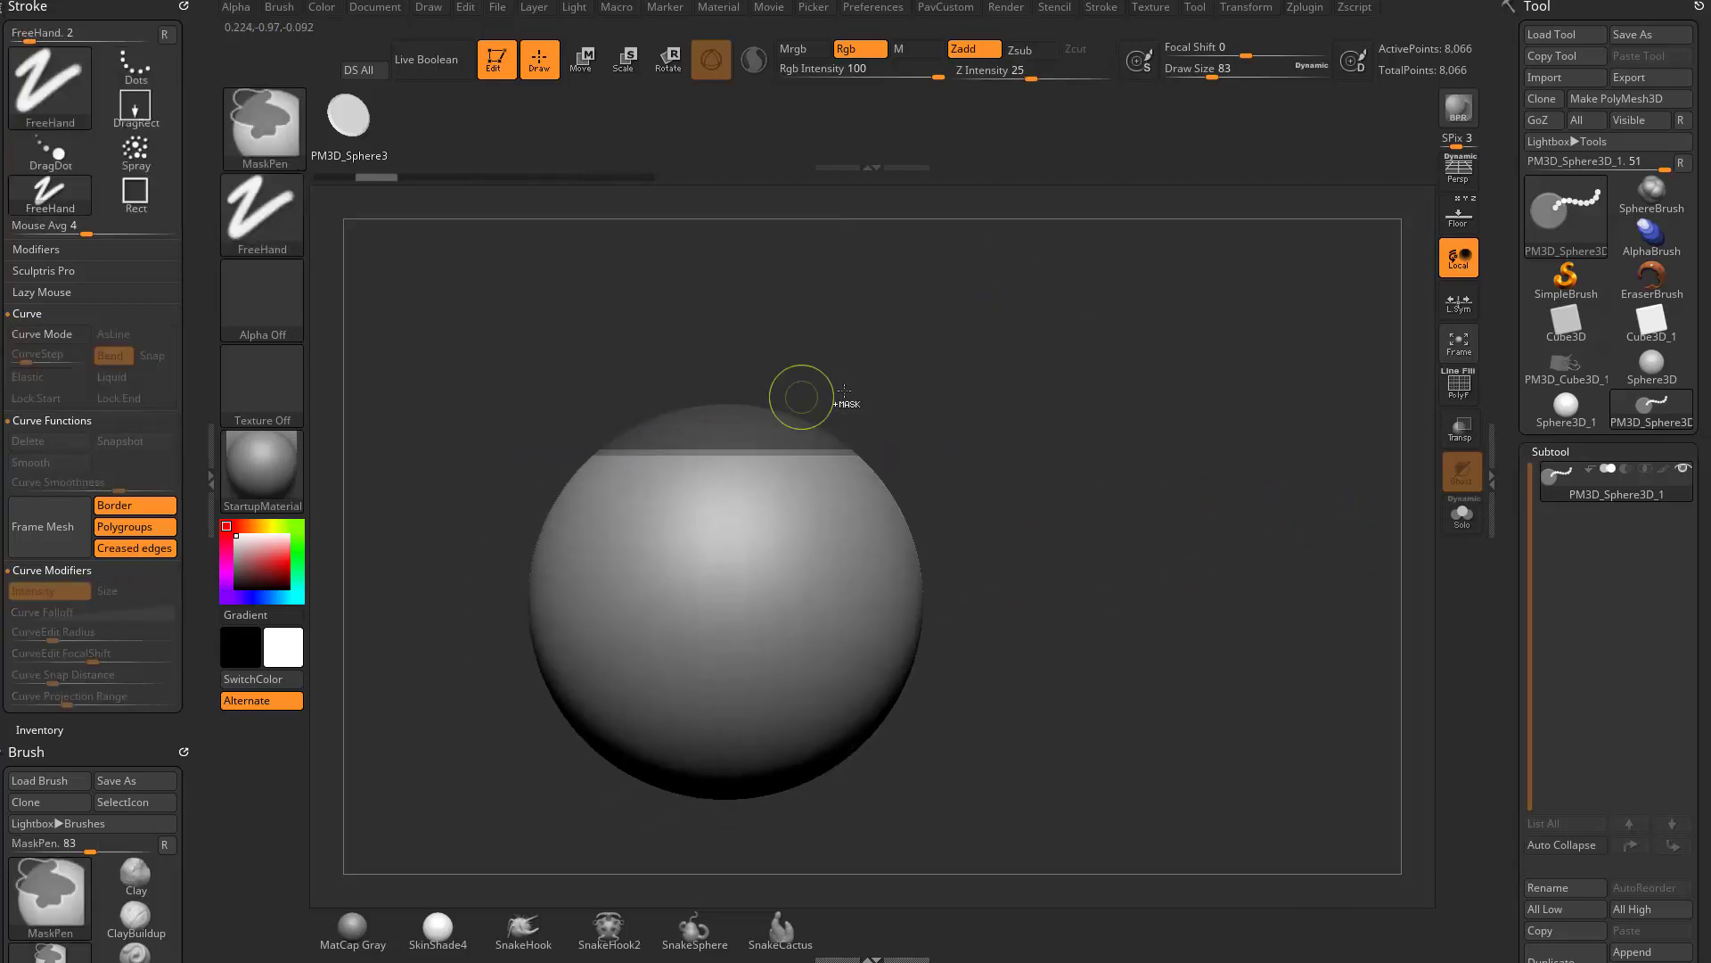
{"action": "left_click", "coordinate": [954, 436], "text": "ctrl"}
{"action": "key", "text": "w"}
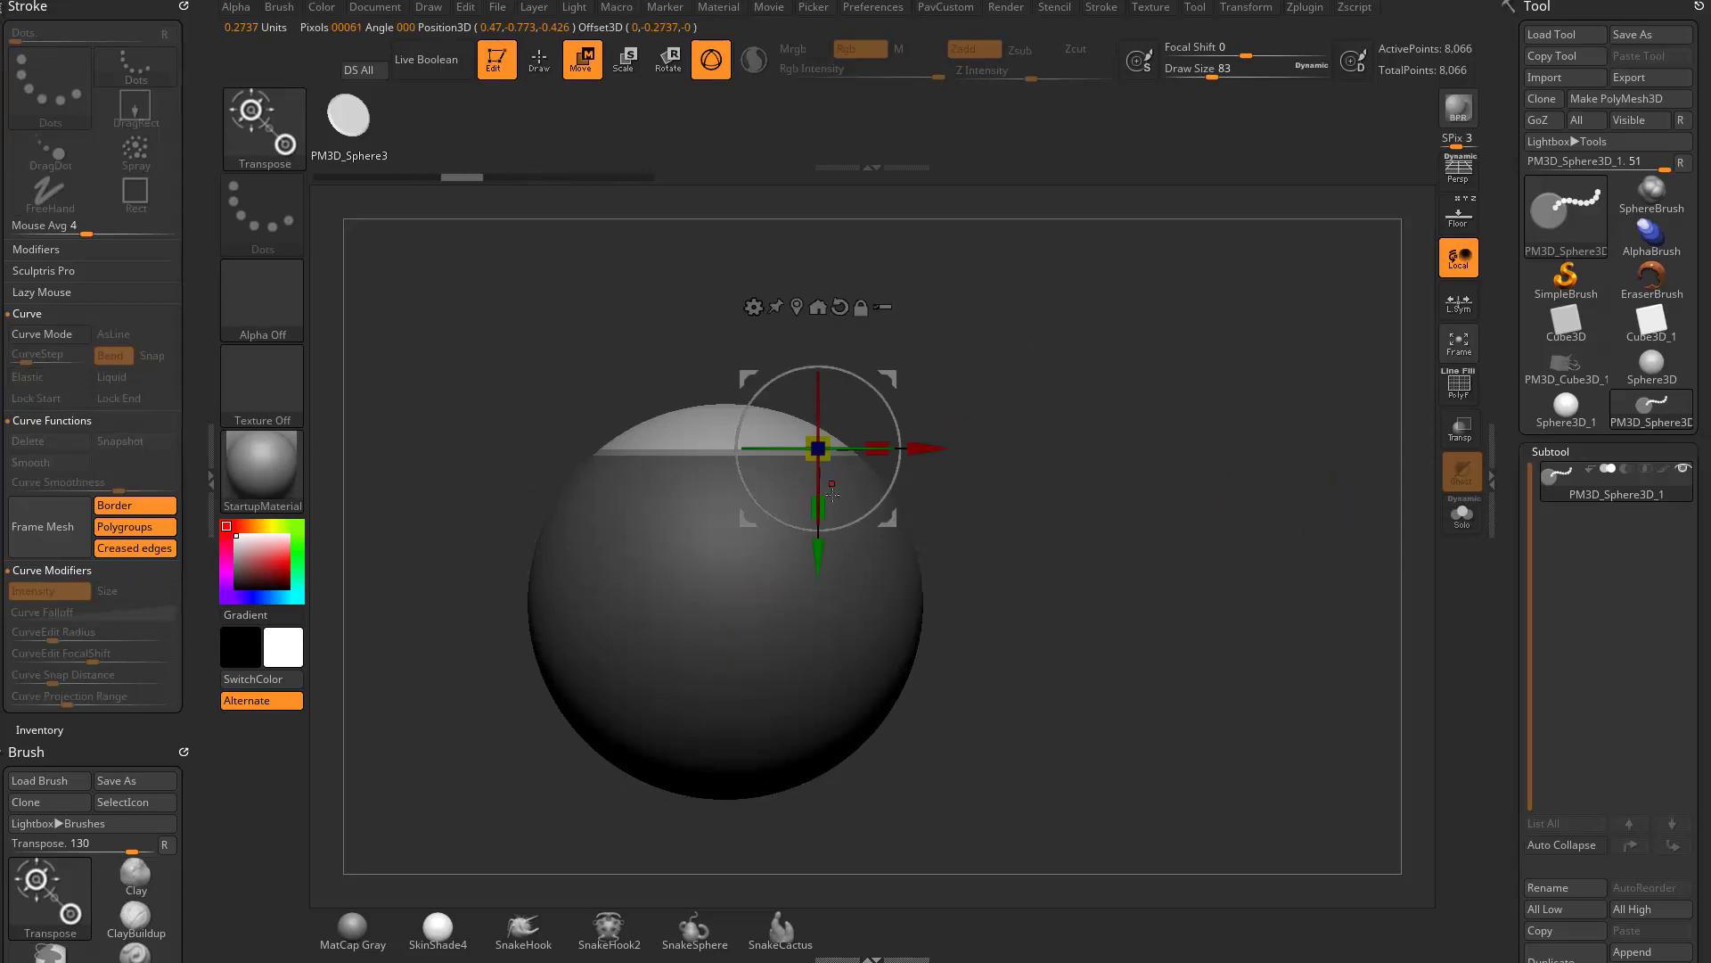
{"action": "left_click", "coordinate": [821, 508], "text": "ctrl"}
{"action": "left_click_drag", "start_coordinate": [1096, 439], "coordinate": [1160, 477], "text": "ctrl"}
{"action": "key", "text": "q"}
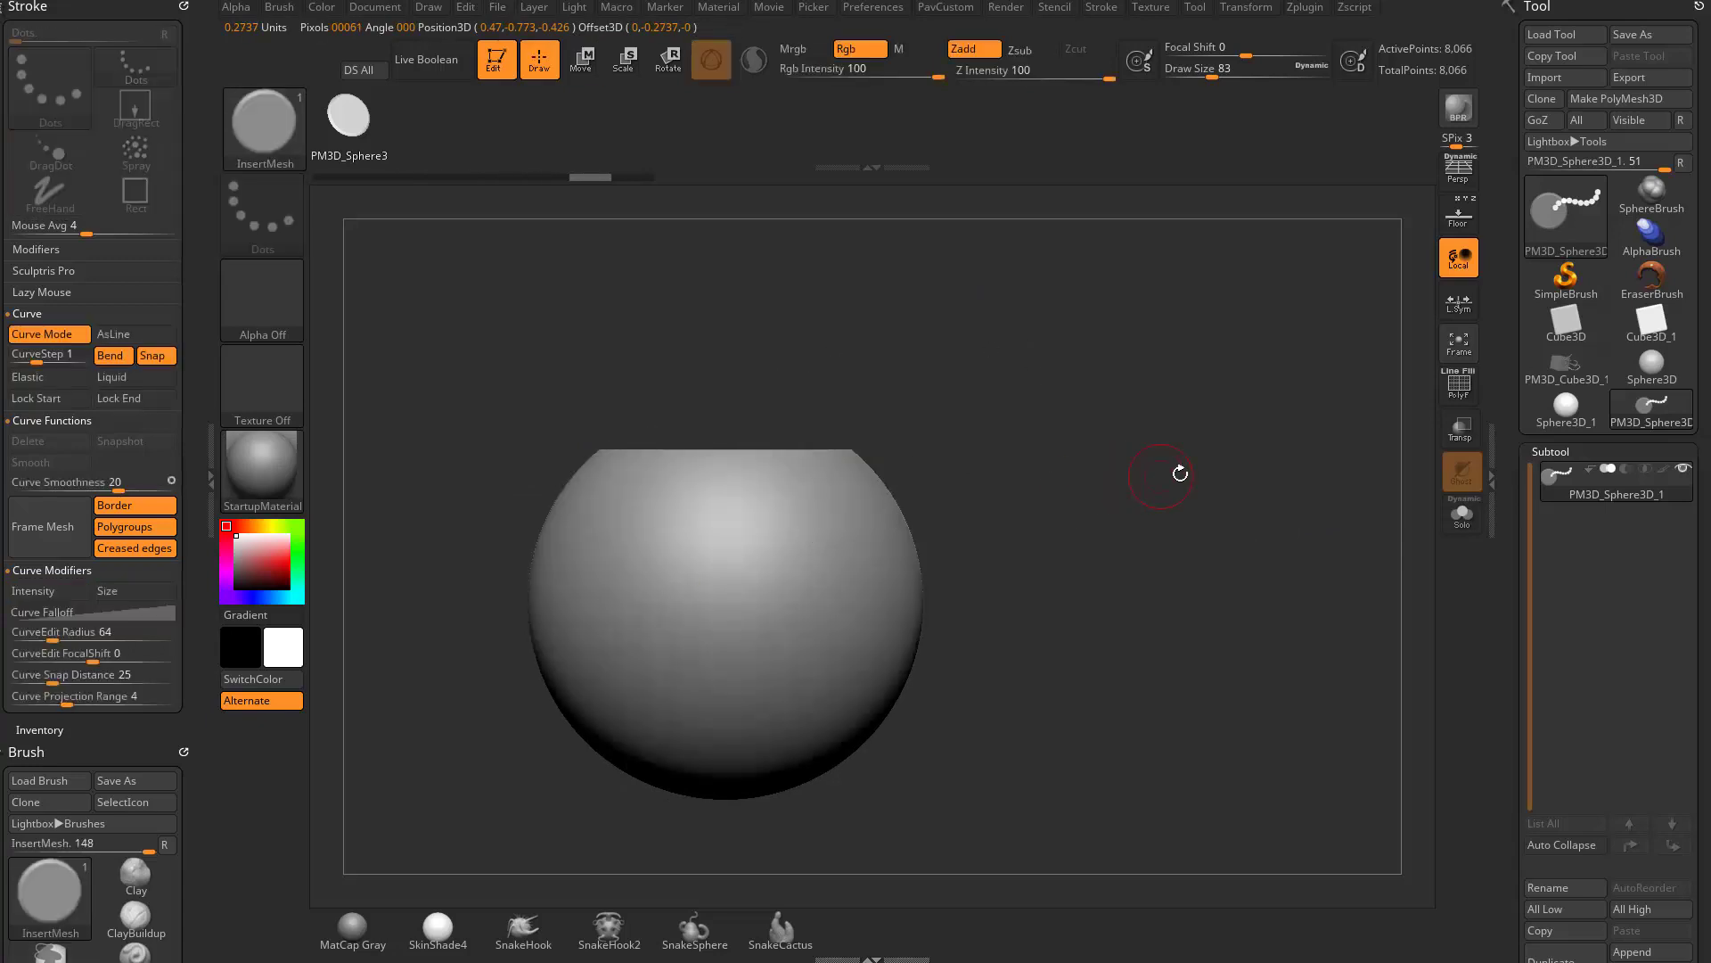
- Clip the sphere's top and bottom flat with two straight horizontal ClipCurve cuts
{"action": "left_click", "coordinate": [273, 138], "text": "ctrl+shift"}
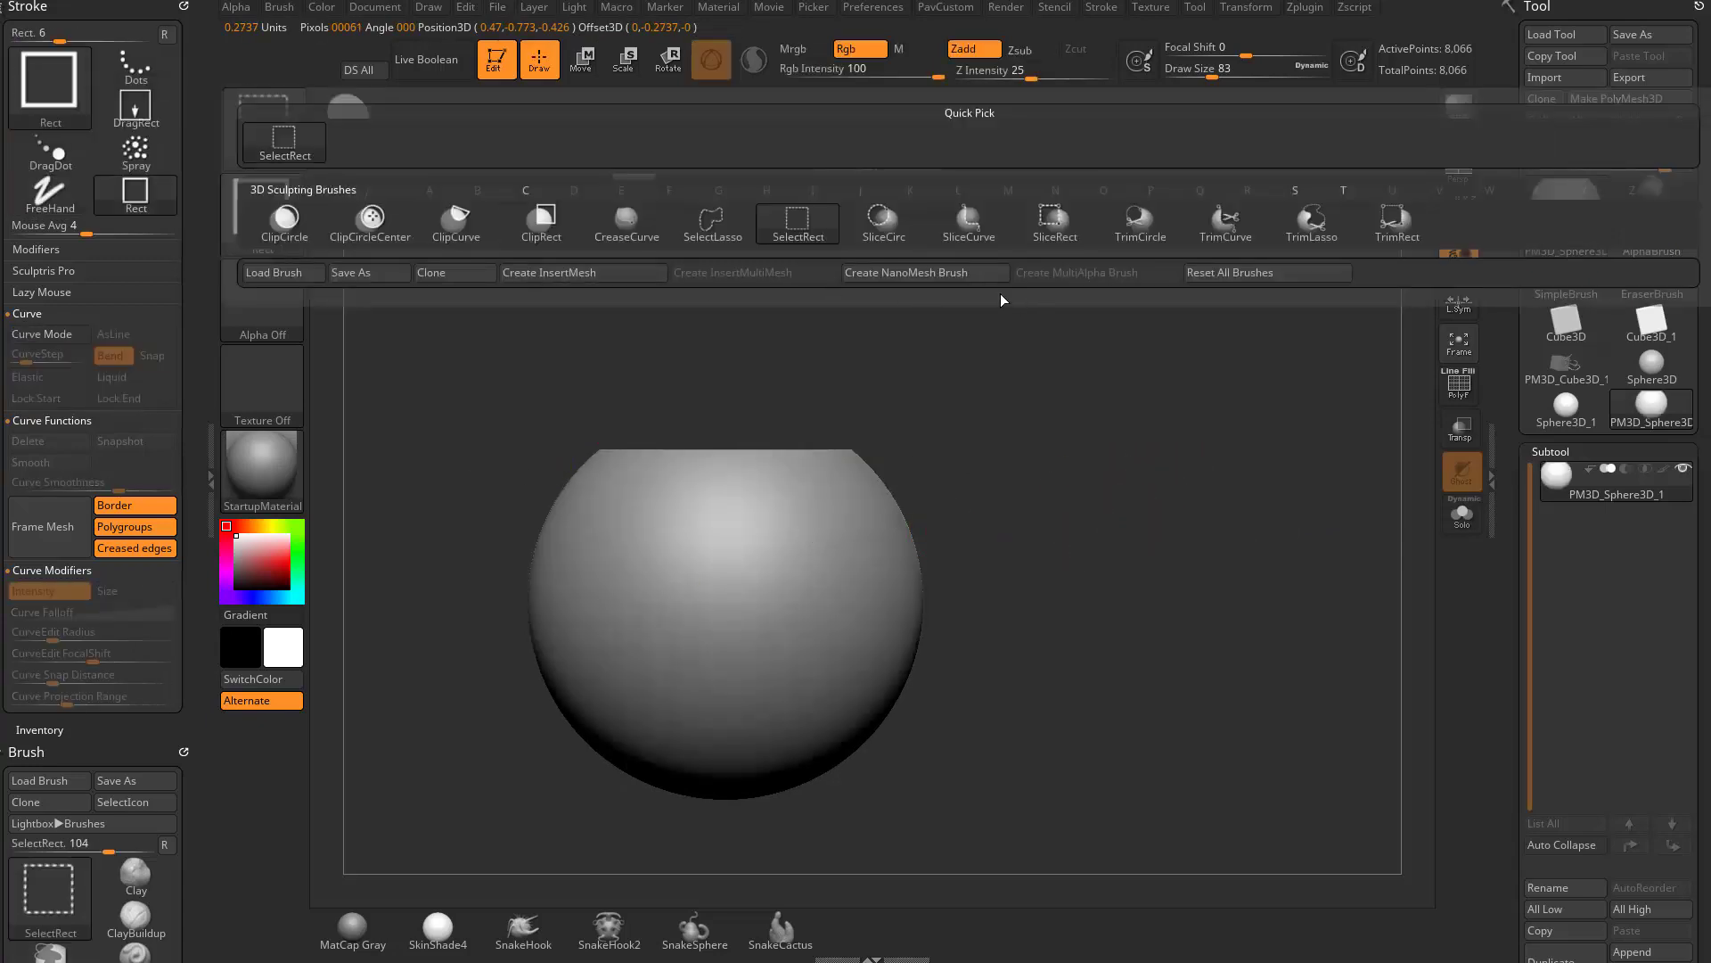
{"action": "left_click", "coordinate": [456, 223]}
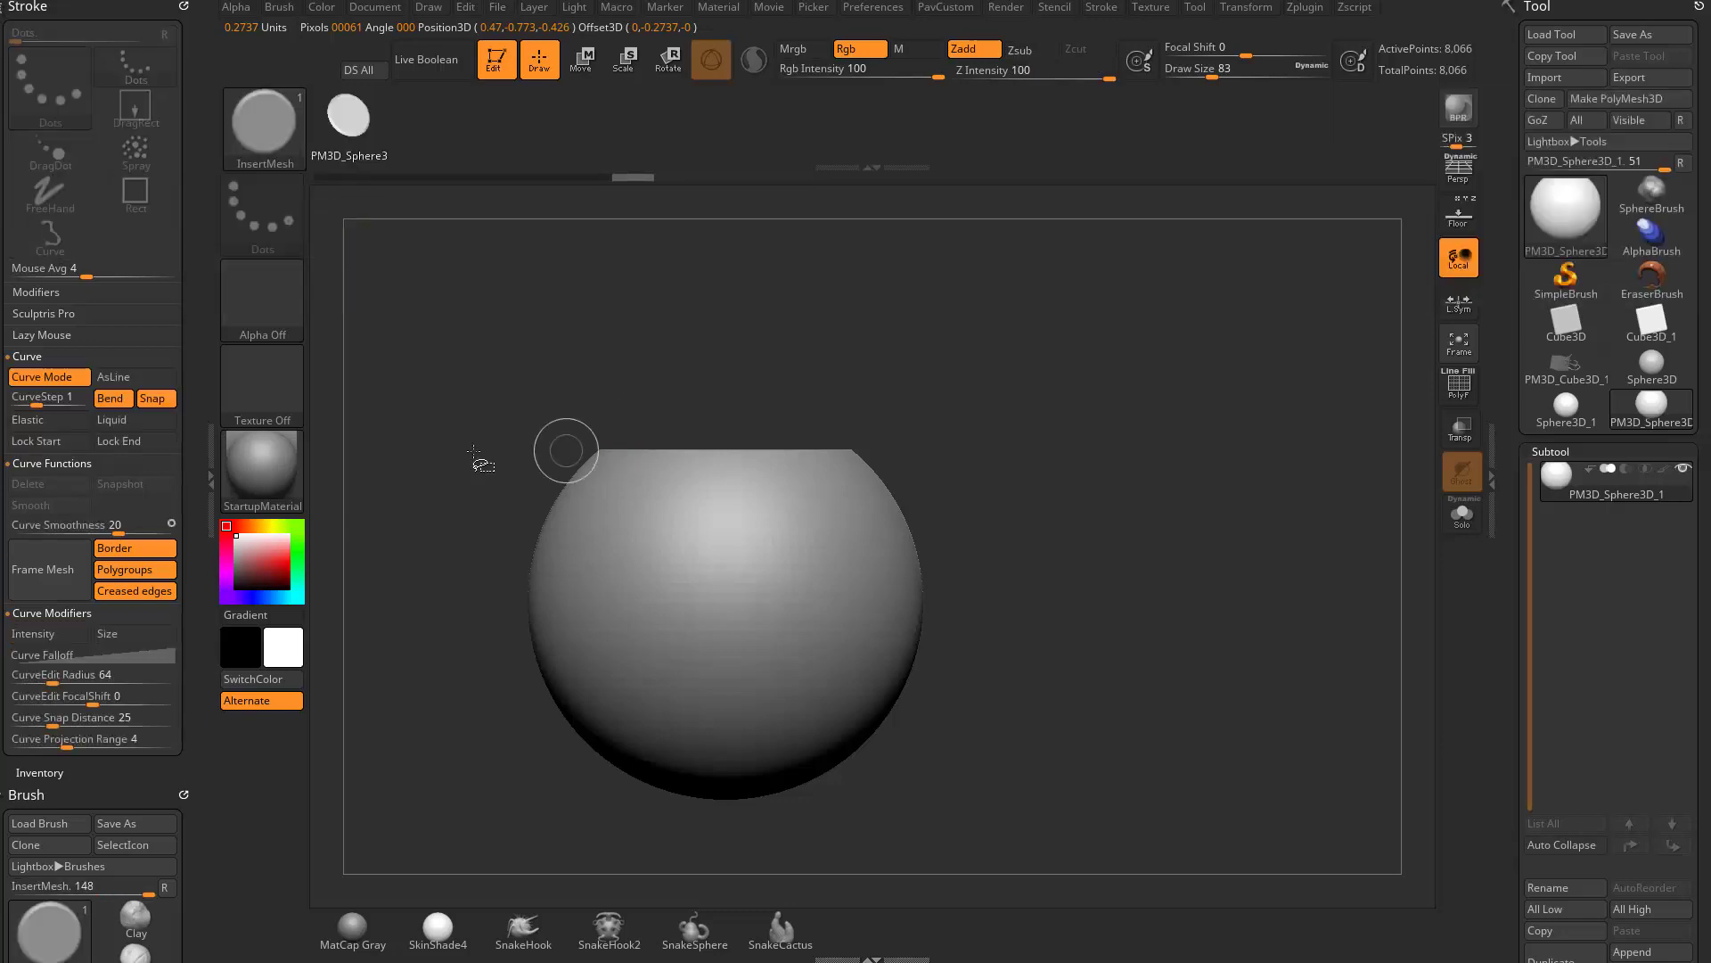
{"action": "left_click_drag", "start_coordinate": [375, 458], "coordinate": [1217, 460], "text": "ctrl+shift"}
{"action": "left_click_drag", "start_coordinate": [1054, 731], "coordinate": [407, 729], "text": "ctrl+shift"}
{"action": "mouse_move", "coordinate": [1062, 369]}
{"action": "left_mouse_down"}
{"action": "mouse_move", "coordinate": [1106, 477]}
{"action": "mouse_move", "coordinate": [1058, 467]}
{"action": "mouse_move", "coordinate": [1139, 524]}
{"action": "mouse_move", "coordinate": [1025, 528]}
{"action": "mouse_move", "coordinate": [1084, 401]}
{"action": "mouse_move", "coordinate": [1096, 557]}
{"action": "left_mouse_up"}
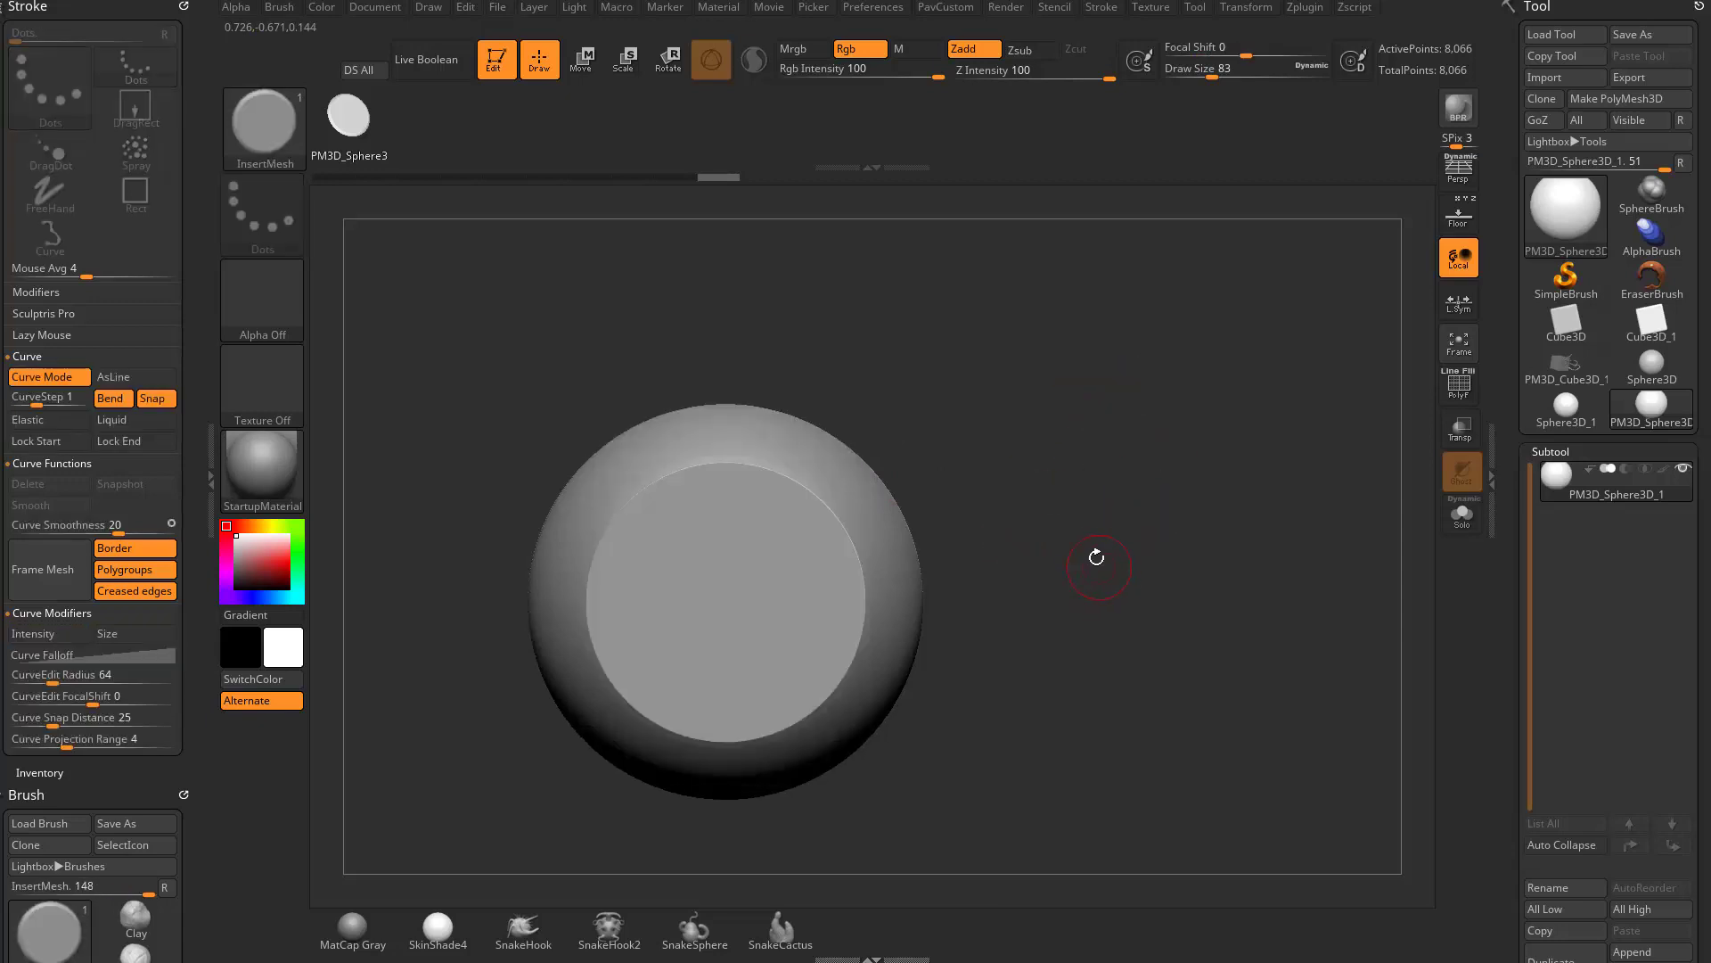
- Append the clipped sphere, seen facing its flat top, as a second mesh in the current InsertMesh brush
{"action": "key", "text": "b"}
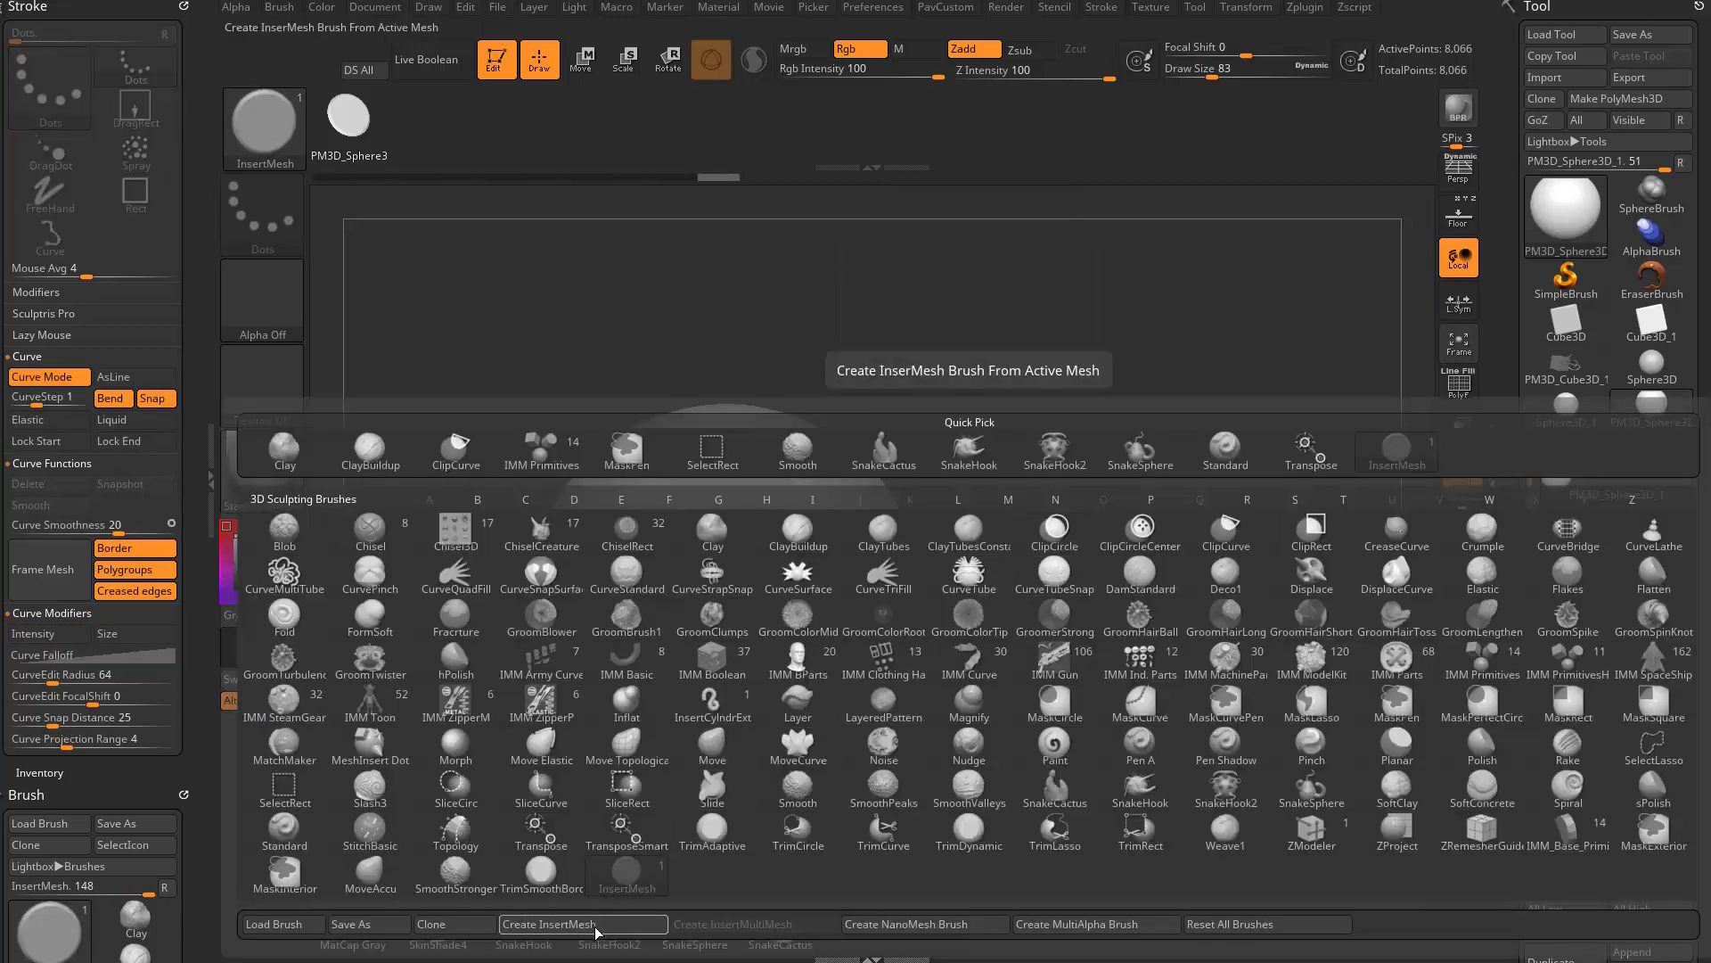
{"action": "left_click", "coordinate": [549, 923]}
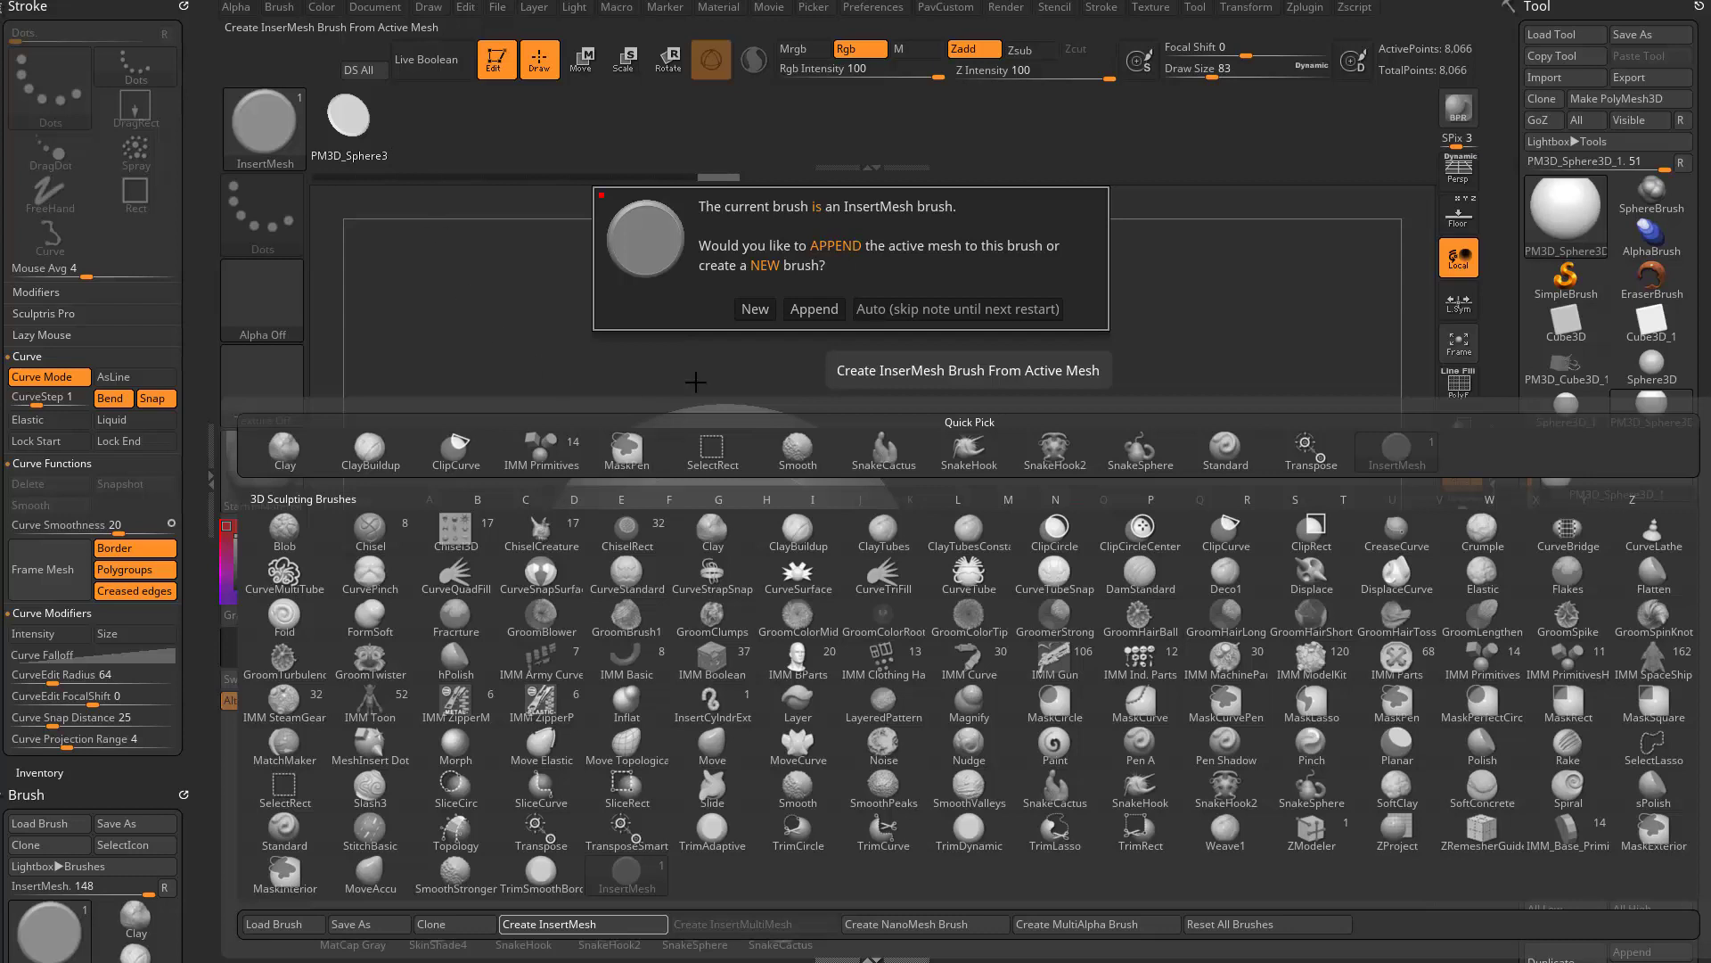
{"action": "left_click", "coordinate": [812, 310]}
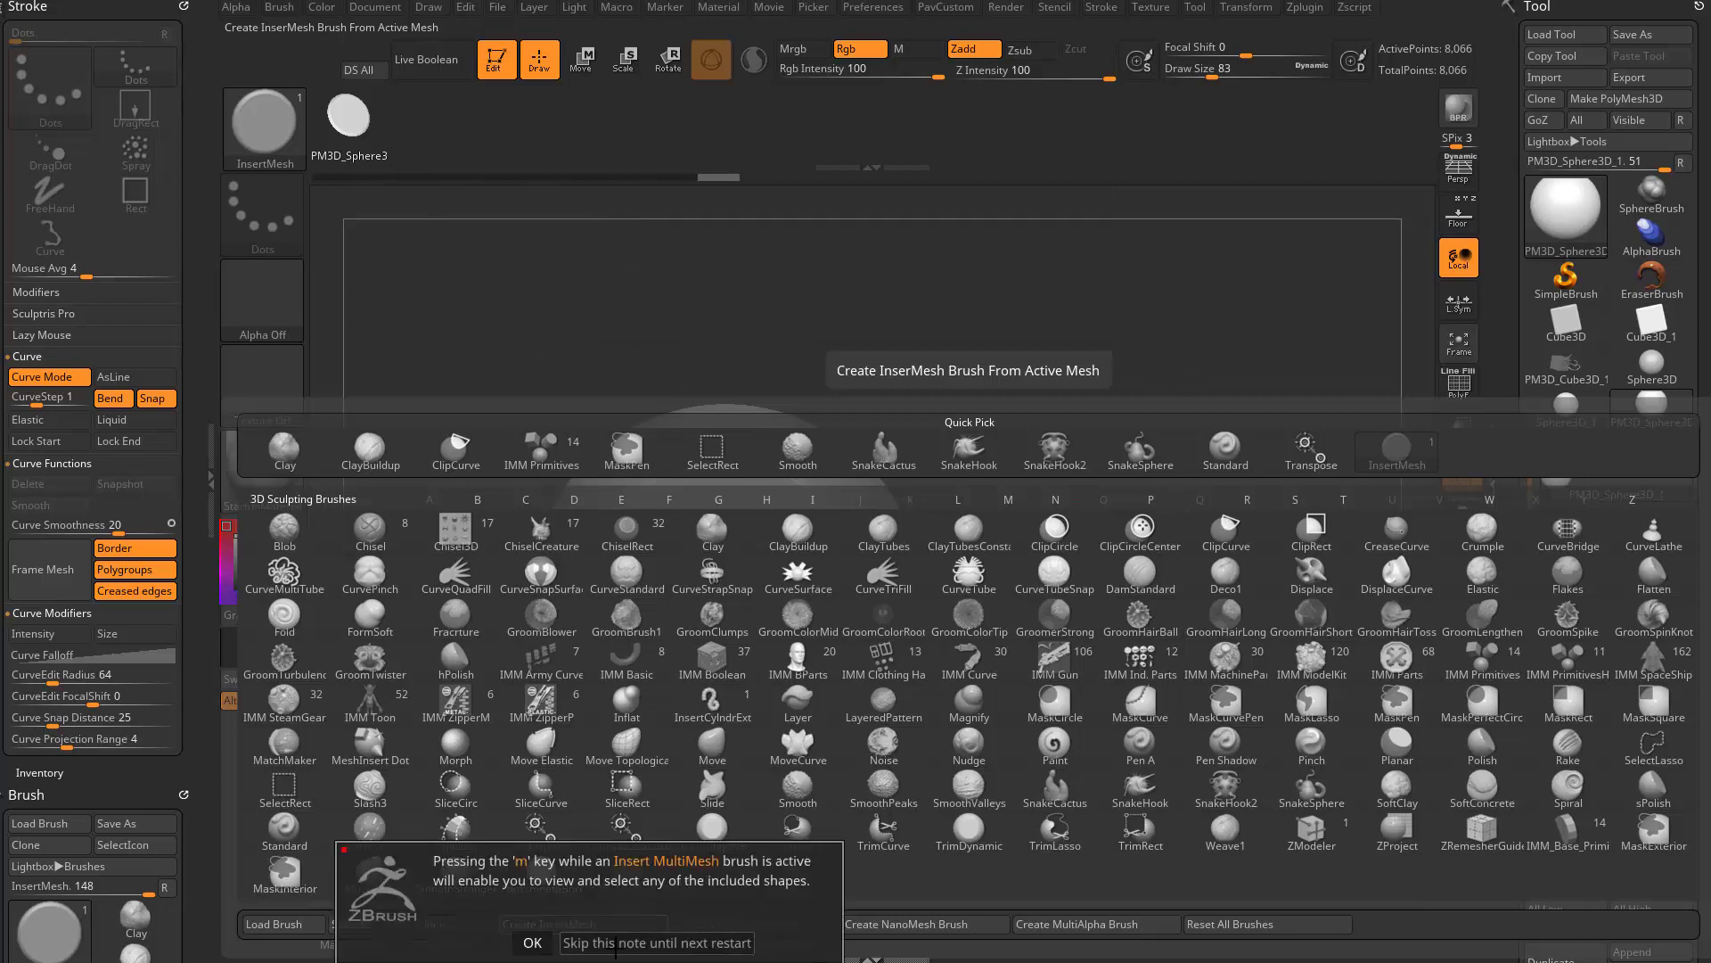
{"action": "left_click", "coordinate": [615, 944]}
{"action": "left_click_drag", "start_coordinate": [1128, 582], "coordinate": [1136, 455]}
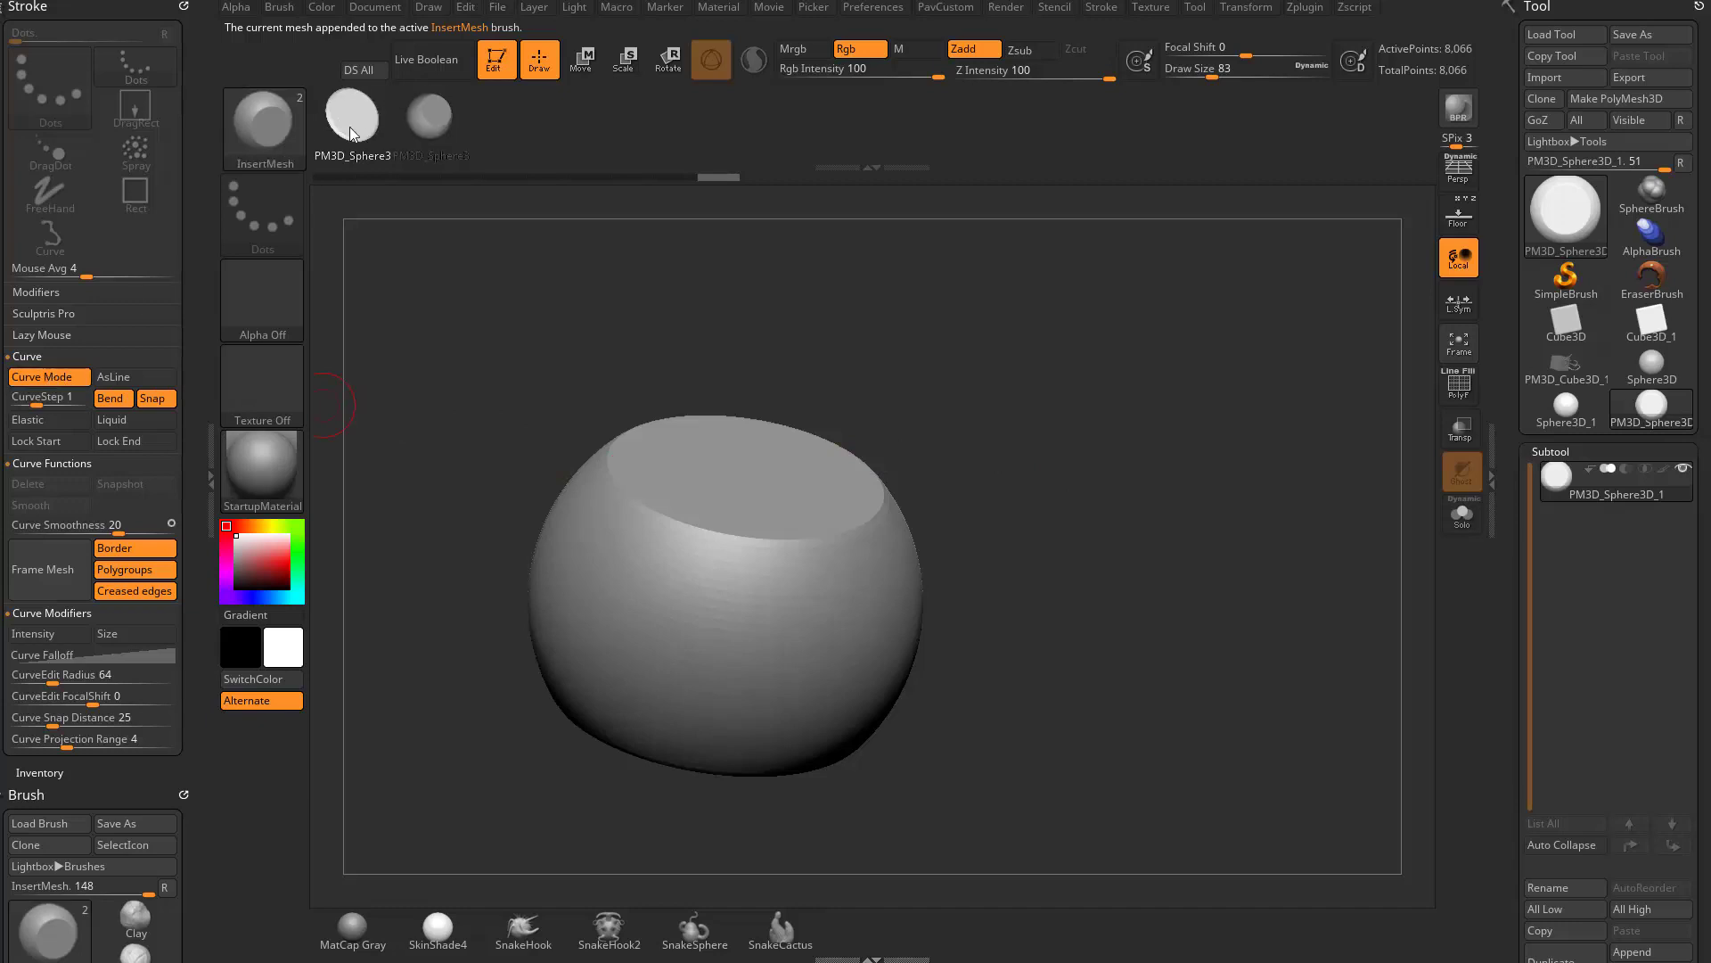
- Draw a curved chain of clipped-sphere inserts from the large mesh's rim outward and up, using draw size 77
{"action": "left_click_drag", "start_coordinate": [1085, 430], "coordinate": [981, 424], "text": "alt"}
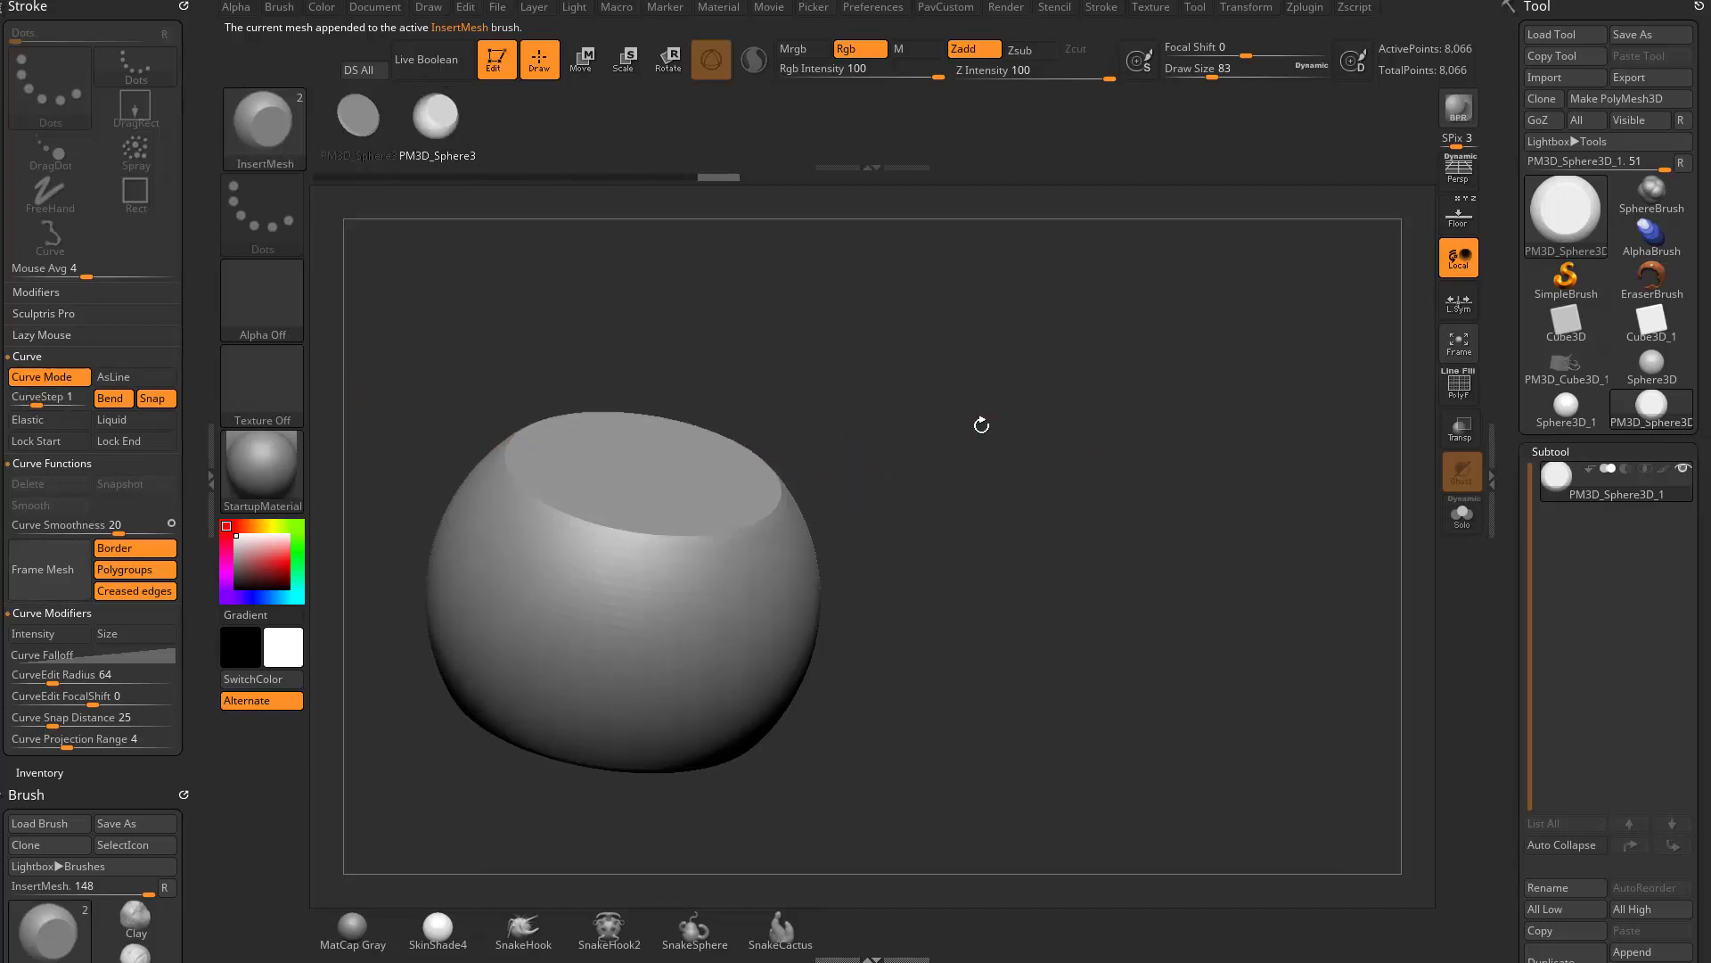
{"action": "left_click_drag", "start_coordinate": [975, 537], "coordinate": [1141, 368]}
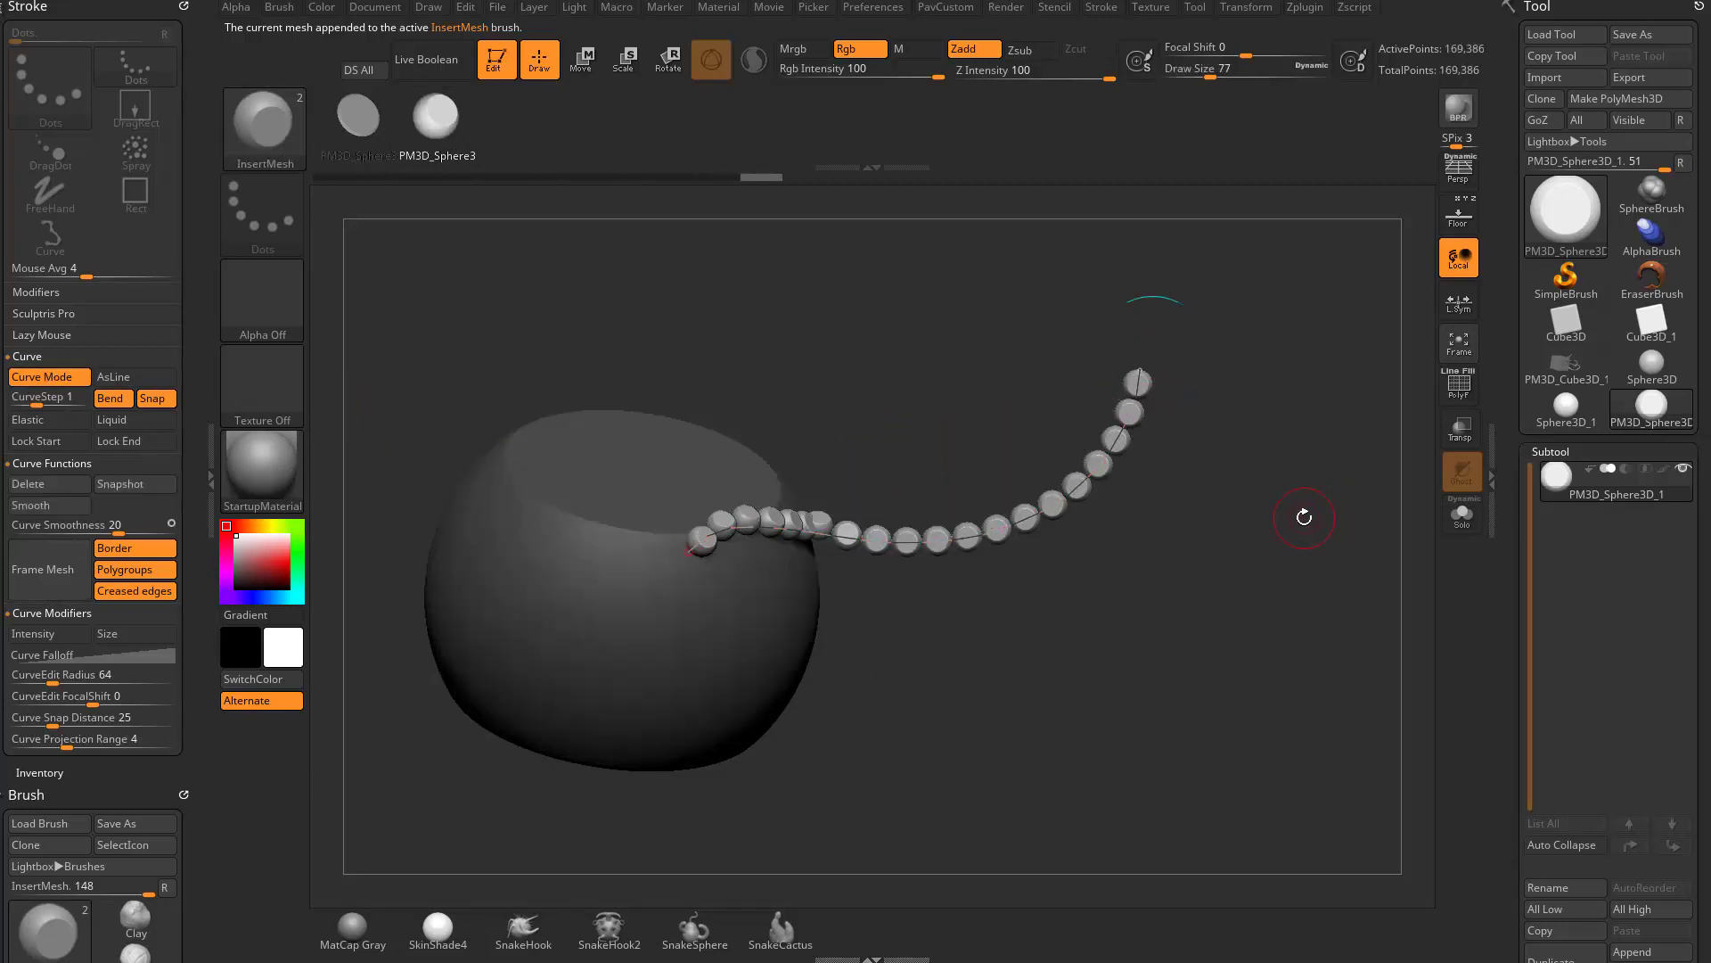
{"action": "mouse_move", "coordinate": [1305, 533]}
{"action": "left_mouse_down", "text": "alt"}
{"action": "mouse_move", "coordinate": [1318, 589]}
{"action": "mouse_move", "coordinate": [1297, 535]}
{"action": "left_mouse_up", "text": "alt"}
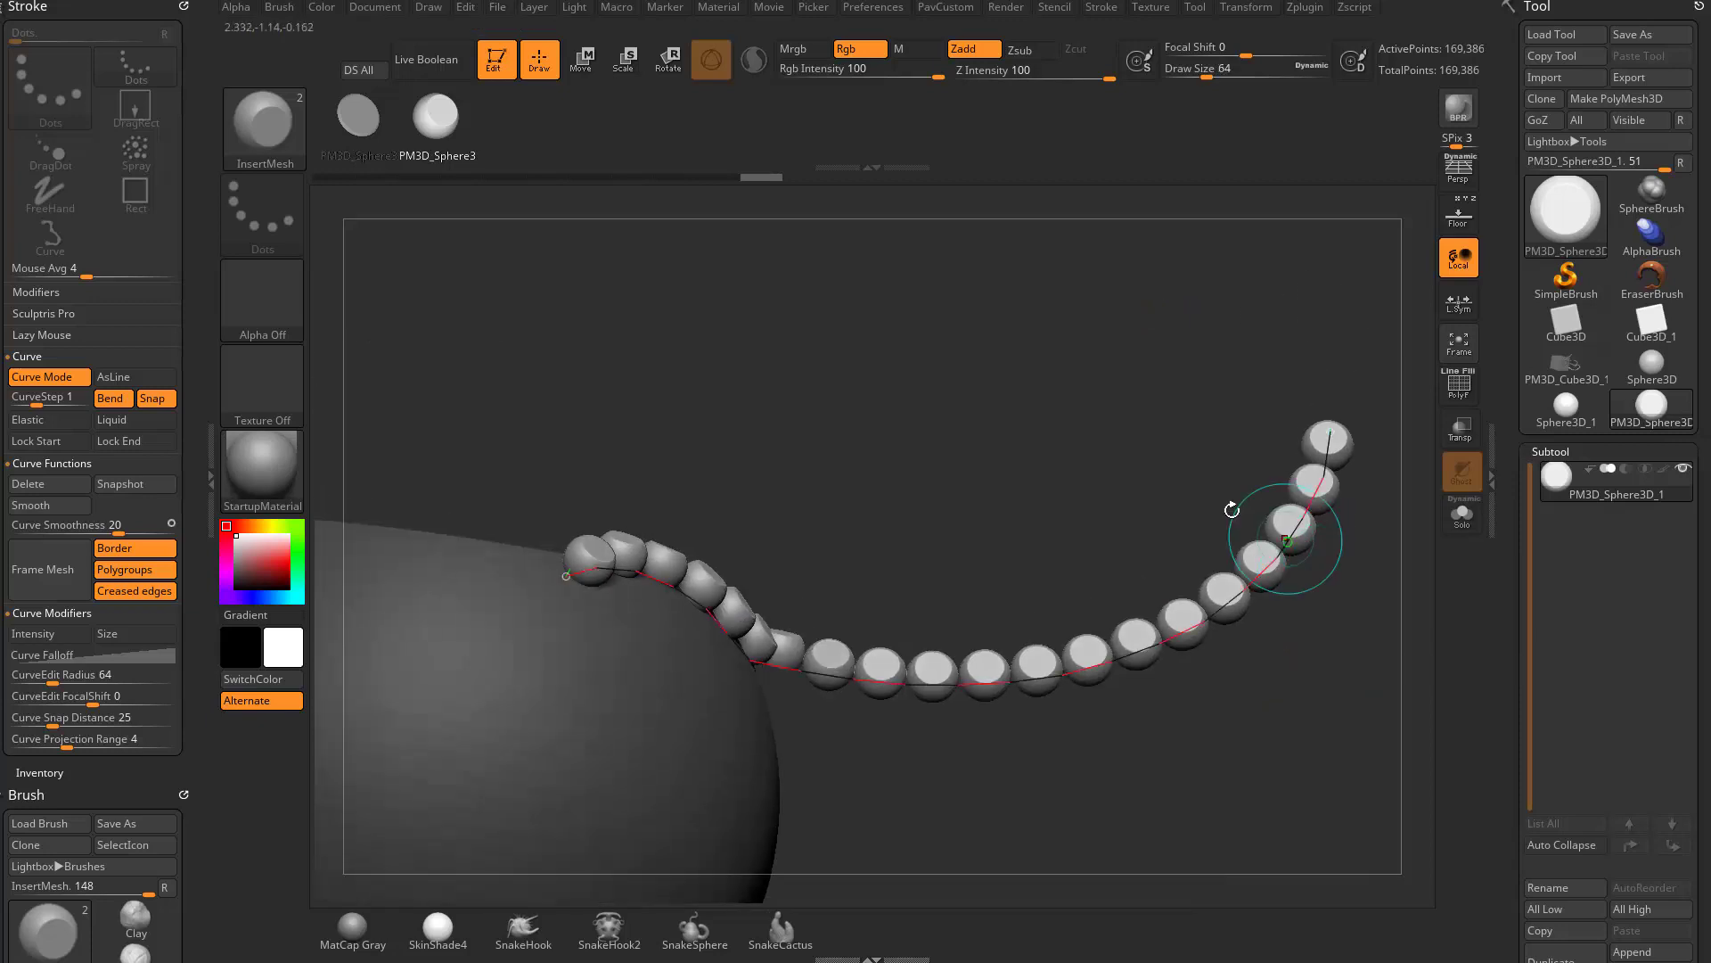
{"action": "mouse_move", "coordinate": [1095, 415]}
{"action": "left_mouse_down", "text": "alt"}
{"action": "mouse_move", "coordinate": [1106, 450]}
{"action": "mouse_move", "coordinate": [1087, 429]}
{"action": "left_mouse_up", "text": "alt"}
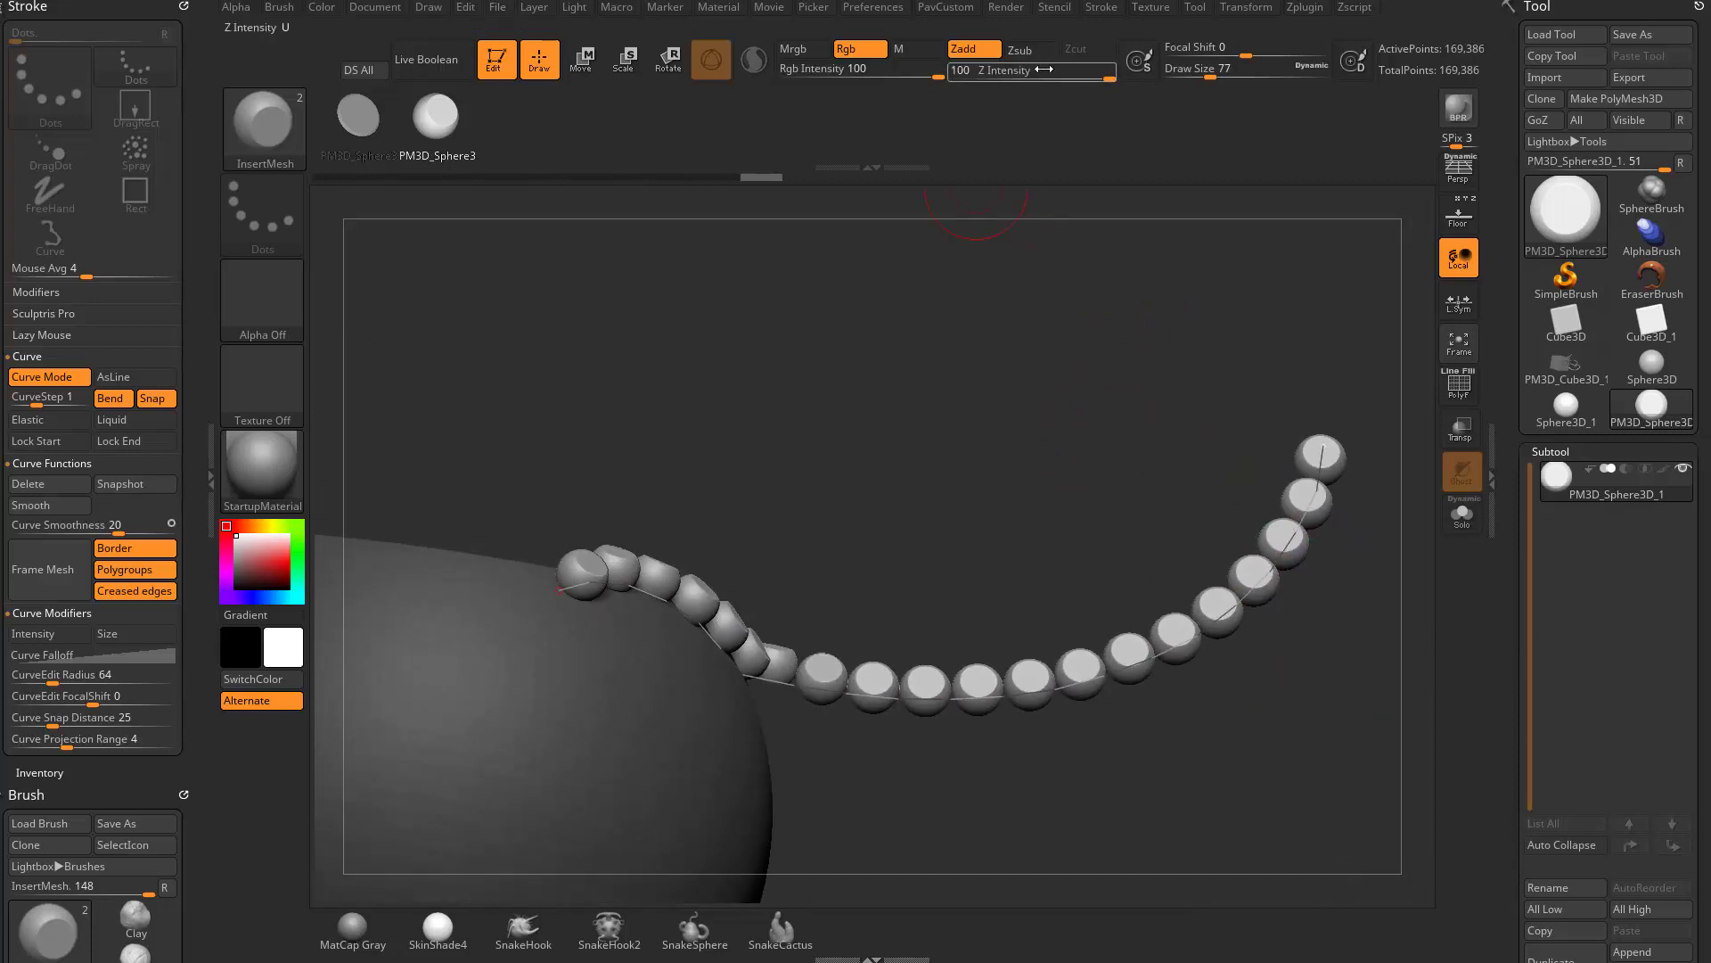
{"action": "left_click_drag", "start_coordinate": [1195, 542], "coordinate": [1085, 188]}
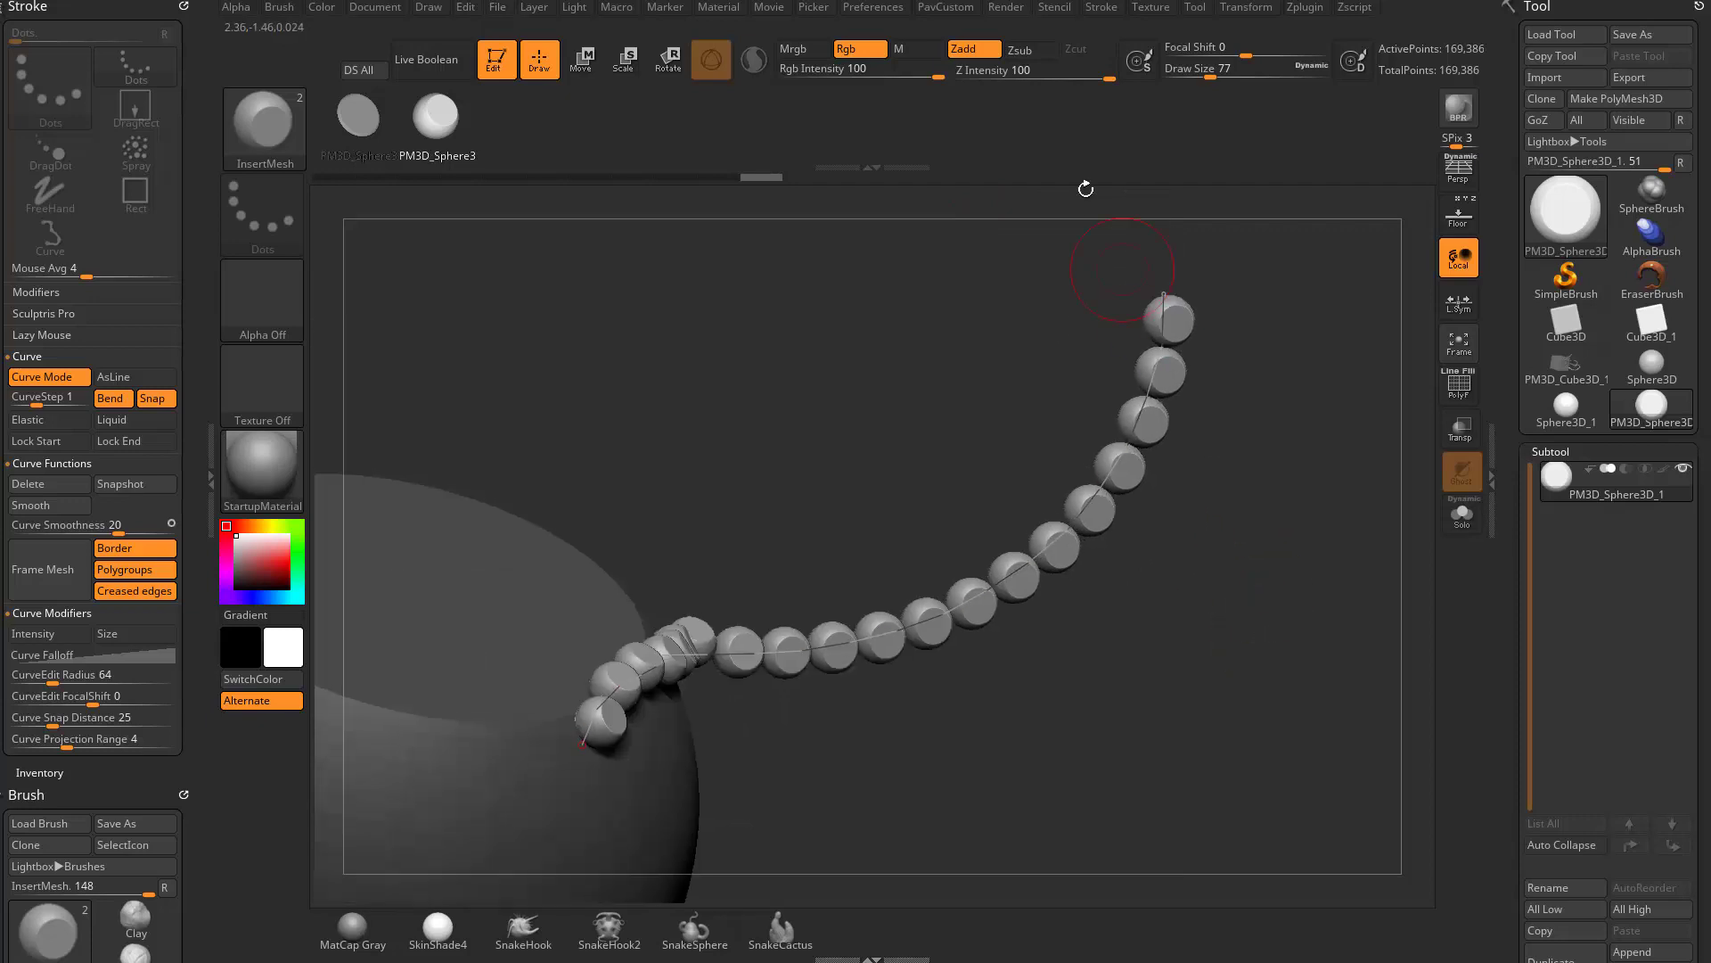
- Update the chain's curve with Z Intensity 33, then restore Z Intensity 100 and update it again
{"action": "left_click", "coordinate": [1045, 75]}
{"action": "left_click", "coordinate": [1074, 509]}
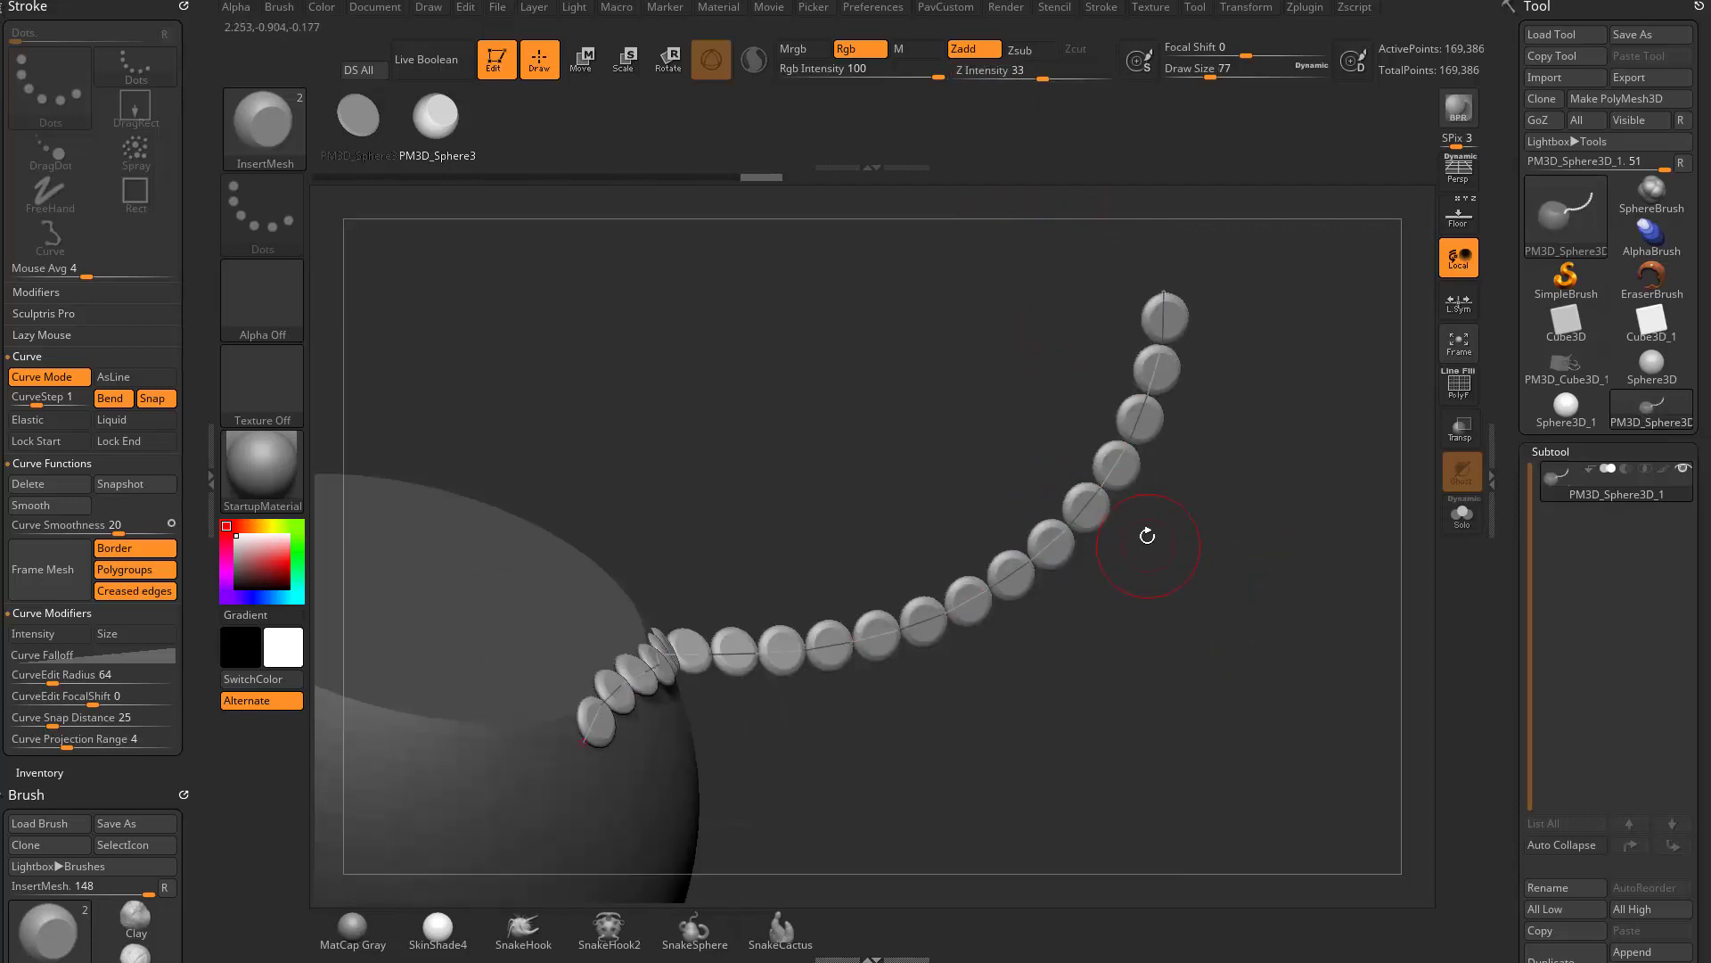
{"action": "left_click_drag", "start_coordinate": [1220, 624], "coordinate": [1266, 525]}
{"action": "left_click_drag", "start_coordinate": [1075, 81], "coordinate": [1116, 79]}
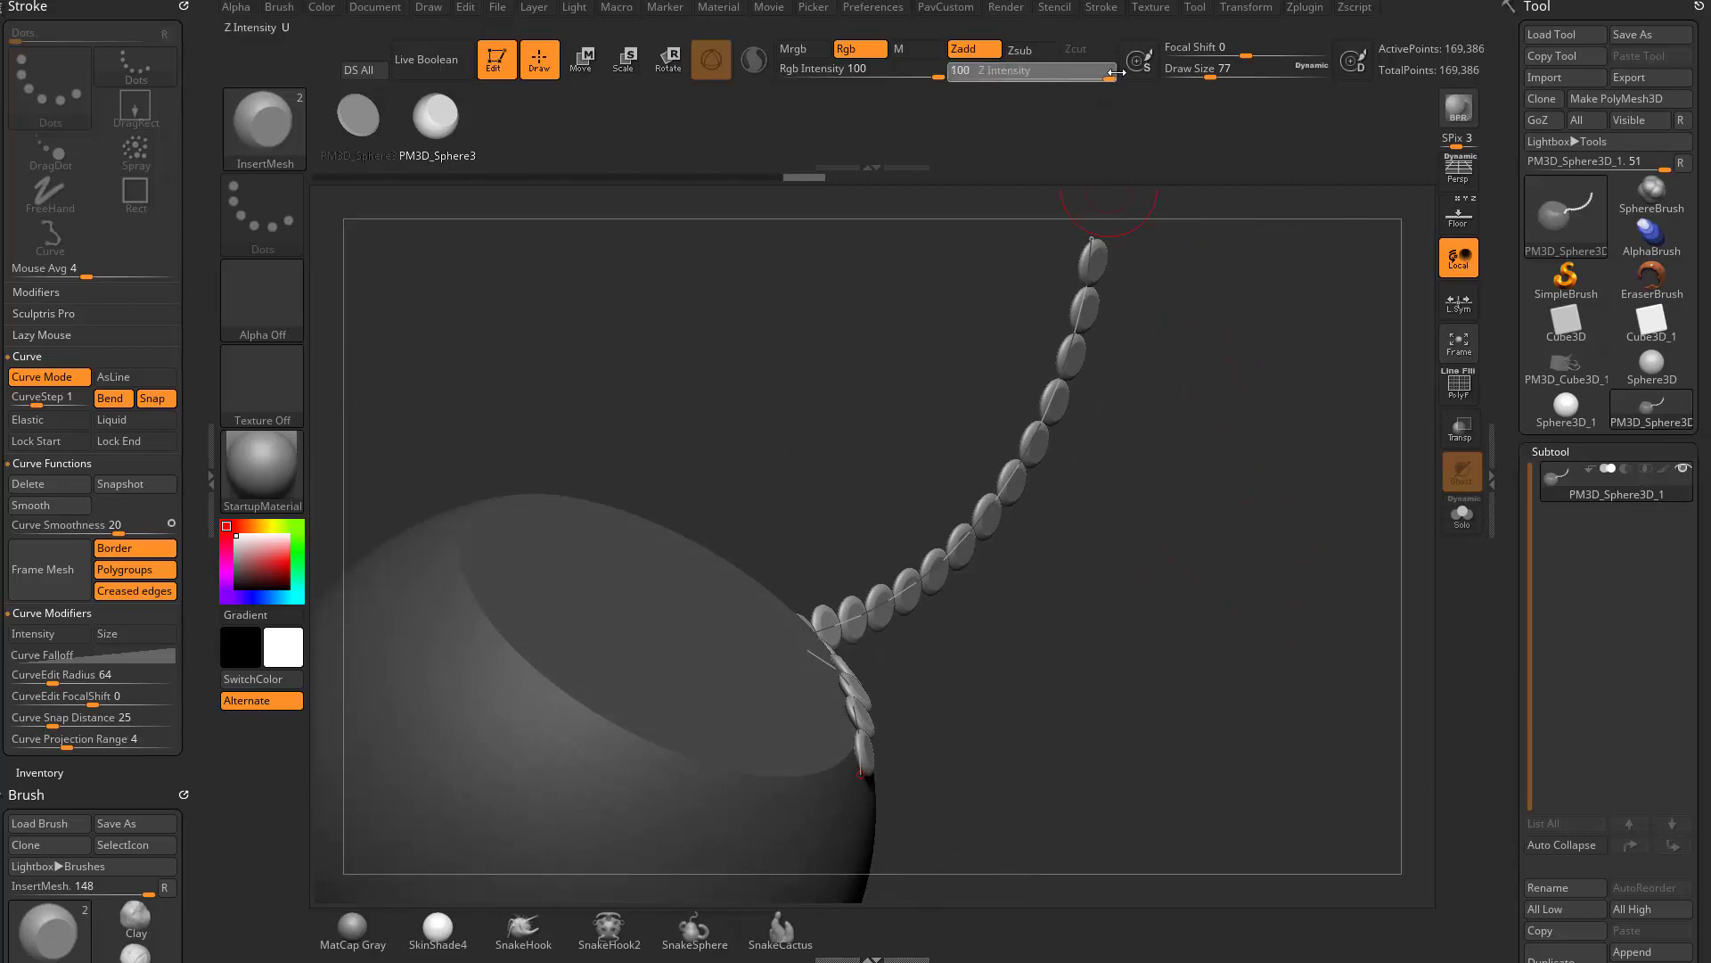
{"action": "left_click", "coordinate": [1062, 443]}
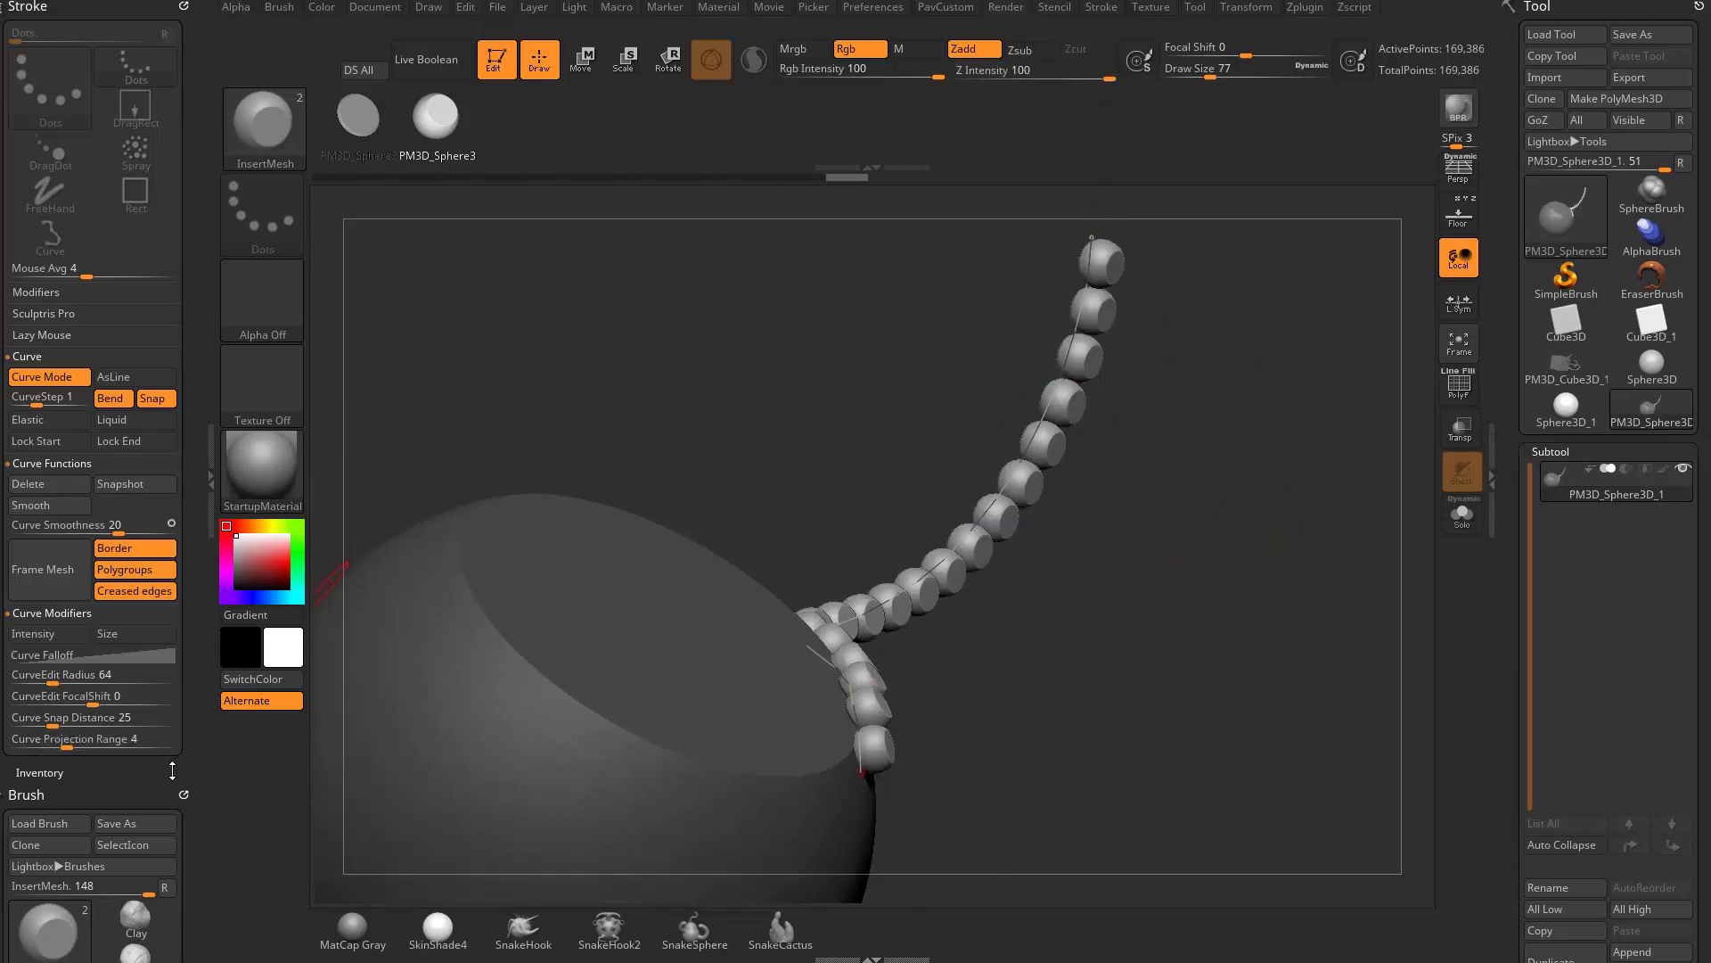
- Set the insert brush's Strength Multiplier modifier to 4.175 and update the chain so its inserts stretch
{"action": "scroll", "coordinate": [157, 591], "scroll_direction": "down", "scroll_amount": 7}
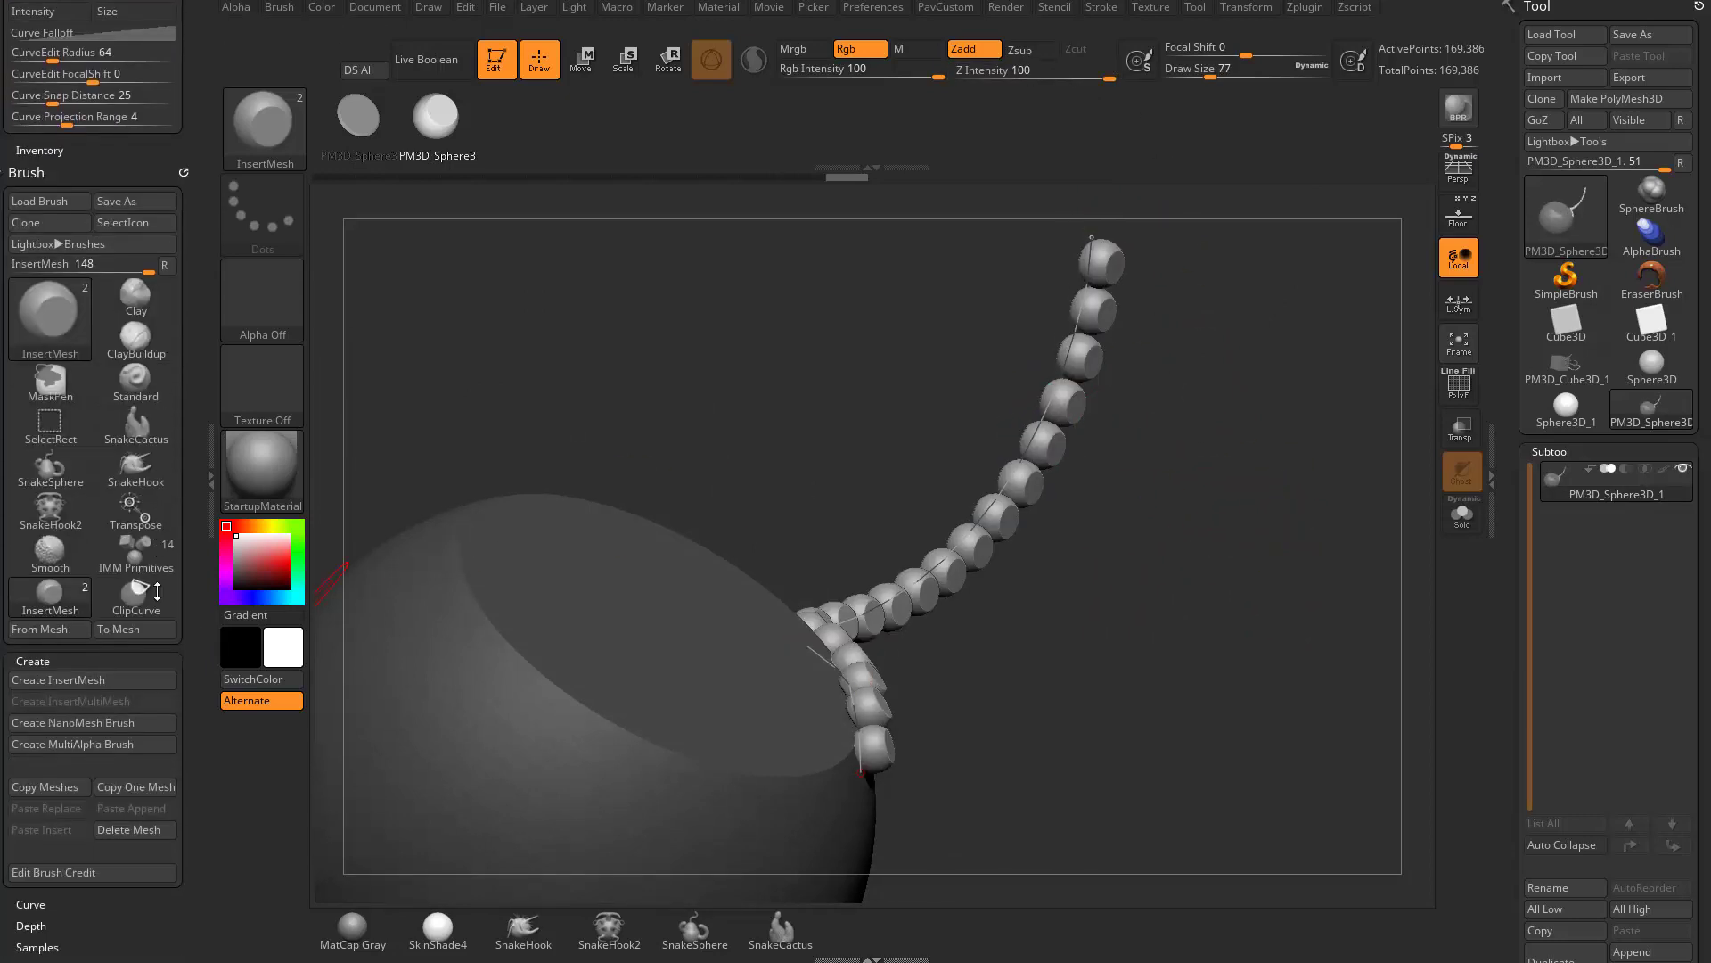
{"action": "scroll", "coordinate": [157, 591], "scroll_direction": "down", "scroll_amount": 4}
{"action": "scroll", "coordinate": [85, 718], "scroll_direction": "down", "scroll_amount": 1}
{"action": "left_click", "coordinate": [67, 708], "text": "shift"}
{"action": "left_click", "coordinate": [60, 666], "text": "shift"}
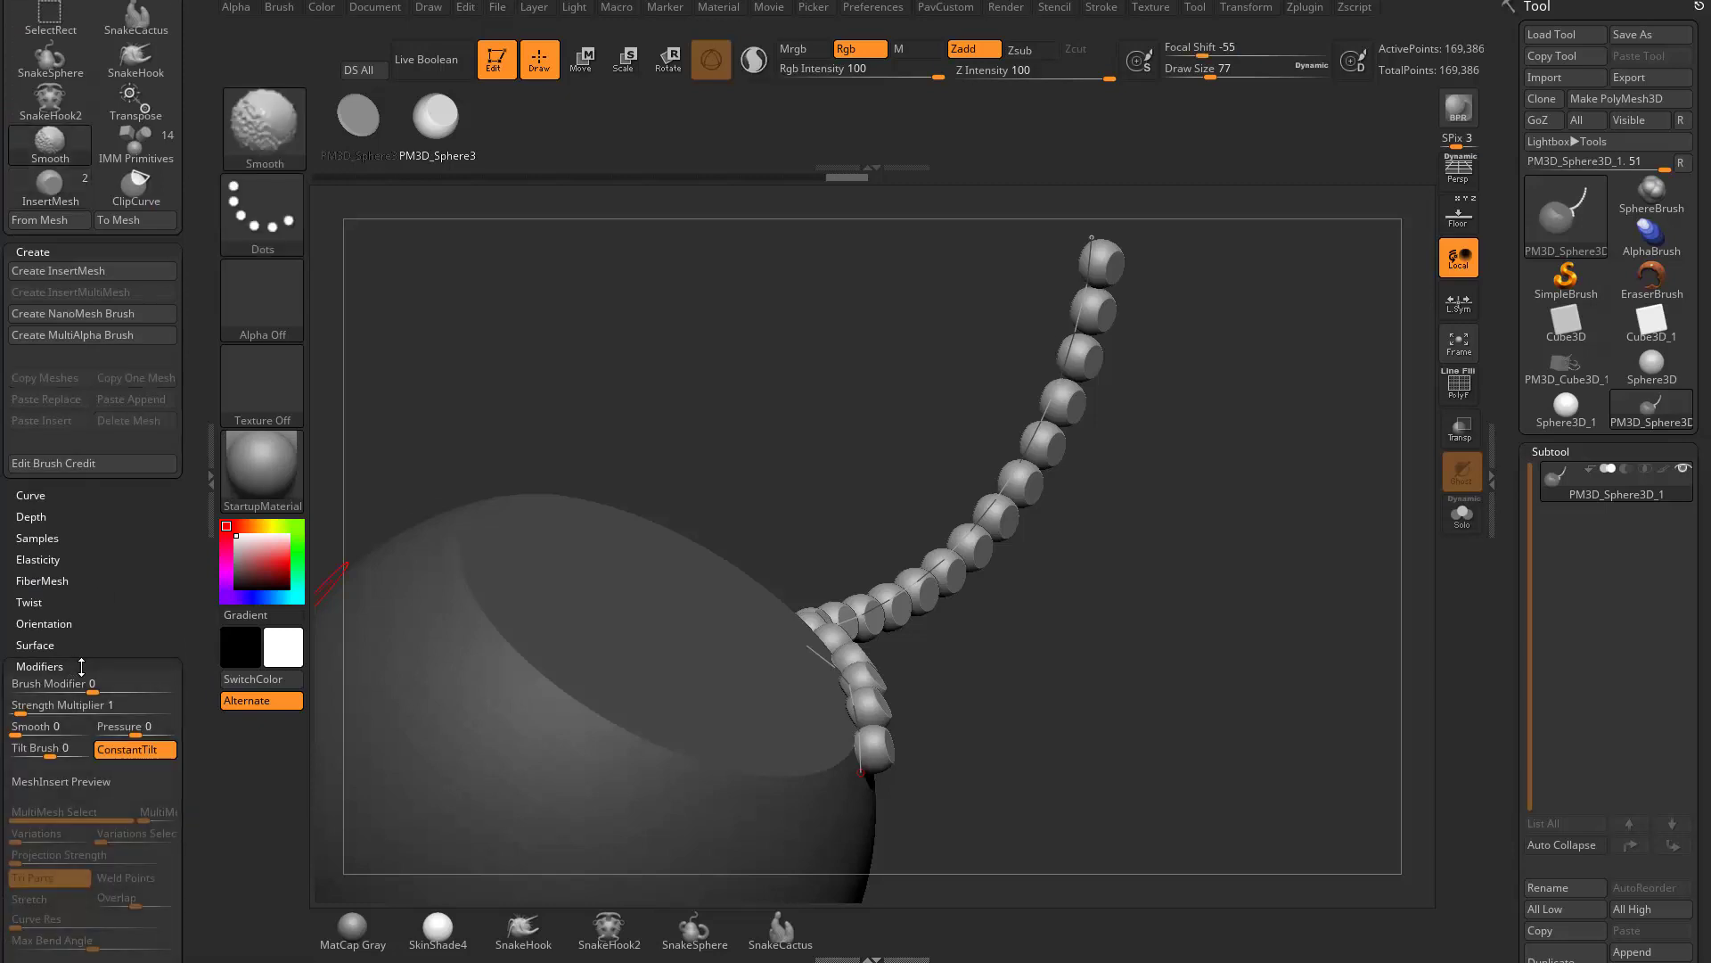
{"action": "left_click_drag", "start_coordinate": [81, 667], "coordinate": [118, 593]}
{"action": "left_click", "coordinate": [40, 634]}
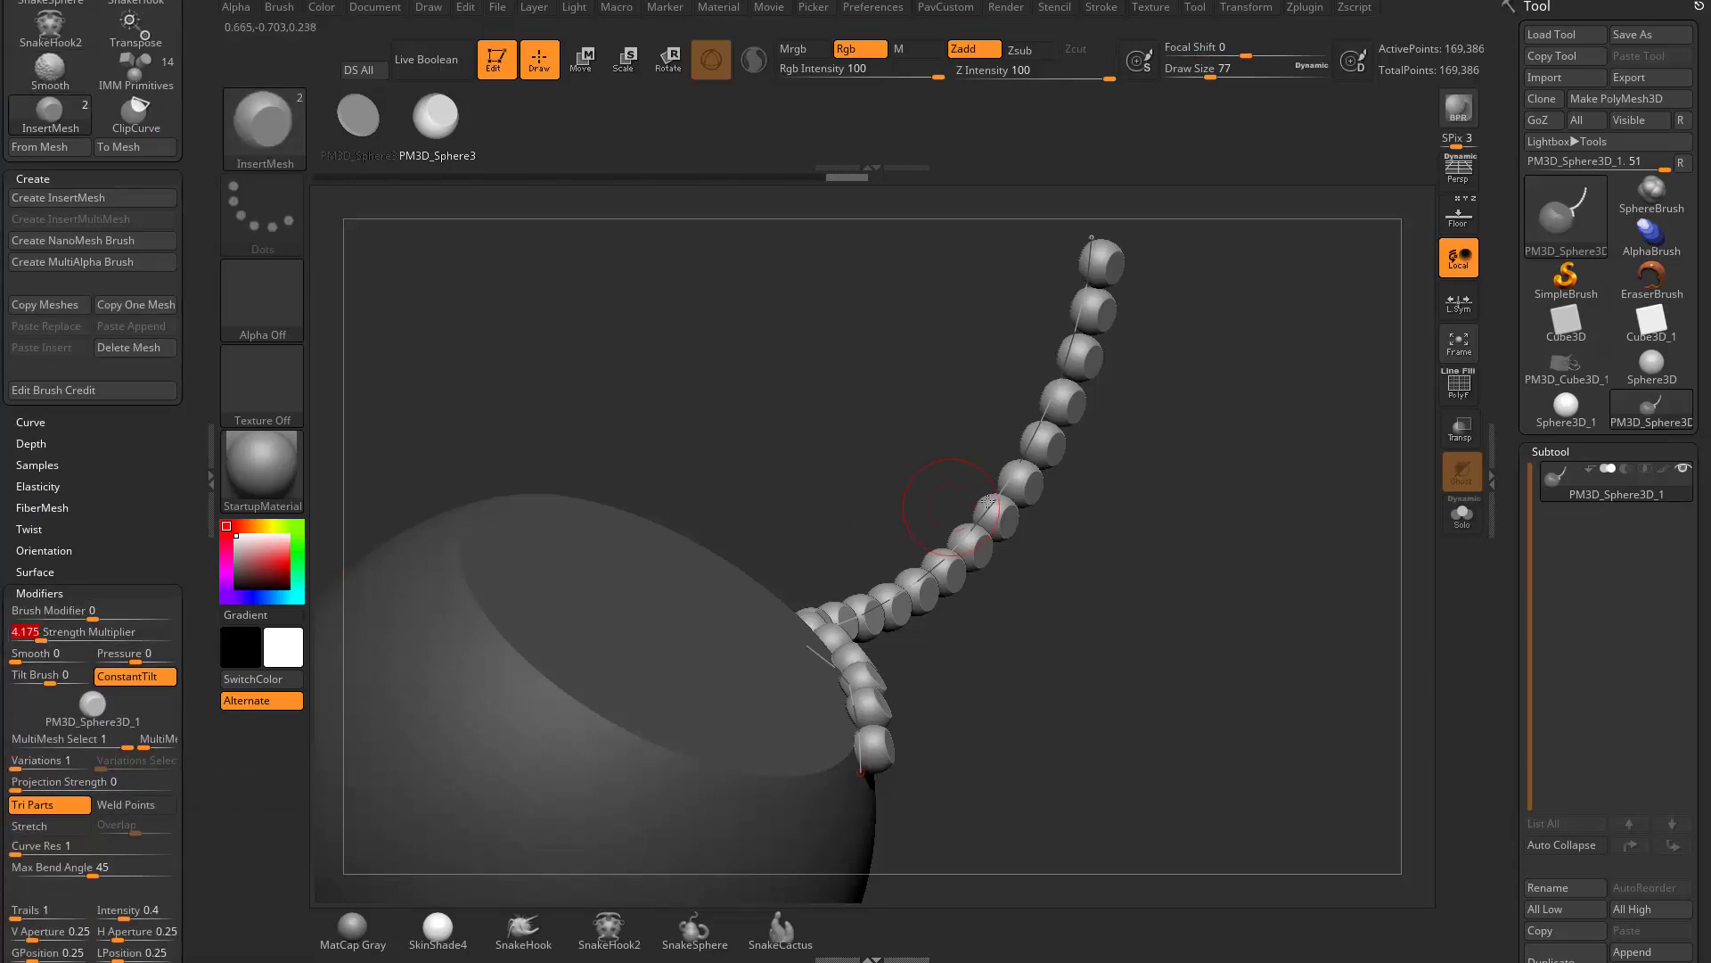
{"action": "left_click", "coordinate": [1005, 490]}
{"action": "left_click_drag", "start_coordinate": [1199, 481], "coordinate": [1155, 399]}
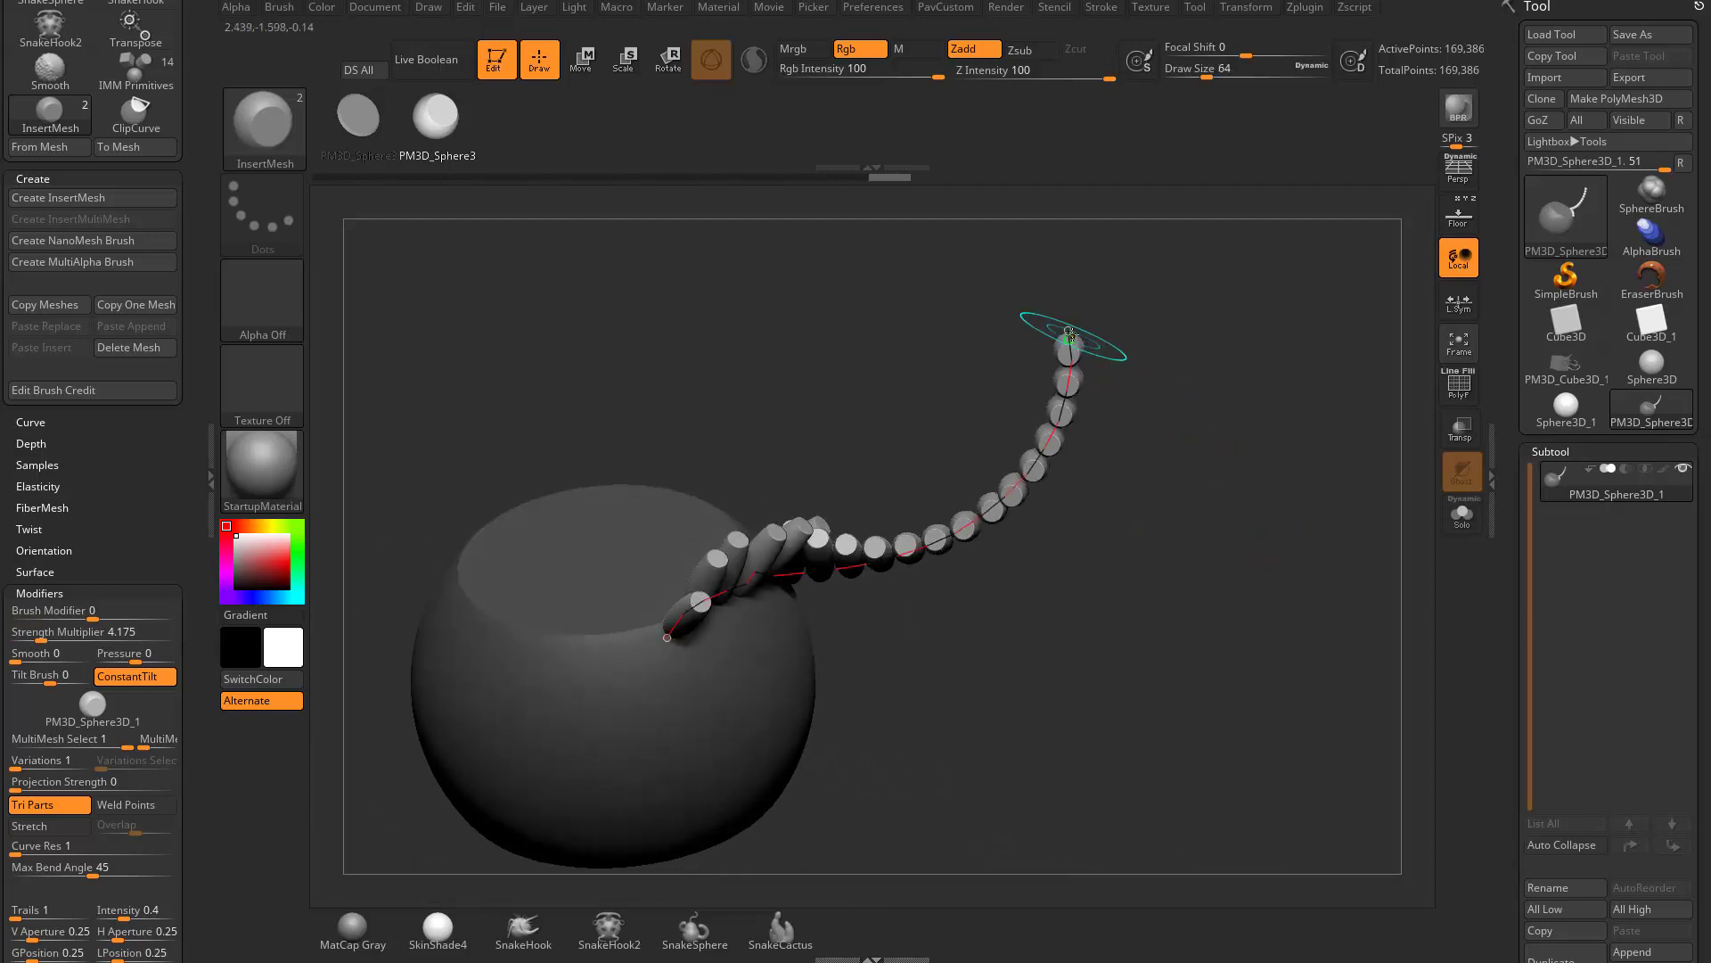
- Pull the chain curve's free end outward so the whole chain bends and moves off the large mesh
{"action": "left_click_drag", "start_coordinate": [1069, 335], "coordinate": [1259, 252]}
{"action": "mouse_move", "coordinate": [1300, 527]}
{"action": "left_mouse_down"}
{"action": "mouse_move", "coordinate": [1265, 382]}
{"action": "mouse_move", "coordinate": [1327, 503]}
{"action": "mouse_move", "coordinate": [1273, 487]}
{"action": "left_mouse_up"}
{"action": "left_click_drag", "start_coordinate": [160, 477], "coordinate": [149, 728]}
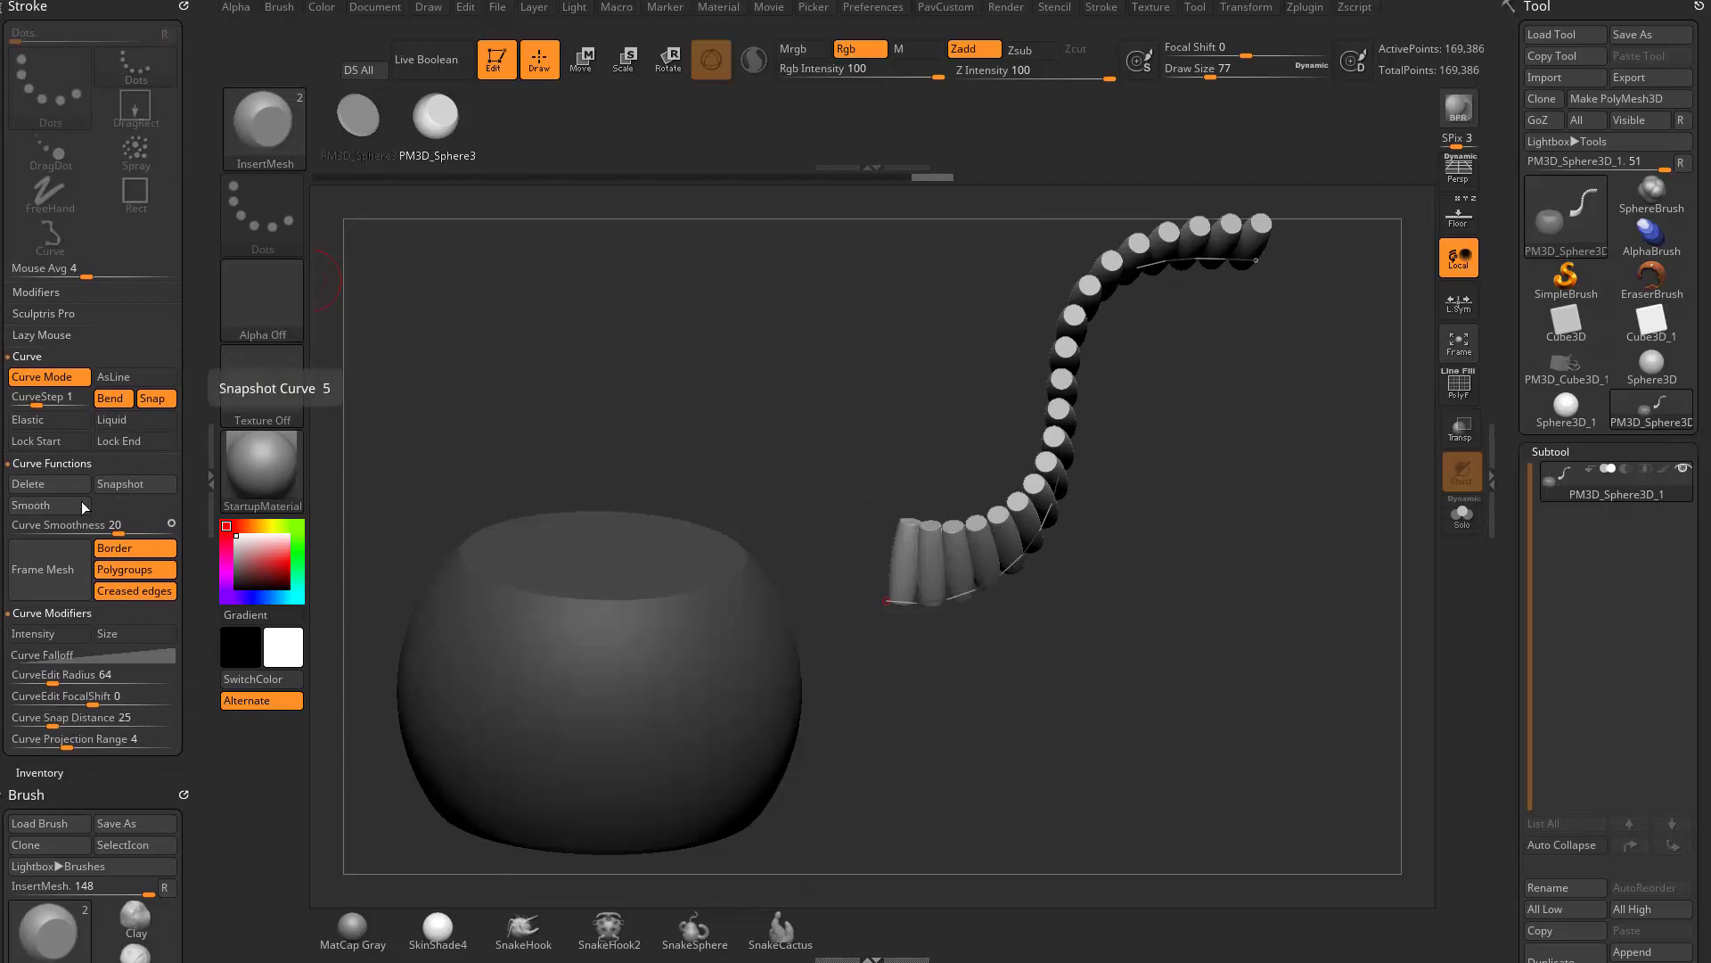
- Bend the detached curve's upper end downward, smooth the curve and update its inserts
{"action": "left_click_drag", "start_coordinate": [1200, 458], "coordinate": [1093, 501], "text": "alt"}
{"action": "left_click_drag", "start_coordinate": [1149, 305], "coordinate": [1193, 531]}
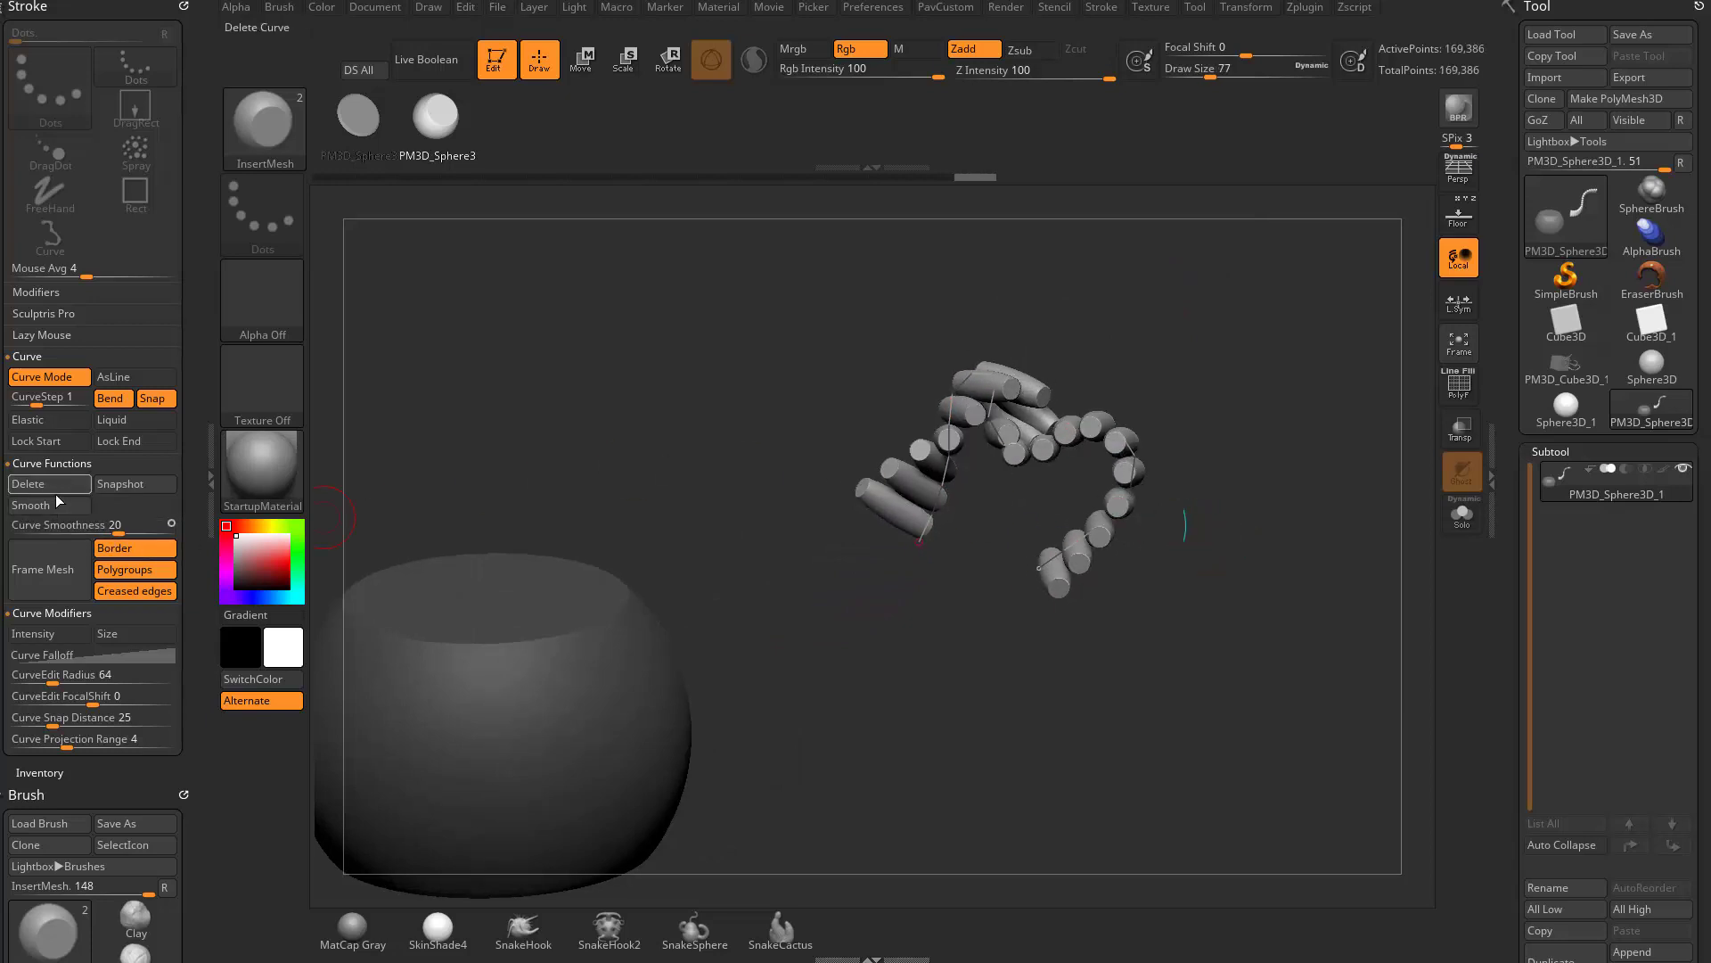
{"action": "left_click", "coordinate": [82, 501]}
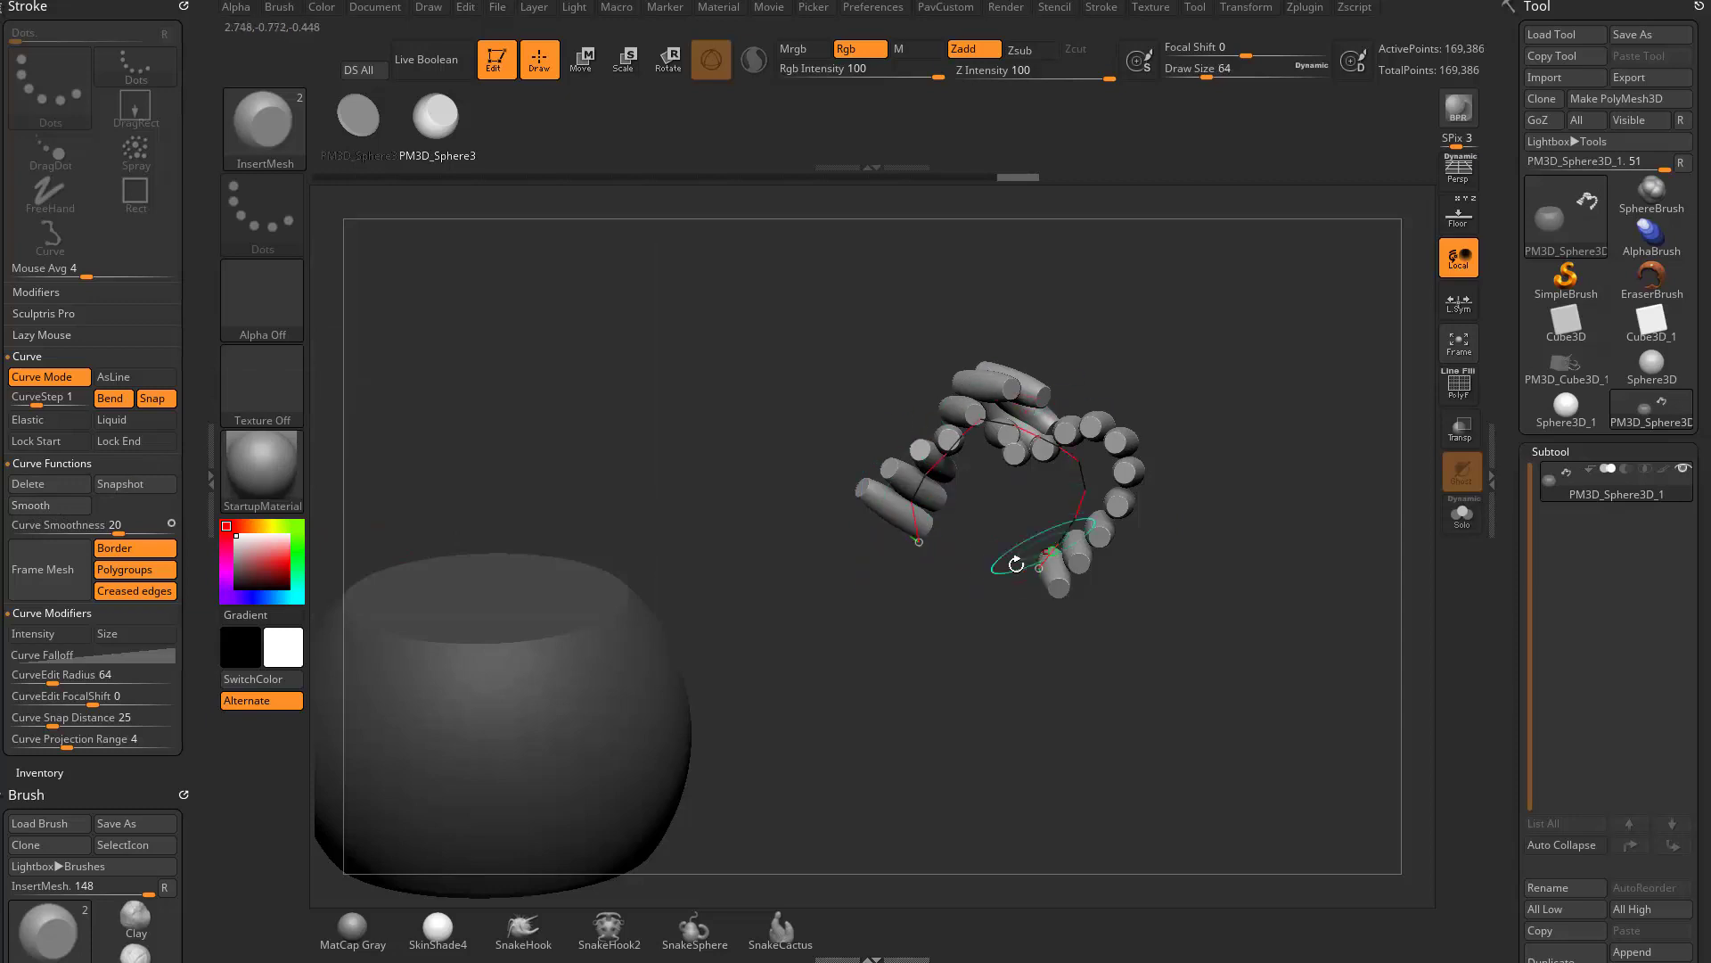
{"action": "left_click", "coordinate": [947, 454]}
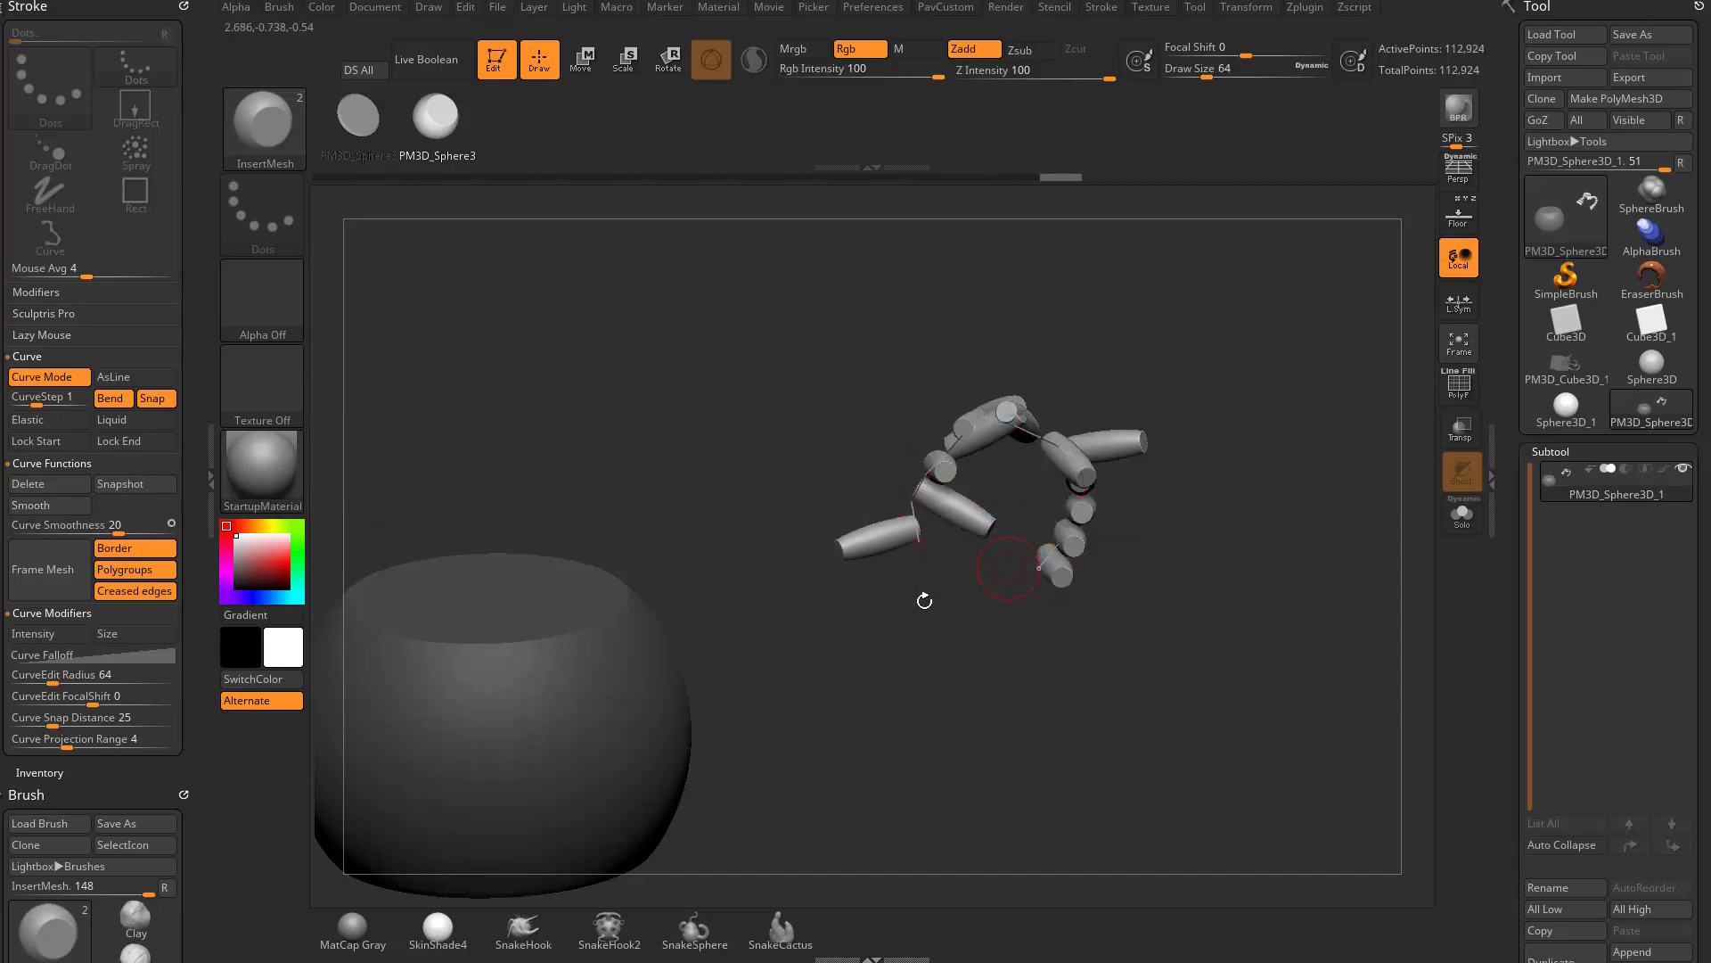
- Draw a long spiral curve of inserts starting on the large mesh's flat top and curling inward beside it
{"action": "left_click_drag", "start_coordinate": [918, 601], "coordinate": [1012, 551], "text": "alt"}
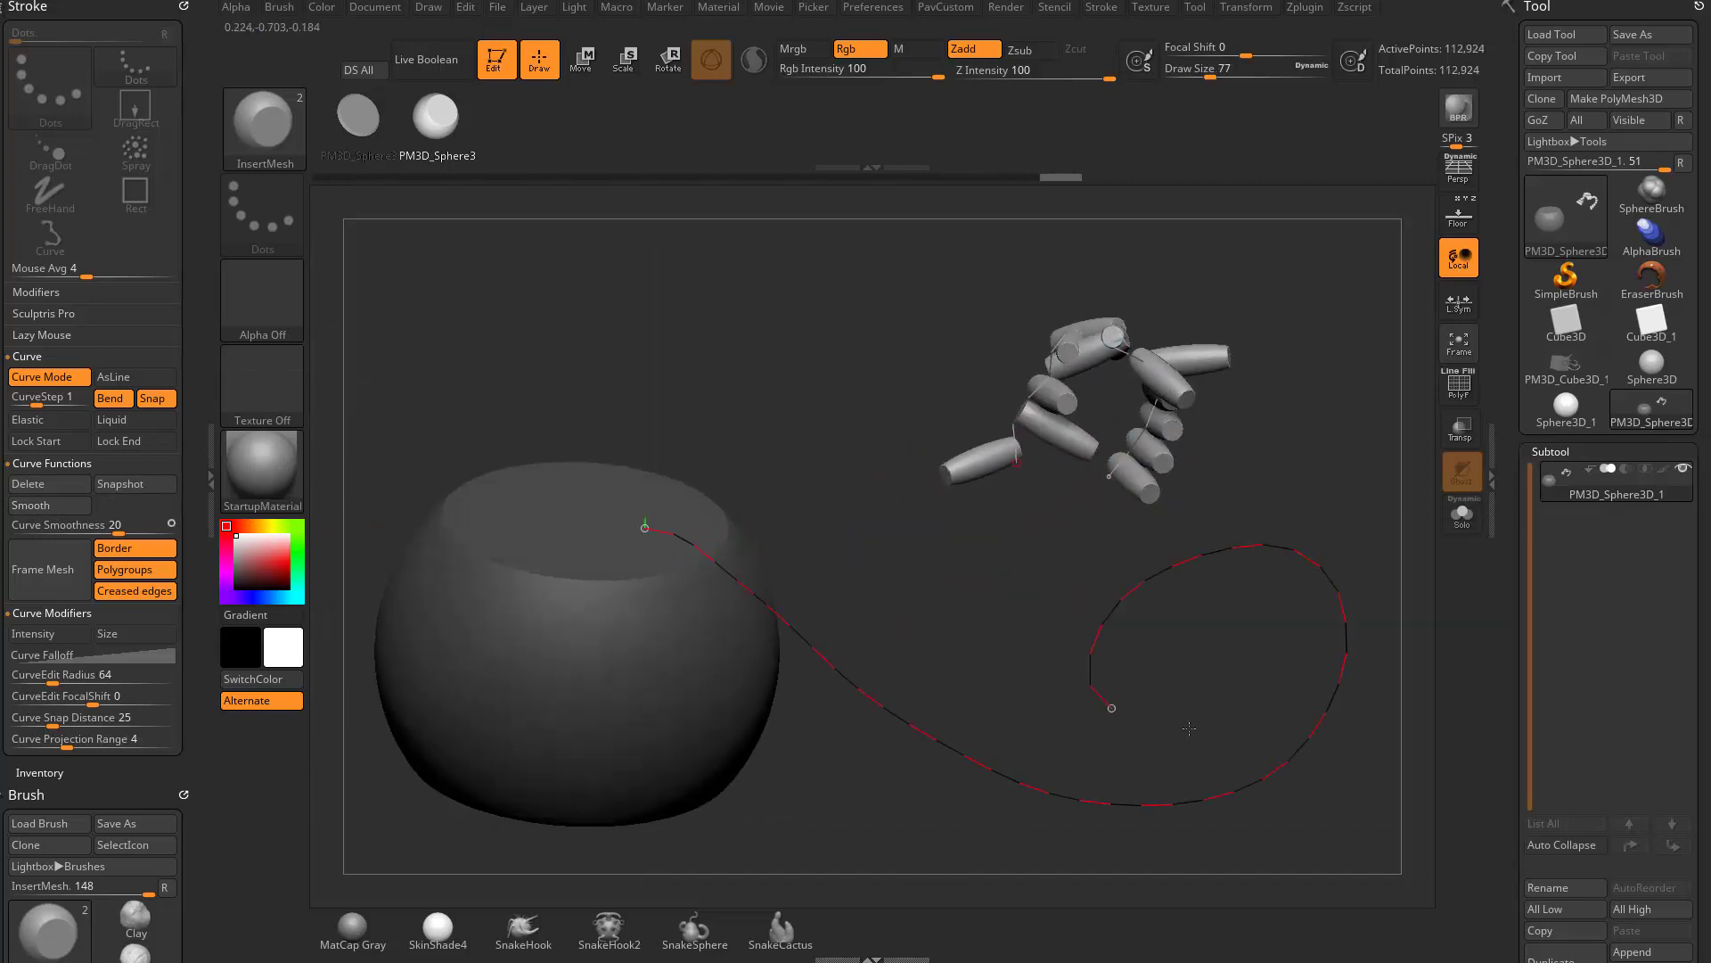
{"action": "left_click_drag", "start_coordinate": [1189, 728], "coordinate": [1240, 603]}
{"action": "left_click_drag", "start_coordinate": [1383, 511], "coordinate": [1289, 493], "text": "alt"}
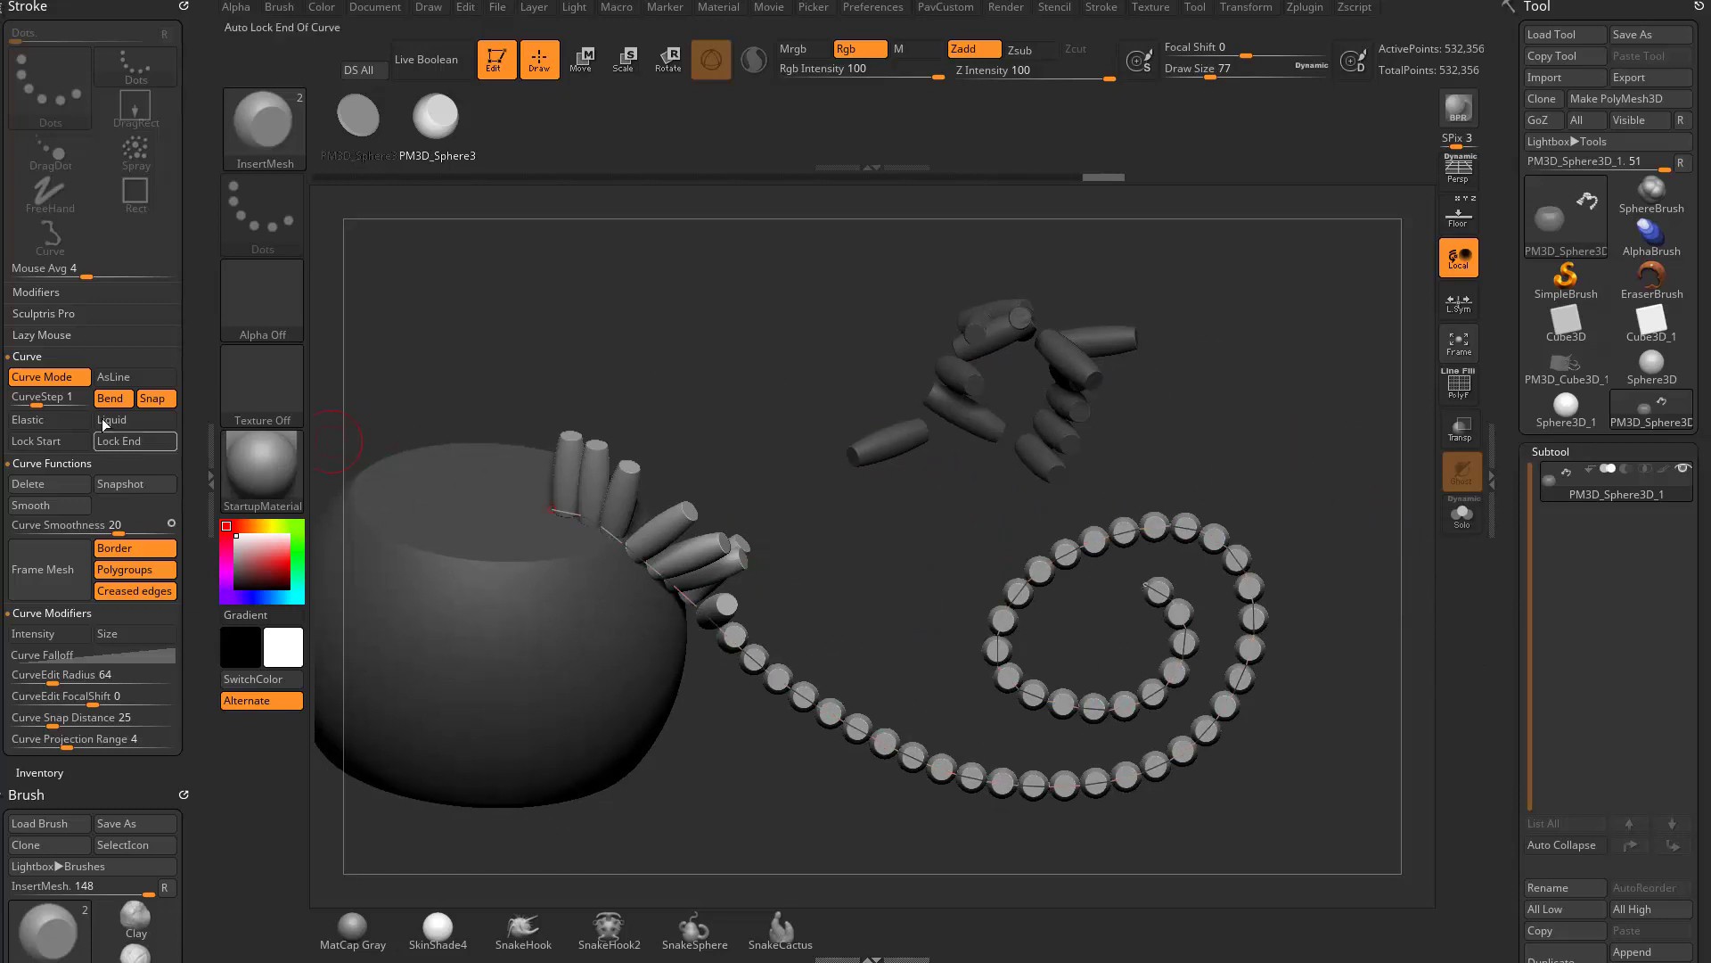
- Smooth the spiral curve, set Curve Smoothness to 7 and drag the curve to reshape its chain of inserts
{"action": "left_click", "coordinate": [61, 504]}
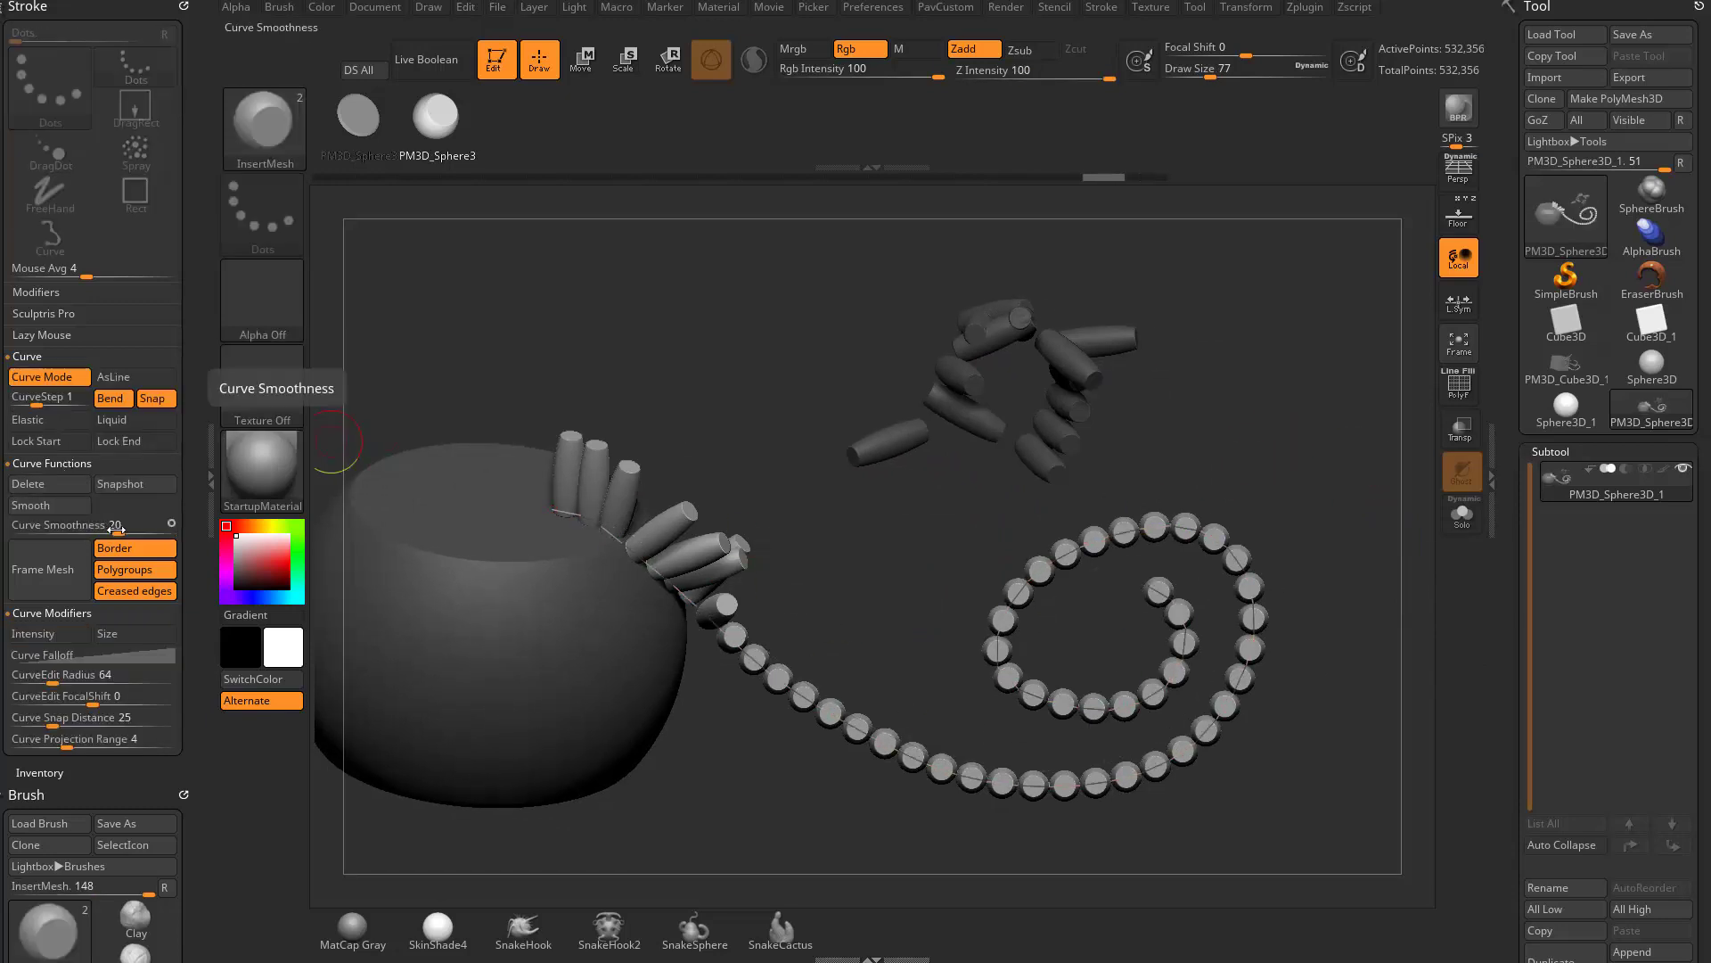
{"action": "left_click_drag", "start_coordinate": [113, 527], "coordinate": [87, 532]}
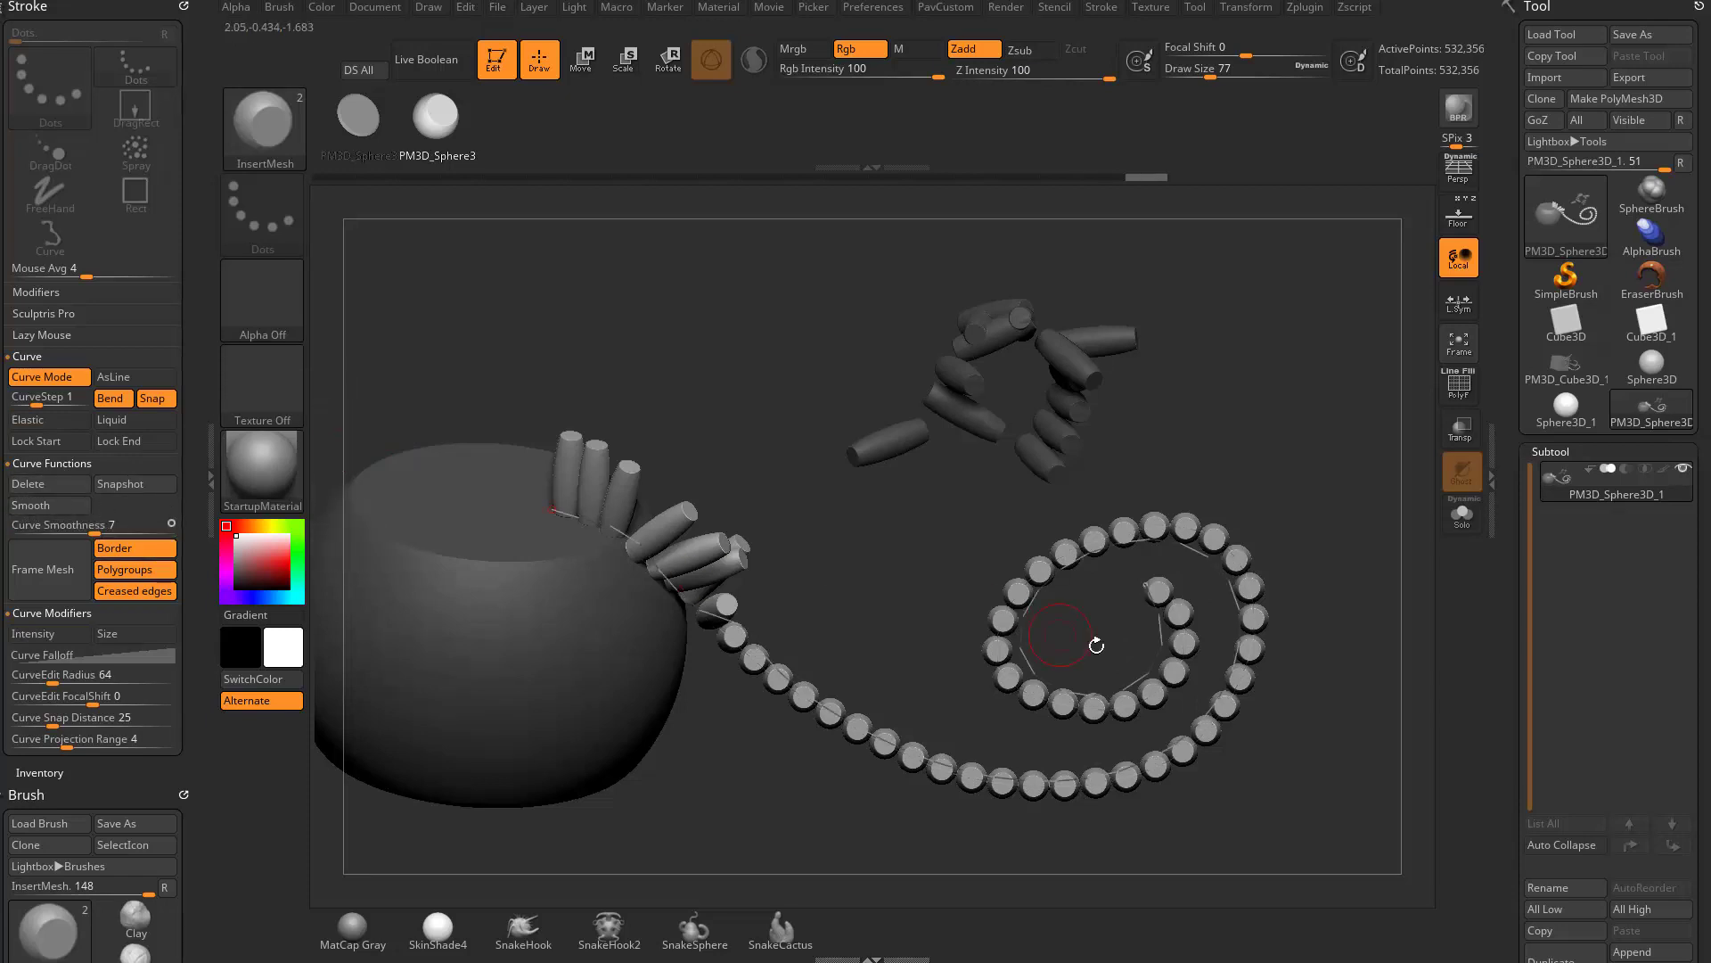
{"action": "left_click_drag", "start_coordinate": [1065, 565], "coordinate": [1124, 577]}
{"action": "left_click_drag", "start_coordinate": [1319, 585], "coordinate": [1288, 532]}
{"action": "left_click_drag", "start_coordinate": [1157, 615], "coordinate": [1066, 528]}
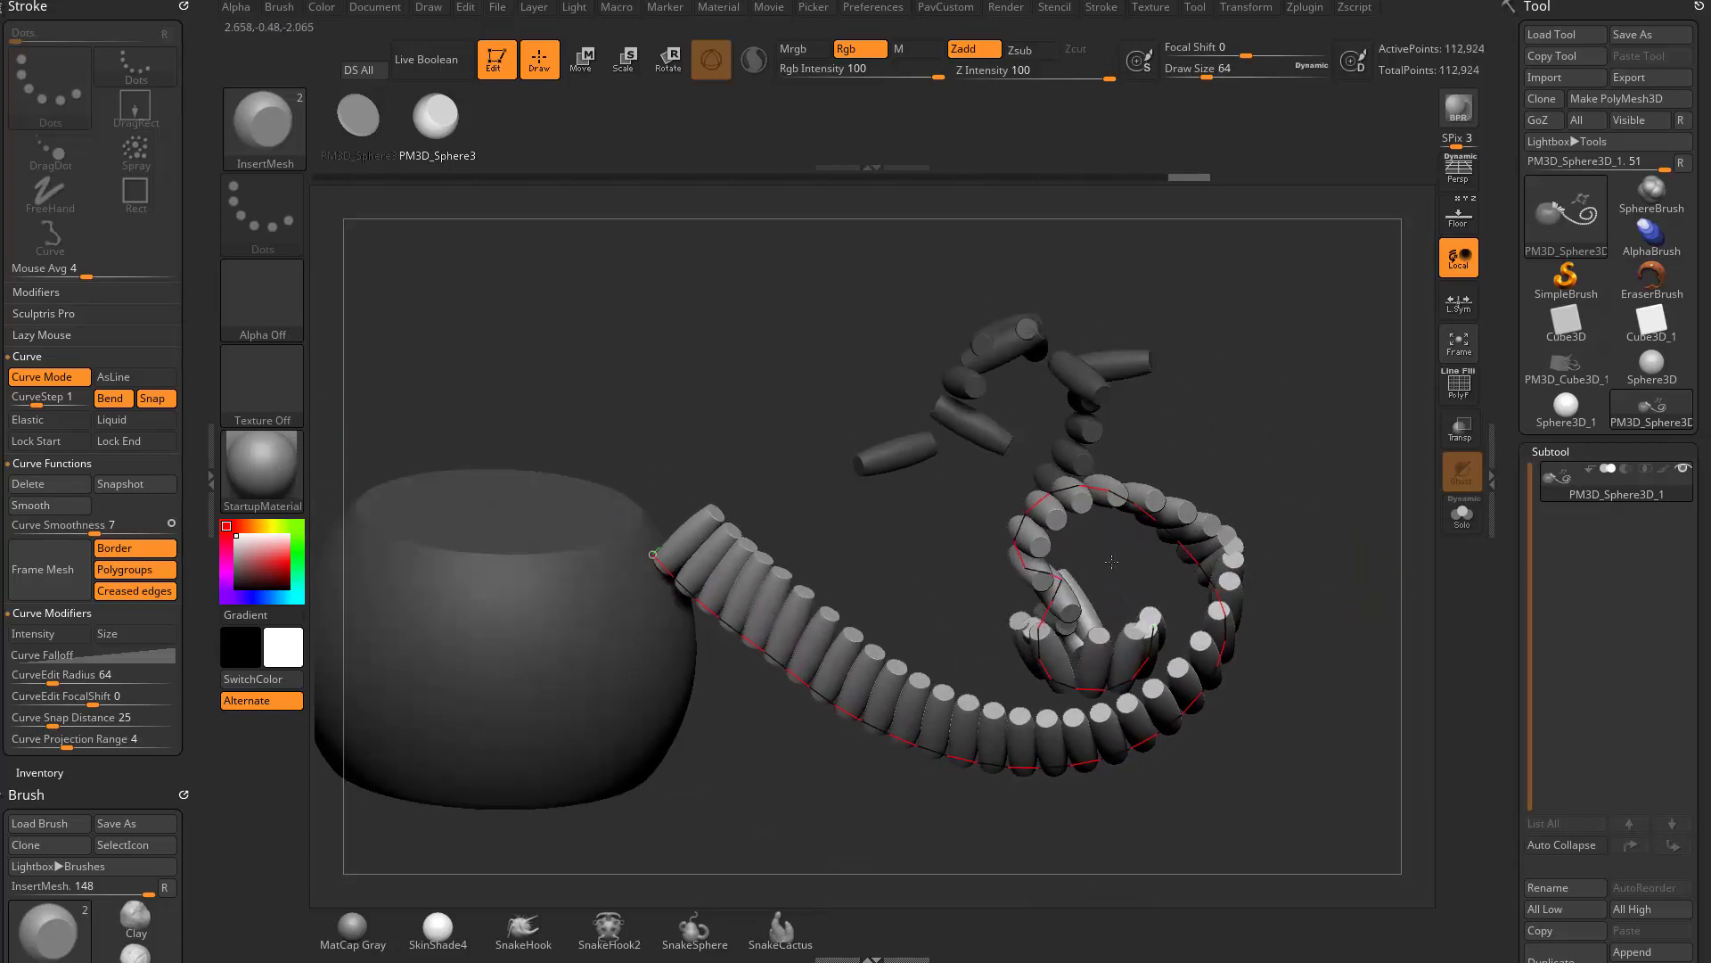
{"action": "left_click_drag", "start_coordinate": [1317, 505], "coordinate": [1256, 541]}
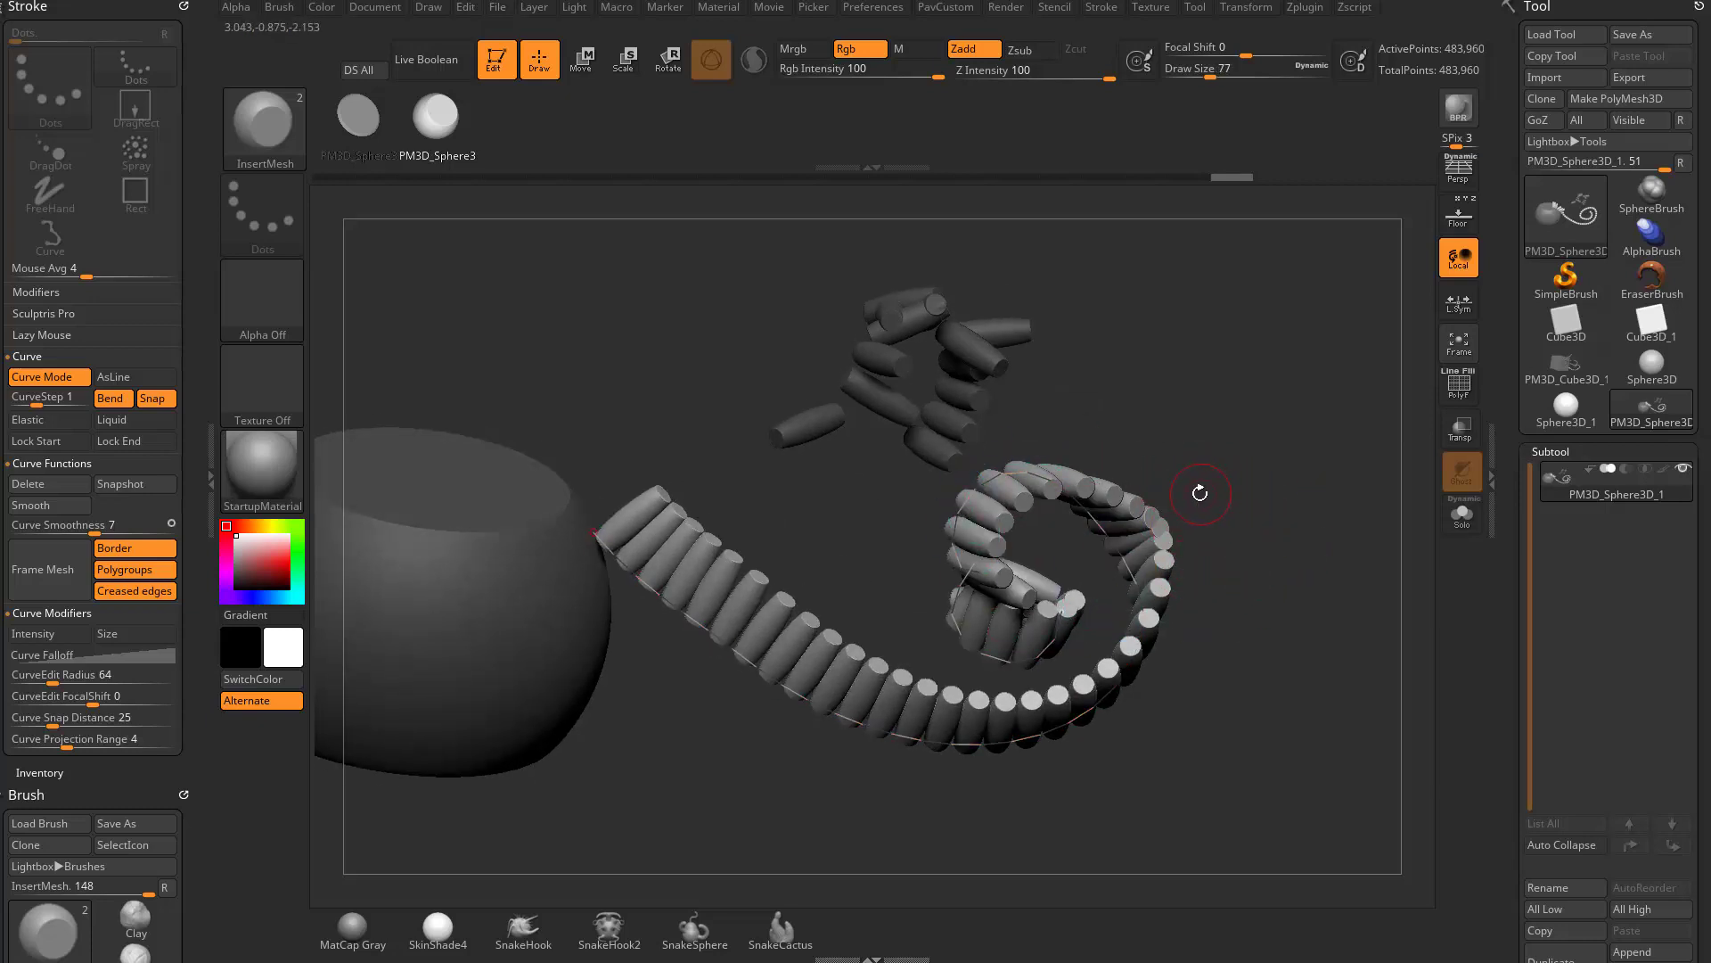
- Select the Bike Chain mesh from the IMM Army Curve brush and replace the inserts along the existing spiral curve with it
{"action": "key", "text": "b"}
{"action": "key", "text": "i"}
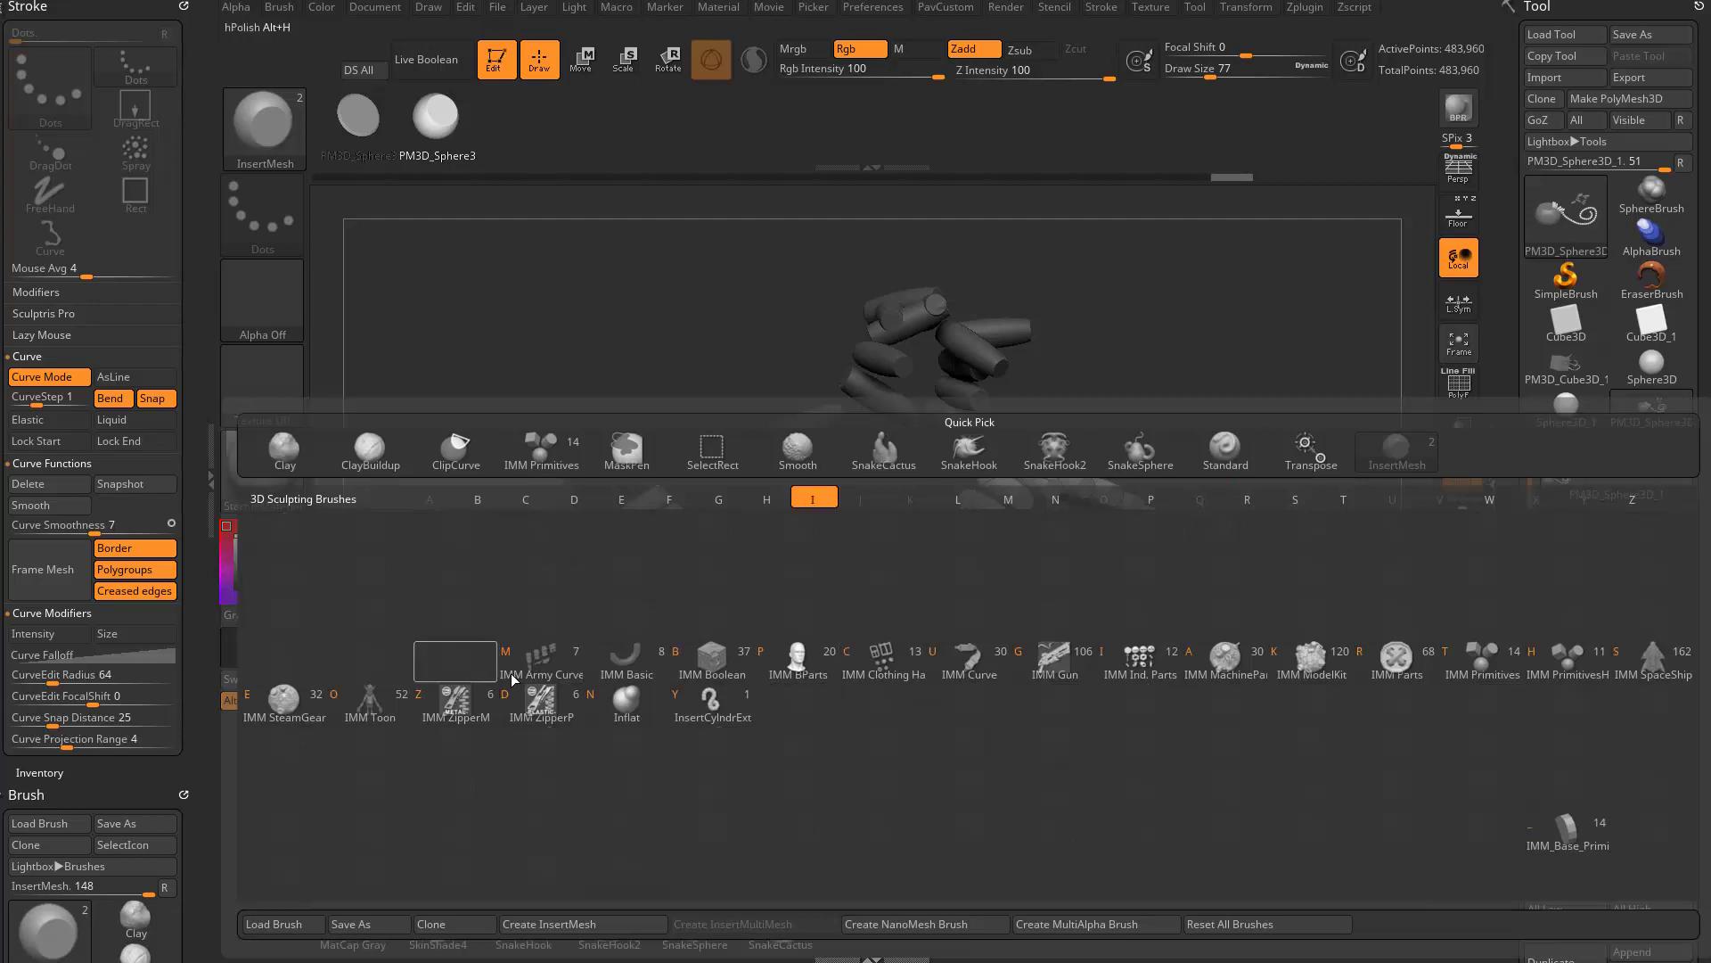
{"action": "mouse_move", "coordinate": [1165, 664]}
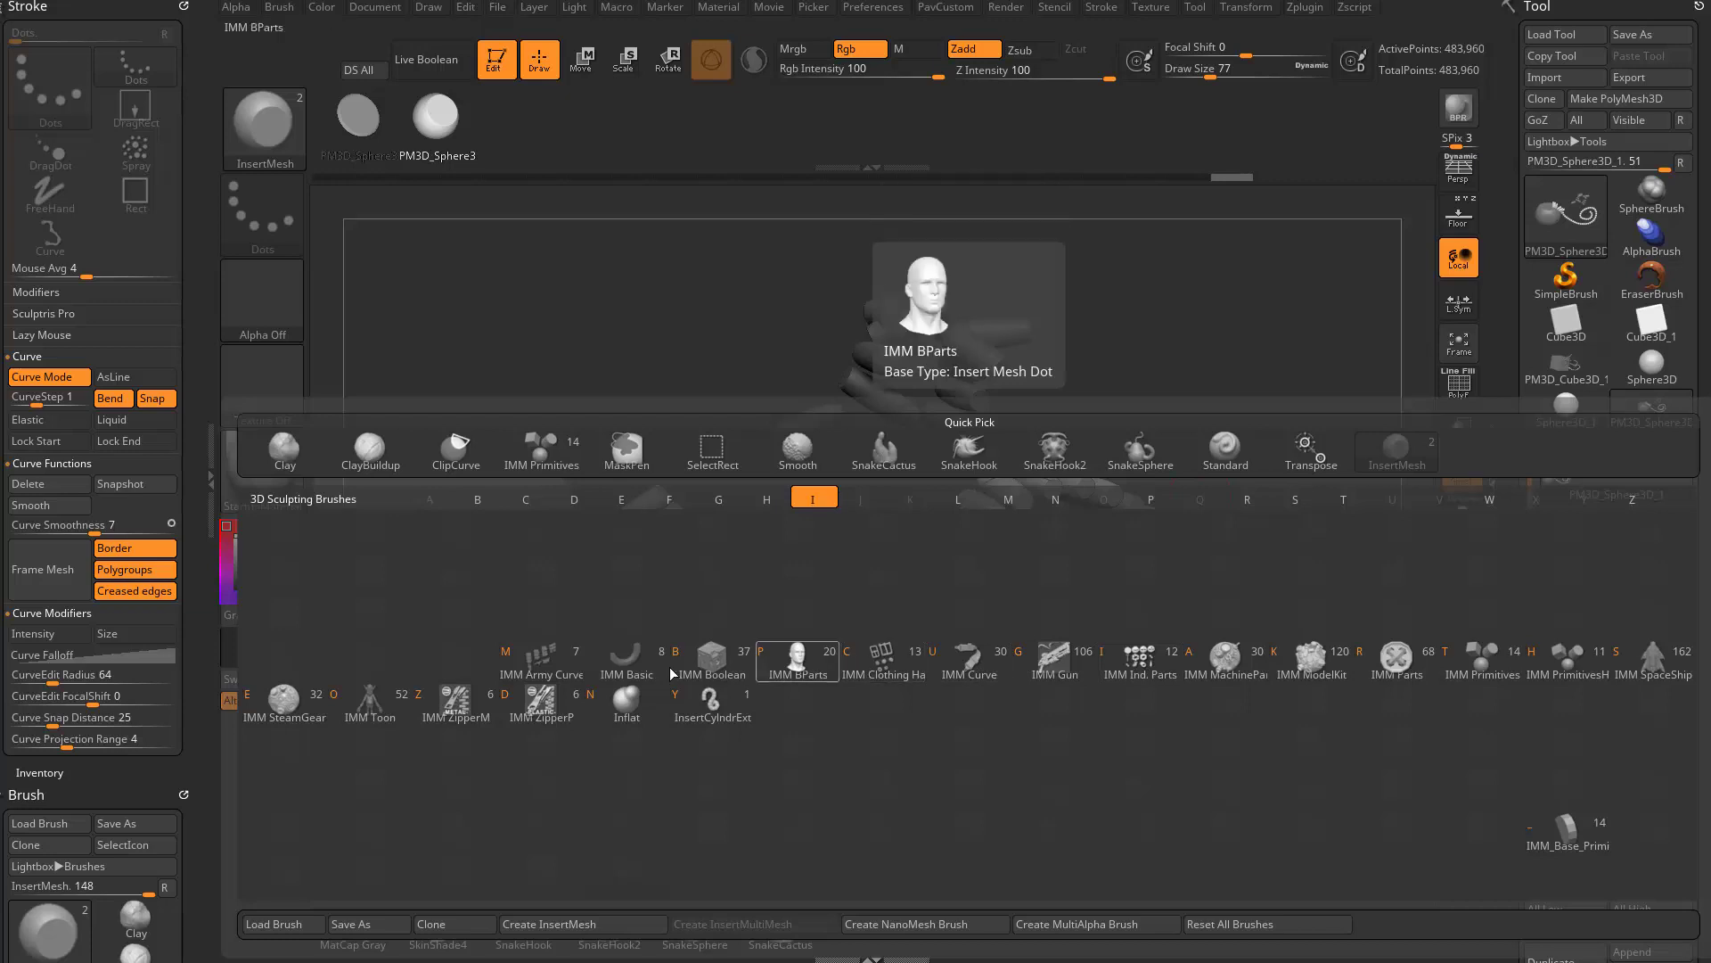
{"action": "left_click", "coordinate": [540, 660]}
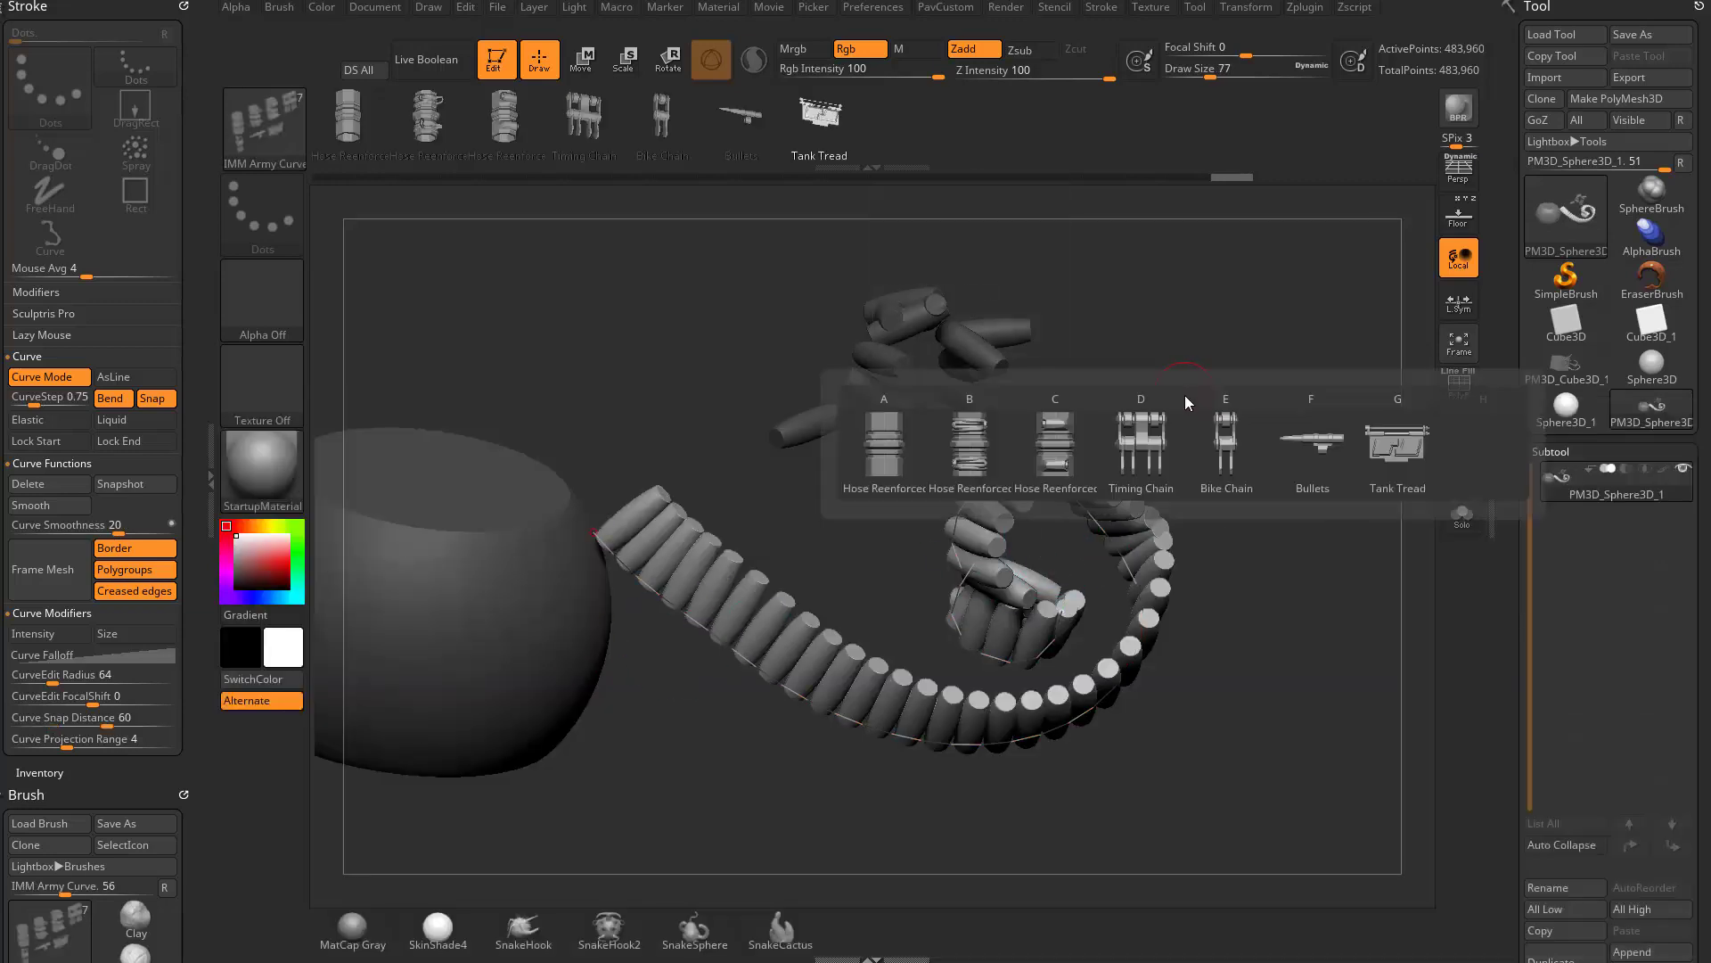
{"action": "key", "text": "m"}
{"action": "left_click", "coordinate": [1208, 474]}
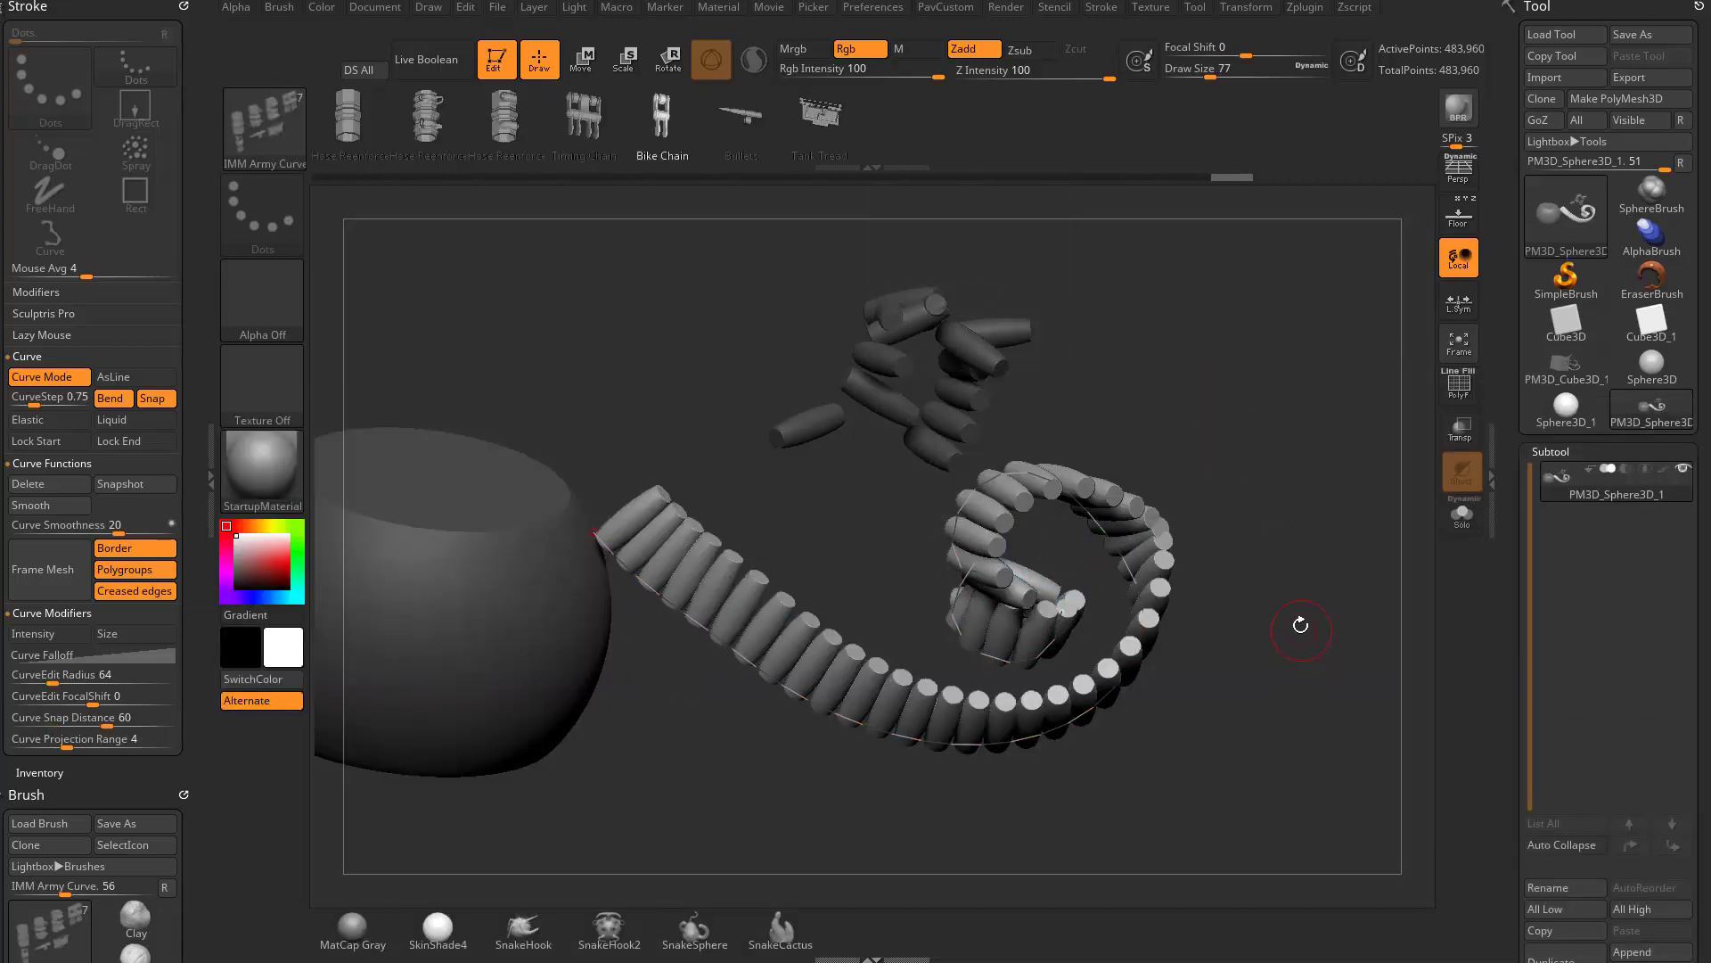
{"action": "left_click", "coordinate": [761, 670]}
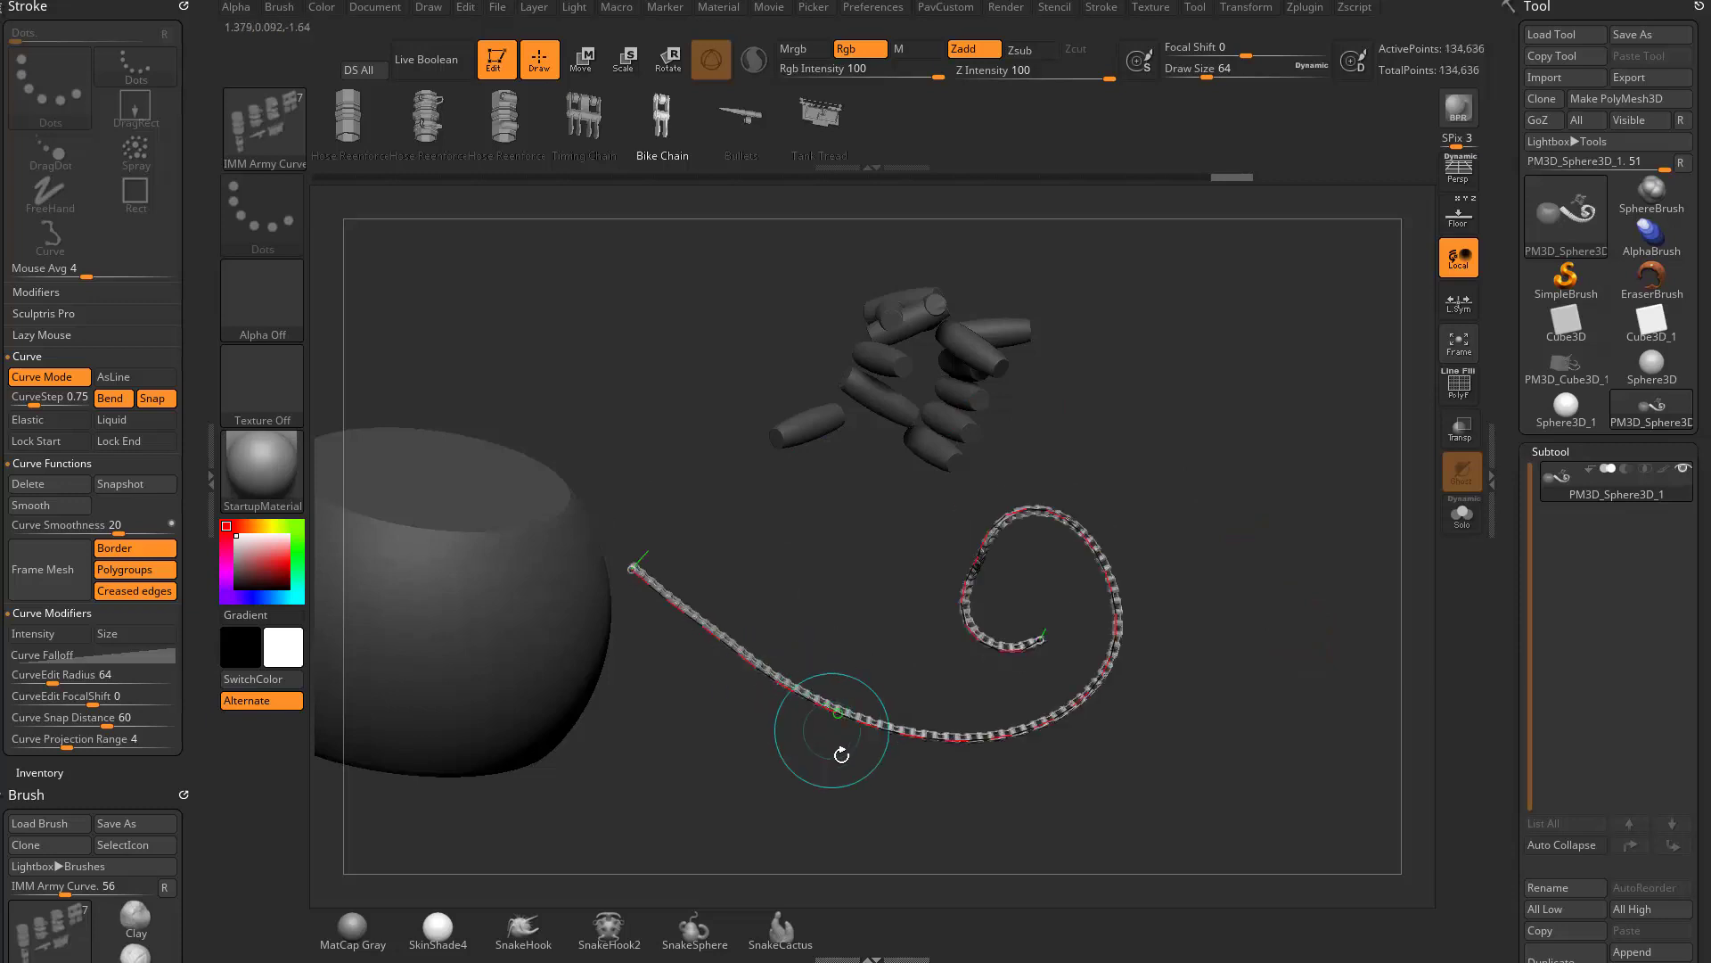
- Pull the Bike Chain curve's inner end toward the large mesh and smooth the reshaped curve
{"action": "mouse_move", "coordinate": [1037, 640]}
{"action": "left_mouse_down"}
{"action": "mouse_move", "coordinate": [691, 615]}
{"action": "mouse_move", "coordinate": [1008, 600]}
{"action": "mouse_move", "coordinate": [1026, 670]}
{"action": "mouse_move", "coordinate": [829, 604]}
{"action": "left_mouse_up"}
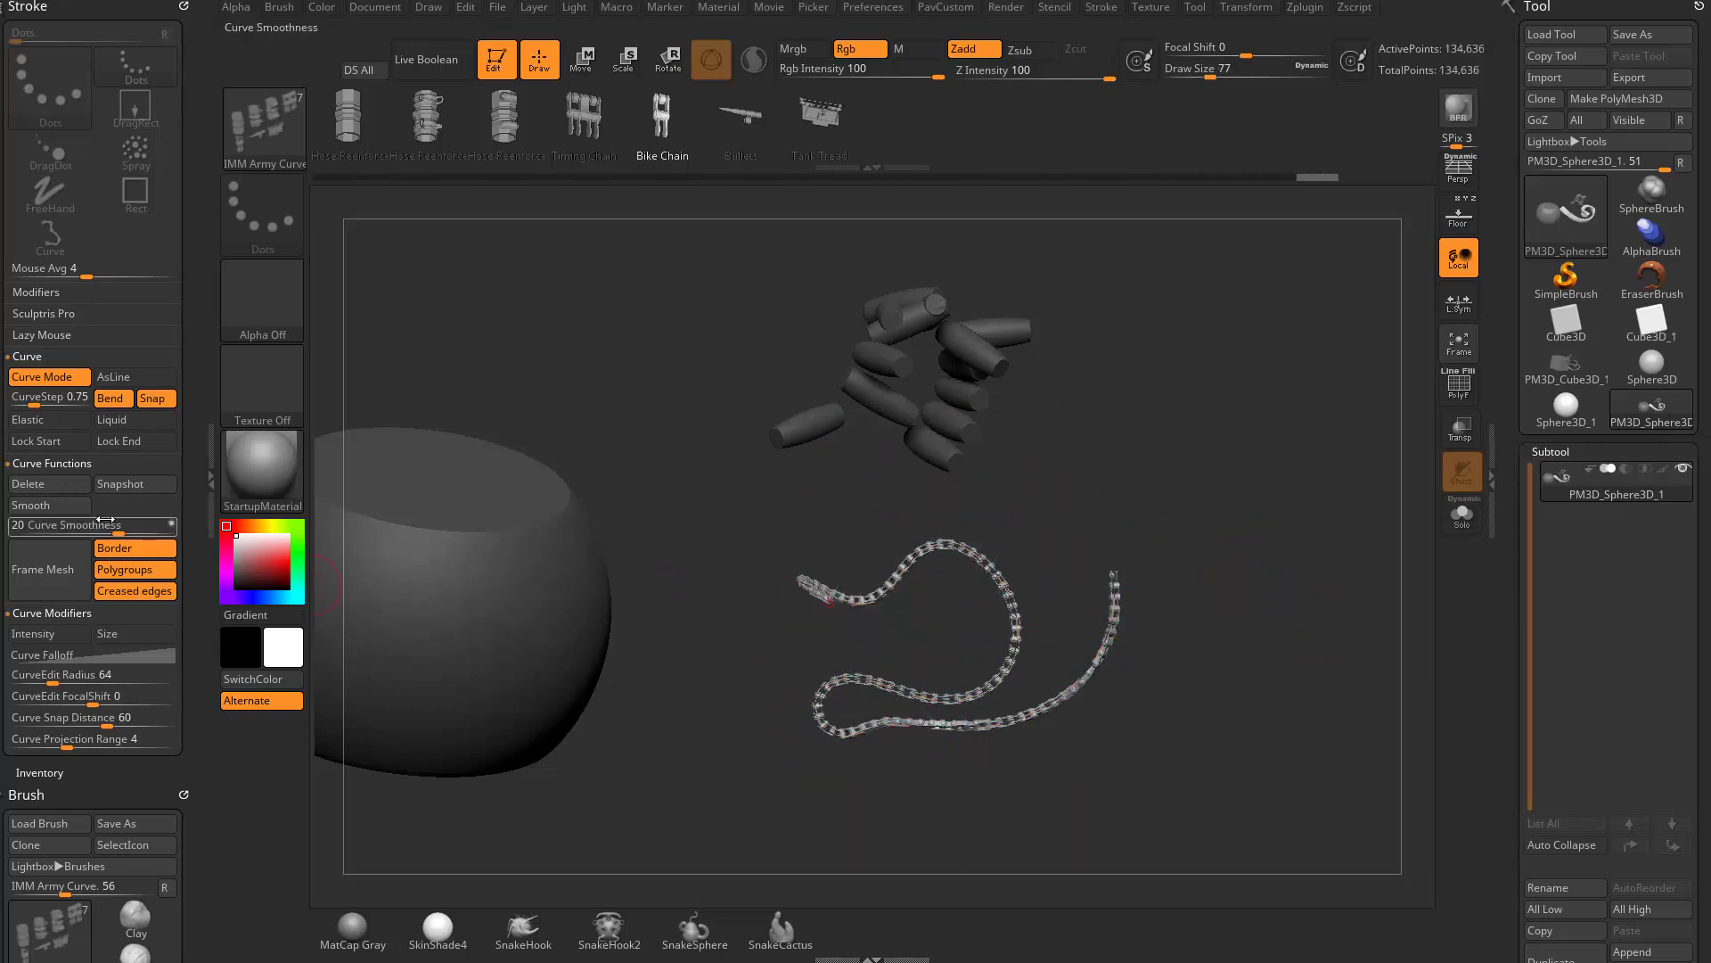
{"action": "left_click", "coordinate": [55, 505]}
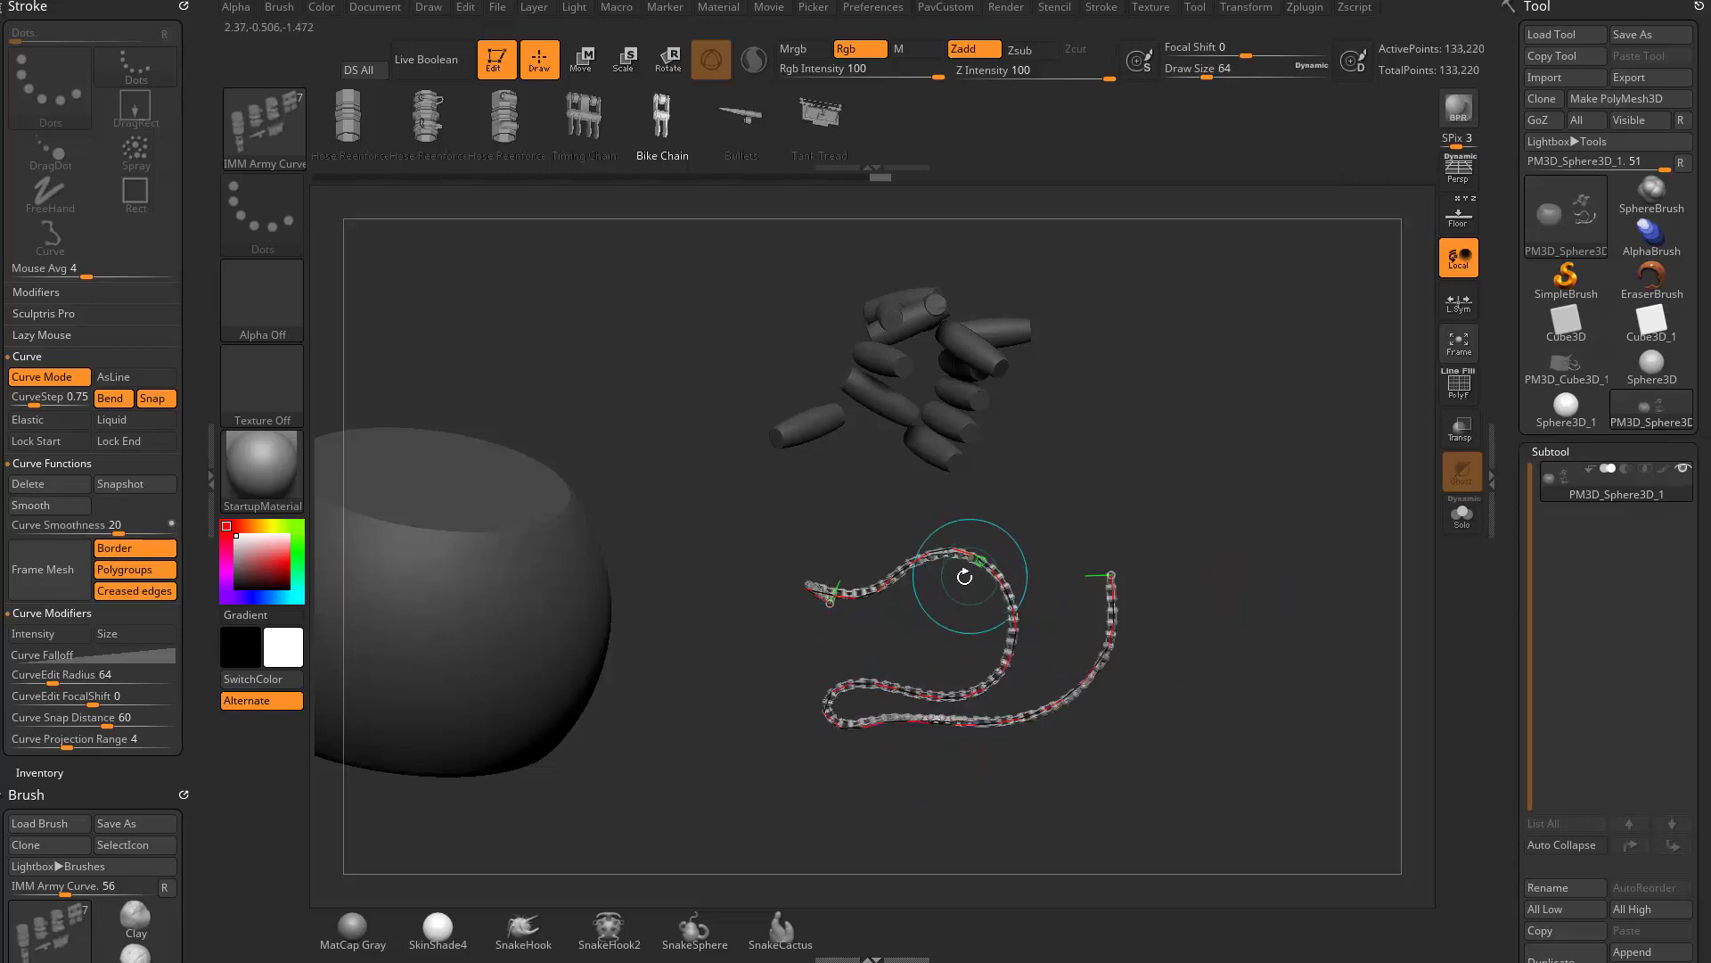
{"action": "left_click_drag", "start_coordinate": [1307, 521], "coordinate": [1297, 566]}
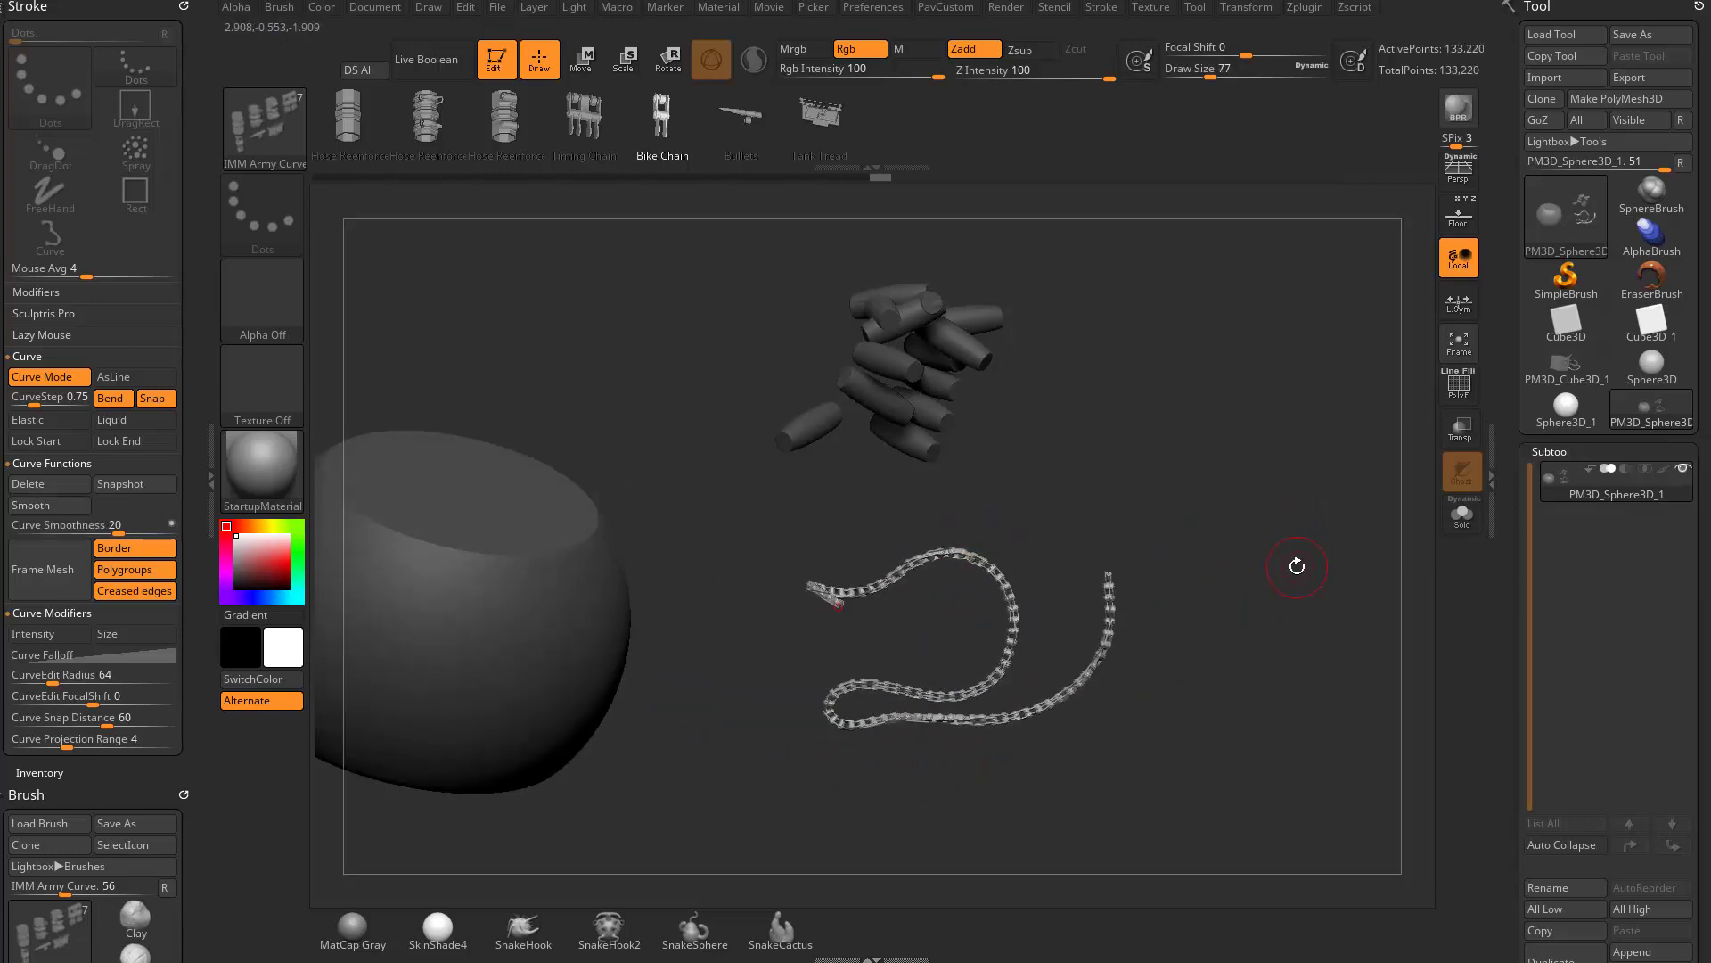
- Draw a Bike Chain curve from the large mesh's flat top down its side and onto the flat underside
{"action": "left_click_drag", "start_coordinate": [835, 377], "coordinate": [804, 353]}
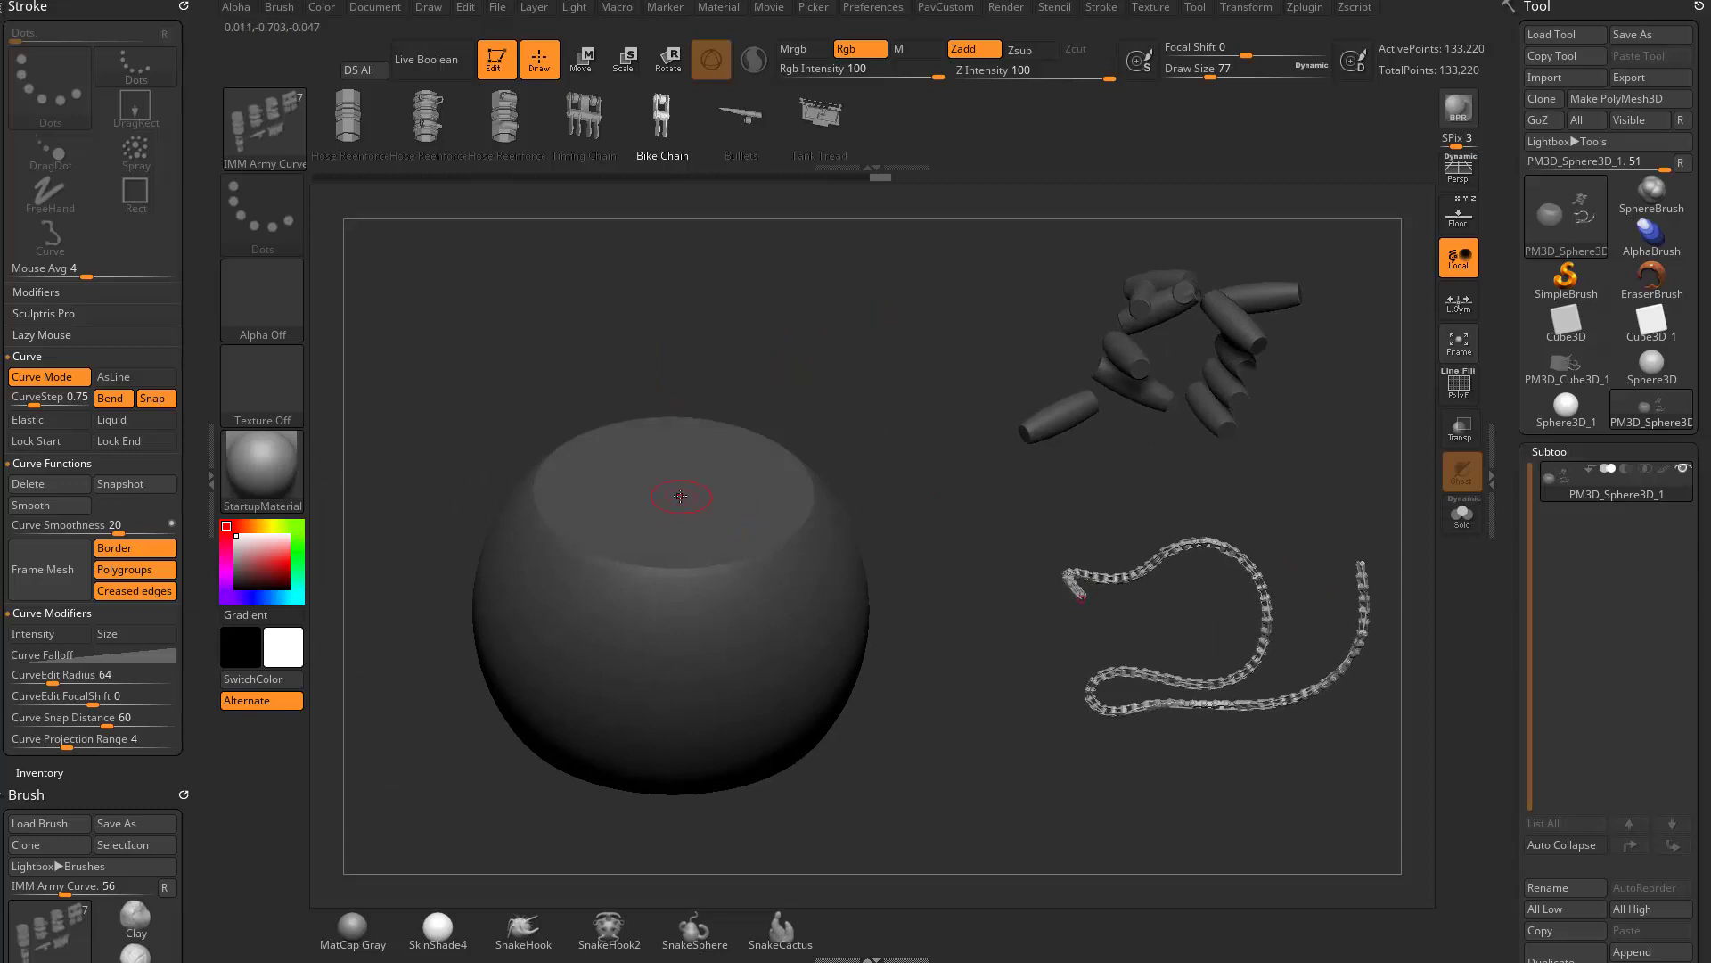
{"action": "mouse_move", "coordinate": [790, 551]}
{"action": "left_mouse_down"}
{"action": "mouse_move", "coordinate": [821, 675]}
{"action": "mouse_move", "coordinate": [894, 510]}
{"action": "left_mouse_up"}
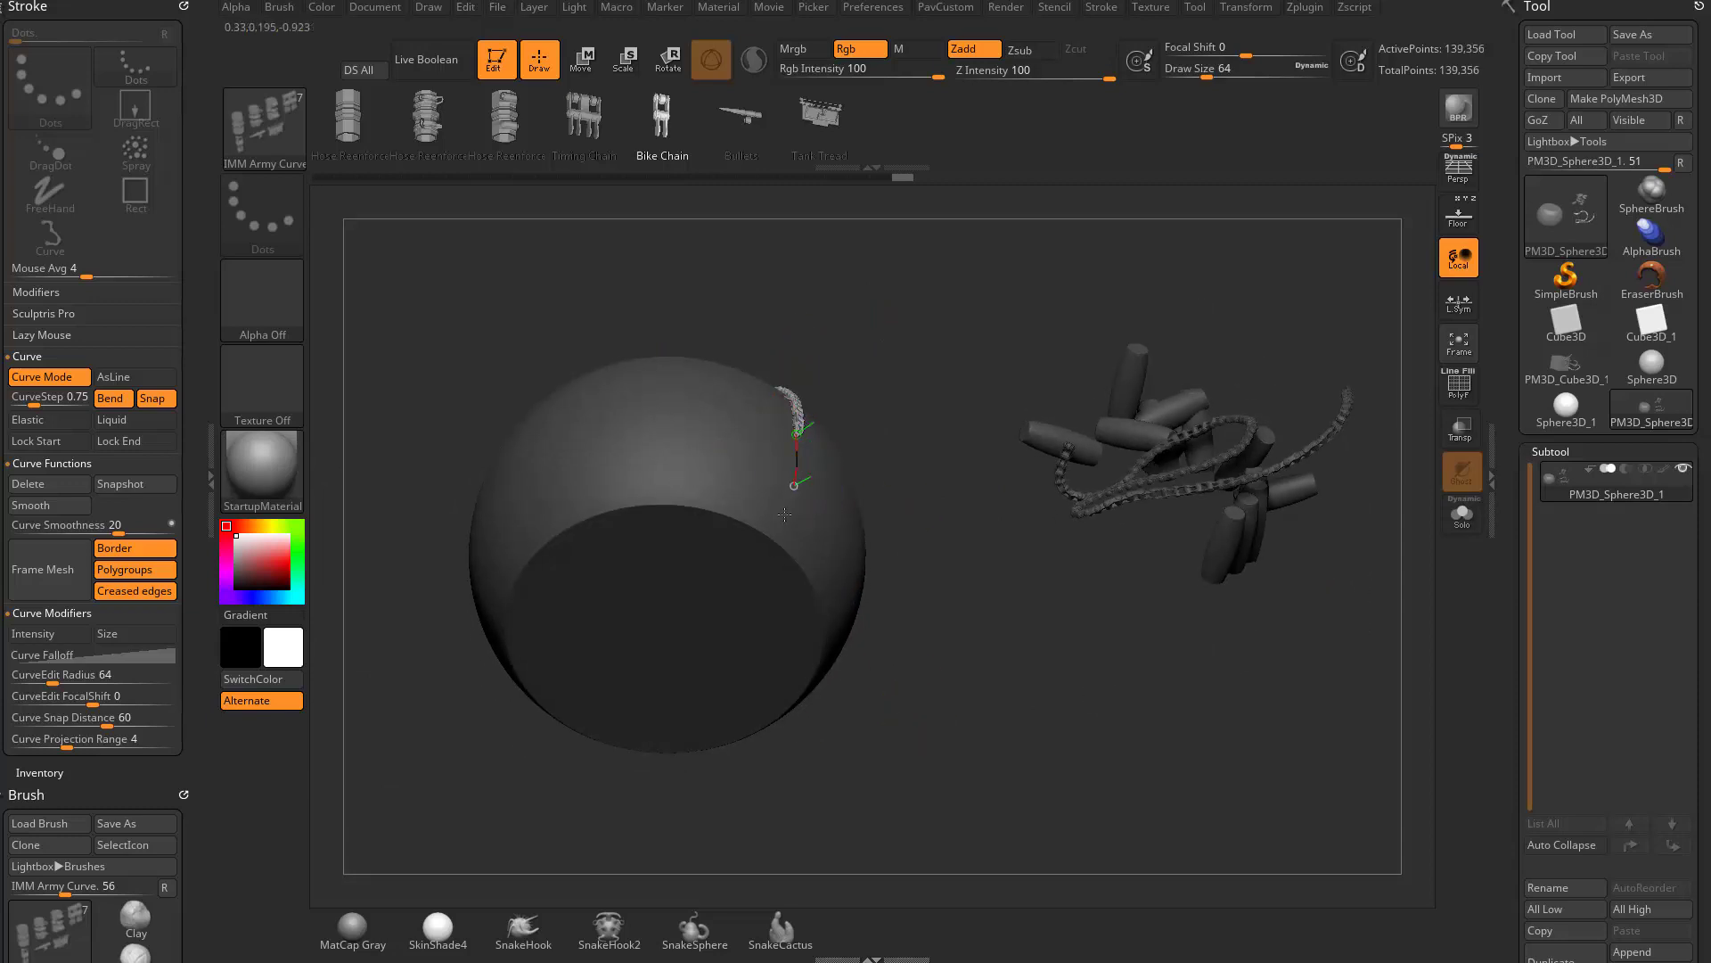
{"action": "left_click_drag", "start_coordinate": [697, 625], "coordinate": [635, 635]}
{"action": "left_click_drag", "start_coordinate": [941, 602], "coordinate": [951, 629]}
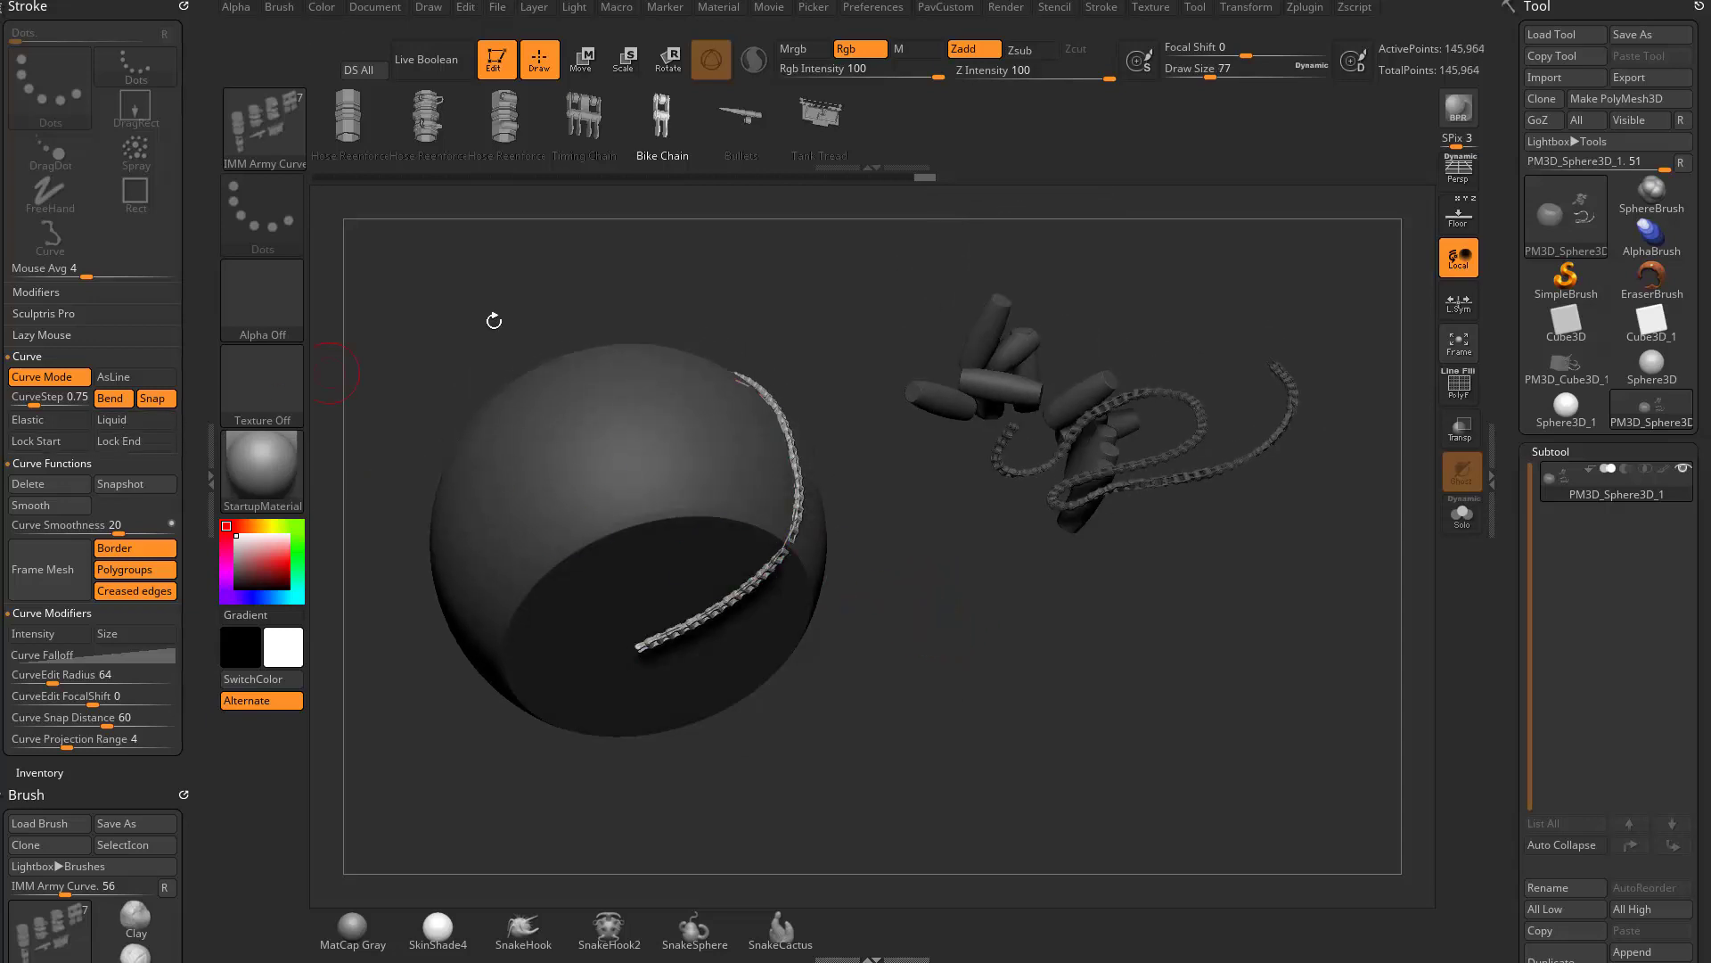
{"action": "left_click_drag", "start_coordinate": [494, 321], "coordinate": [499, 200]}
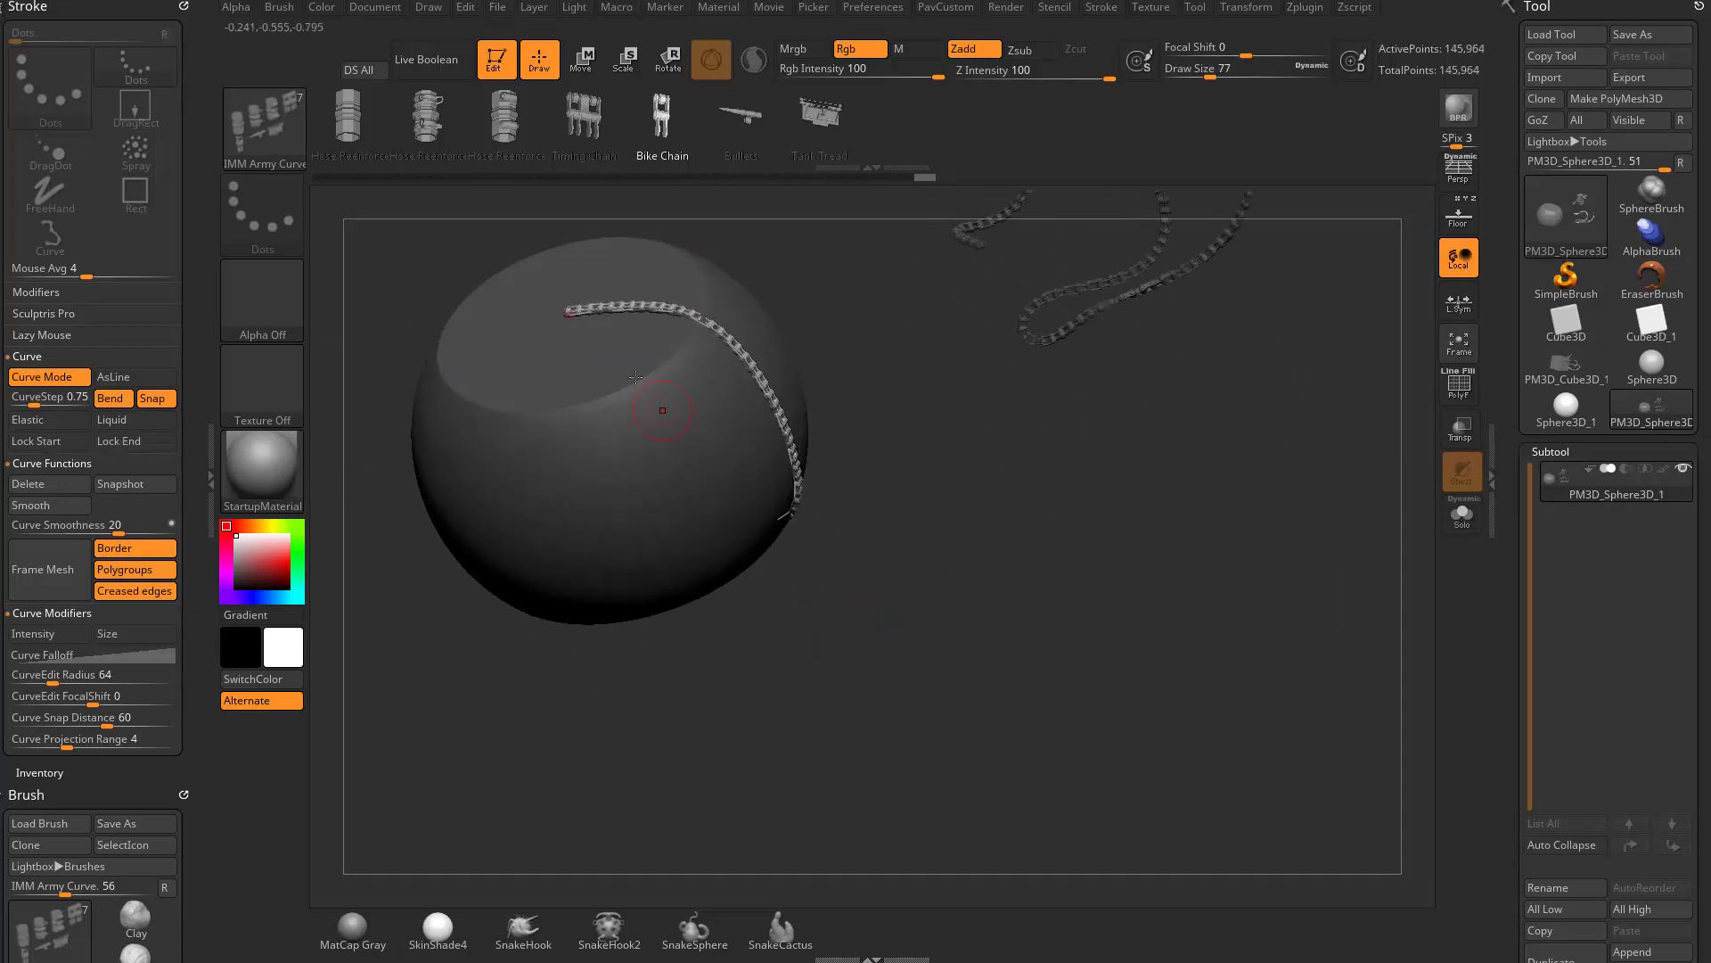
- Turn on Lock Start and pull the chain's middle section outward, away from the large mesh's side
{"action": "left_click", "coordinate": [79, 444]}
{"action": "mouse_move", "coordinate": [974, 547]}
{"action": "left_mouse_down"}
{"action": "mouse_move", "coordinate": [948, 603]}
{"action": "mouse_move", "coordinate": [870, 644]}
{"action": "mouse_move", "coordinate": [829, 517]}
{"action": "left_mouse_up"}
{"action": "left_click_drag", "start_coordinate": [629, 682], "coordinate": [1392, 825]}
{"action": "left_click_drag", "start_coordinate": [1212, 615], "coordinate": [1204, 764]}
{"action": "mouse_move", "coordinate": [1002, 643]}
{"action": "left_mouse_down"}
{"action": "mouse_move", "coordinate": [1286, 585]}
{"action": "mouse_move", "coordinate": [1515, 566]}
{"action": "mouse_move", "coordinate": [1476, 545]}
{"action": "mouse_move", "coordinate": [1328, 540]}
{"action": "mouse_move", "coordinate": [1150, 801]}
{"action": "mouse_move", "coordinate": [997, 803]}
{"action": "mouse_move", "coordinate": [987, 780]}
{"action": "mouse_move", "coordinate": [1043, 665]}
{"action": "mouse_move", "coordinate": [1034, 682]}
{"action": "left_mouse_up"}
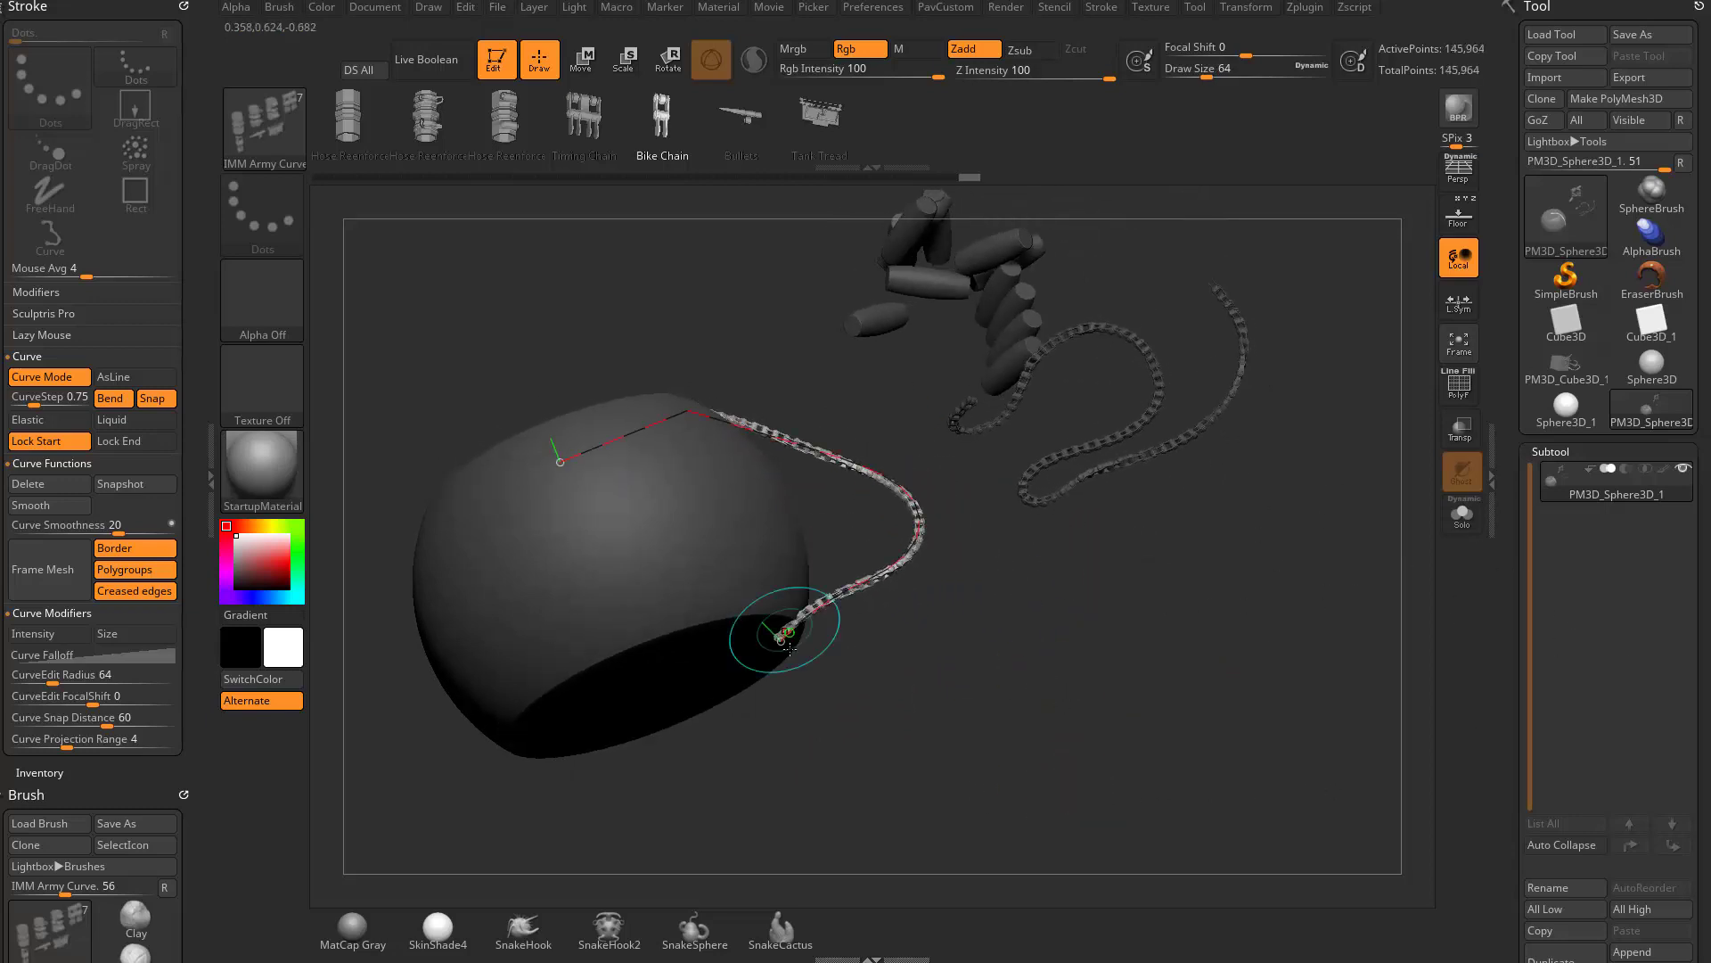
- Turn on Lock End as well and reshape the chain's middle section while both ends stay anchored to the large mesh
{"action": "left_click", "coordinate": [116, 450]}
{"action": "left_click_drag", "start_coordinate": [1034, 503], "coordinate": [1051, 630]}
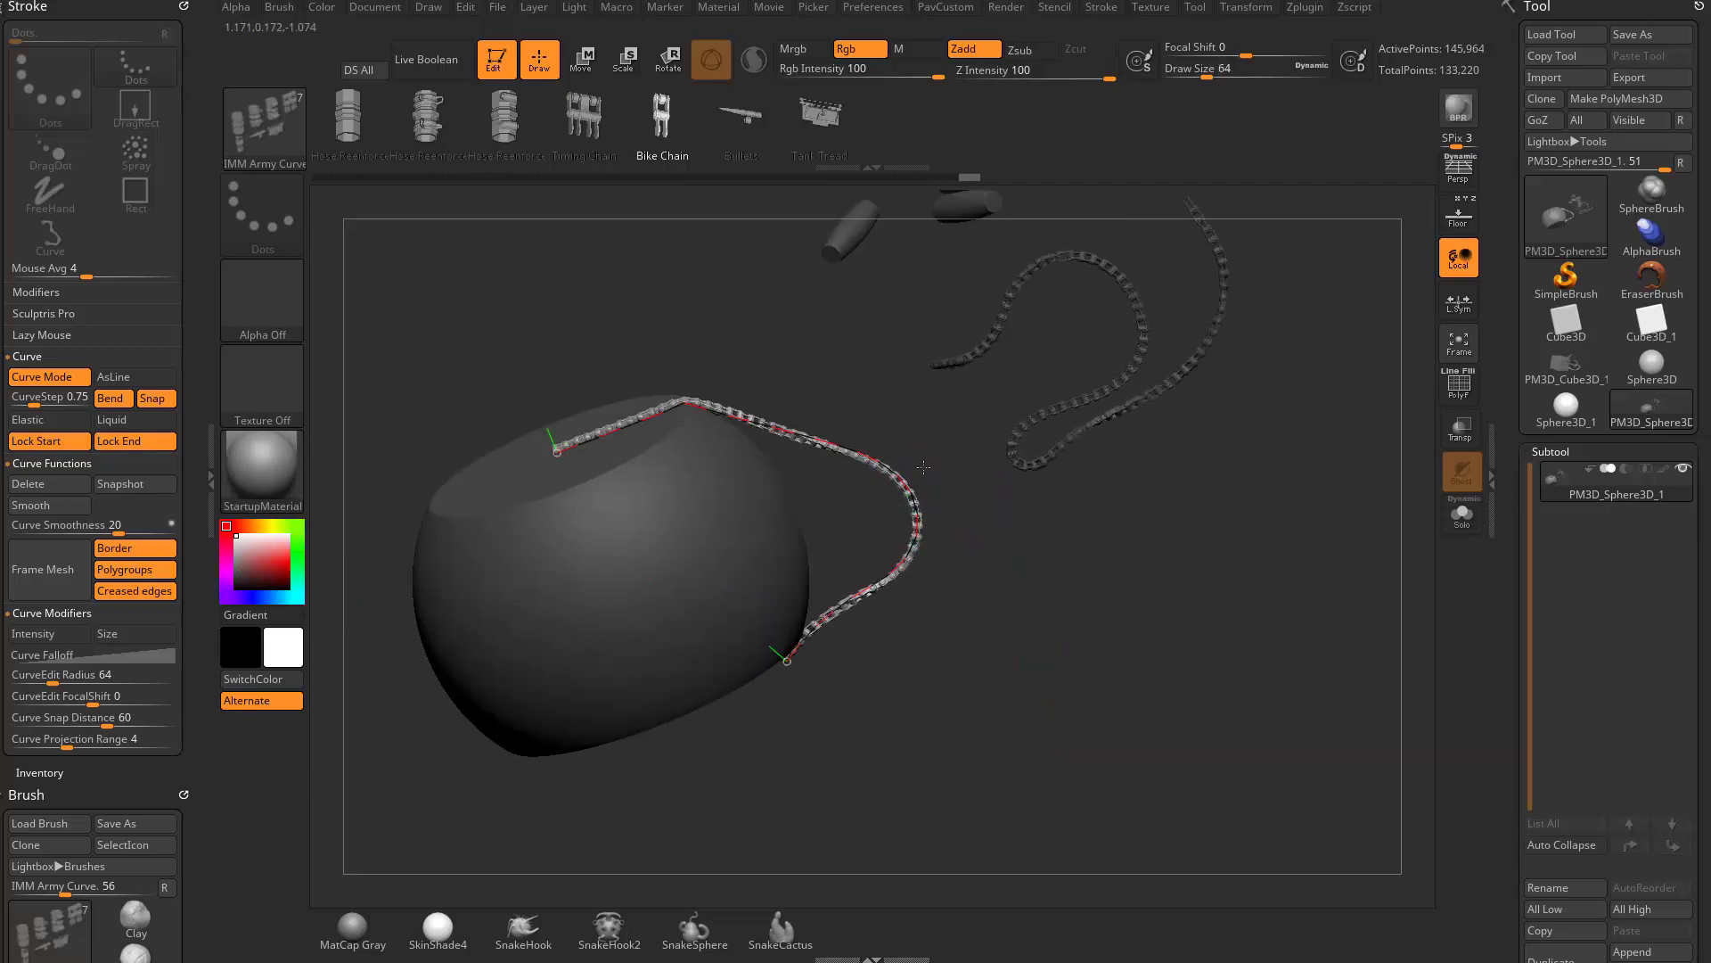
{"action": "left_click_drag", "start_coordinate": [922, 490], "coordinate": [1007, 414]}
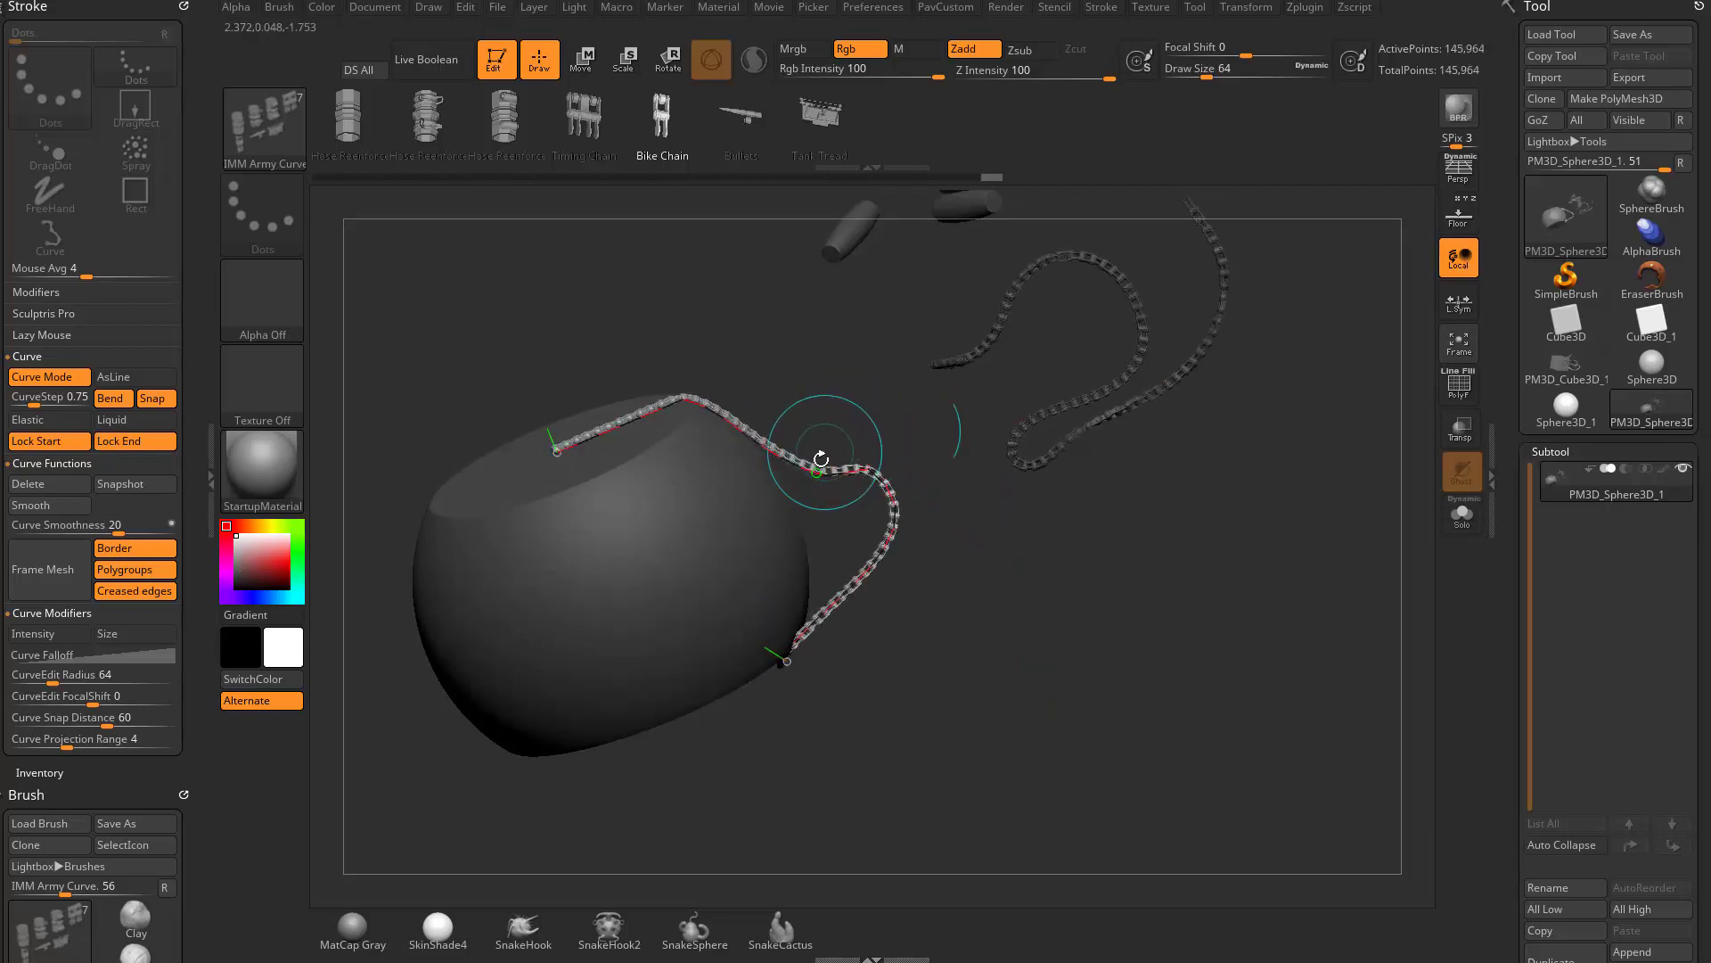
{"action": "left_click_drag", "start_coordinate": [821, 458], "coordinate": [965, 294]}
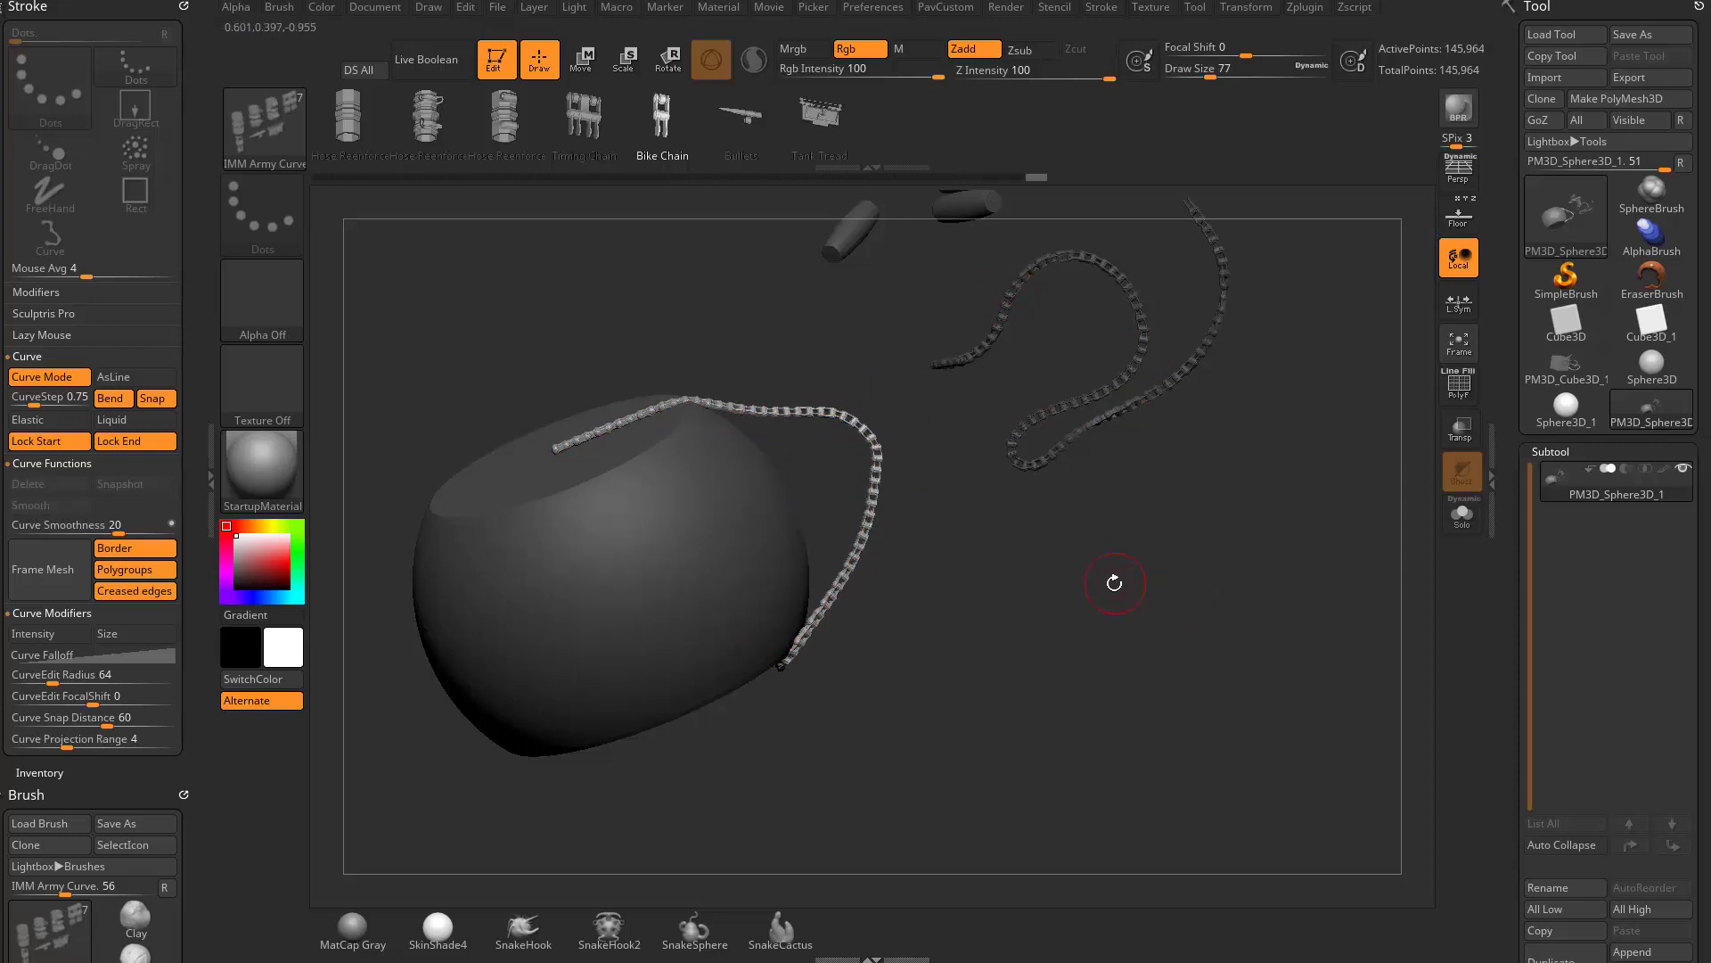
- Shift the anchored chain curve sideways while leaving two parallel chain copies beside it
{"action": "left_click_drag", "start_coordinate": [1102, 586], "coordinate": [1095, 656]}
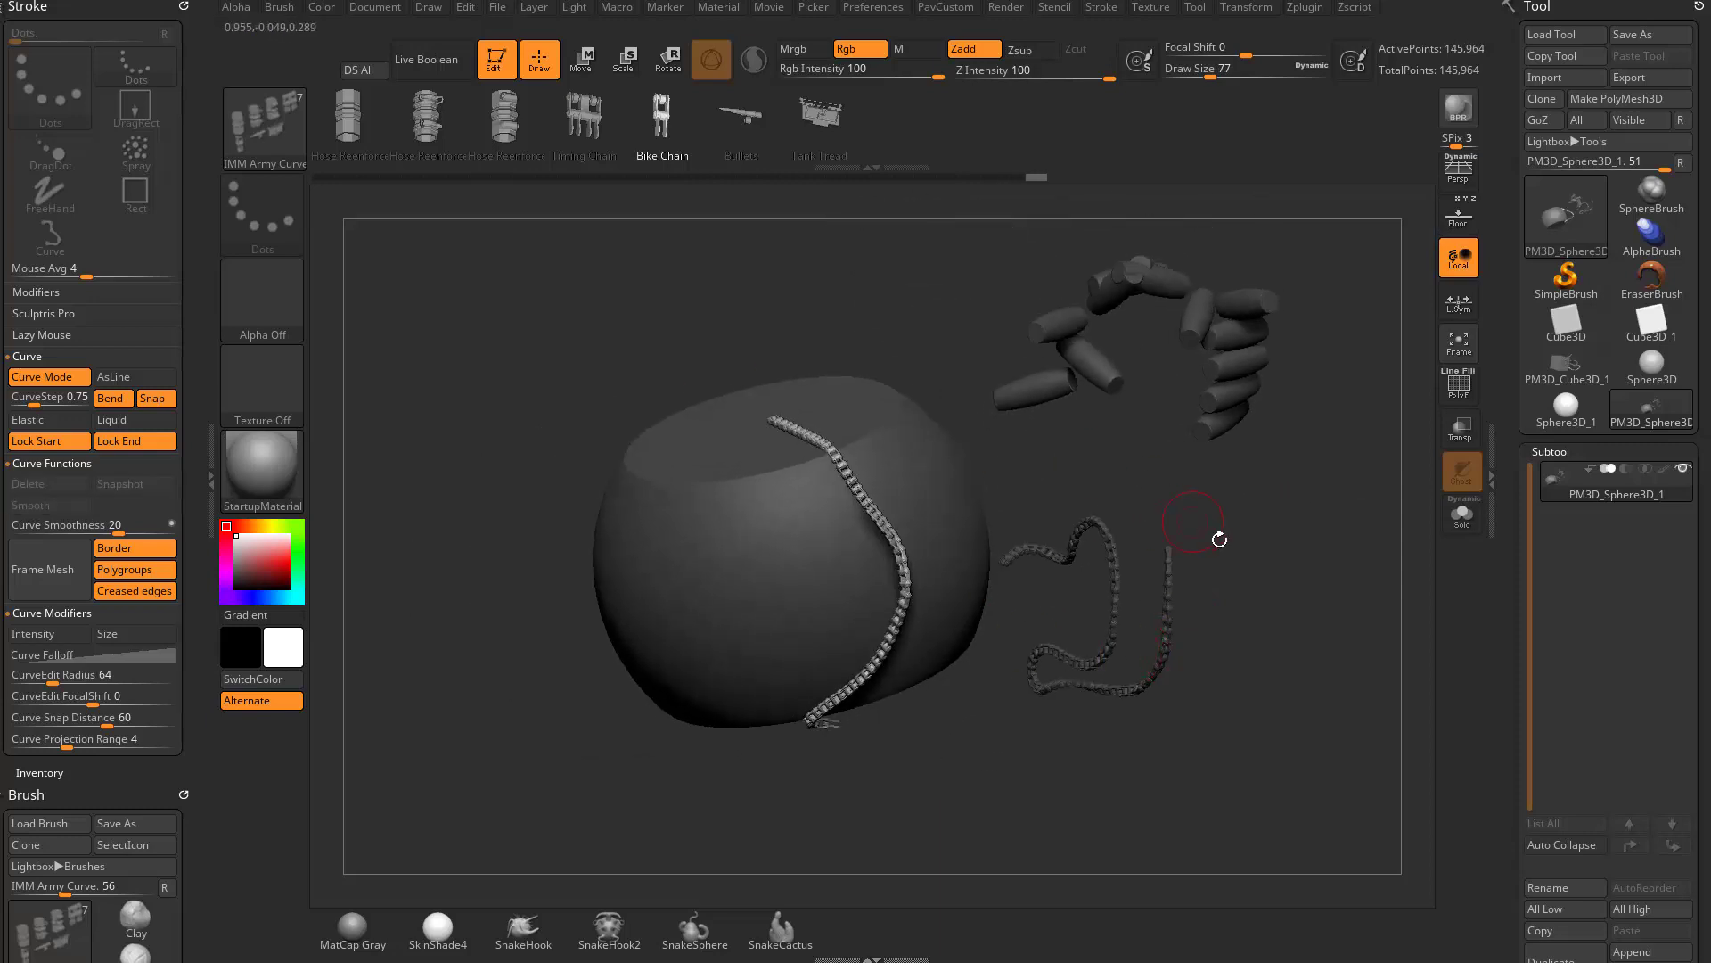
{"action": "left_click_drag", "start_coordinate": [1219, 536], "coordinate": [1165, 578], "text": "alt"}
{"action": "key", "text": "w"}
{"action": "mouse_move", "coordinate": [906, 550]}
{"action": "left_mouse_down", "text": "ctrl"}
{"action": "mouse_move", "coordinate": [1029, 521]}
{"action": "mouse_move", "coordinate": [1253, 534]}
{"action": "mouse_move", "coordinate": [1273, 626]}
{"action": "left_mouse_up", "text": "ctrl"}
{"action": "key", "text": "q"}
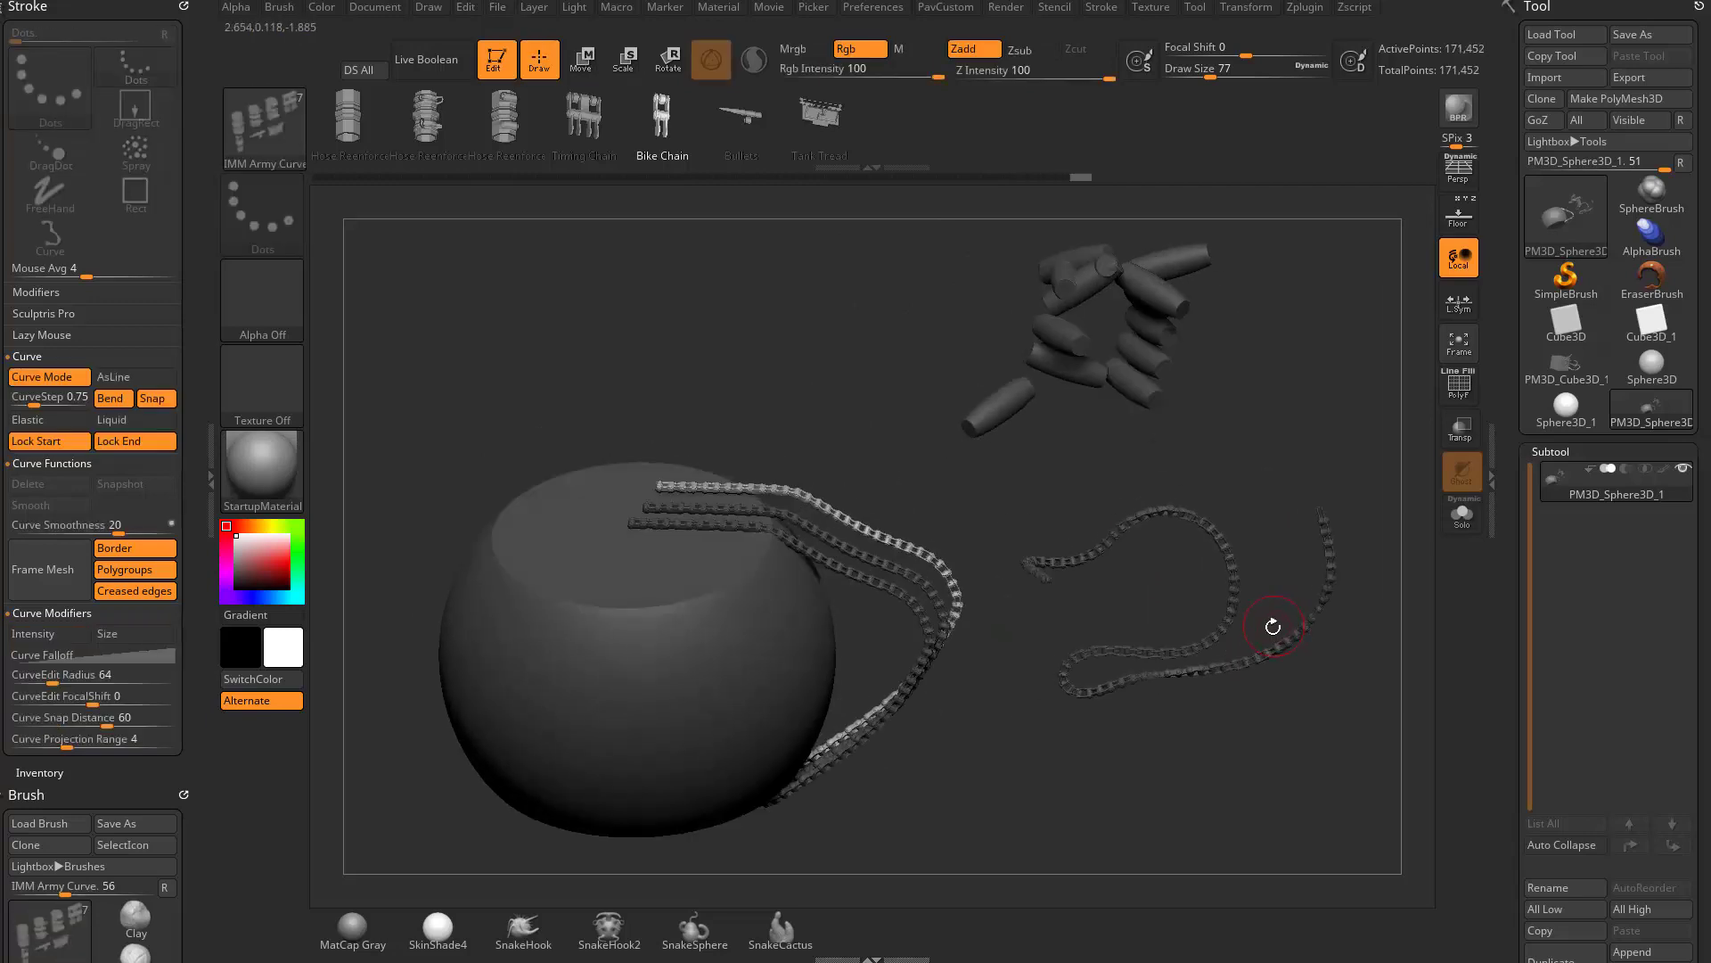
- Rewind the undo history to the bare cut sphere and clear its mask, accepting the removal of the newer history entries
{"action": "left_click_drag", "start_coordinate": [1072, 179], "coordinate": [420, 180]}
{"action": "left_click", "coordinate": [1157, 581], "text": "ctrl"}
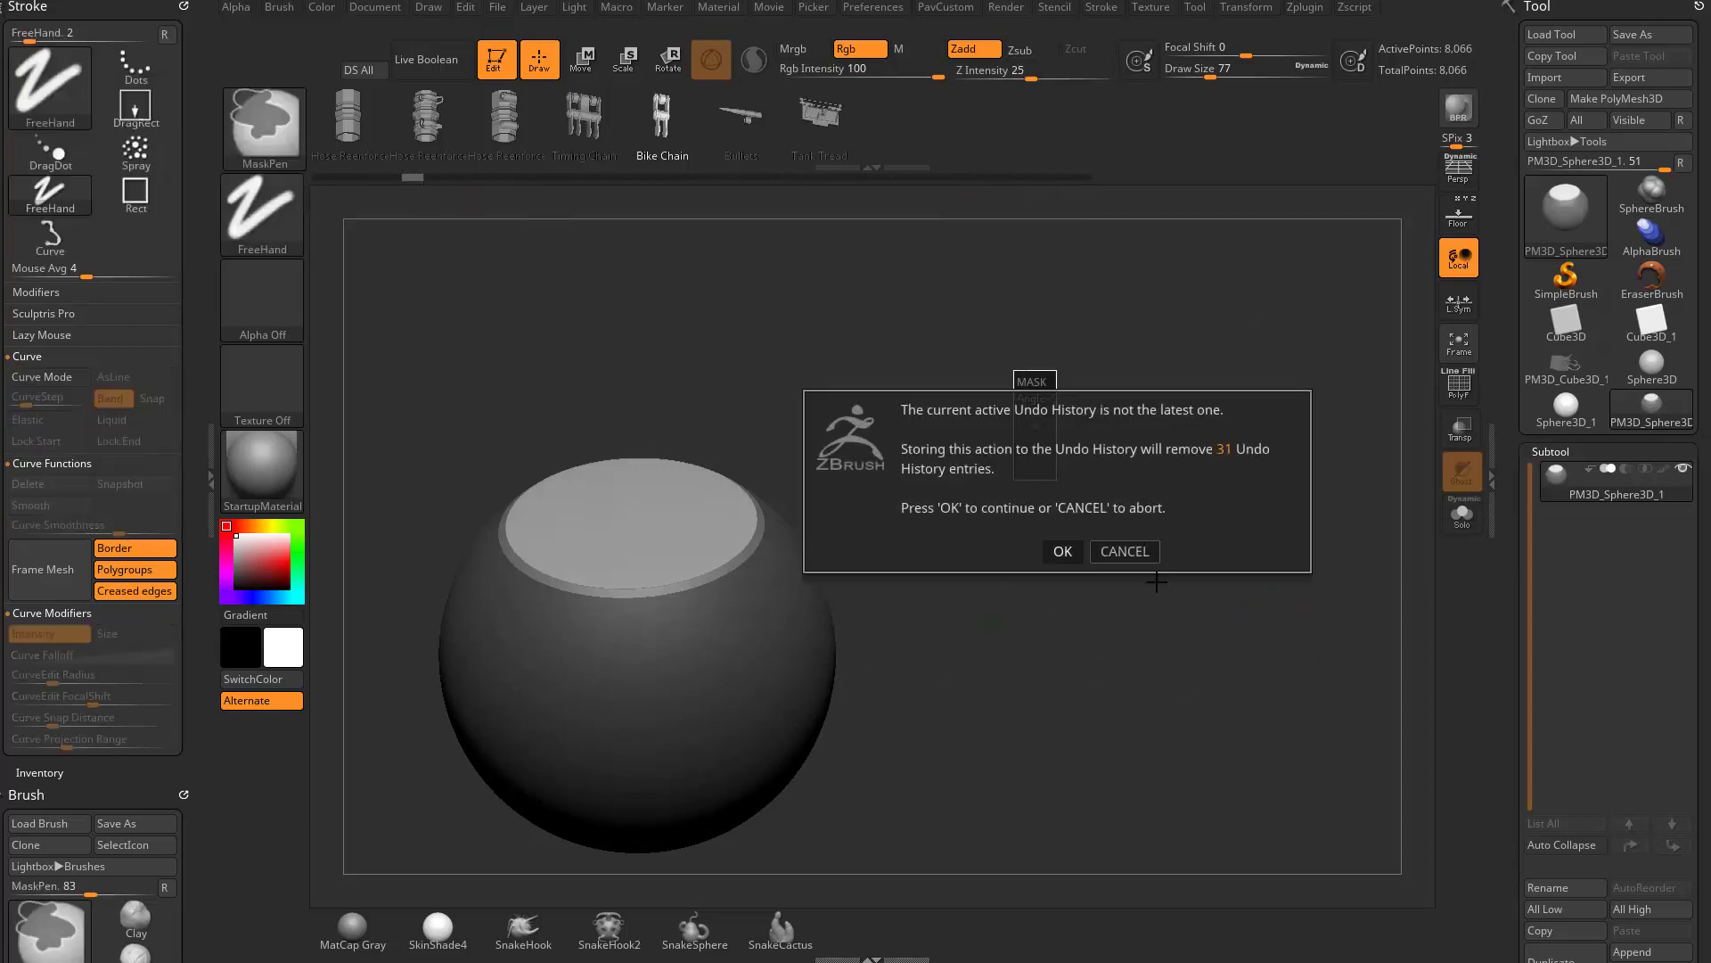
{"action": "left_click", "coordinate": [1062, 551]}
- Draw an S-shaped Bike Chain curve from the sphere's side into empty space and turn off Bend, Snap, Lock Start and Lock End
{"action": "mouse_move", "coordinate": [701, 584]}
{"action": "left_mouse_down"}
{"action": "mouse_move", "coordinate": [936, 527]}
{"action": "mouse_move", "coordinate": [1043, 366]}
{"action": "left_mouse_up"}
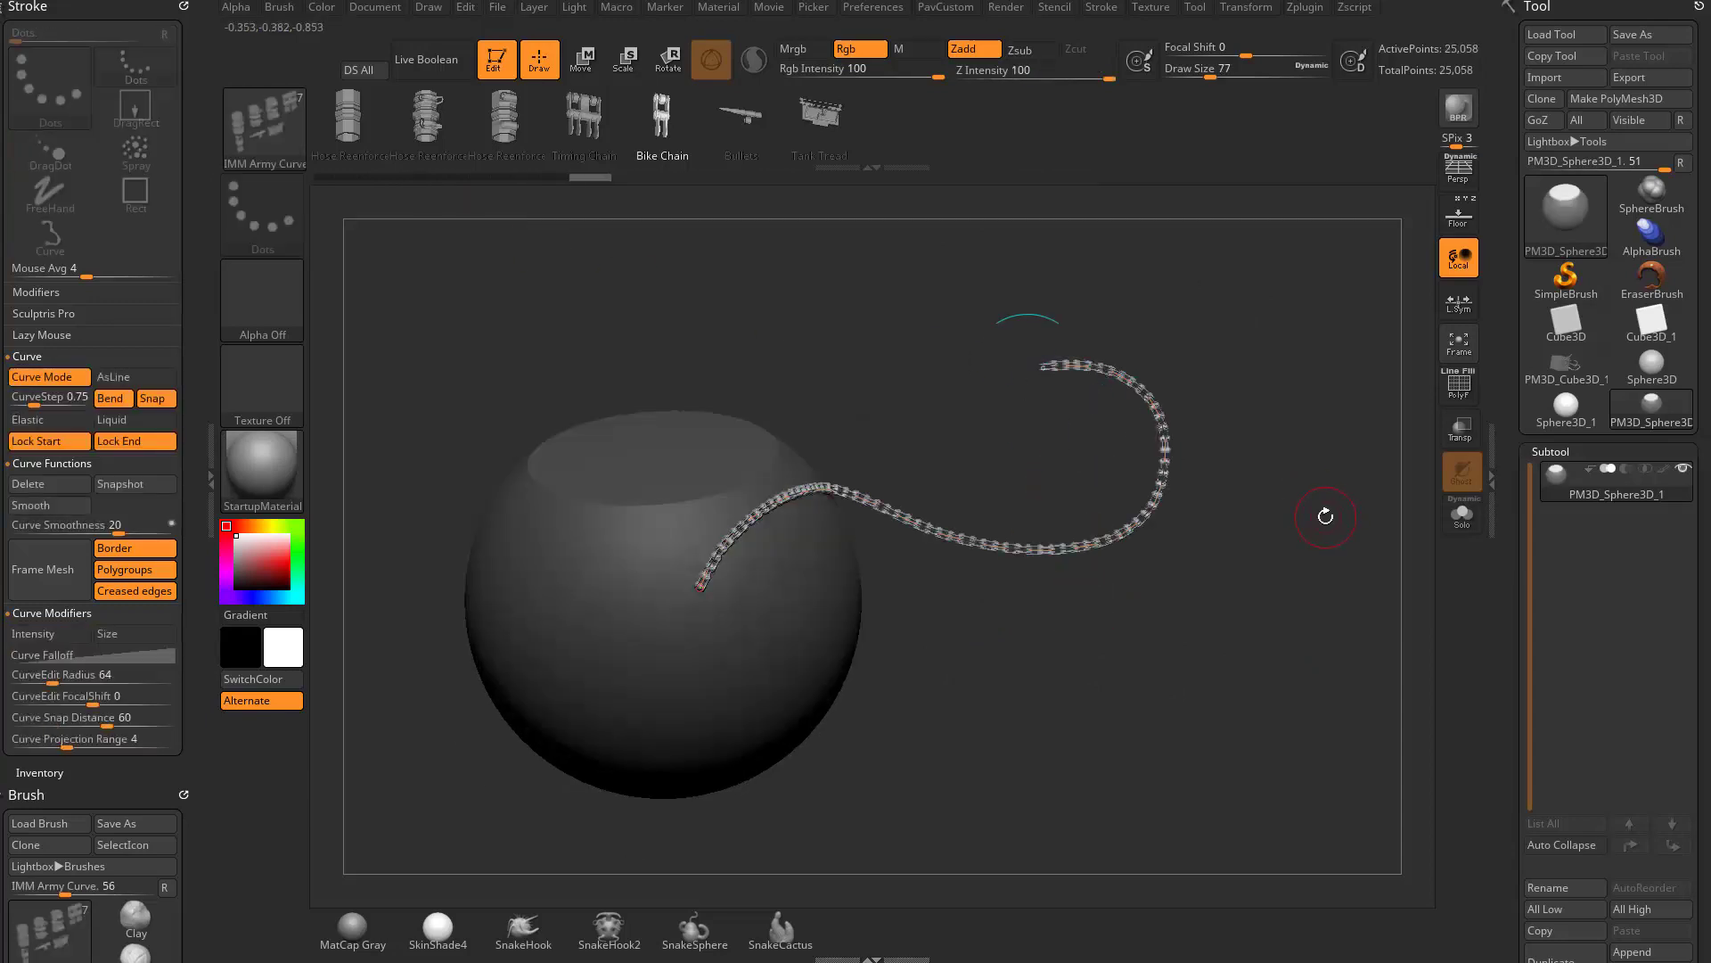
{"action": "left_click", "coordinate": [149, 420]}
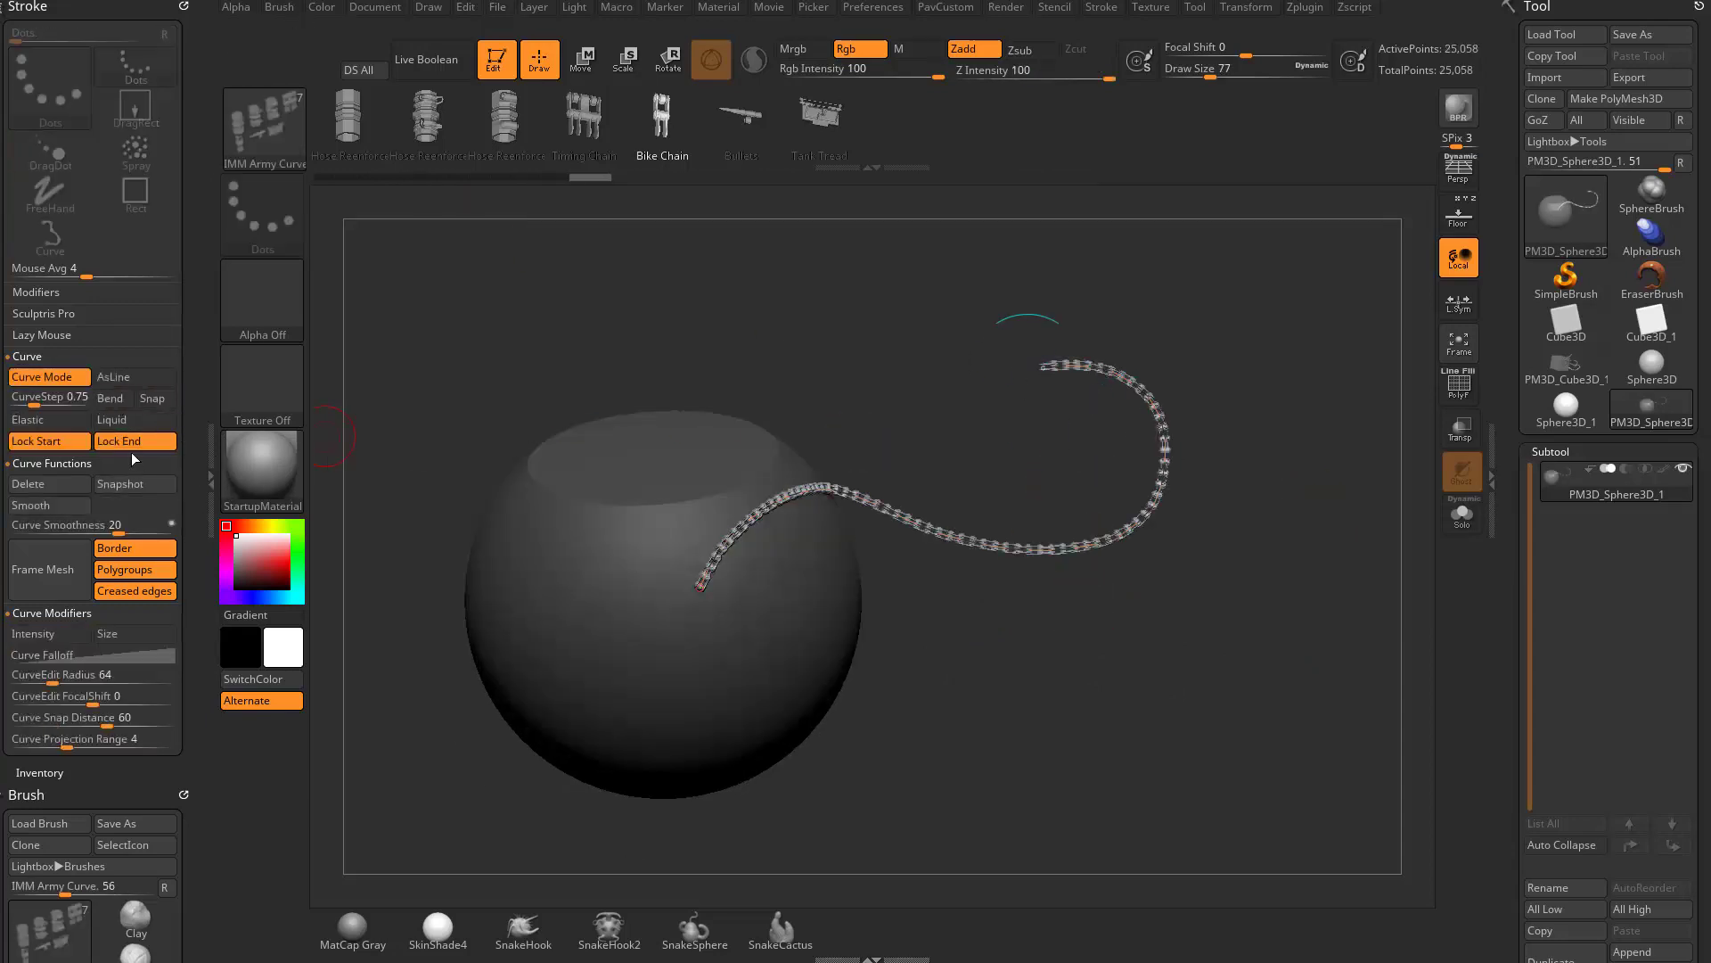
{"action": "left_click", "coordinate": [132, 443]}
{"action": "left_click", "coordinate": [76, 441]}
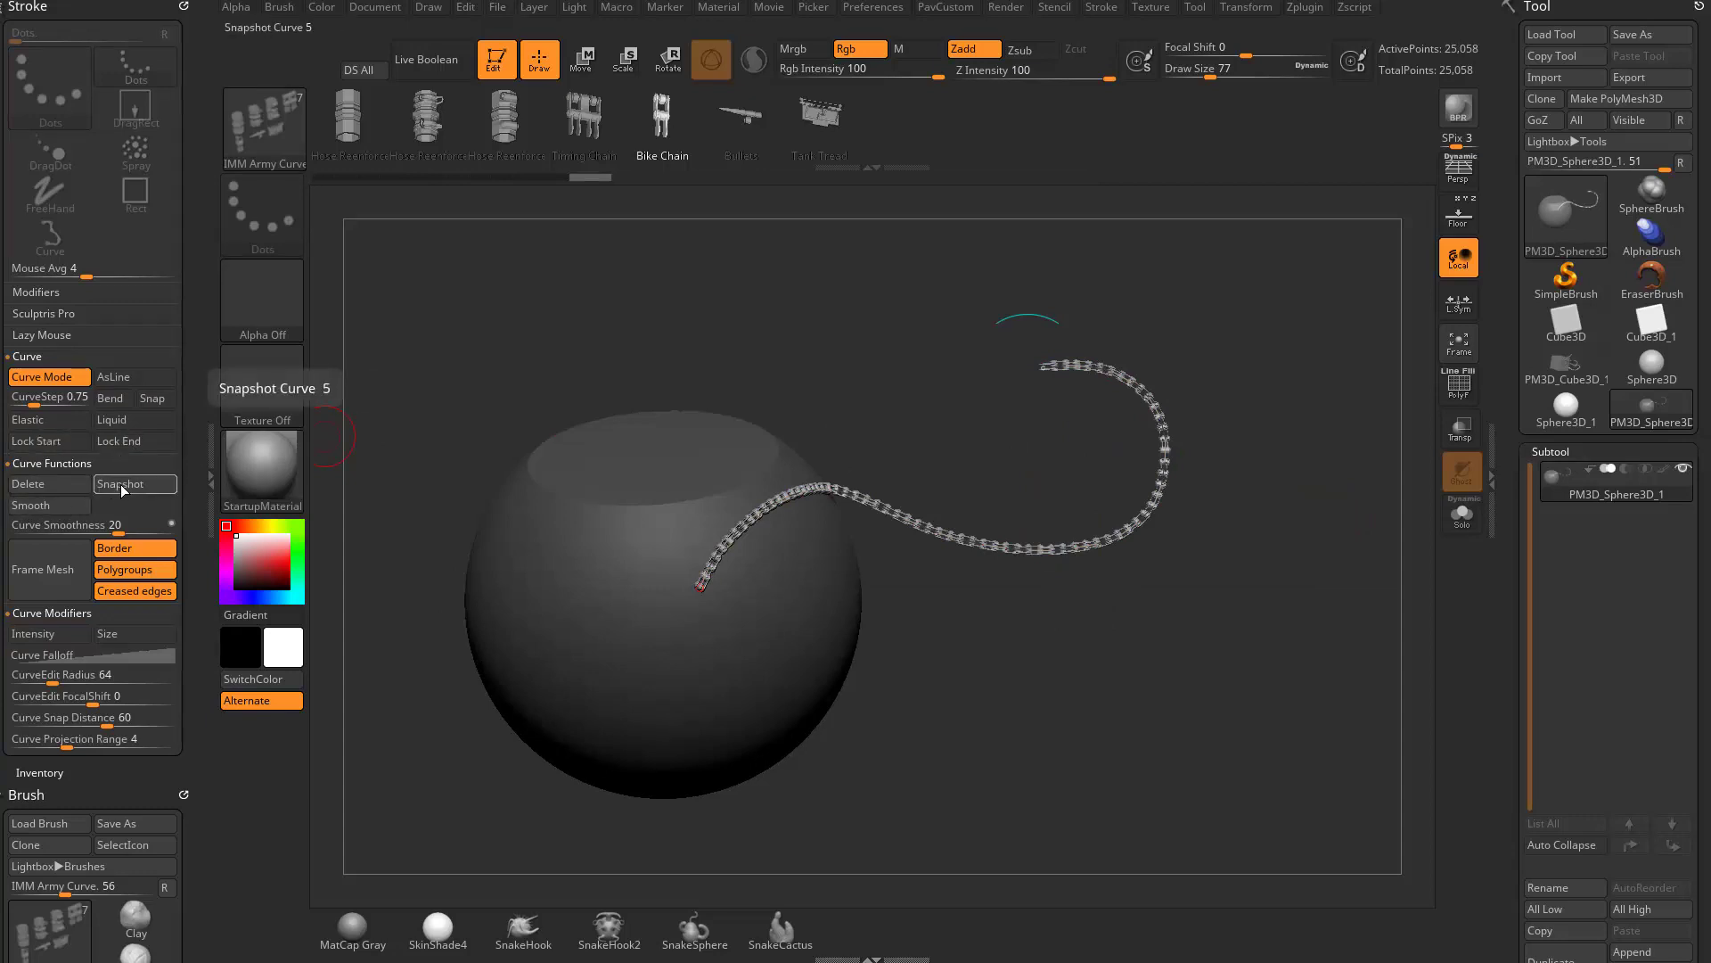
- Move the whole S-shaped chain curve upward, taking snapshots along the way to leave three parallel copies below it
{"action": "left_click_drag", "start_coordinate": [1154, 650], "coordinate": [1080, 635]}
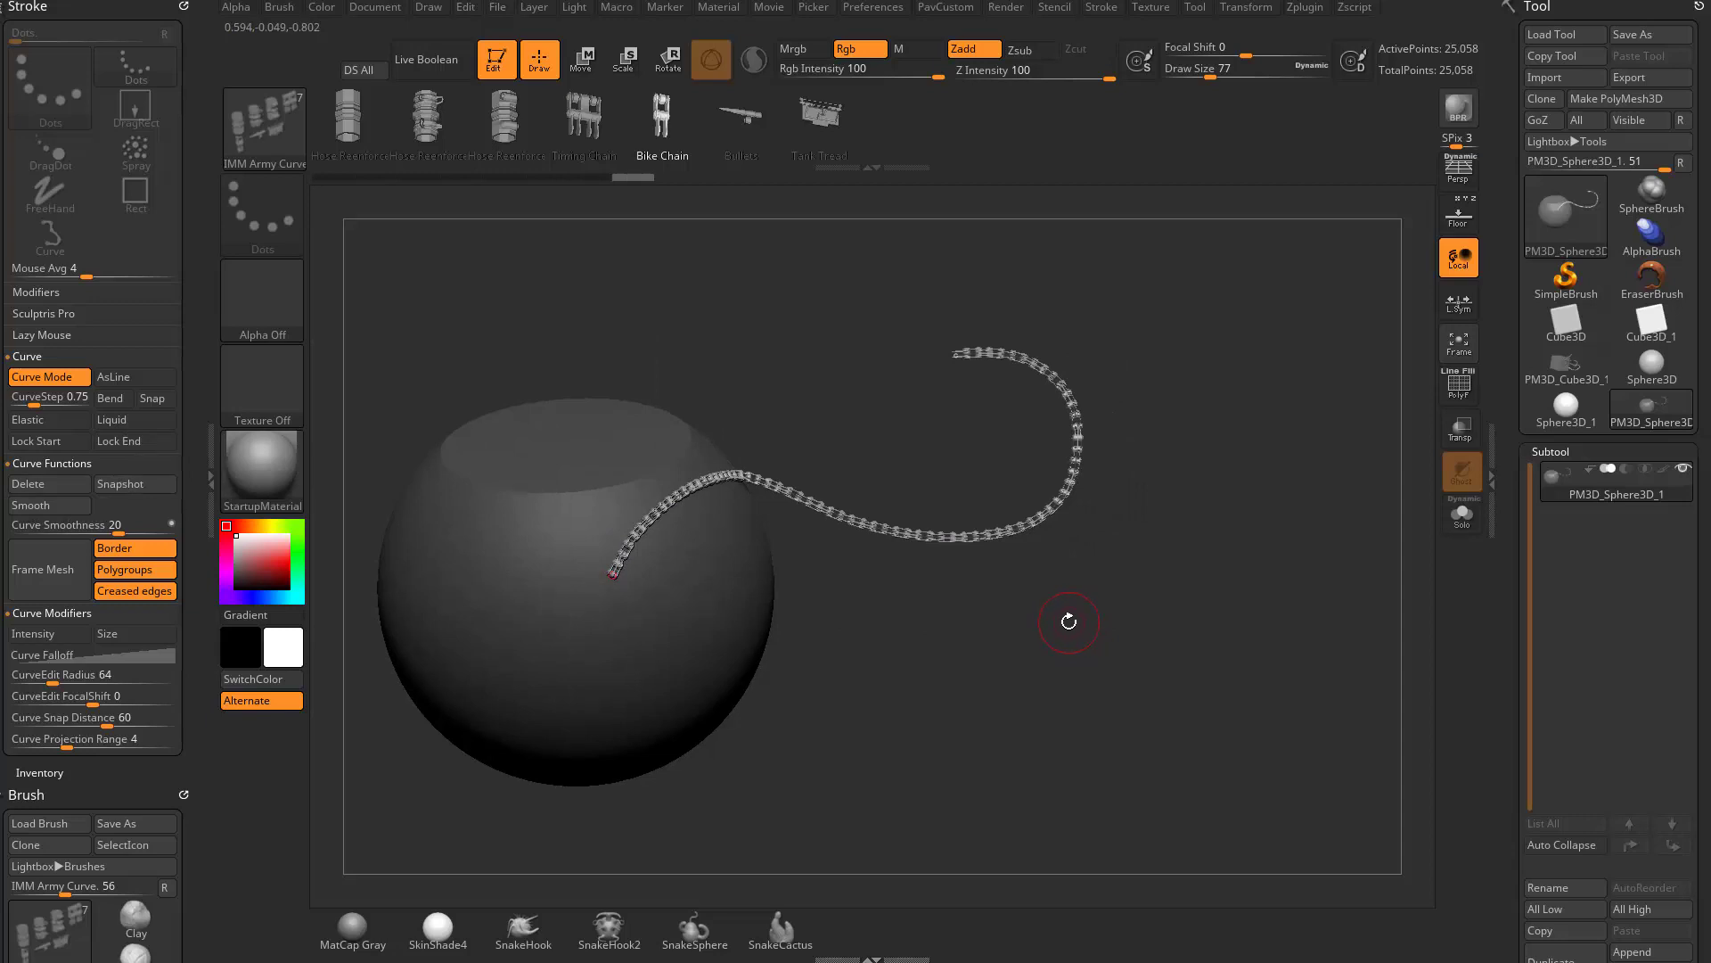
{"action": "left_click_drag", "start_coordinate": [895, 534], "coordinate": [898, 450]}
{"action": "key", "text": "5"}
{"action": "key", "text": "5"}
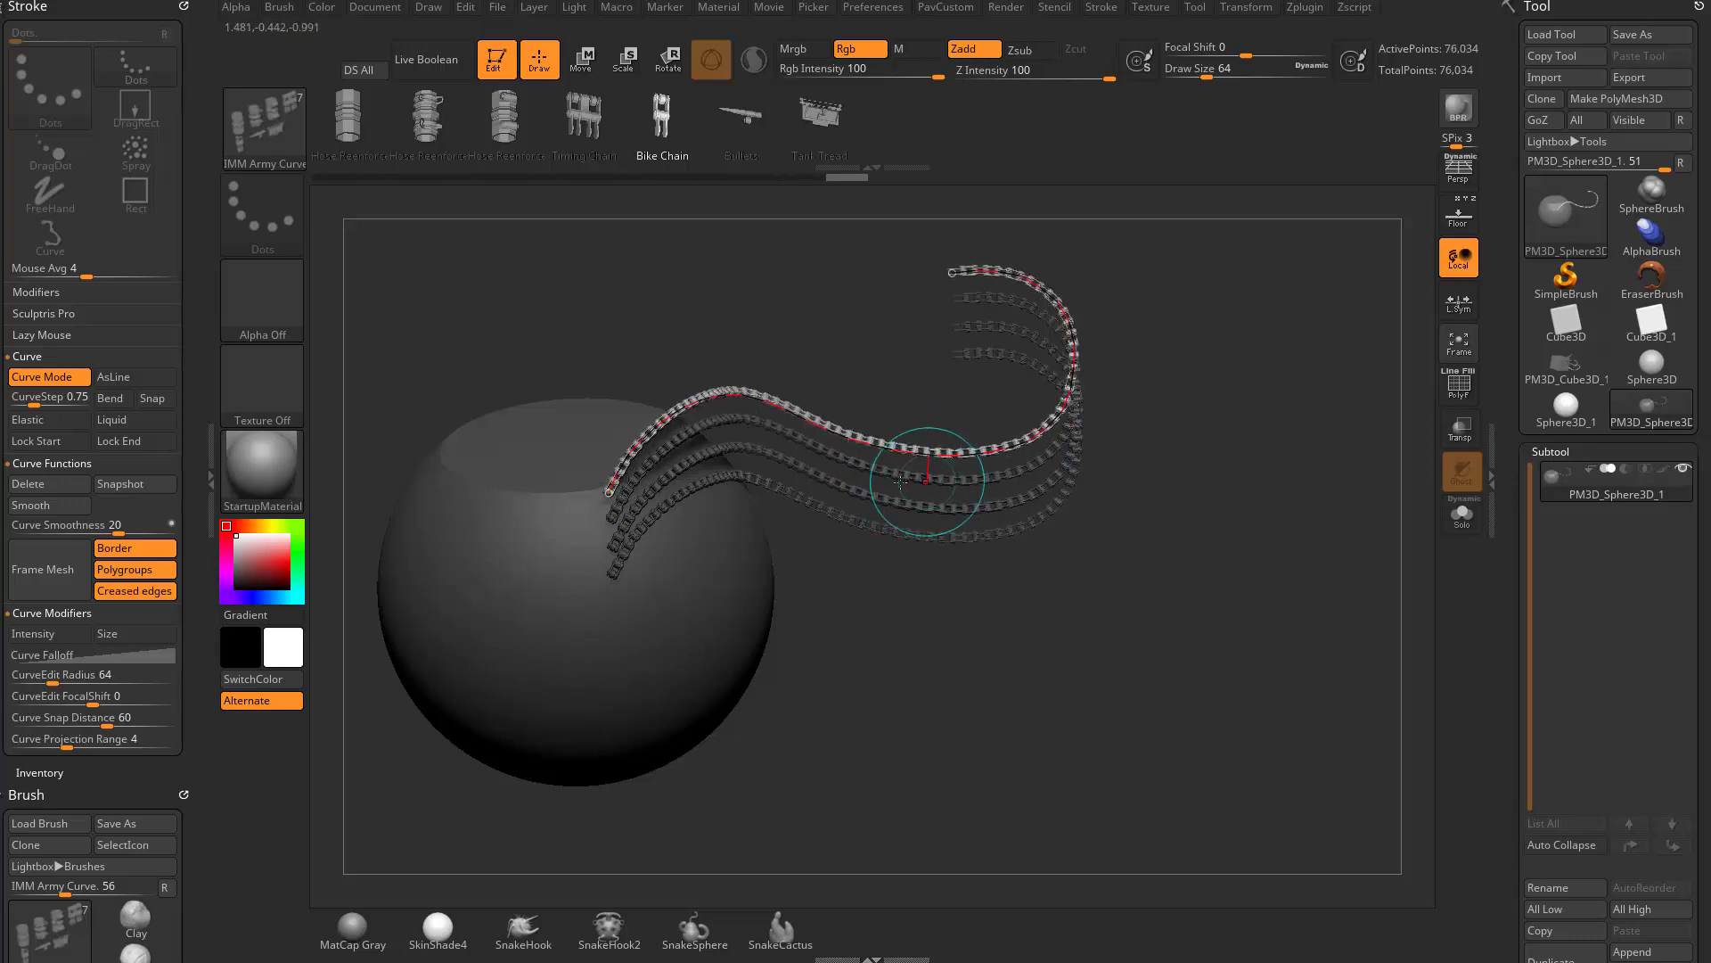
- Turn on Bend, pull the topmost chain curve's middle and free end into a loop, and turn off Snap
{"action": "left_click", "coordinate": [110, 399]}
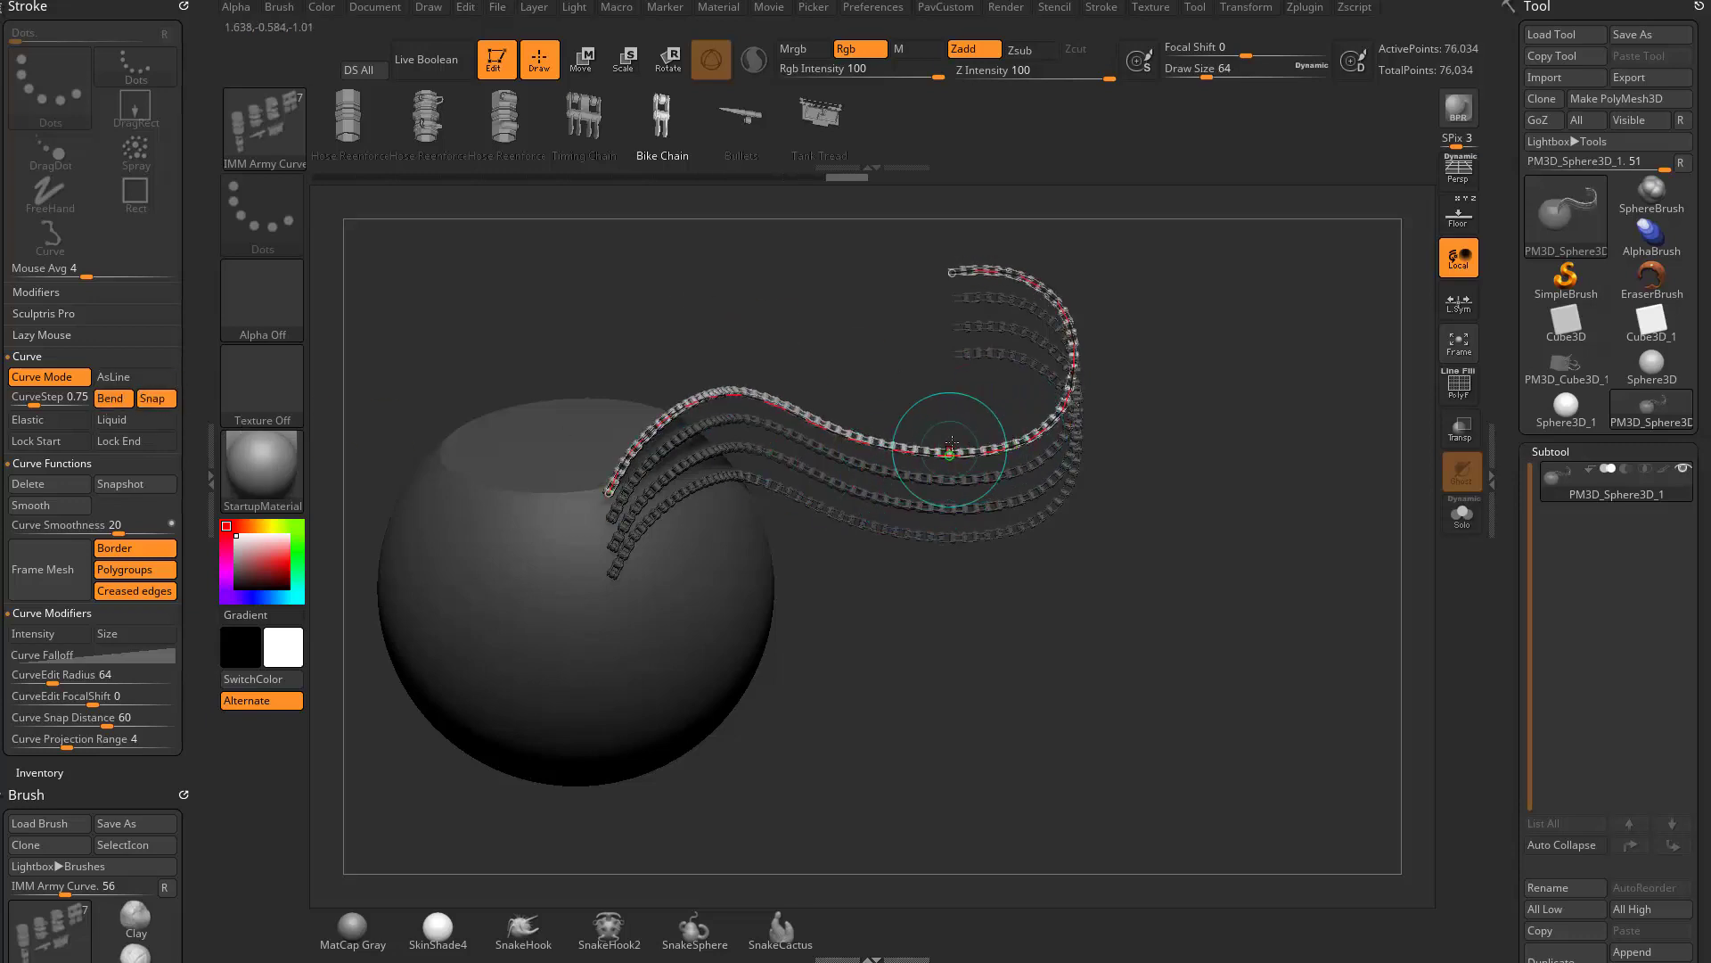
{"action": "left_click_drag", "start_coordinate": [946, 453], "coordinate": [941, 419]}
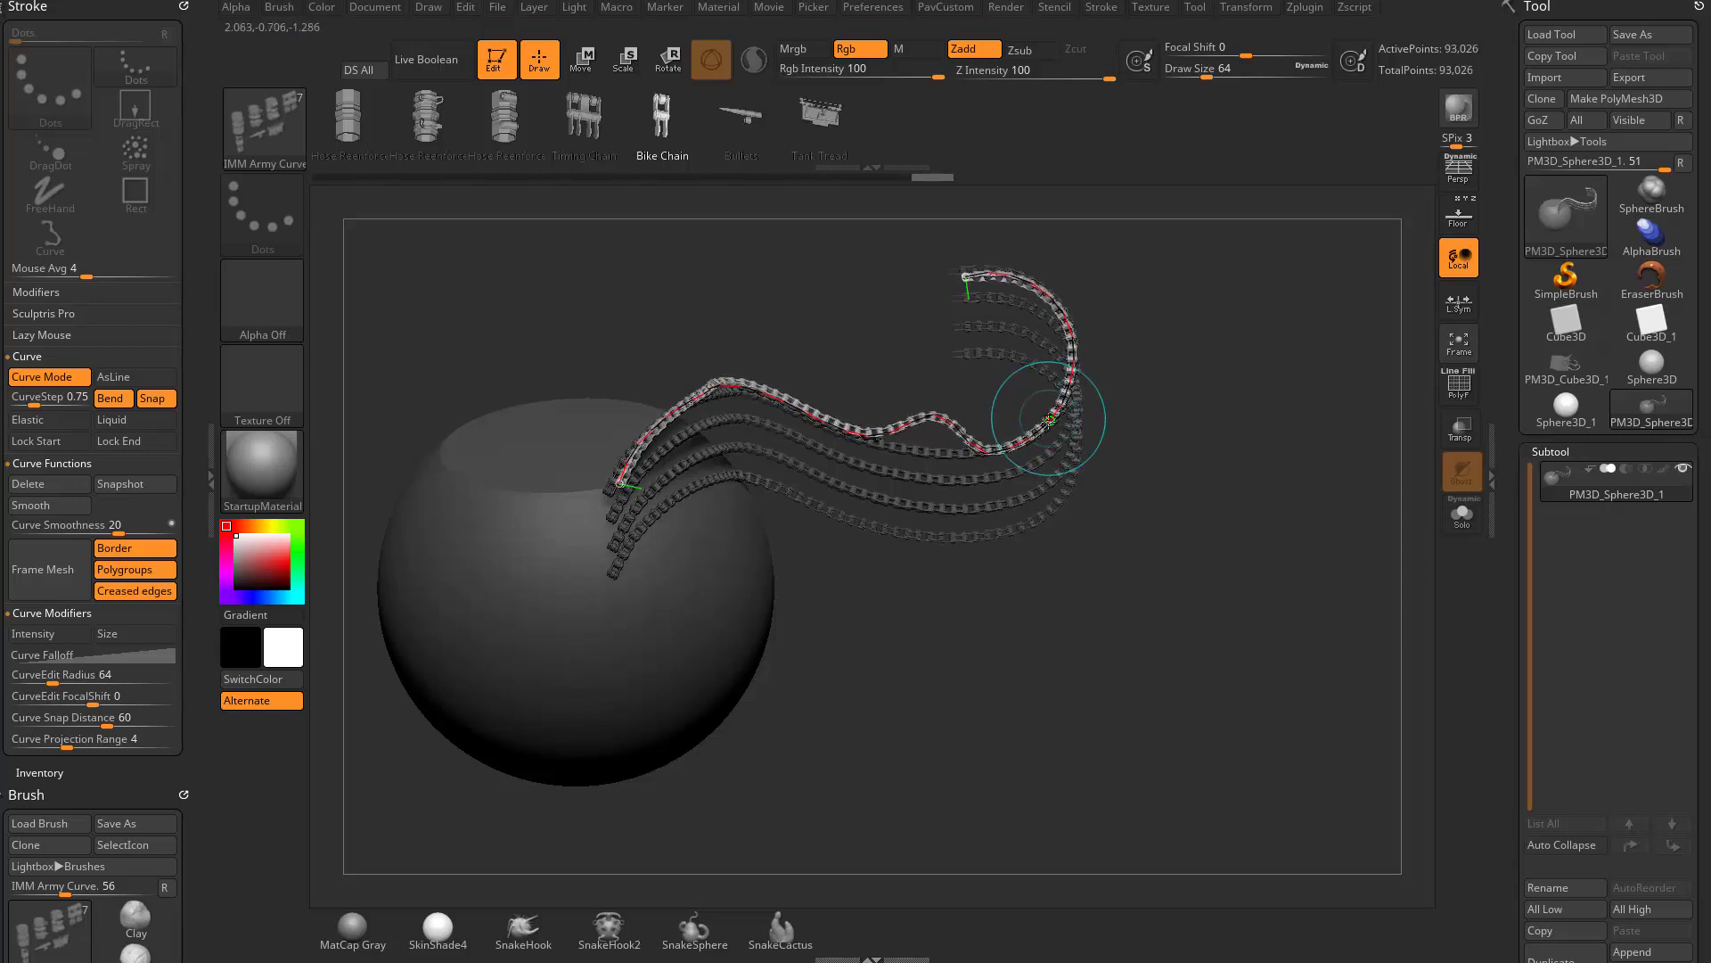
{"action": "mouse_move", "coordinate": [965, 277]}
{"action": "left_mouse_down"}
{"action": "mouse_move", "coordinate": [746, 327]}
{"action": "mouse_move", "coordinate": [1108, 768]}
{"action": "mouse_move", "coordinate": [907, 623]}
{"action": "mouse_move", "coordinate": [1075, 564]}
{"action": "left_mouse_up"}
{"action": "left_click", "coordinate": [152, 399]}
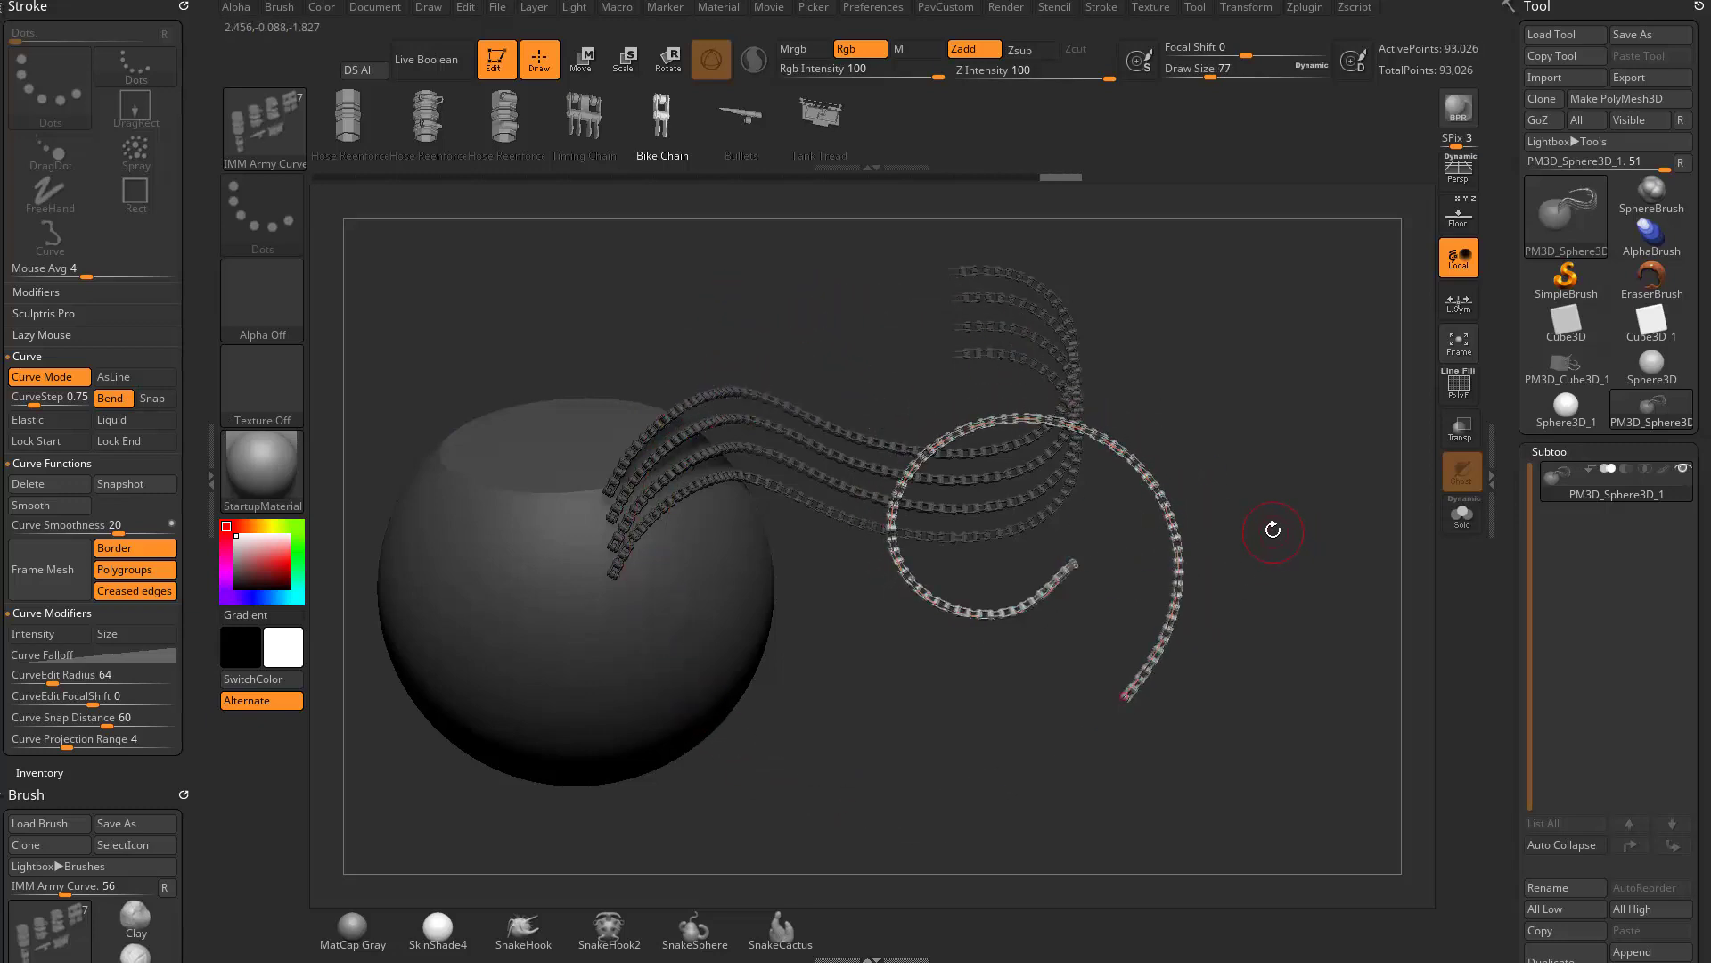
- Rewind the undo history to the bare, unmasked cut sphere without any chain inserts
{"action": "left_click_drag", "start_coordinate": [992, 177], "coordinate": [389, 178]}
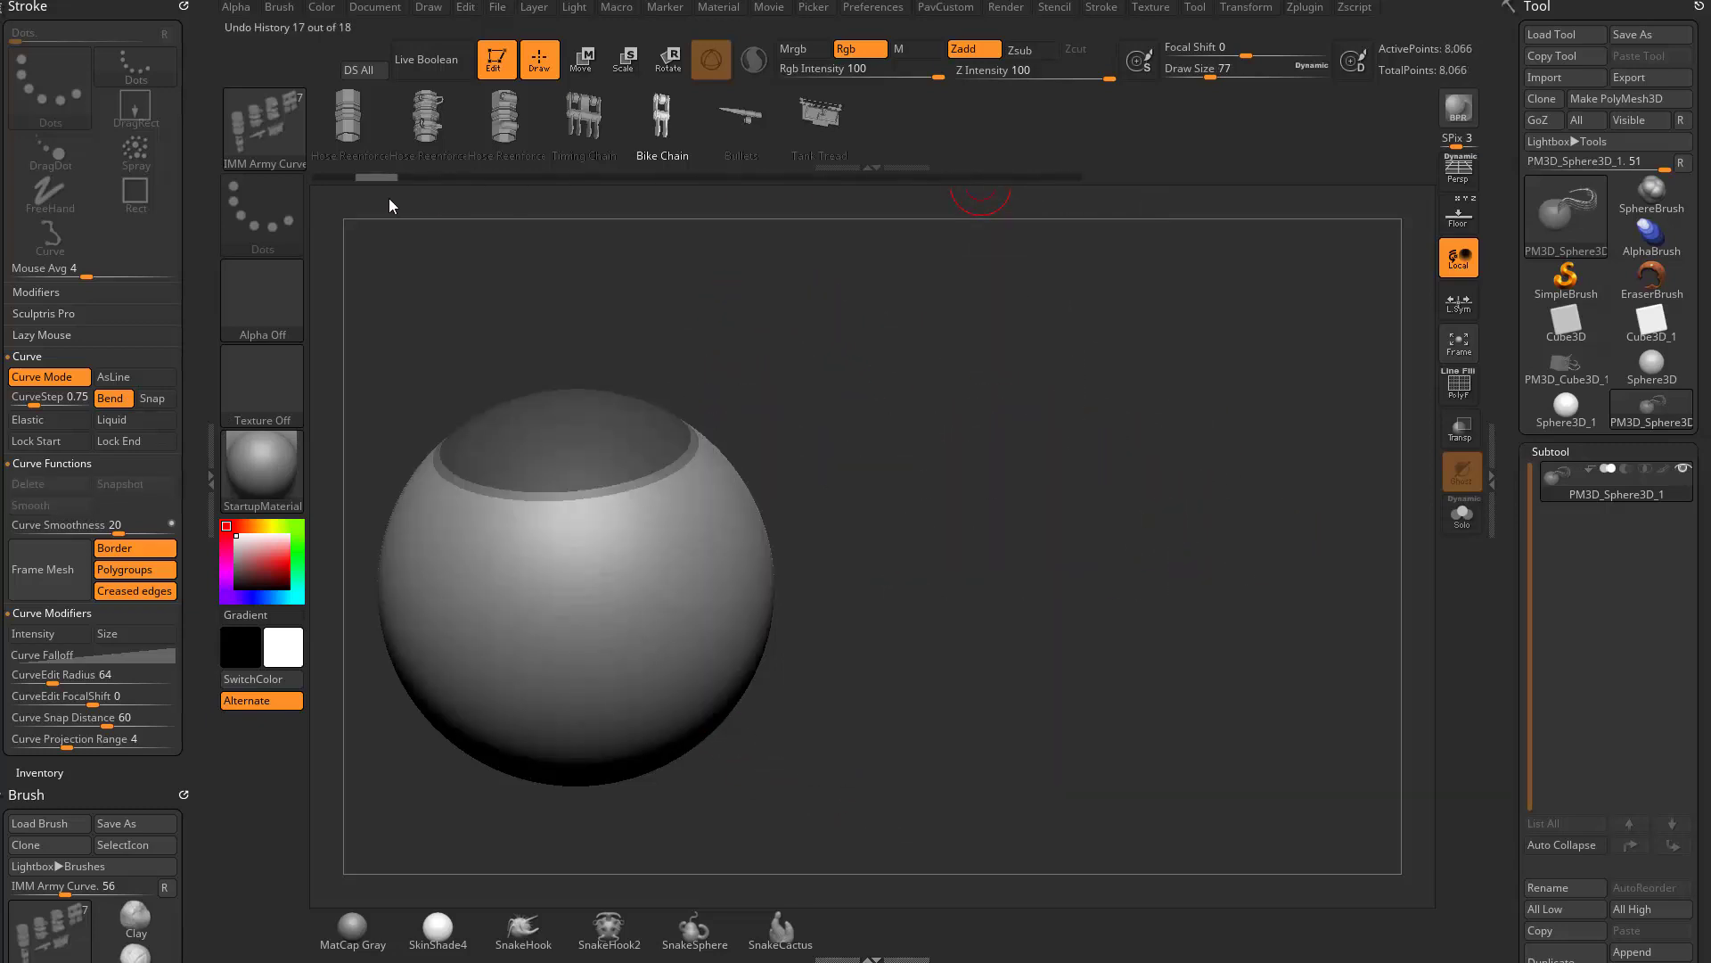
{"action": "key", "text": "ctrl+shift+z"}
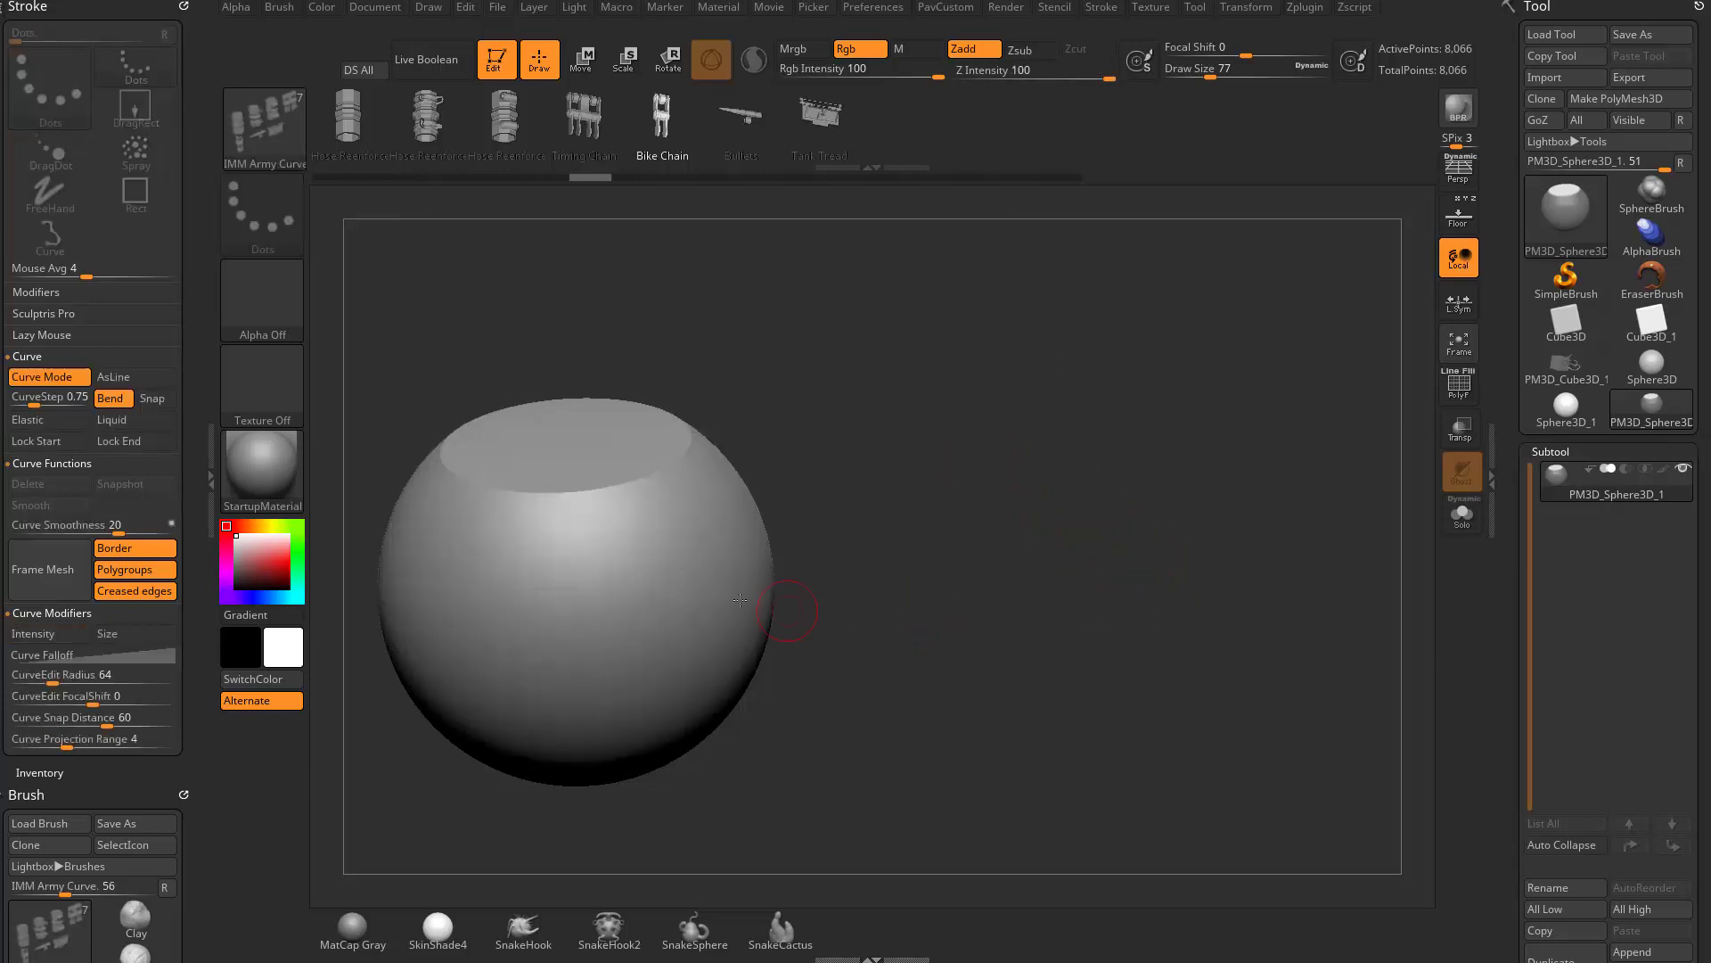
{"action": "scroll", "coordinate": [212, 579], "scroll_direction": "down", "scroll_amount": 10}
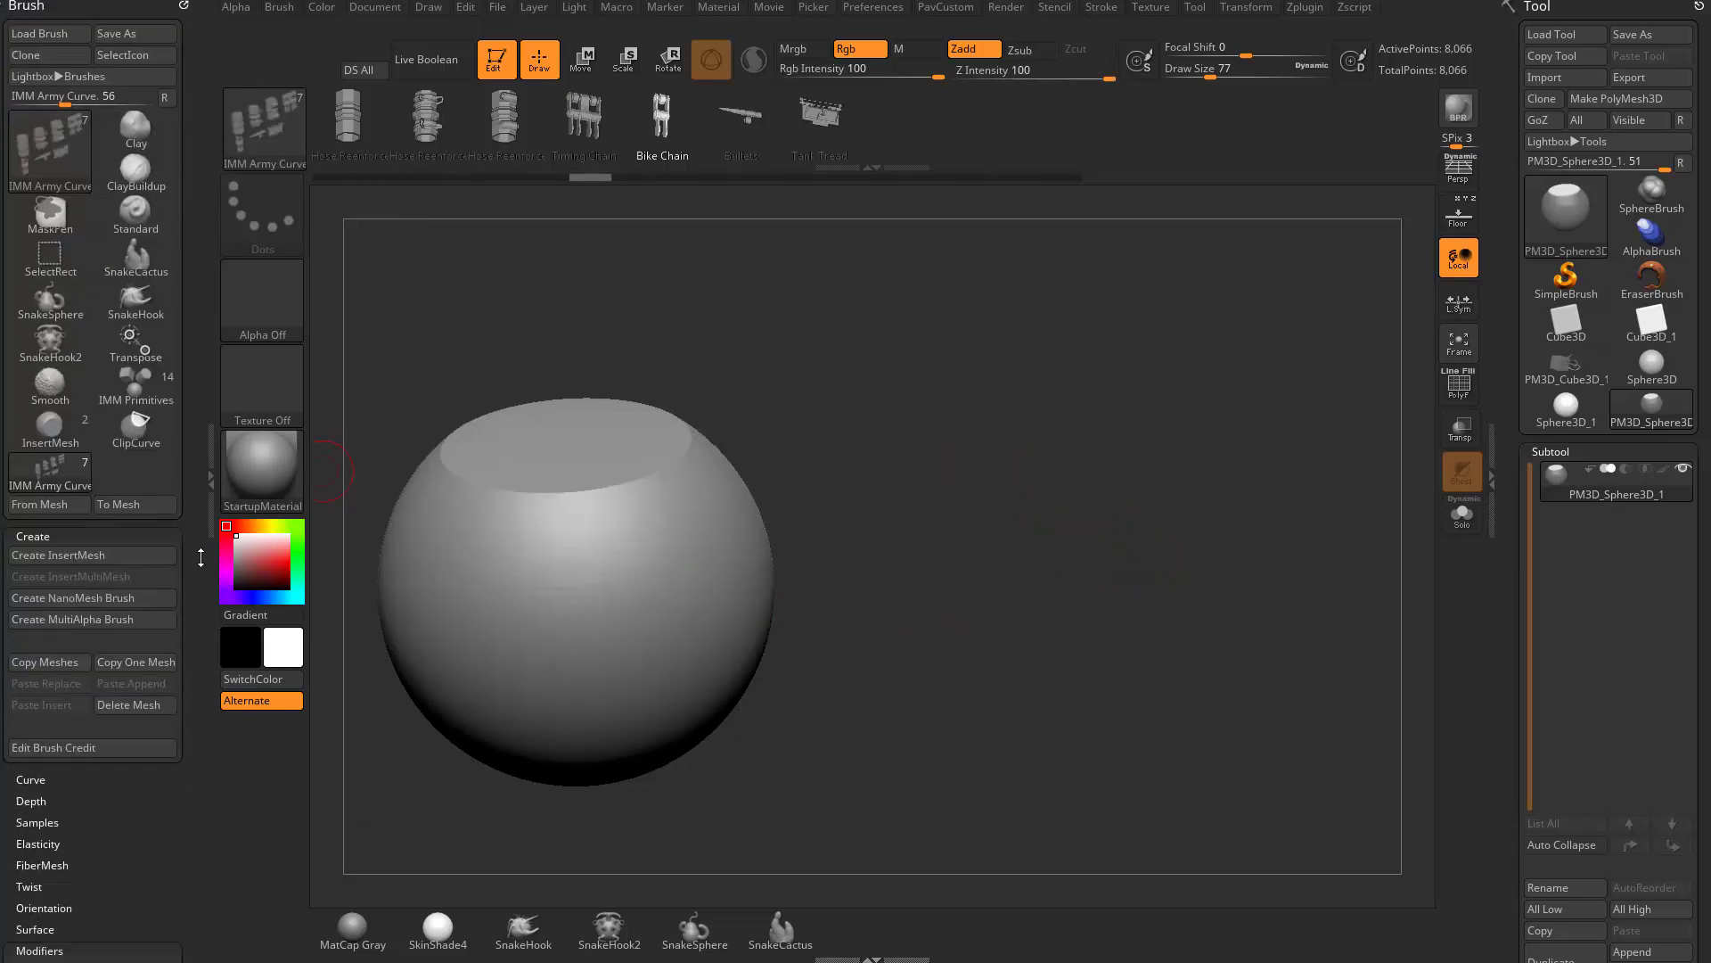
{"action": "scroll", "coordinate": [209, 528], "scroll_direction": "down", "scroll_amount": 5}
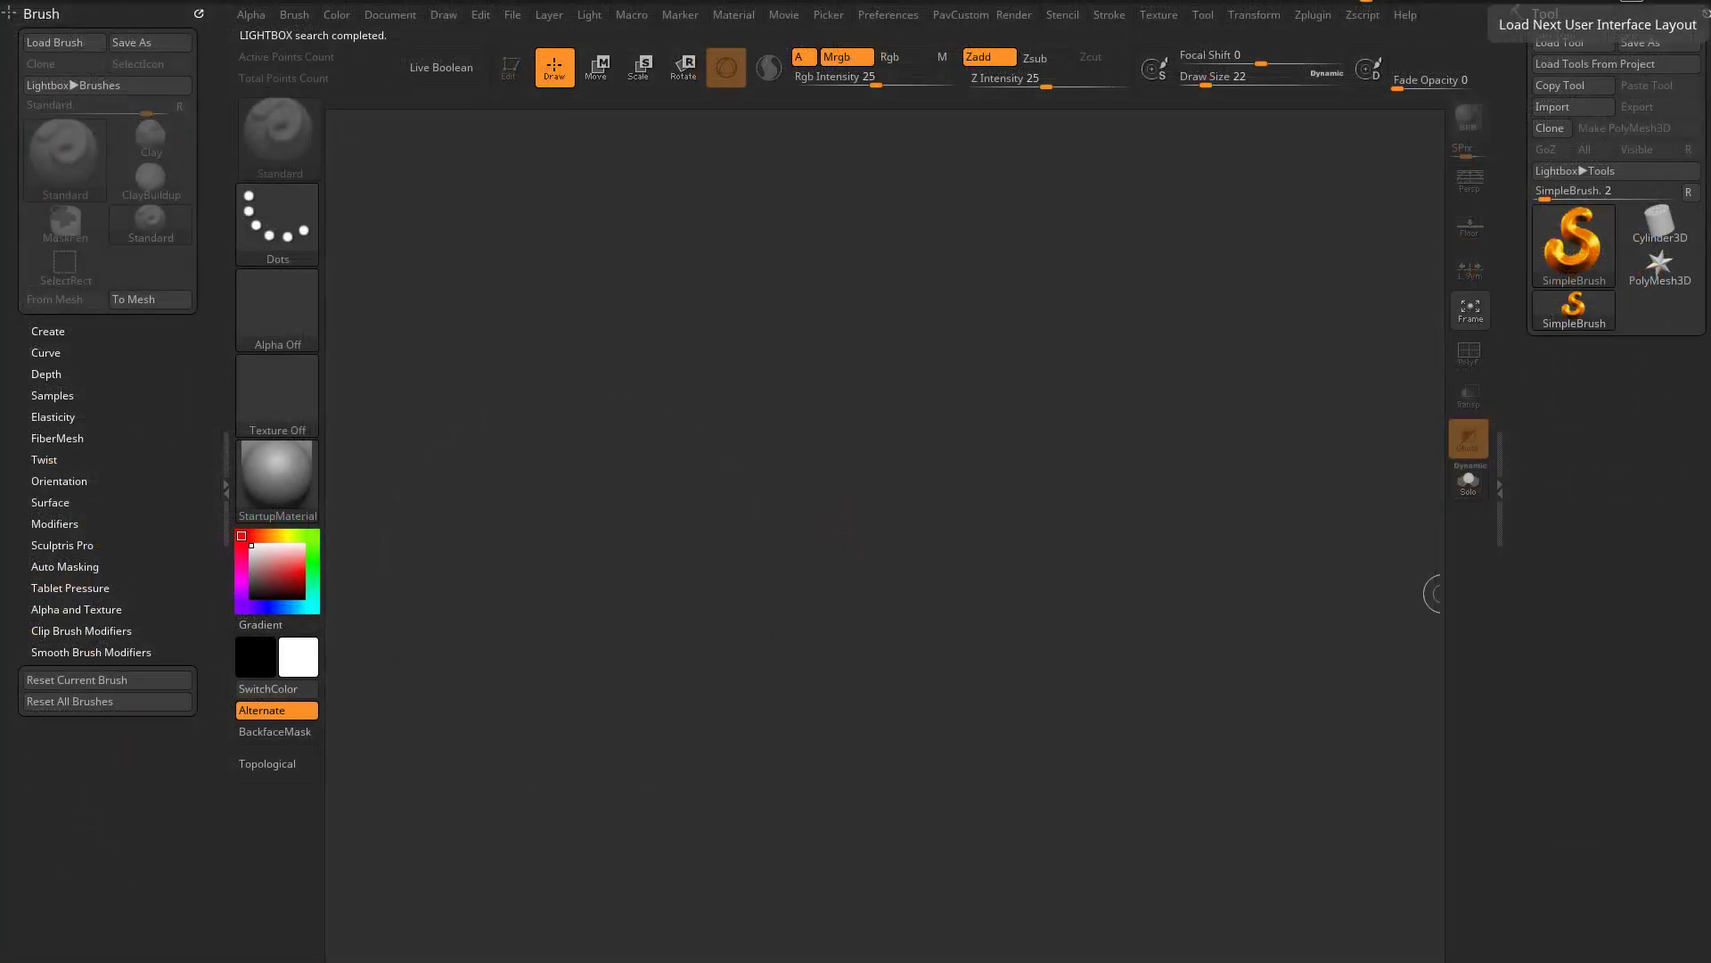
- Place a Sphere3D on the empty canvas in Edit mode, convert it to a PolyMesh3D and subdivide it several times
{"action": "left_click", "coordinate": [1595, 265]}
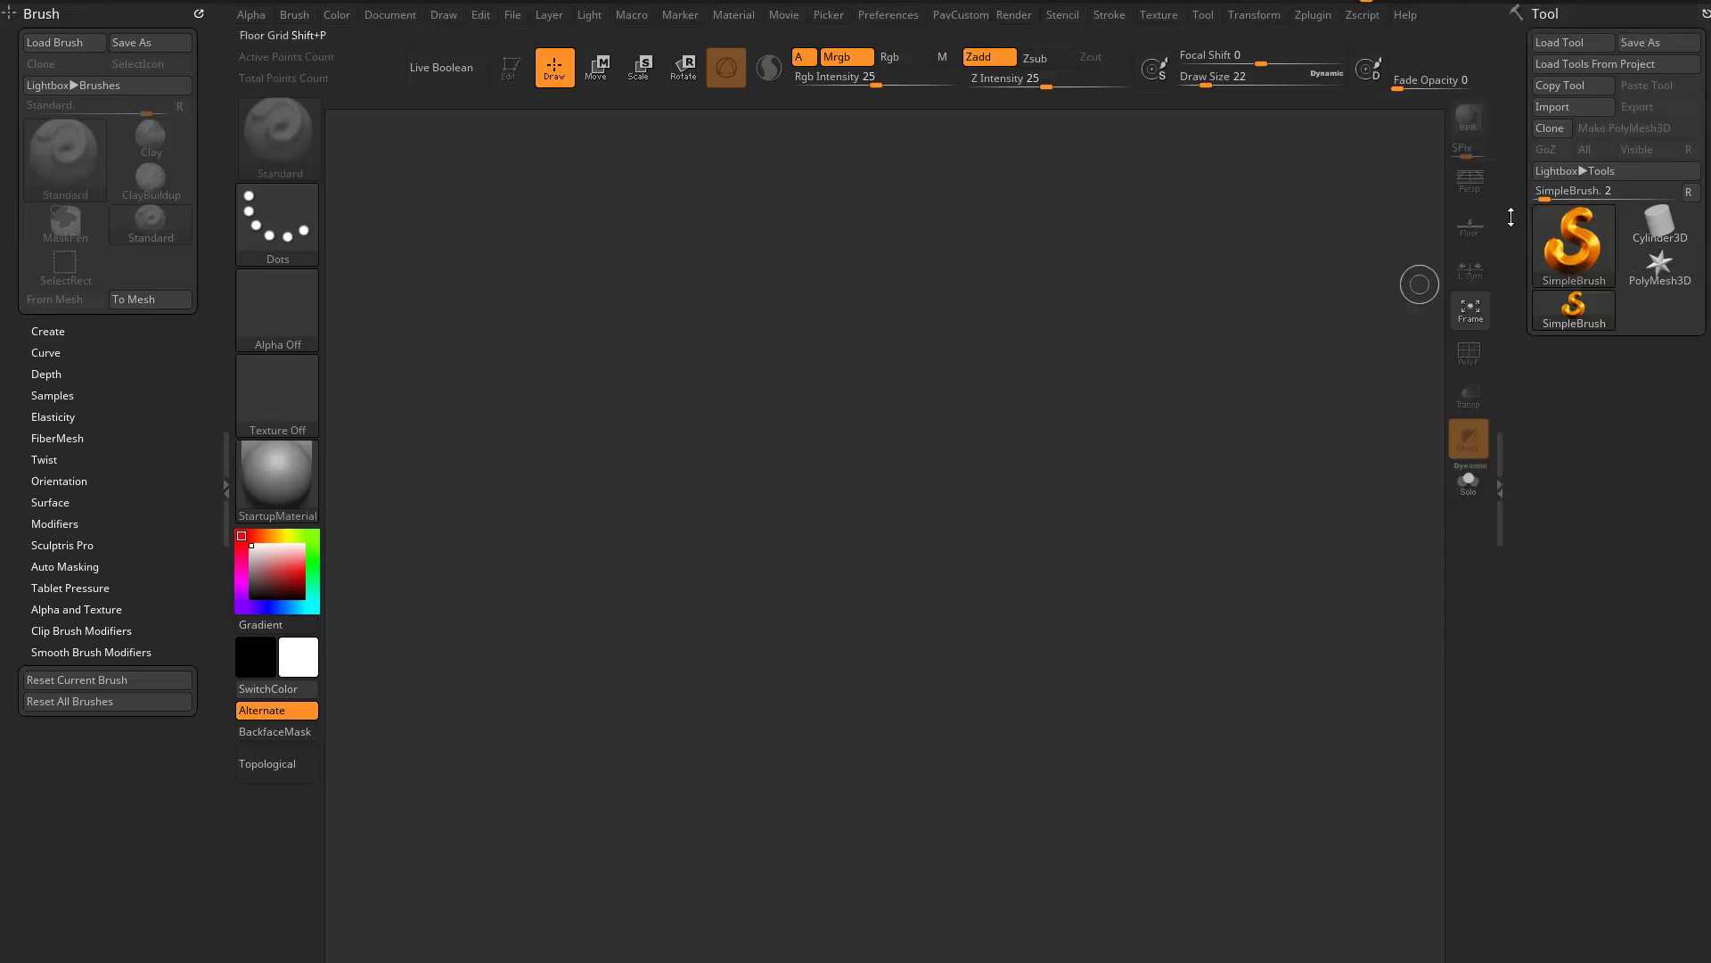
{"action": "left_click", "coordinate": [1574, 249]}
{"action": "left_click", "coordinate": [697, 323]}
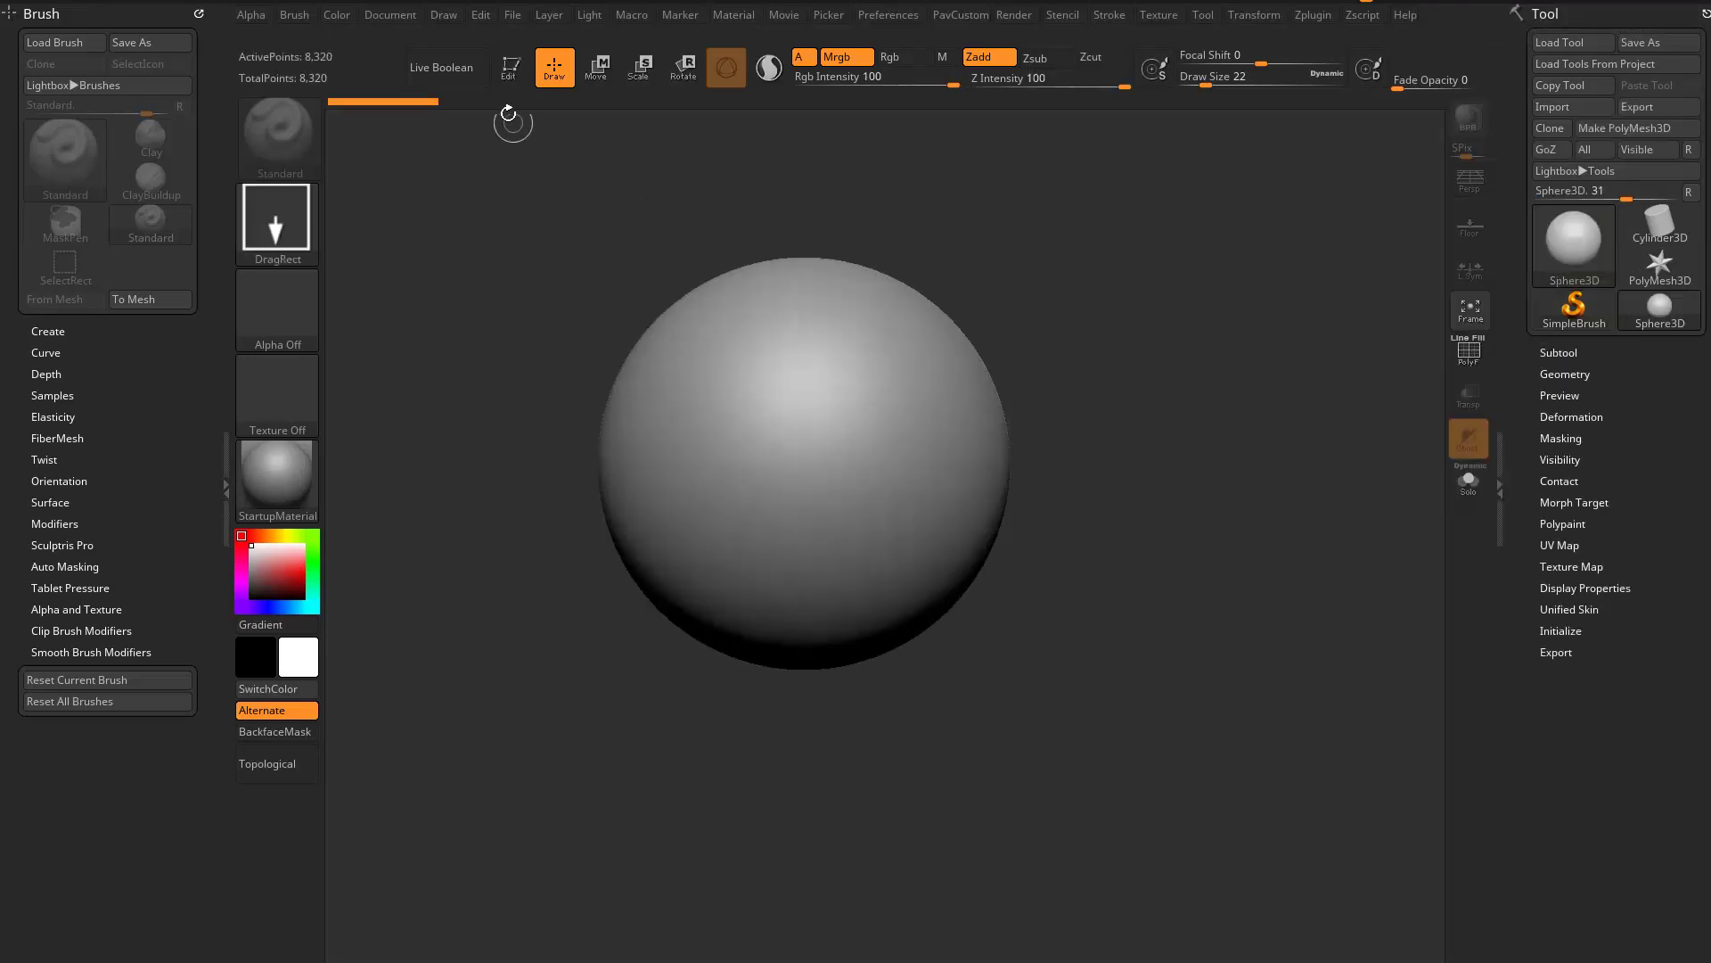
{"action": "left_click", "coordinate": [1617, 127]}
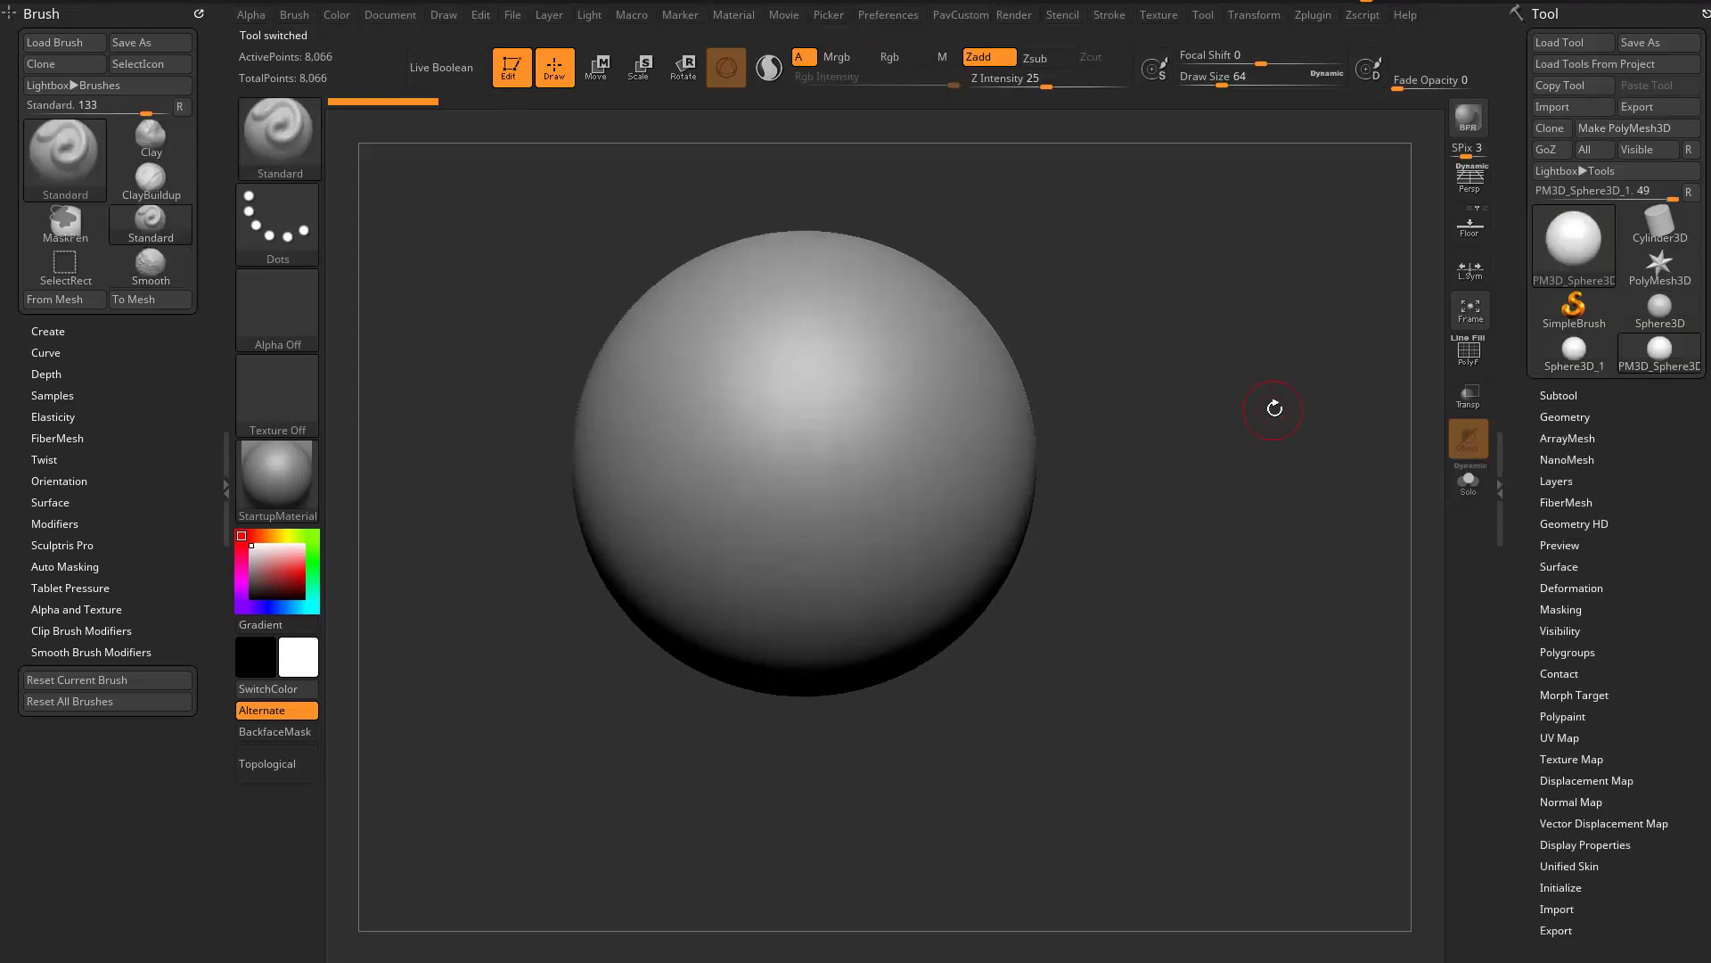
{"action": "key", "text": "ctrl"}
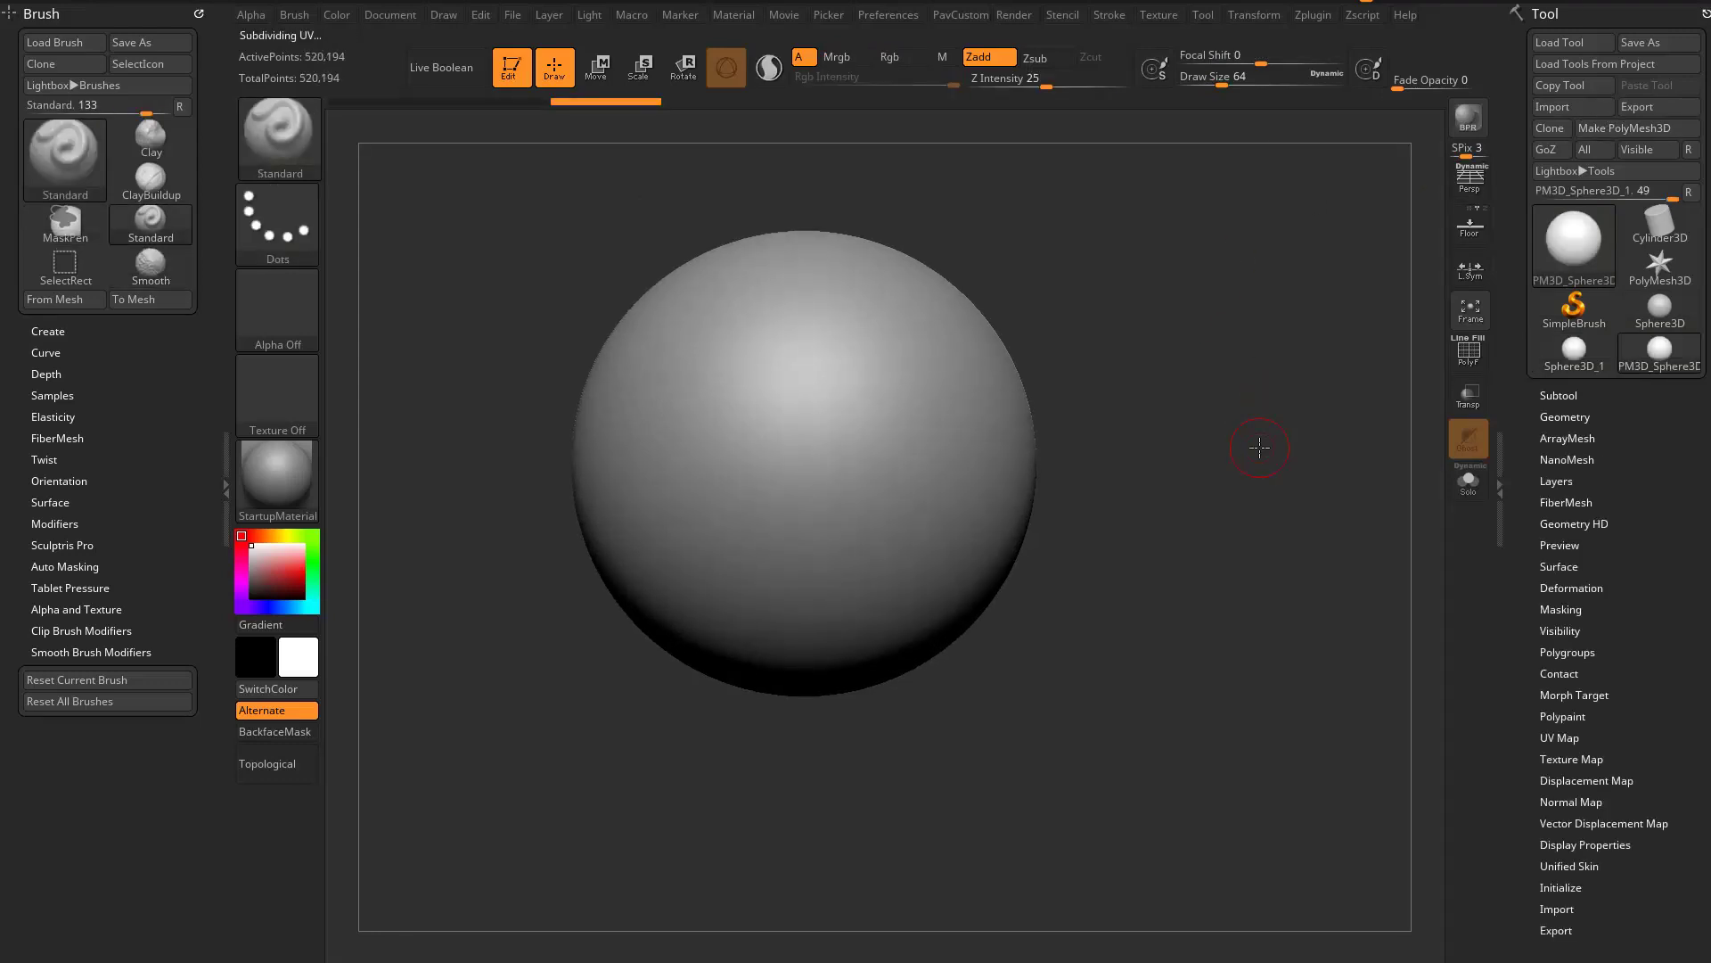
- Subdivide the sphere once more and set the Draw Size to 25
{"action": "key", "text": "ctrl+d"}
{"action": "mouse_move", "coordinate": [1160, 253]}
{"action": "left_mouse_down", "text": "alt"}
{"action": "mouse_move", "coordinate": [1176, 321]}
{"action": "mouse_move", "coordinate": [1144, 313]}
{"action": "left_mouse_up", "text": "alt"}
{"action": "key", "text": "s"}
{"action": "left_click_drag", "start_coordinate": [1159, 290], "coordinate": [1176, 322], "text": "alt"}
- Select the DecoCurveDragDot brush and draw a small S-shaped curve across the front of the sphere
{"action": "key", "text": "b"}
{"action": "key", "text": "d"}
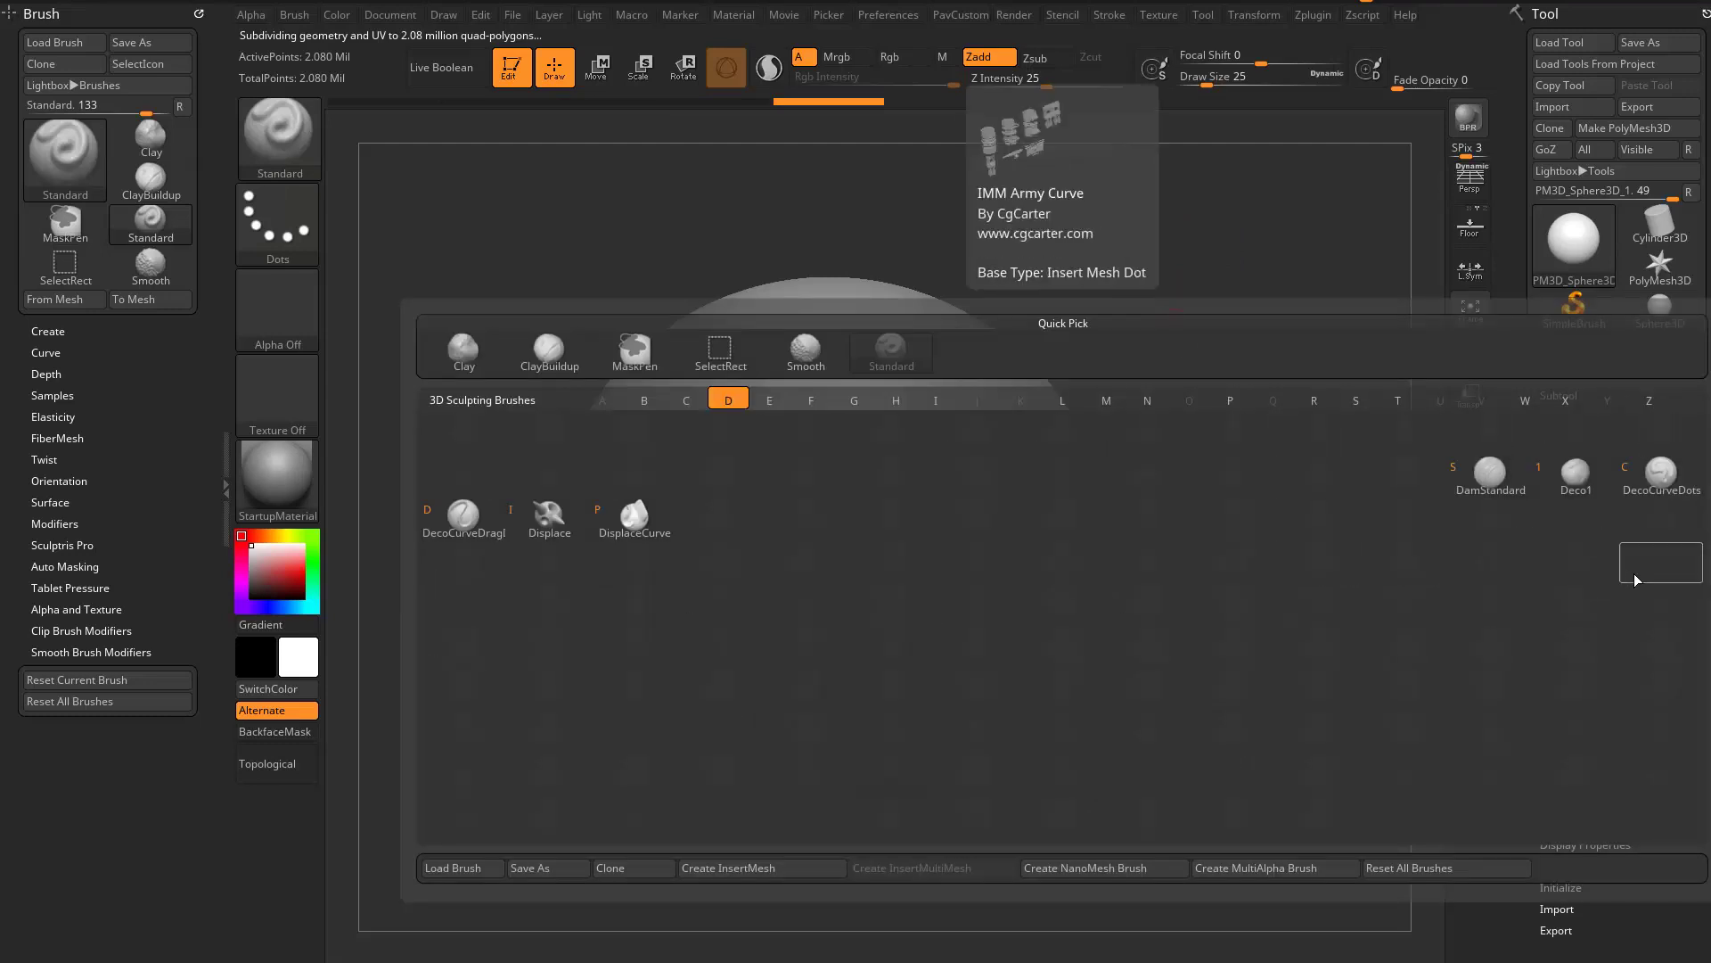
{"action": "left_click", "coordinate": [462, 517]}
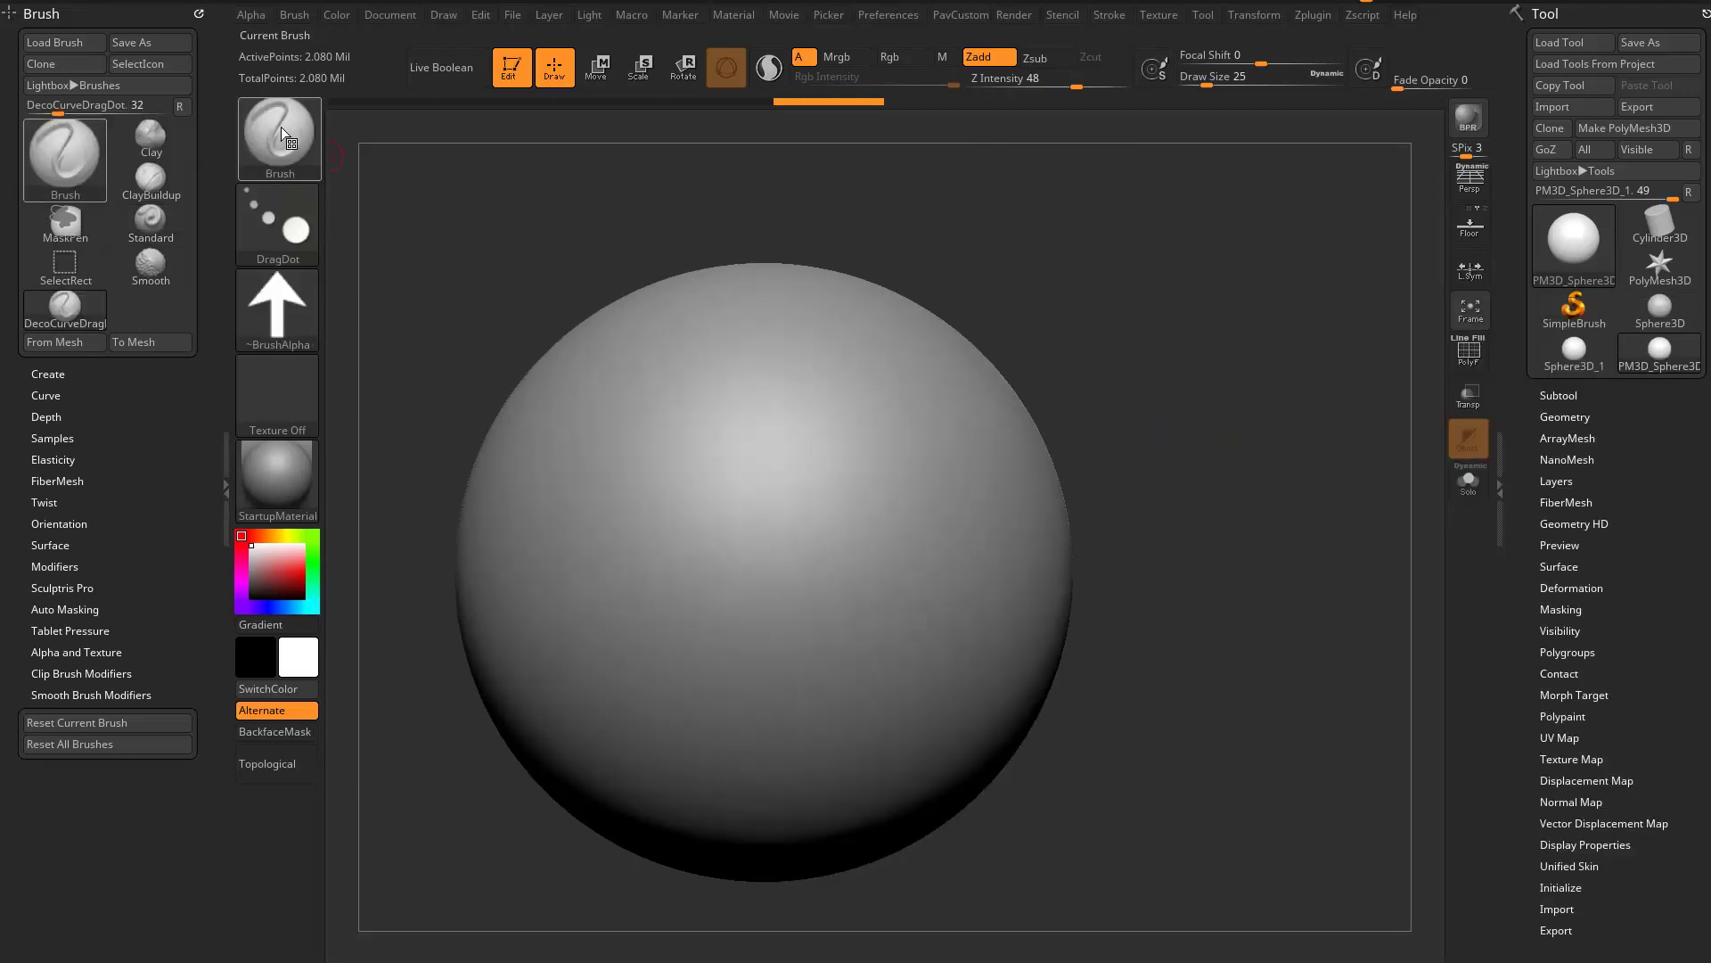
{"action": "mouse_move", "coordinate": [1113, 361]}
{"action": "left_mouse_down"}
{"action": "mouse_move", "coordinate": [1106, 382]}
{"action": "mouse_move", "coordinate": [1138, 345]}
{"action": "mouse_move", "coordinate": [1134, 359]}
{"action": "left_mouse_up"}
{"action": "left_click_drag", "start_coordinate": [731, 501], "coordinate": [833, 584]}
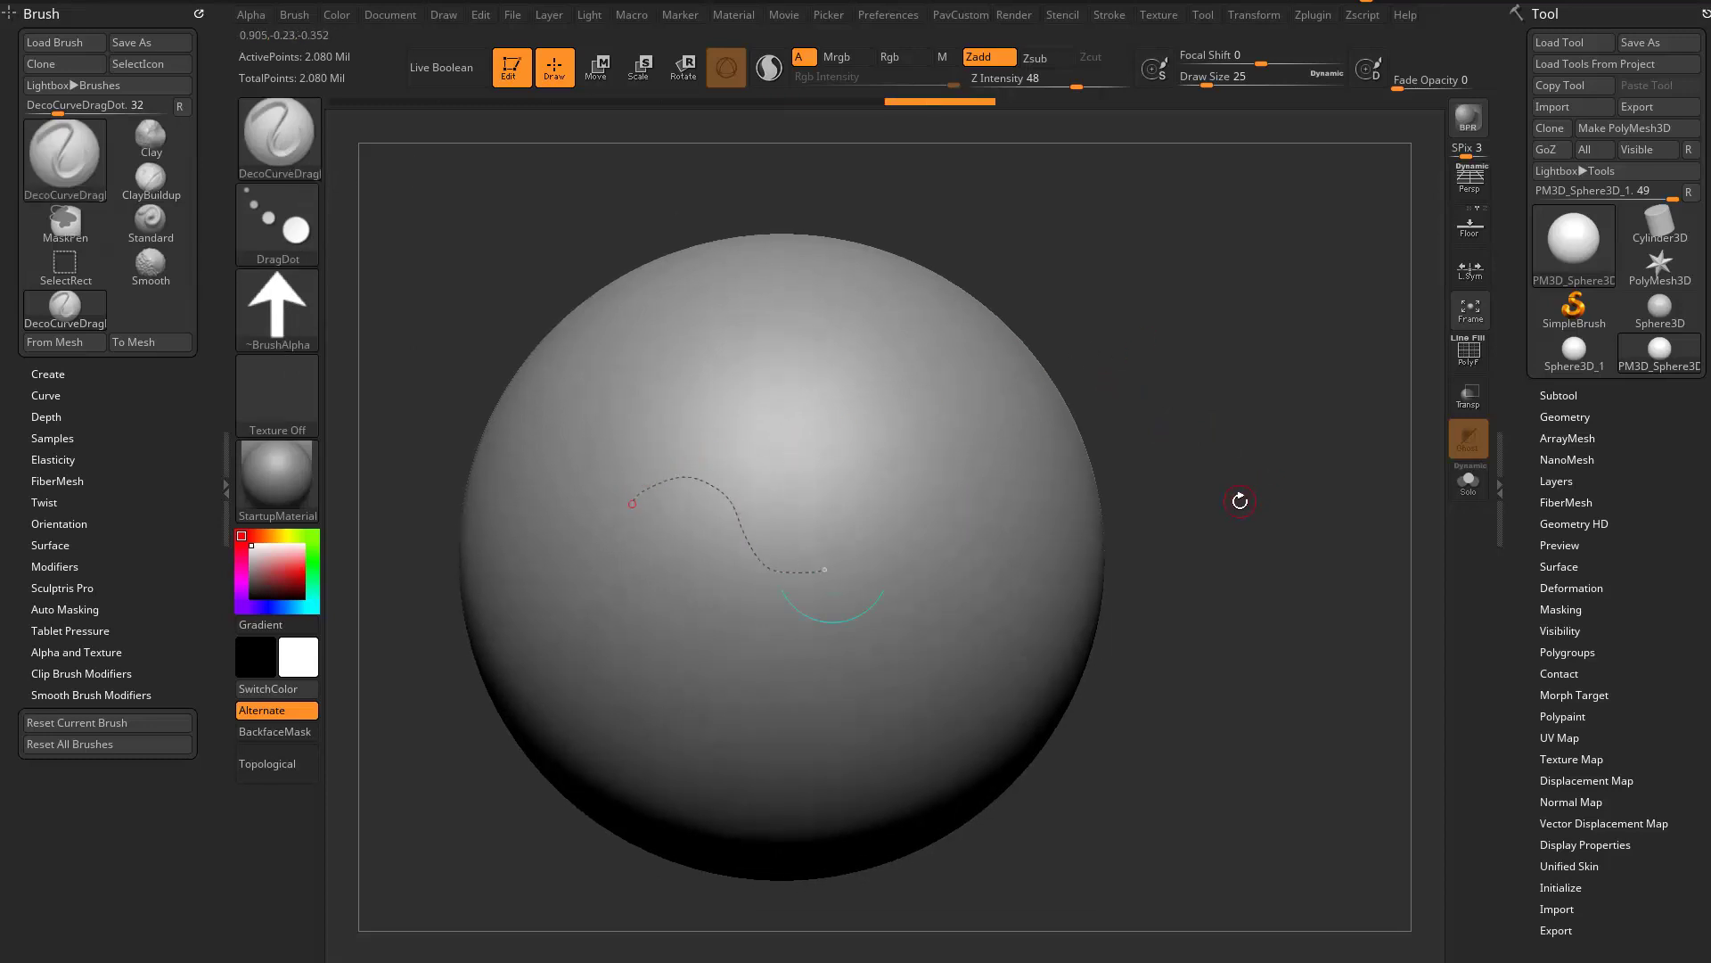
- Apply the DecoCurveDragDot stroke along the S-shaped curve on the sphere
{"action": "left_click_drag", "start_coordinate": [1237, 465], "coordinate": [1251, 486], "text": "alt"}
{"action": "mouse_move", "coordinate": [1257, 501]}
{"action": "left_mouse_down"}
{"action": "mouse_move", "coordinate": [1311, 446]}
{"action": "mouse_move", "coordinate": [1259, 493]}
{"action": "left_mouse_up"}
{"action": "left_click", "coordinate": [1562, 416], "text": "shift"}
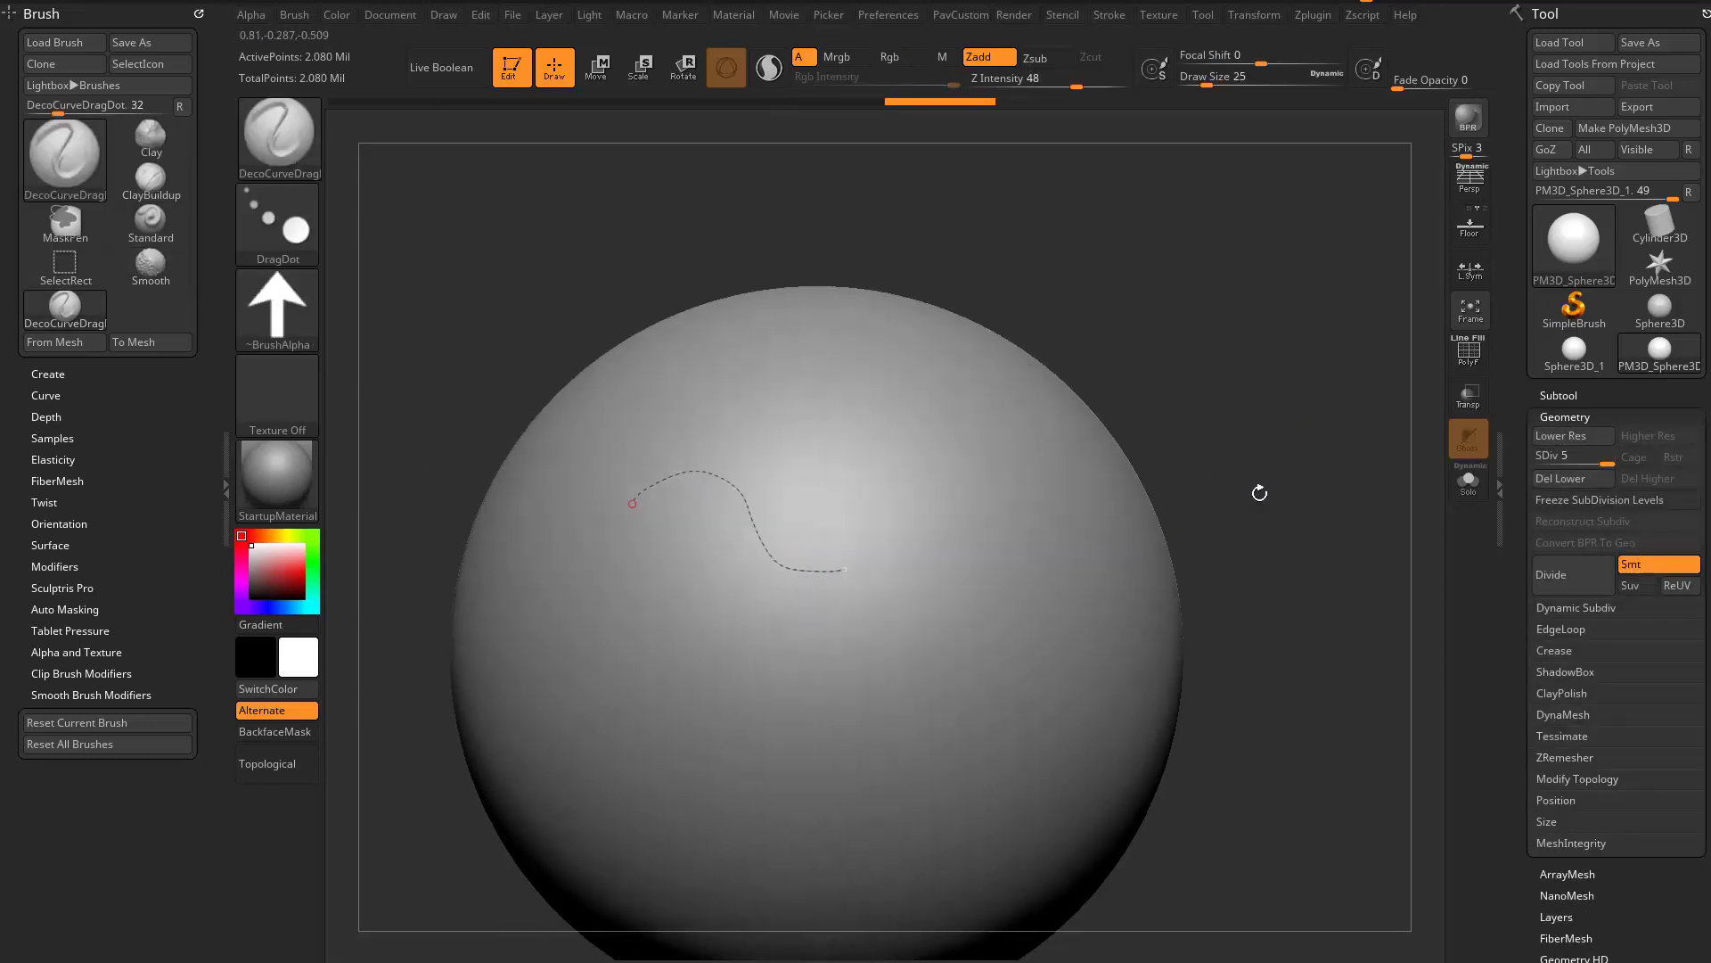
{"action": "left_click_drag", "start_coordinate": [1337, 444], "coordinate": [1288, 435]}
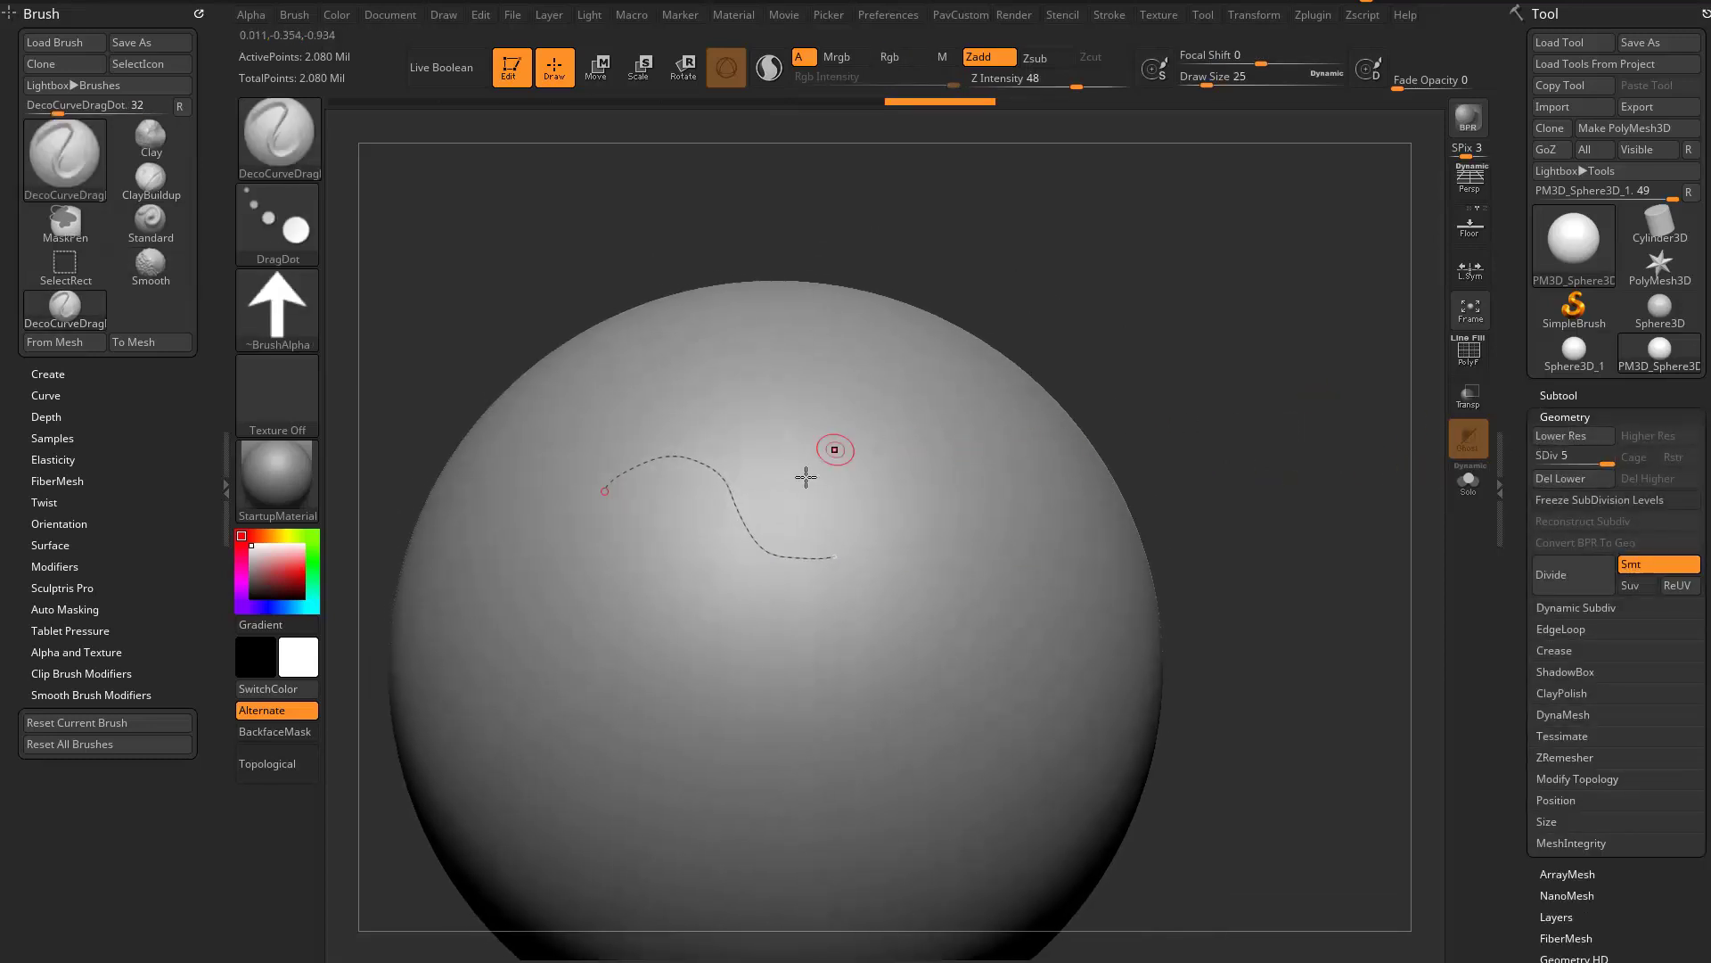
{"action": "left_click_drag", "start_coordinate": [1176, 499], "coordinate": [1134, 495]}
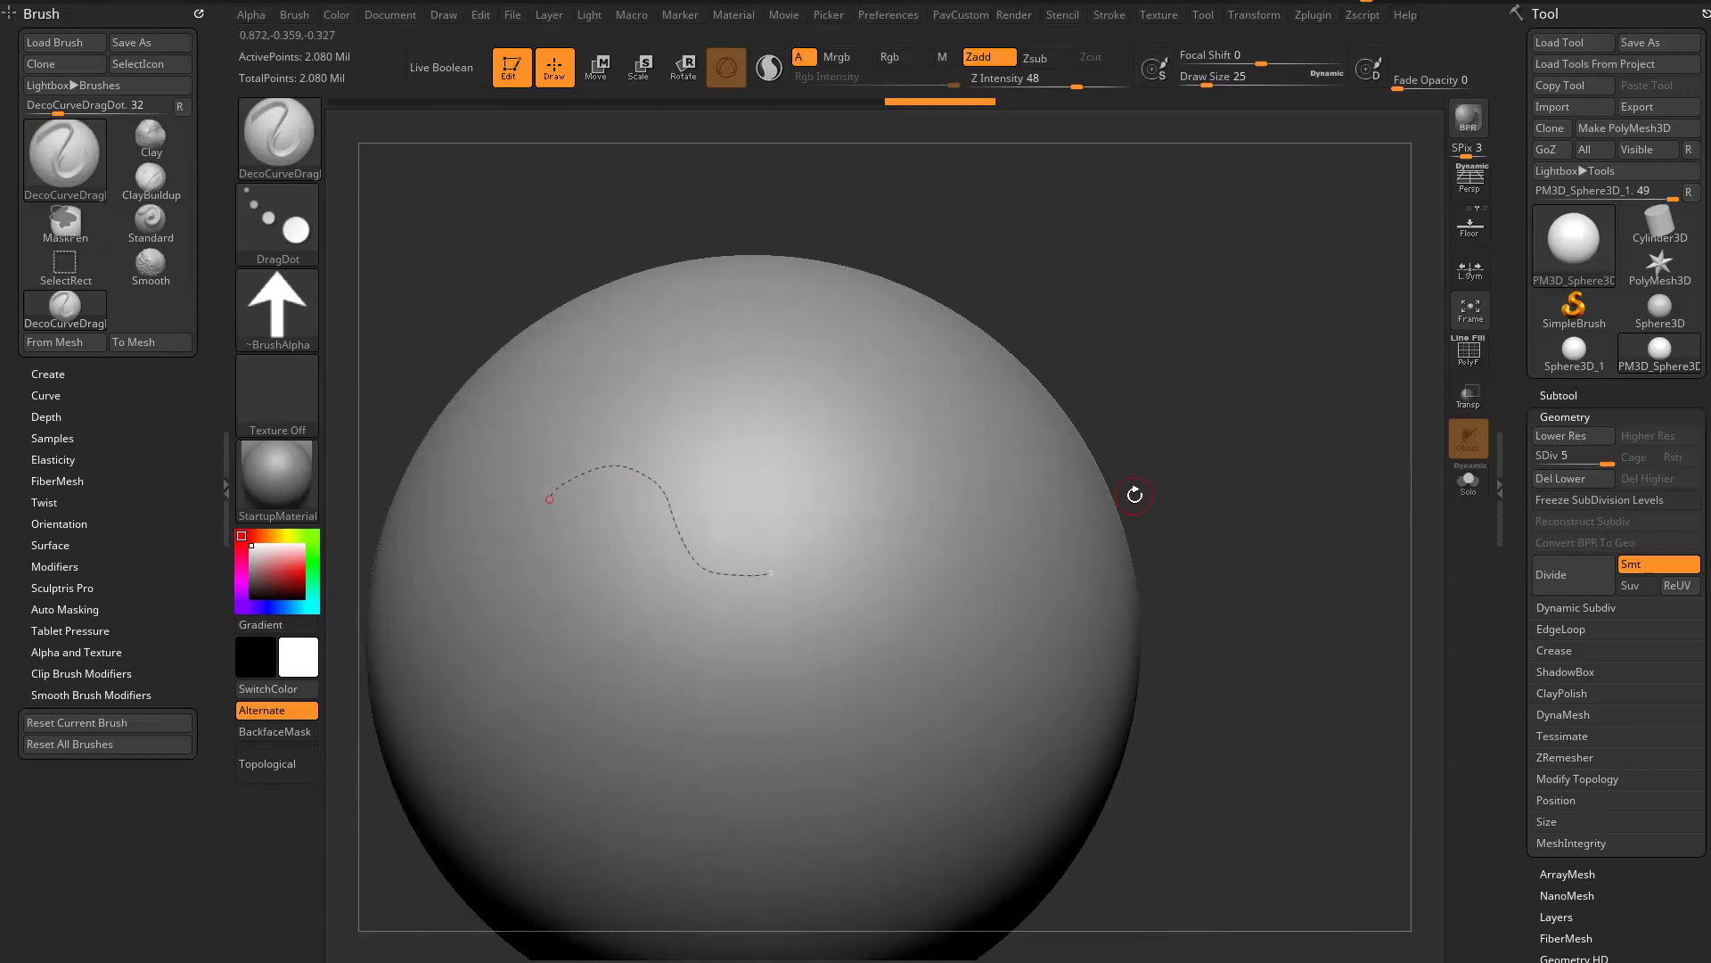
{"action": "left_click_drag", "start_coordinate": [1299, 470], "coordinate": [967, 508]}
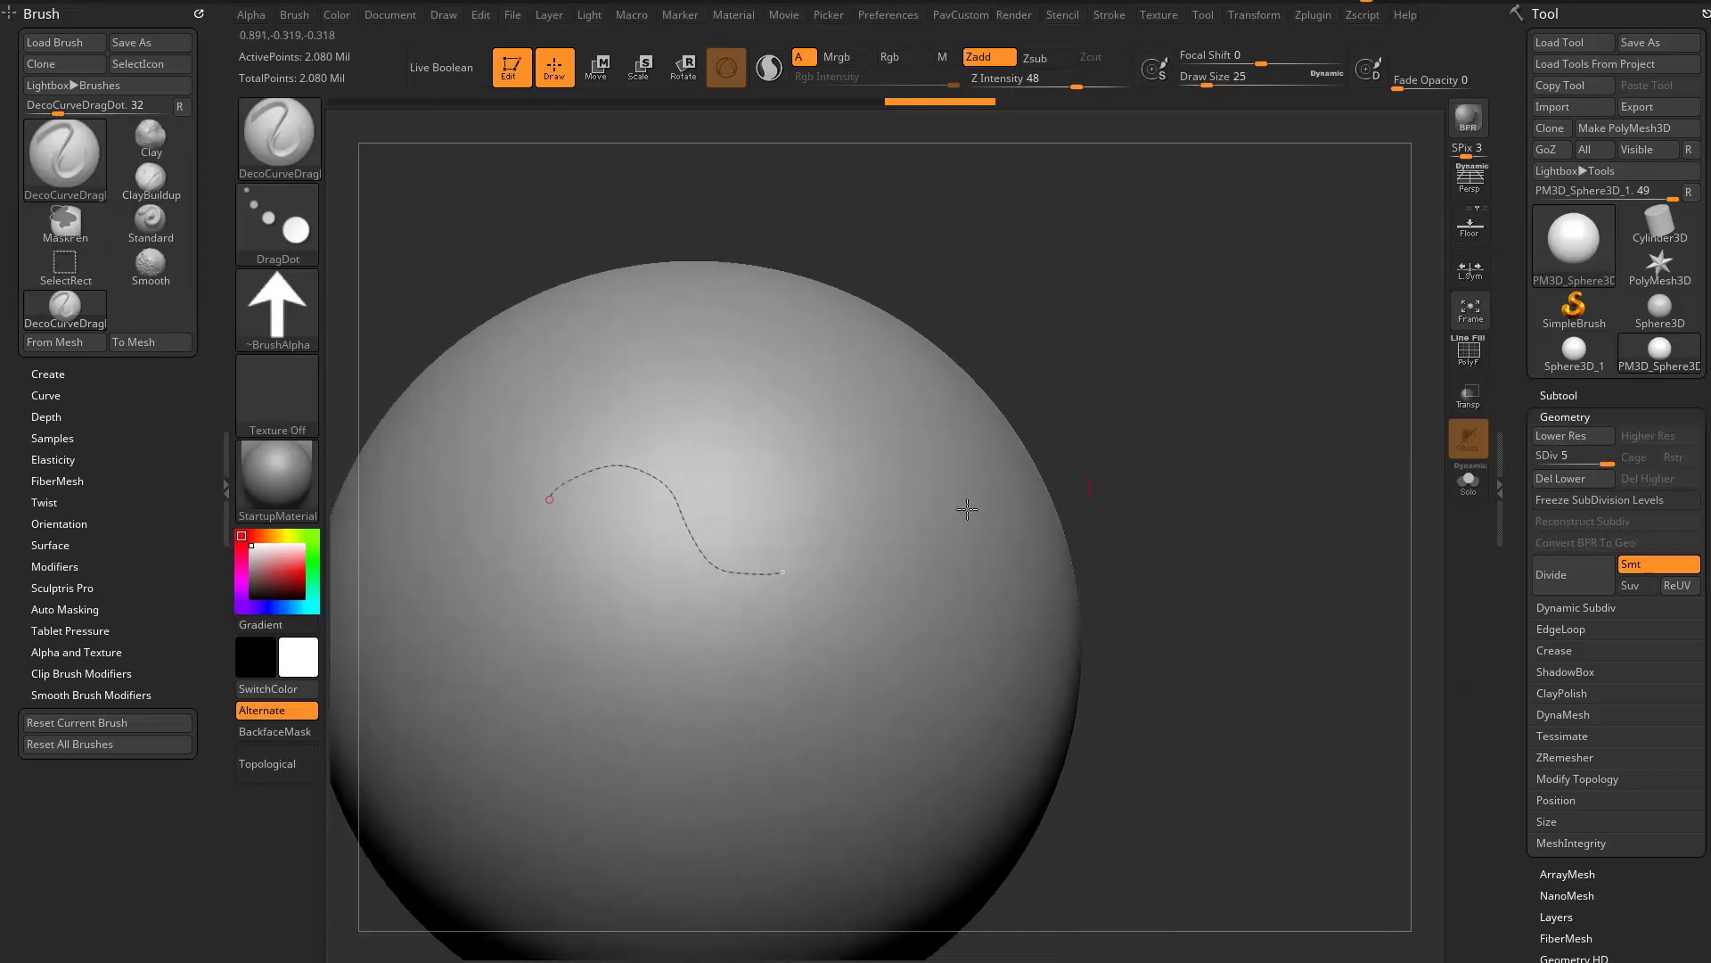
{"action": "left_click", "coordinate": [756, 575]}
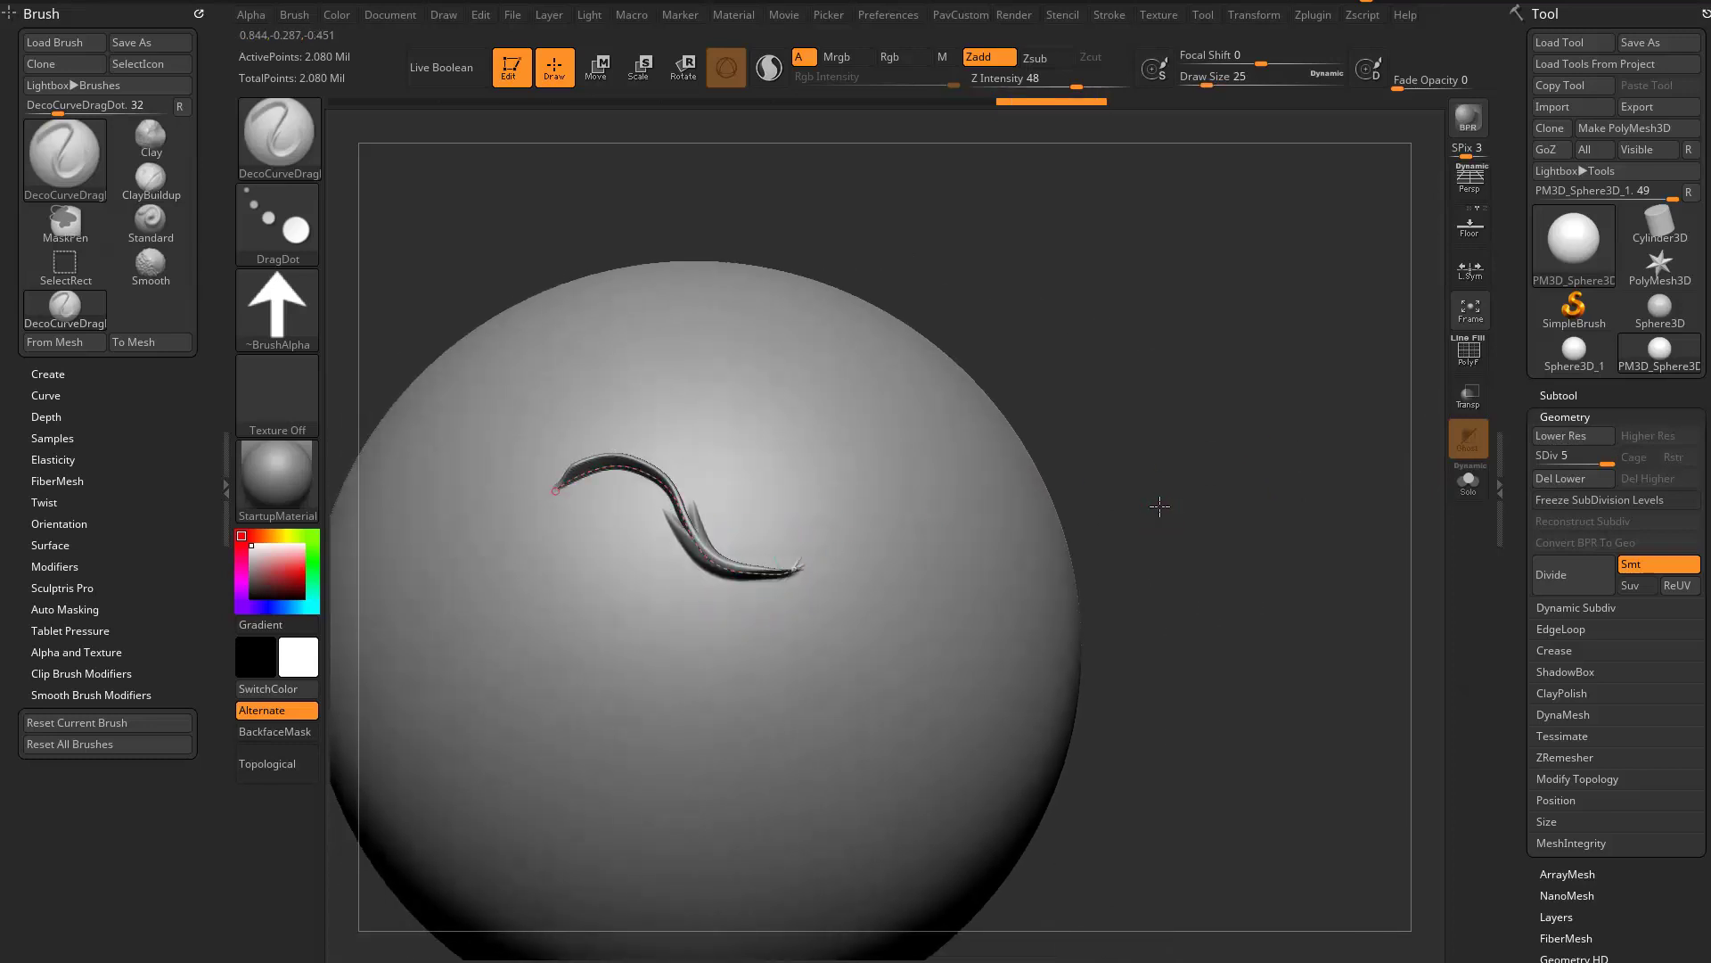
- Pull the free end of the decorated curve upward to bend it into a U shape, and reapply the stroke
{"action": "mouse_move", "coordinate": [1157, 505]}
{"action": "left_mouse_down"}
{"action": "mouse_move", "coordinate": [1142, 371]}
{"action": "mouse_move", "coordinate": [887, 557]}
{"action": "left_mouse_up"}
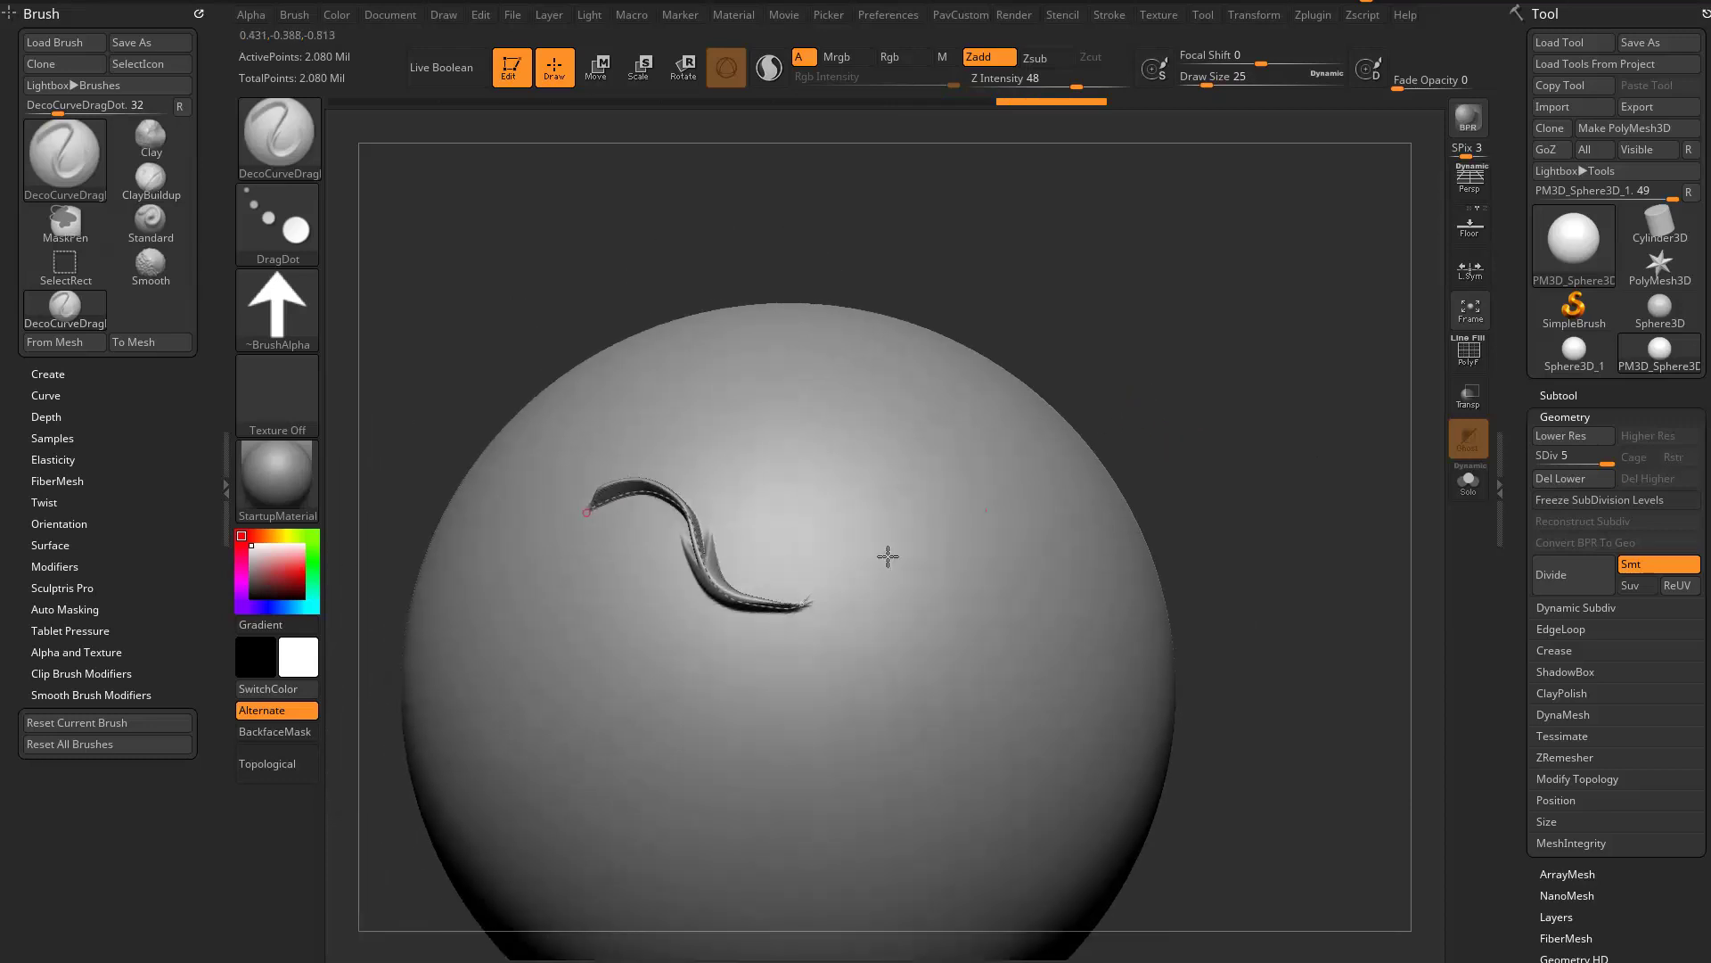
{"action": "mouse_move", "coordinate": [802, 603]}
{"action": "left_mouse_down"}
{"action": "mouse_move", "coordinate": [845, 582]}
{"action": "mouse_move", "coordinate": [843, 526]}
{"action": "left_mouse_up"}
{"action": "mouse_move", "coordinate": [1156, 419]}
{"action": "left_mouse_down"}
{"action": "mouse_move", "coordinate": [1175, 526]}
{"action": "mouse_move", "coordinate": [1275, 440]}
{"action": "mouse_move", "coordinate": [1282, 477]}
{"action": "left_mouse_up"}
{"action": "left_click", "coordinate": [839, 528], "text": "alt"}
{"action": "left_click", "coordinate": [841, 530]}
- Lower the Z Intensity to 29 and reapply the stroke along the U-shaped curve
{"action": "left_click", "coordinate": [1053, 81]}
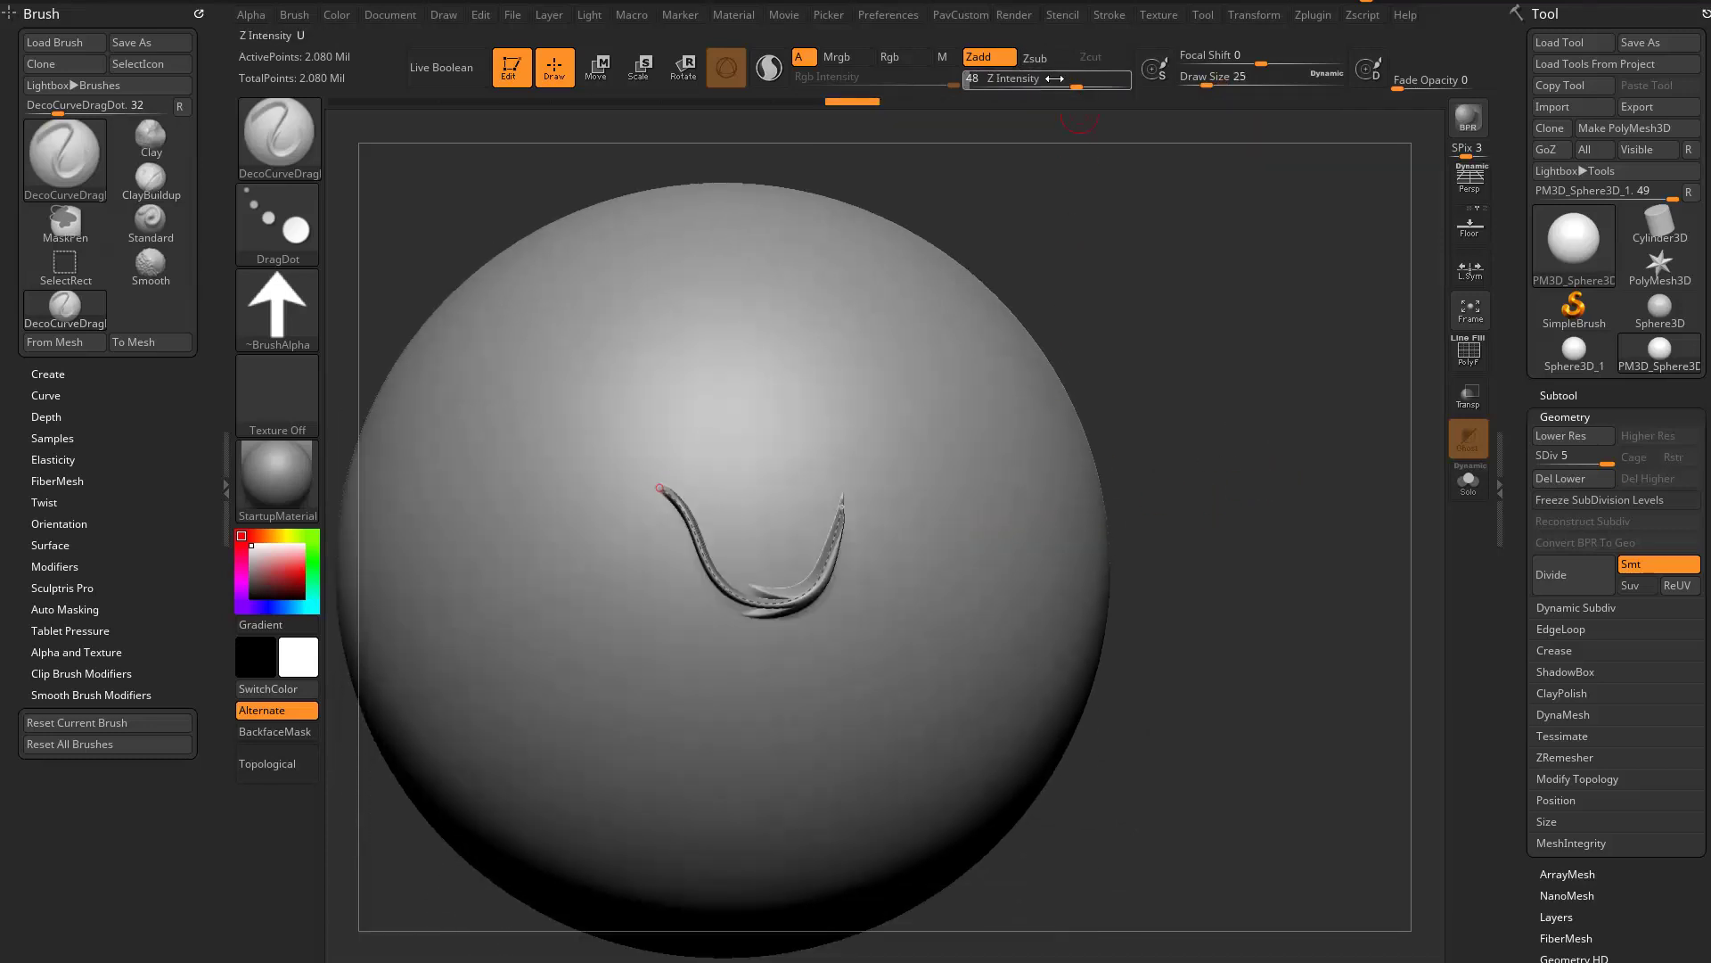
{"action": "left_click_drag", "start_coordinate": [841, 508], "coordinate": [845, 489]}
{"action": "mouse_move", "coordinate": [1217, 453]}
{"action": "left_mouse_down"}
{"action": "mouse_move", "coordinate": [1184, 451]}
{"action": "mouse_move", "coordinate": [1017, 330]}
{"action": "left_mouse_up"}
- Turn on Rgb, choose a light red colour and reapply the stroke along the U-shaped curve
{"action": "left_click", "coordinate": [894, 61]}
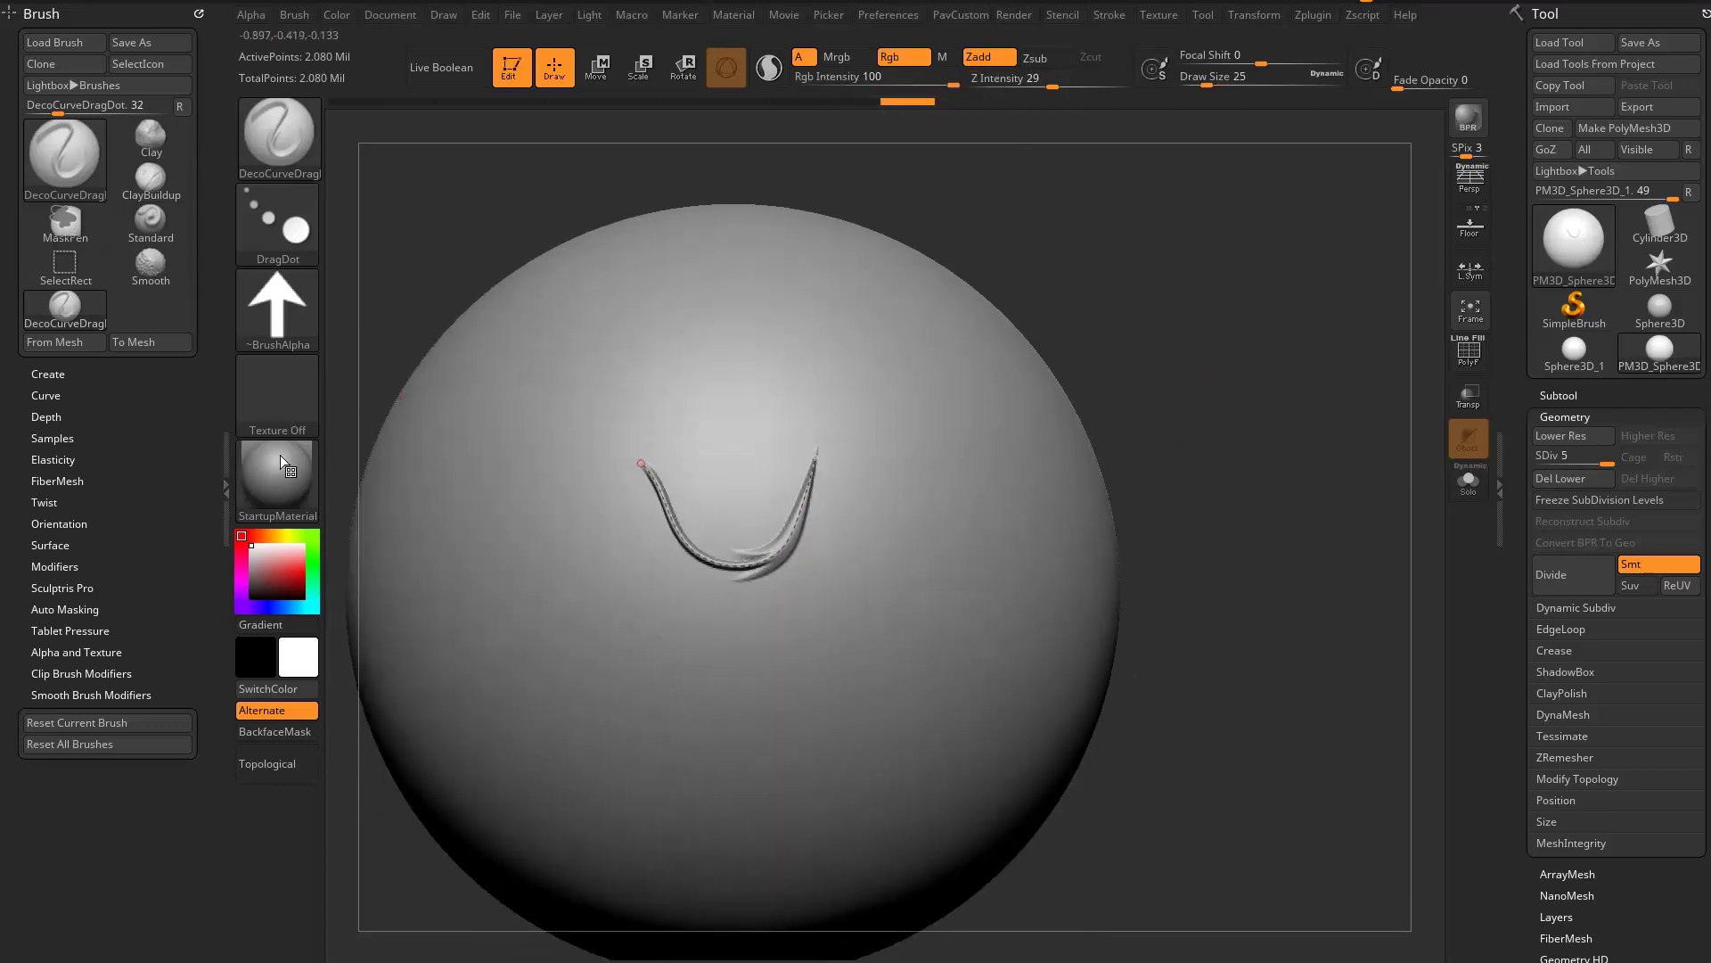
{"action": "left_click", "coordinate": [301, 557]}
{"action": "left_click_drag", "start_coordinate": [1204, 352], "coordinate": [1114, 399]}
{"action": "left_click_drag", "start_coordinate": [815, 459], "coordinate": [820, 430]}
{"action": "mouse_move", "coordinate": [1222, 423]}
{"action": "left_mouse_down"}
{"action": "mouse_move", "coordinate": [1329, 389]}
{"action": "mouse_move", "coordinate": [1181, 473]}
{"action": "left_mouse_up"}
- Turn on polypaint display for the sphere subtool and reapply the light red stroke along the curve
{"action": "left_click", "coordinate": [1558, 395], "text": "shift"}
{"action": "left_click", "coordinate": [1672, 432]}
{"action": "left_click", "coordinate": [810, 425]}
{"action": "left_click_drag", "start_coordinate": [812, 422], "coordinate": [831, 407]}
- Reshape the light red curve into an S on the front of the sphere
{"action": "left_click_drag", "start_coordinate": [1322, 386], "coordinate": [1426, 260]}
{"action": "mouse_move", "coordinate": [1426, 261]}
{"action": "left_mouse_down", "text": "alt"}
{"action": "mouse_move", "coordinate": [1291, 413]}
{"action": "mouse_move", "coordinate": [1105, 517]}
{"action": "left_mouse_up", "text": "alt"}
{"action": "left_click_drag", "start_coordinate": [1105, 517], "coordinate": [1269, 417], "text": "alt"}
{"action": "mouse_move", "coordinate": [784, 437]}
{"action": "left_mouse_down"}
{"action": "mouse_move", "coordinate": [830, 498]}
{"action": "mouse_move", "coordinate": [779, 464]}
{"action": "mouse_move", "coordinate": [723, 479]}
{"action": "left_mouse_up"}
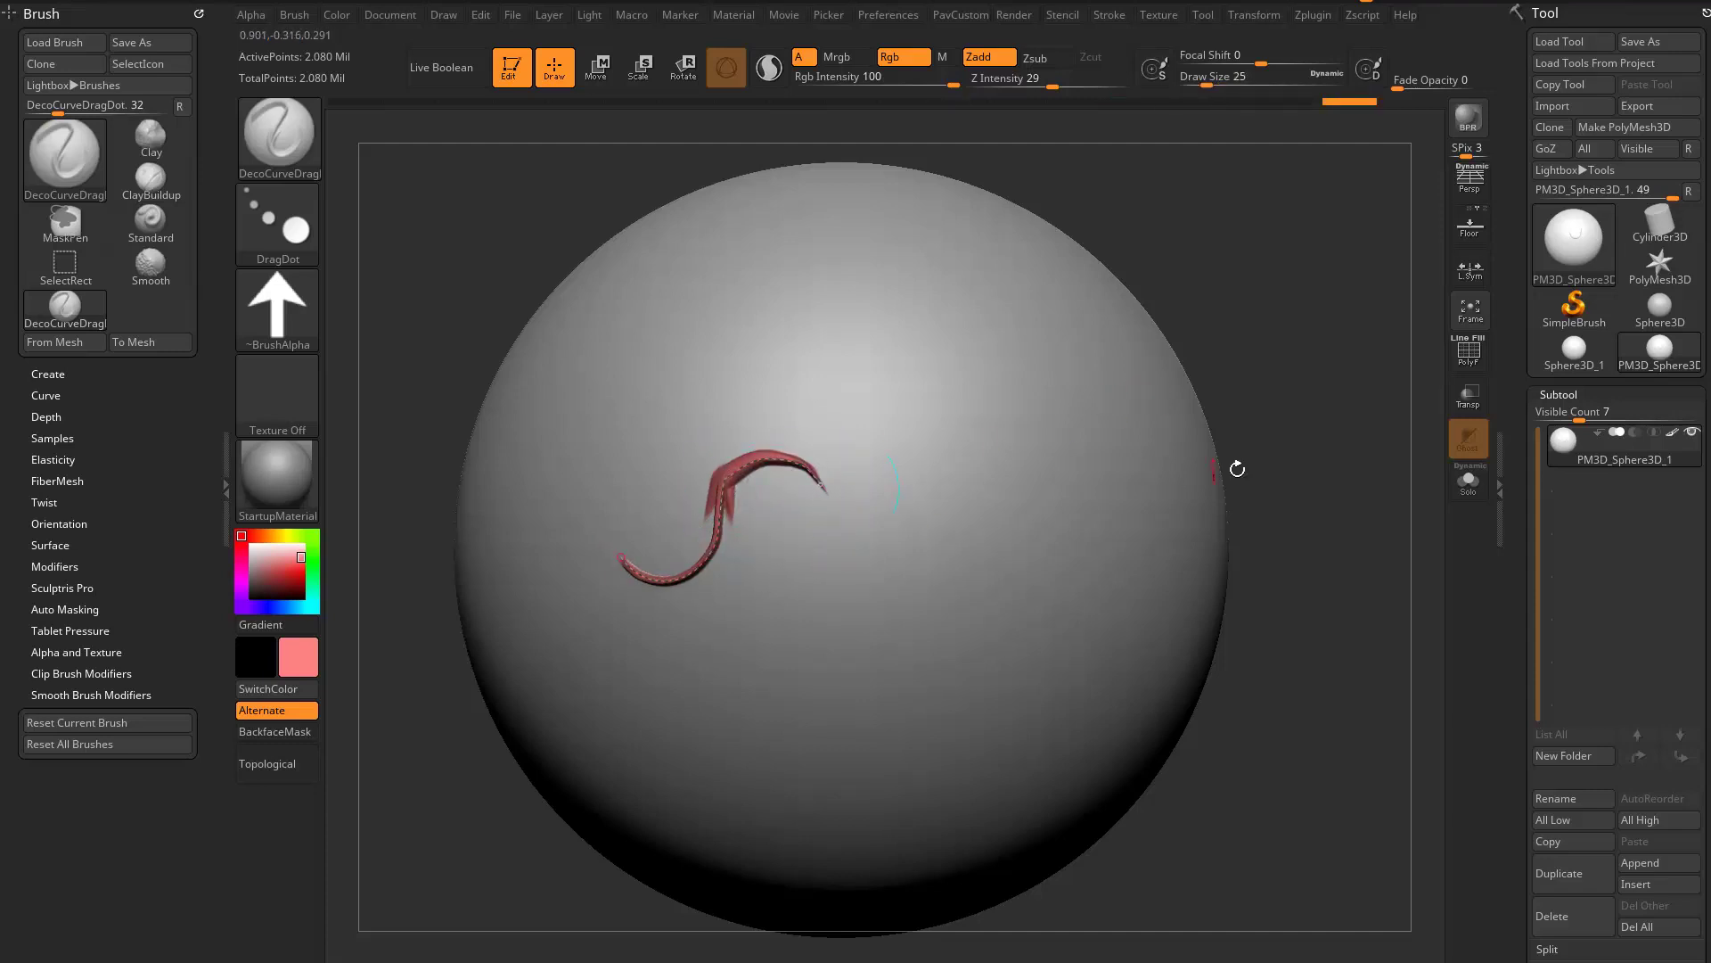
- Dock the Stroke palette beside the canvas and expand its Curve, Curve Functions and Curve Modifiers settings
{"action": "left_click", "coordinate": [1108, 17]}
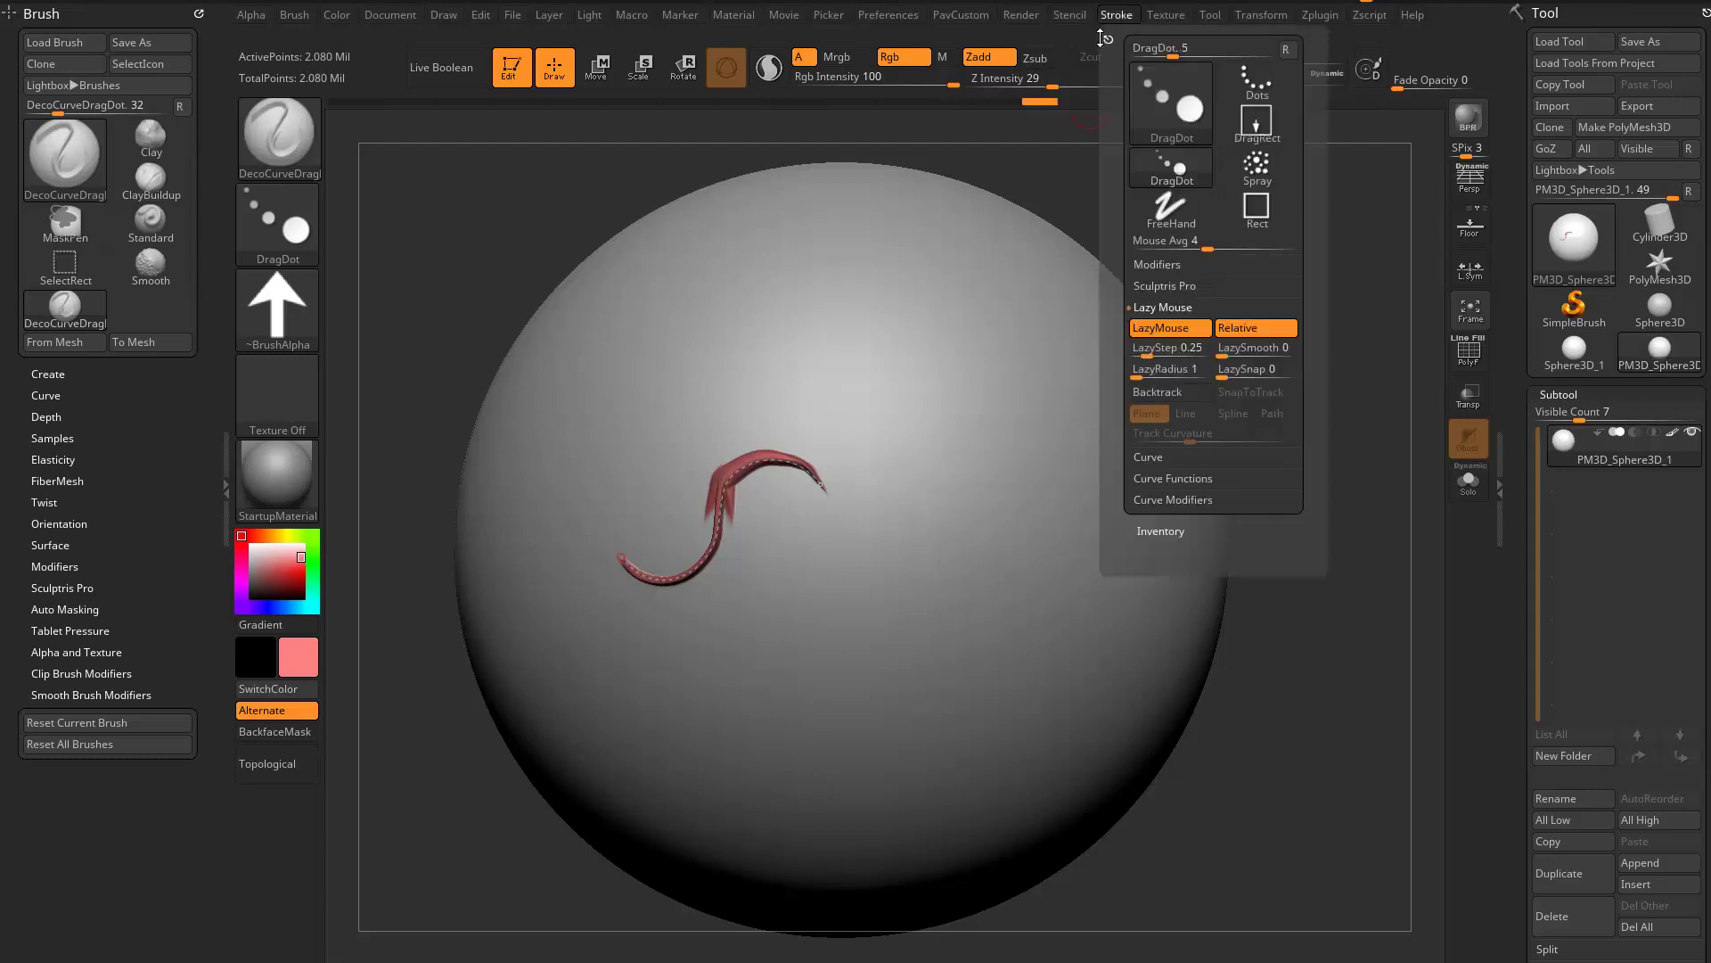
{"action": "left_click_drag", "start_coordinate": [1102, 32], "coordinate": [89, 214]}
{"action": "key", "text": "shift"}
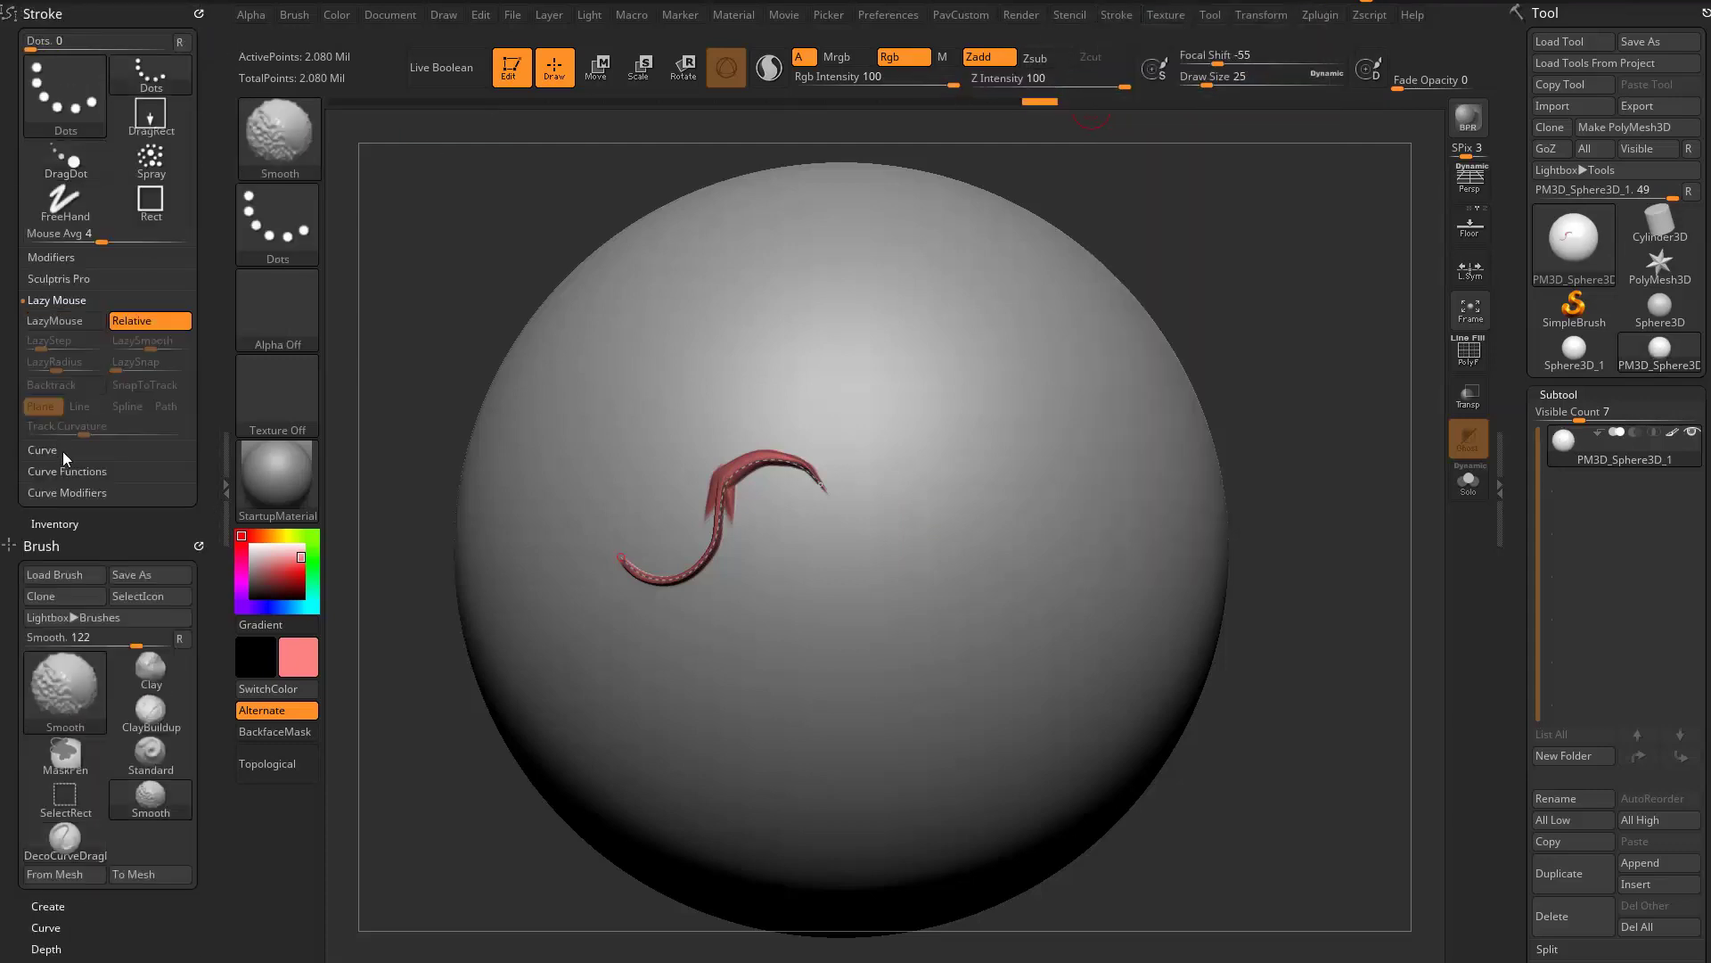
{"action": "left_click", "coordinate": [62, 451], "text": "shift"}
{"action": "left_click", "coordinate": [82, 558], "text": "shift"}
{"action": "left_click", "coordinate": [82, 702], "text": "shift"}
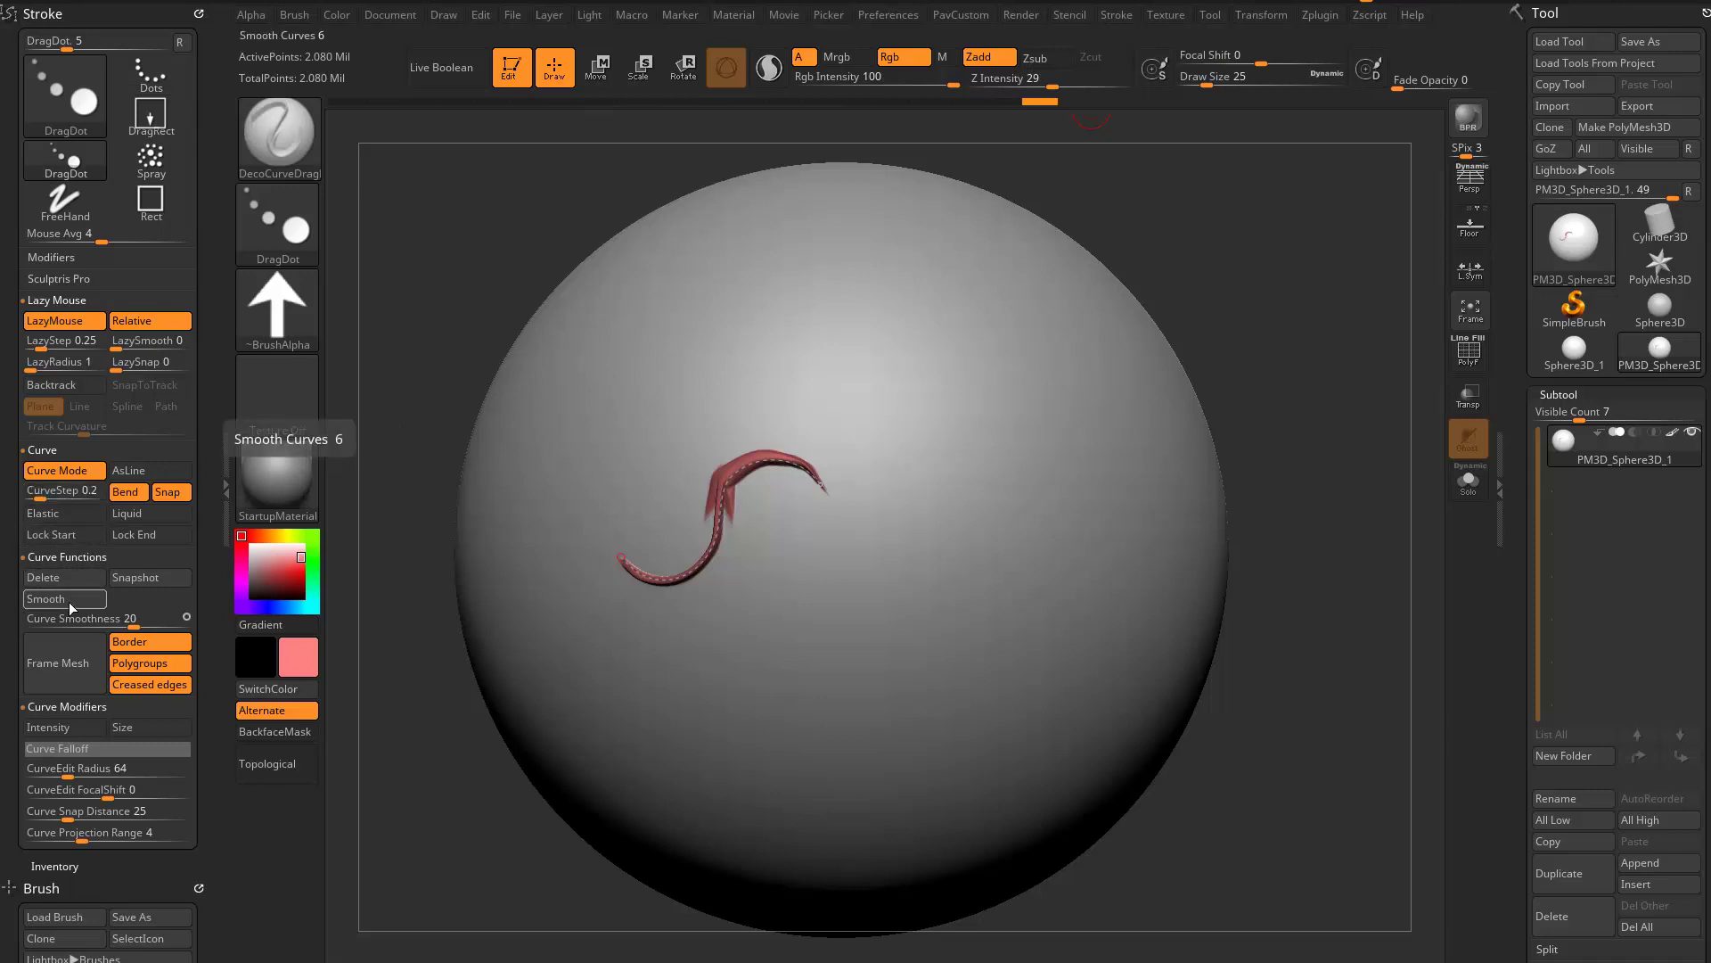
- Smooth out the bend of the red S-shaped curve and reapply its stroke
{"action": "left_click_drag", "start_coordinate": [1175, 318], "coordinate": [1160, 353]}
{"action": "left_click_drag", "start_coordinate": [787, 441], "coordinate": [792, 440]}
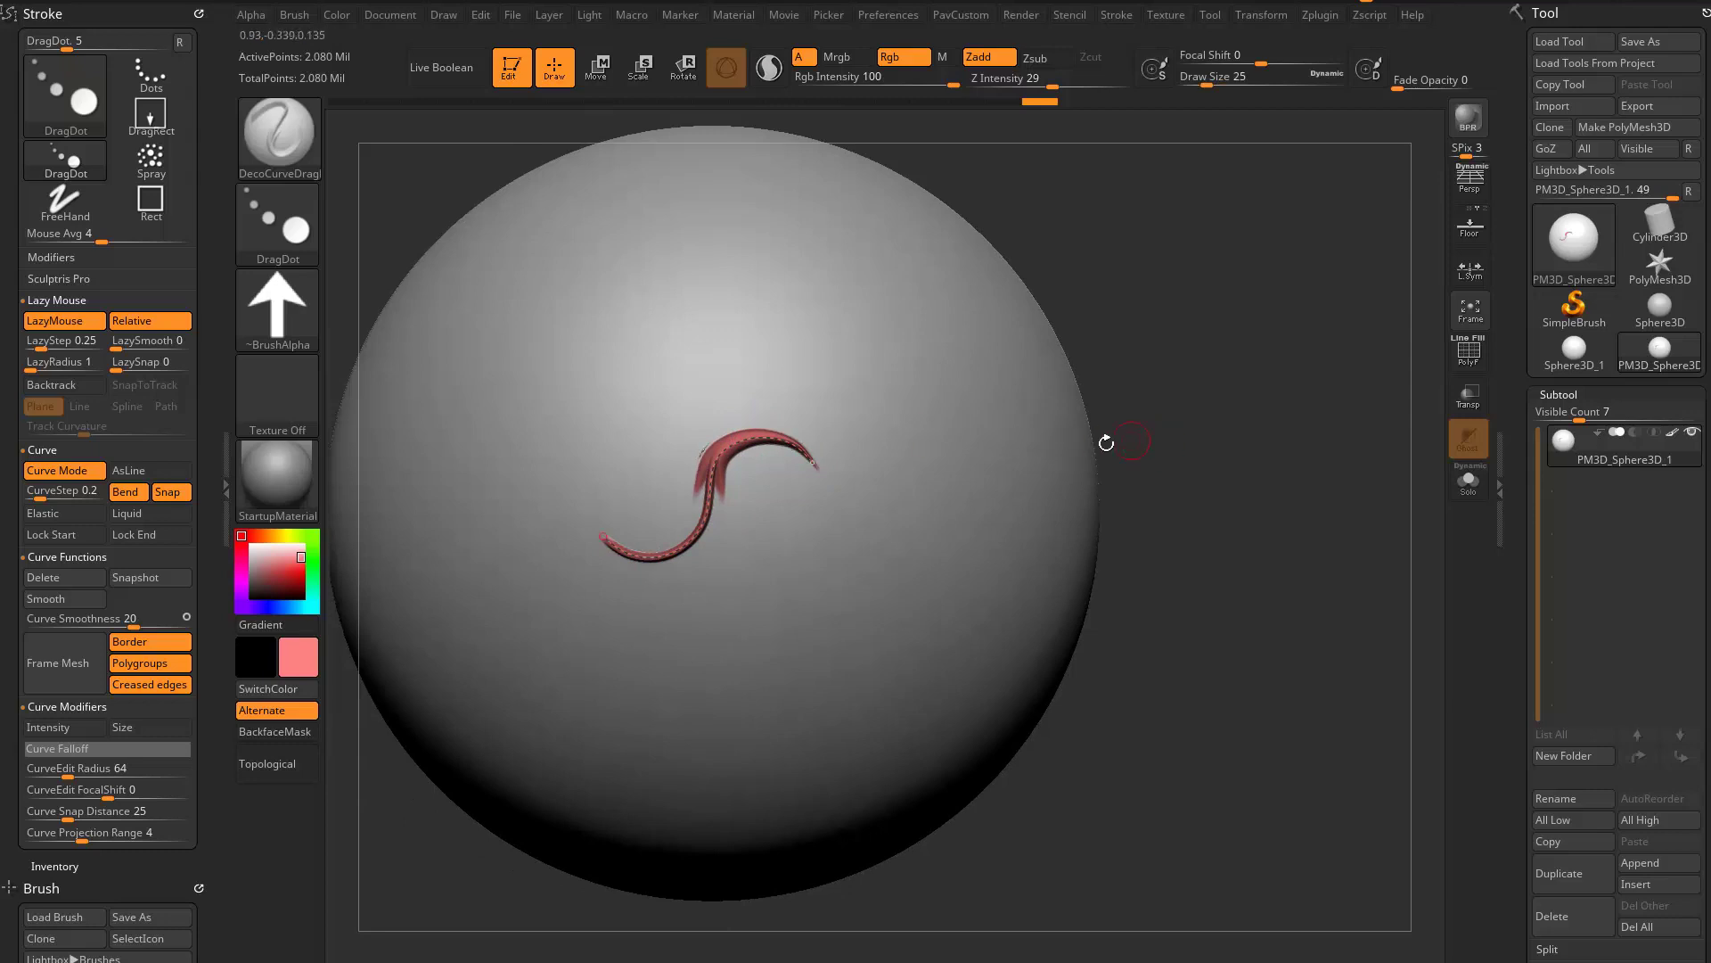
{"action": "left_click_drag", "start_coordinate": [1214, 434], "coordinate": [1196, 408]}
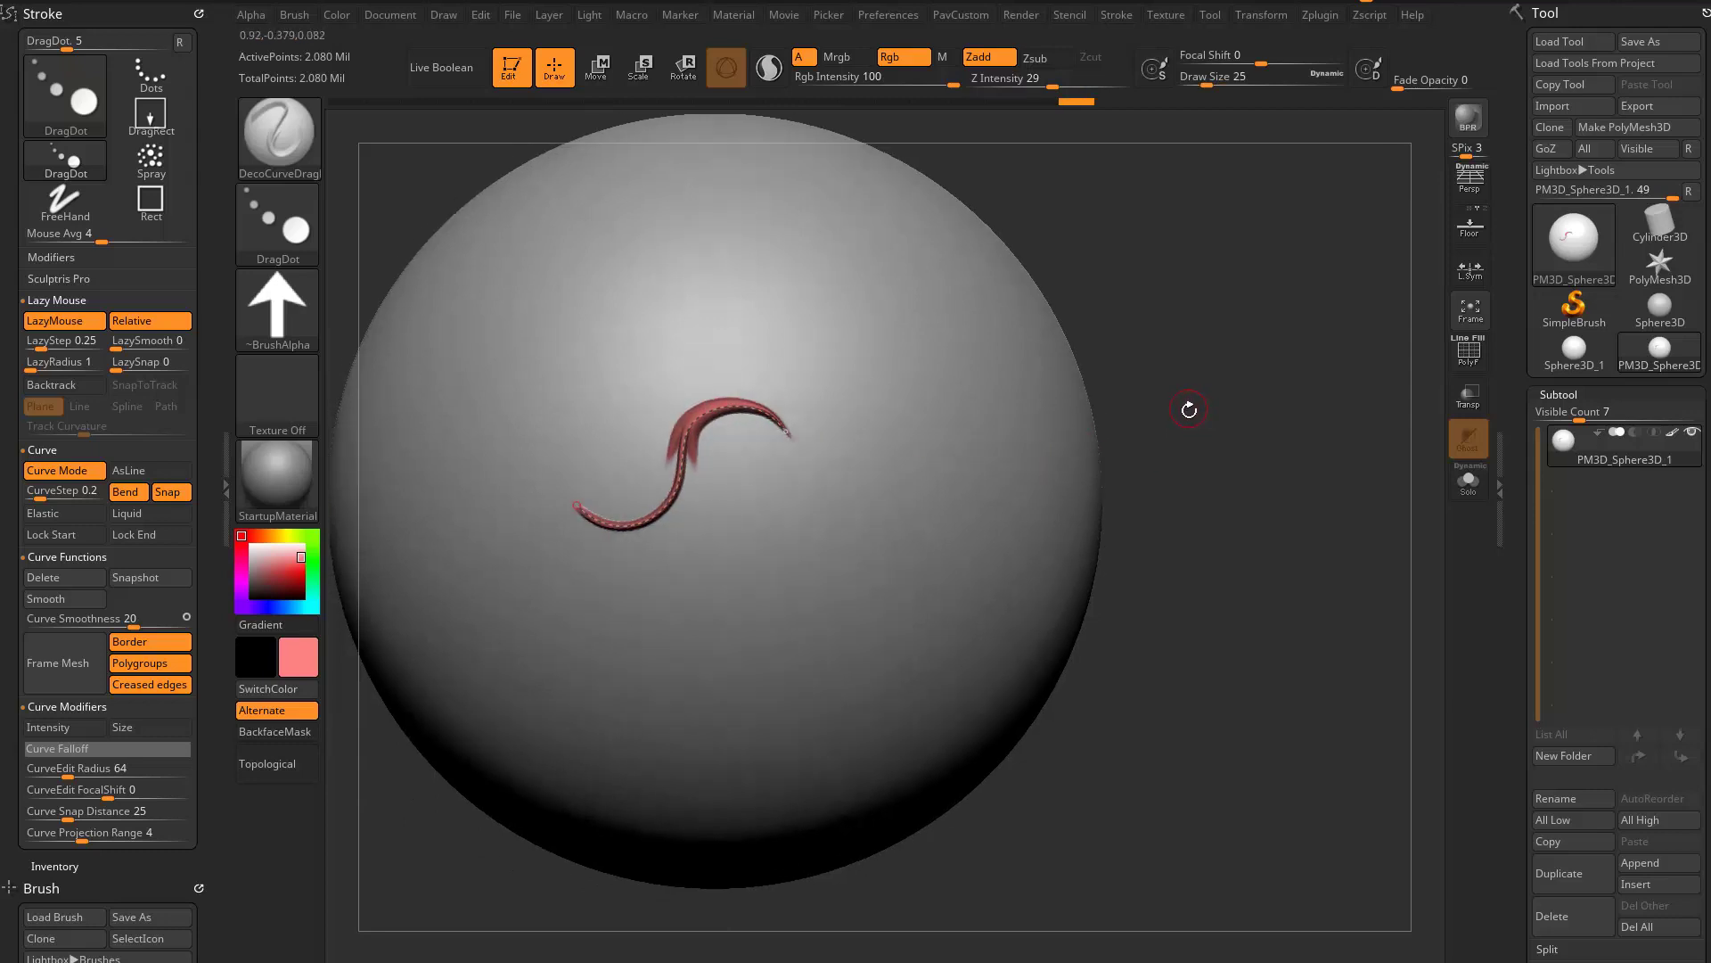
- Turn off Bend and move the whole red curve downward, taking snapshots along the way to leave four parallel copies above it
{"action": "left_click", "coordinate": [126, 494]}
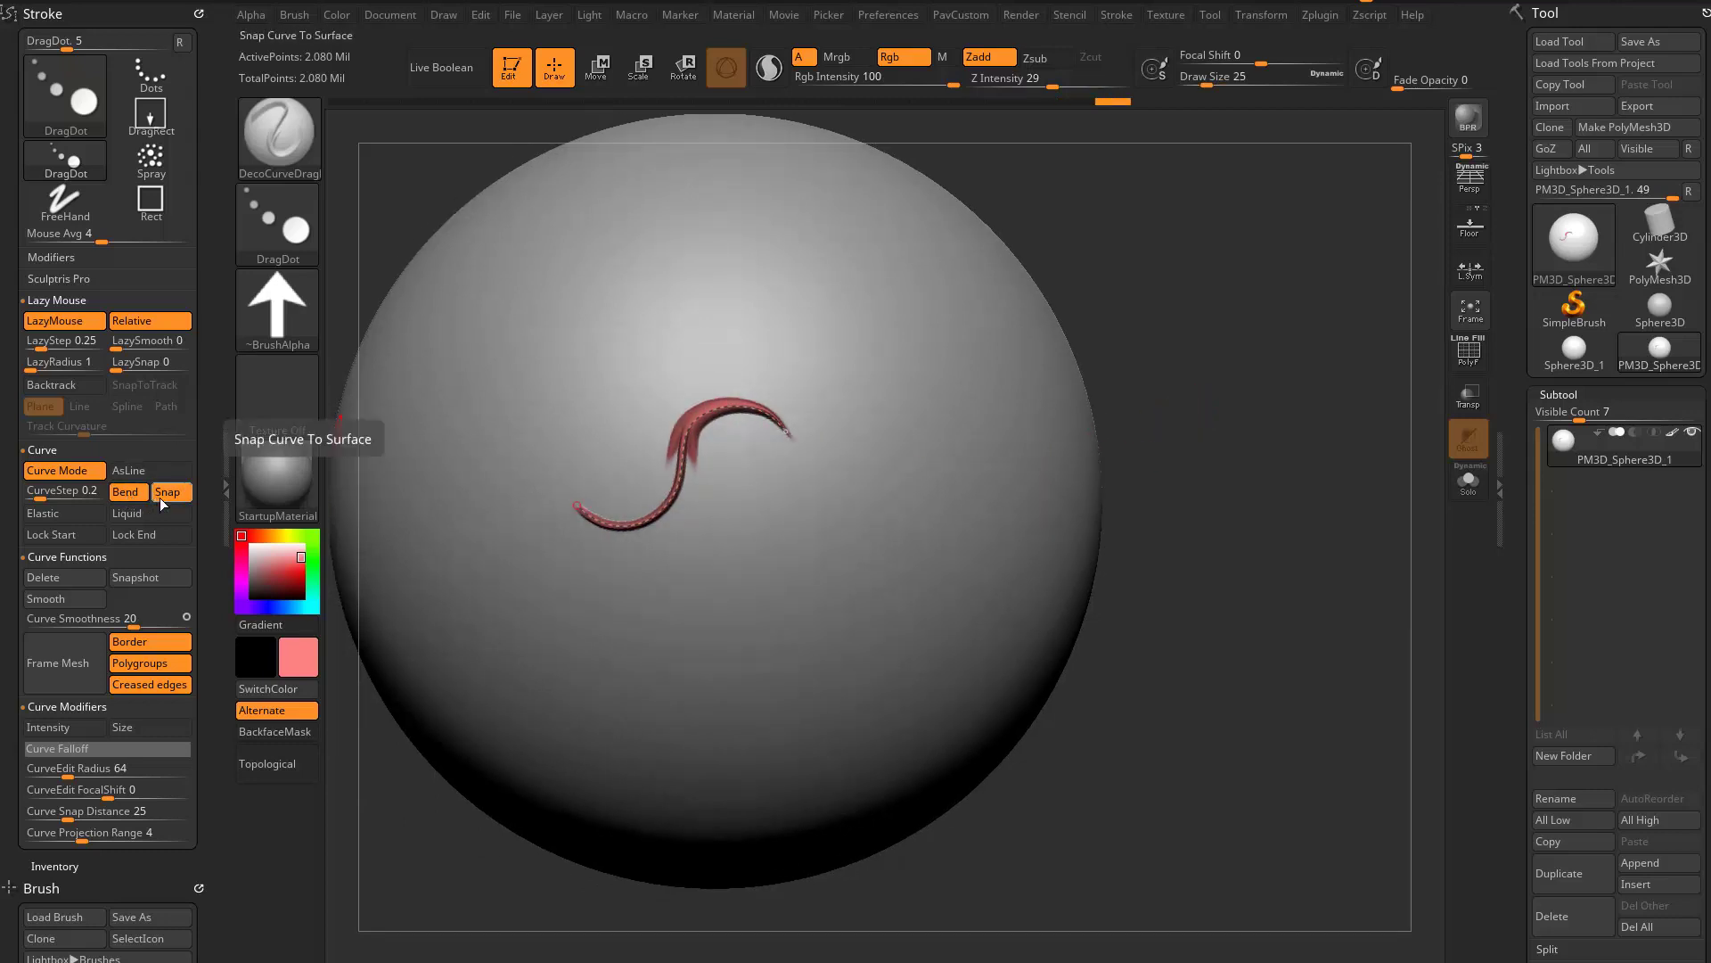
{"action": "left_click_drag", "start_coordinate": [742, 439], "coordinate": [743, 450]}
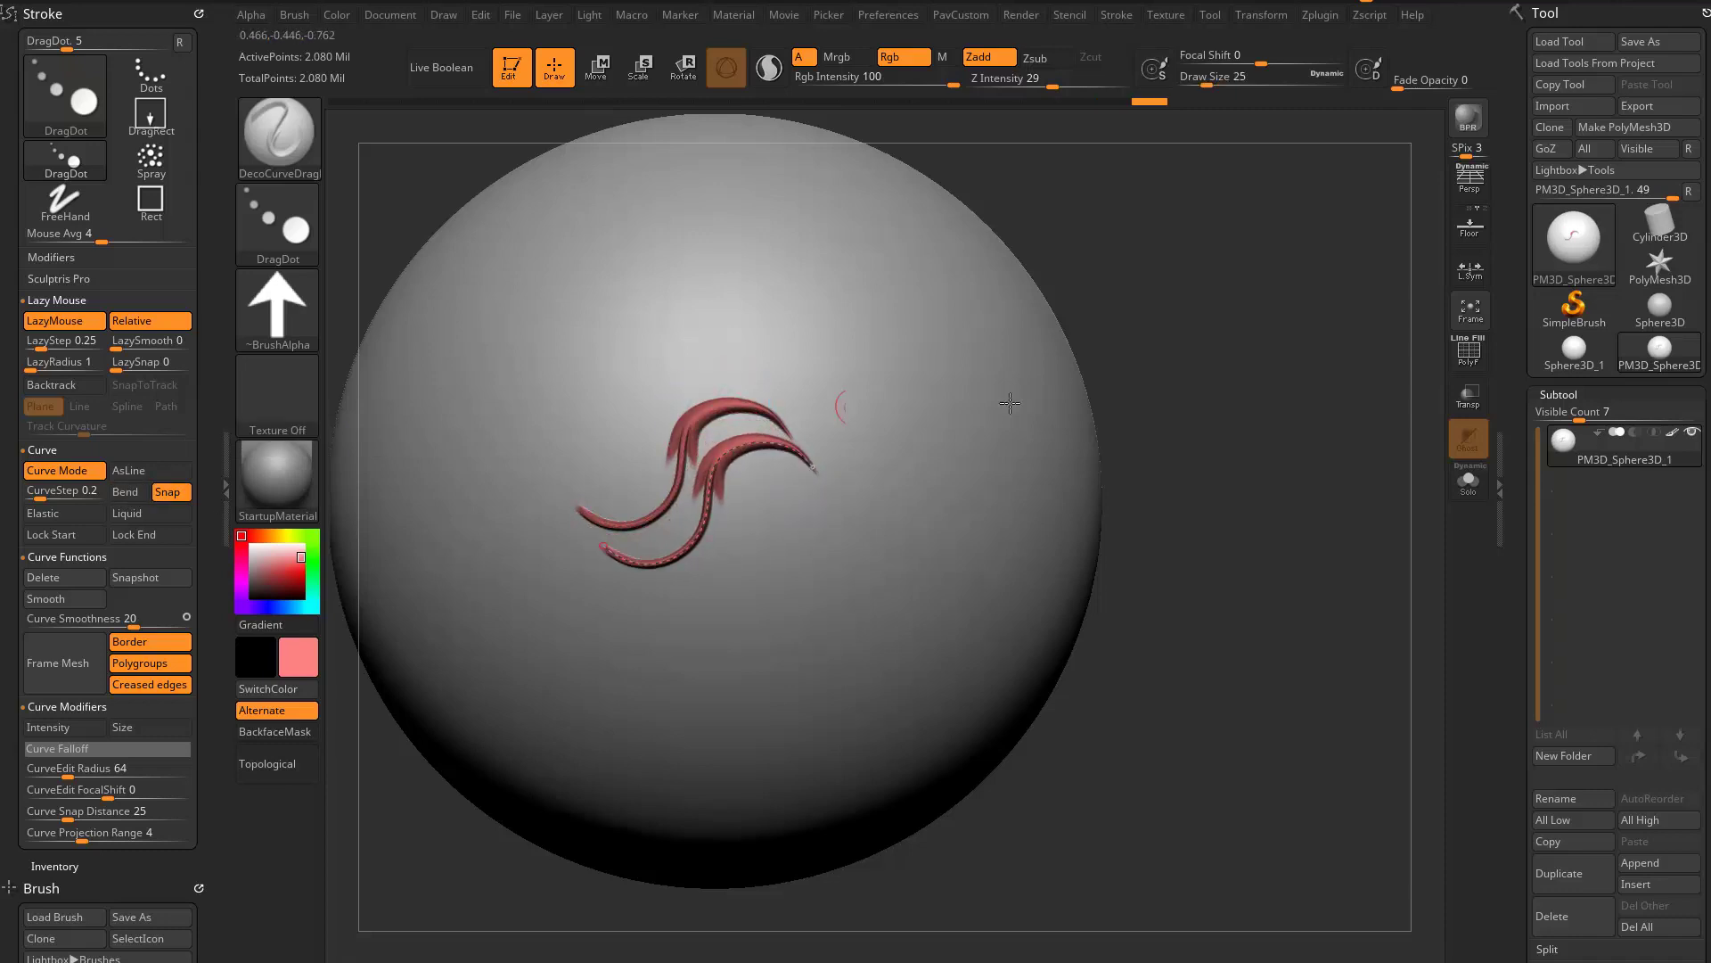
{"action": "mouse_move", "coordinate": [1175, 476]}
{"action": "left_mouse_down"}
{"action": "mouse_move", "coordinate": [1176, 413]}
{"action": "mouse_move", "coordinate": [1175, 453]}
{"action": "left_mouse_up"}
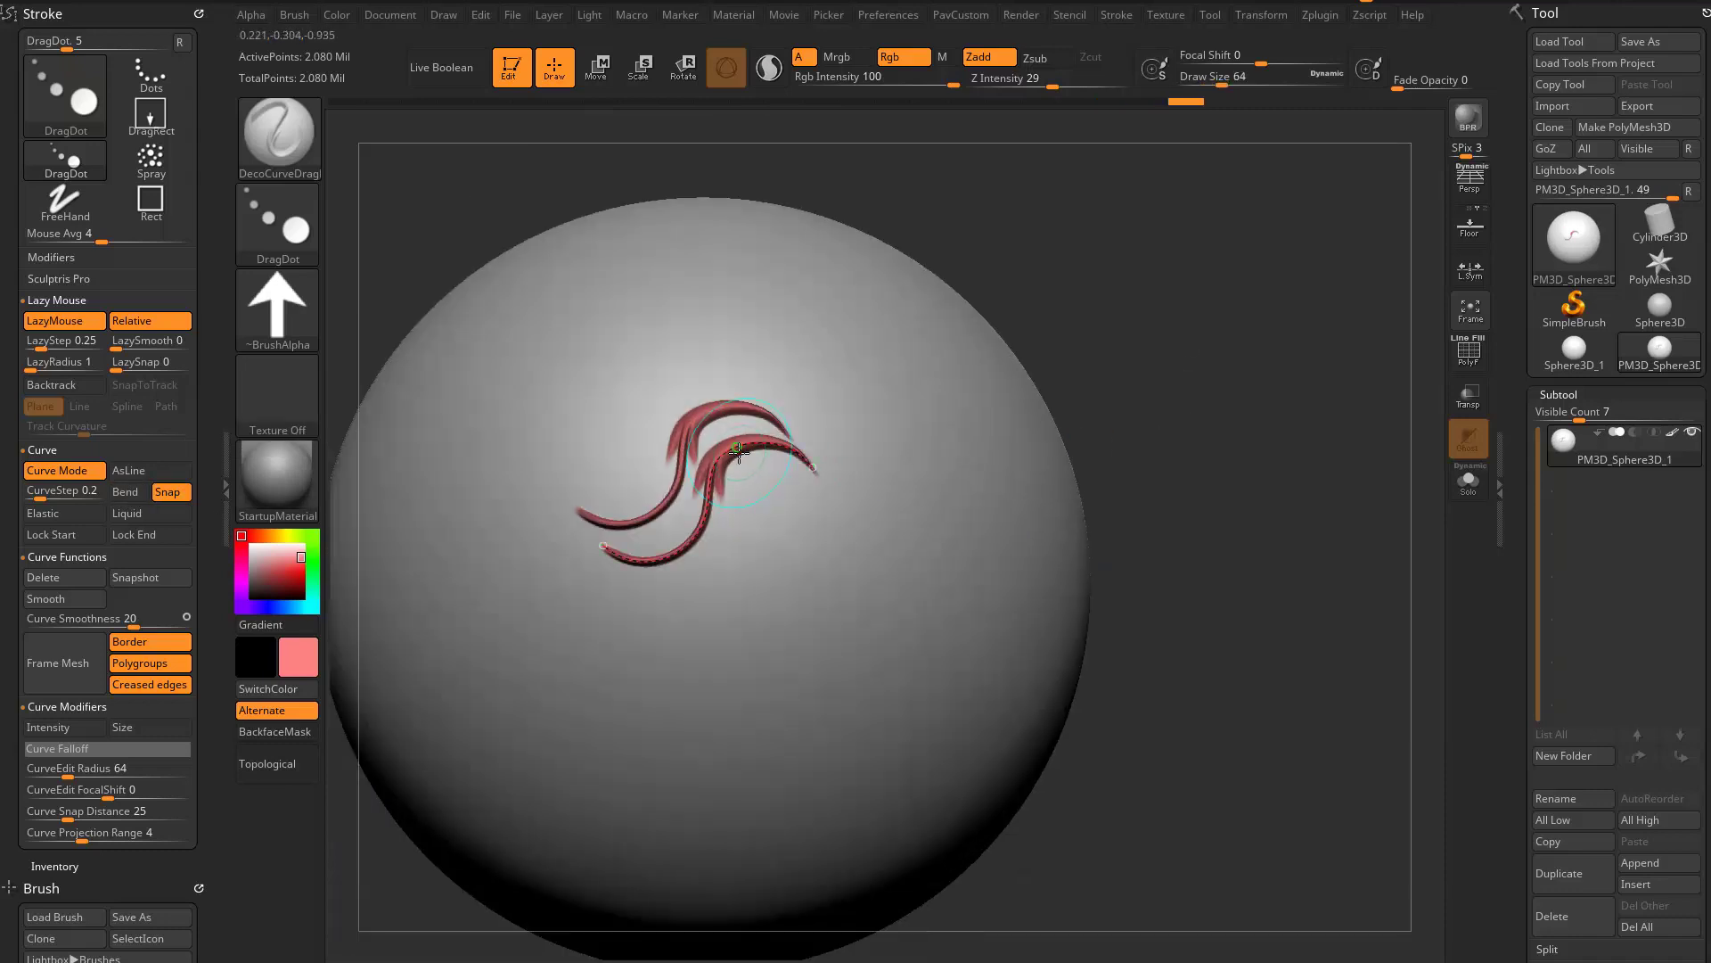
{"action": "left_click_drag", "start_coordinate": [739, 452], "coordinate": [792, 533]}
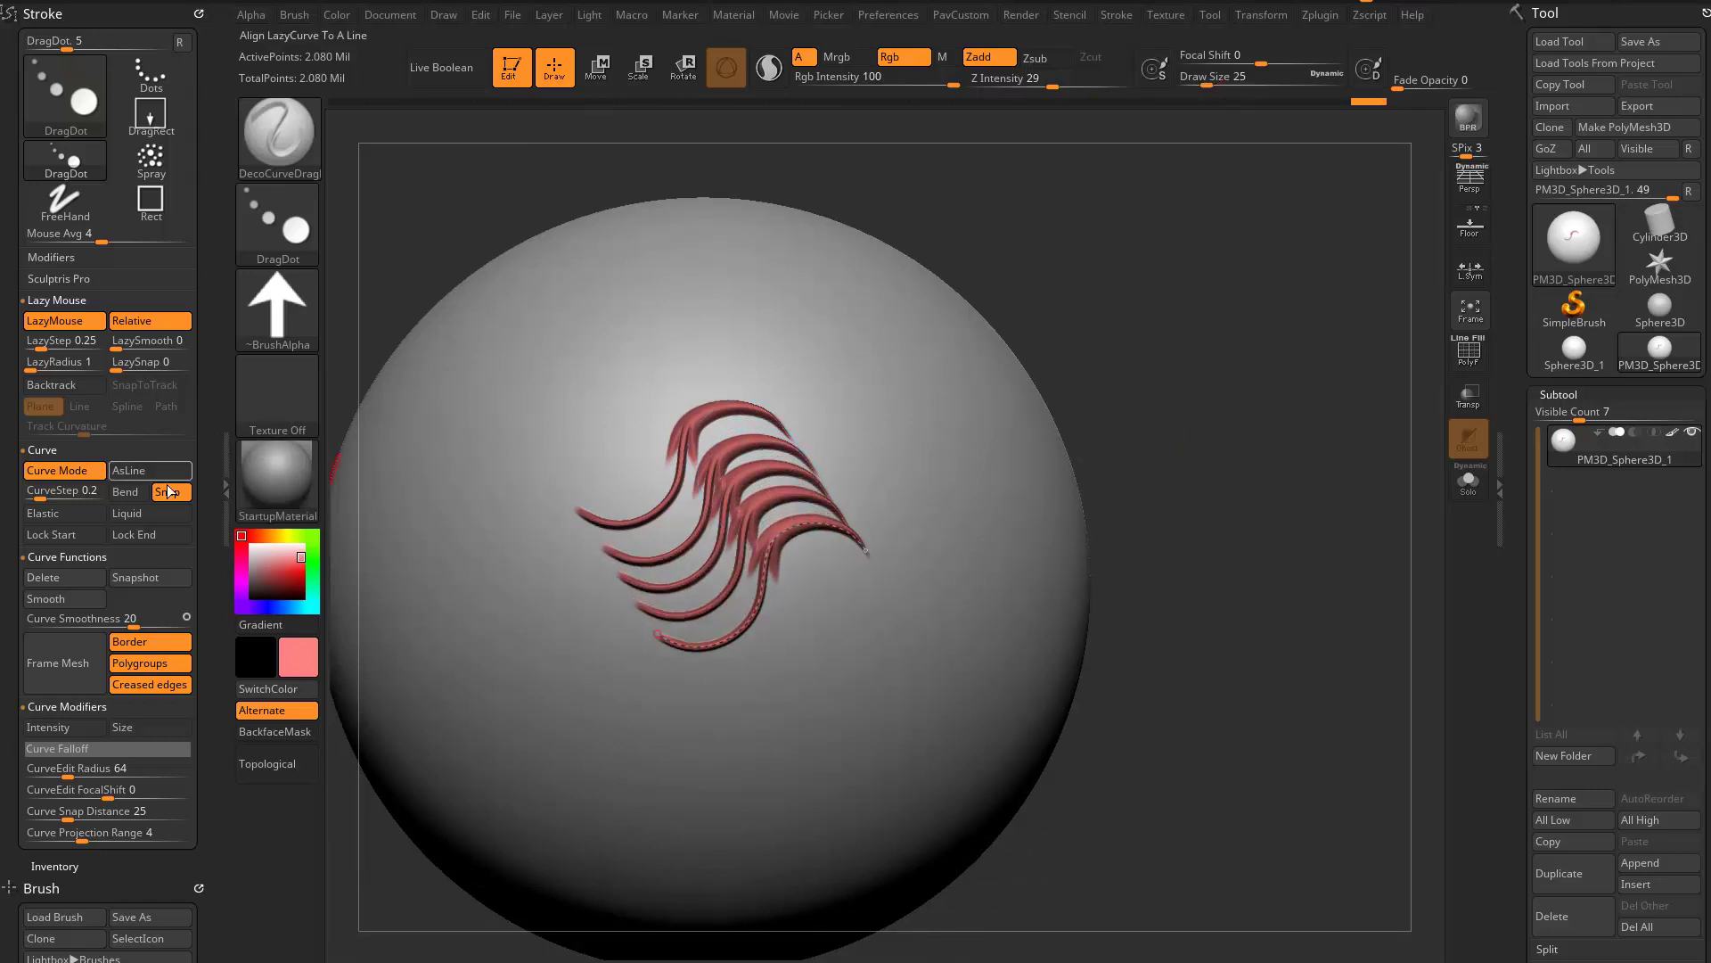
- Turn Bend back on and bend the lowest red curve into an arch with both ends pointing down
{"action": "left_click", "coordinate": [131, 492]}
{"action": "left_click_drag", "start_coordinate": [1181, 412], "coordinate": [1132, 435]}
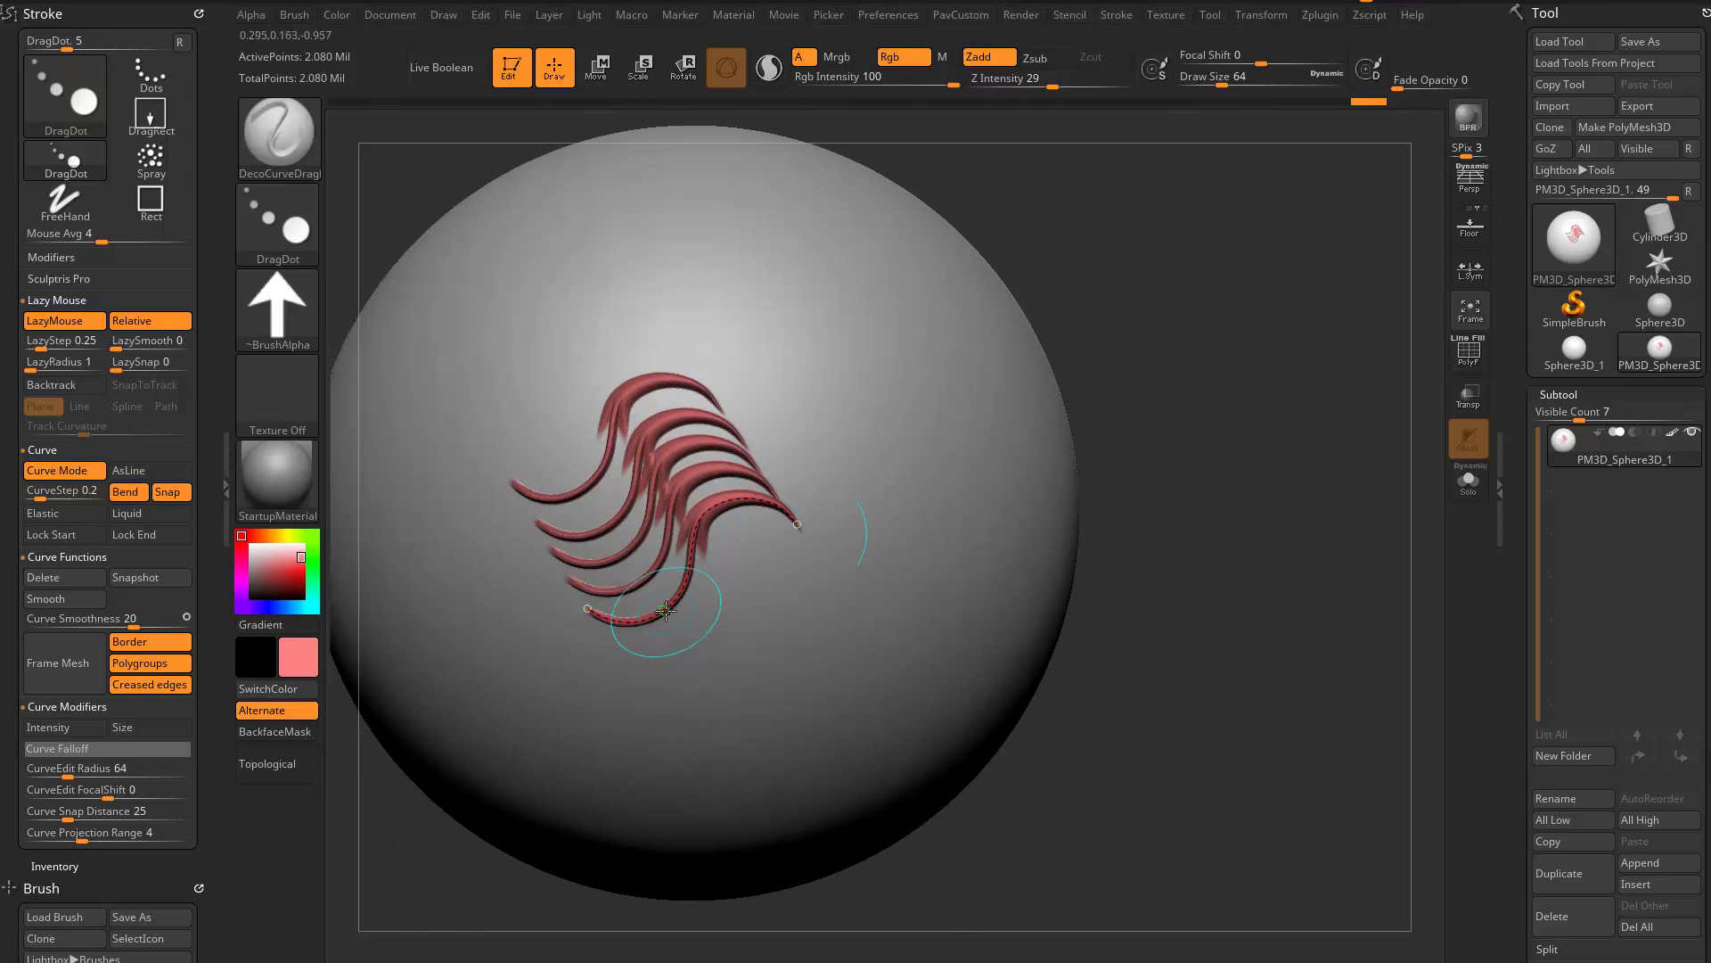
{"action": "left_click_drag", "start_coordinate": [666, 611], "coordinate": [705, 634]}
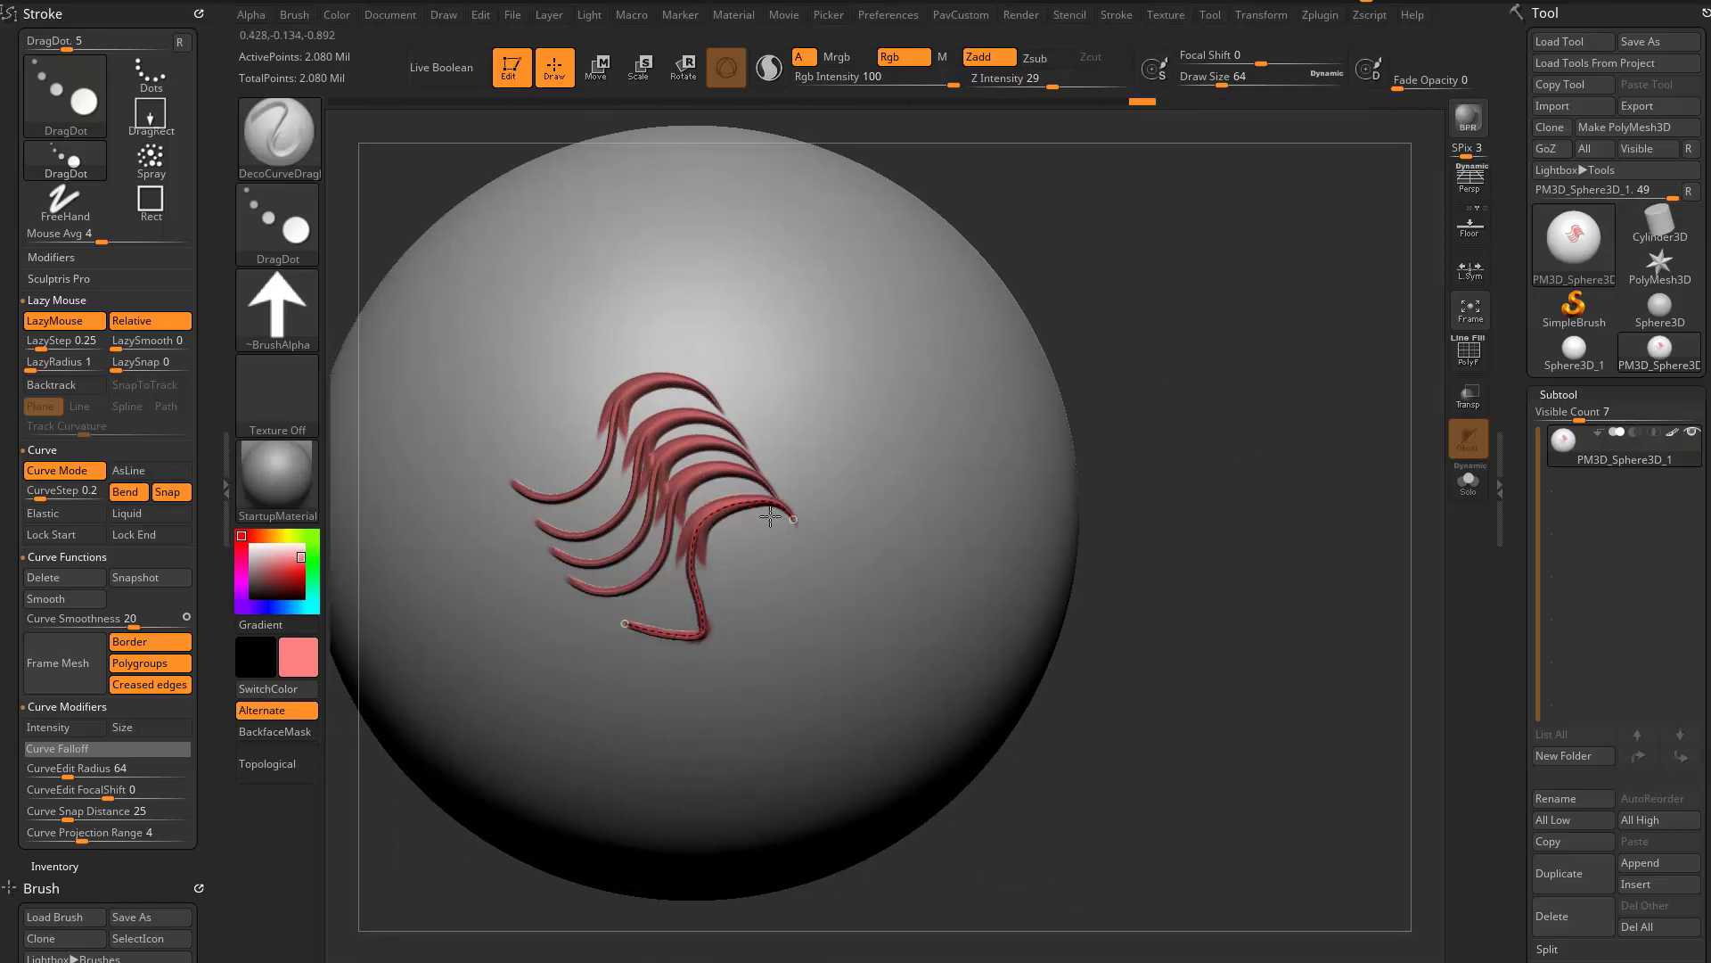
{"action": "mouse_move", "coordinate": [771, 515]}
{"action": "left_mouse_down"}
{"action": "mouse_move", "coordinate": [807, 571]}
{"action": "mouse_move", "coordinate": [801, 602]}
{"action": "mouse_move", "coordinate": [769, 621]}
{"action": "left_mouse_up"}
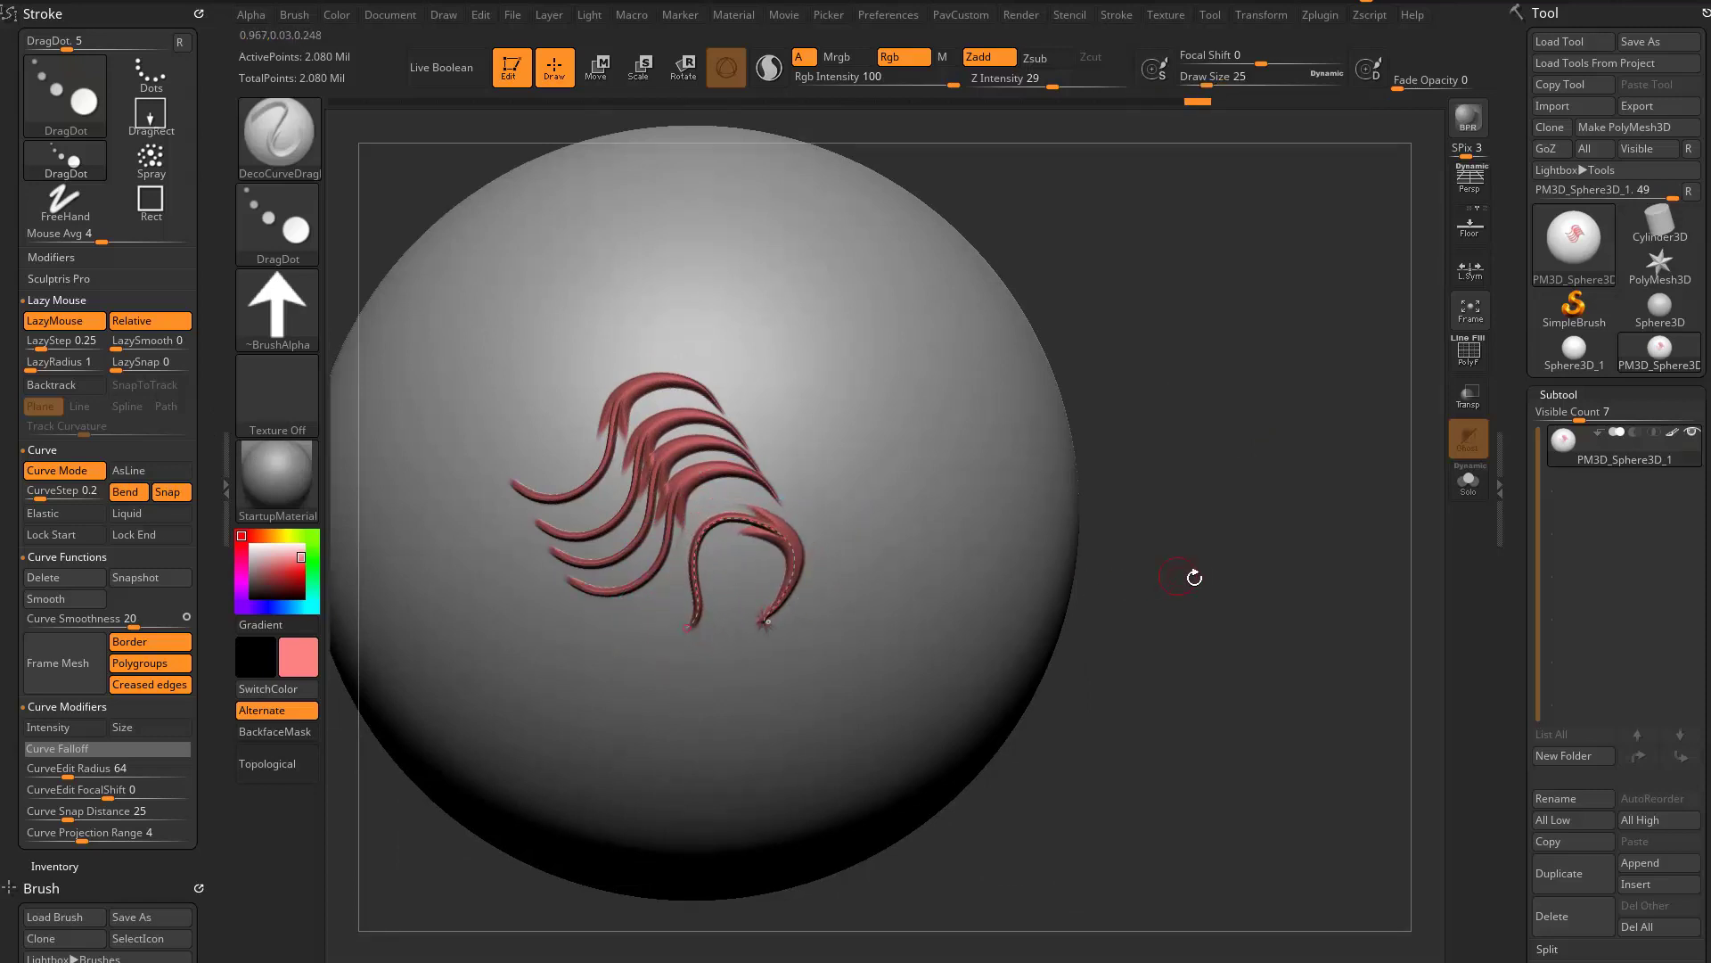
- Pull the arch's free end down and around, extending the red ornament into an S that ends in an upward hook
{"action": "left_click_drag", "start_coordinate": [1195, 578], "coordinate": [1174, 515]}
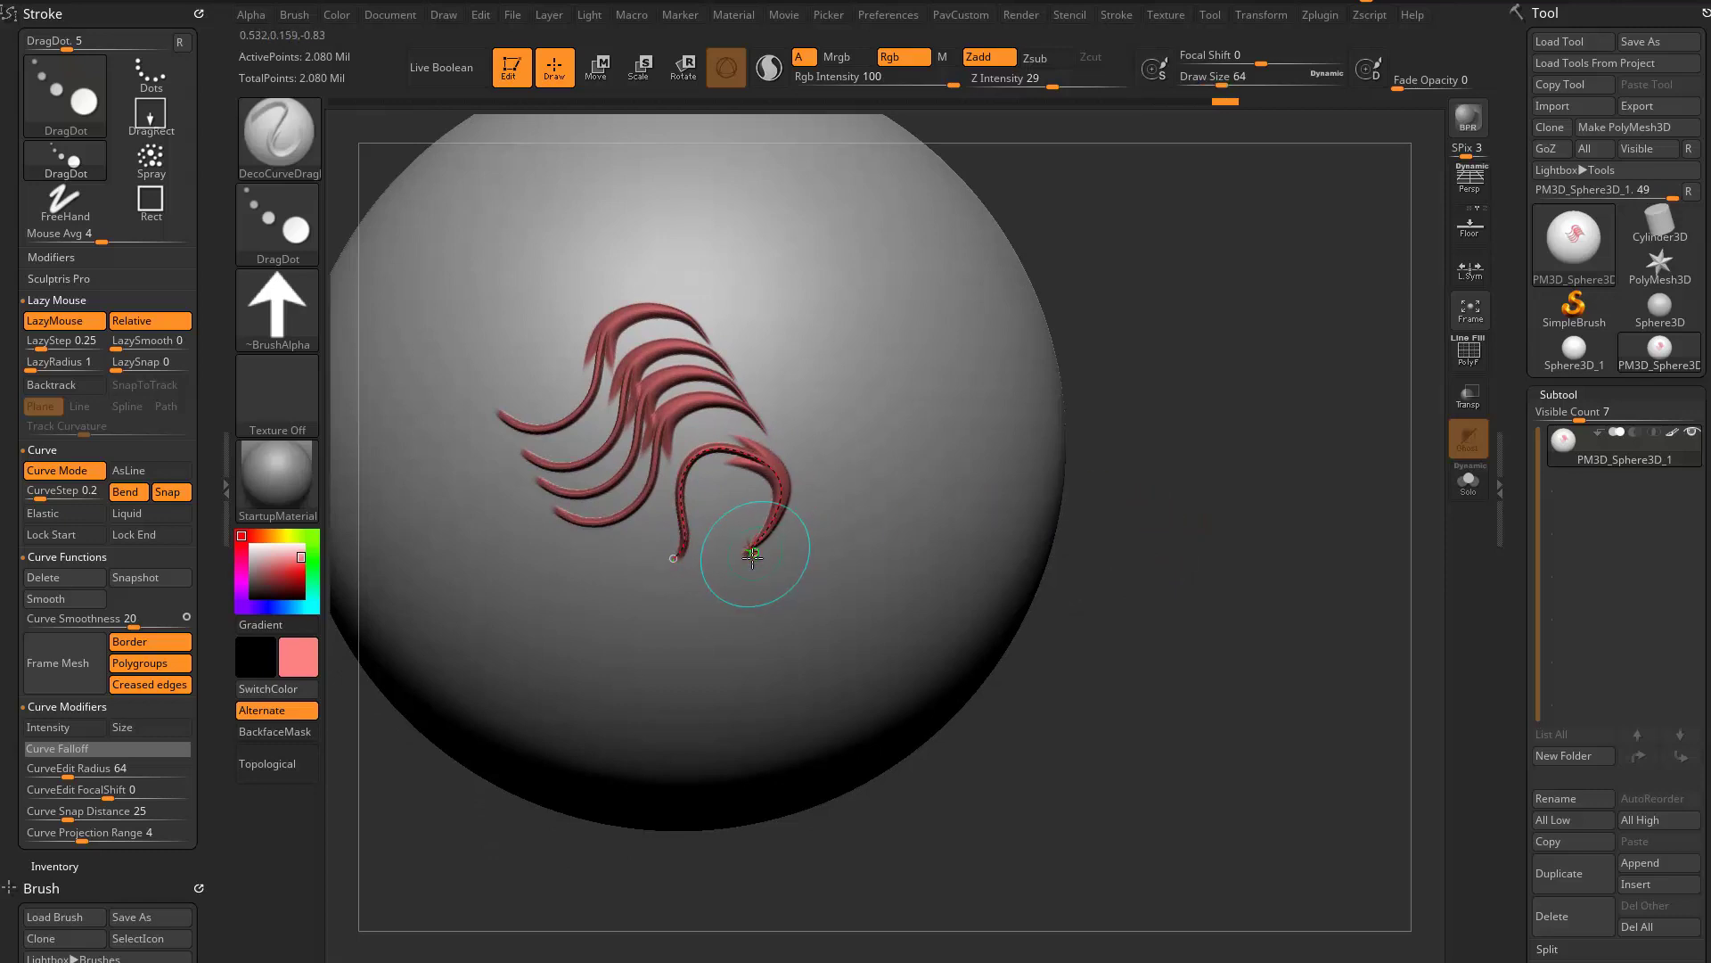
{"action": "left_click_drag", "start_coordinate": [753, 558], "coordinate": [746, 540]}
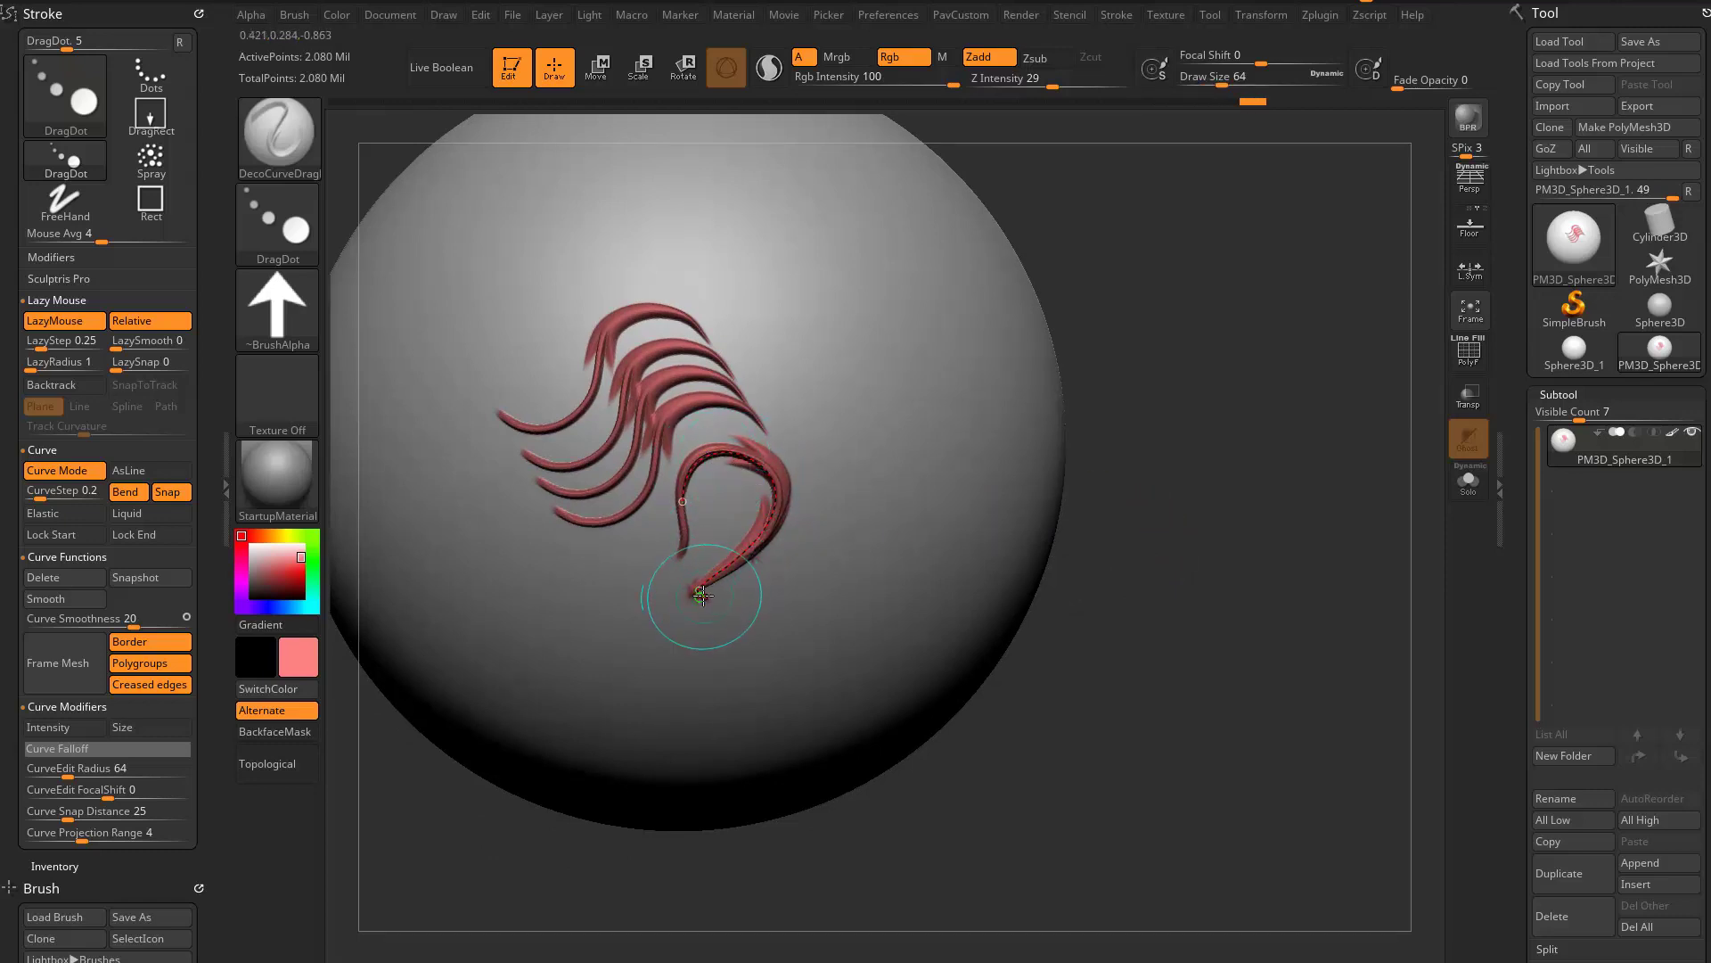
{"action": "mouse_move", "coordinate": [673, 616]}
{"action": "left_mouse_down"}
{"action": "mouse_move", "coordinate": [704, 684]}
{"action": "mouse_move", "coordinate": [760, 674]}
{"action": "left_mouse_up"}
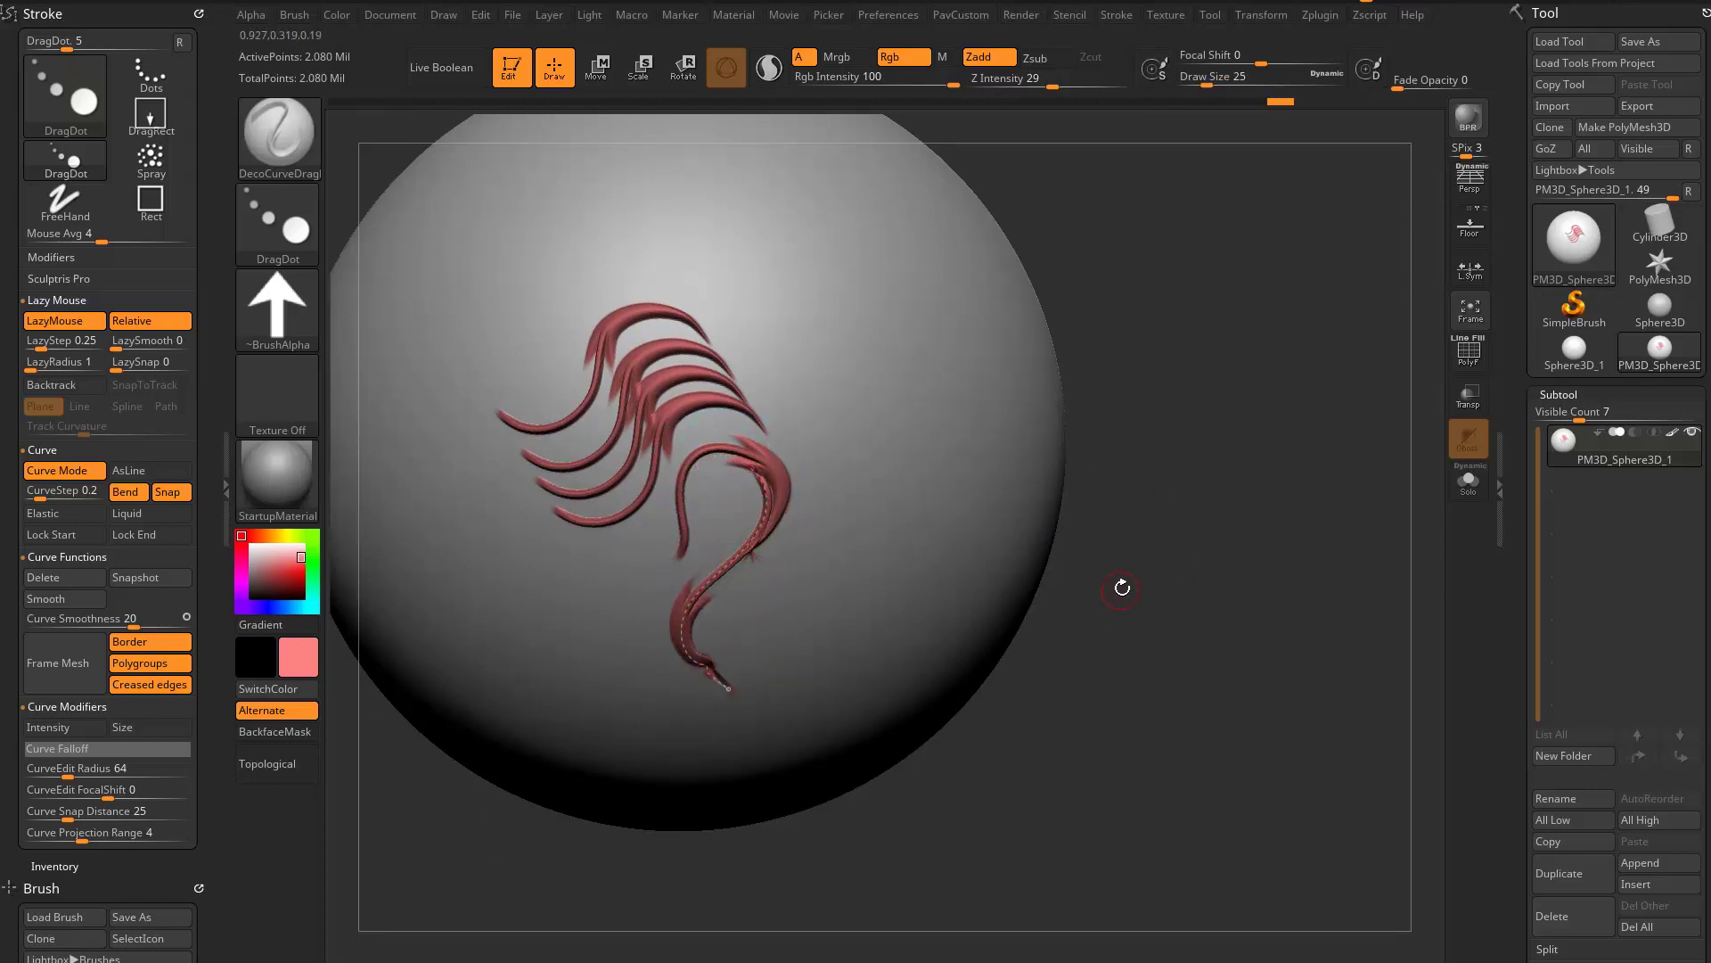
{"action": "mouse_move", "coordinate": [1151, 608]}
{"action": "left_mouse_down"}
{"action": "mouse_move", "coordinate": [776, 535]}
{"action": "mouse_move", "coordinate": [733, 573]}
{"action": "mouse_move", "coordinate": [802, 561]}
{"action": "mouse_move", "coordinate": [848, 481]}
{"action": "mouse_move", "coordinate": [840, 381]}
{"action": "left_mouse_up"}
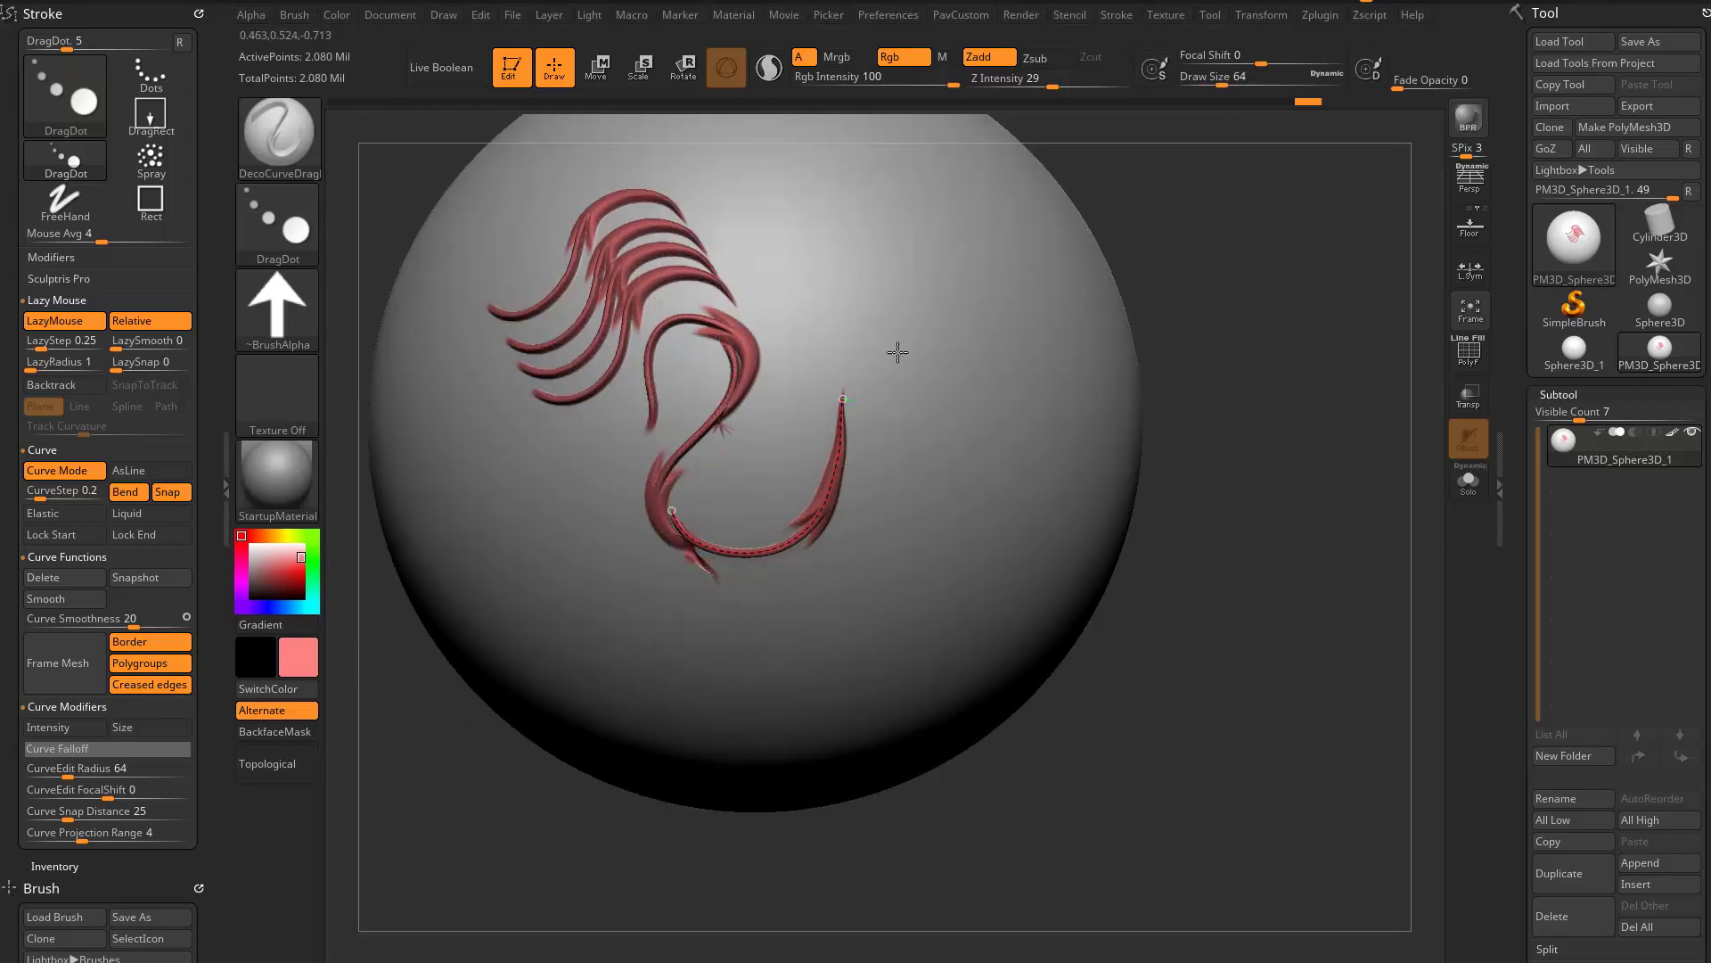
{"action": "left_click_drag", "start_coordinate": [1284, 414], "coordinate": [1206, 575], "text": "alt"}
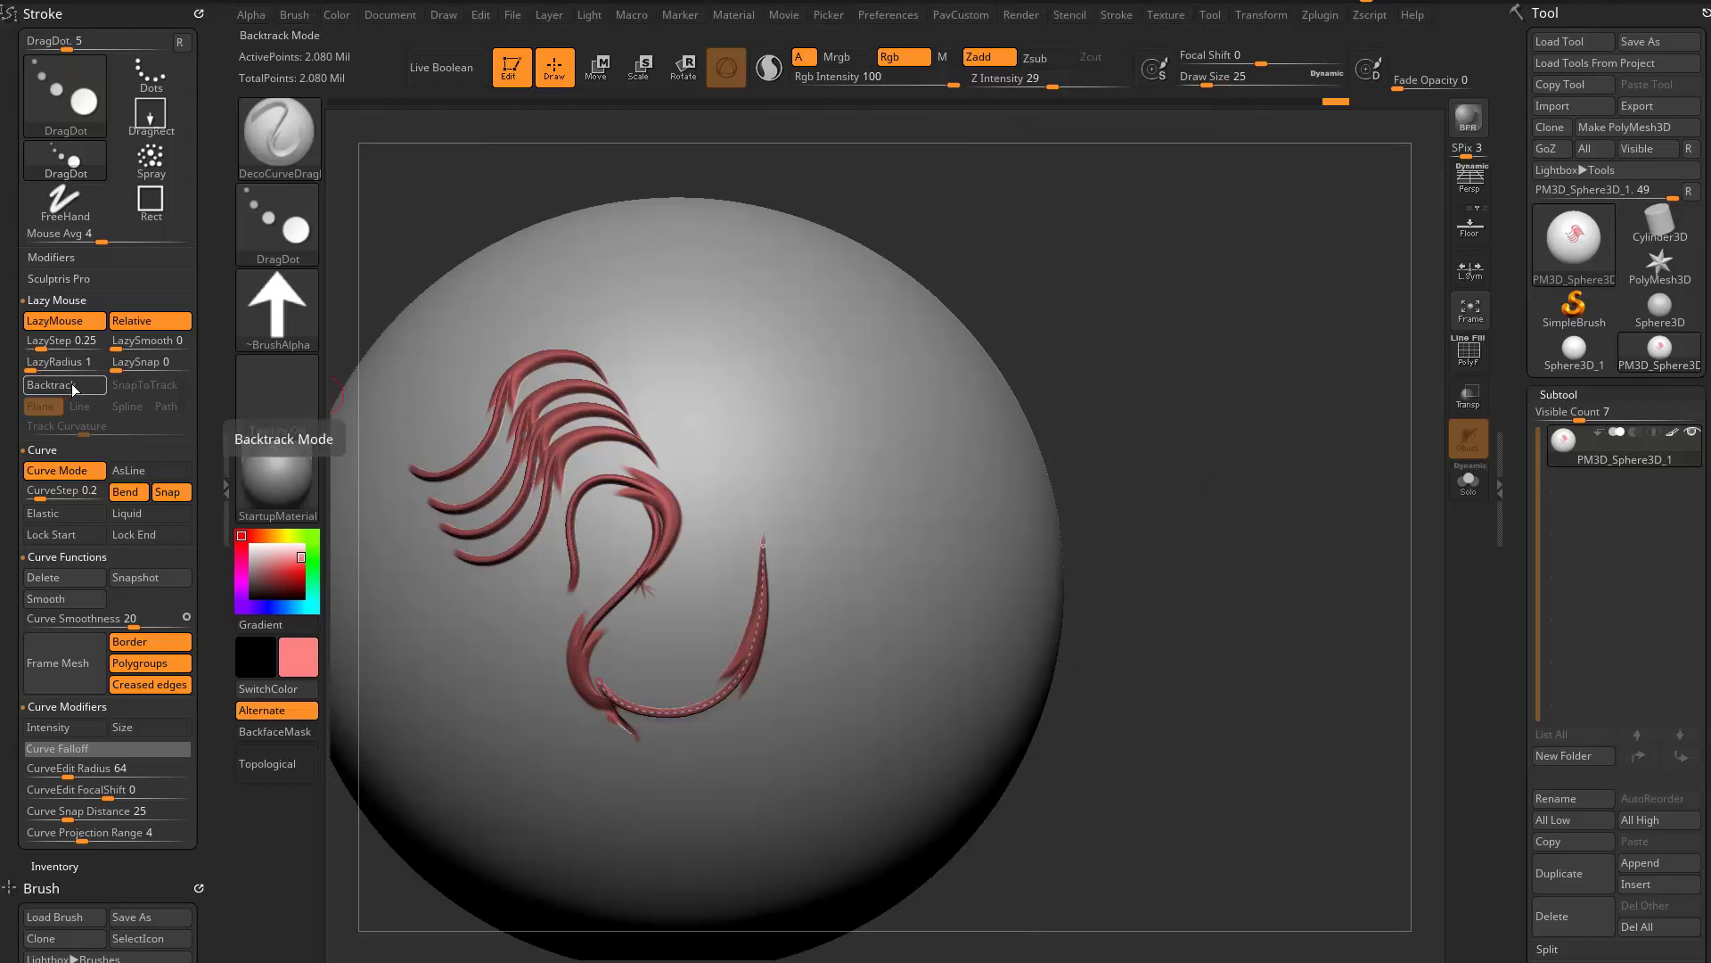
- Turn on Liquid and push the upper tip of the hook-shaped curve slightly downward
{"action": "left_click", "coordinate": [139, 516]}
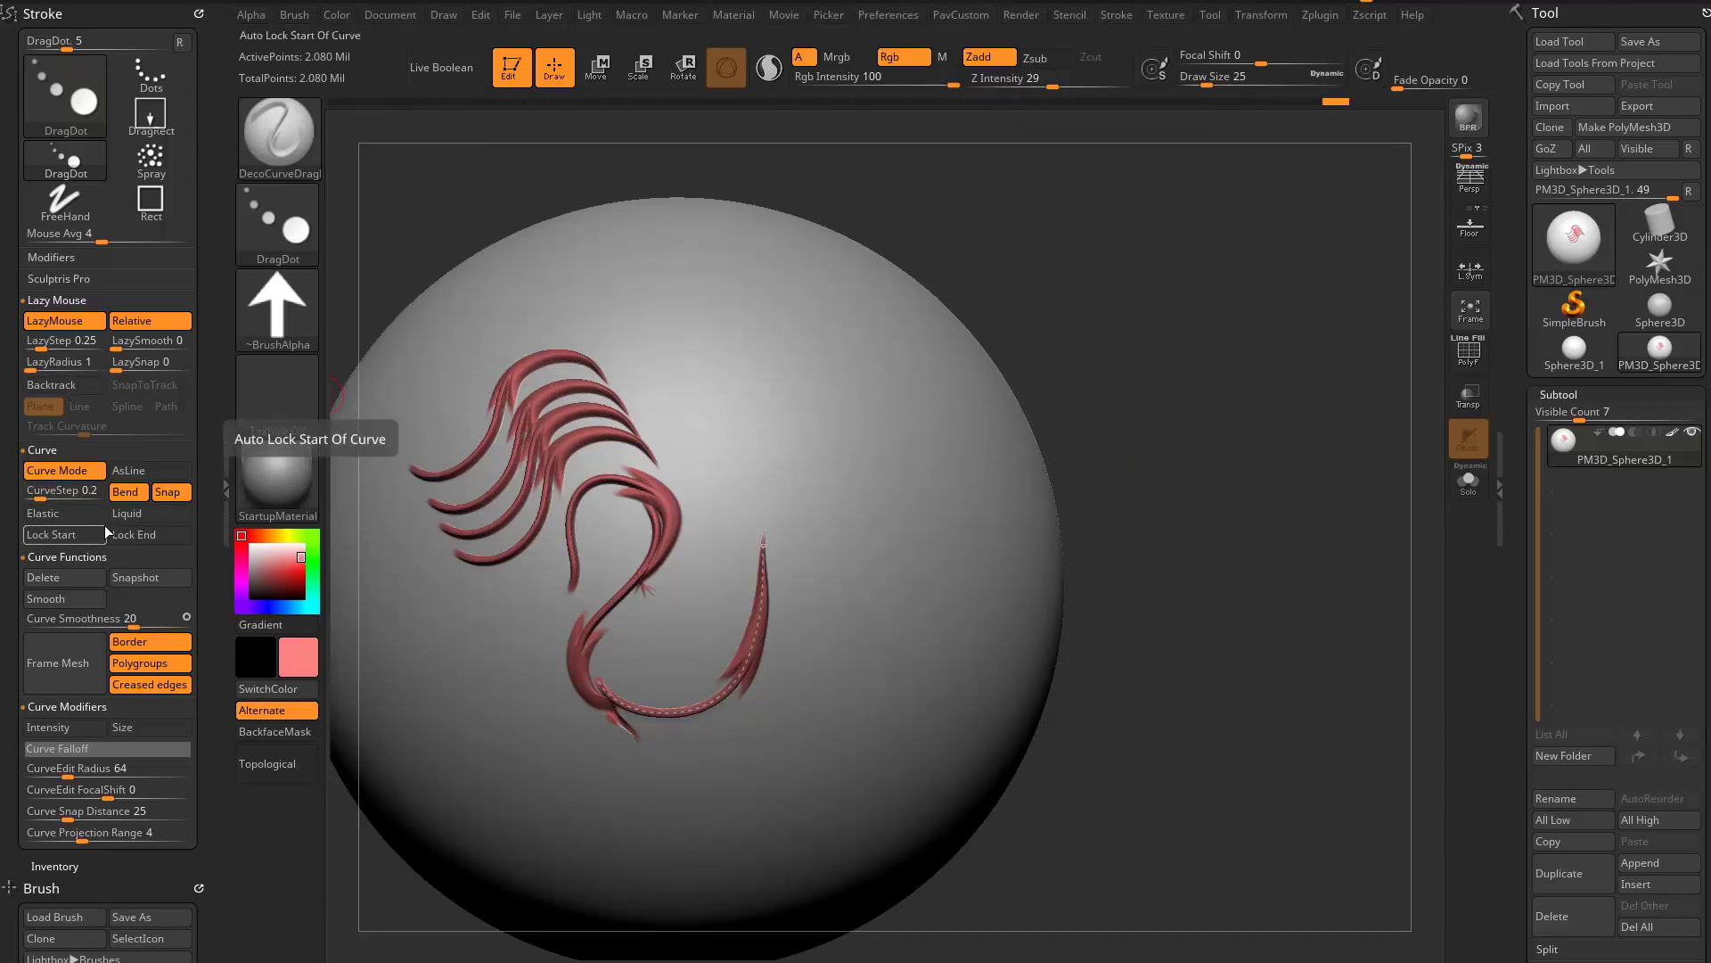
{"action": "mouse_move", "coordinate": [763, 545]}
{"action": "left_mouse_down"}
{"action": "mouse_move", "coordinate": [745, 676]}
{"action": "mouse_move", "coordinate": [764, 633]}
{"action": "mouse_move", "coordinate": [740, 434]}
{"action": "mouse_move", "coordinate": [764, 576]}
{"action": "left_mouse_up"}
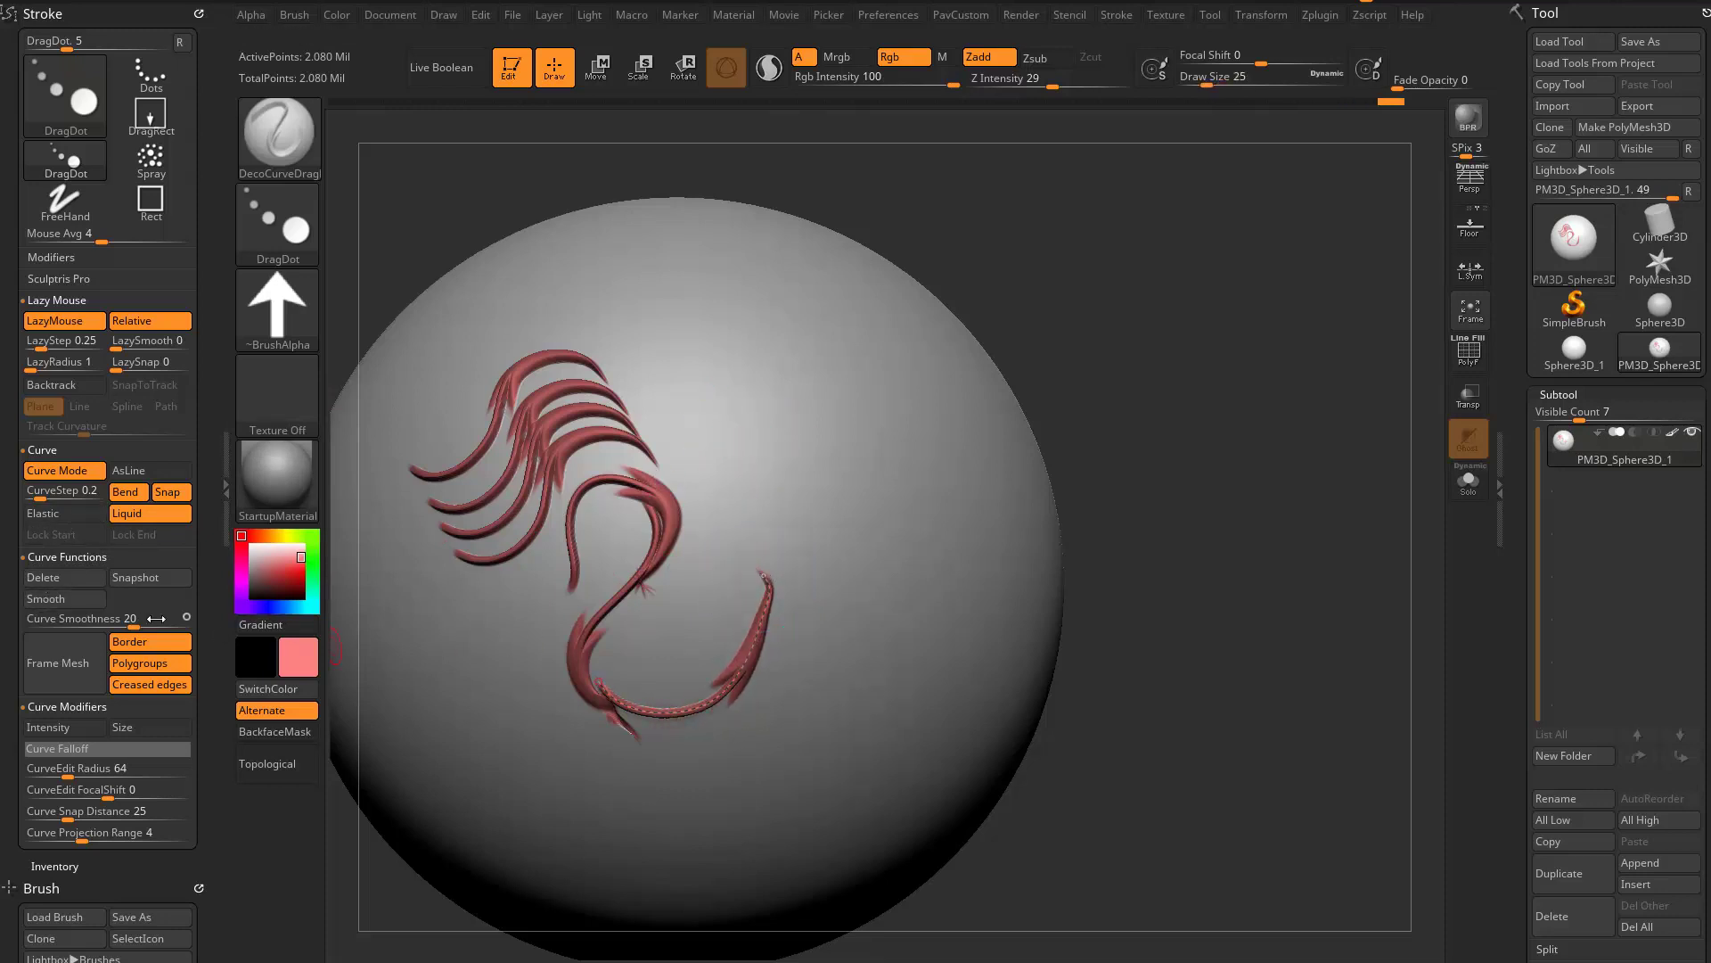
- Switch the curve mode to Elastic and stretch both ends of the hook-shaped curve outward
{"action": "left_click", "coordinate": [52, 513]}
{"action": "right_click_drag", "start_coordinate": [917, 505], "coordinate": [959, 463]}
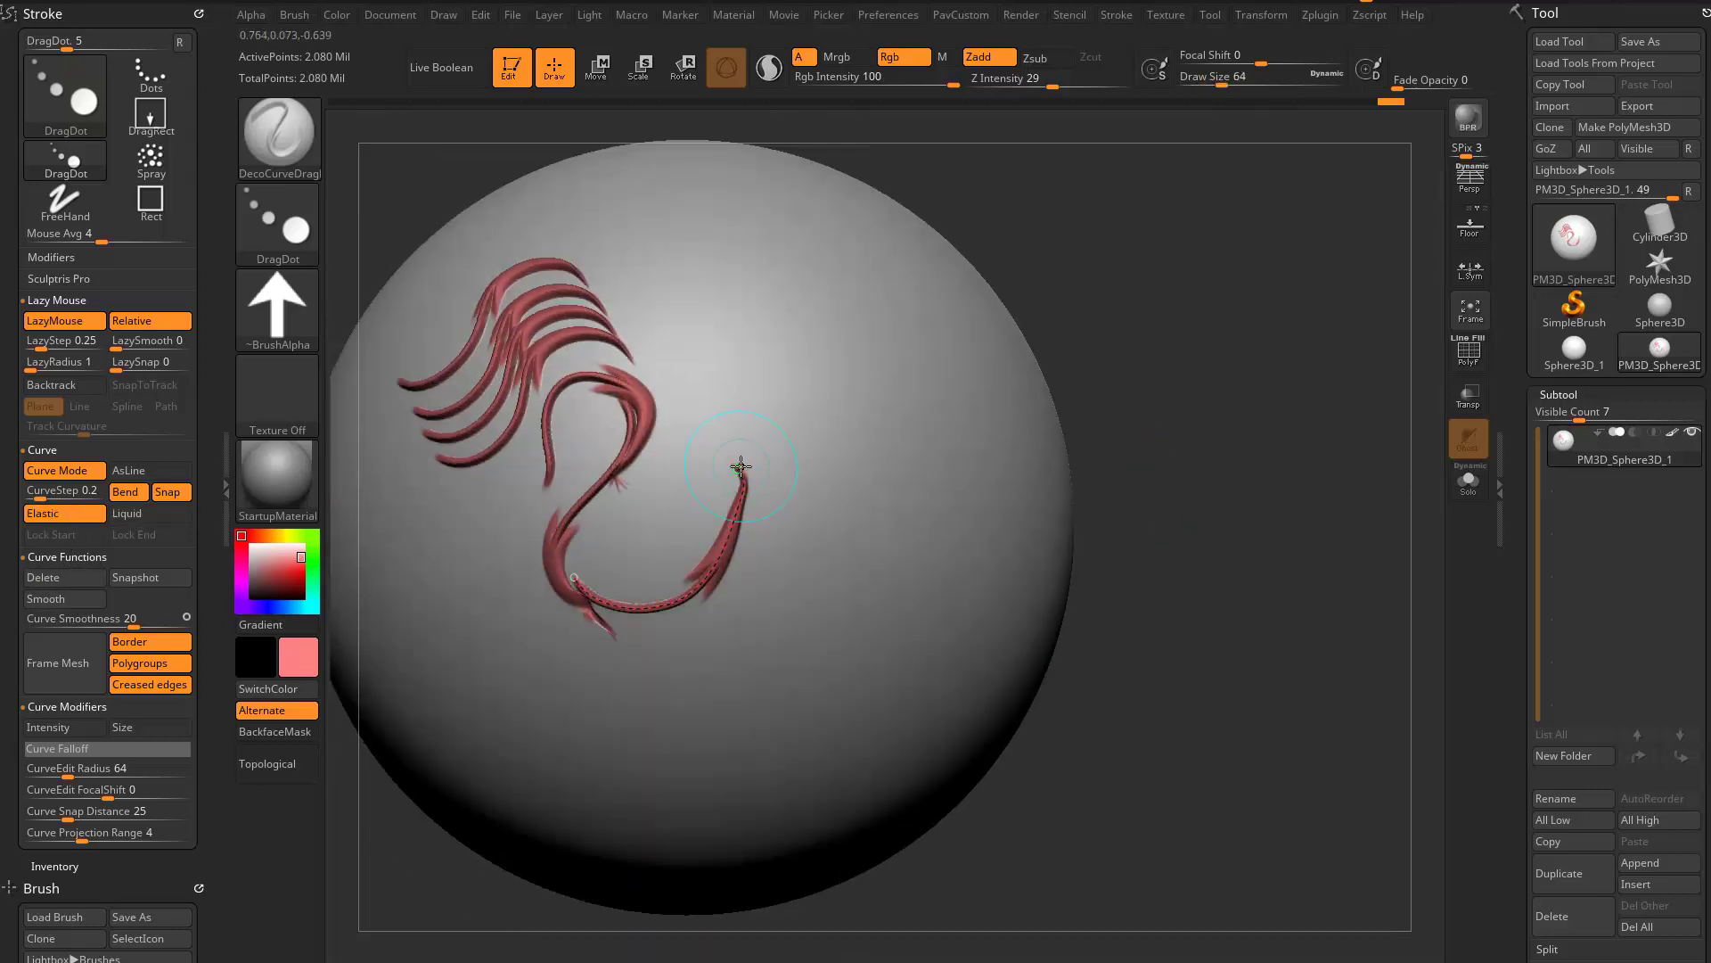
{"action": "mouse_move", "coordinate": [740, 450]}
{"action": "left_mouse_down"}
{"action": "mouse_move", "coordinate": [825, 462]}
{"action": "mouse_move", "coordinate": [813, 432]}
{"action": "left_mouse_up"}
{"action": "mouse_move", "coordinate": [571, 576]}
{"action": "left_mouse_down"}
{"action": "mouse_move", "coordinate": [513, 628]}
{"action": "mouse_move", "coordinate": [521, 658]}
{"action": "left_mouse_up"}
{"action": "left_click_drag", "start_coordinate": [1207, 441], "coordinate": [1165, 380]}
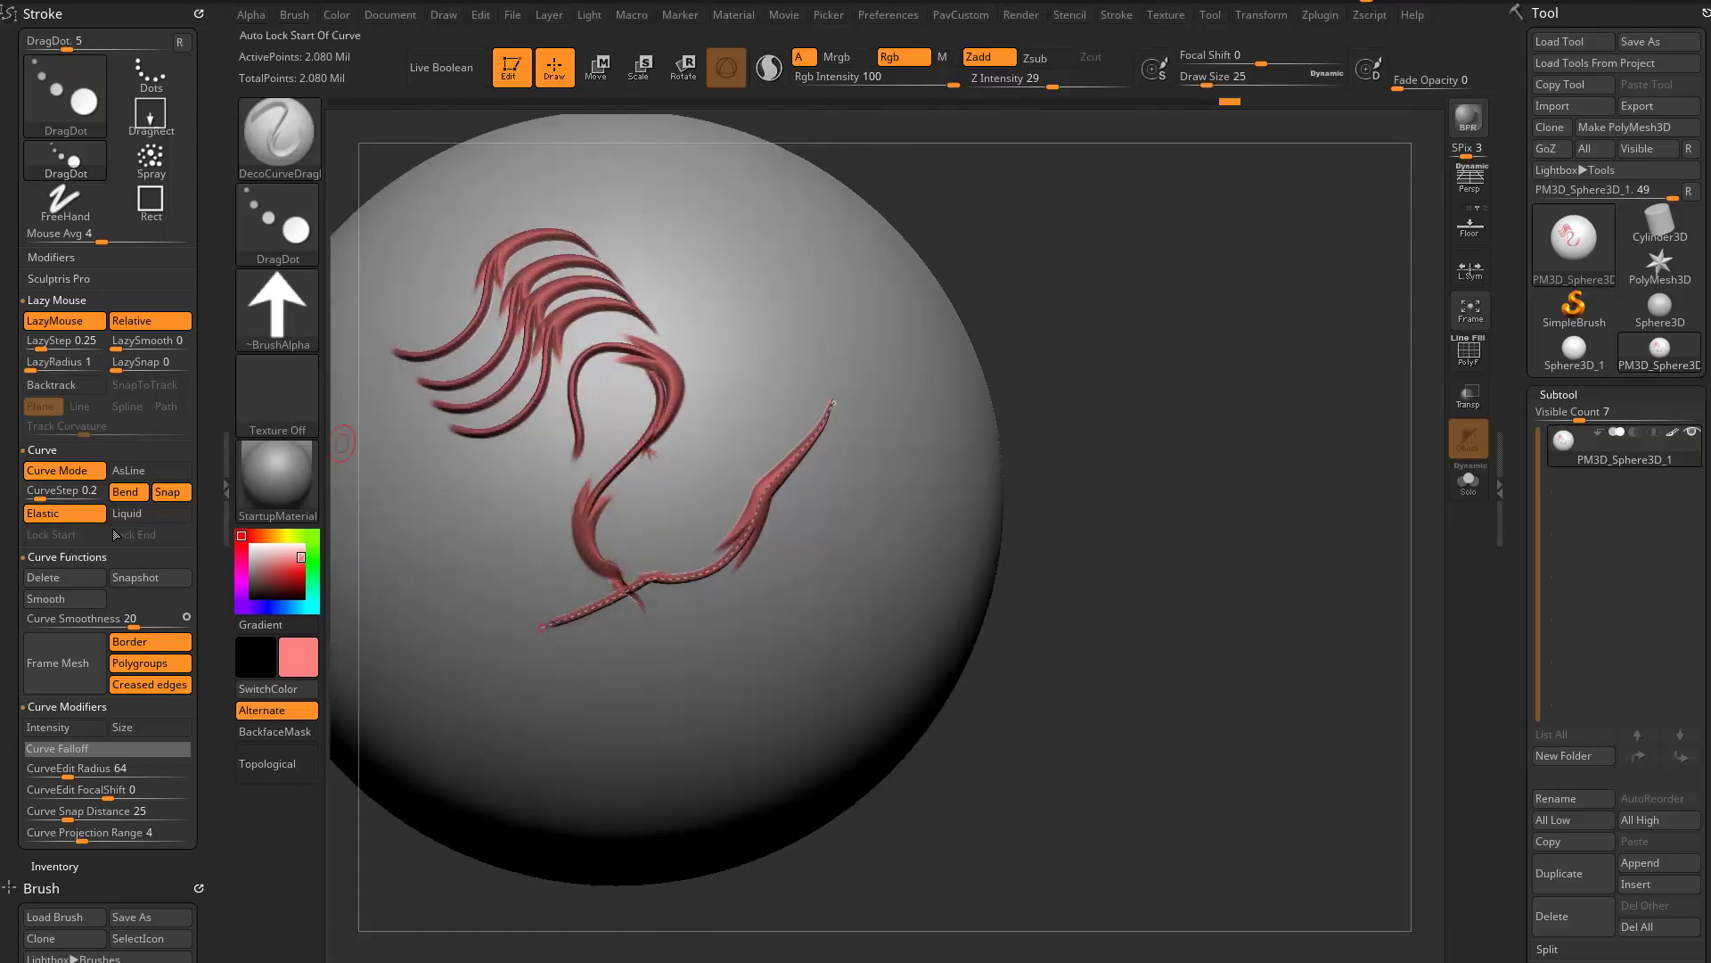
- Turn off Elastic and enable Lock Start and Lock End for the curve
{"action": "left_click", "coordinate": [71, 514]}
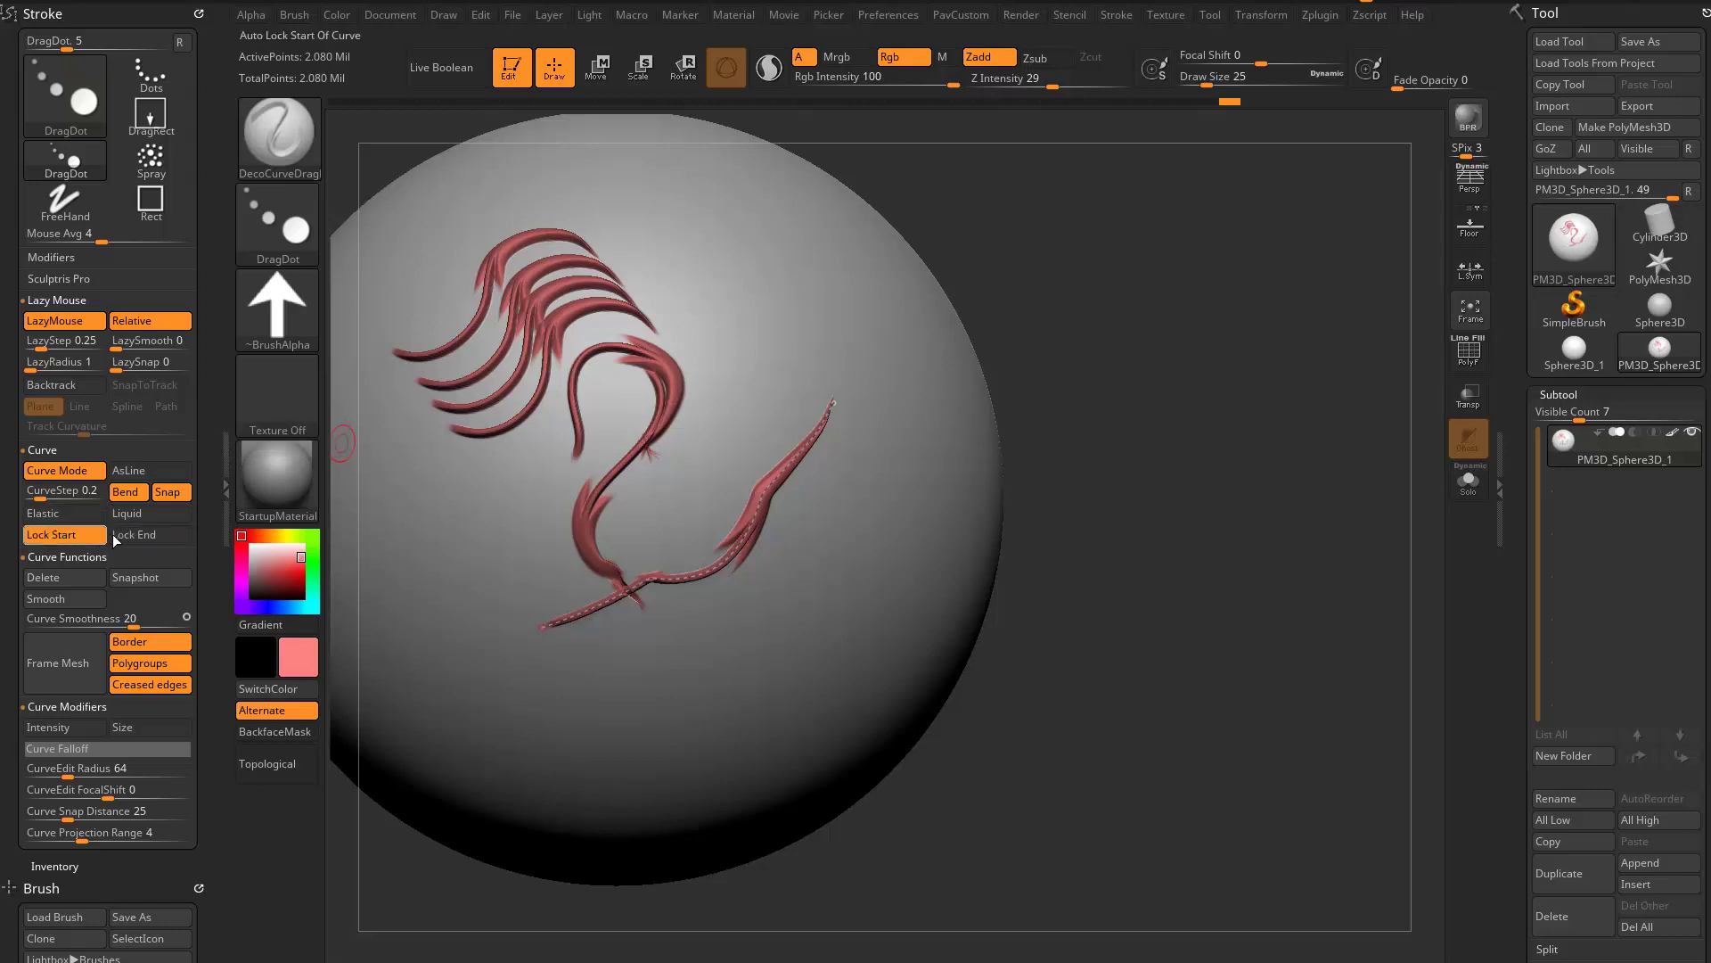
{"action": "left_click", "coordinate": [114, 534]}
{"action": "left_click_drag", "start_coordinate": [1166, 446], "coordinate": [1113, 465], "text": "alt"}
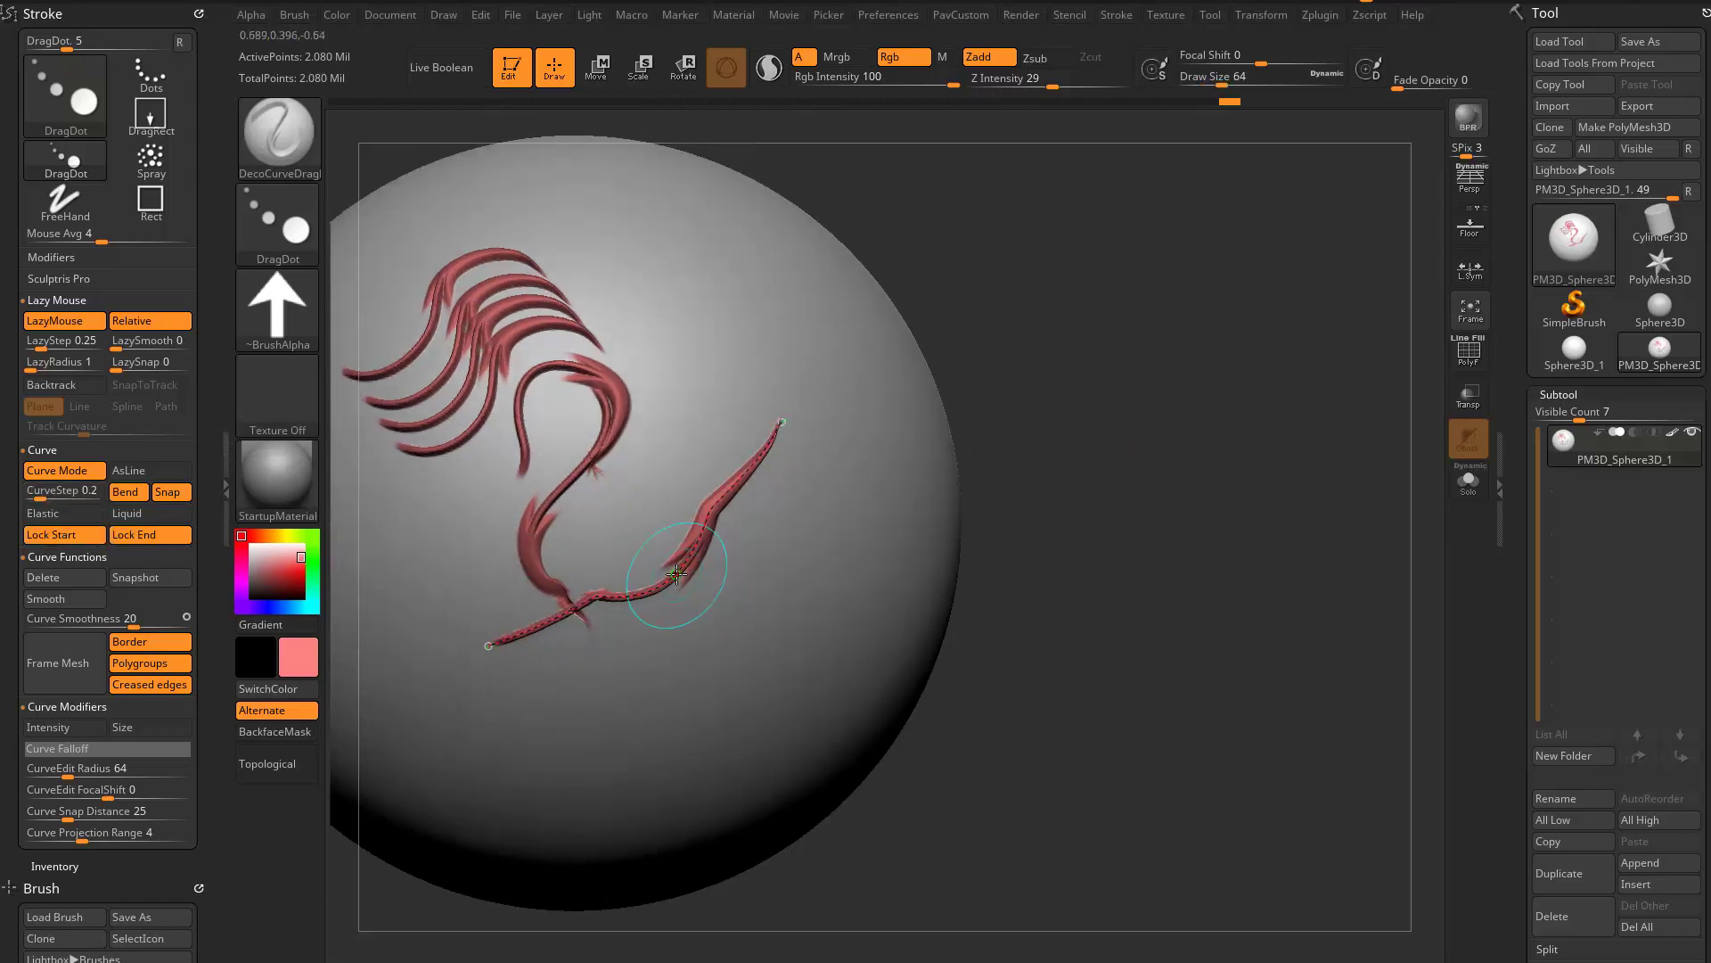
- Turn off Liquid and bend the middle of the curve downward into a smoother arc while both ends stay locked
{"action": "left_click_drag", "start_coordinate": [676, 574], "coordinate": [692, 589]}
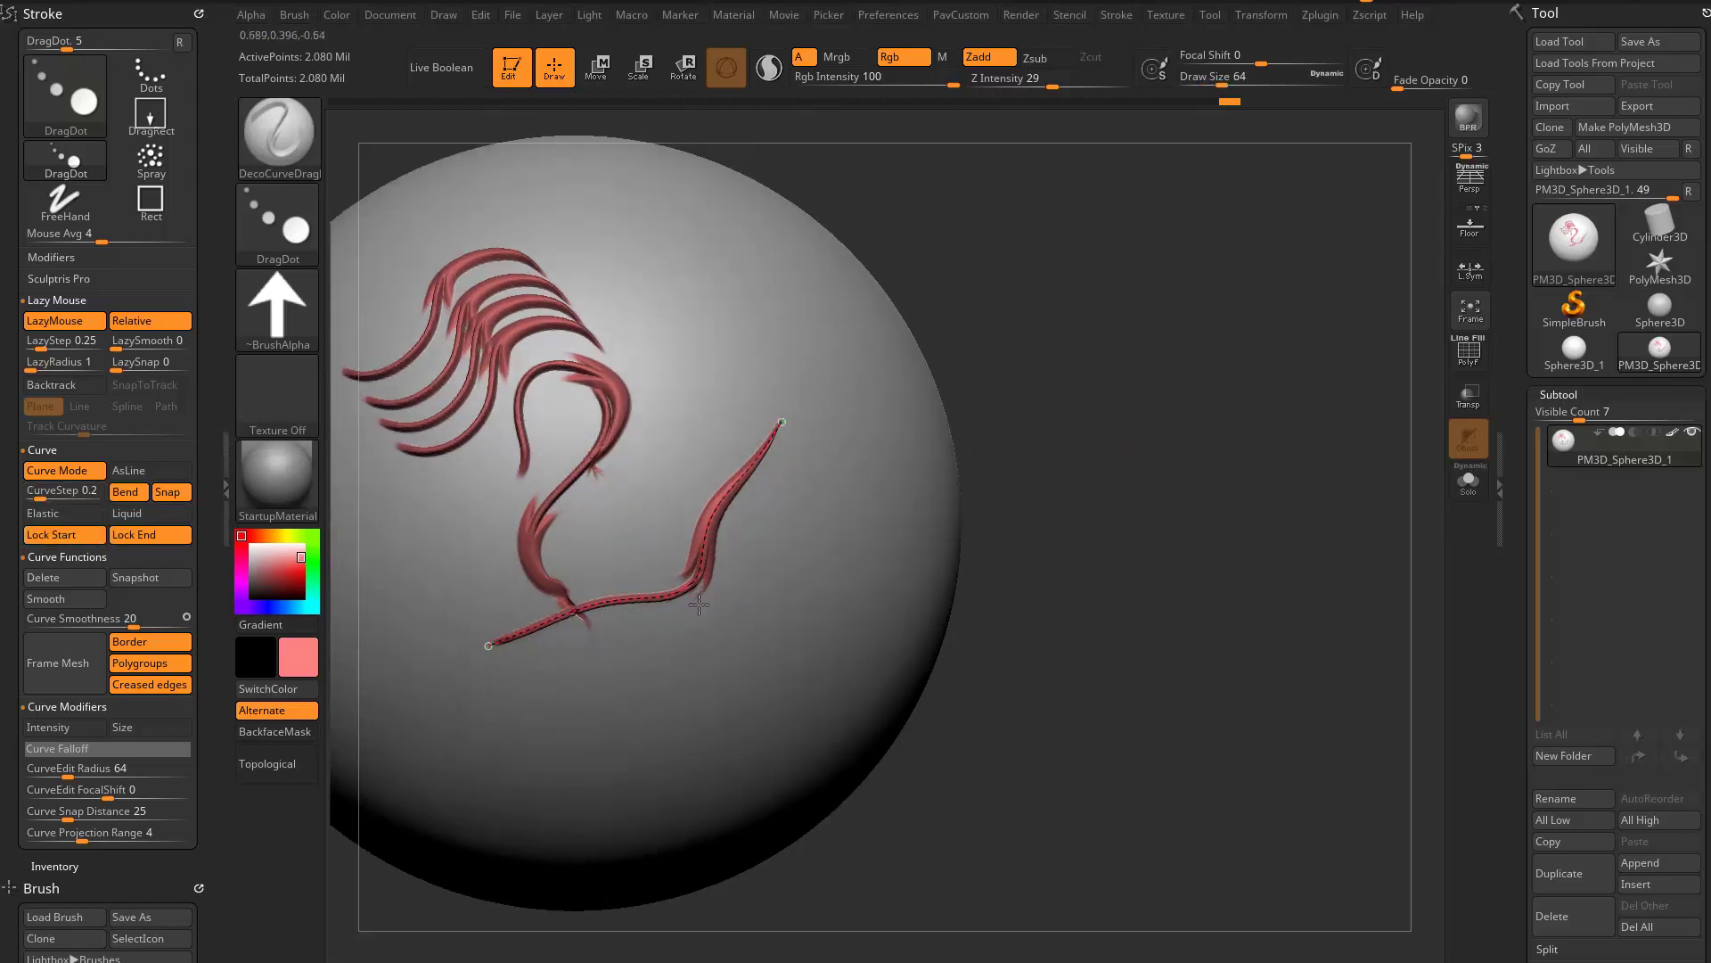
{"action": "left_click", "coordinate": [148, 516]}
{"action": "mouse_move", "coordinate": [1127, 543]}
{"action": "left_mouse_down", "text": "alt"}
{"action": "mouse_move", "coordinate": [1159, 496]}
{"action": "mouse_move", "coordinate": [1102, 487]}
{"action": "left_mouse_up", "text": "alt"}
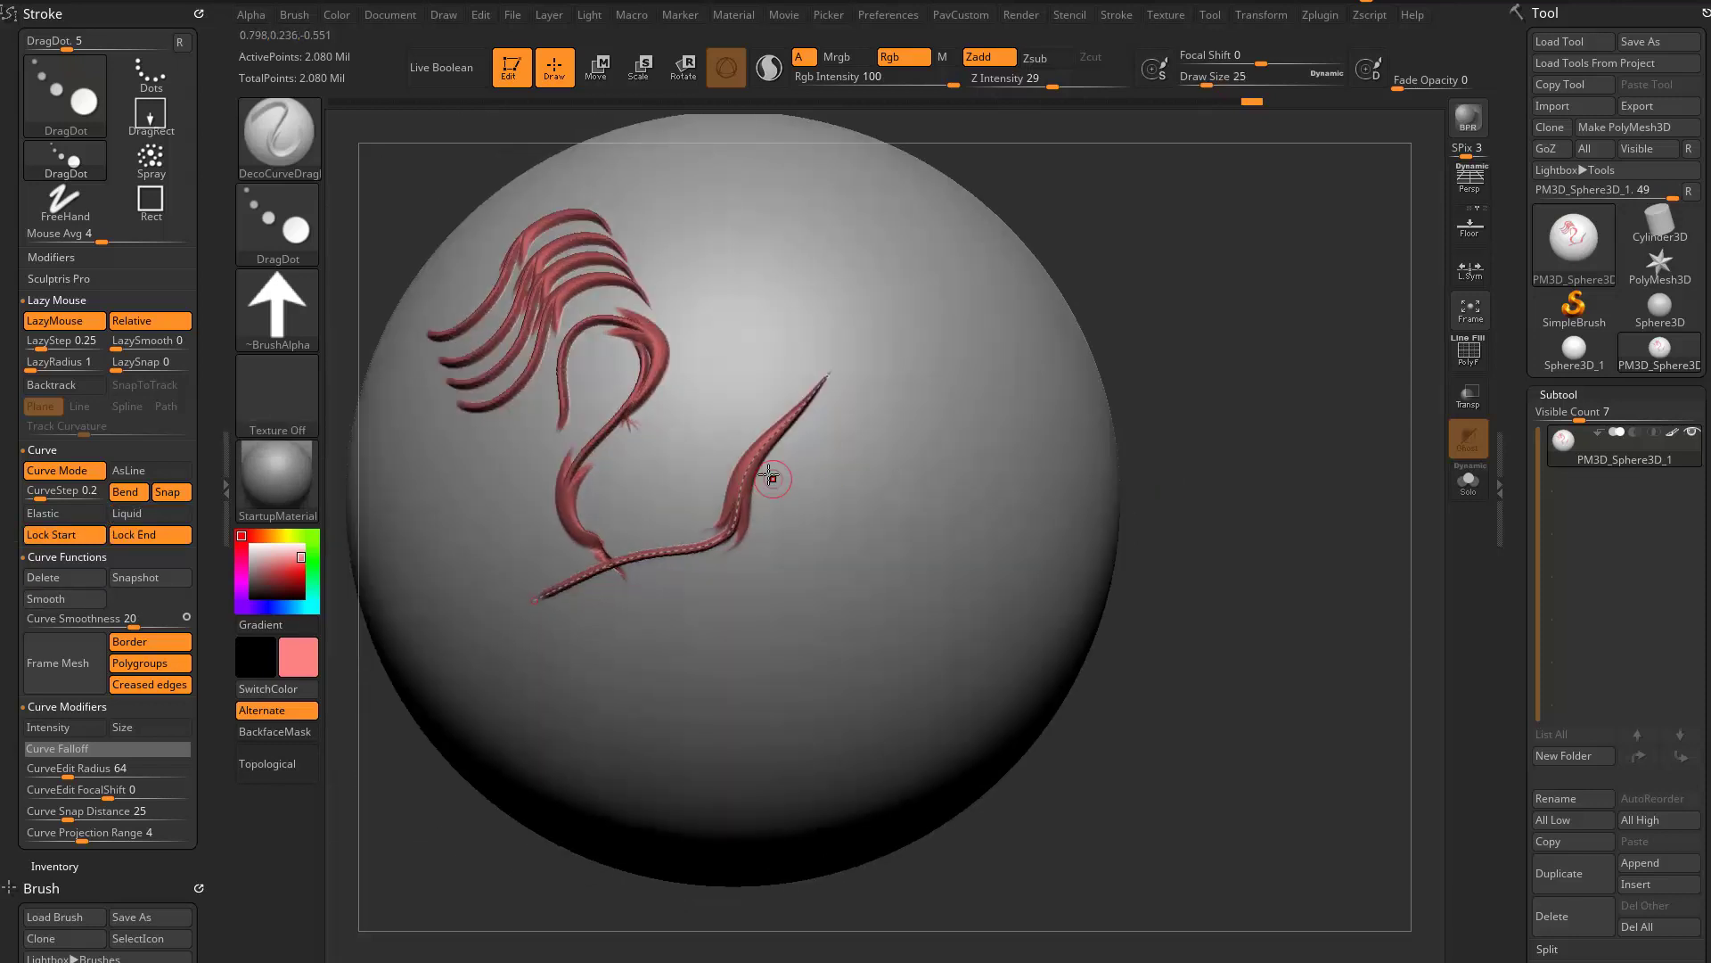
{"action": "mouse_move", "coordinate": [736, 517]}
{"action": "left_mouse_down"}
{"action": "mouse_move", "coordinate": [772, 600]}
{"action": "mouse_move", "coordinate": [894, 726]}
{"action": "left_mouse_up"}
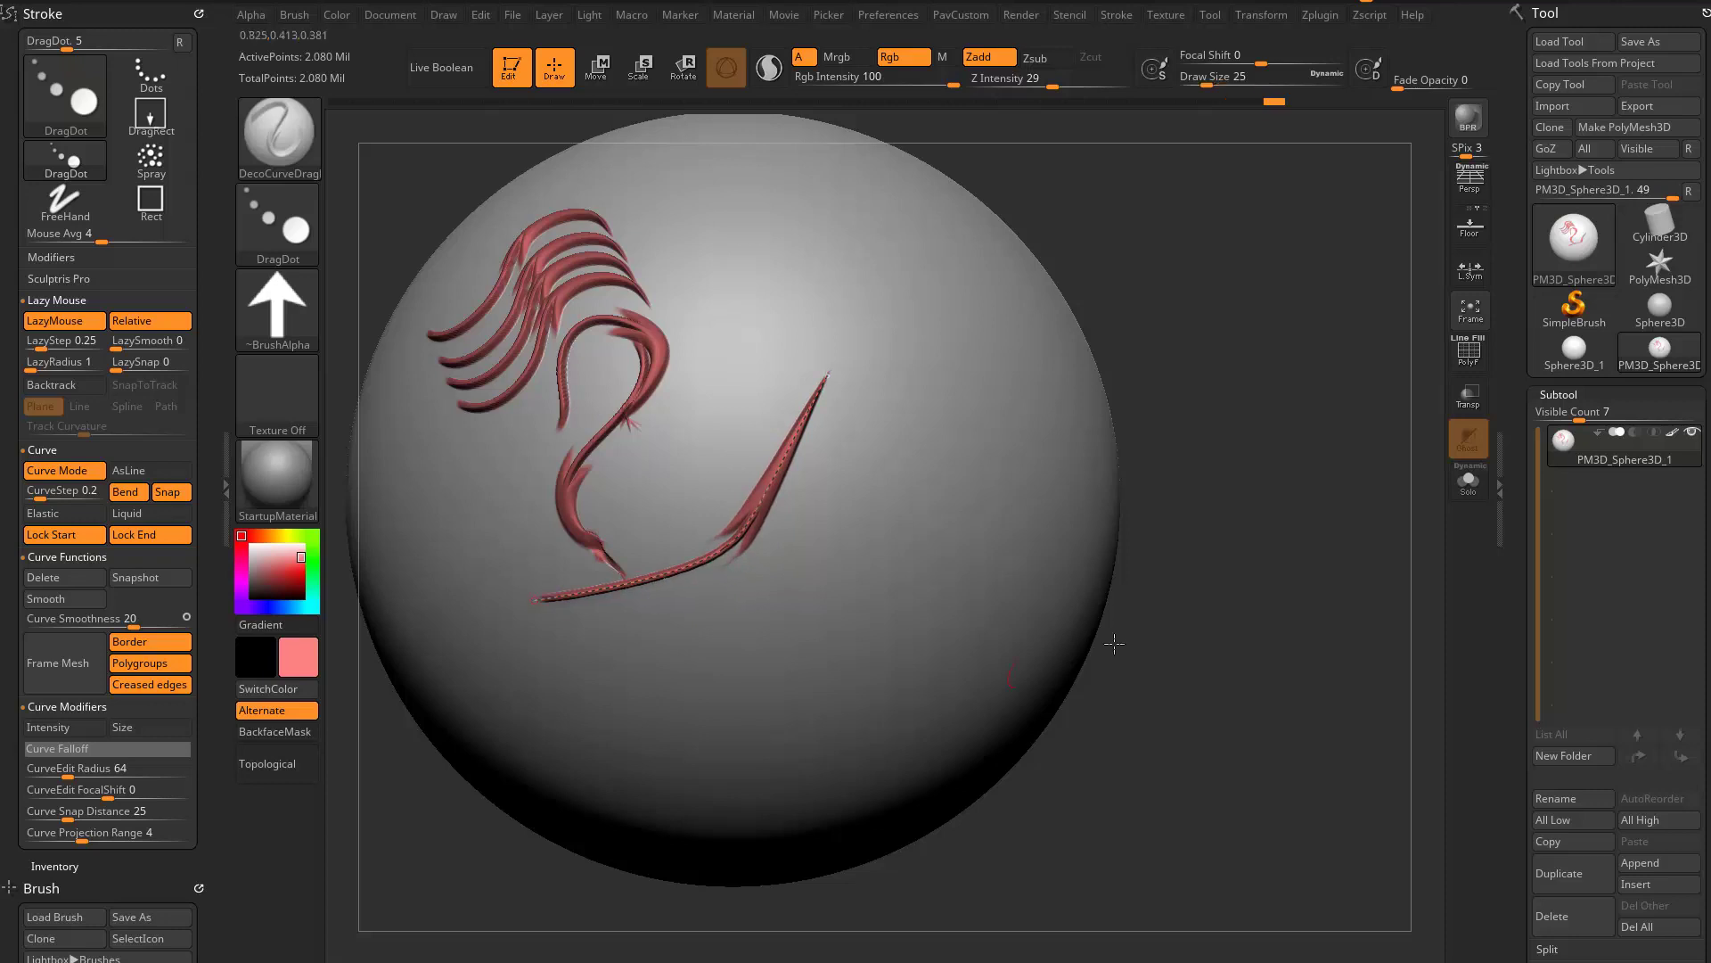
{"action": "mouse_move", "coordinate": [1145, 640]}
{"action": "left_mouse_down"}
{"action": "mouse_move", "coordinate": [1274, 632]}
{"action": "mouse_move", "coordinate": [1246, 579]}
{"action": "left_mouse_up"}
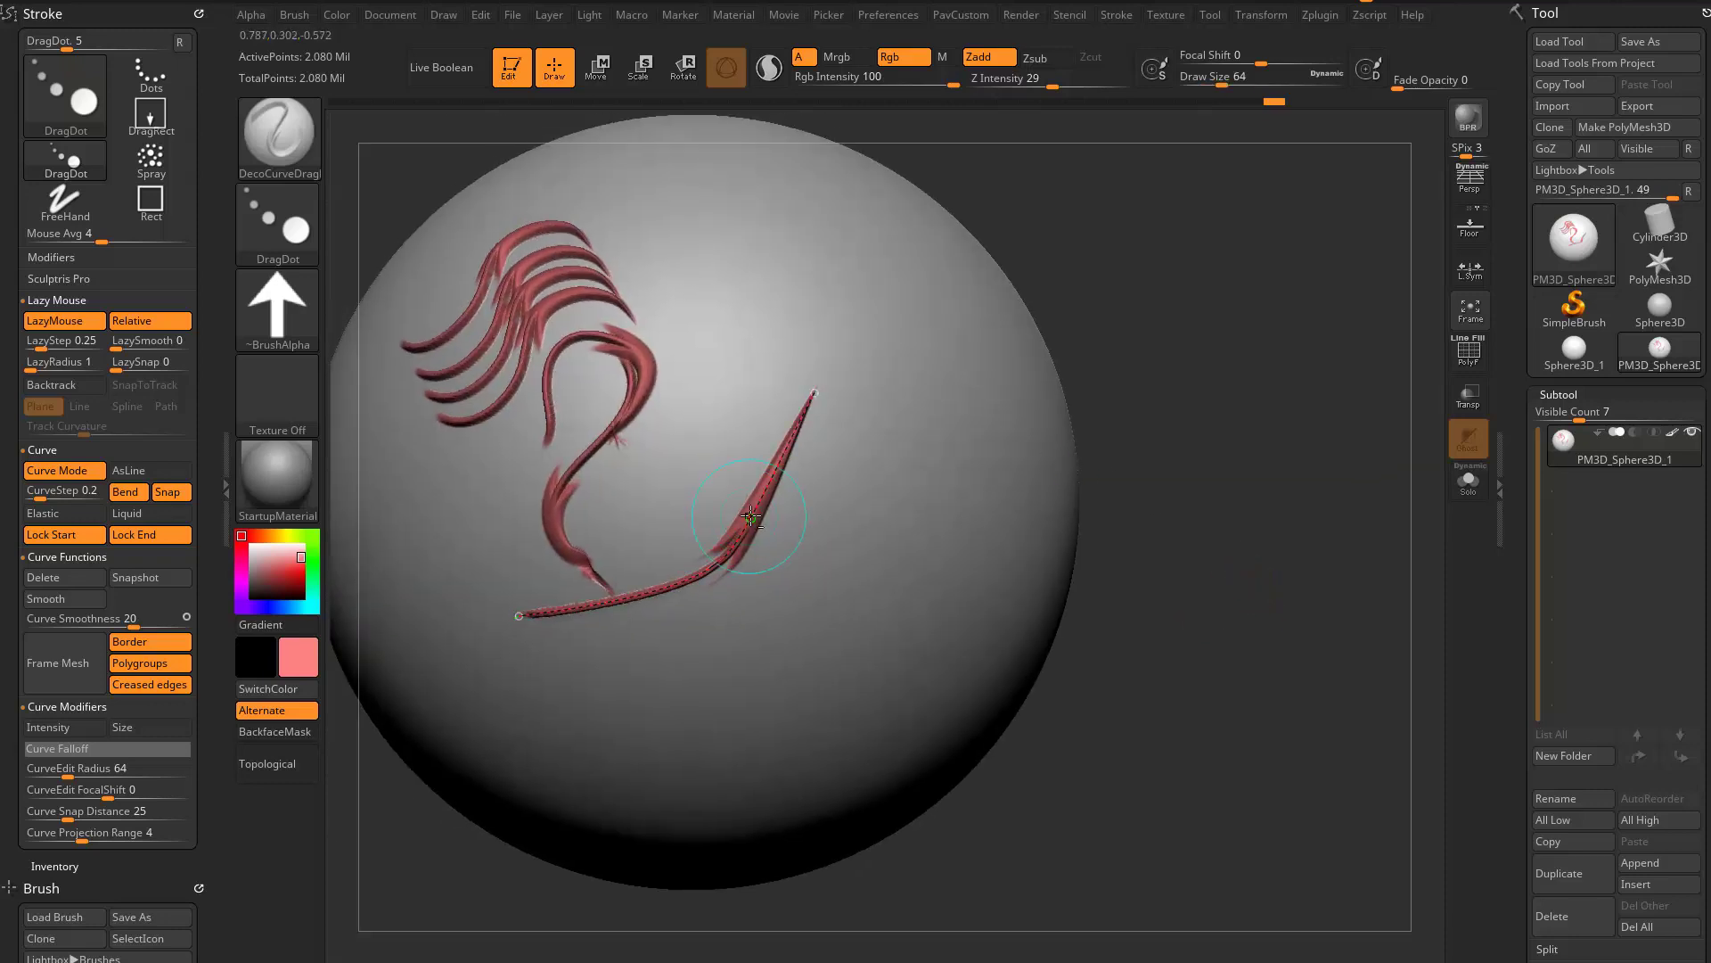
- Try the black secondary colour on the locked curve and reapply its ornament in red
{"action": "left_click", "coordinate": [747, 520], "text": "alt"}
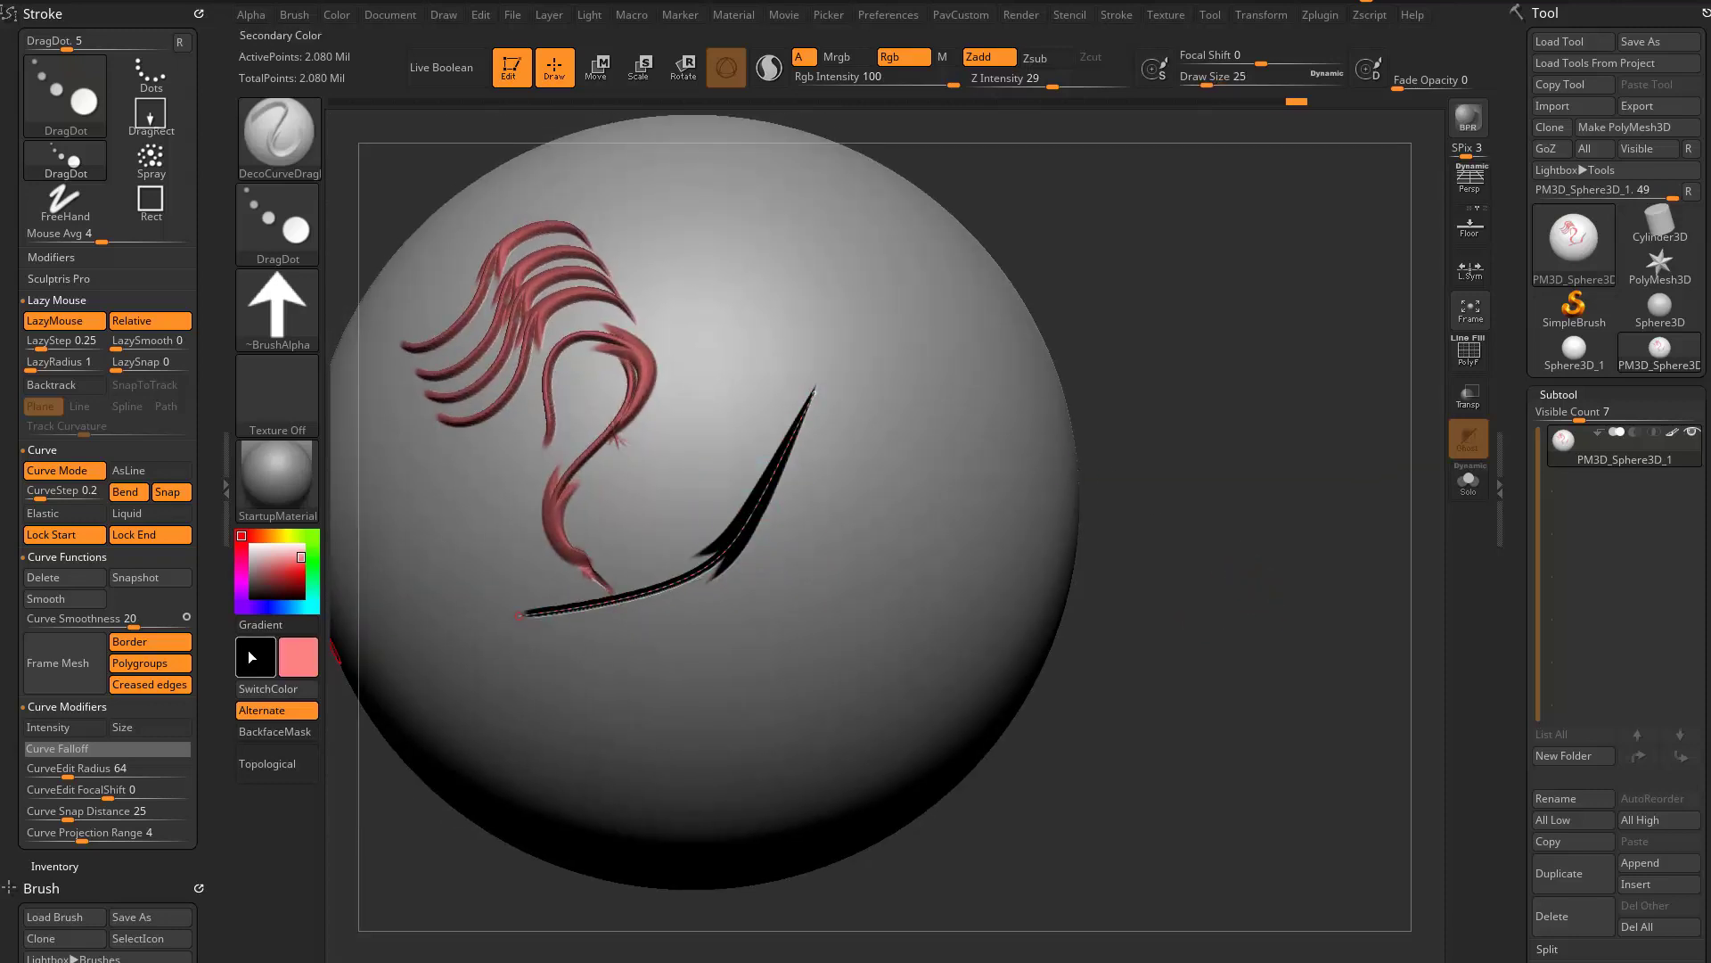
{"action": "mouse_move", "coordinate": [1176, 399]}
{"action": "left_mouse_down"}
{"action": "mouse_move", "coordinate": [1180, 286]}
{"action": "mouse_move", "coordinate": [1073, 321]}
{"action": "mouse_move", "coordinate": [967, 512]}
{"action": "left_mouse_up"}
{"action": "left_click", "coordinate": [725, 550]}
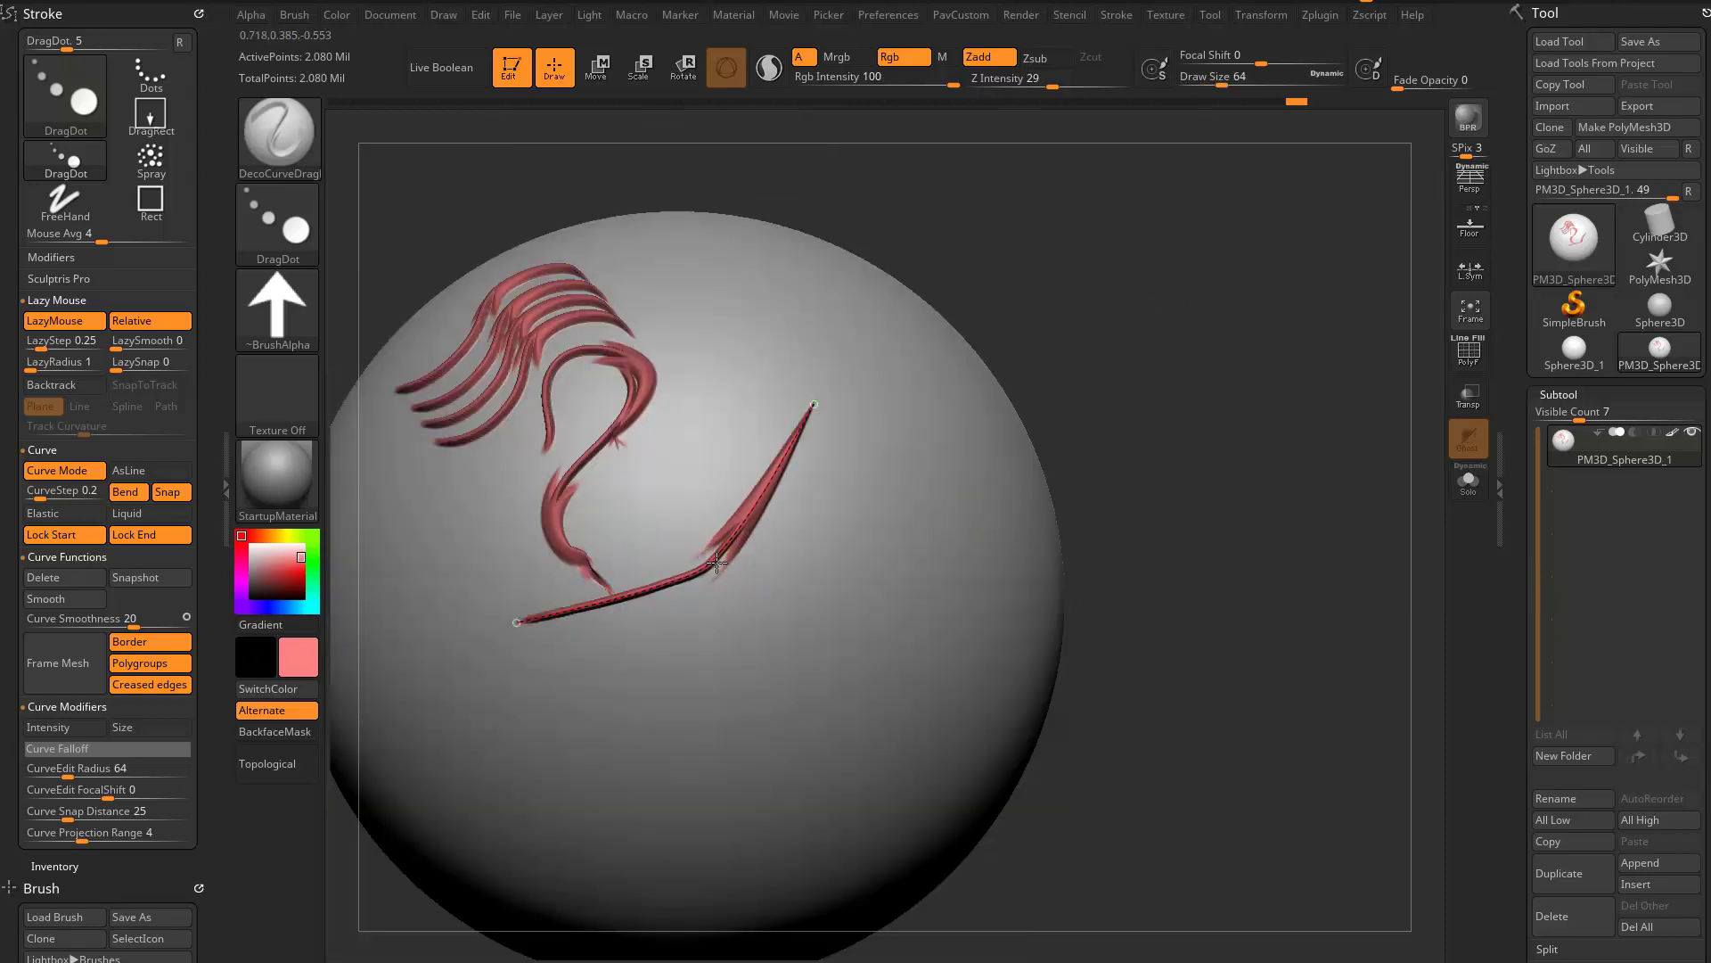
- Choose the star-shaped Alpha 10 and apply it to the locked curve
{"action": "left_click_drag", "start_coordinate": [1115, 436], "coordinate": [1159, 498]}
{"action": "left_click", "coordinate": [275, 312]}
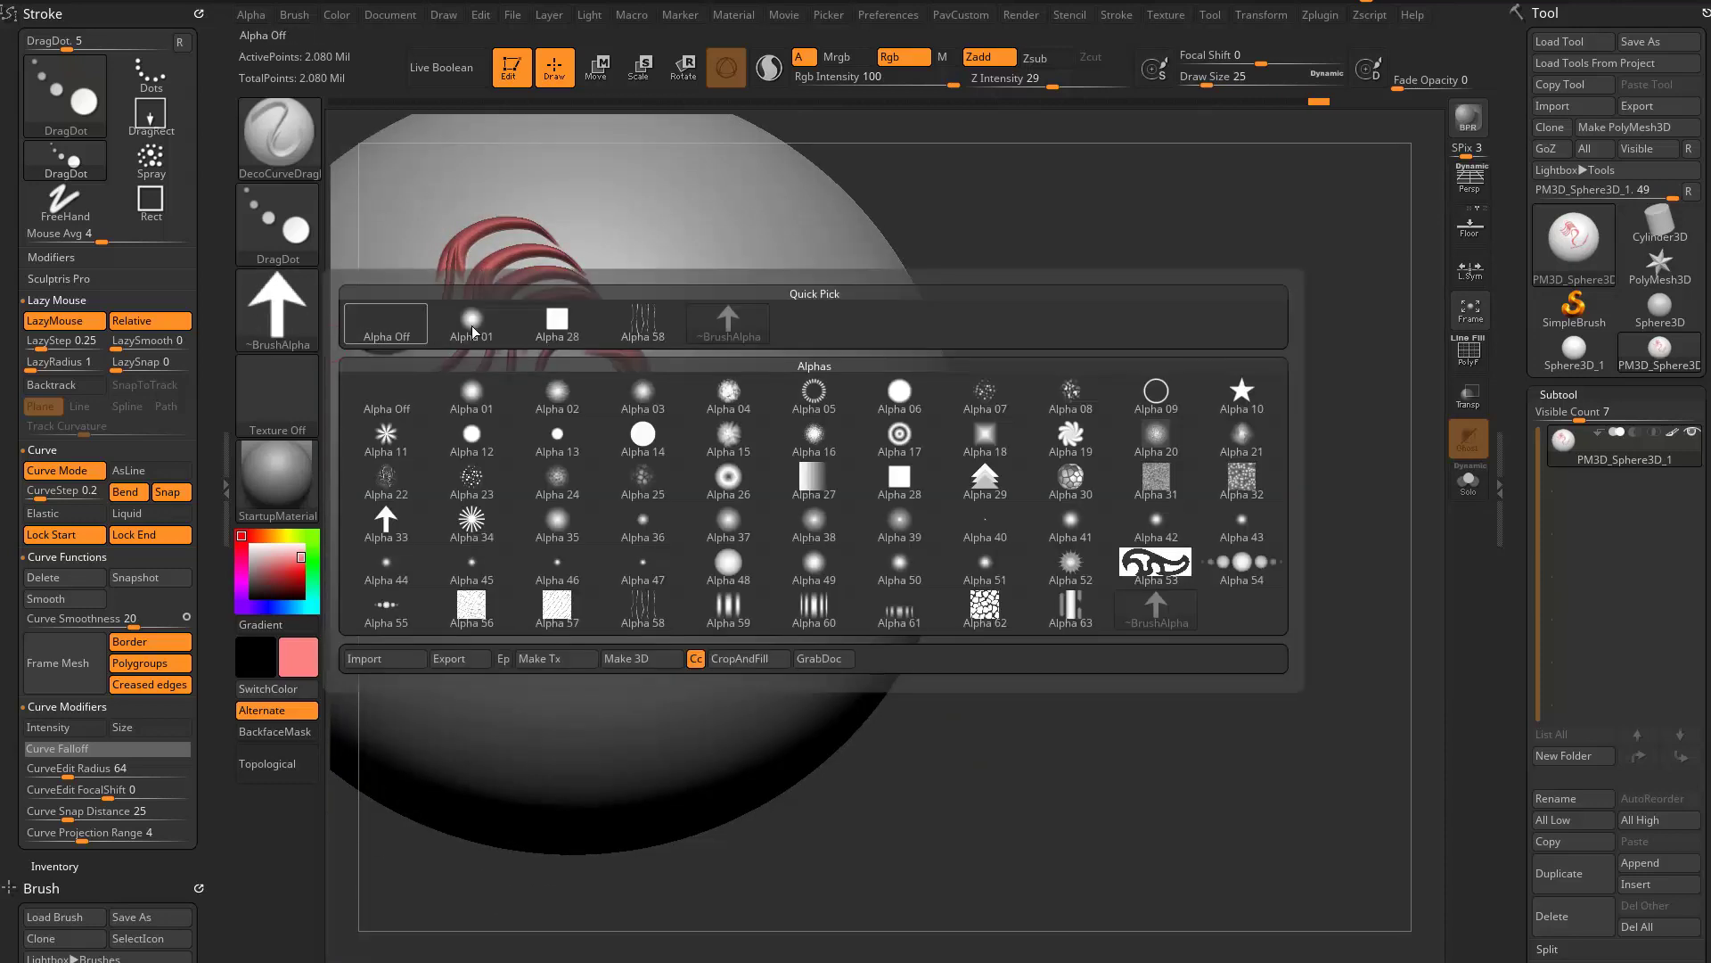
{"action": "left_click", "coordinate": [1242, 392]}
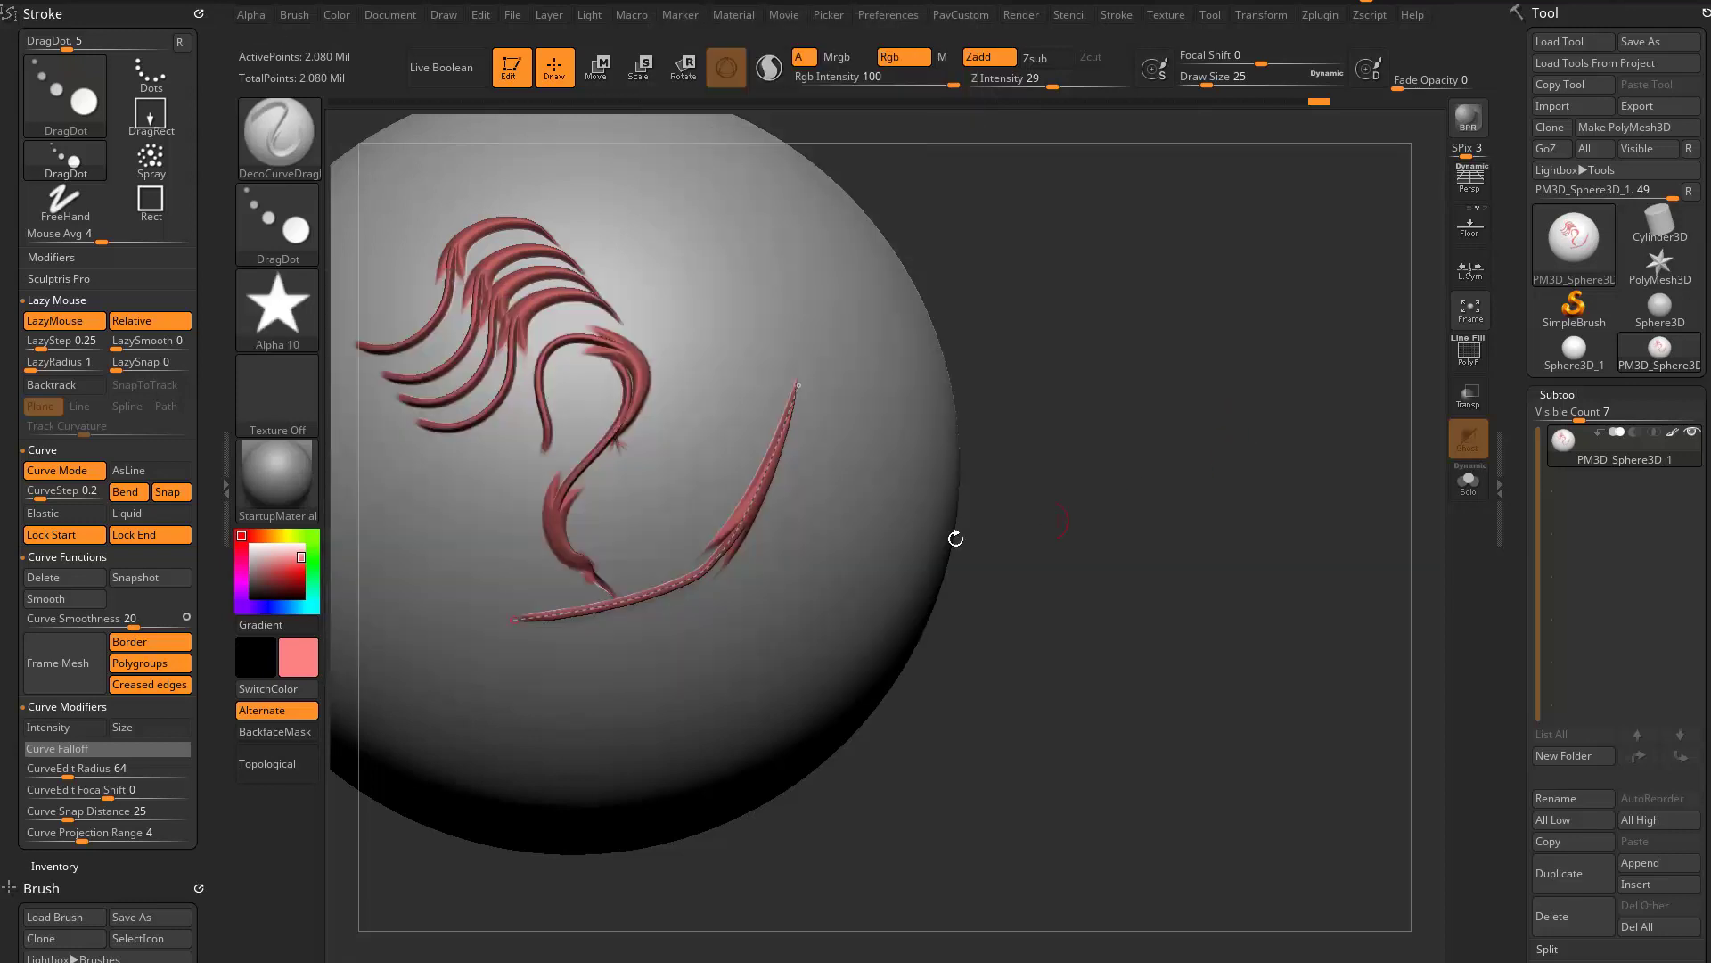
{"action": "left_click", "coordinate": [752, 509]}
{"action": "mouse_move", "coordinate": [1043, 530]}
{"action": "left_mouse_down"}
{"action": "mouse_move", "coordinate": [900, 464]}
{"action": "mouse_move", "coordinate": [989, 494]}
{"action": "left_mouse_up"}
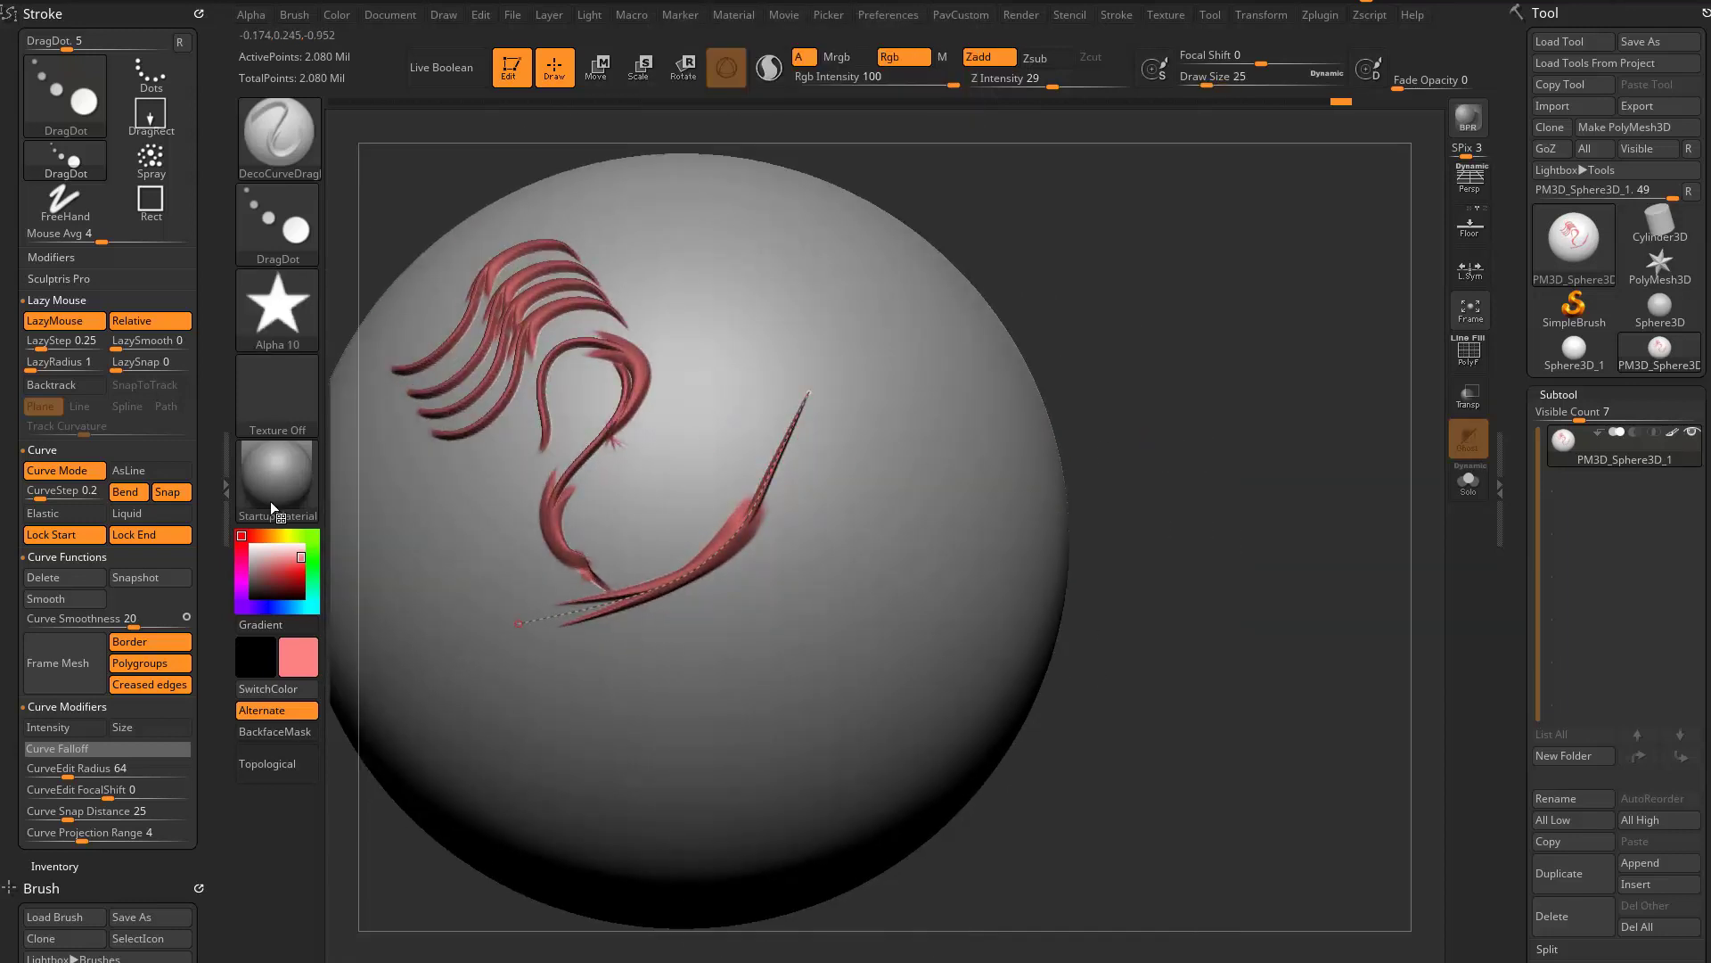
- Disable Lock Start and Lock End and turn on Liquid for the curve
{"action": "left_click", "coordinate": [93, 536]}
{"action": "left_click", "coordinate": [134, 534]}
{"action": "left_click", "coordinate": [134, 514]}
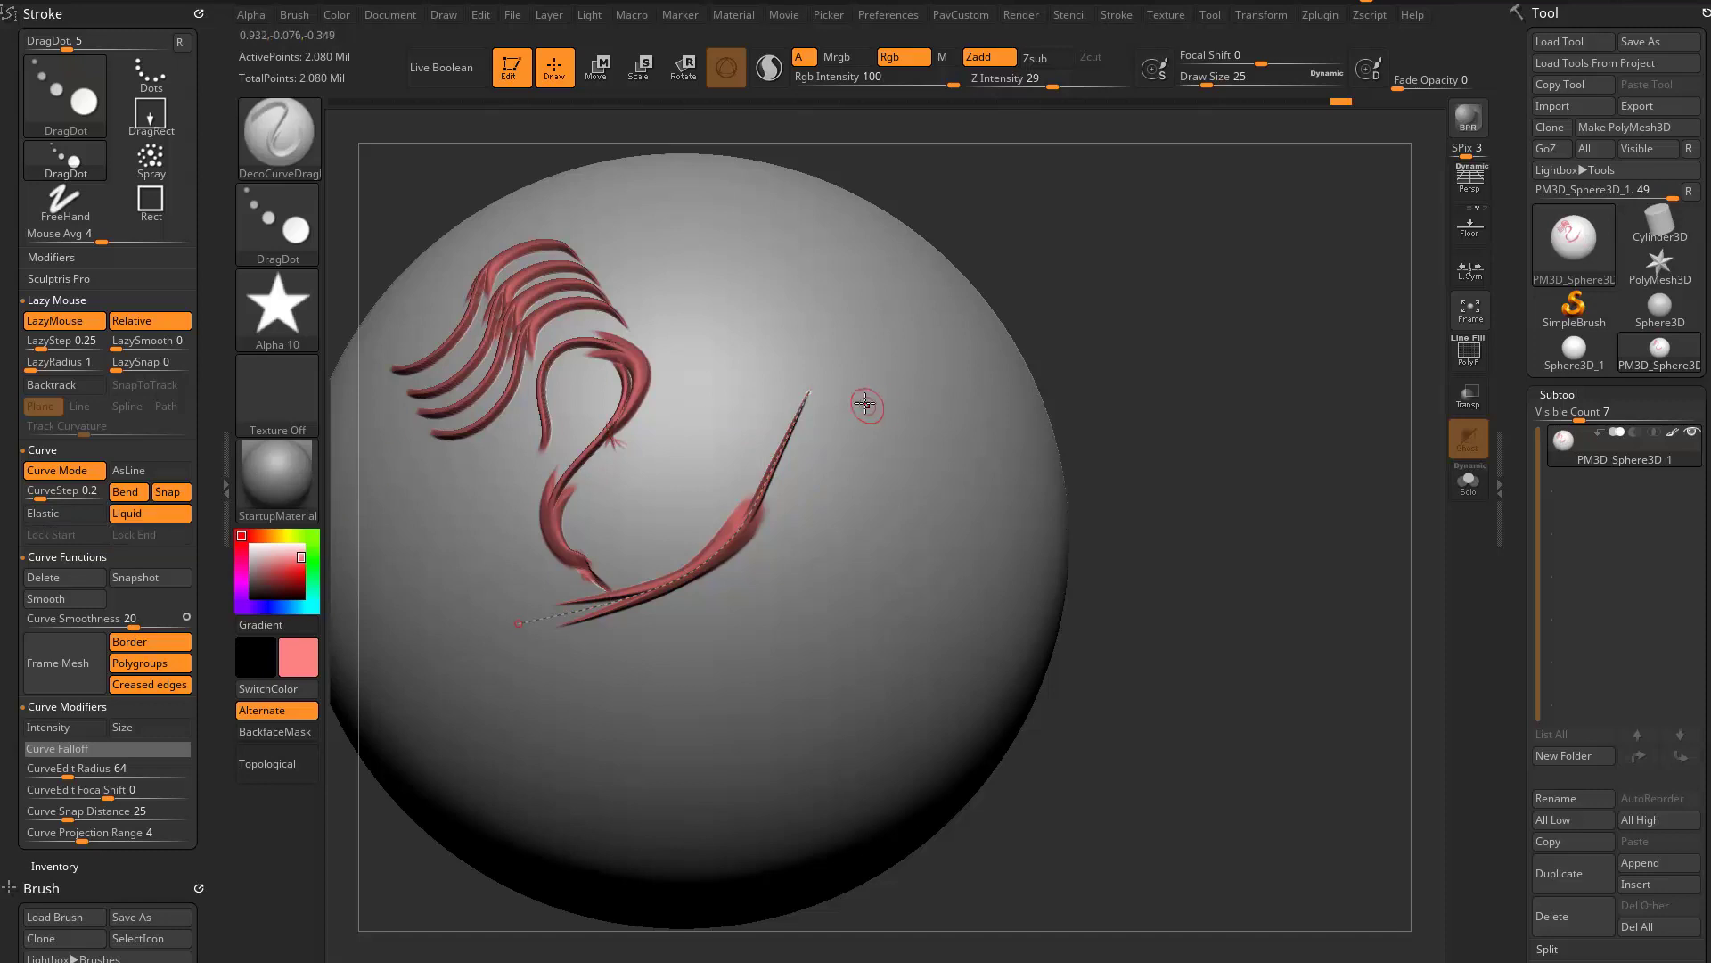
- Pull the curve's upper end down toward its lower end to shorten the ornament, and then slightly outward
{"action": "mouse_move", "coordinate": [808, 393]}
{"action": "left_mouse_down"}
{"action": "mouse_move", "coordinate": [772, 494]}
{"action": "mouse_move", "coordinate": [679, 577]}
{"action": "left_mouse_up"}
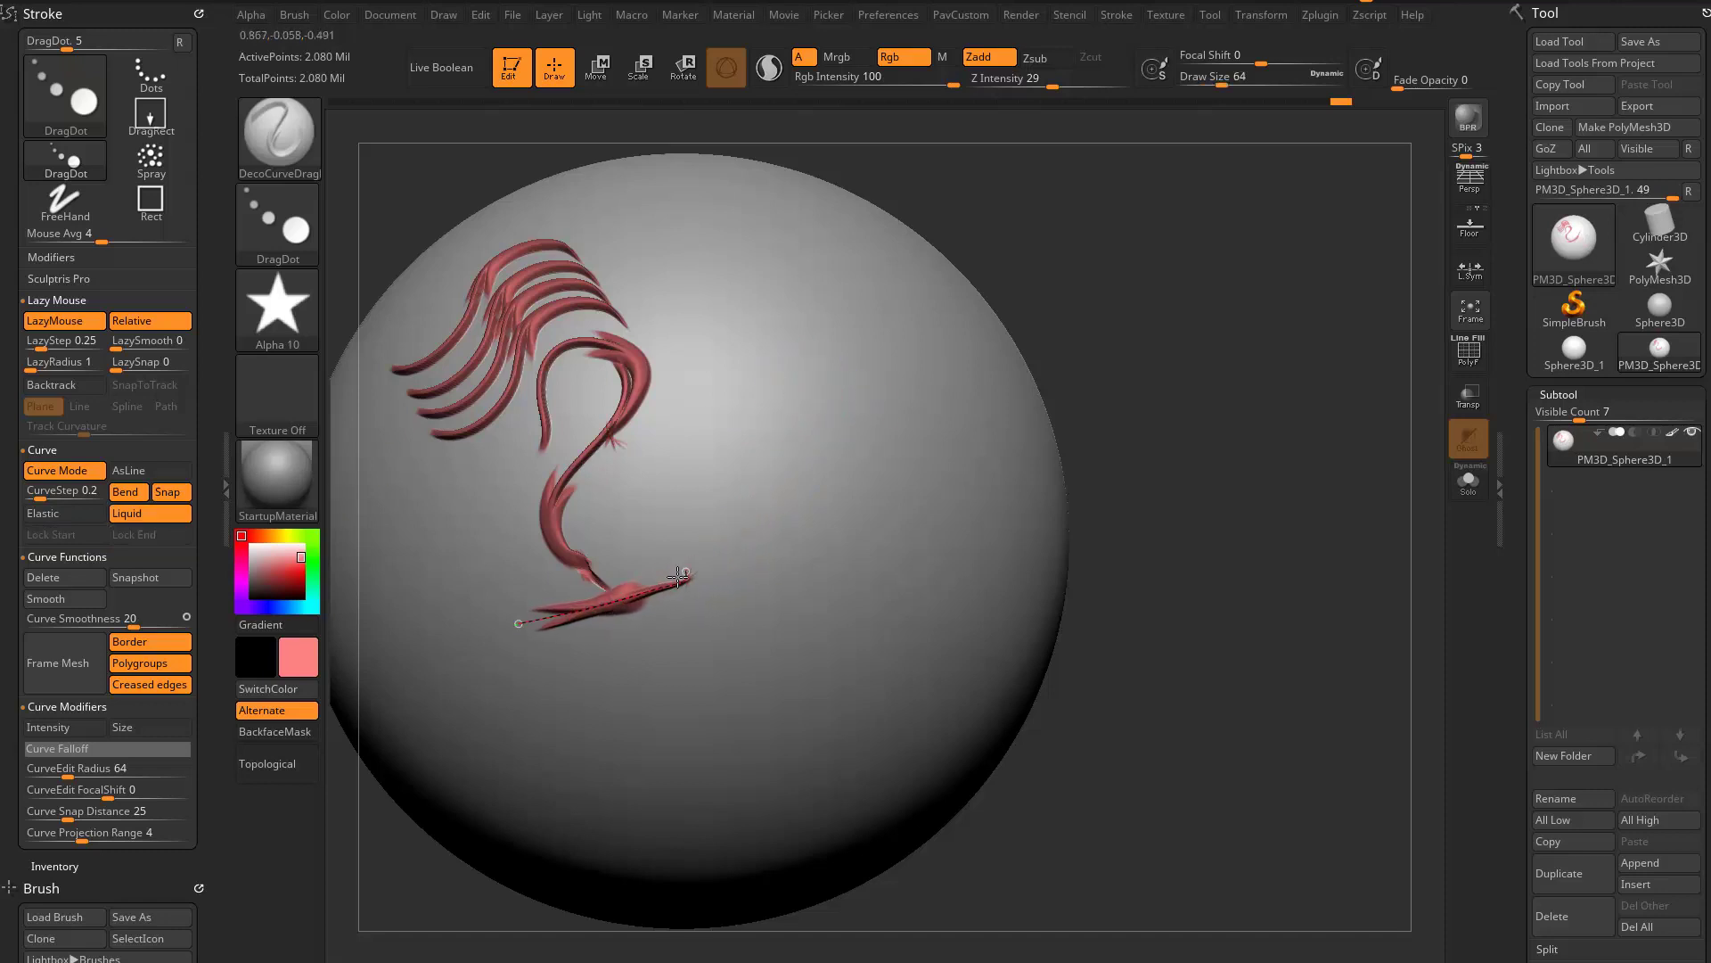
{"action": "mouse_move", "coordinate": [1078, 473]}
{"action": "left_mouse_down"}
{"action": "mouse_move", "coordinate": [1227, 413]}
{"action": "mouse_move", "coordinate": [1092, 453]}
{"action": "left_mouse_up"}
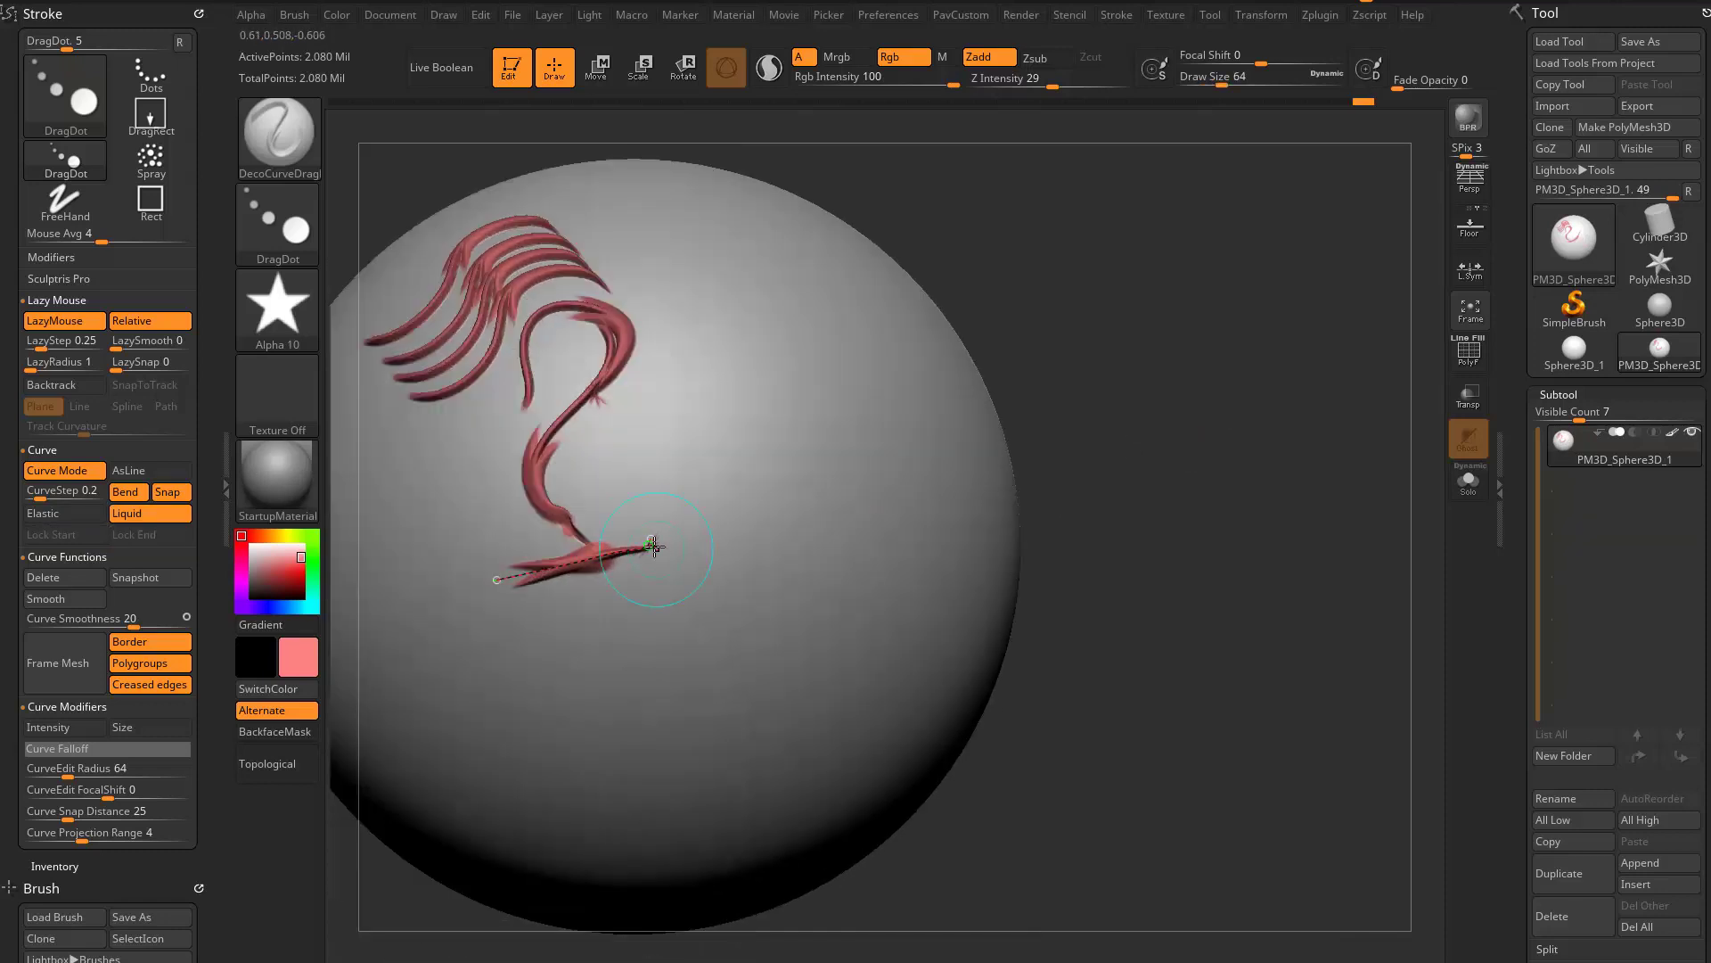
{"action": "left_click_drag", "start_coordinate": [658, 542], "coordinate": [690, 533]}
{"action": "left_click_drag", "start_coordinate": [1201, 451], "coordinate": [1273, 447], "text": "alt"}
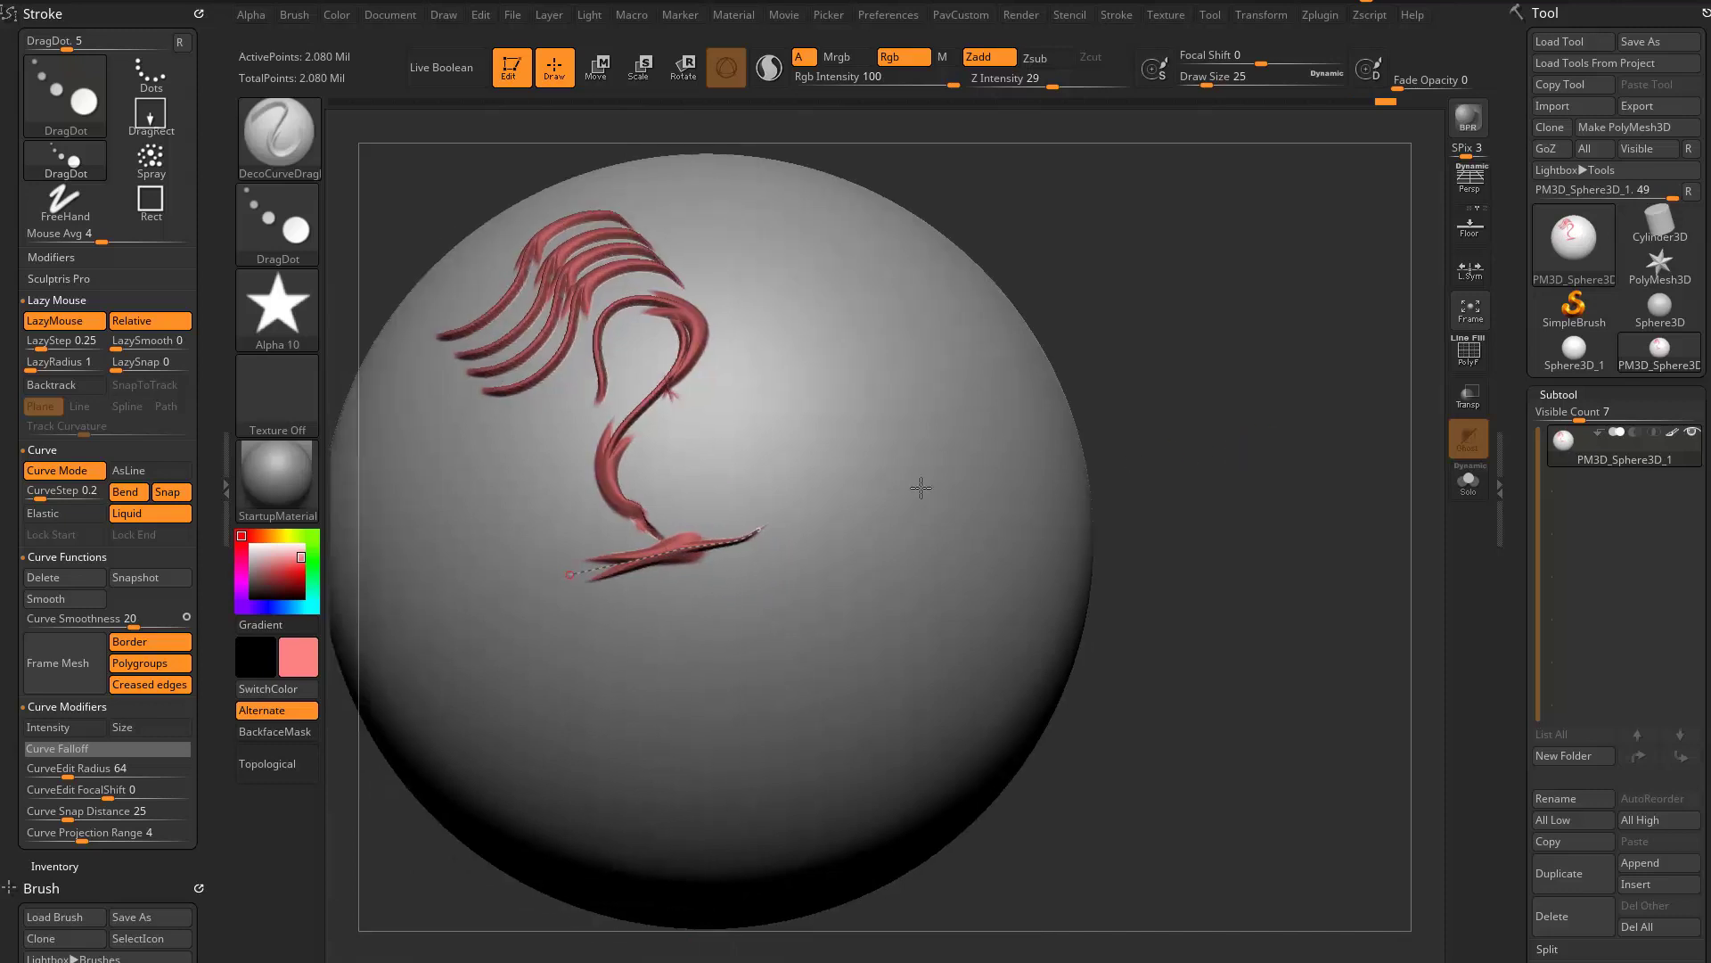
- Expand the Curve Falloff graph and turn off Liquid
{"action": "left_click", "coordinate": [62, 749]}
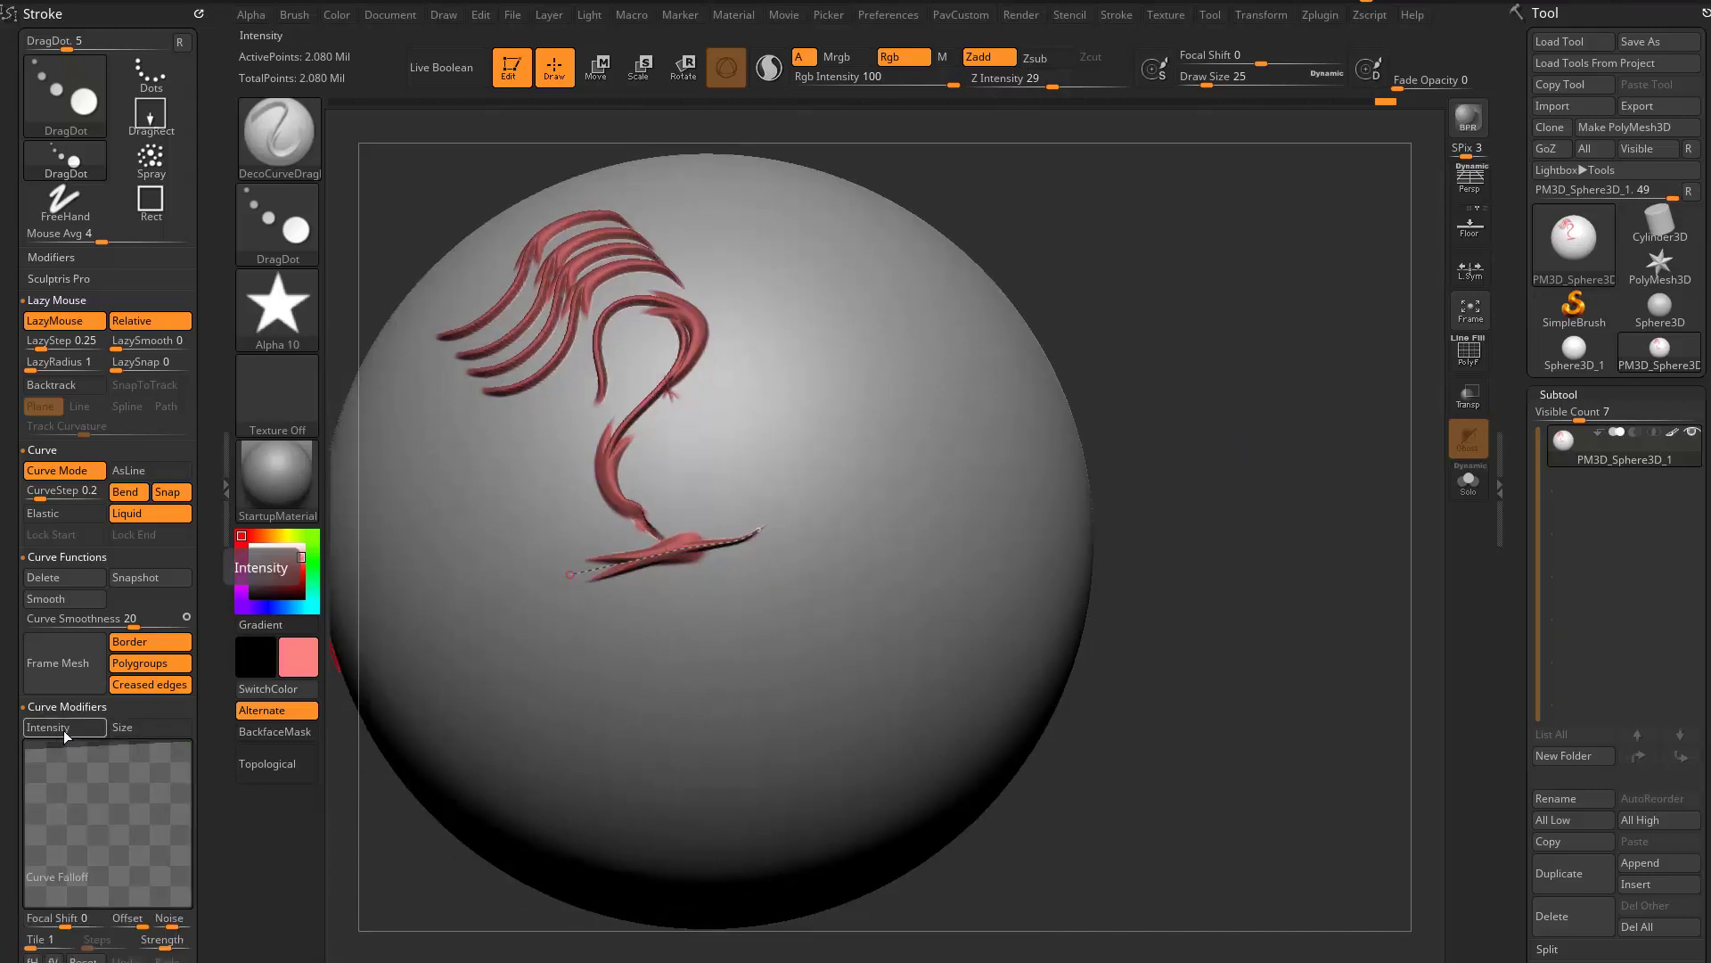
{"action": "left_click_drag", "start_coordinate": [1194, 475], "coordinate": [1154, 496]}
{"action": "mouse_move", "coordinate": [1254, 455]}
{"action": "left_mouse_down"}
{"action": "mouse_move", "coordinate": [1239, 492]}
{"action": "mouse_move", "coordinate": [761, 606]}
{"action": "mouse_move", "coordinate": [747, 593]}
{"action": "left_mouse_up"}
{"action": "left_click", "coordinate": [291, 339]}
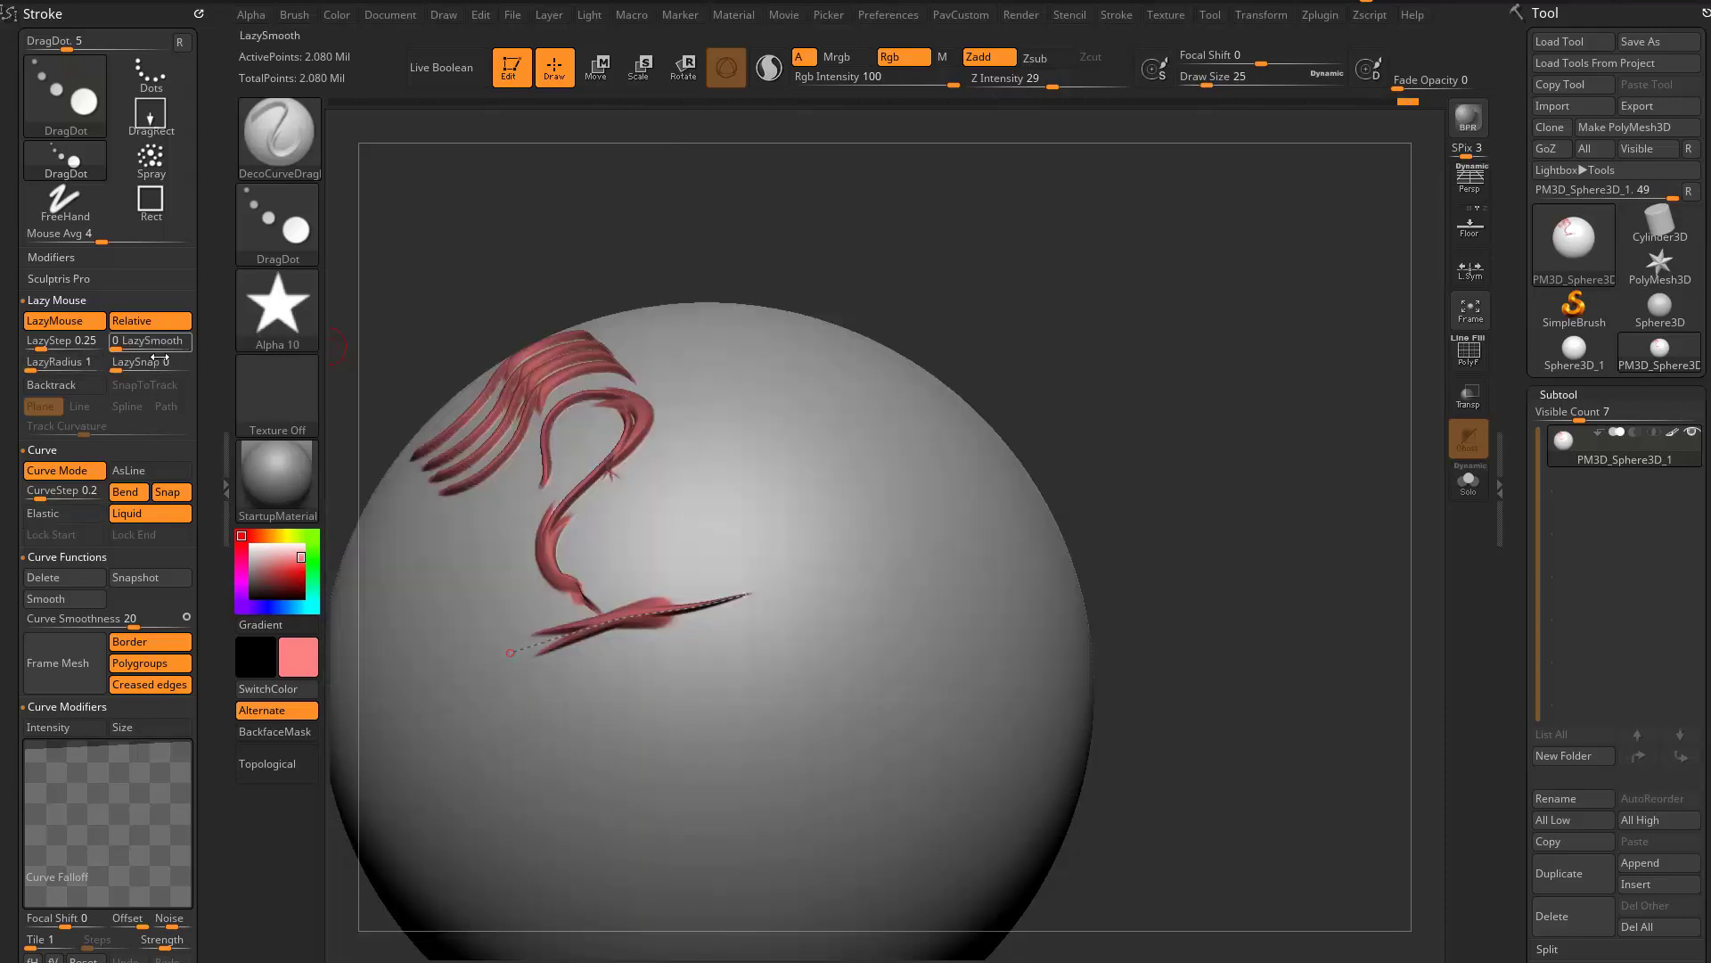
{"action": "left_click", "coordinate": [148, 514]}
- Choose Alpha 06 and shift the short curve sideways, away from the earlier red ornaments
{"action": "left_click", "coordinate": [277, 312]}
{"action": "left_click", "coordinate": [919, 409]}
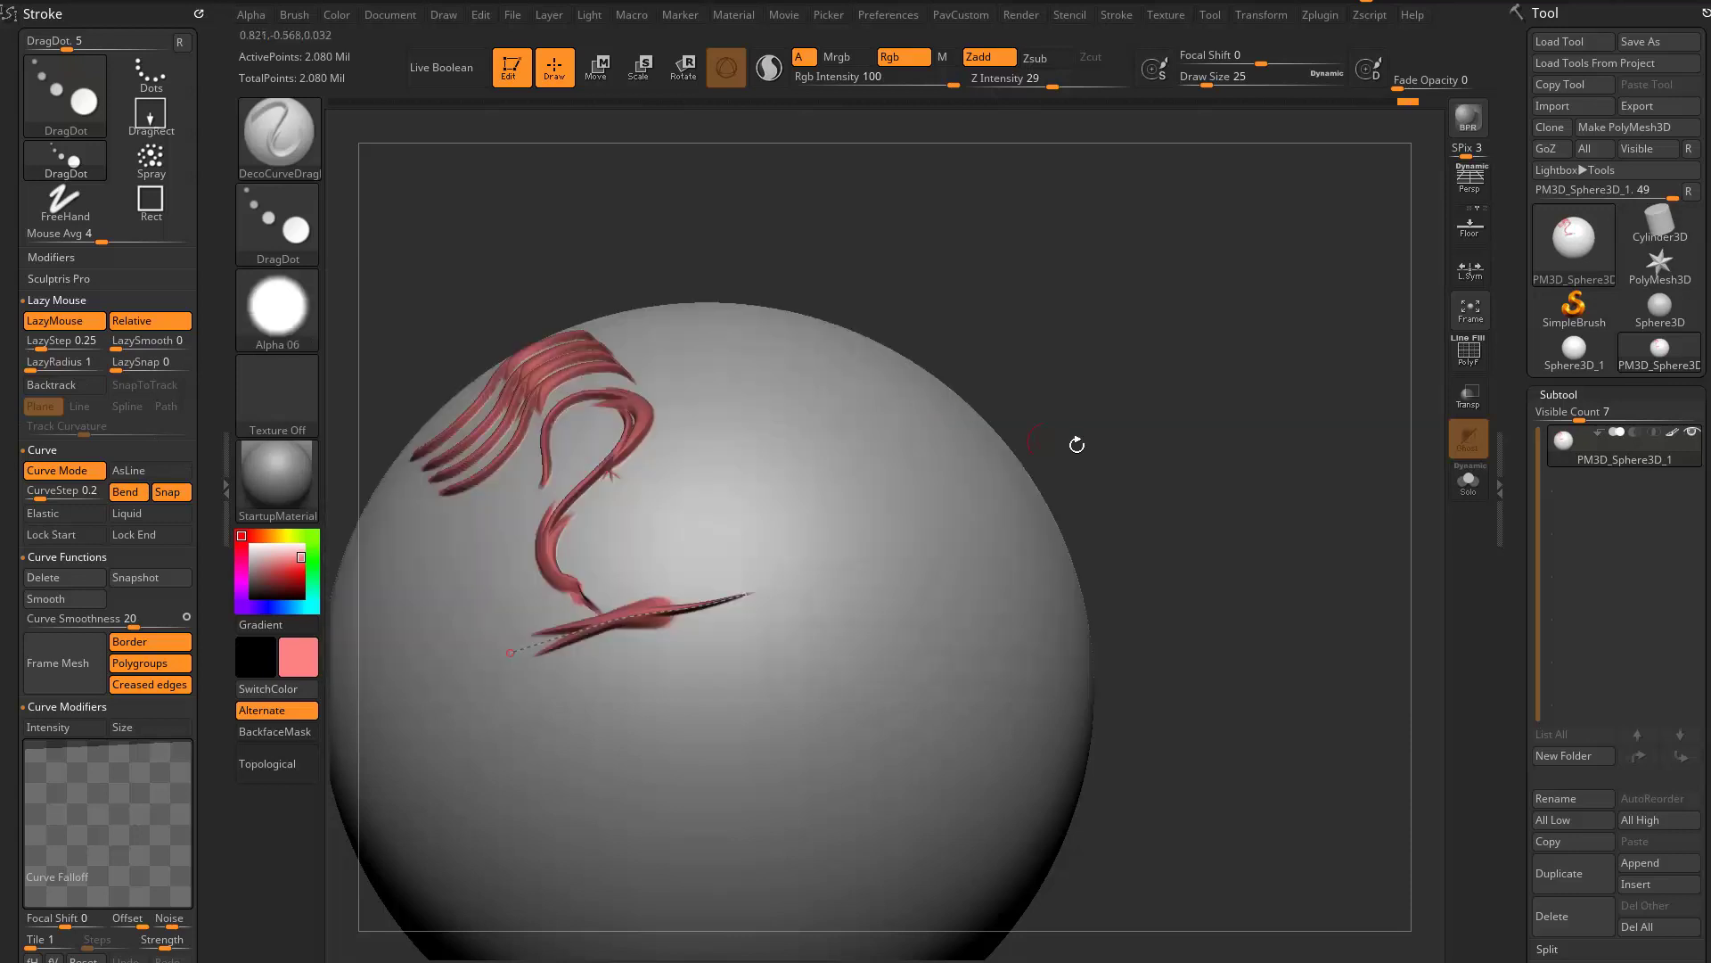
{"action": "left_click_drag", "start_coordinate": [694, 618], "coordinate": [886, 575]}
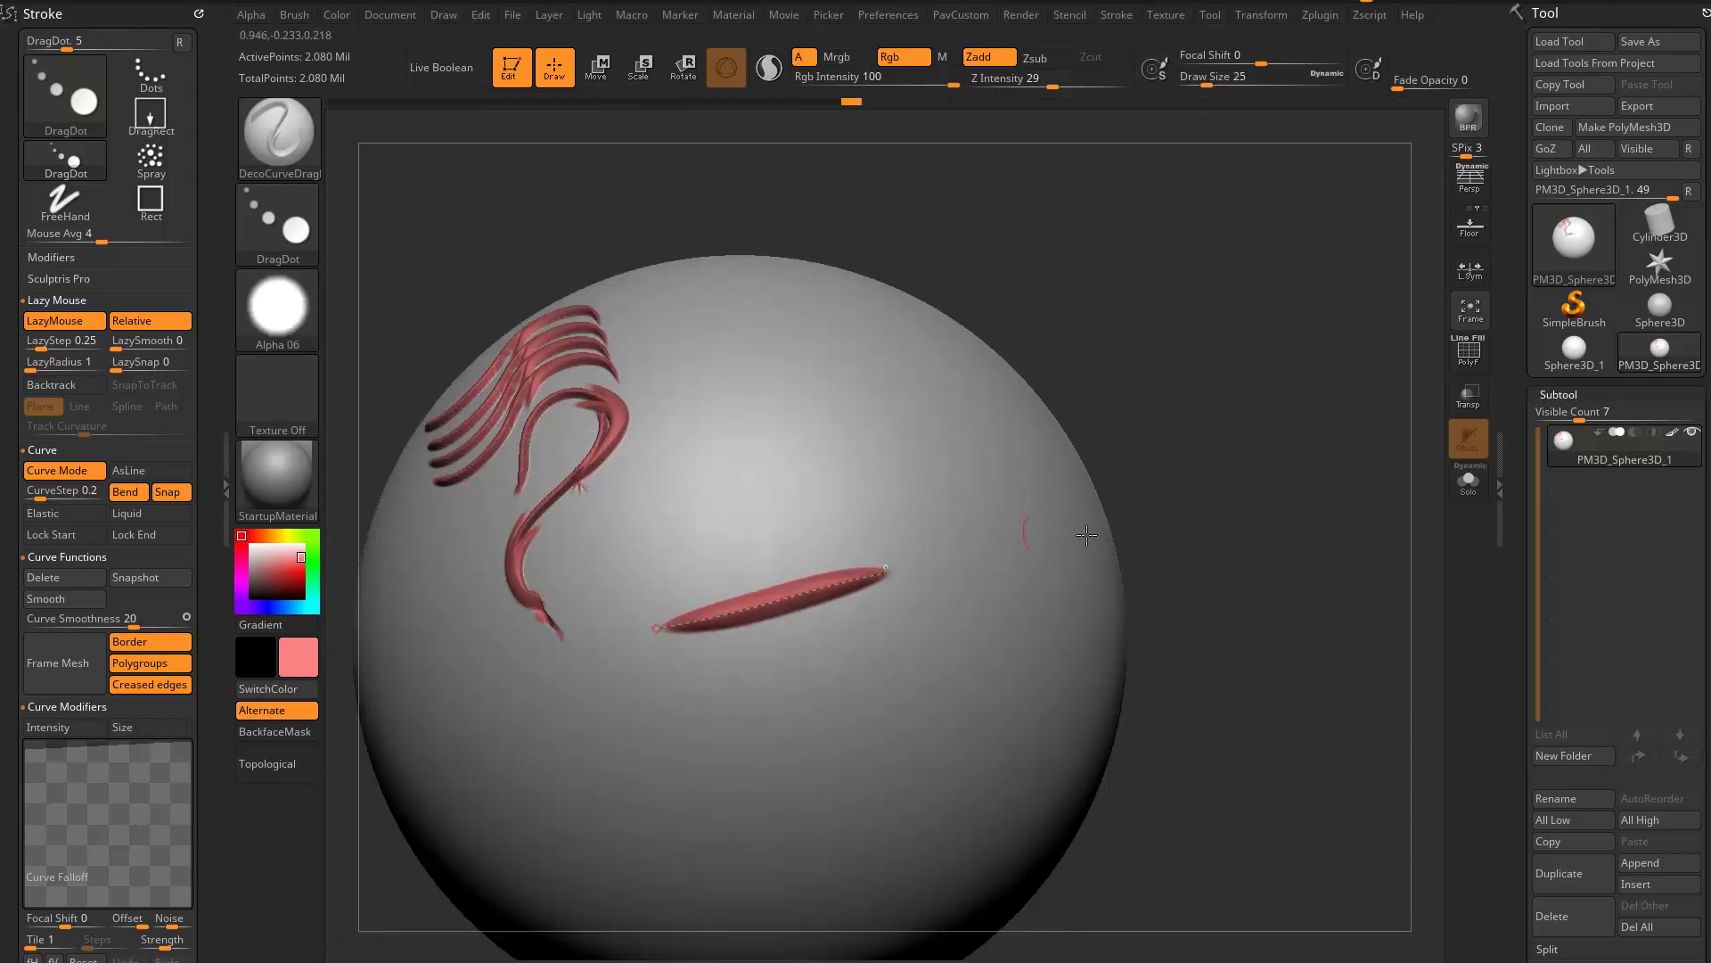
{"action": "mouse_move", "coordinate": [1107, 524]}
{"action": "left_mouse_down"}
{"action": "mouse_move", "coordinate": [1203, 508]}
{"action": "mouse_move", "coordinate": [1219, 543]}
{"action": "left_mouse_up"}
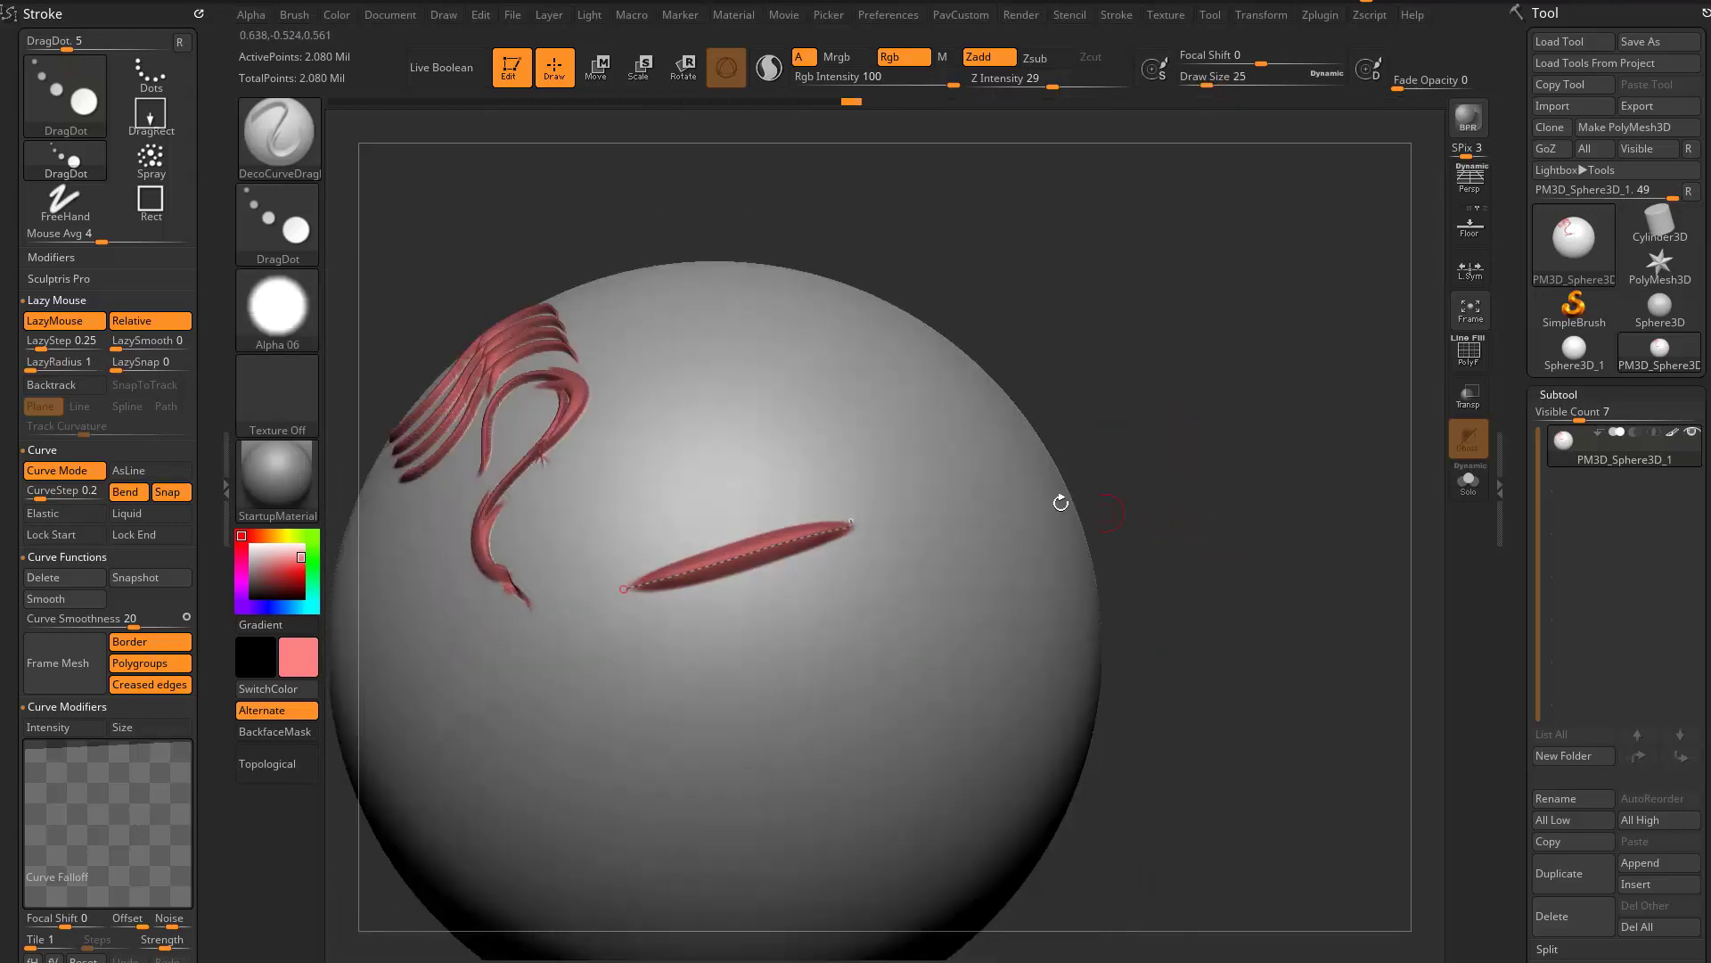
- Enable the Intensity curve modifier, reshape Curve Falloff into a descending slope, and nudge the curve to apply it
{"action": "left_click", "coordinate": [49, 729]}
{"action": "left_click_drag", "start_coordinate": [27, 750], "coordinate": [27, 857]}
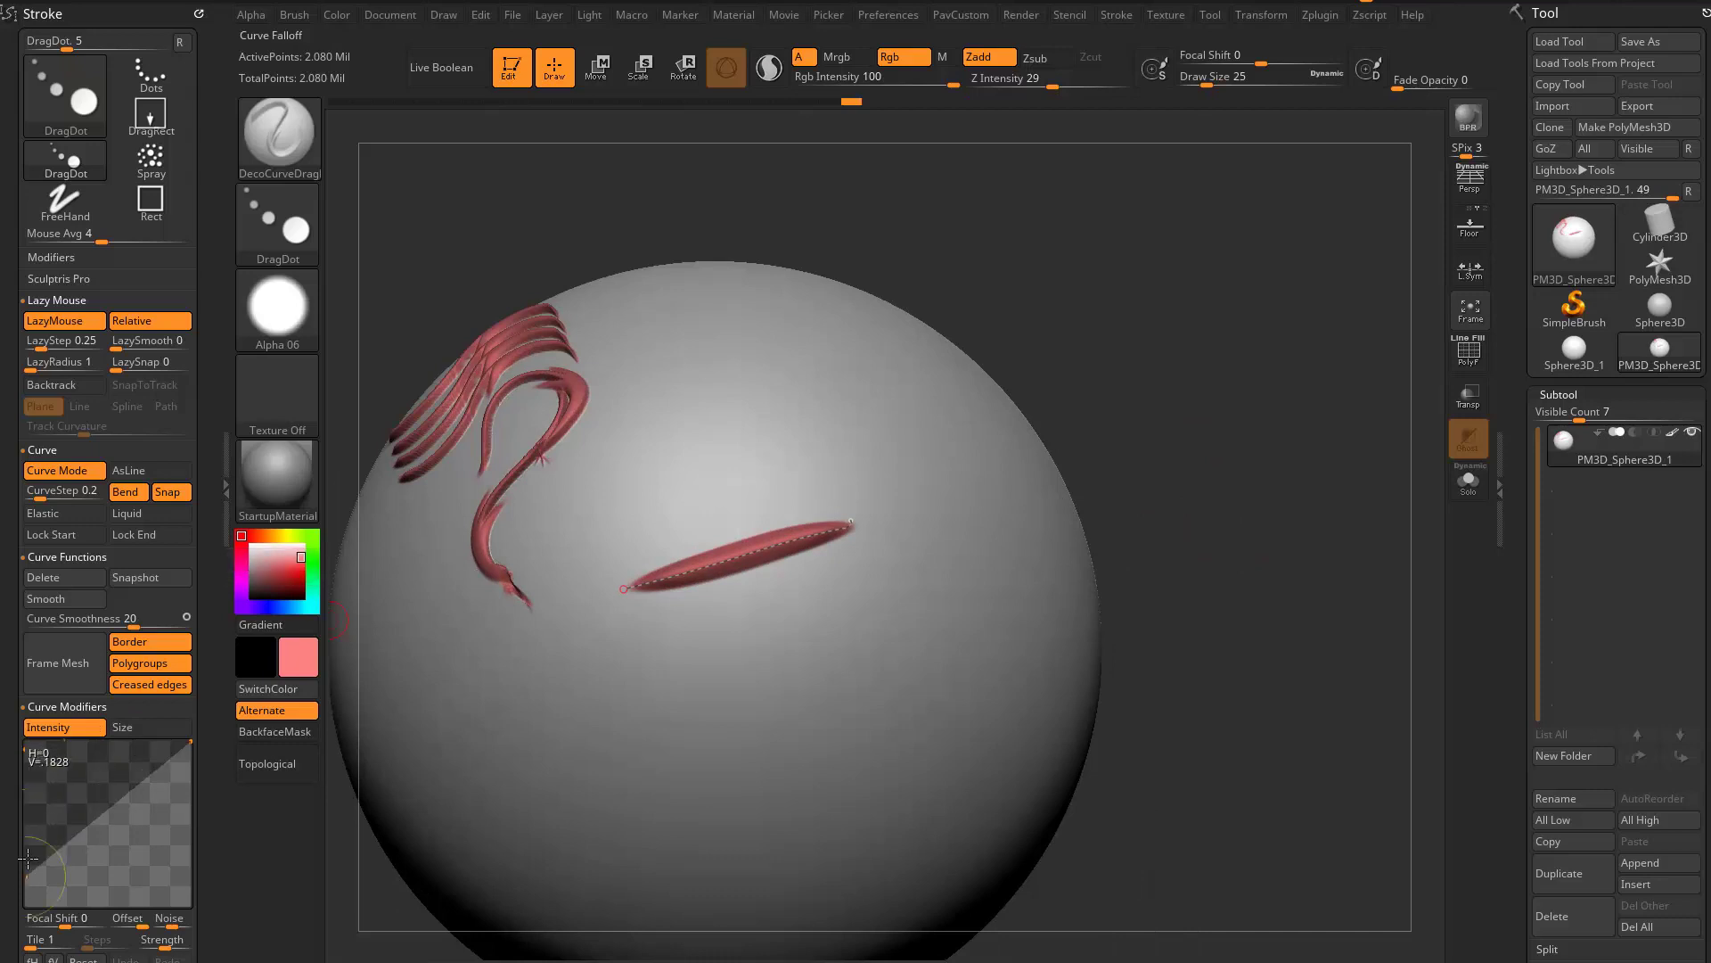
{"action": "left_click_drag", "start_coordinate": [853, 519], "coordinate": [865, 515]}
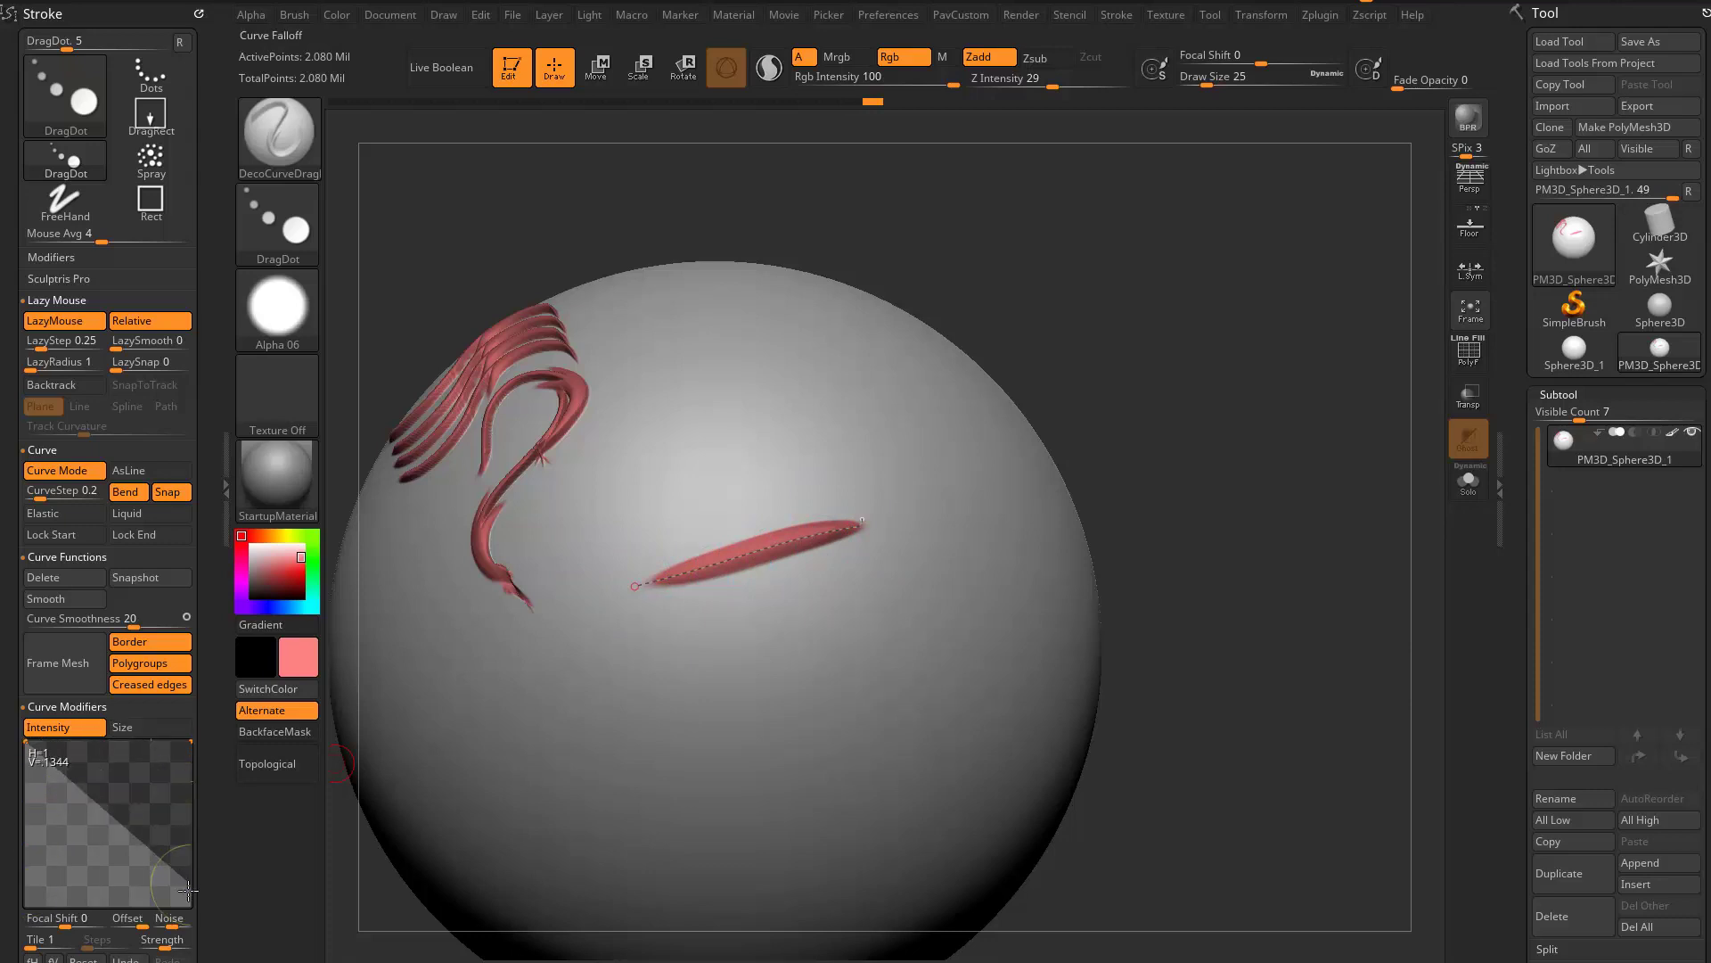
{"action": "left_click_drag", "start_coordinate": [864, 522], "coordinate": [876, 520]}
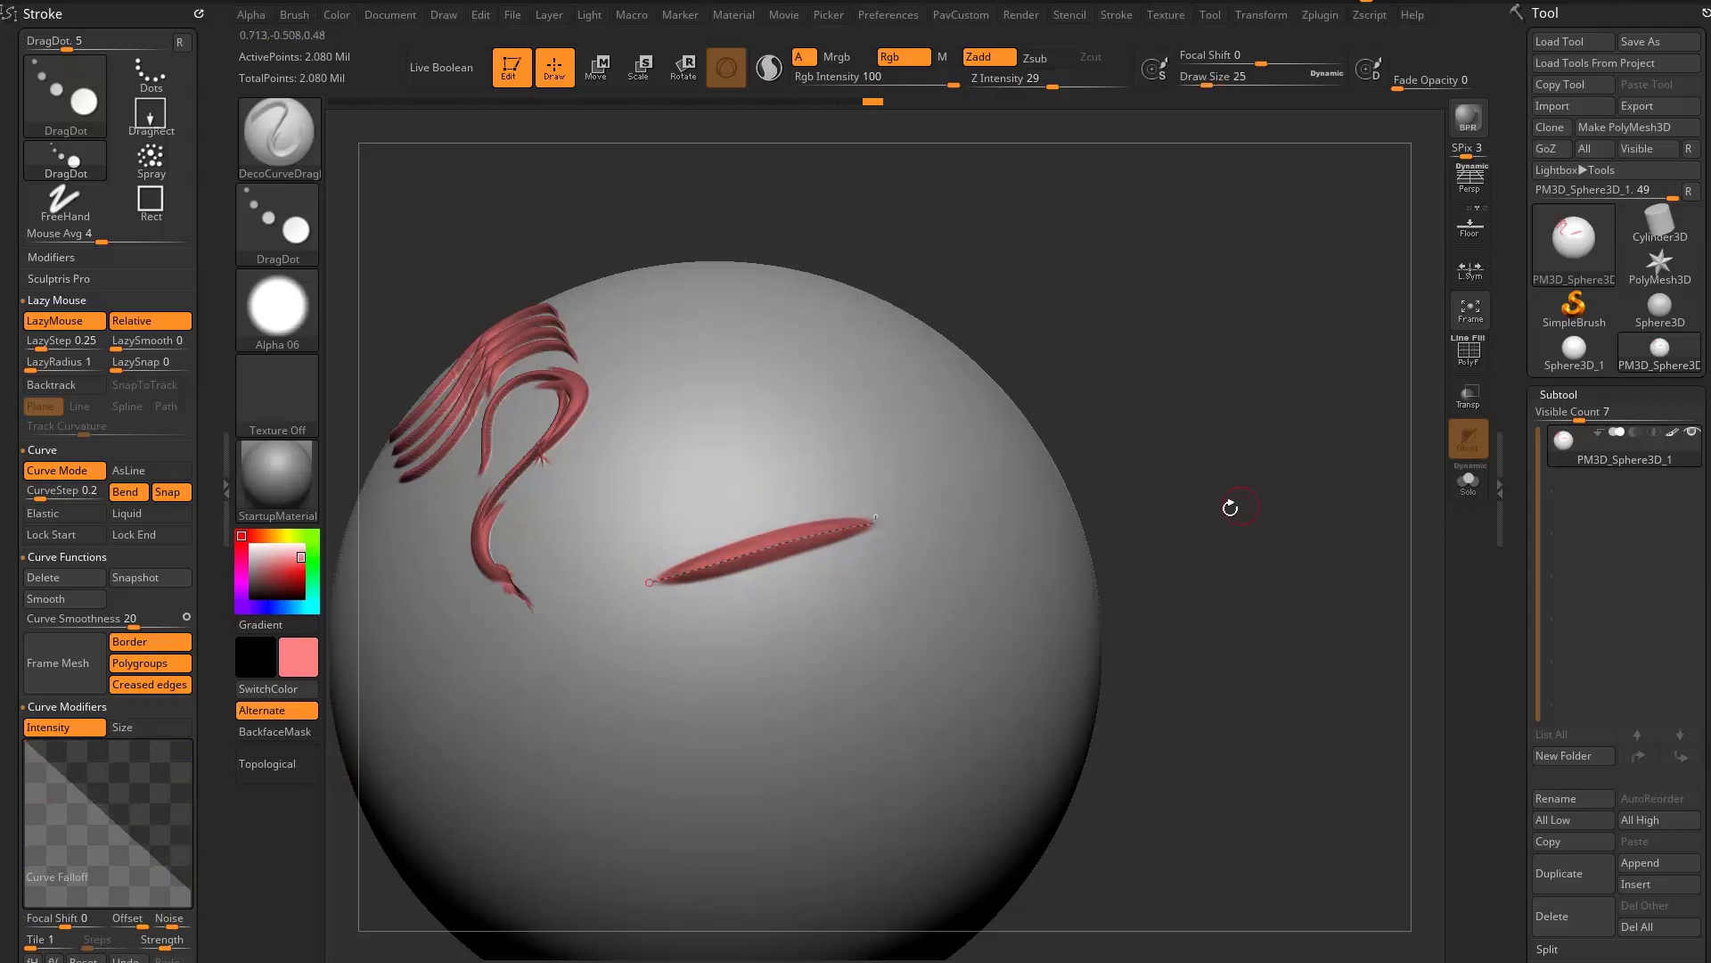
{"action": "mouse_move", "coordinate": [1230, 508]}
{"action": "left_mouse_down"}
{"action": "mouse_move", "coordinate": [1211, 409]}
{"action": "mouse_move", "coordinate": [1207, 535]}
{"action": "mouse_move", "coordinate": [1213, 505]}
{"action": "mouse_move", "coordinate": [999, 580]}
{"action": "left_mouse_up"}
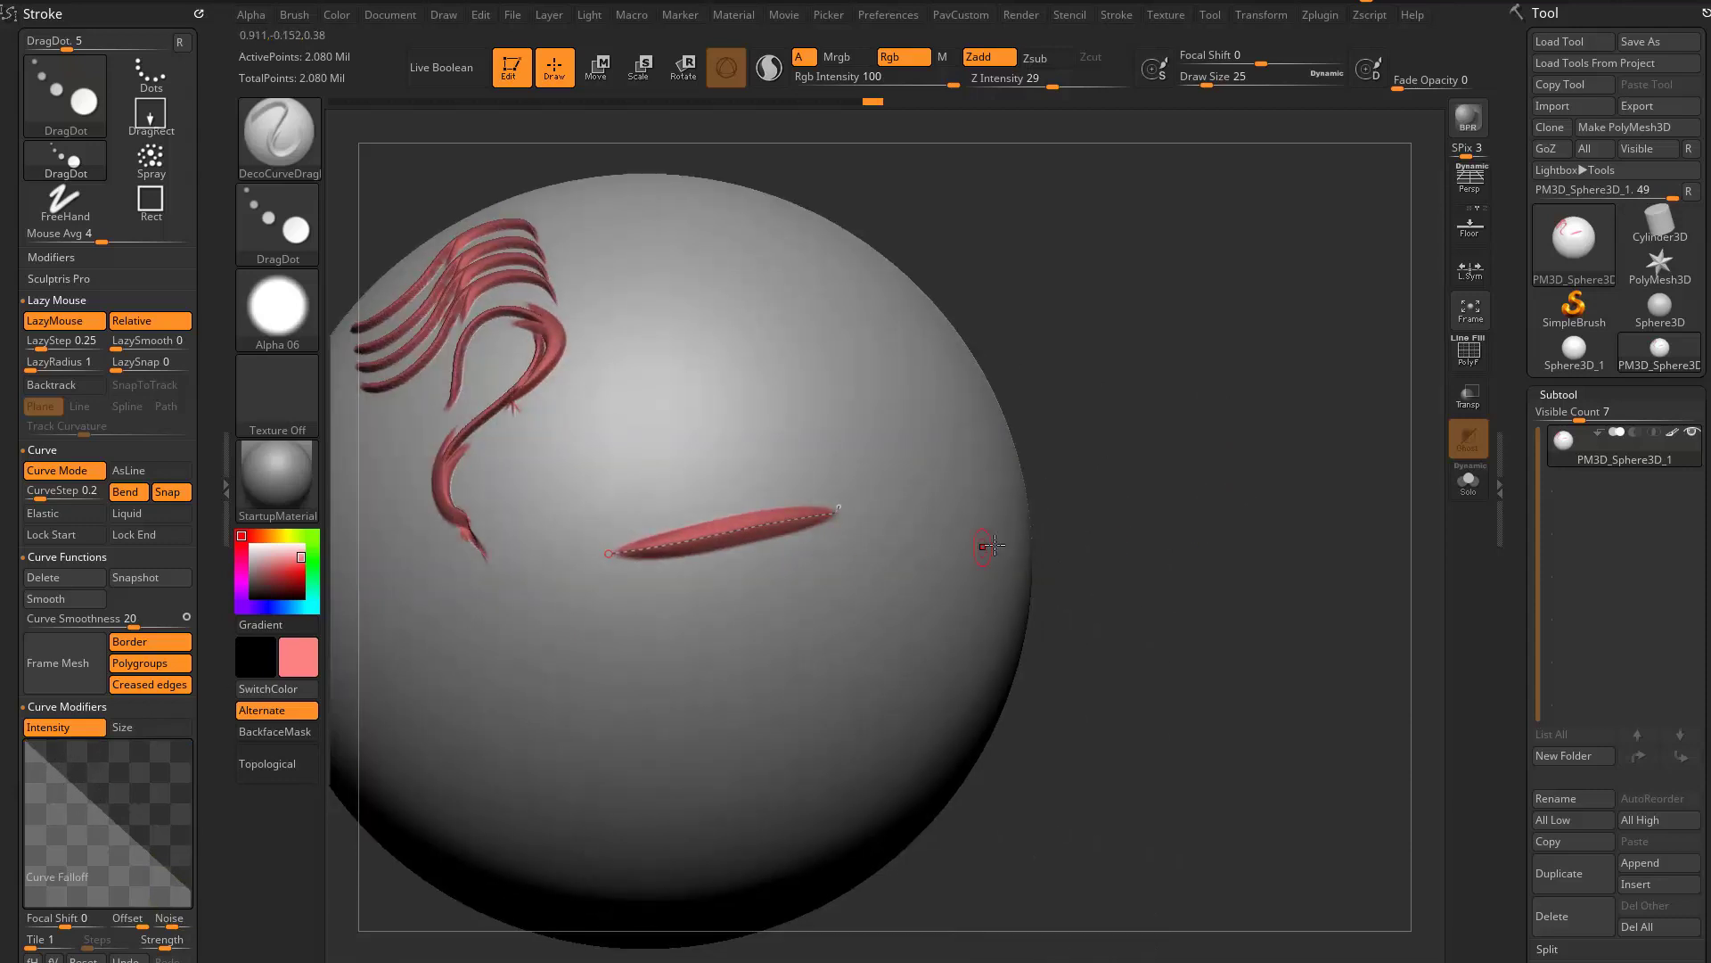
- Turn off the Intensity curve modifier and switch to the DecoCurveDots brush
{"action": "left_click", "coordinate": [35, 727]}
{"action": "mouse_move", "coordinate": [1106, 535]}
{"action": "left_mouse_down"}
{"action": "mouse_move", "coordinate": [1159, 485]}
{"action": "mouse_move", "coordinate": [1157, 359]}
{"action": "mouse_move", "coordinate": [1052, 339]}
{"action": "left_mouse_up"}
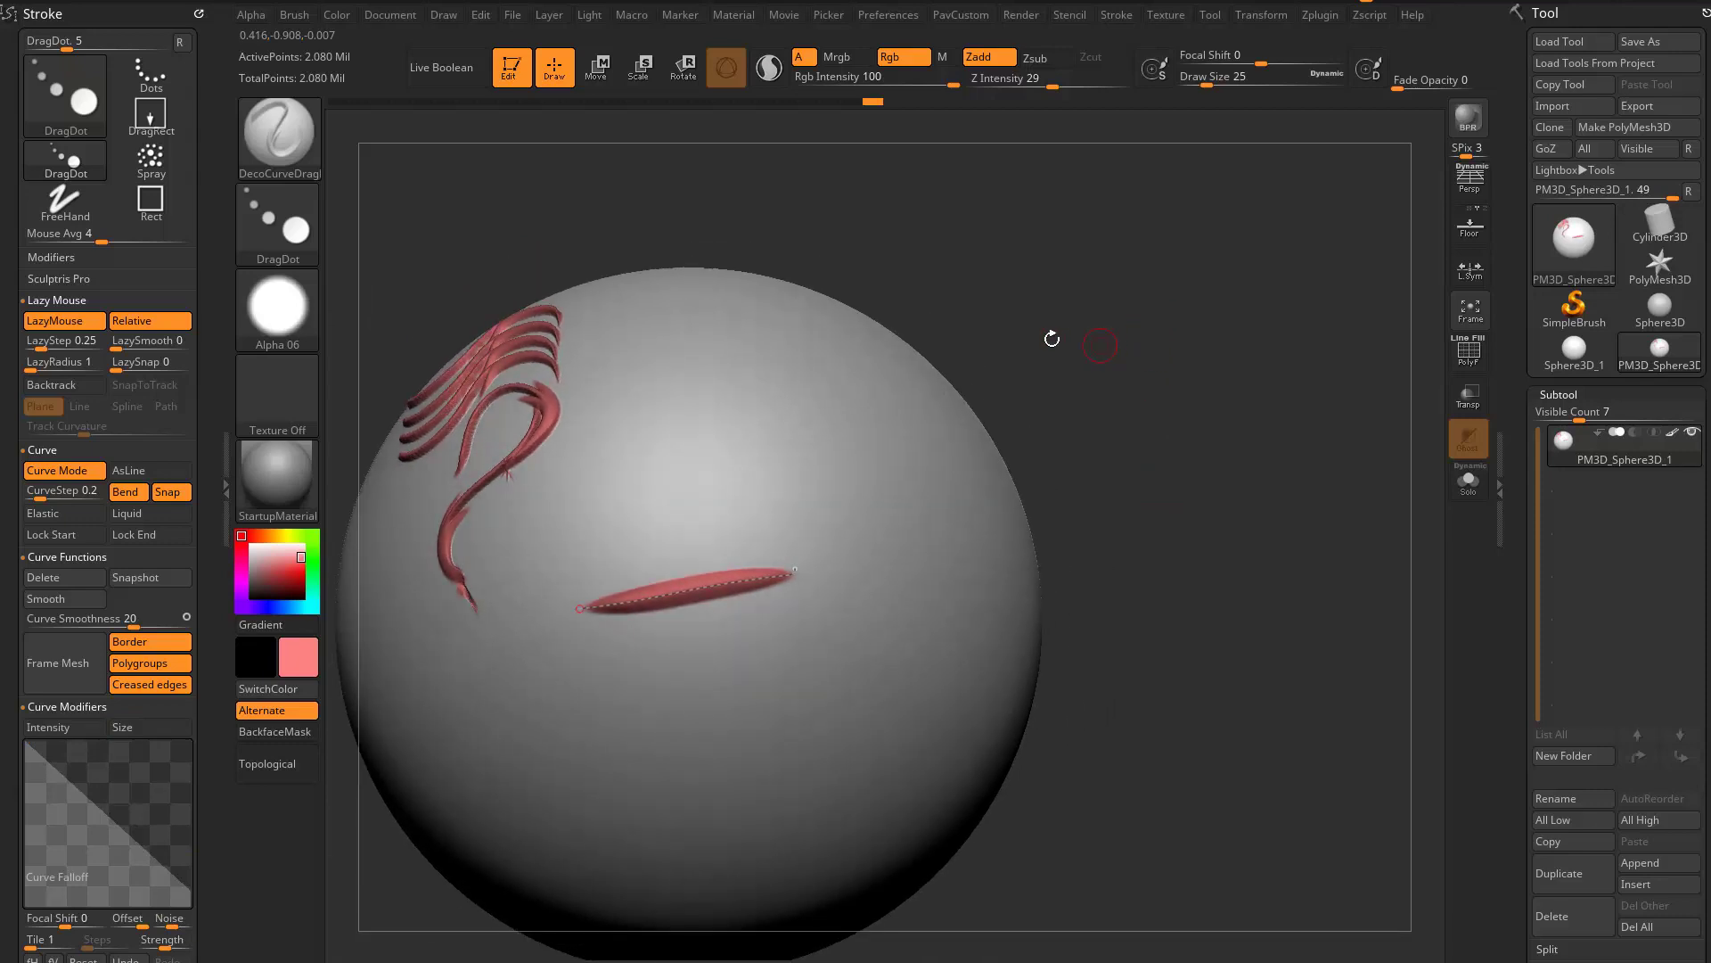
{"action": "left_click_drag", "start_coordinate": [1006, 428], "coordinate": [853, 555]}
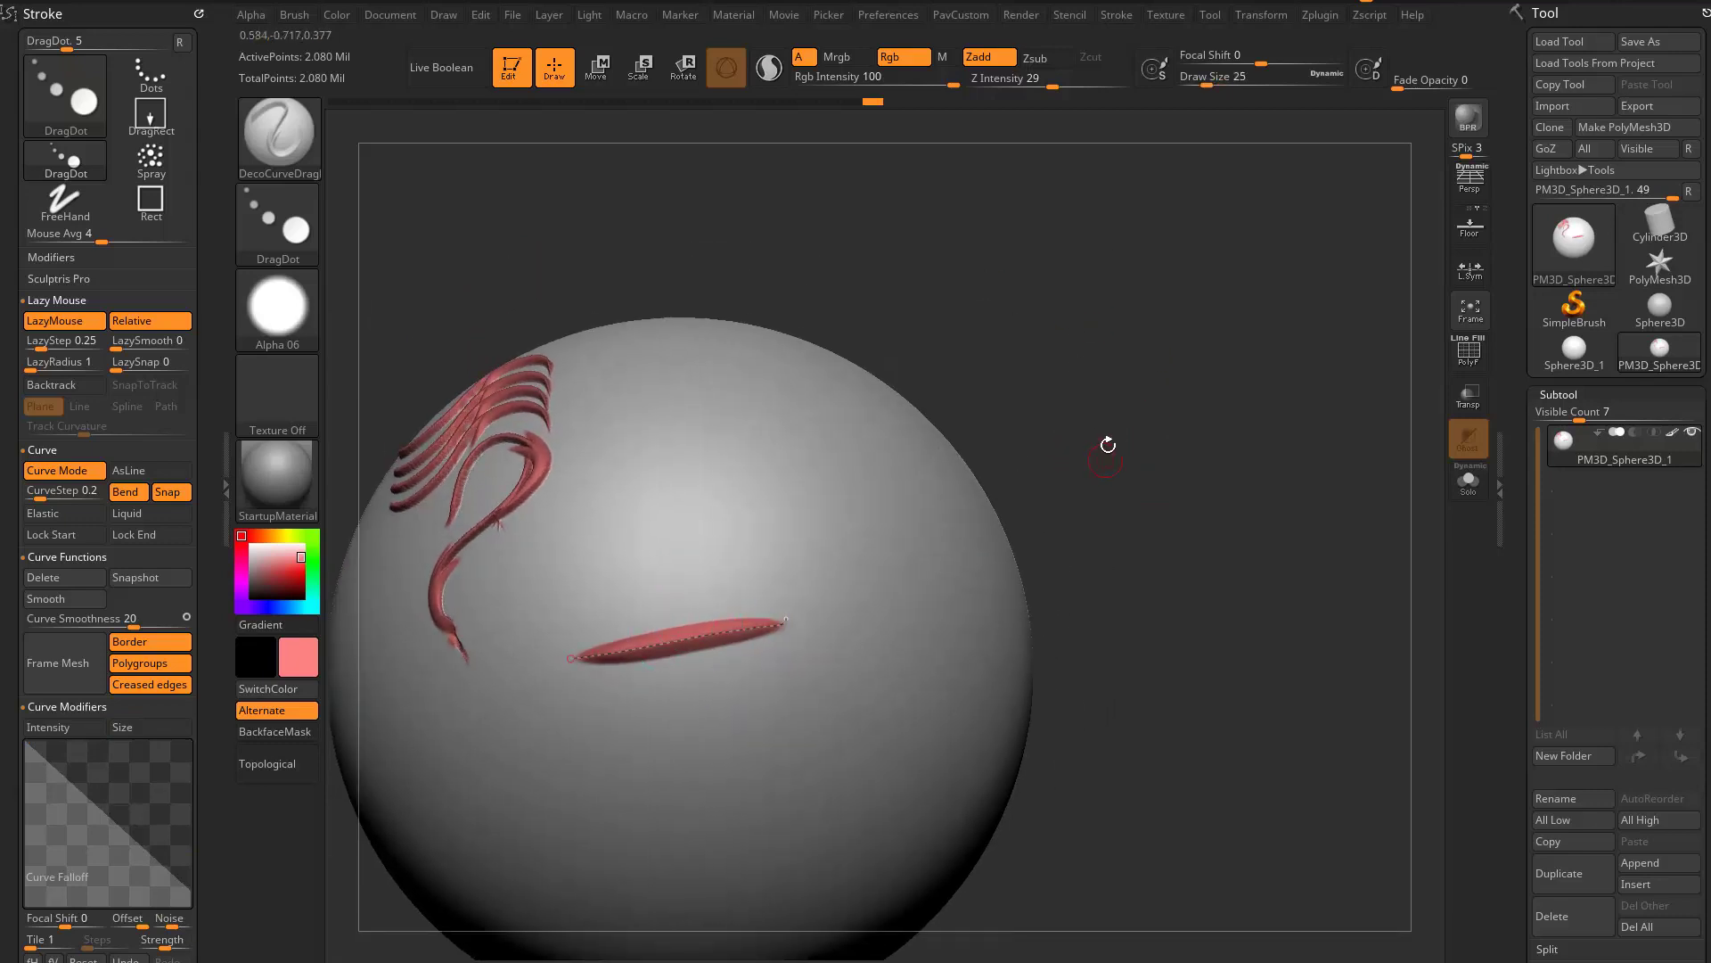
{"action": "key", "text": "b"}
{"action": "key", "text": "d"}
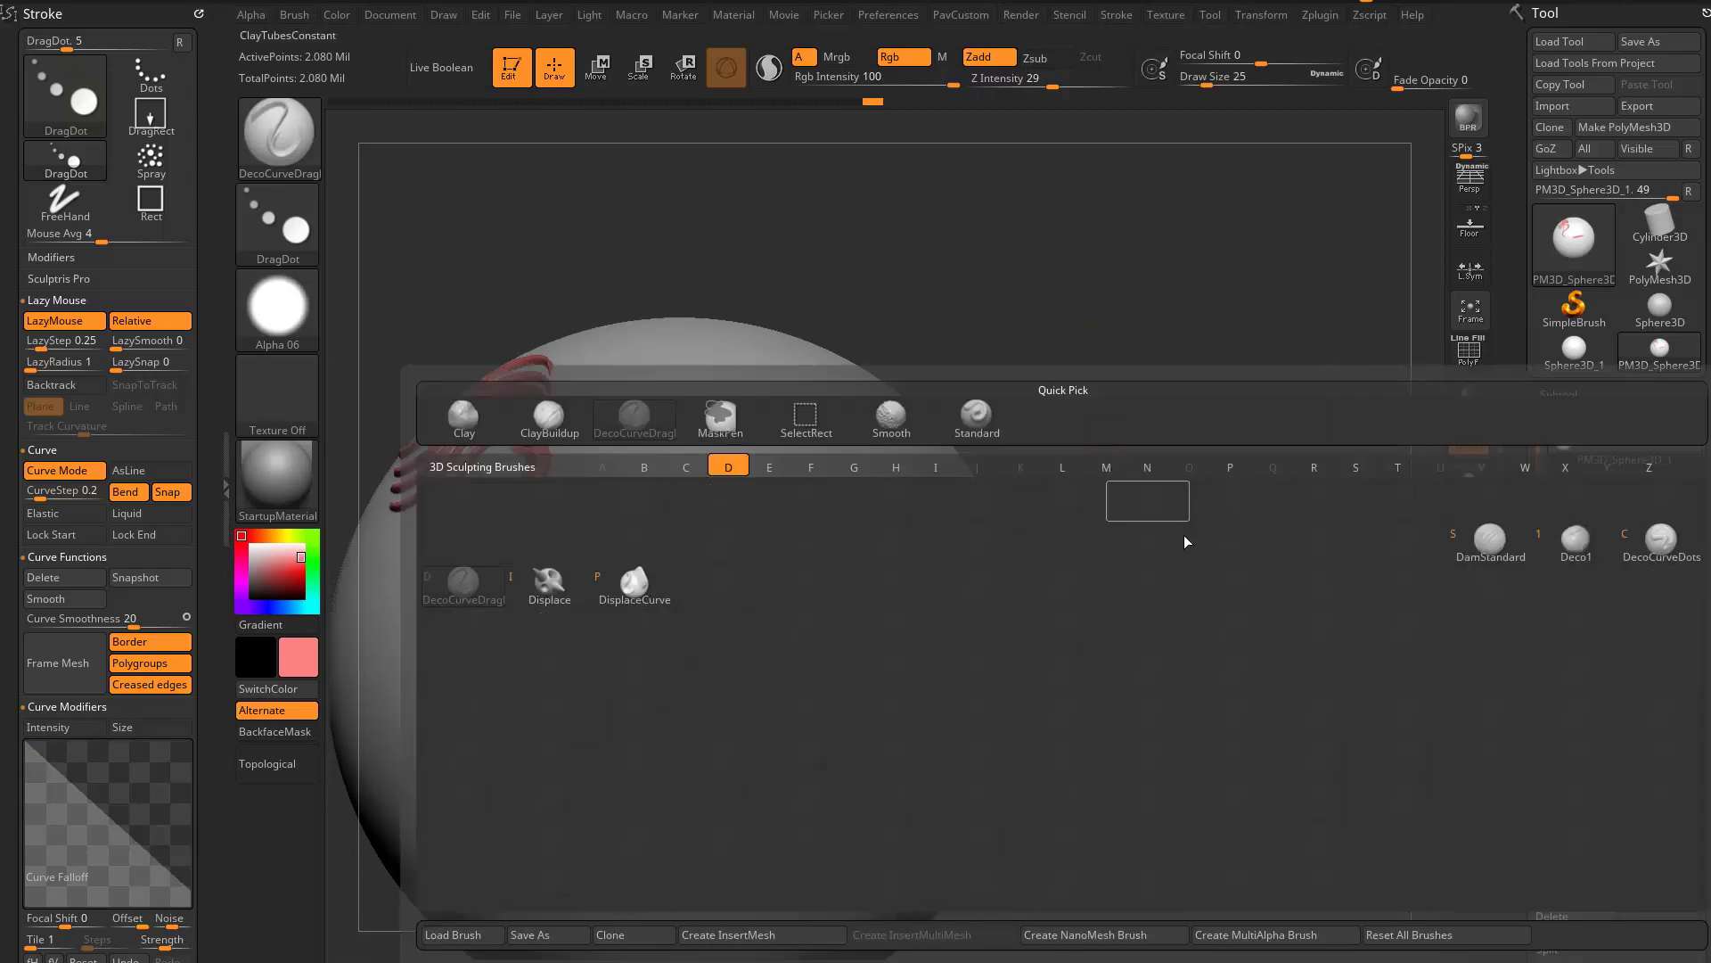
{"action": "left_click", "coordinate": [1655, 551]}
- Draw long looping DecoCurveDots ornaments from the short red stroke around the upper part of the sphere
{"action": "left_click_drag", "start_coordinate": [1278, 562], "coordinate": [1255, 517]}
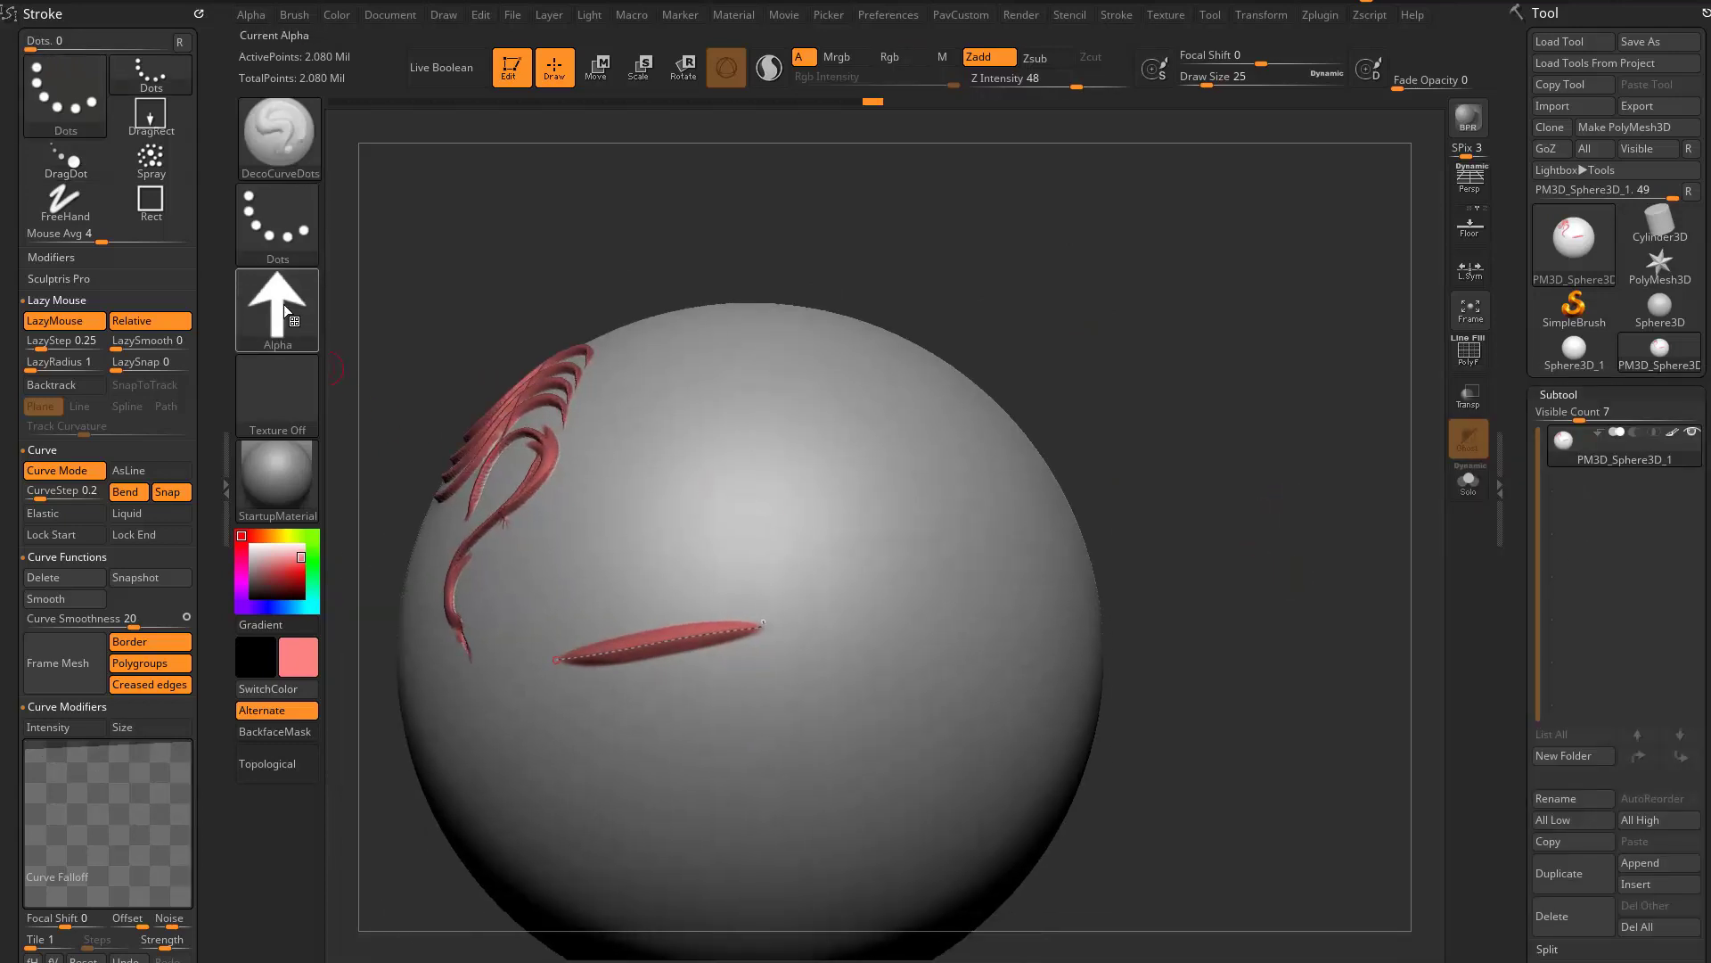
{"action": "left_click_drag", "start_coordinate": [1111, 326], "coordinate": [1074, 307], "text": "alt"}
{"action": "mouse_move", "coordinate": [729, 603]}
{"action": "left_mouse_down"}
{"action": "mouse_move", "coordinate": [781, 571]}
{"action": "mouse_move", "coordinate": [791, 482]}
{"action": "mouse_move", "coordinate": [698, 431]}
{"action": "mouse_move", "coordinate": [620, 513]}
{"action": "mouse_move", "coordinate": [615, 557]}
{"action": "mouse_move", "coordinate": [548, 464]}
{"action": "mouse_move", "coordinate": [720, 358]}
{"action": "mouse_move", "coordinate": [851, 546]}
{"action": "mouse_move", "coordinate": [654, 713]}
{"action": "mouse_move", "coordinate": [659, 793]}
{"action": "left_mouse_up"}
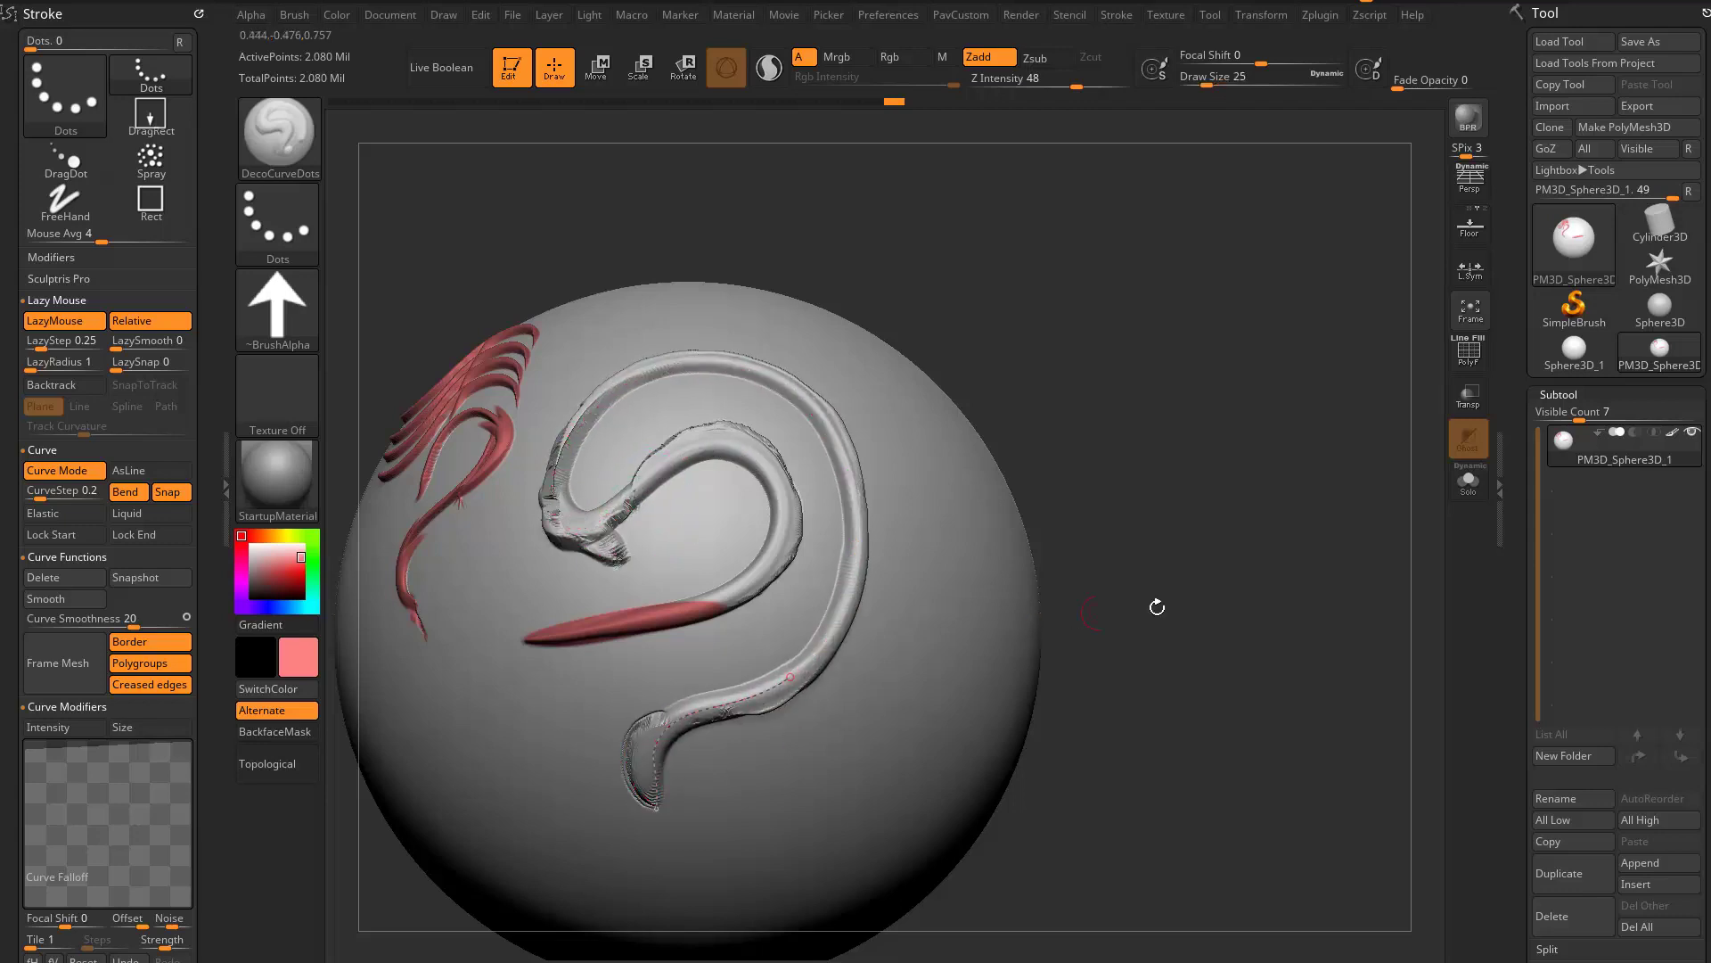
{"action": "mouse_move", "coordinate": [1153, 604]}
{"action": "left_mouse_down"}
{"action": "mouse_move", "coordinate": [1194, 593]}
{"action": "mouse_move", "coordinate": [1196, 573]}
{"action": "mouse_move", "coordinate": [1147, 489]}
{"action": "mouse_move", "coordinate": [899, 557]}
{"action": "mouse_move", "coordinate": [1120, 527]}
{"action": "mouse_move", "coordinate": [934, 481]}
{"action": "left_mouse_up"}
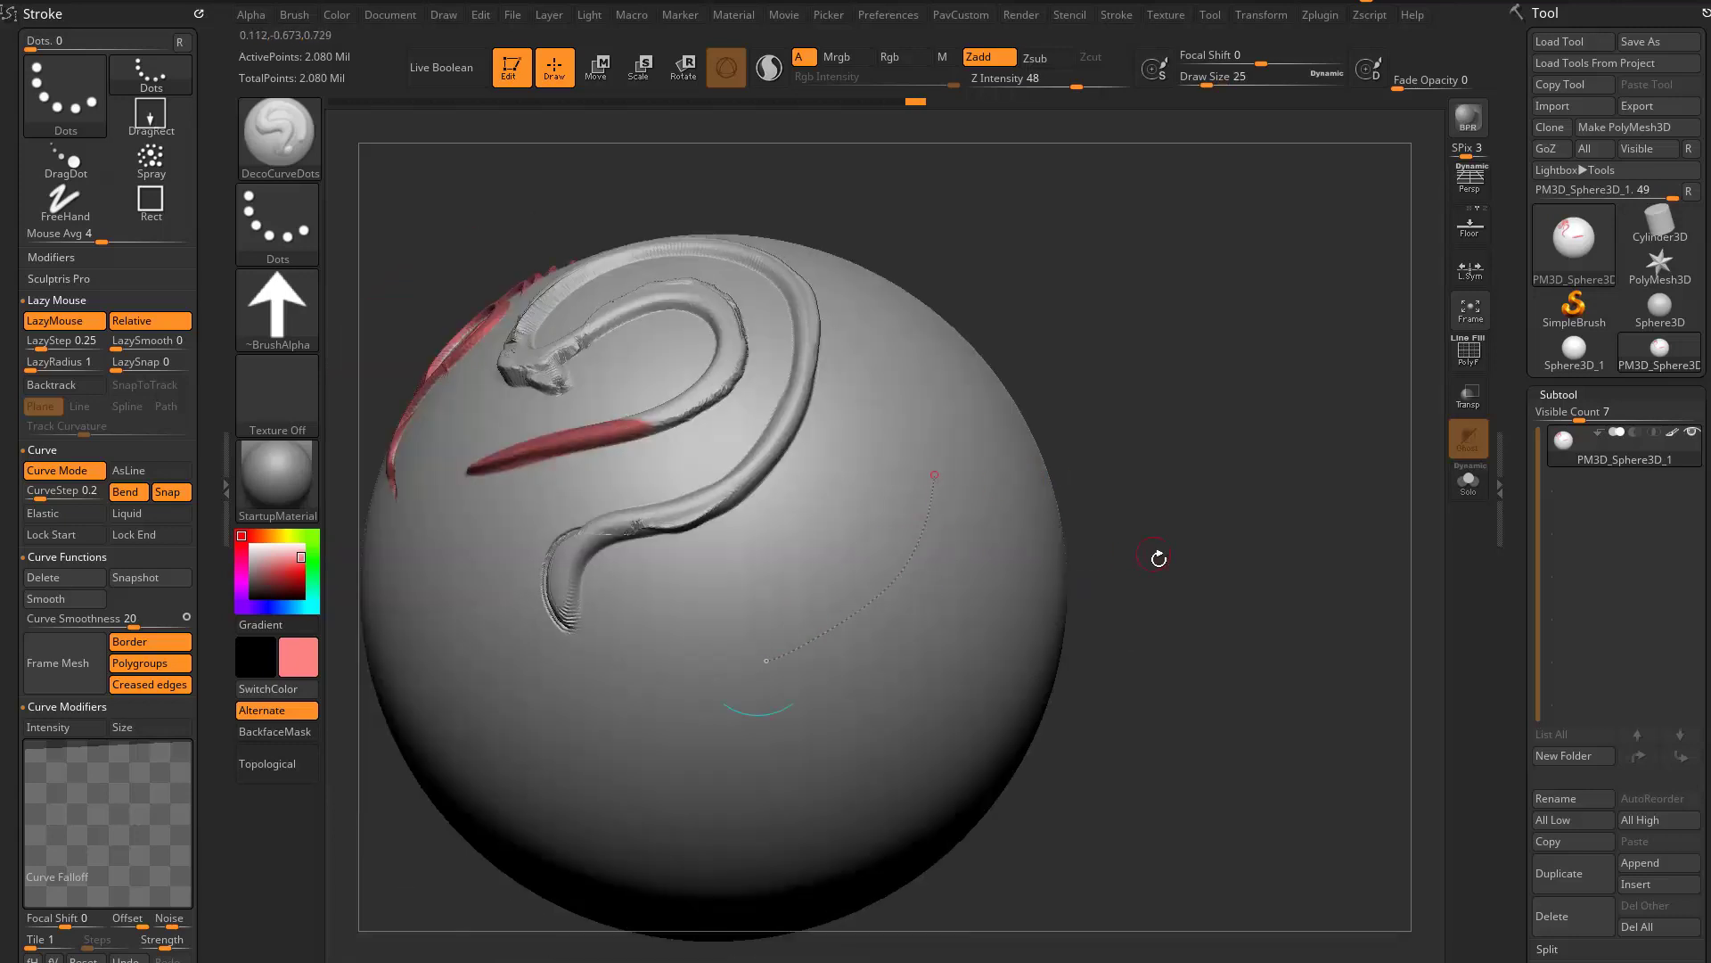
- Draw an S-shaped DecoCurveDots ornament across the sphere below the looping ones
{"action": "left_click_drag", "start_coordinate": [1159, 559], "coordinate": [1147, 538]}
{"action": "mouse_move", "coordinate": [761, 654]}
{"action": "left_mouse_down"}
{"action": "mouse_move", "coordinate": [653, 692]}
{"action": "mouse_move", "coordinate": [584, 757]}
{"action": "mouse_move", "coordinate": [647, 864]}
{"action": "left_mouse_up"}
{"action": "mouse_move", "coordinate": [1163, 624]}
{"action": "left_mouse_down"}
{"action": "mouse_move", "coordinate": [909, 623]}
{"action": "mouse_move", "coordinate": [1165, 485]}
{"action": "mouse_move", "coordinate": [1160, 464]}
{"action": "mouse_move", "coordinate": [1207, 473]}
{"action": "mouse_move", "coordinate": [1188, 493]}
{"action": "left_mouse_up"}
- Assign the rainbow Texture 41, enable Rgb, and extend the S-shaped ornament with a curved, textured stroke
{"action": "left_click", "coordinate": [271, 383]}
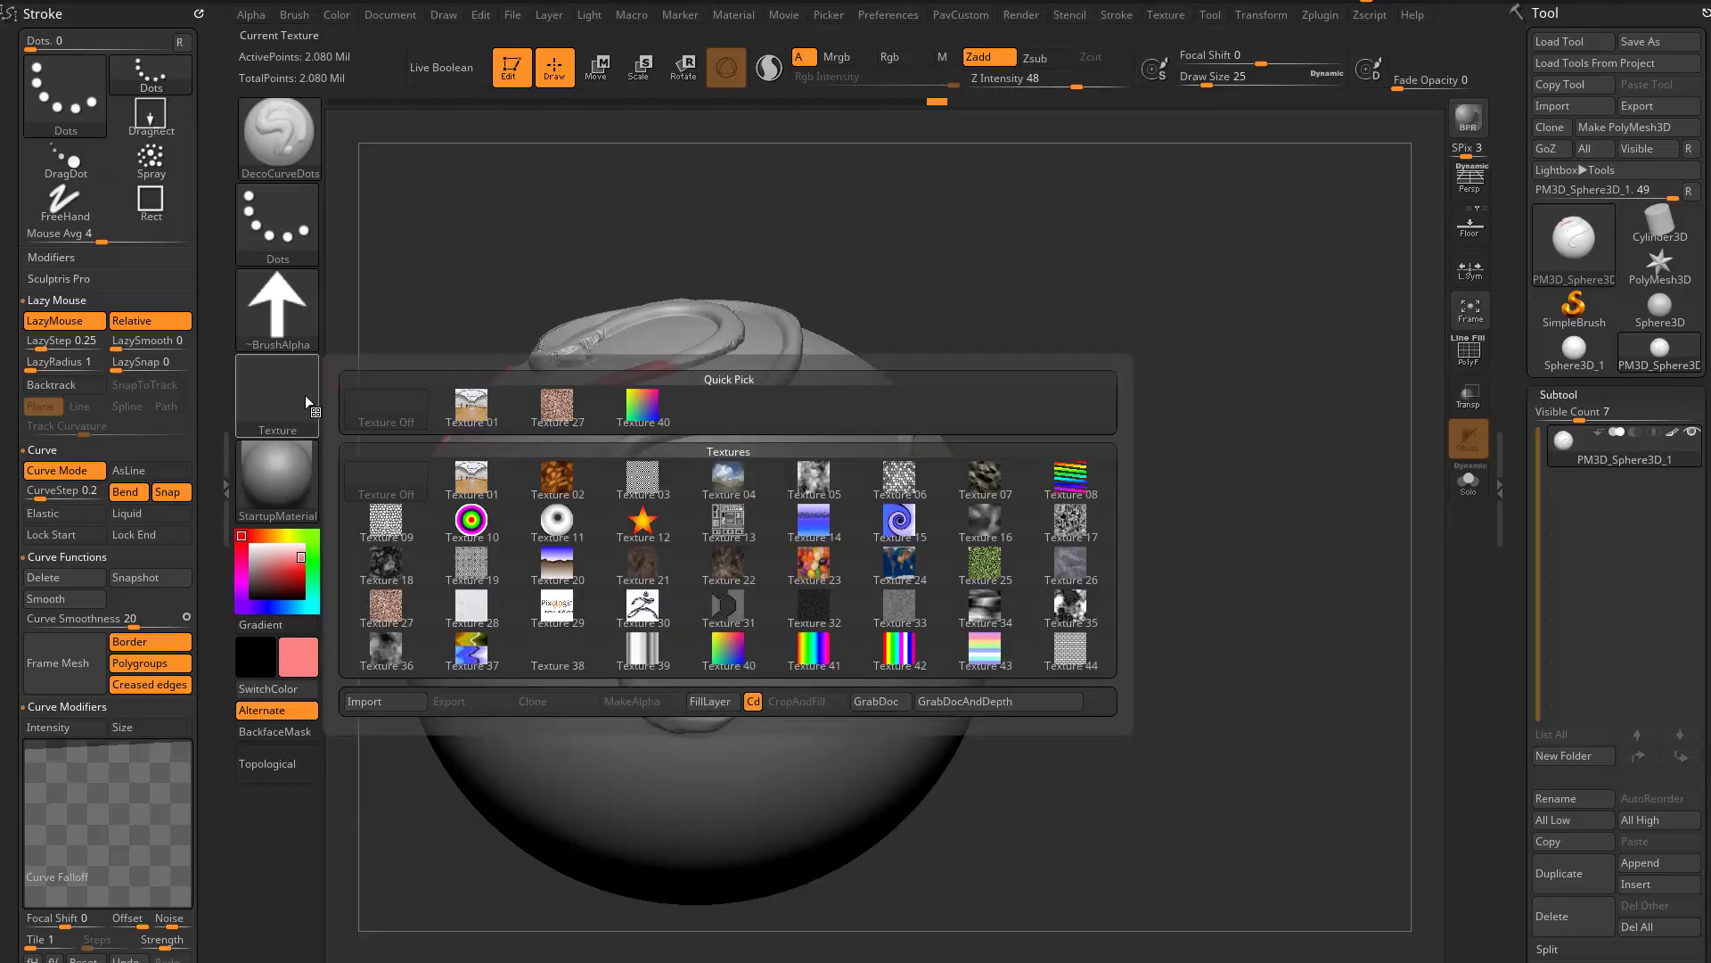
{"action": "left_click", "coordinate": [812, 660]}
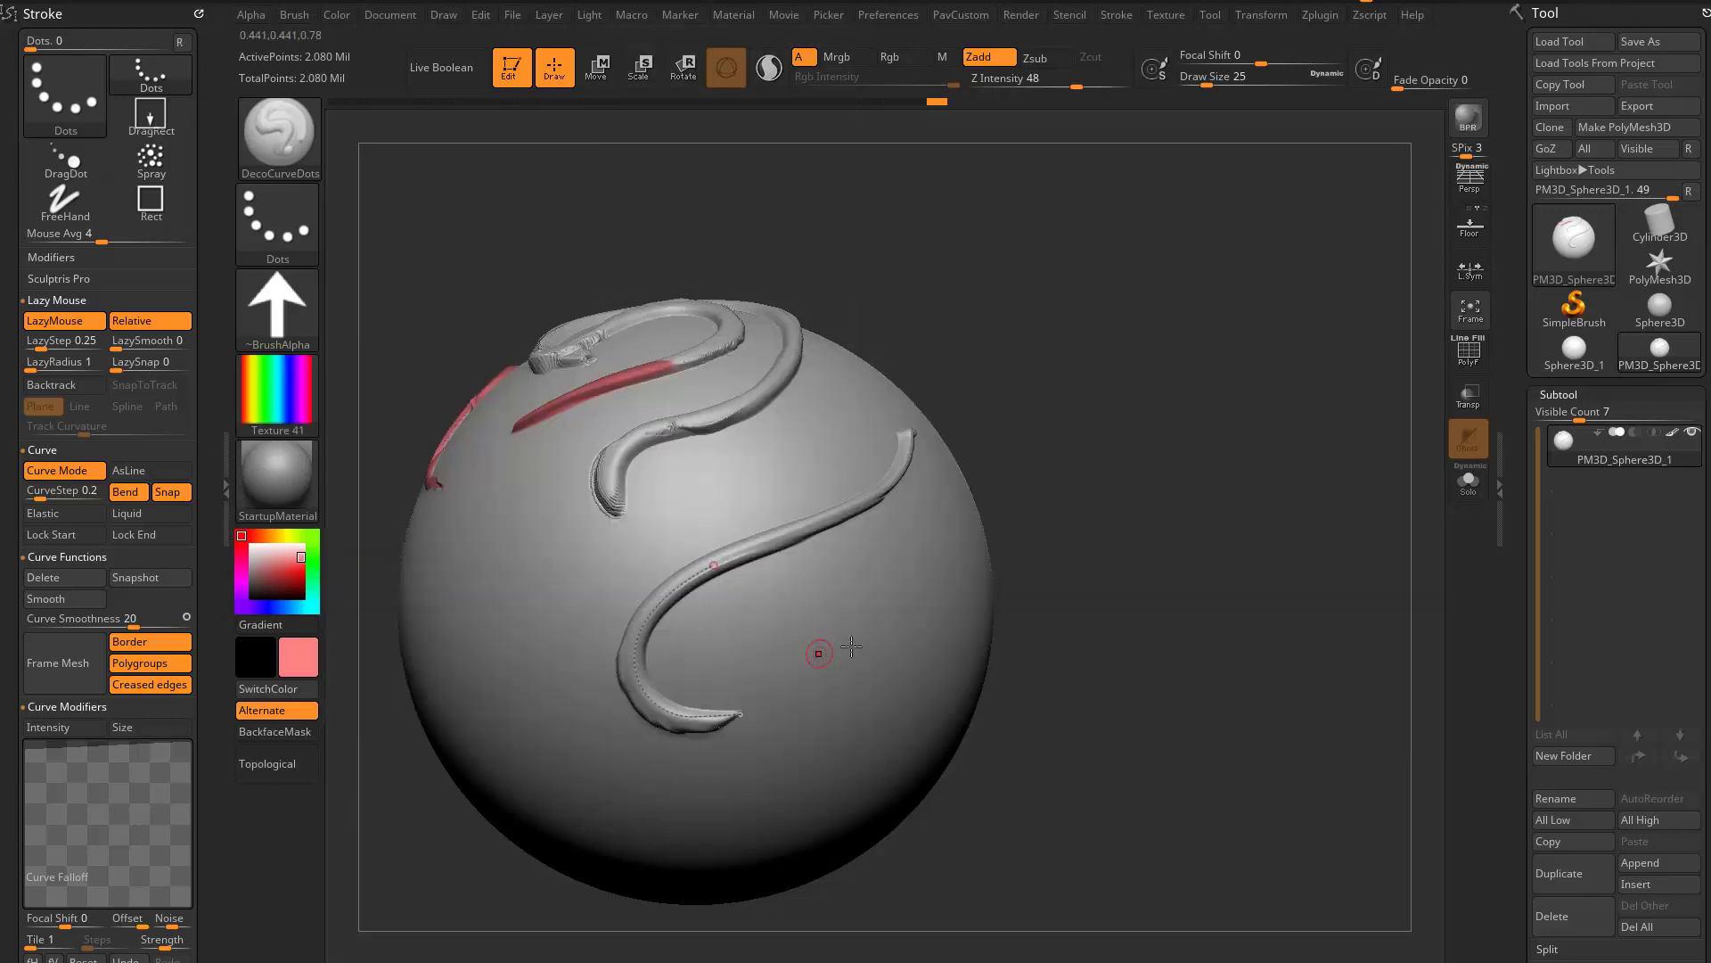
{"action": "left_click_drag", "start_coordinate": [1135, 594], "coordinate": [1018, 558], "text": "alt"}
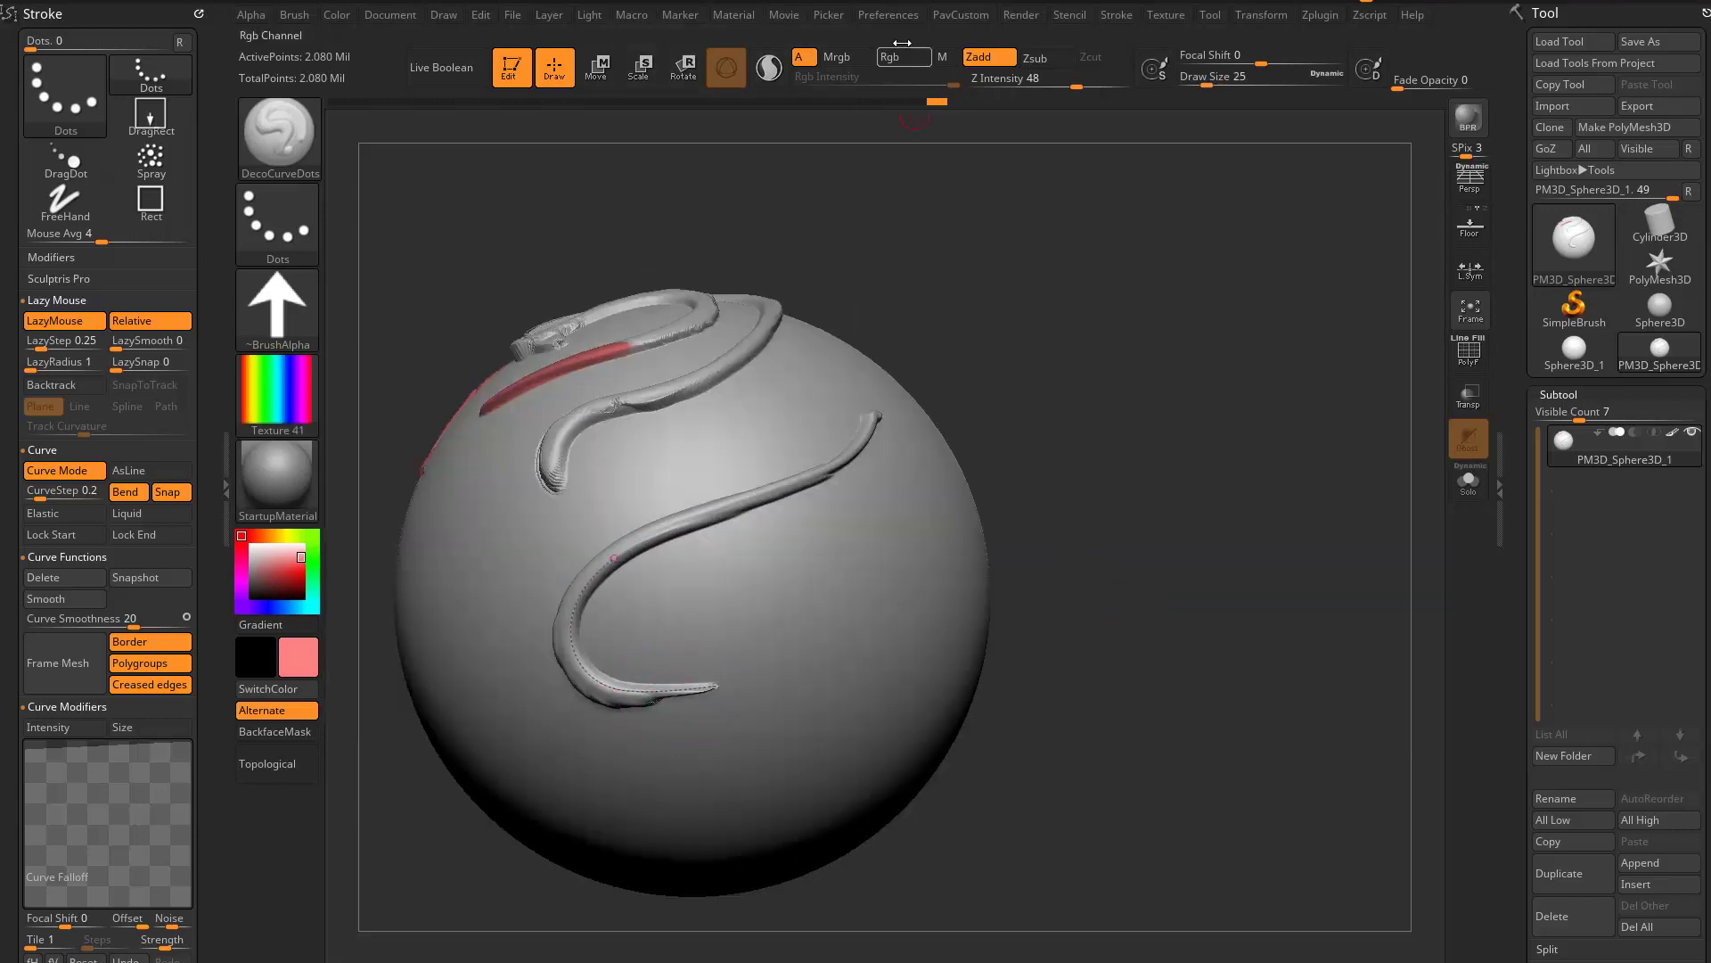
{"action": "left_click", "coordinate": [903, 57]}
{"action": "mouse_move", "coordinate": [1165, 565]}
{"action": "left_mouse_down"}
{"action": "mouse_move", "coordinate": [731, 651]}
{"action": "mouse_move", "coordinate": [887, 530]}
{"action": "mouse_move", "coordinate": [945, 615]}
{"action": "mouse_move", "coordinate": [842, 698]}
{"action": "mouse_move", "coordinate": [783, 720]}
{"action": "left_mouse_up"}
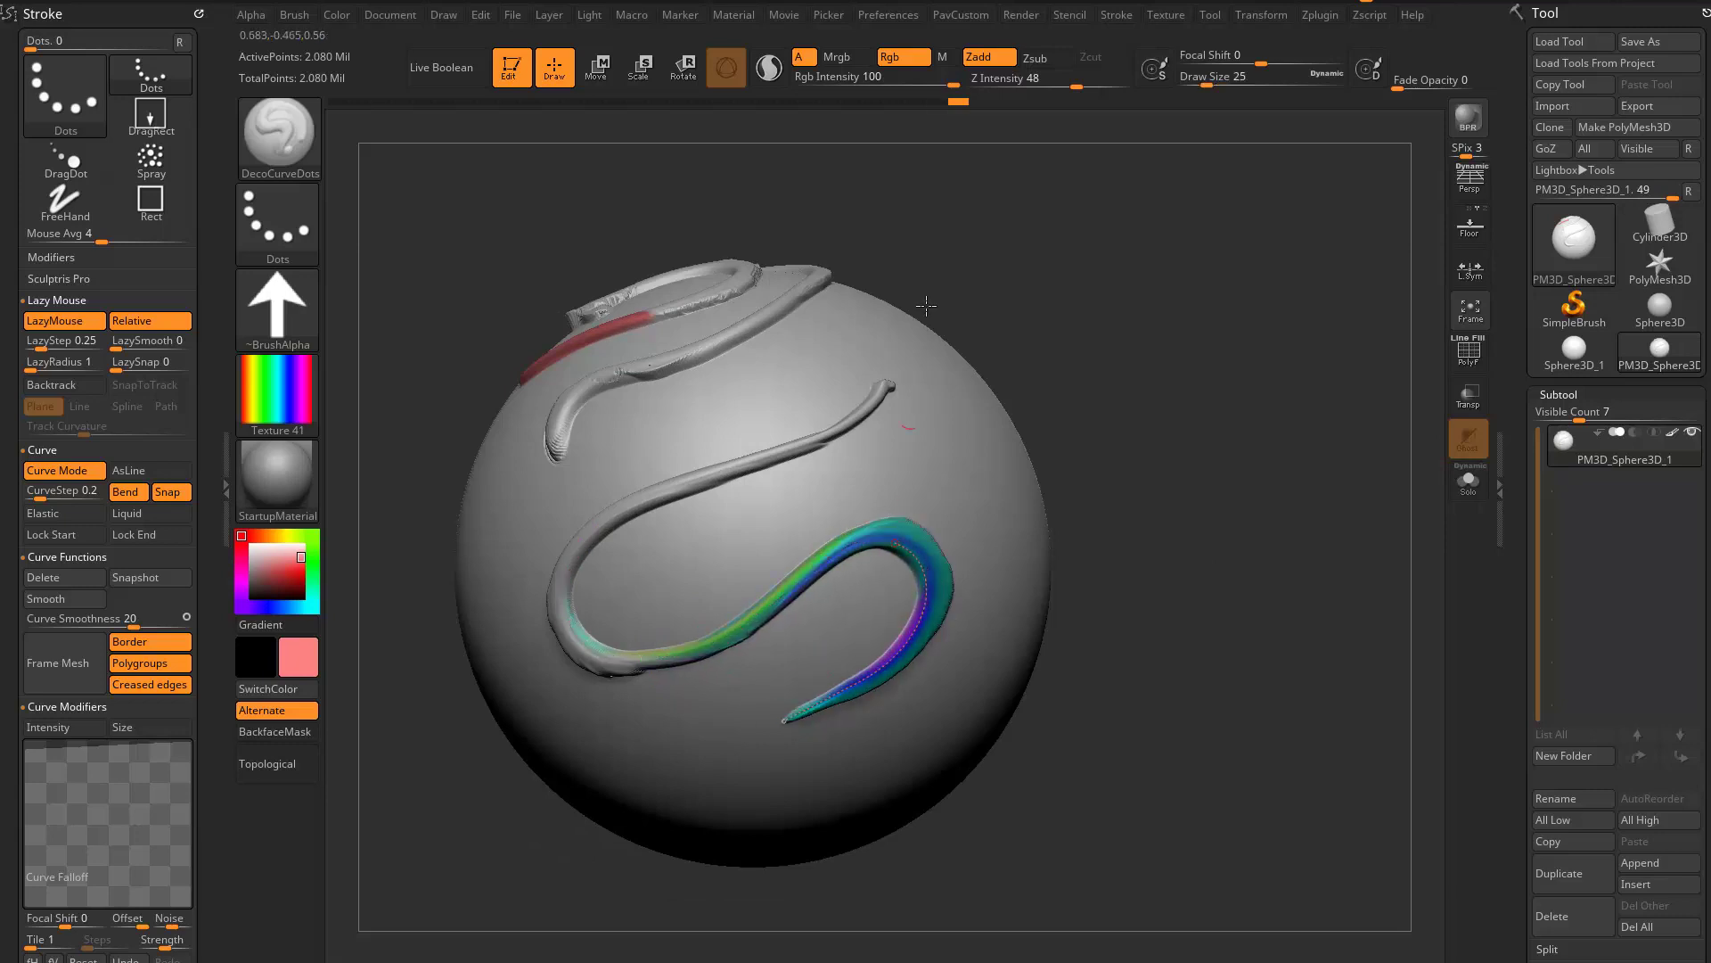
- Turn off Zadd and continue the rainbow ornament with a flat, colour-only curve looping across the sphere
{"action": "left_click", "coordinate": [999, 62]}
{"action": "left_click_drag", "start_coordinate": [1165, 485], "coordinate": [1150, 397]}
{"action": "mouse_move", "coordinate": [731, 626]}
{"action": "left_mouse_down"}
{"action": "mouse_move", "coordinate": [522, 623]}
{"action": "mouse_move", "coordinate": [690, 746]}
{"action": "mouse_move", "coordinate": [916, 592]}
{"action": "left_mouse_up"}
{"action": "mouse_move", "coordinate": [1143, 602]}
{"action": "left_mouse_down"}
{"action": "mouse_move", "coordinate": [1141, 501]}
{"action": "mouse_move", "coordinate": [1169, 565]}
{"action": "mouse_move", "coordinate": [1116, 511]}
{"action": "left_mouse_up"}
- Rotate the rainbow Texture 41 by 90 degrees
{"action": "left_click", "coordinate": [301, 380]}
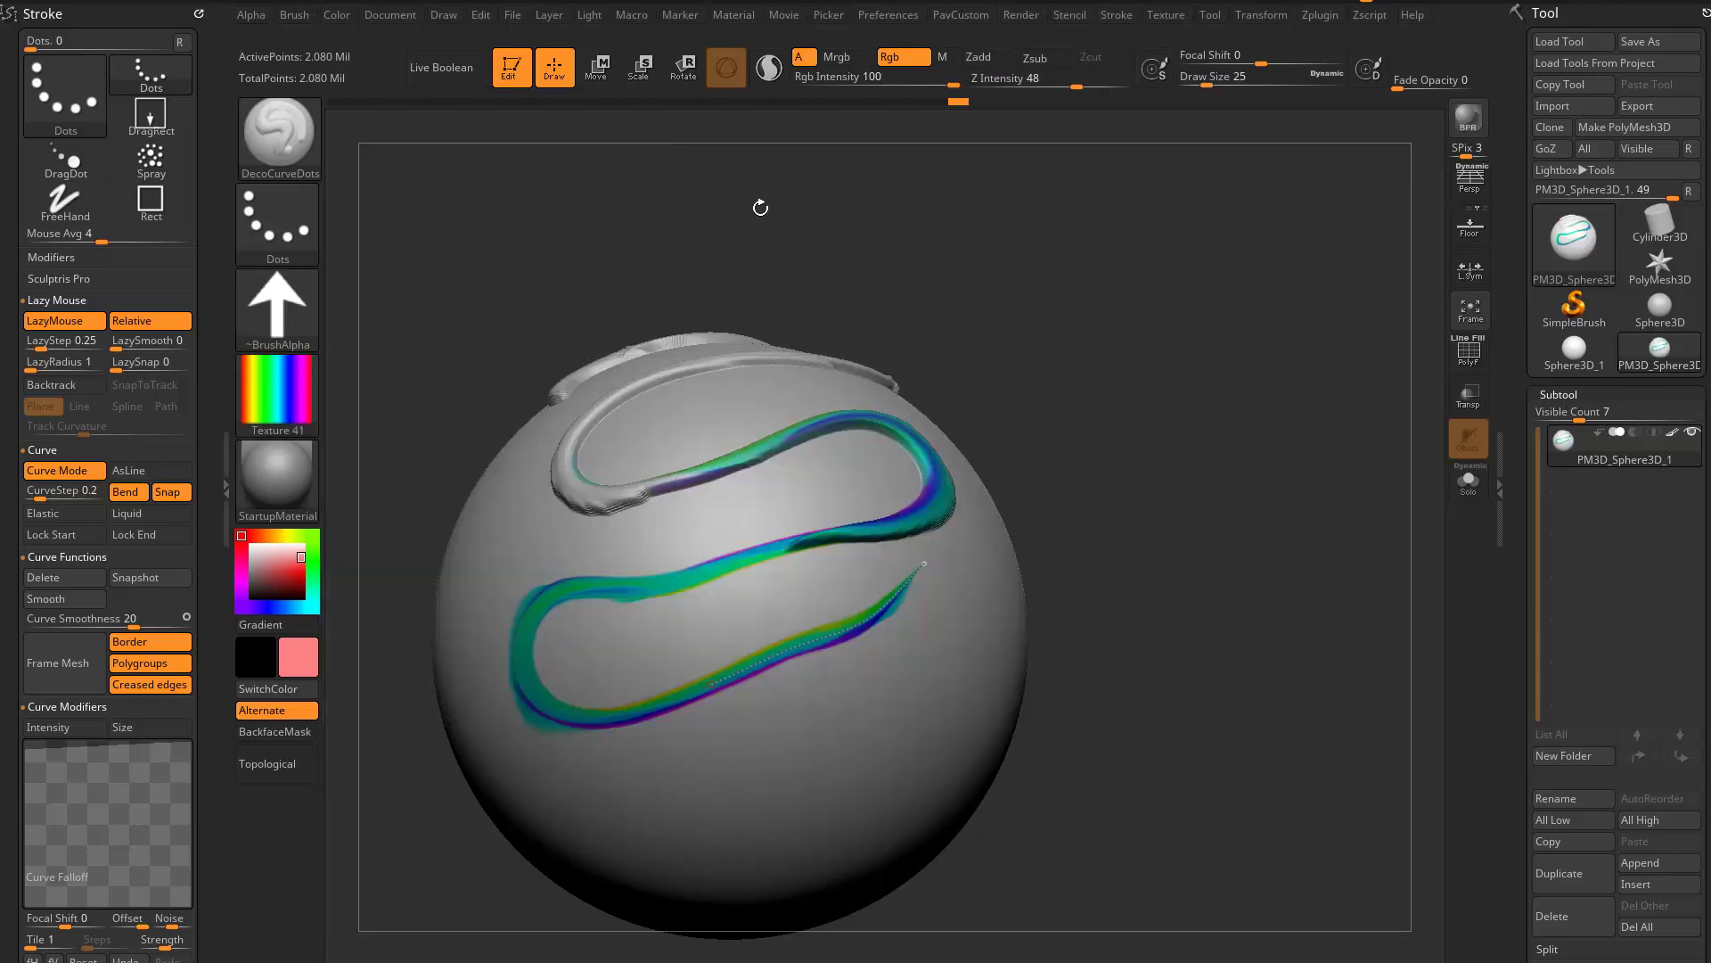
{"action": "left_click", "coordinate": [1163, 15]}
{"action": "left_click", "coordinate": [1287, 427]}
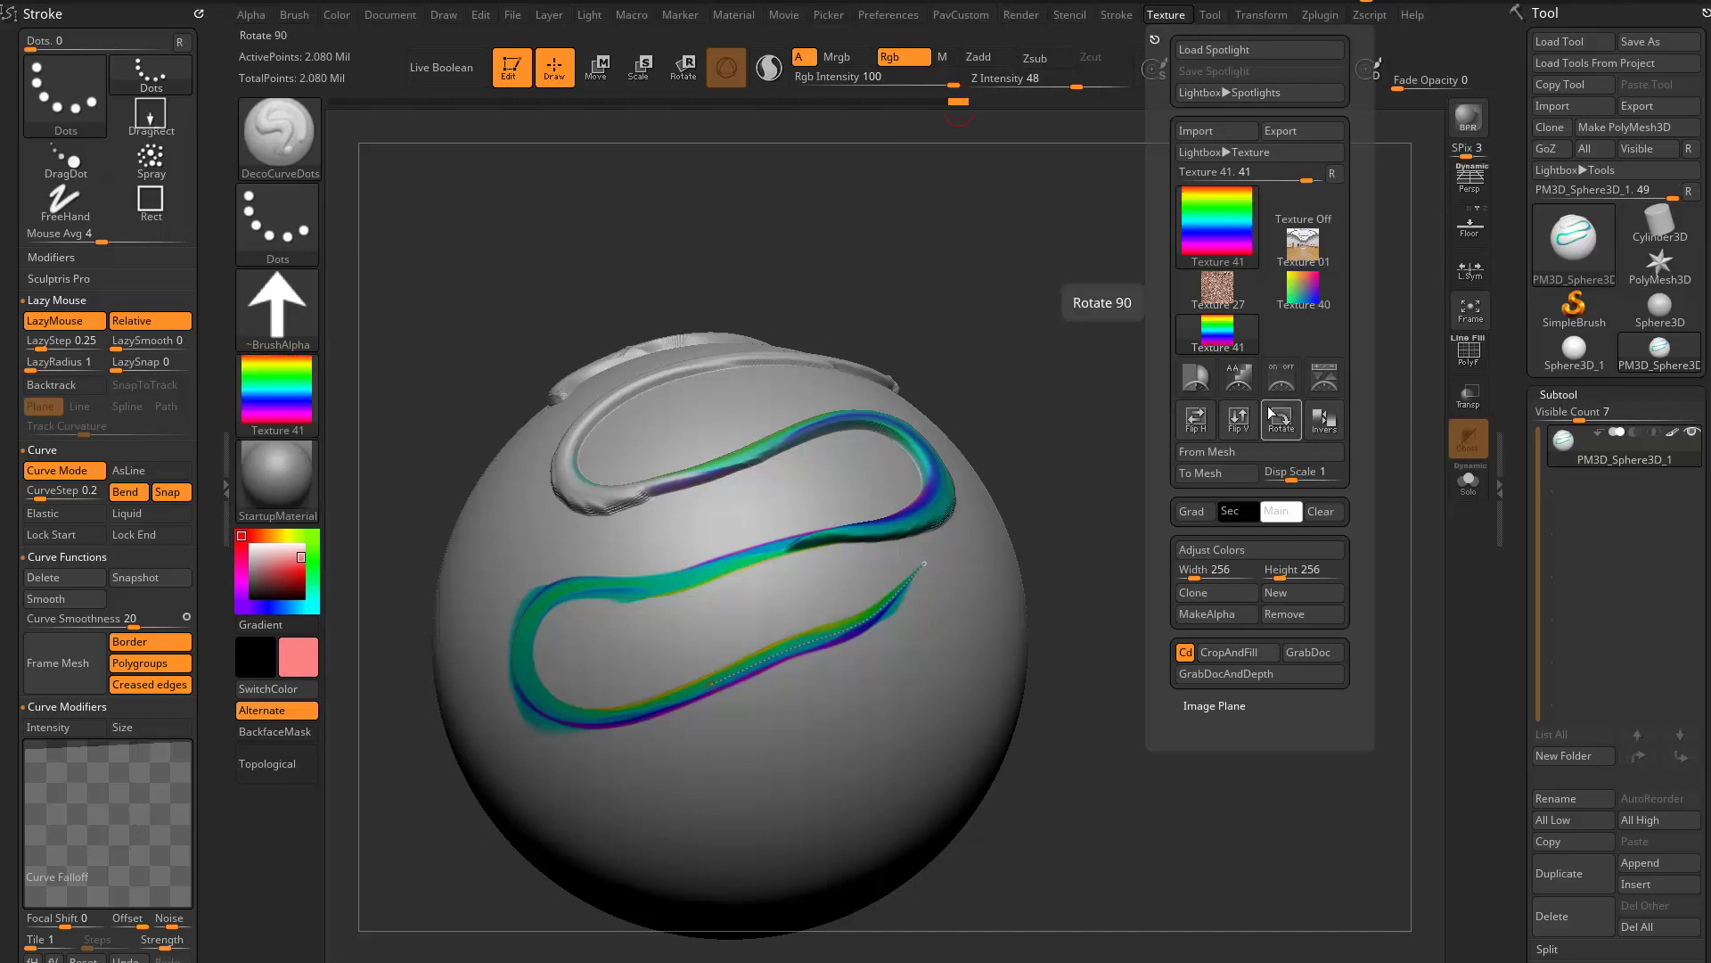
{"action": "left_click_drag", "start_coordinate": [1234, 532], "coordinate": [1224, 487], "text": "alt"}
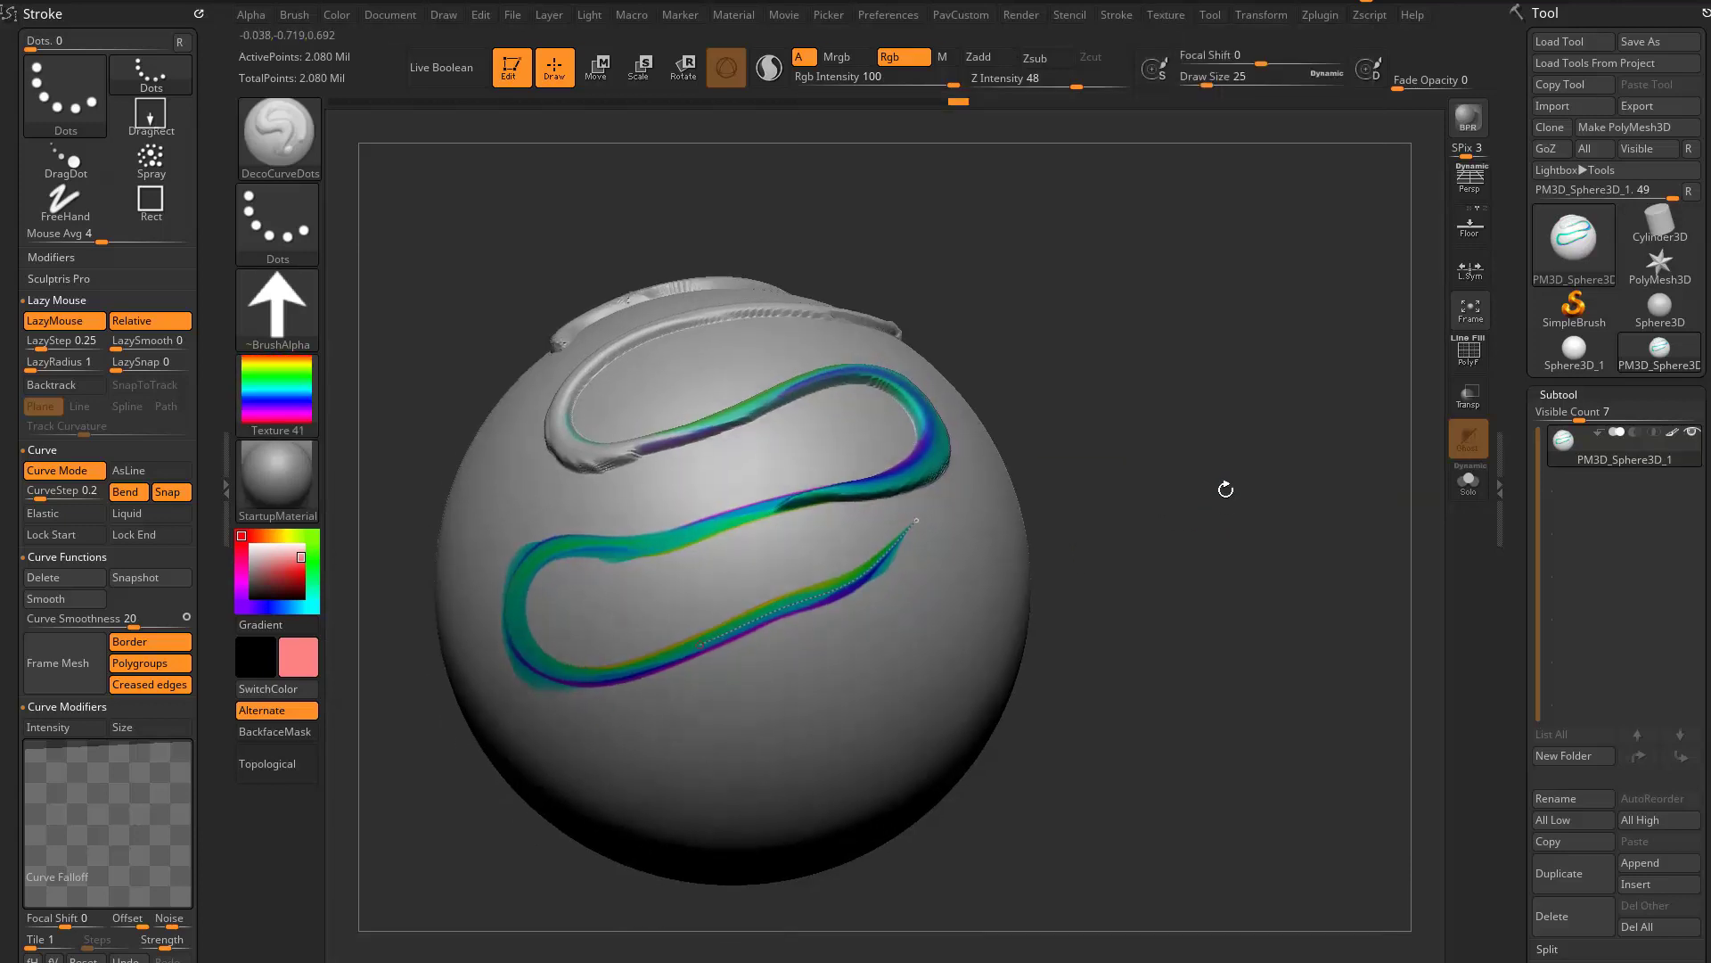
- Extend the flat rainbow ornament from its open end with a looping, colour-only curve around the side of the sphere
{"action": "left_click", "coordinate": [1168, 17]}
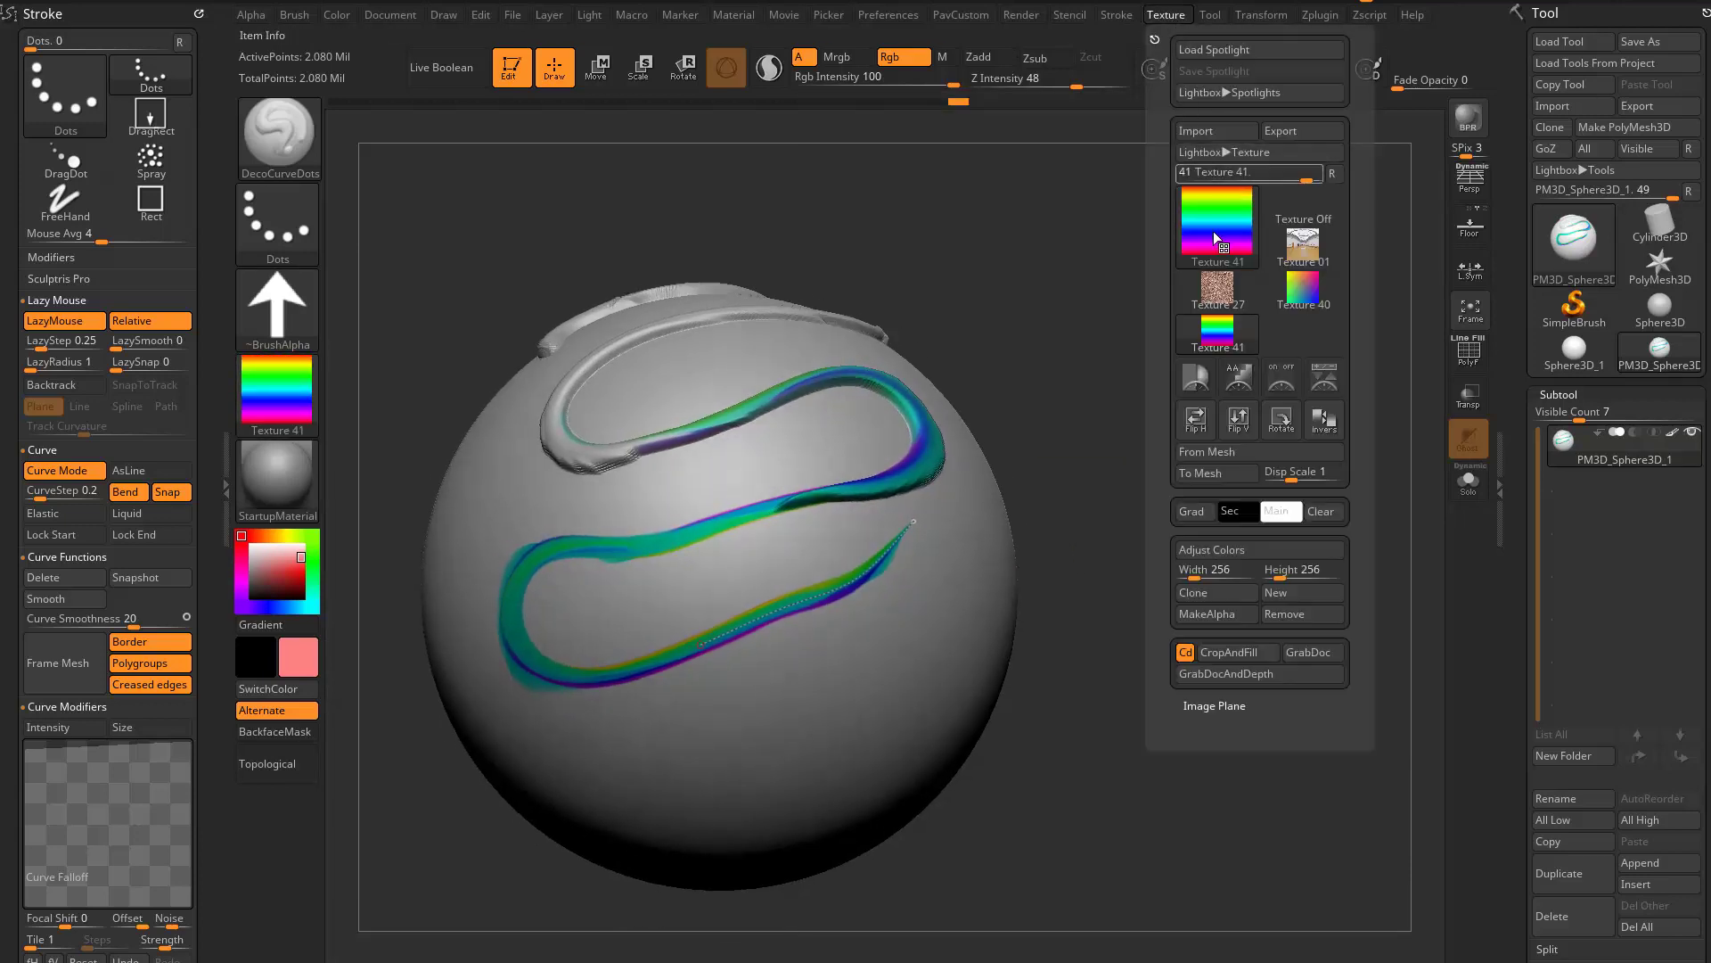
{"action": "left_click_drag", "start_coordinate": [913, 525], "coordinate": [947, 524]}
{"action": "mouse_move", "coordinate": [1061, 537]}
{"action": "left_mouse_down", "text": "alt"}
{"action": "mouse_move", "coordinate": [891, 533]}
{"action": "mouse_move", "coordinate": [940, 578]}
{"action": "mouse_move", "coordinate": [887, 682]}
{"action": "mouse_move", "coordinate": [740, 709]}
{"action": "mouse_move", "coordinate": [784, 784]}
{"action": "mouse_move", "coordinate": [998, 573]}
{"action": "mouse_move", "coordinate": [938, 478]}
{"action": "left_mouse_up", "text": "alt"}
{"action": "left_click_drag", "start_coordinate": [1221, 407], "coordinate": [1116, 459]}
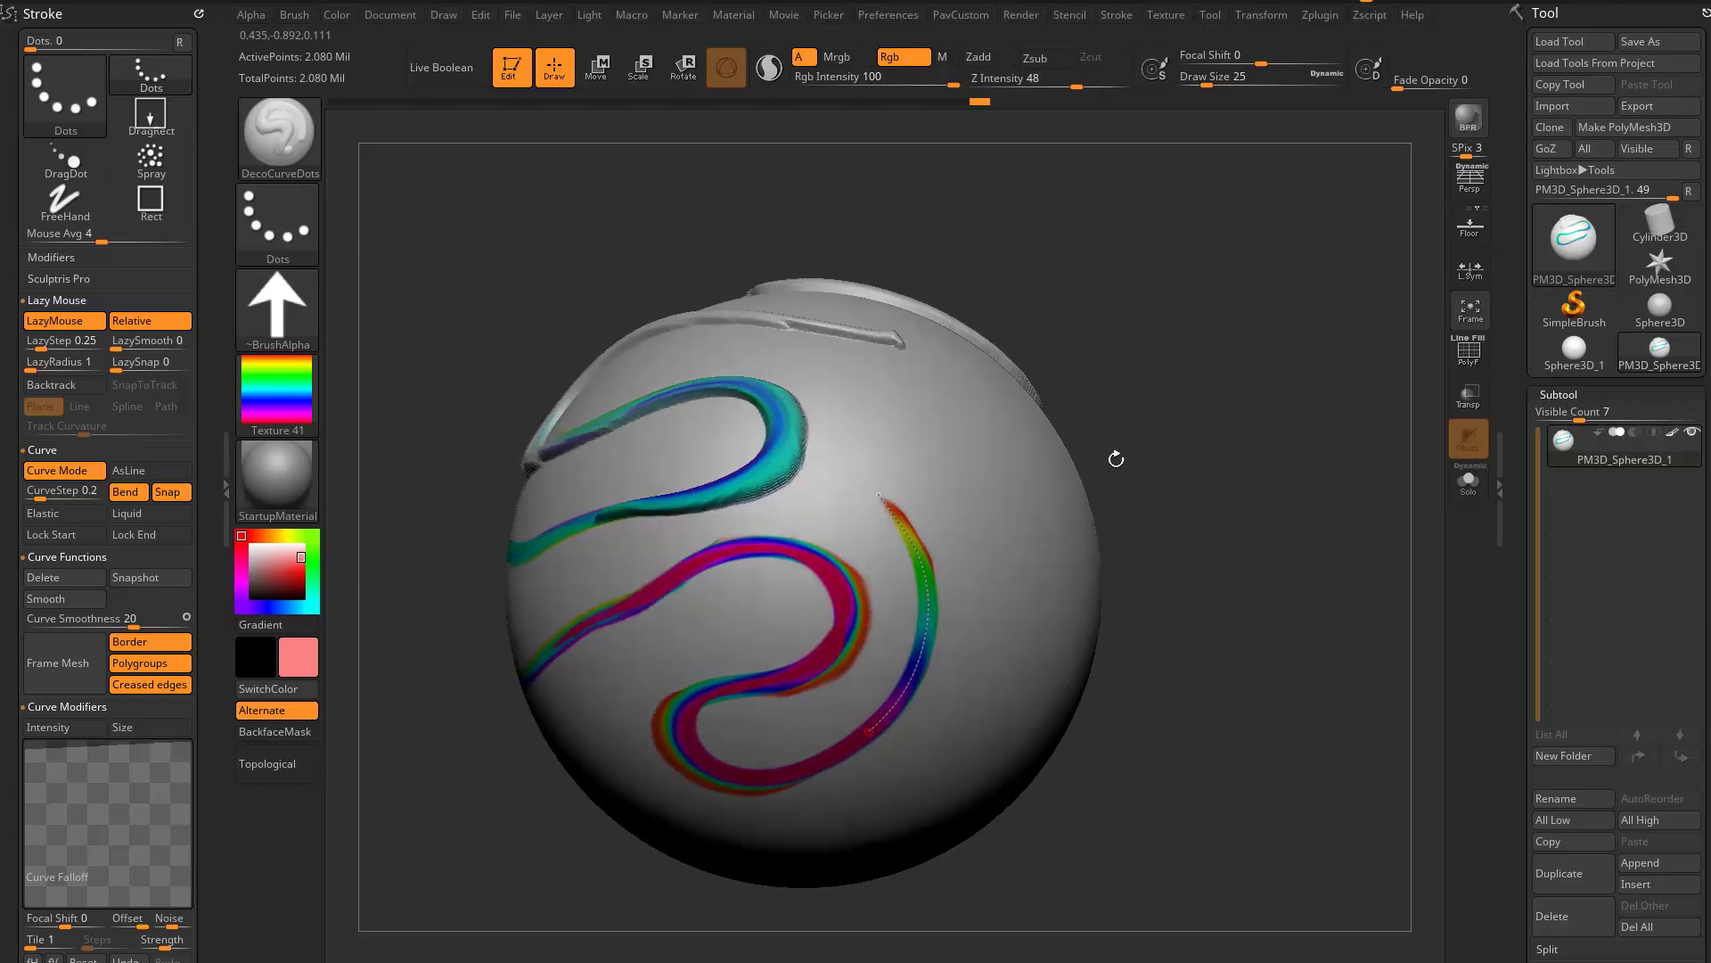
- Switch to the DecoCurveDragDot brush and draw a short curved stroke on a blank area of the sphere
{"action": "key", "text": "b"}
{"action": "key", "text": "d"}
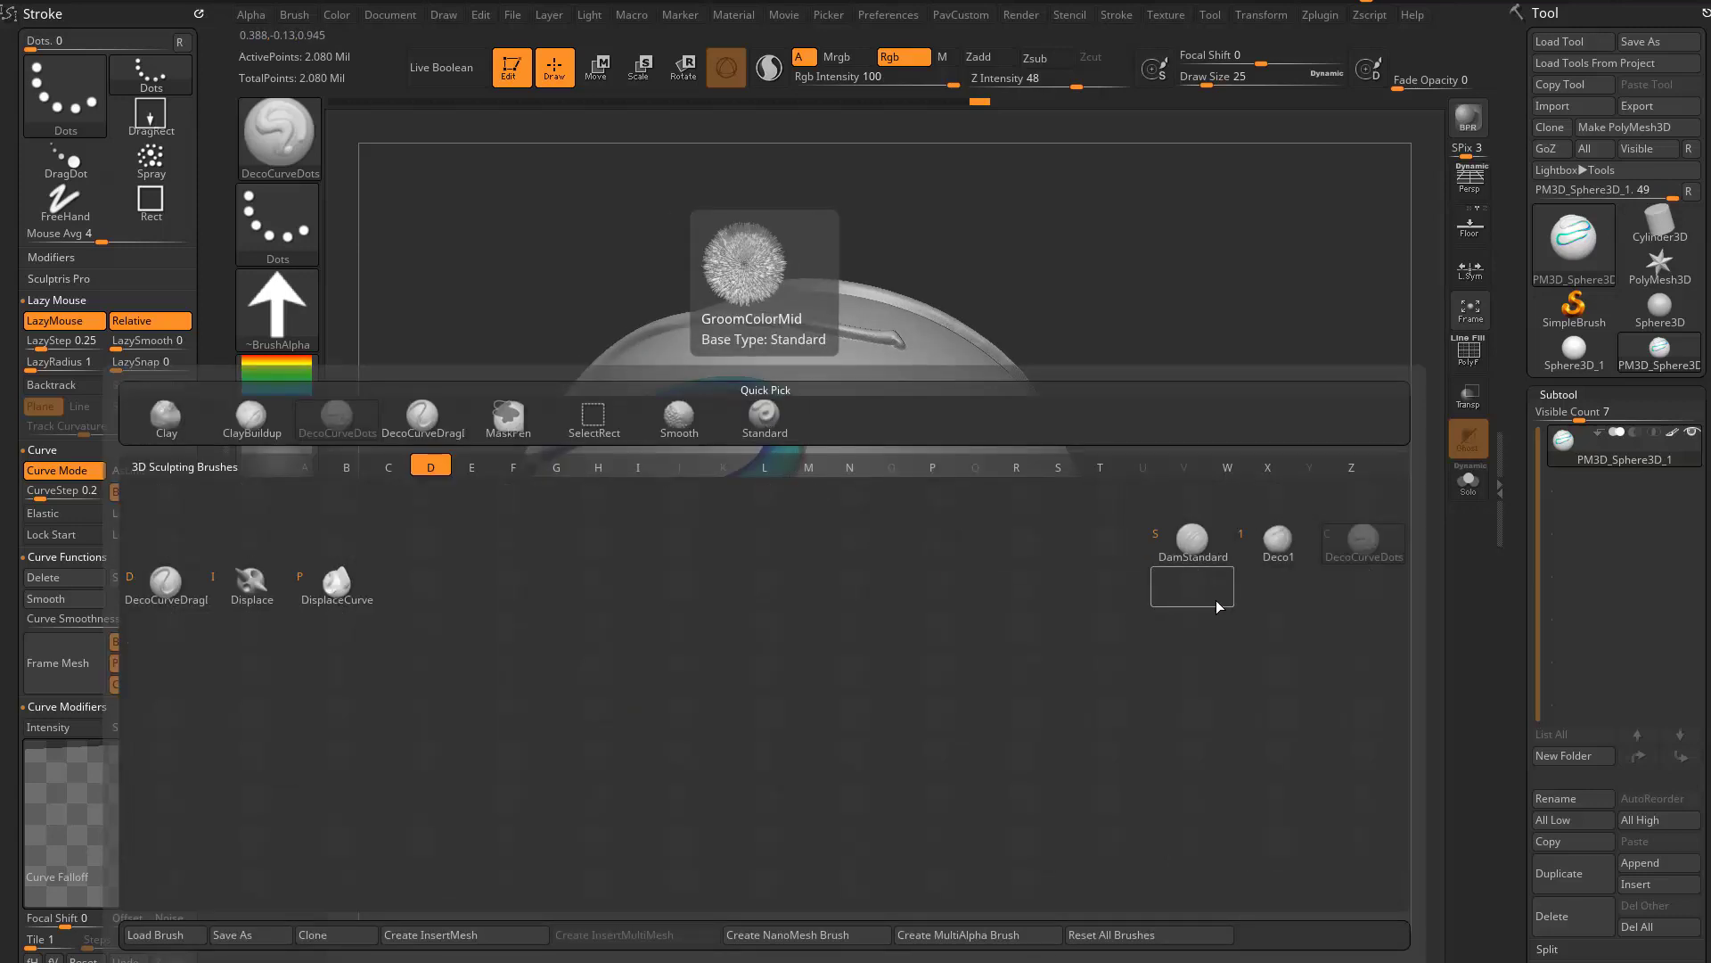
{"action": "left_click", "coordinate": [474, 589]}
{"action": "left_click_drag", "start_coordinate": [1254, 485], "coordinate": [1132, 475]}
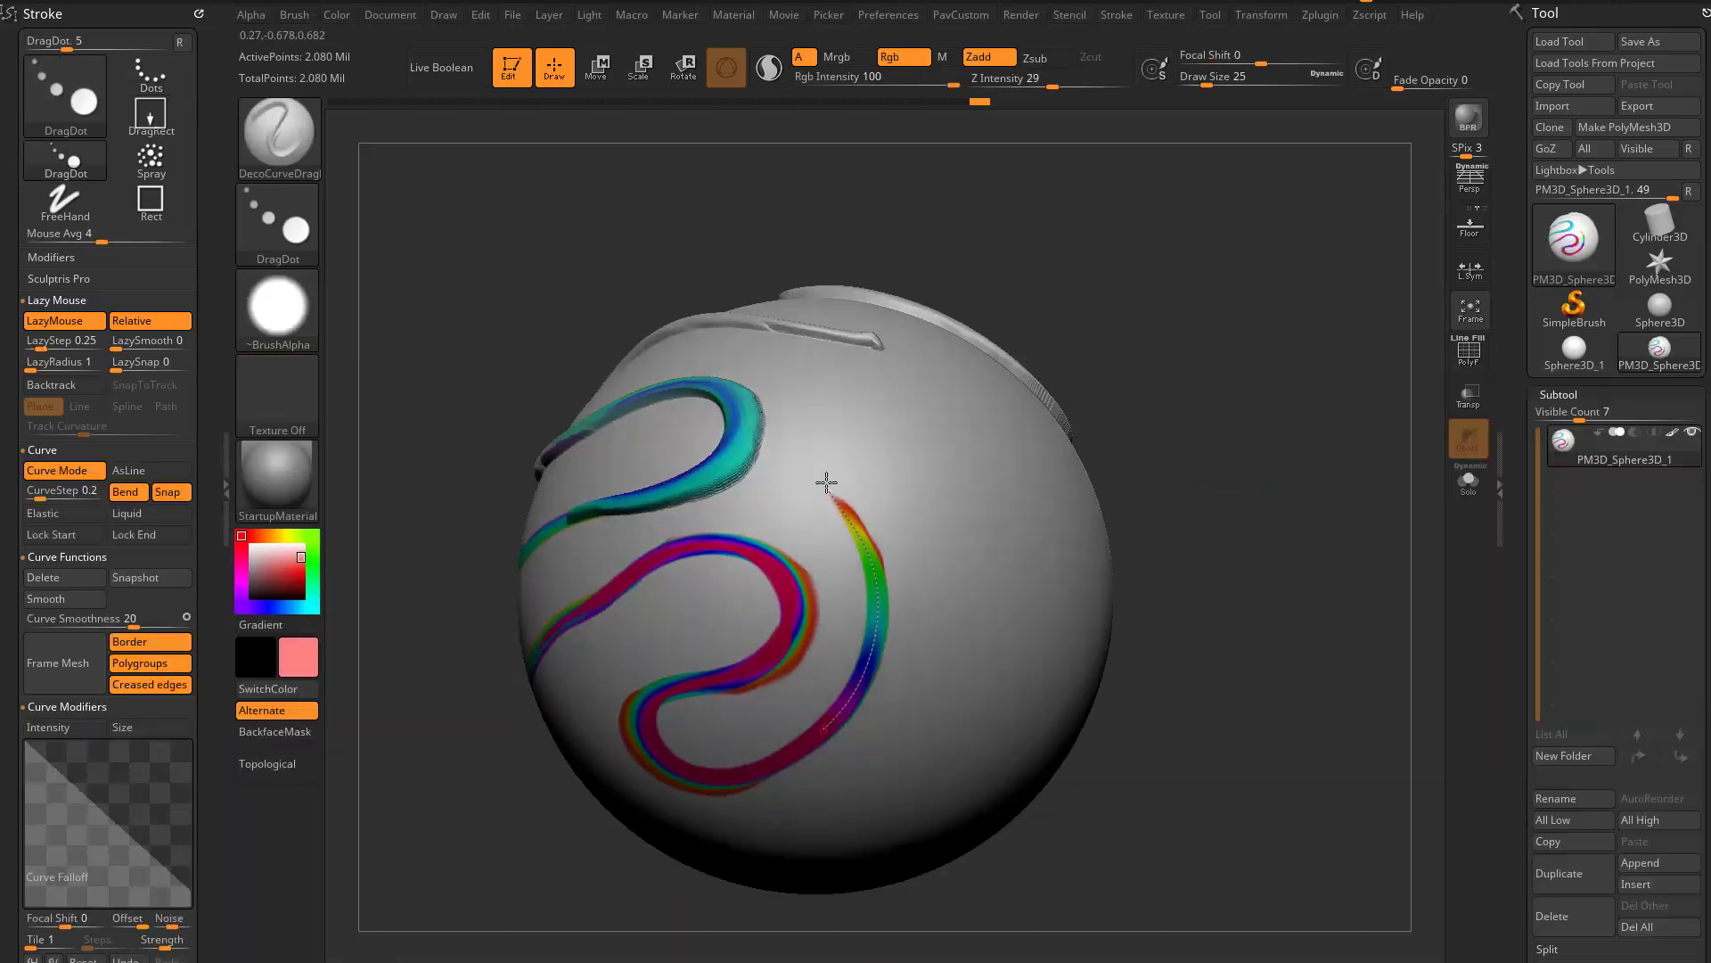
{"action": "left_click_drag", "start_coordinate": [830, 489], "coordinate": [963, 420]}
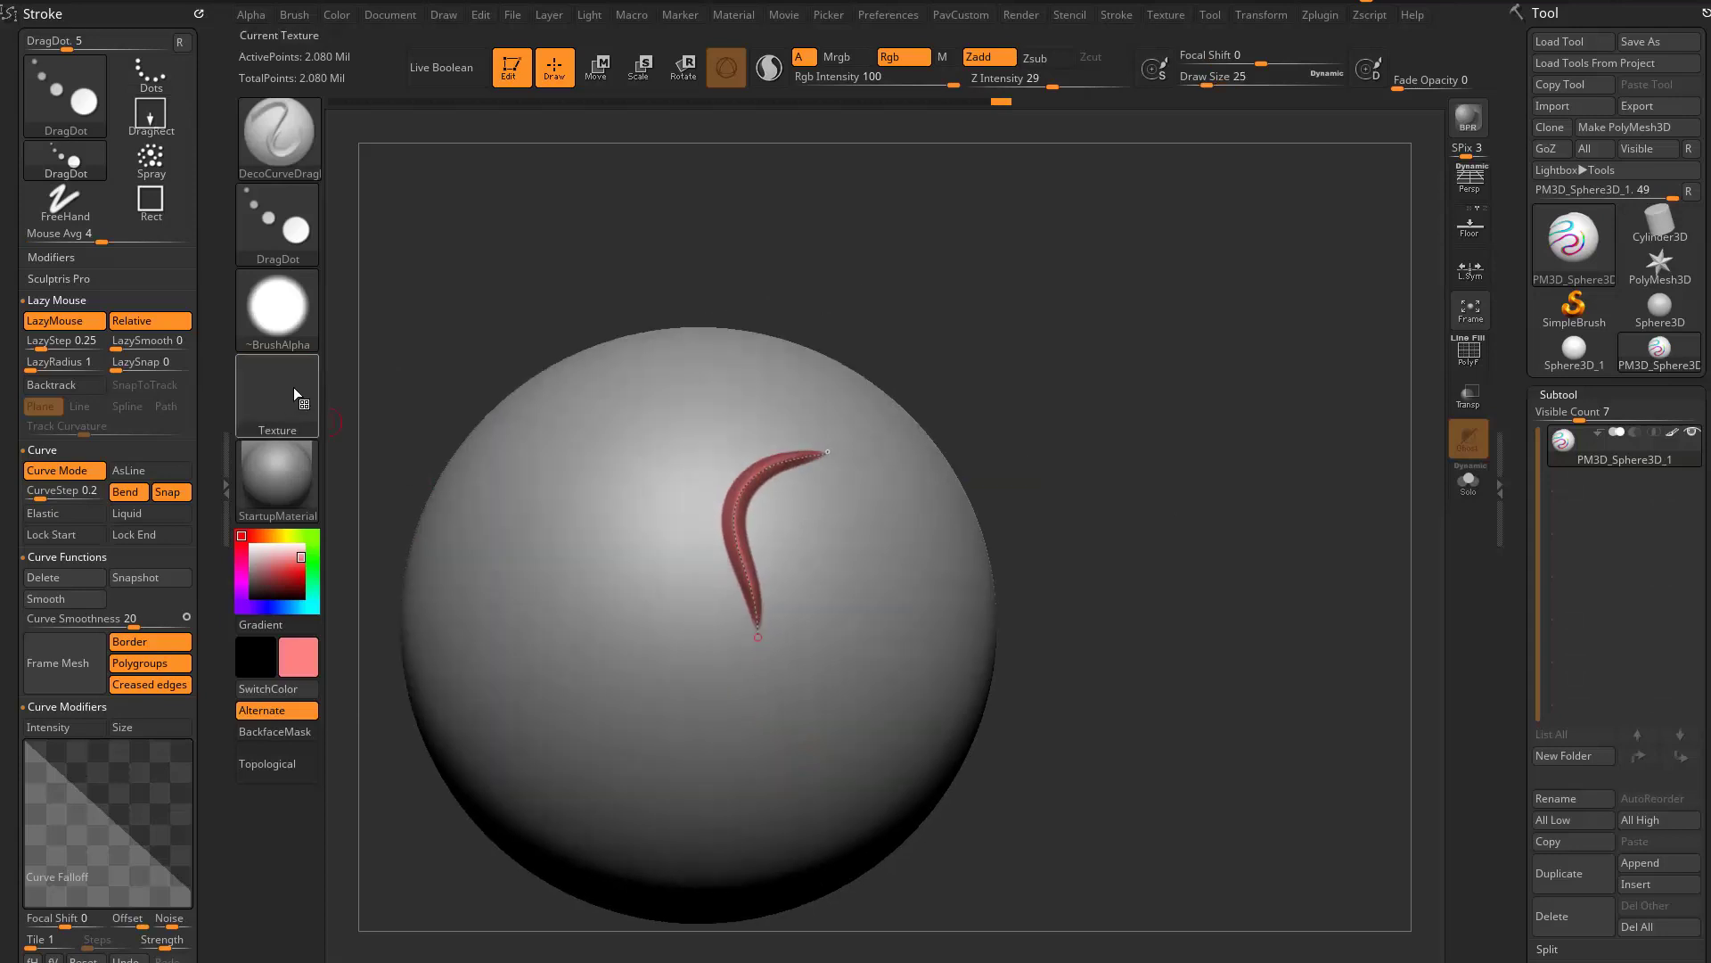
- Assign the rainbow Texture 41 to the brush and drag the curve to recolour the stroke with it
{"action": "left_click", "coordinate": [278, 397]}
{"action": "left_click", "coordinate": [720, 414]}
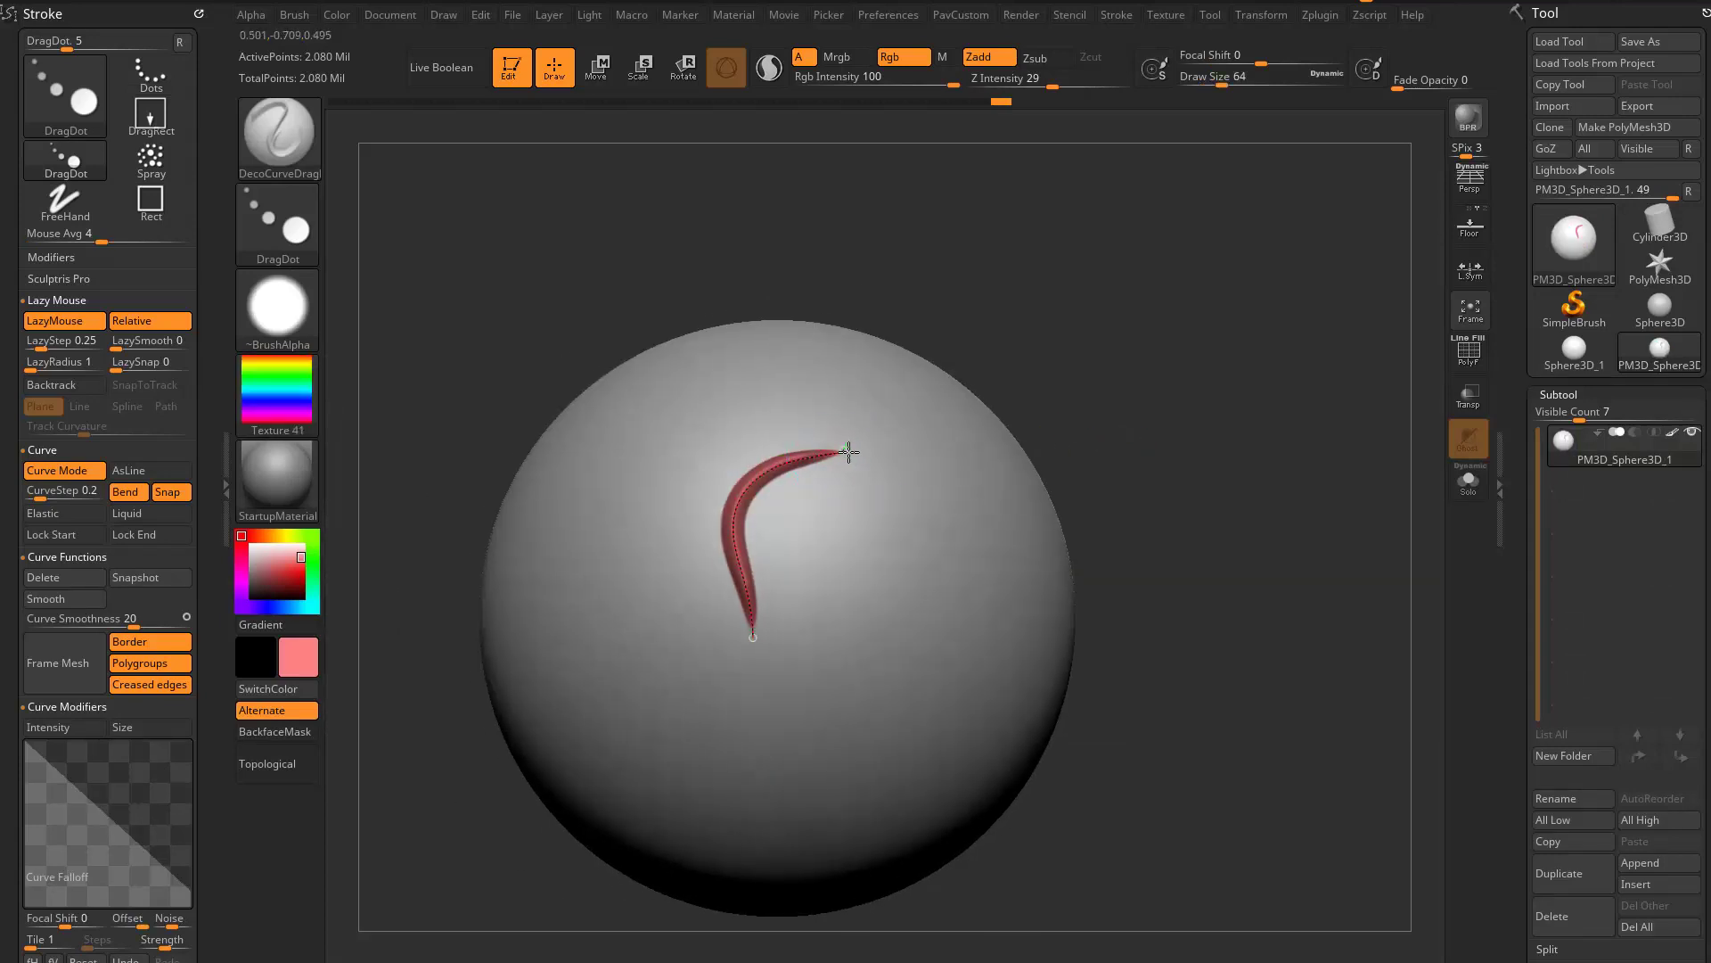
{"action": "mouse_move", "coordinate": [848, 452]}
{"action": "left_mouse_down"}
{"action": "mouse_move", "coordinate": [882, 463]}
{"action": "mouse_move", "coordinate": [886, 561]}
{"action": "mouse_move", "coordinate": [748, 603]}
{"action": "mouse_move", "coordinate": [670, 714]}
{"action": "mouse_move", "coordinate": [701, 738]}
{"action": "left_mouse_up"}
{"action": "left_click_drag", "start_coordinate": [1228, 613], "coordinate": [1246, 492], "text": "alt"}
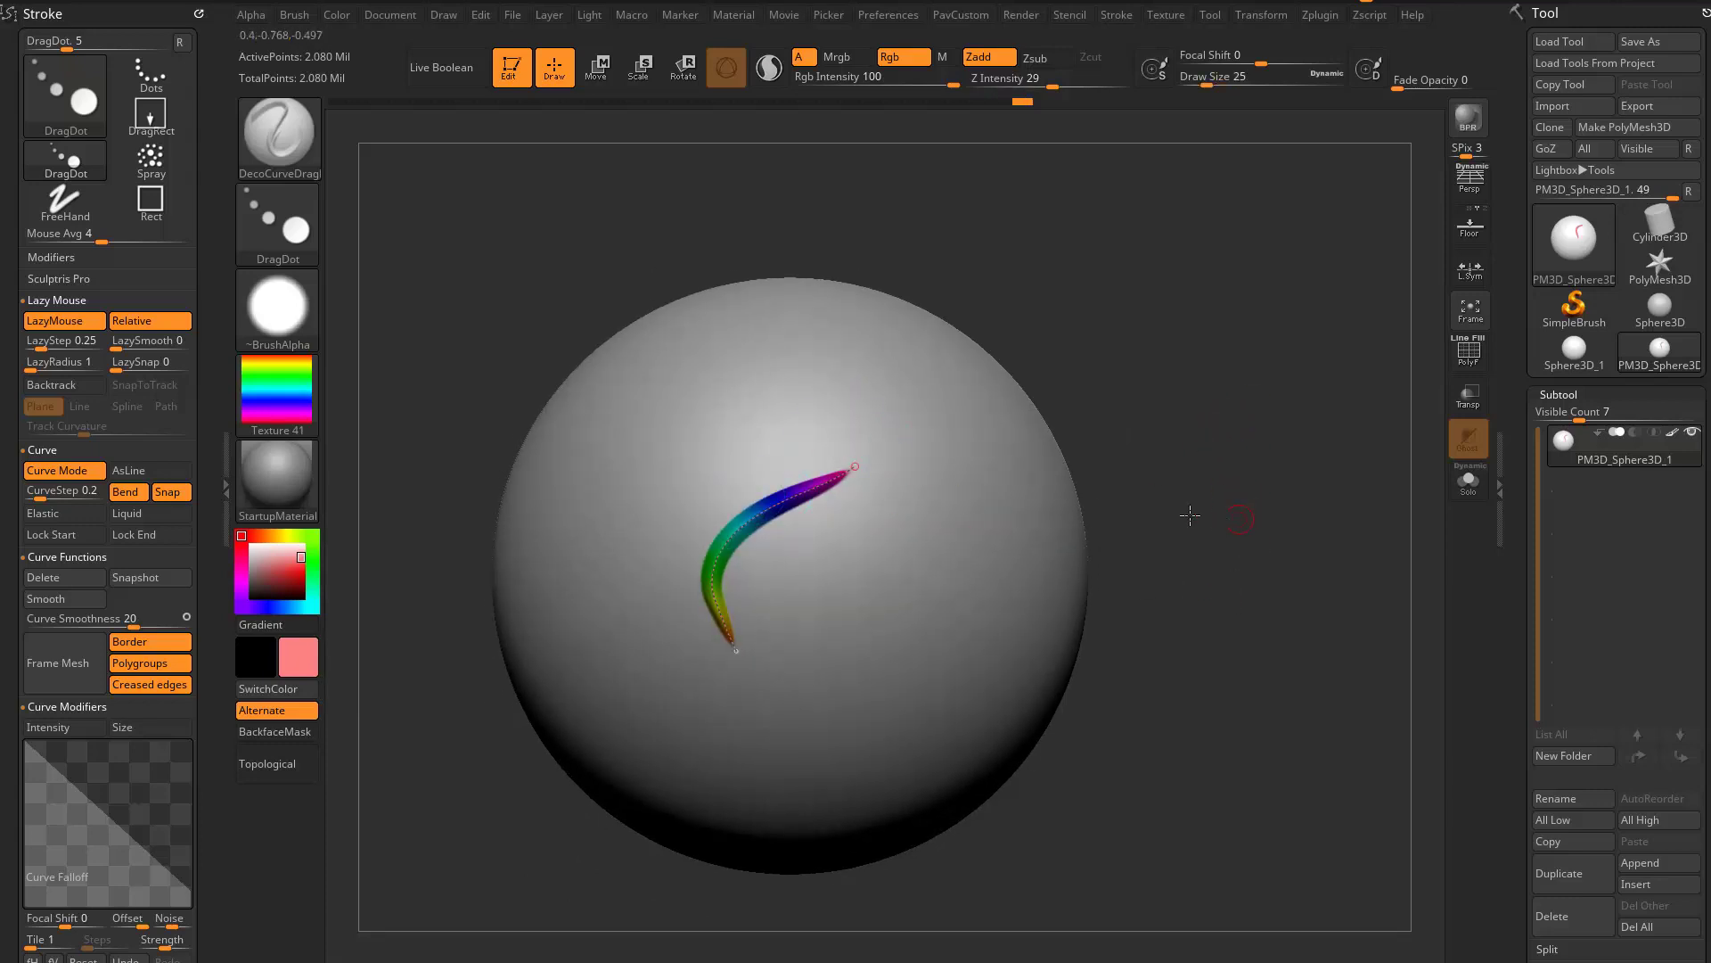
{"action": "left_click_drag", "start_coordinate": [1190, 515], "coordinate": [1145, 531], "text": "alt"}
- Turn off Bend and drag the rainbow curve across the sphere to stamp a row of parallel, unbent copies
{"action": "left_click", "coordinate": [126, 491]}
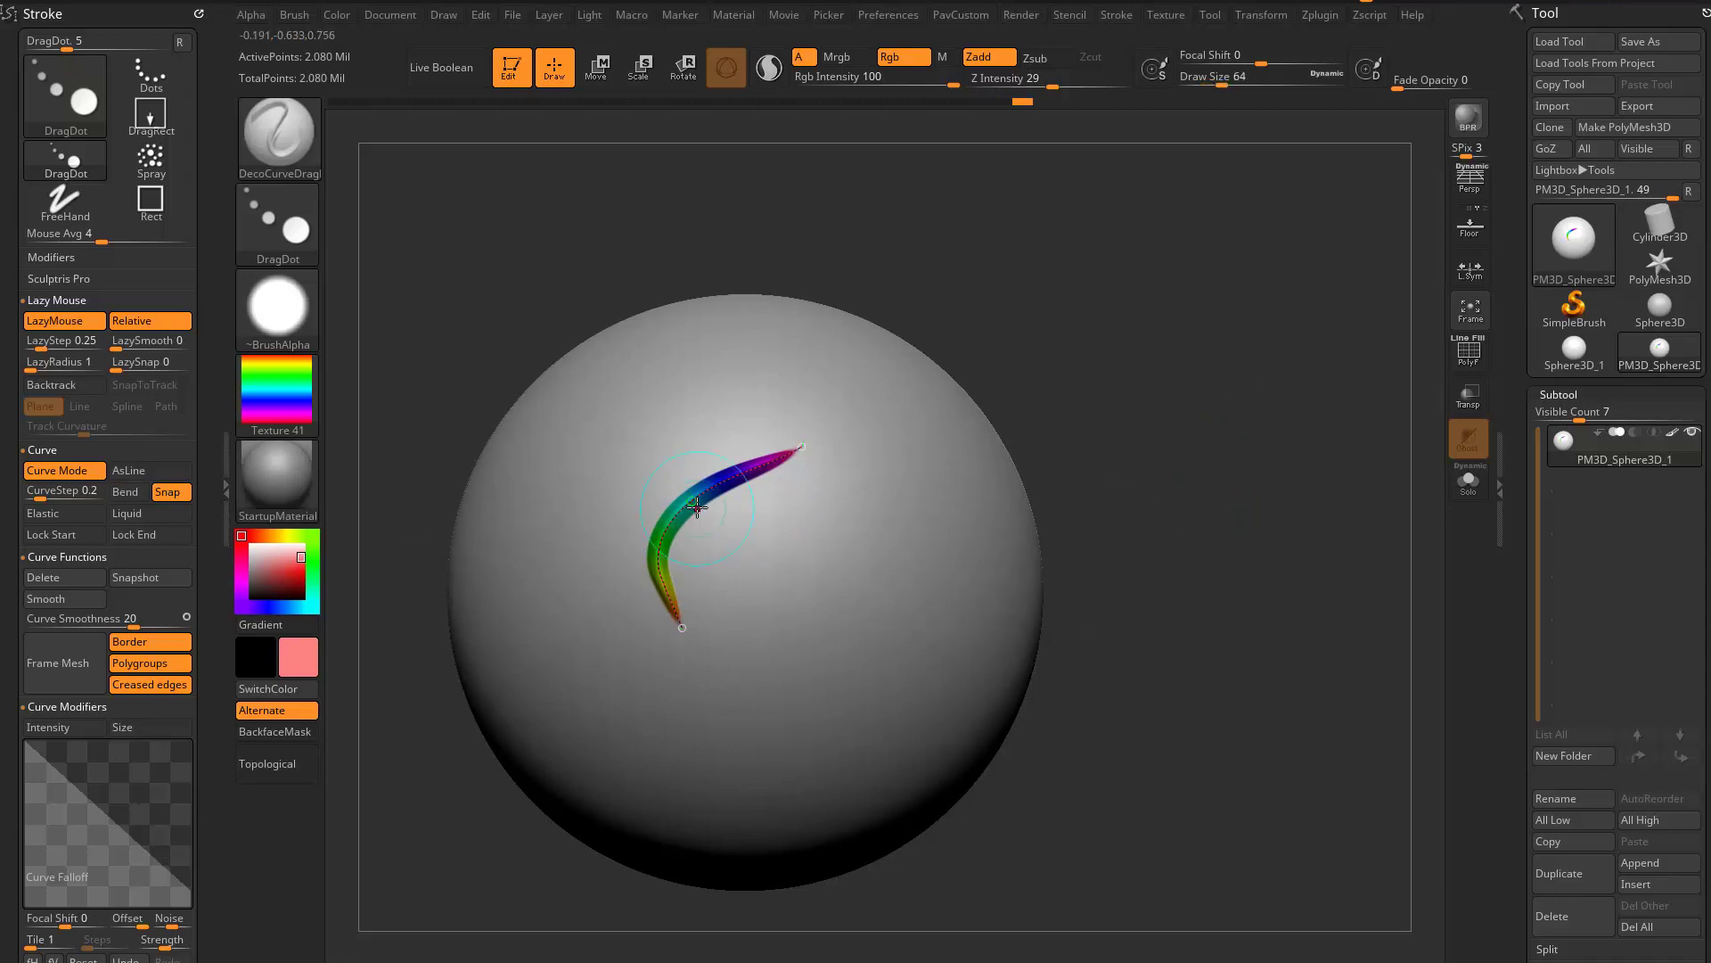
{"action": "left_click_drag", "start_coordinate": [697, 508], "coordinate": [768, 546]}
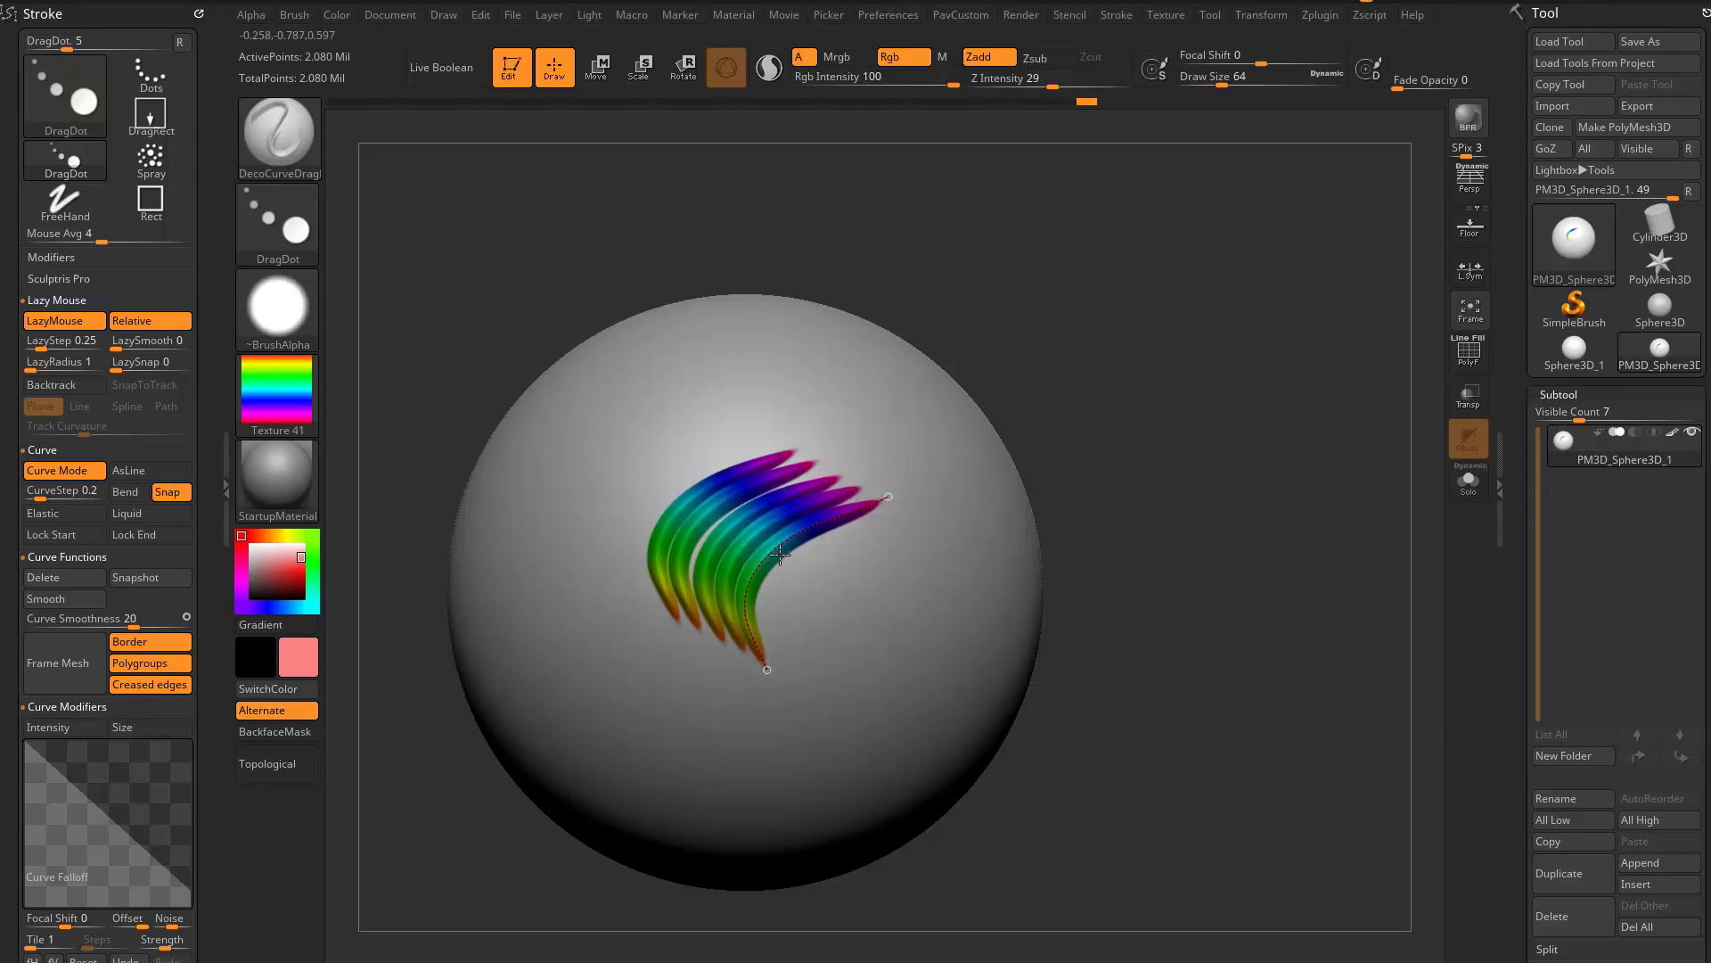
{"action": "mouse_move", "coordinate": [1077, 519]}
{"action": "left_mouse_down"}
{"action": "mouse_move", "coordinate": [1199, 440]}
{"action": "mouse_move", "coordinate": [1206, 544]}
{"action": "mouse_move", "coordinate": [1001, 561]}
{"action": "mouse_move", "coordinate": [1108, 527]}
{"action": "mouse_move", "coordinate": [1115, 489]}
{"action": "mouse_move", "coordinate": [1065, 535]}
{"action": "mouse_move", "coordinate": [1104, 513]}
{"action": "left_mouse_up"}
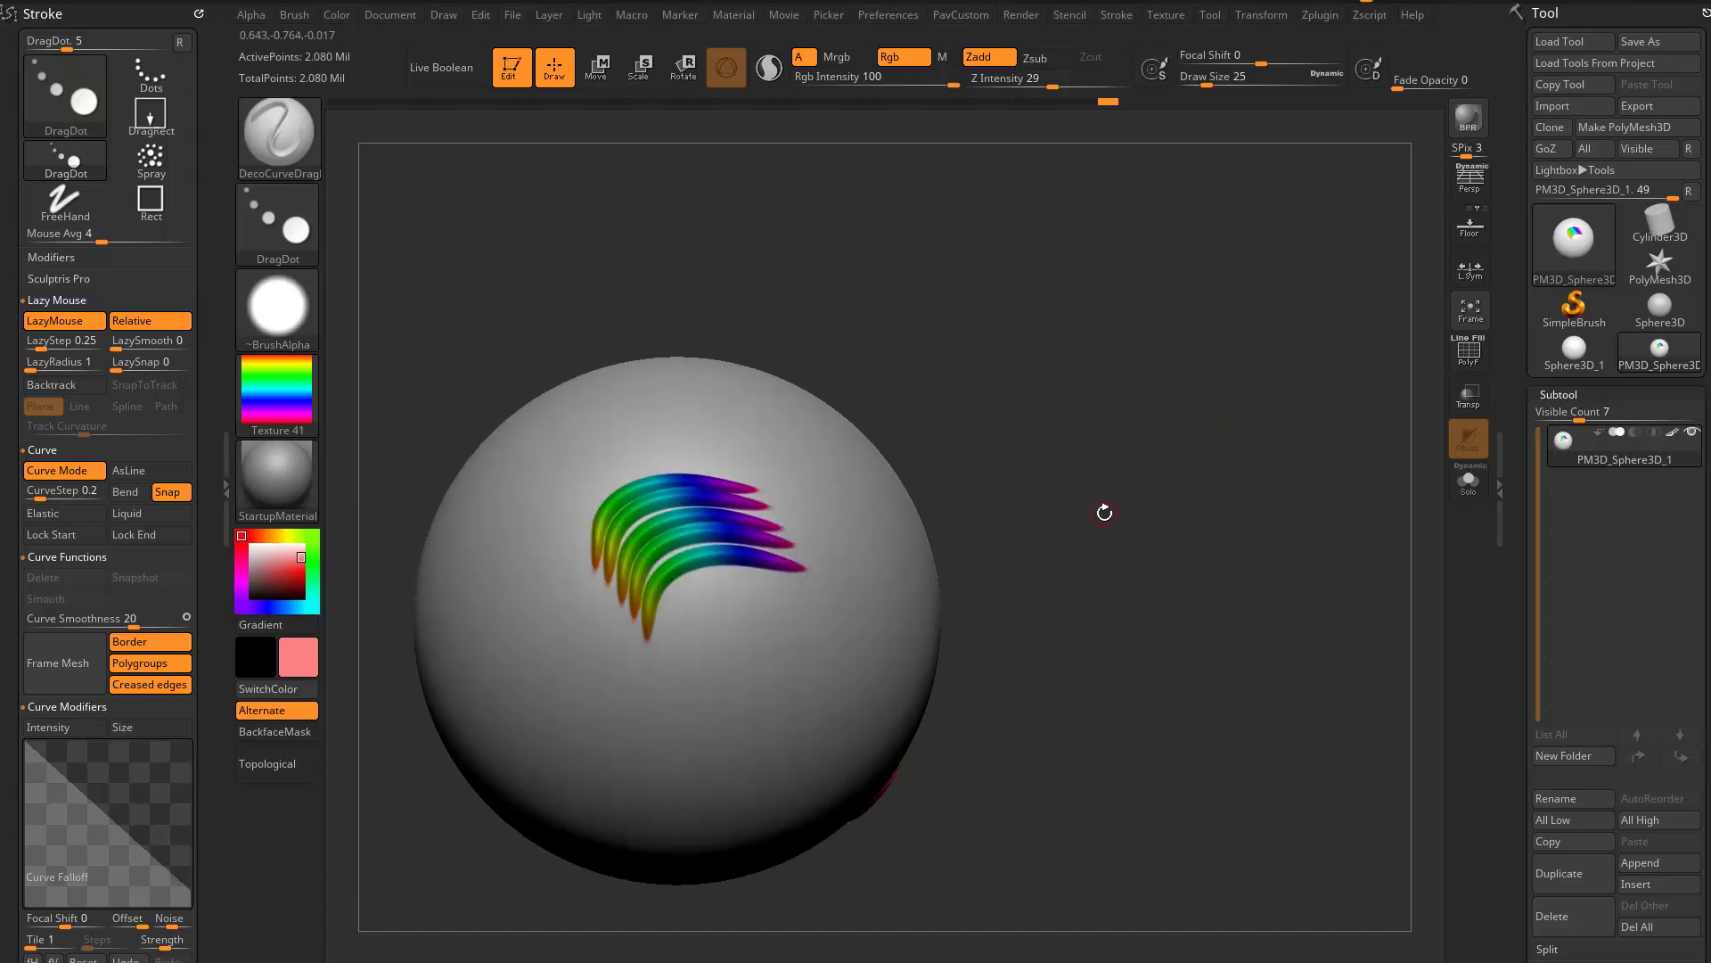
{"action": "mouse_move", "coordinate": [1148, 330]}
{"action": "left_mouse_down"}
{"action": "mouse_move", "coordinate": [1095, 349]}
{"action": "mouse_move", "coordinate": [1100, 401]}
{"action": "left_mouse_up"}
- Switch to the Standard brush and enable Curve Mode for it
{"action": "key", "text": "b"}
{"action": "key", "text": "s"}
{"action": "key", "text": "t"}
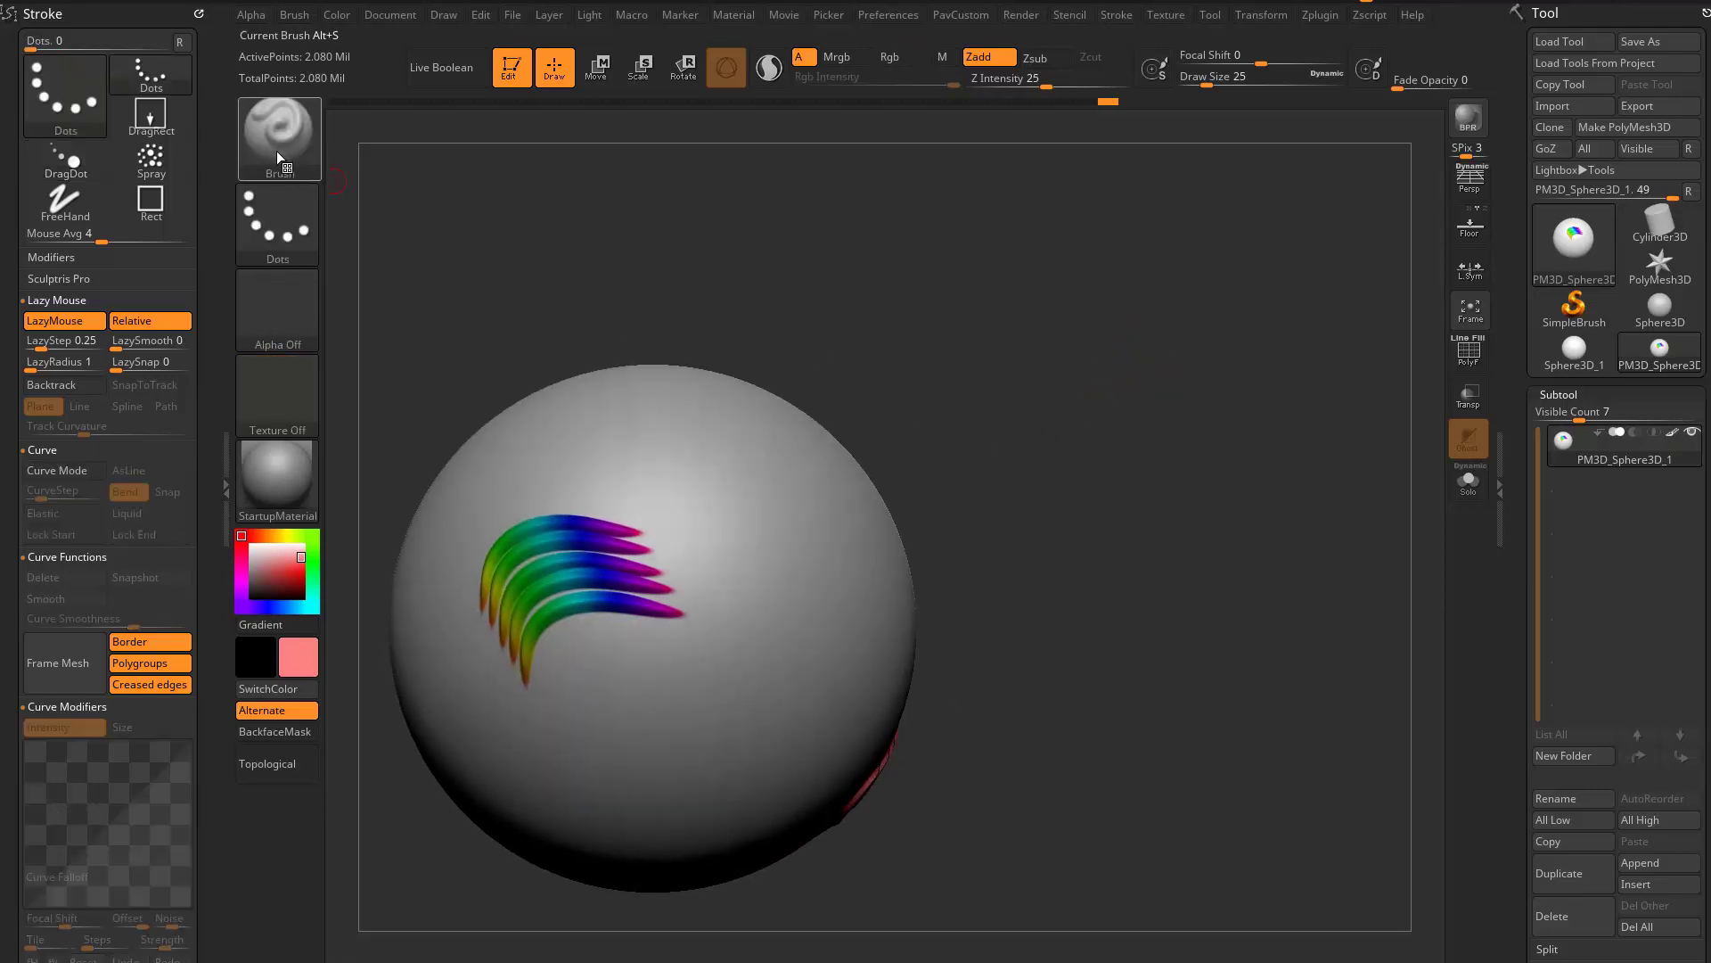
{"action": "scroll", "coordinate": [122, 279], "scroll_direction": "down", "scroll_amount": 2}
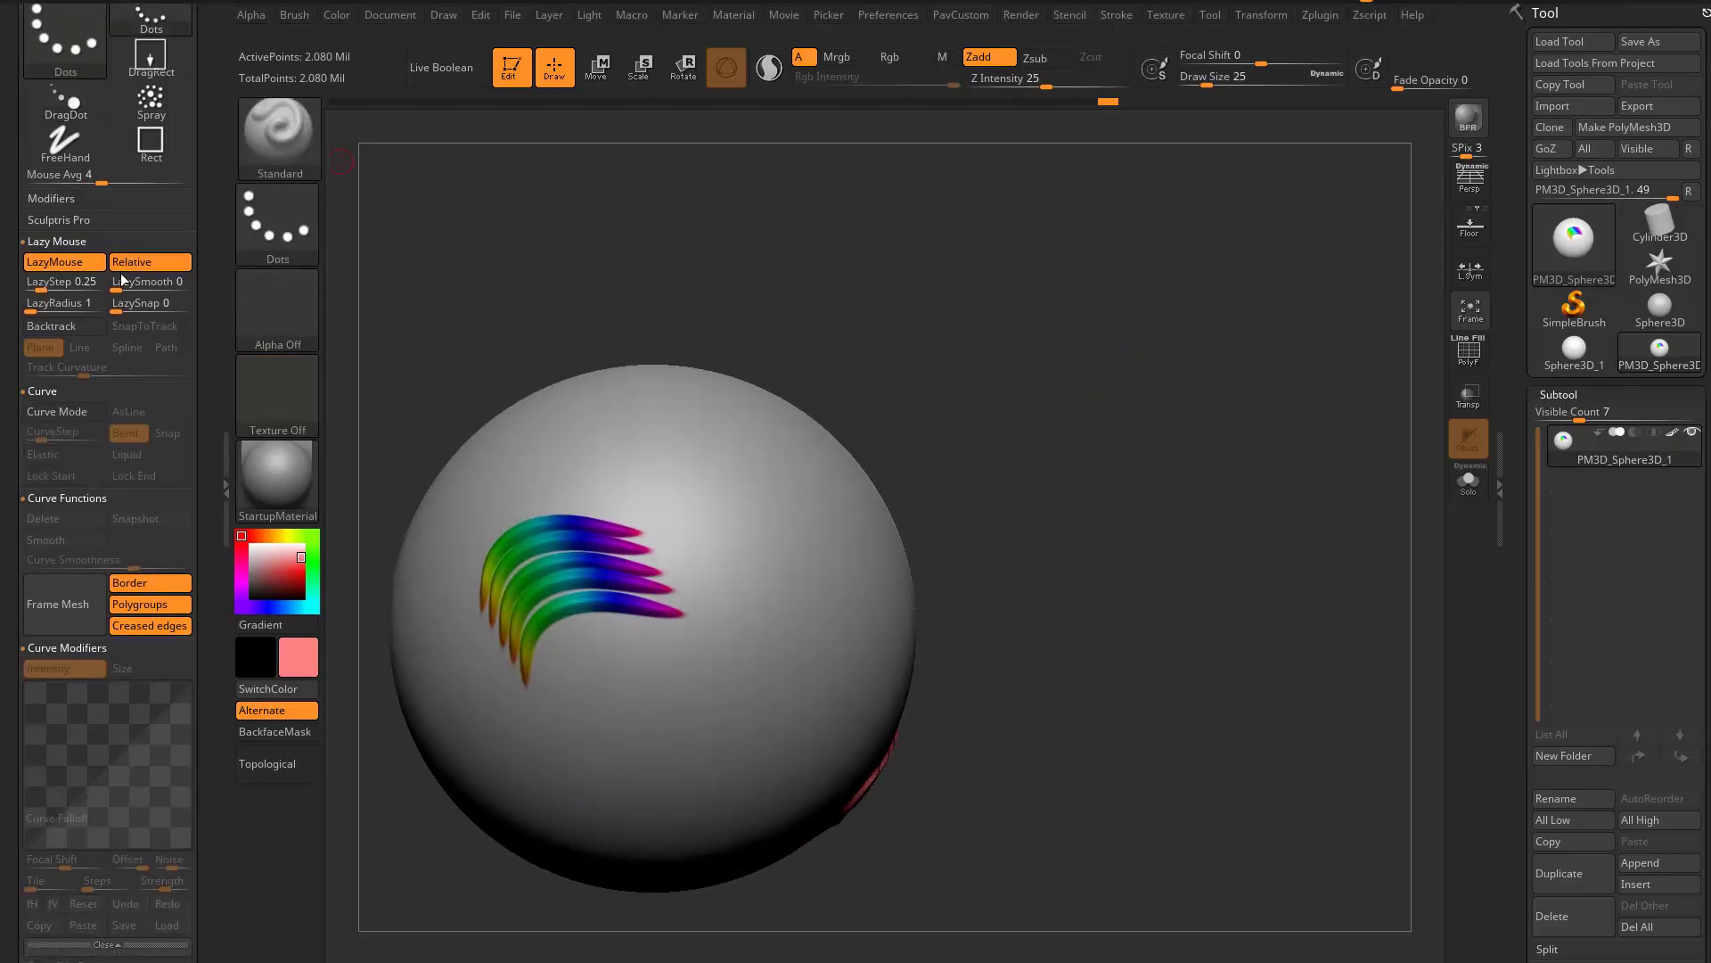
{"action": "left_click", "coordinate": [56, 412]}
{"action": "left_click_drag", "start_coordinate": [983, 337], "coordinate": [820, 464], "text": "alt"}
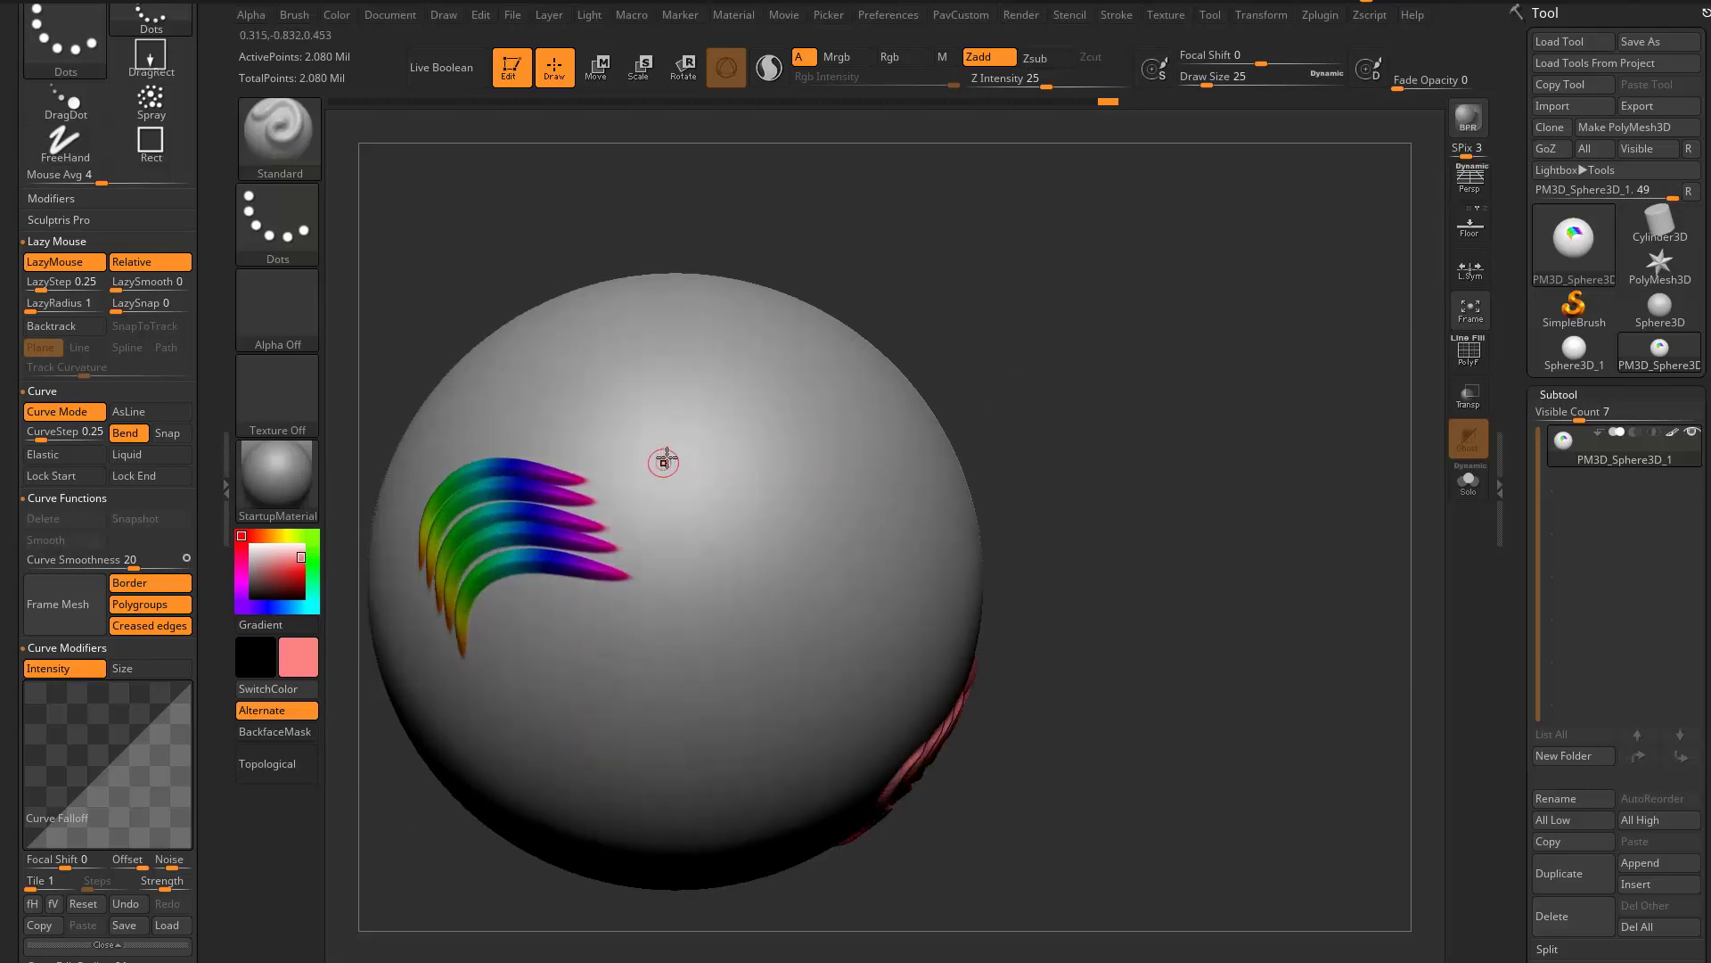
- Draw a curve with the Standard brush beside the rainbow strokes and extend its end into a long winding loop
{"action": "left_click_drag", "start_coordinate": [664, 461], "coordinate": [811, 563]}
{"action": "left_click_drag", "start_coordinate": [1098, 486], "coordinate": [985, 499]}
{"action": "left_click", "coordinate": [808, 562]}
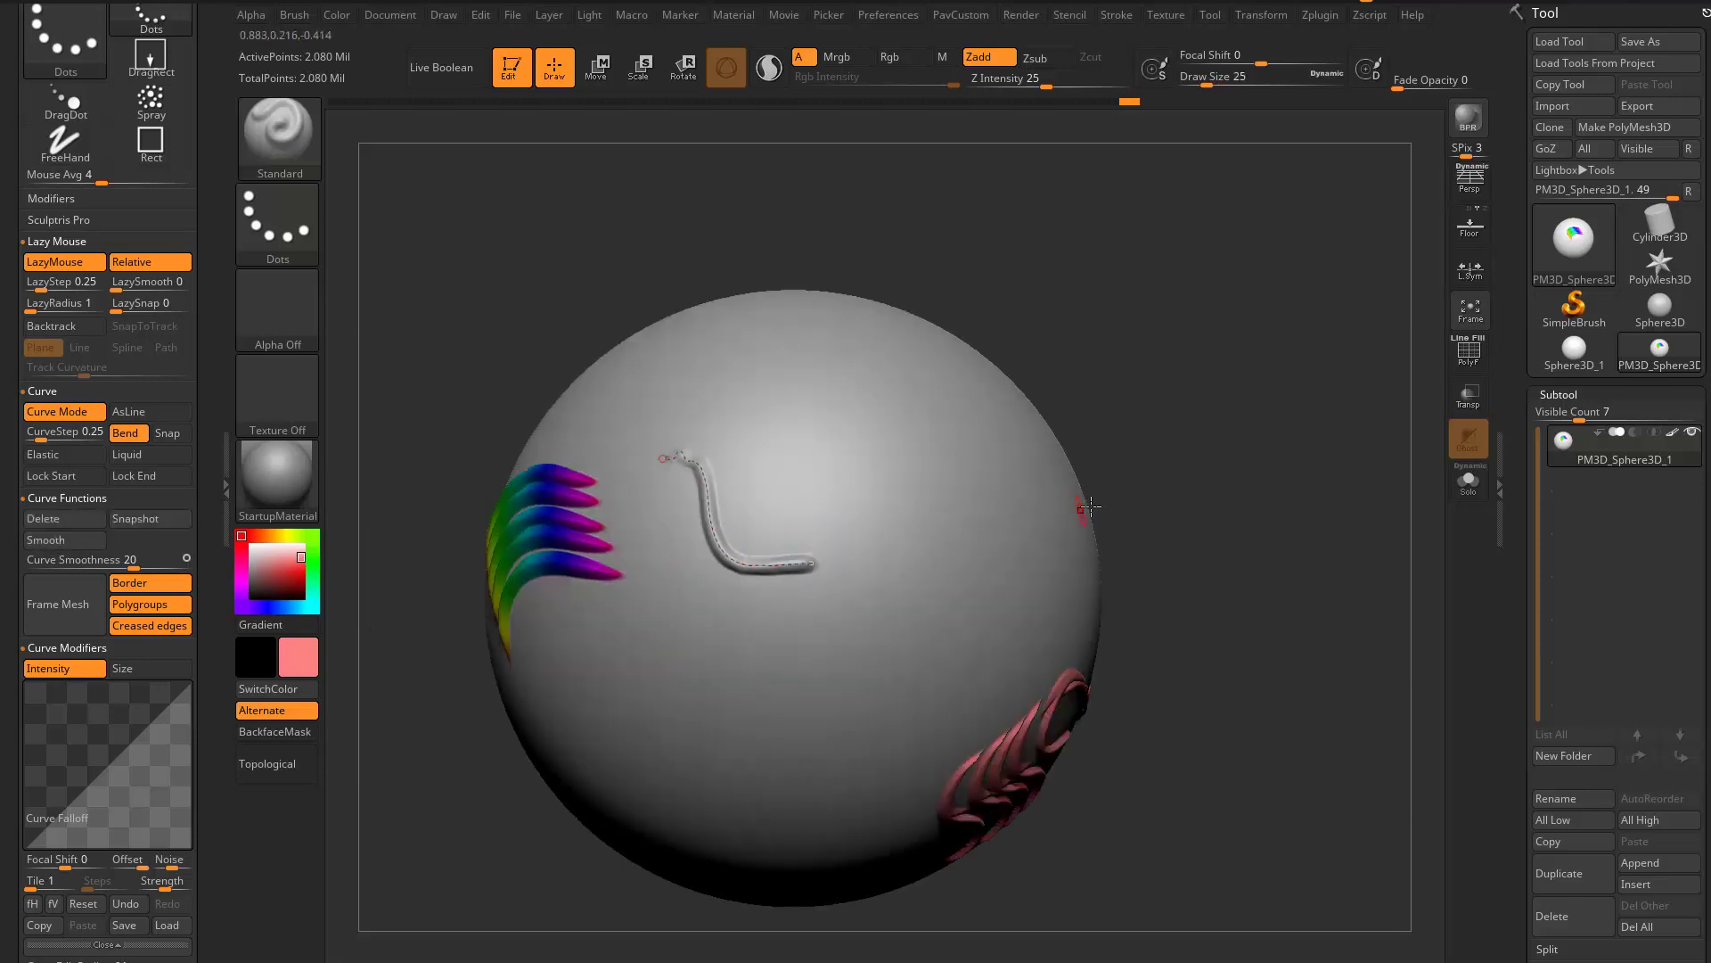
{"action": "mouse_move", "coordinate": [805, 566]}
{"action": "left_mouse_down"}
{"action": "mouse_move", "coordinate": [901, 424]}
{"action": "mouse_move", "coordinate": [739, 612]}
{"action": "mouse_move", "coordinate": [999, 582]}
{"action": "mouse_move", "coordinate": [1024, 519]}
{"action": "left_mouse_up"}
- Change the Standard brush's stroke to DragDot and drag a curve upward from the end of the winding stroke
{"action": "left_click", "coordinate": [304, 228]}
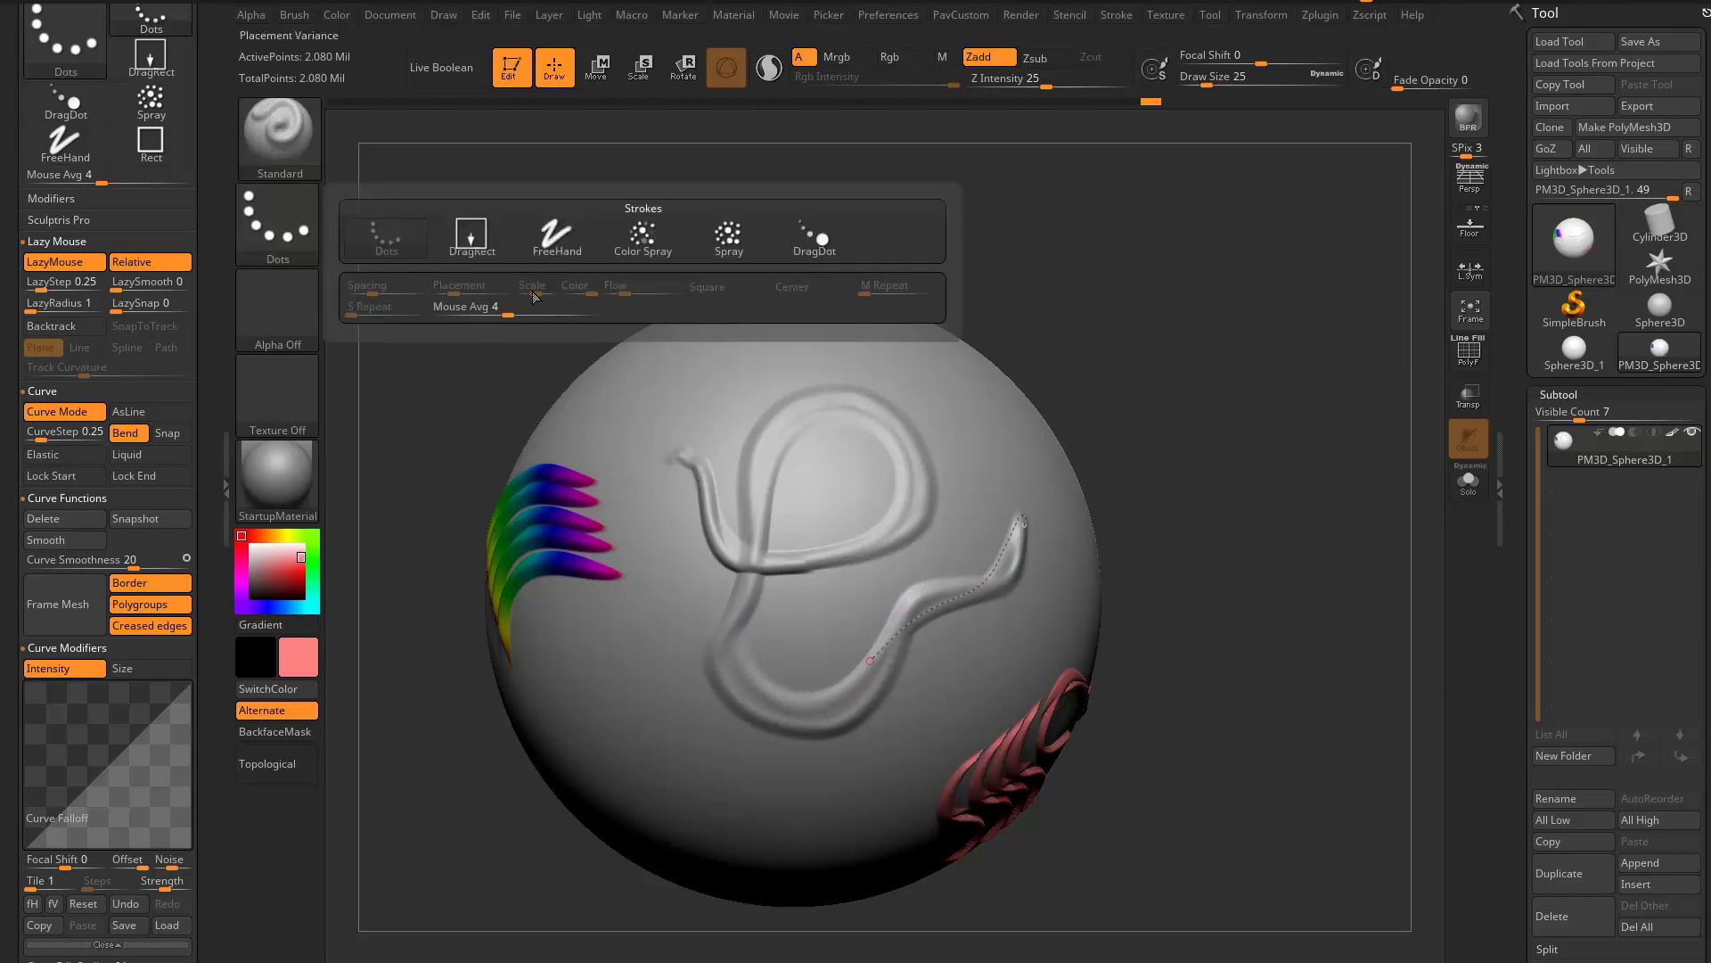
{"action": "left_click", "coordinate": [811, 254]}
{"action": "left_click_drag", "start_coordinate": [1139, 344], "coordinate": [1016, 375]}
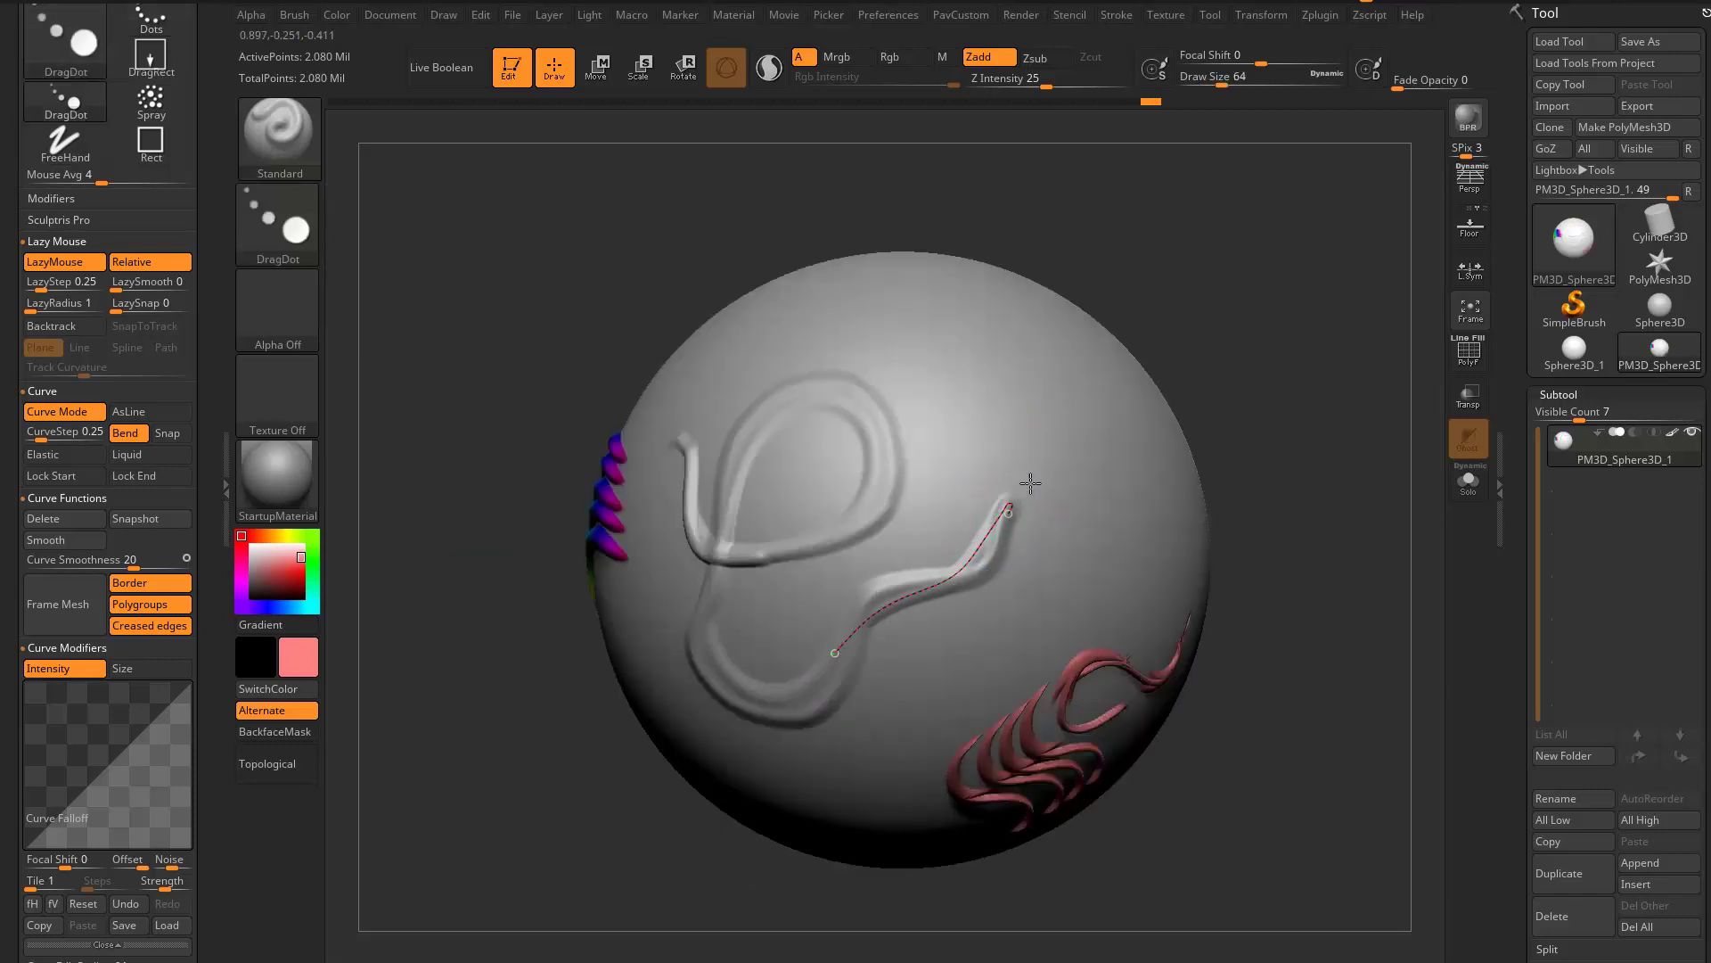
{"action": "mouse_move", "coordinate": [1031, 483]}
{"action": "left_mouse_down"}
{"action": "mouse_move", "coordinate": [989, 328]}
{"action": "mouse_move", "coordinate": [921, 328]}
{"action": "mouse_move", "coordinate": [900, 349]}
{"action": "left_mouse_up"}
- Assign the soft round BrushAlpha and drag the DragDot curve around the blank area beyond the winding stroke
{"action": "mouse_move", "coordinate": [1220, 296]}
{"action": "left_mouse_down", "text": "alt"}
{"action": "mouse_move", "coordinate": [1061, 332]}
{"action": "mouse_move", "coordinate": [1105, 312]}
{"action": "left_mouse_up", "text": "alt"}
{"action": "left_click", "coordinate": [267, 306]}
{"action": "left_click", "coordinate": [796, 370]}
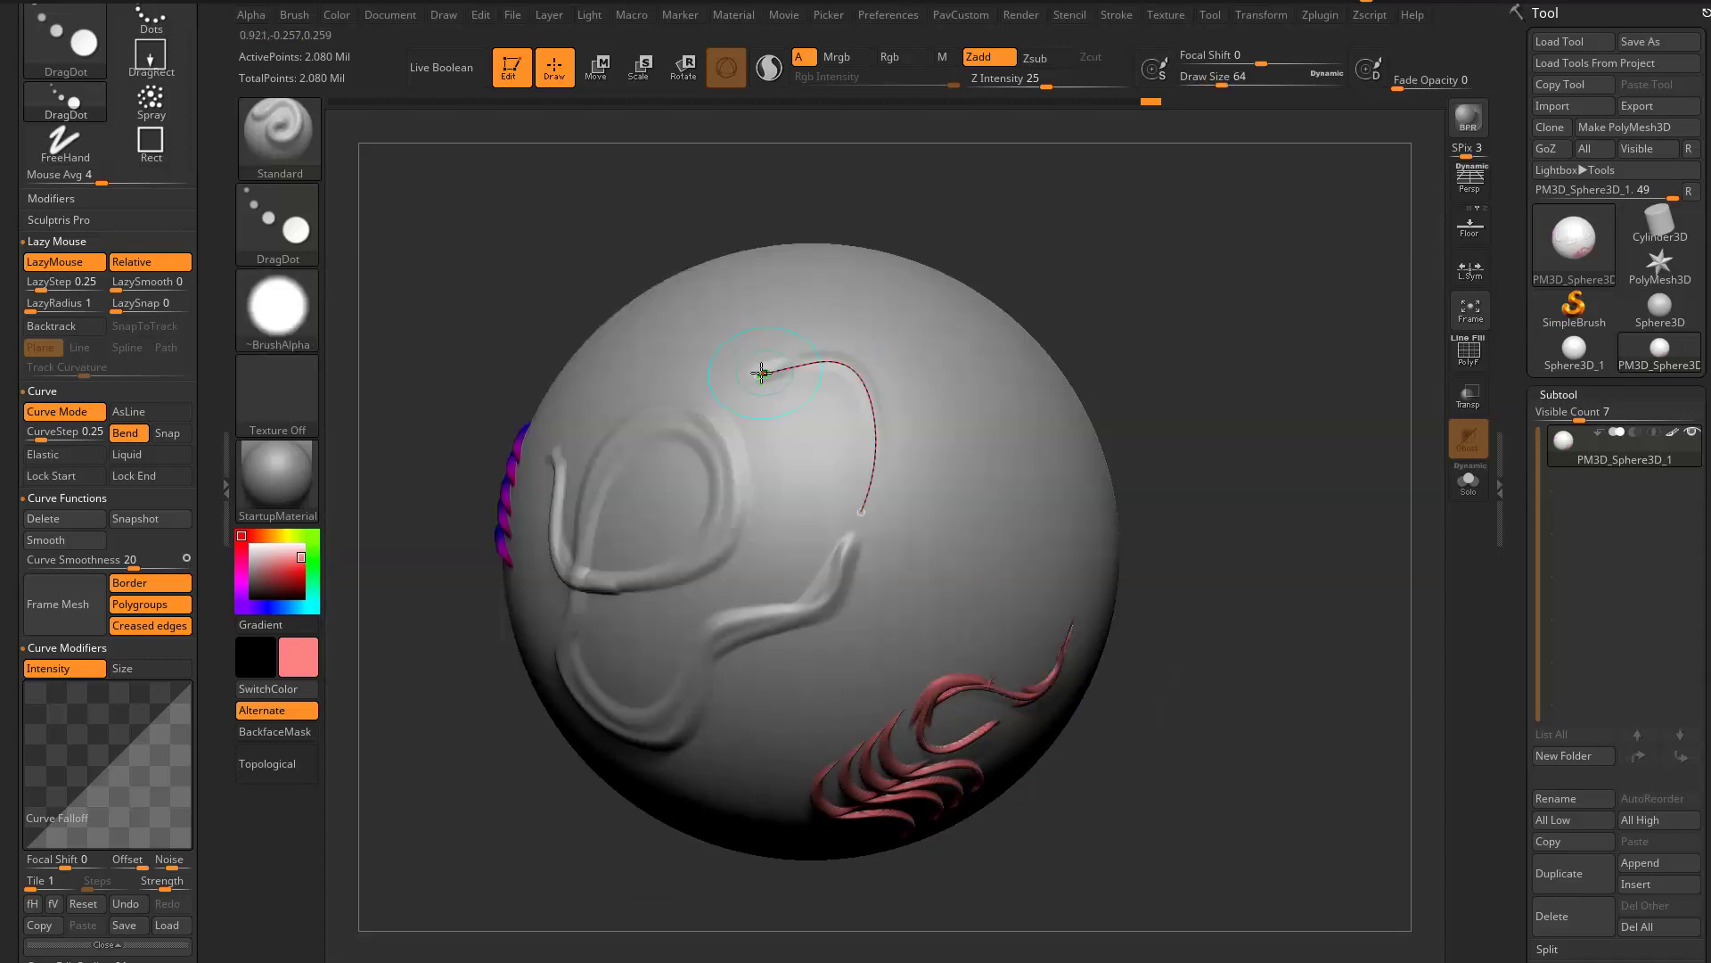
{"action": "left_click", "coordinate": [760, 372]}
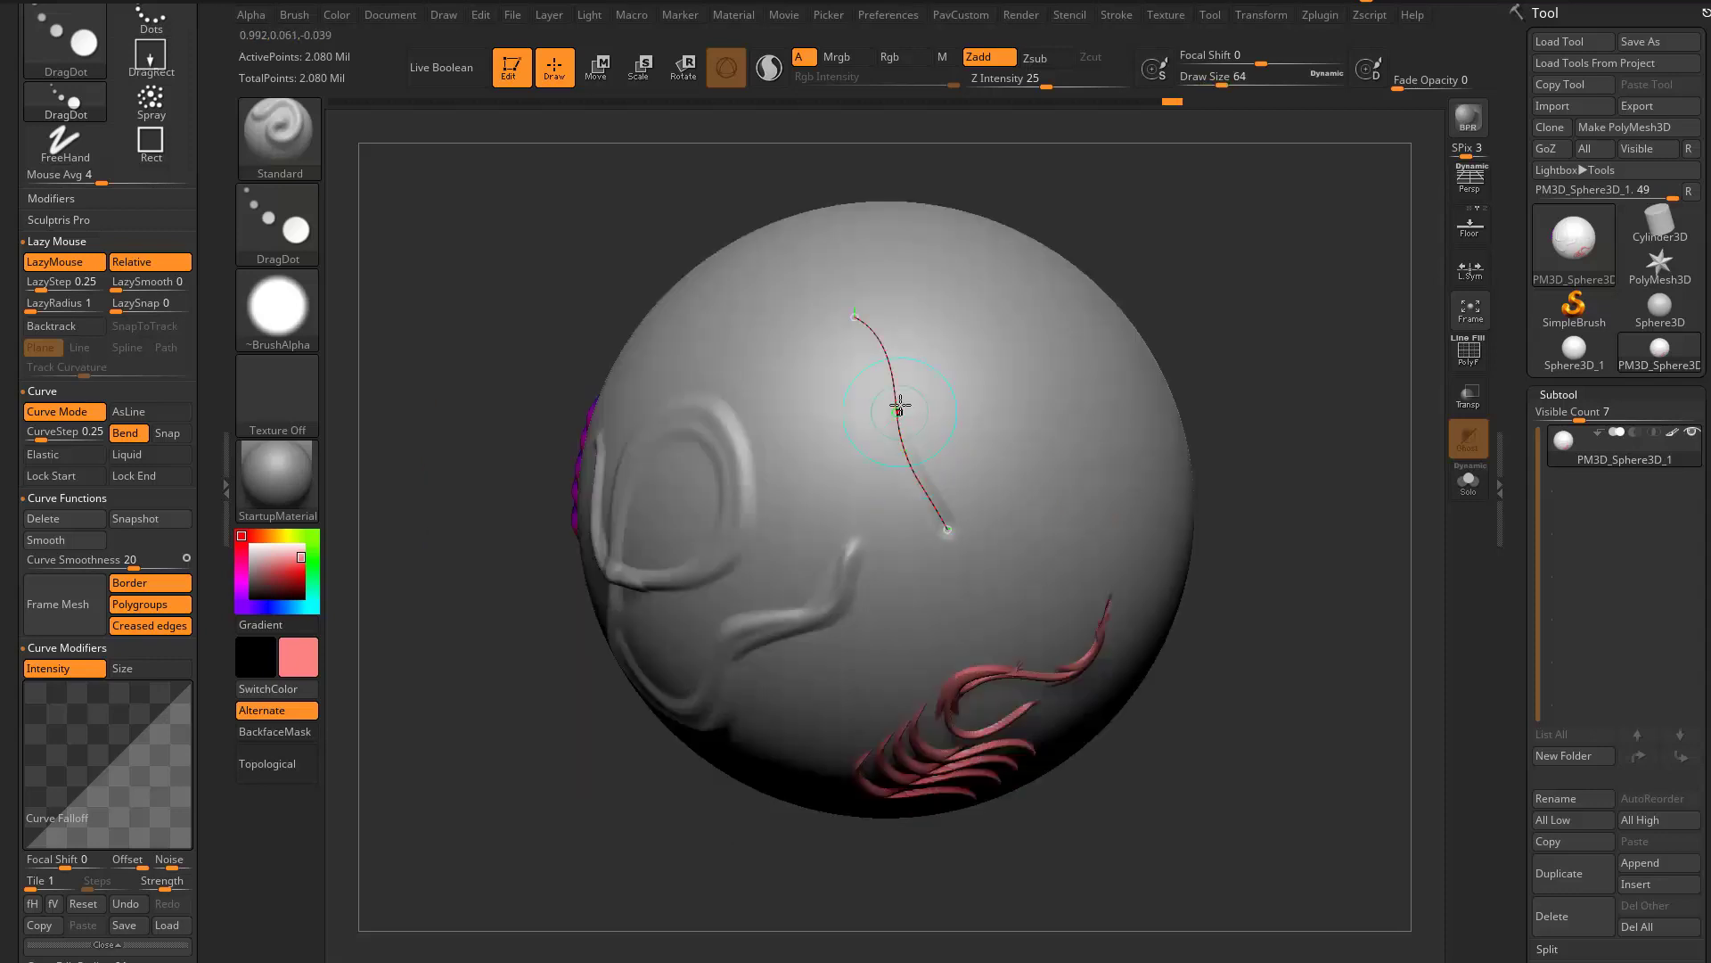
{"action": "mouse_move", "coordinate": [1002, 554]}
{"action": "left_mouse_down"}
{"action": "mouse_move", "coordinate": [1063, 446]}
{"action": "mouse_move", "coordinate": [1081, 447]}
{"action": "mouse_move", "coordinate": [980, 355]}
{"action": "mouse_move", "coordinate": [859, 440]}
{"action": "left_mouse_up"}
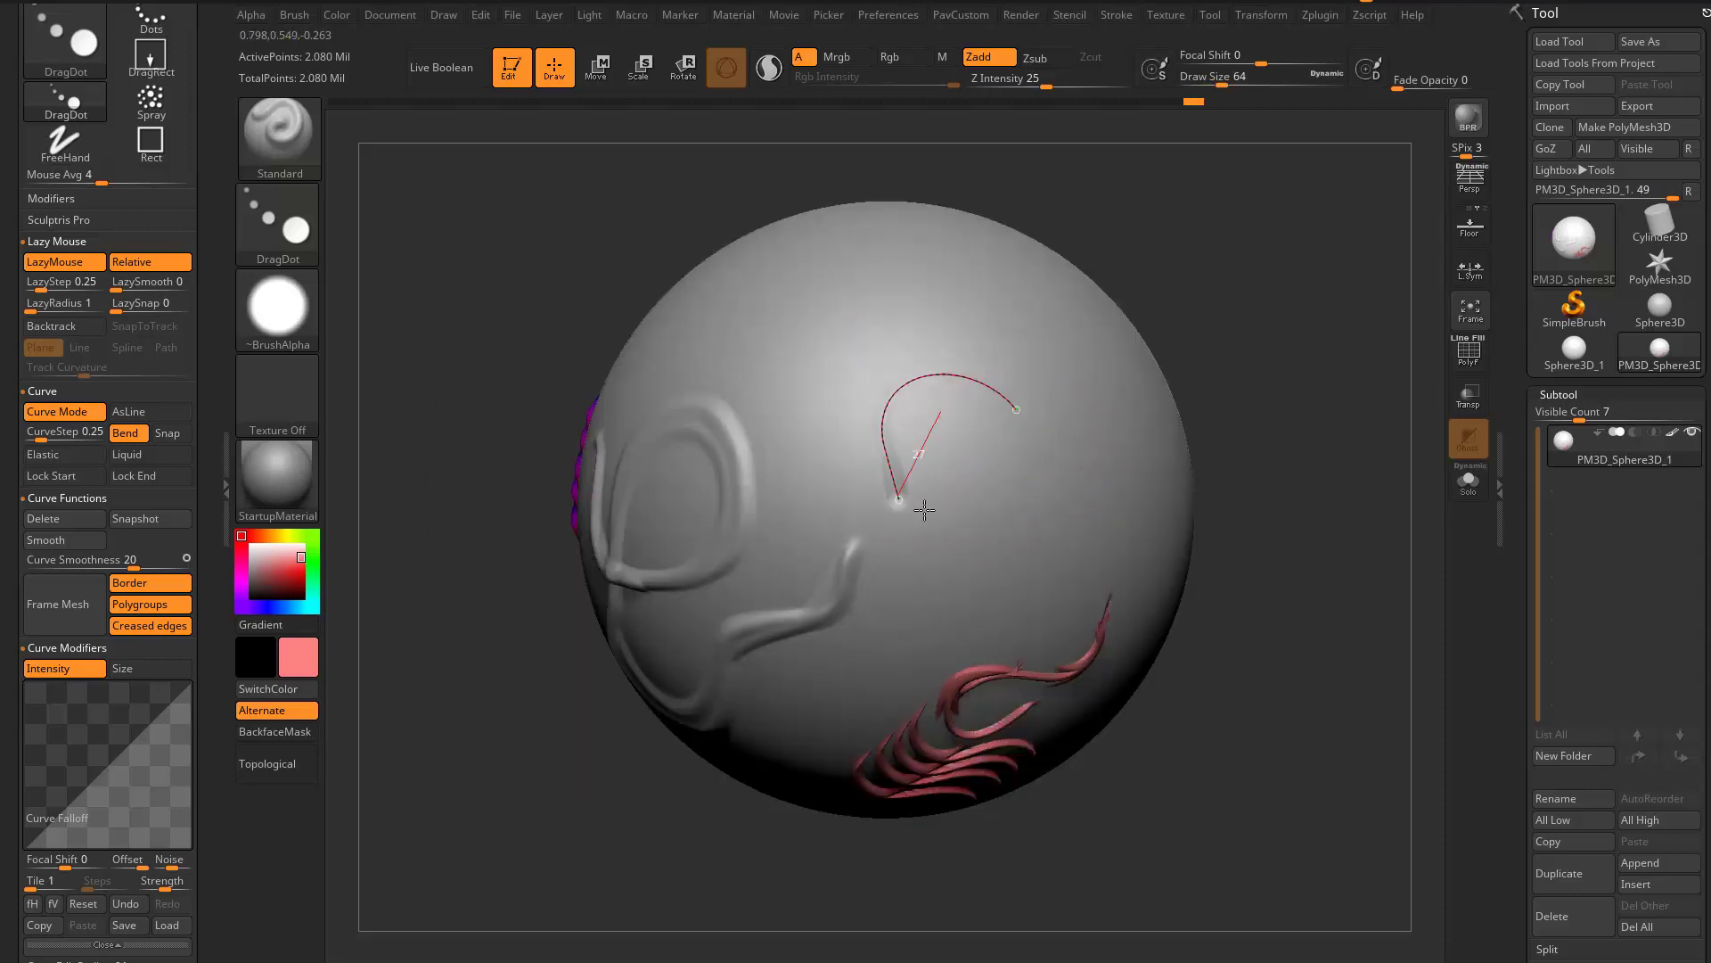